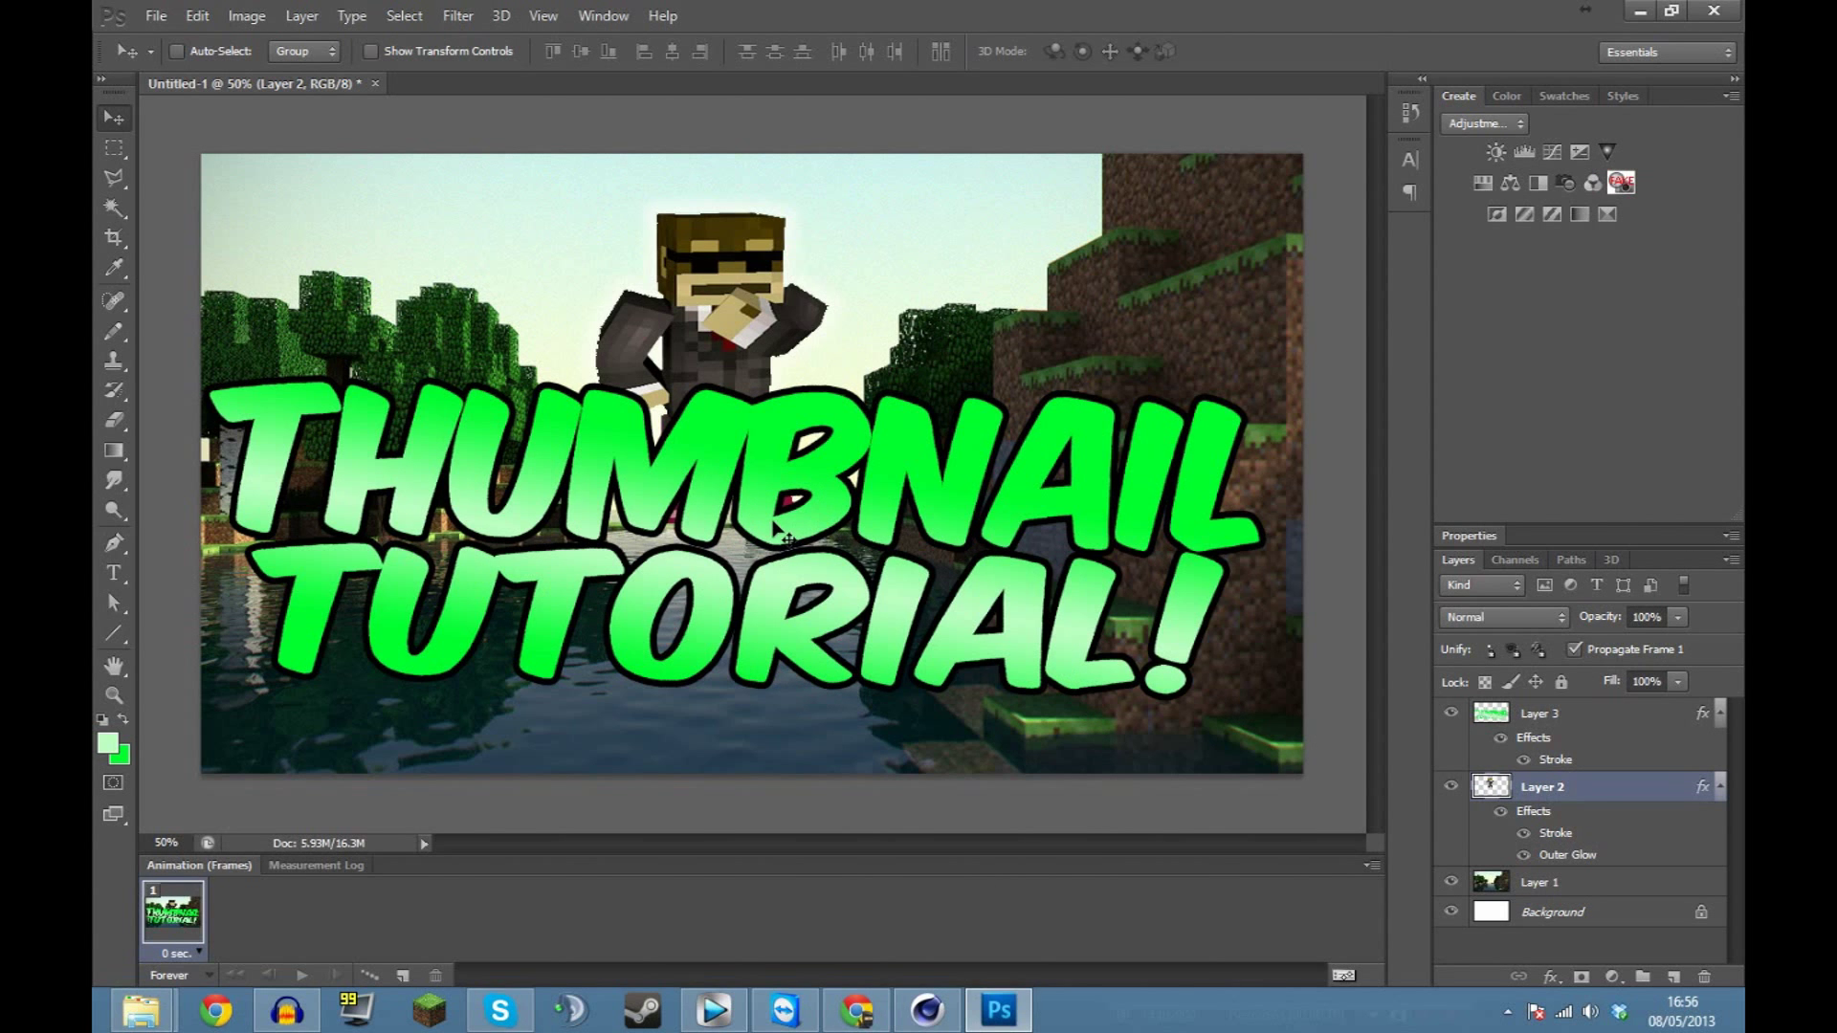
{"action": "key", "text": "ctrl+minus"}
{"action": "key", "text": "ctrl+minus"}
{"action": "key", "text": "ctrl+minus"}
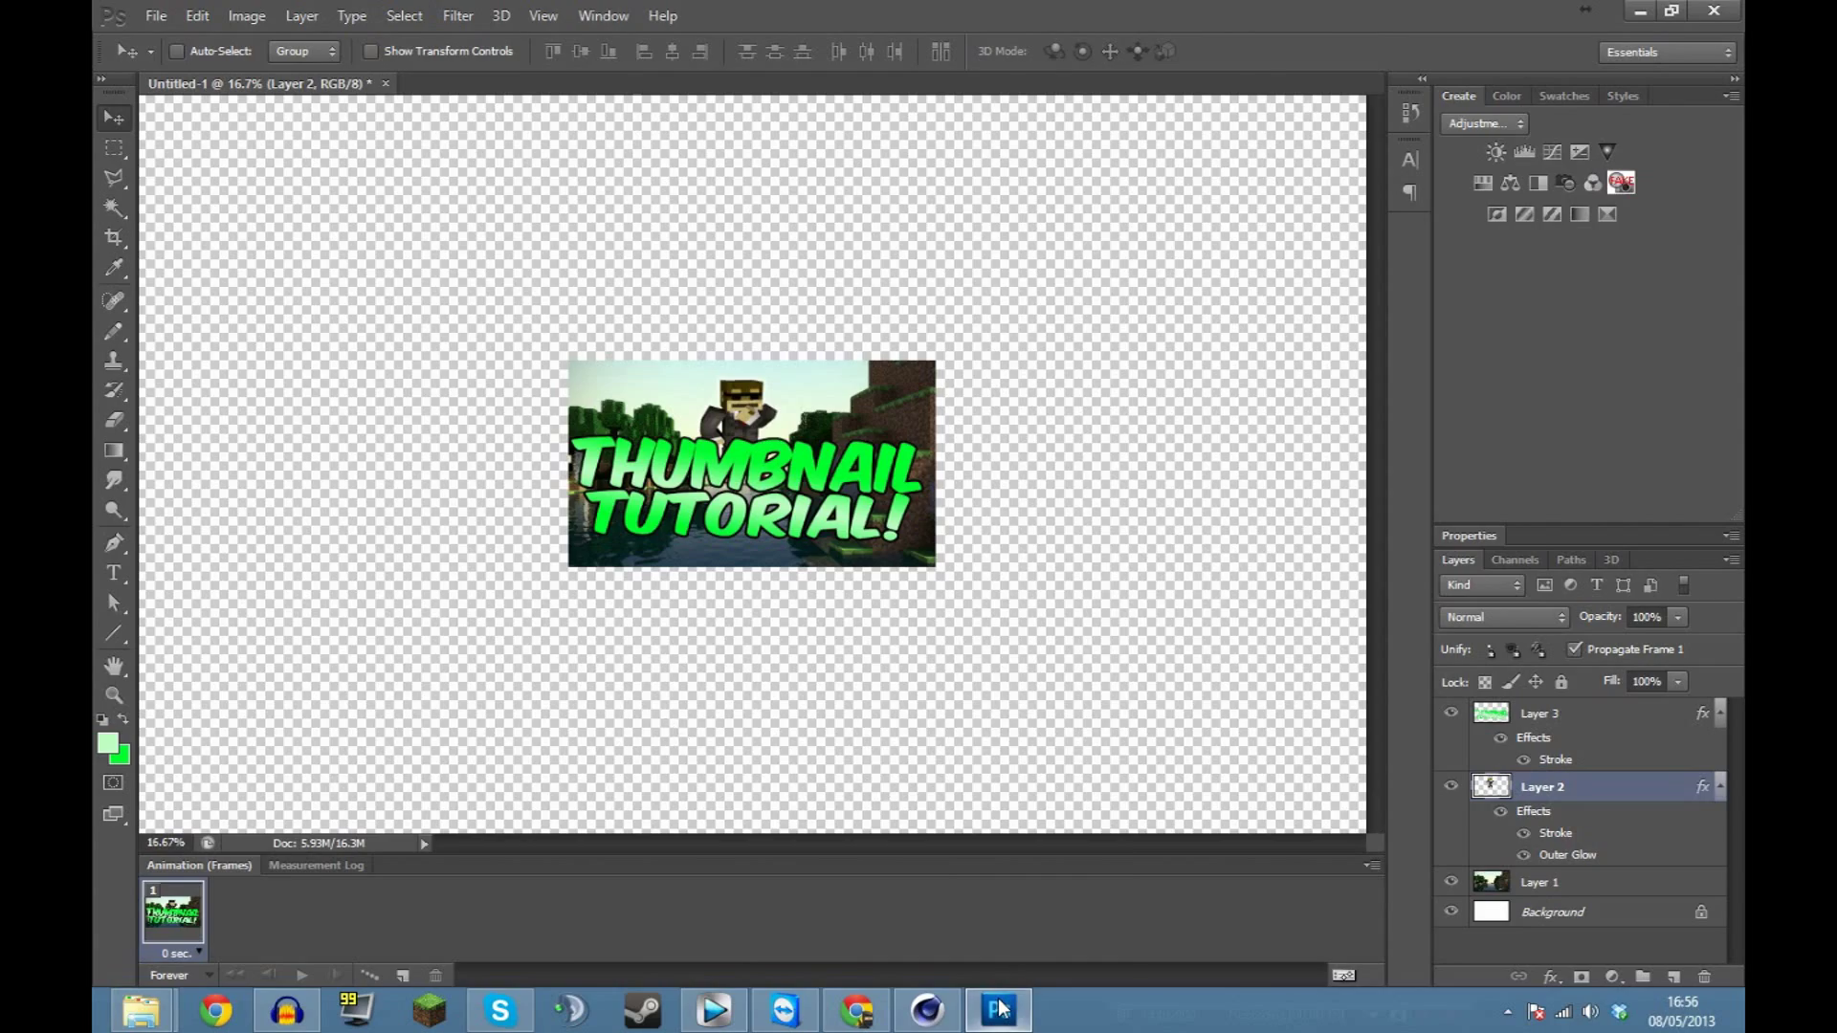
{"action": "mouse_move", "coordinate": [999, 1009]}
{"action": "key", "text": "ctrl+plus"}
{"action": "key", "text": "ctrl+plus"}
{"action": "key", "text": "ctrl+plus"}
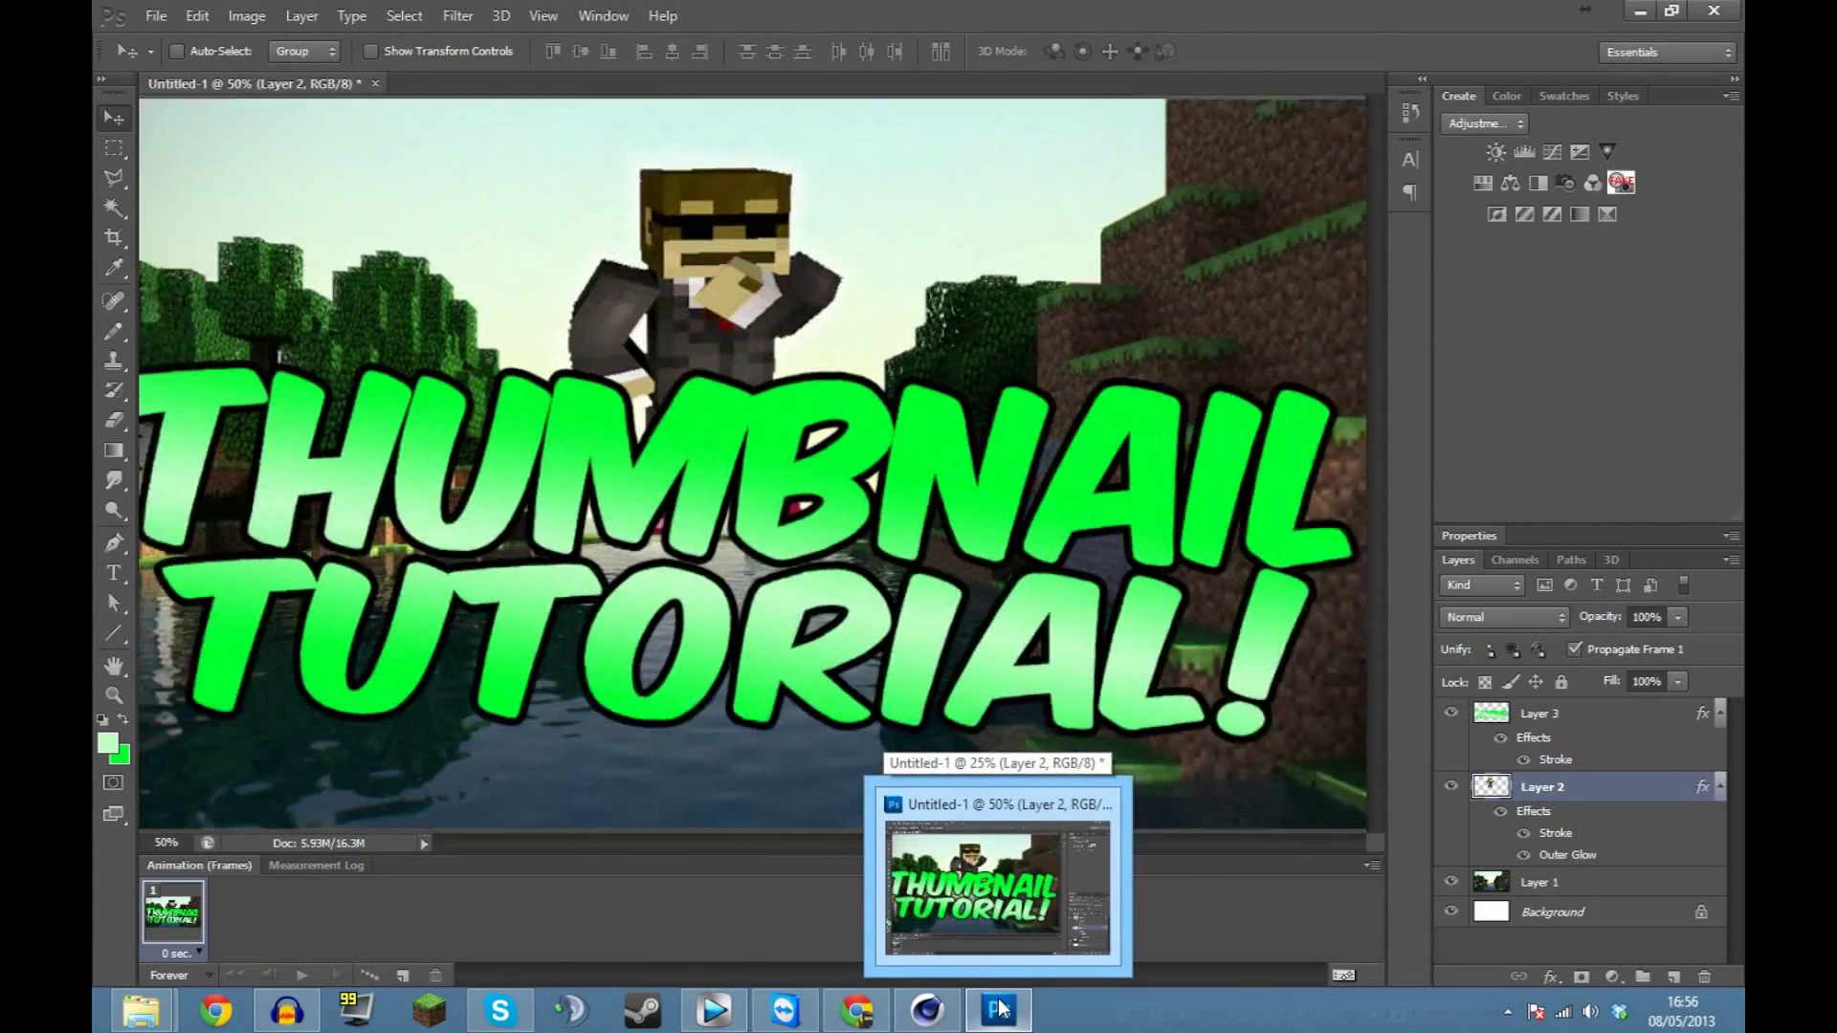
{"action": "key", "text": "ctrl+plus"}
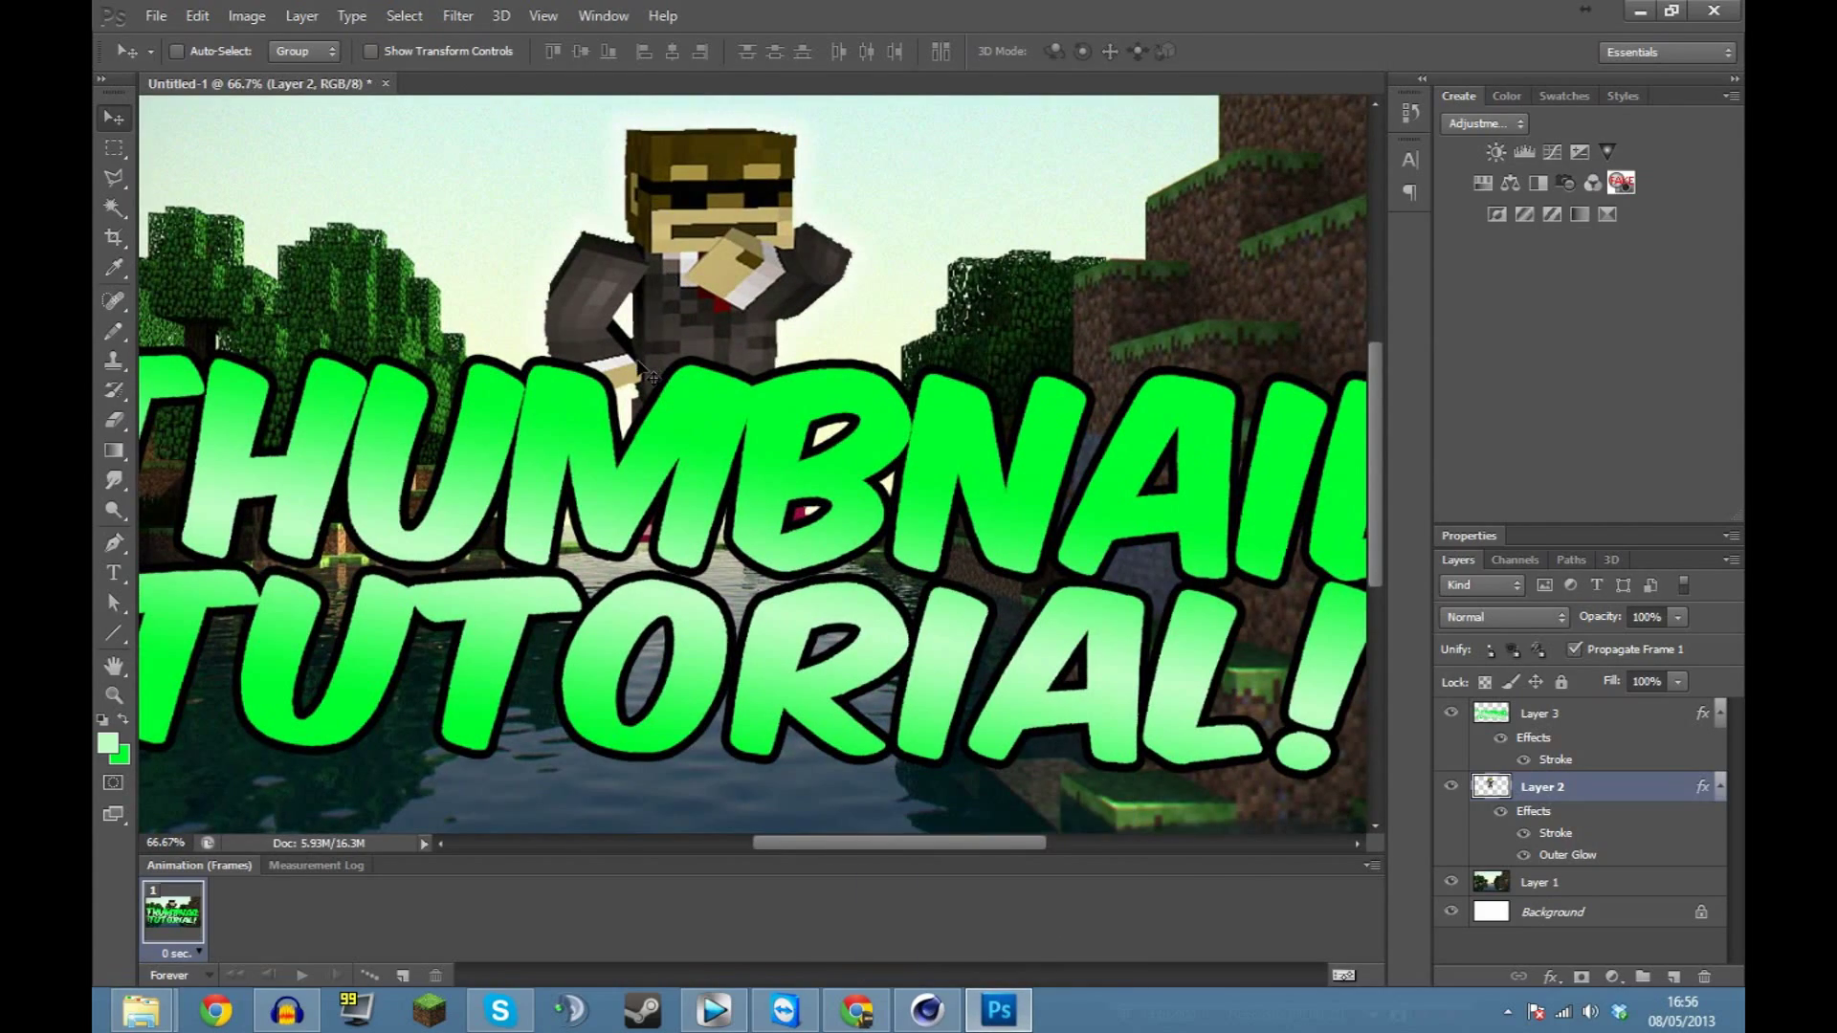
{"action": "key", "text": "ctrl+minus"}
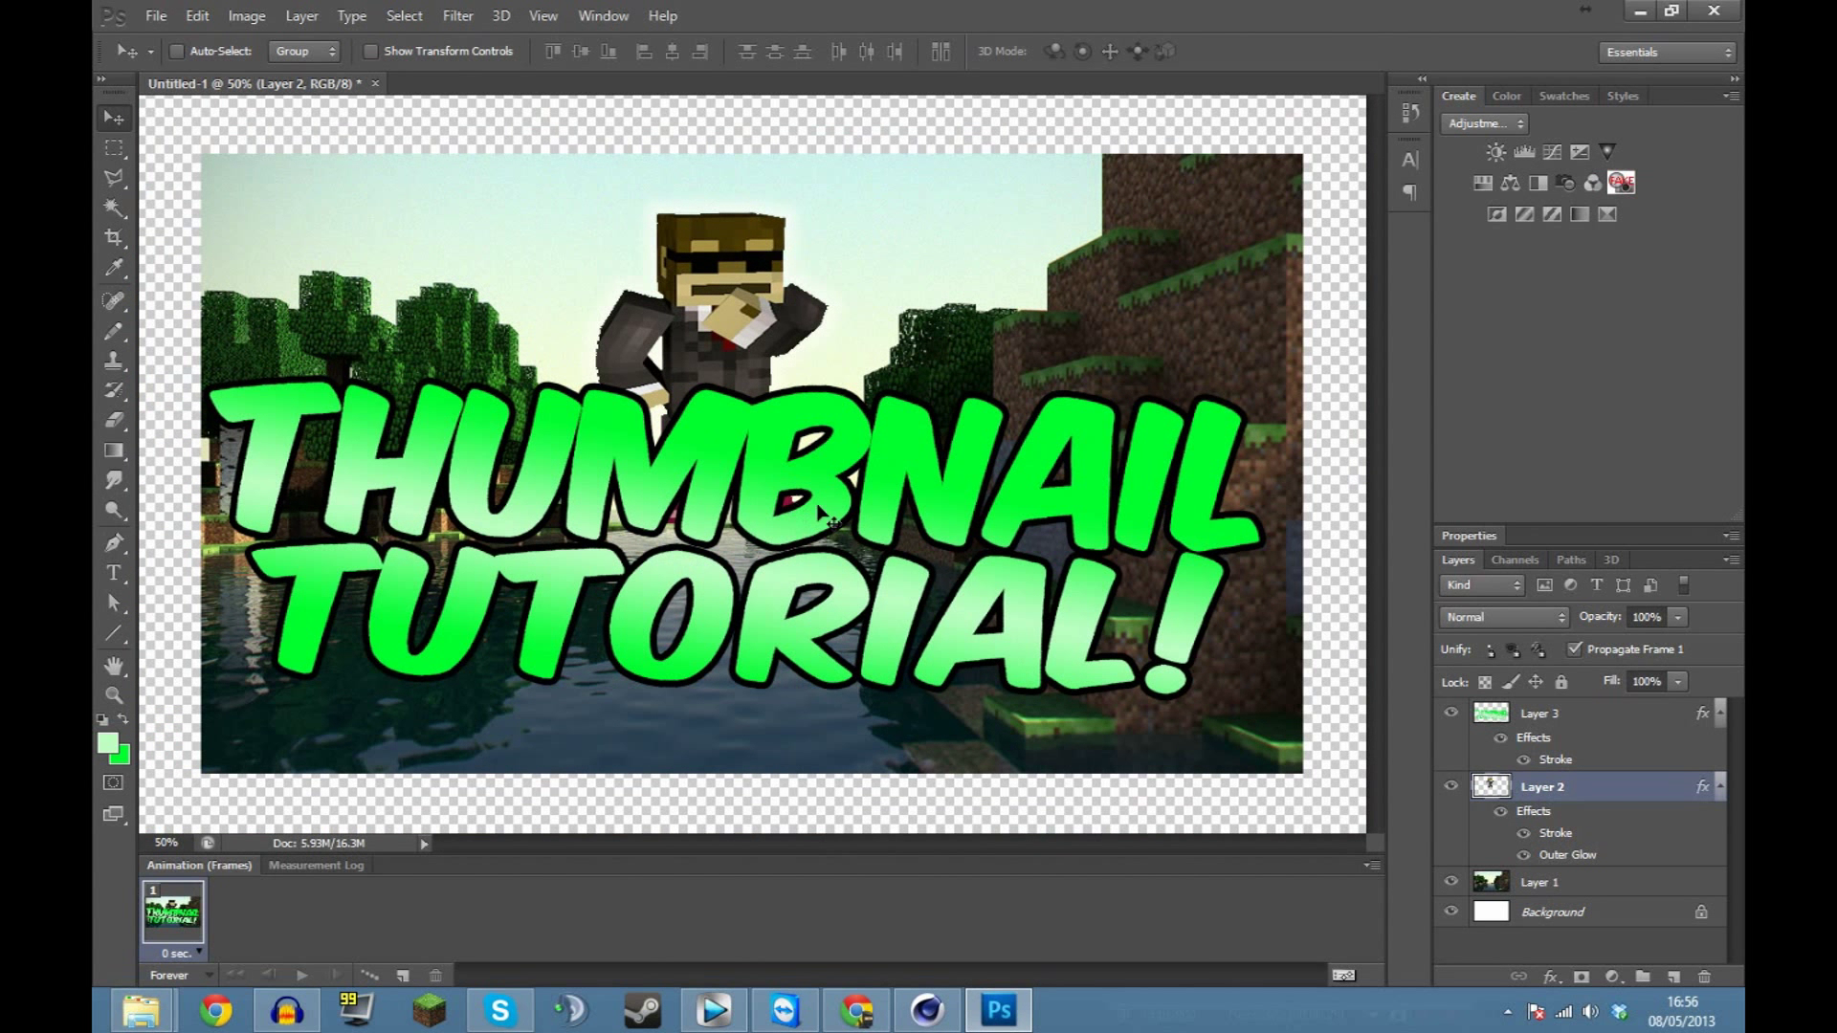
Create a new blank document 1920 pixels wide and 1080 pixels high, keeping the Custom preset.
{"action": "left_click", "coordinate": [155, 16]}
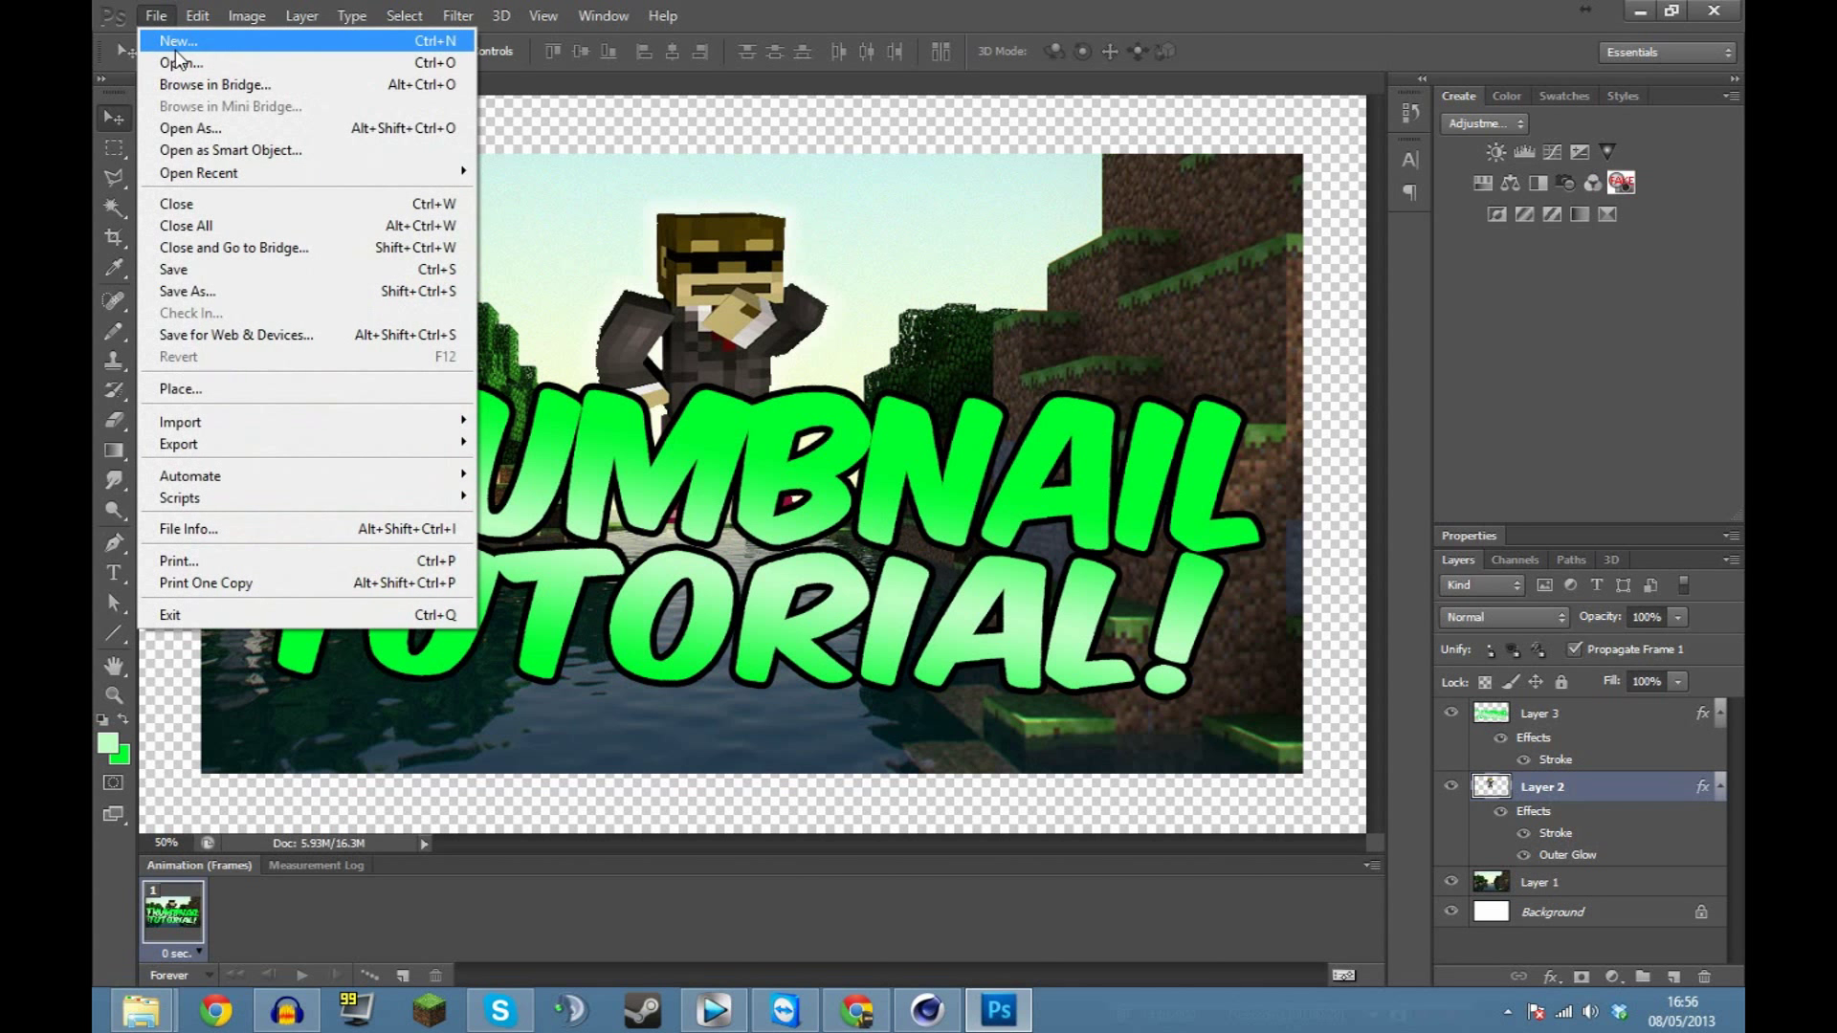
{"action": "left_click", "coordinate": [175, 49]}
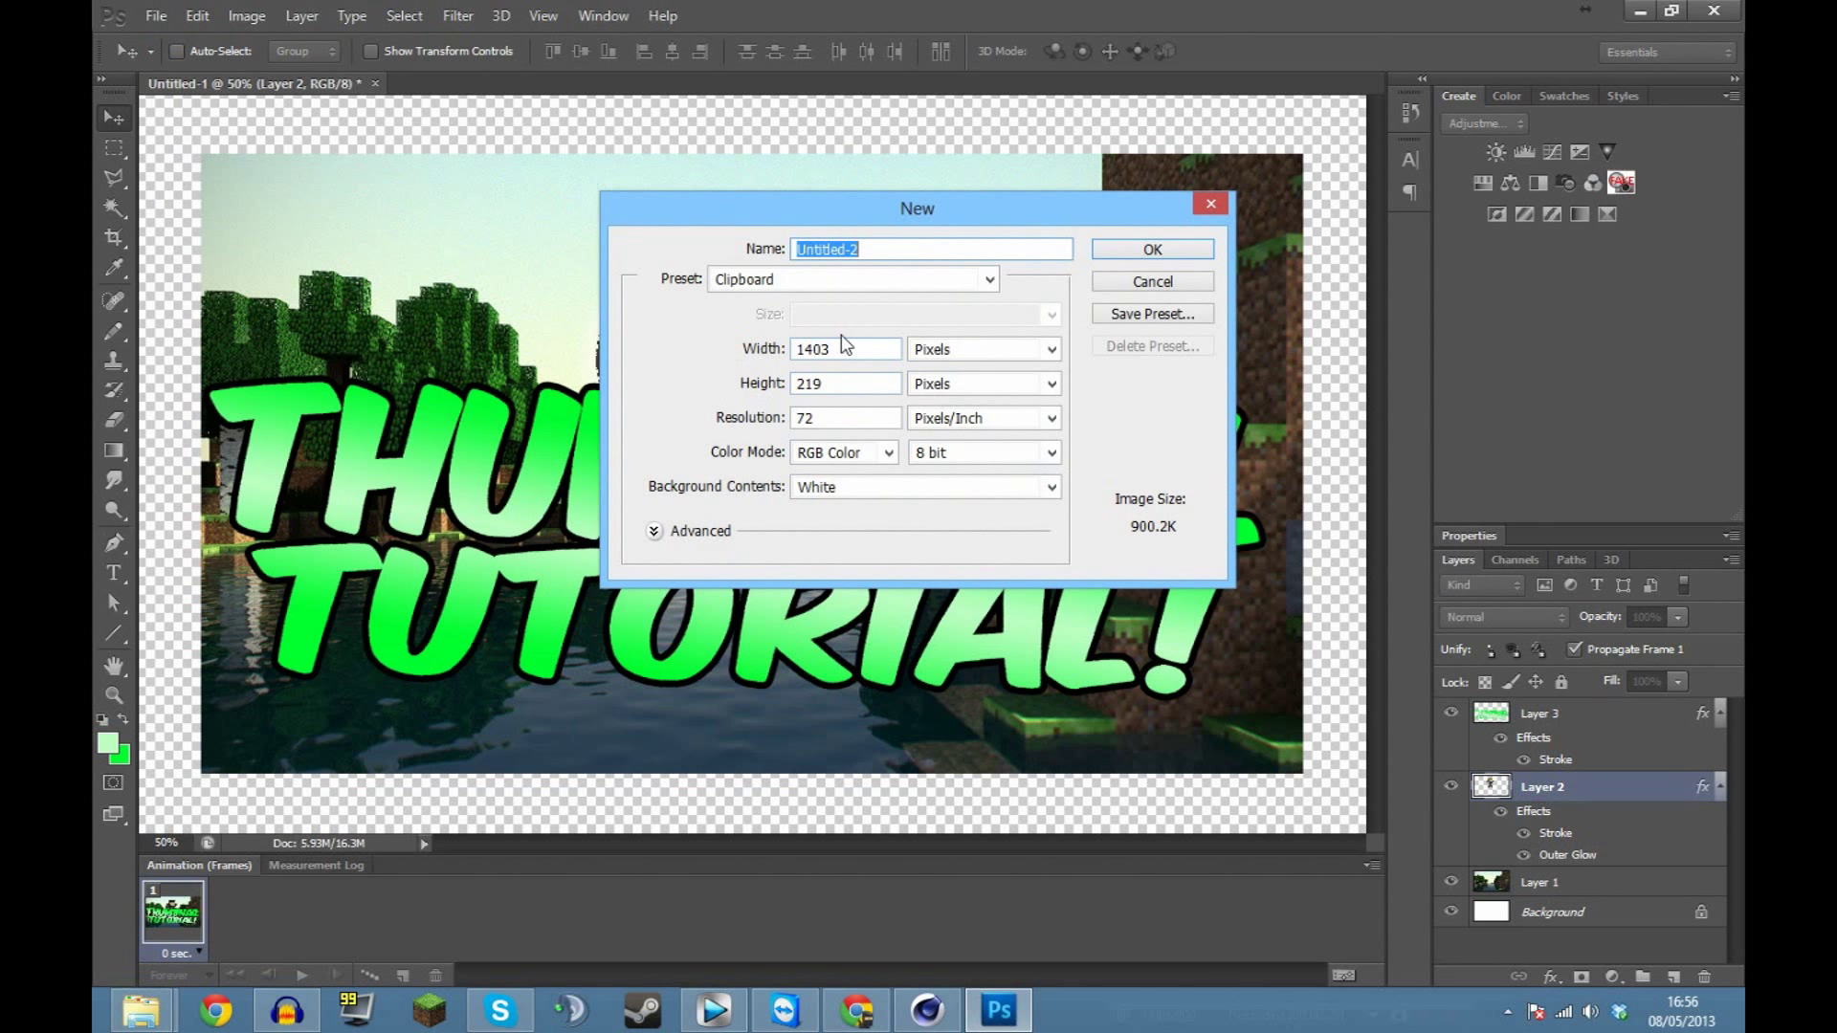
{"action": "left_click", "coordinate": [845, 349]}
{"action": "type", "text": "1920"}
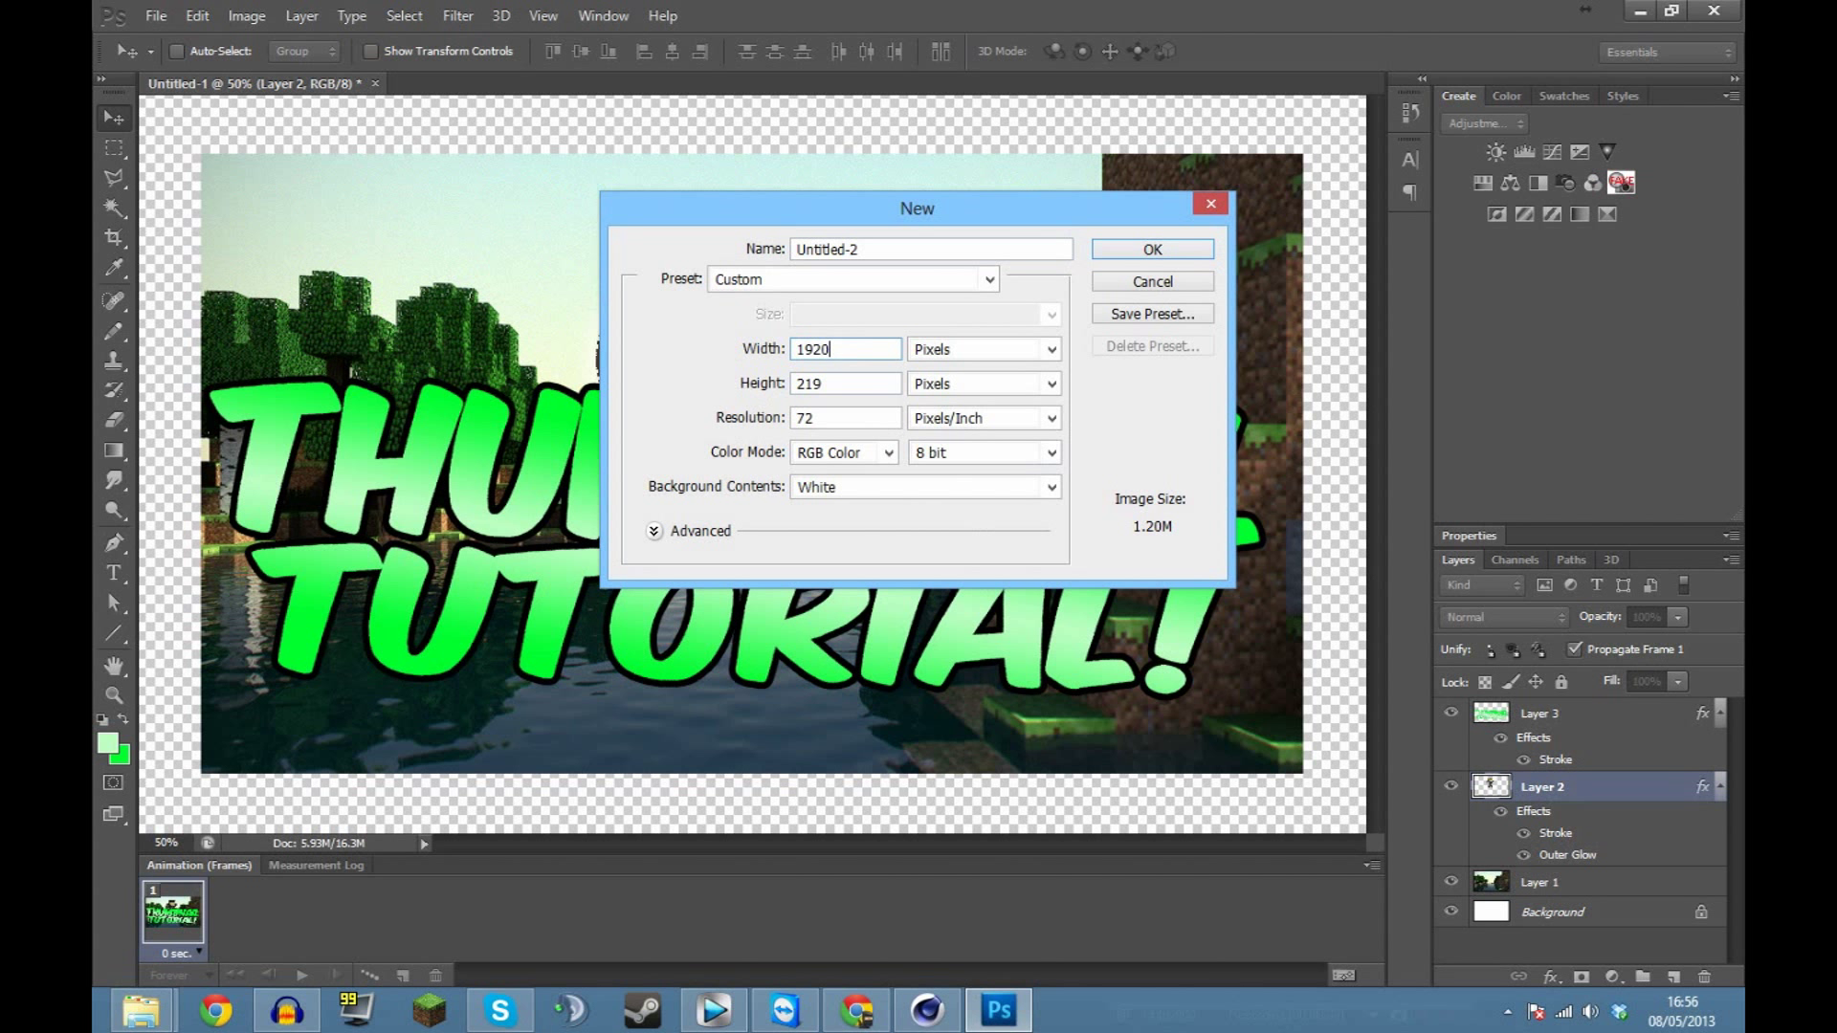
{"action": "key", "text": "Tab"}
{"action": "type", "text": "1080"}
{"action": "left_click_drag", "start_coordinate": [838, 249], "coordinate": [795, 249]}
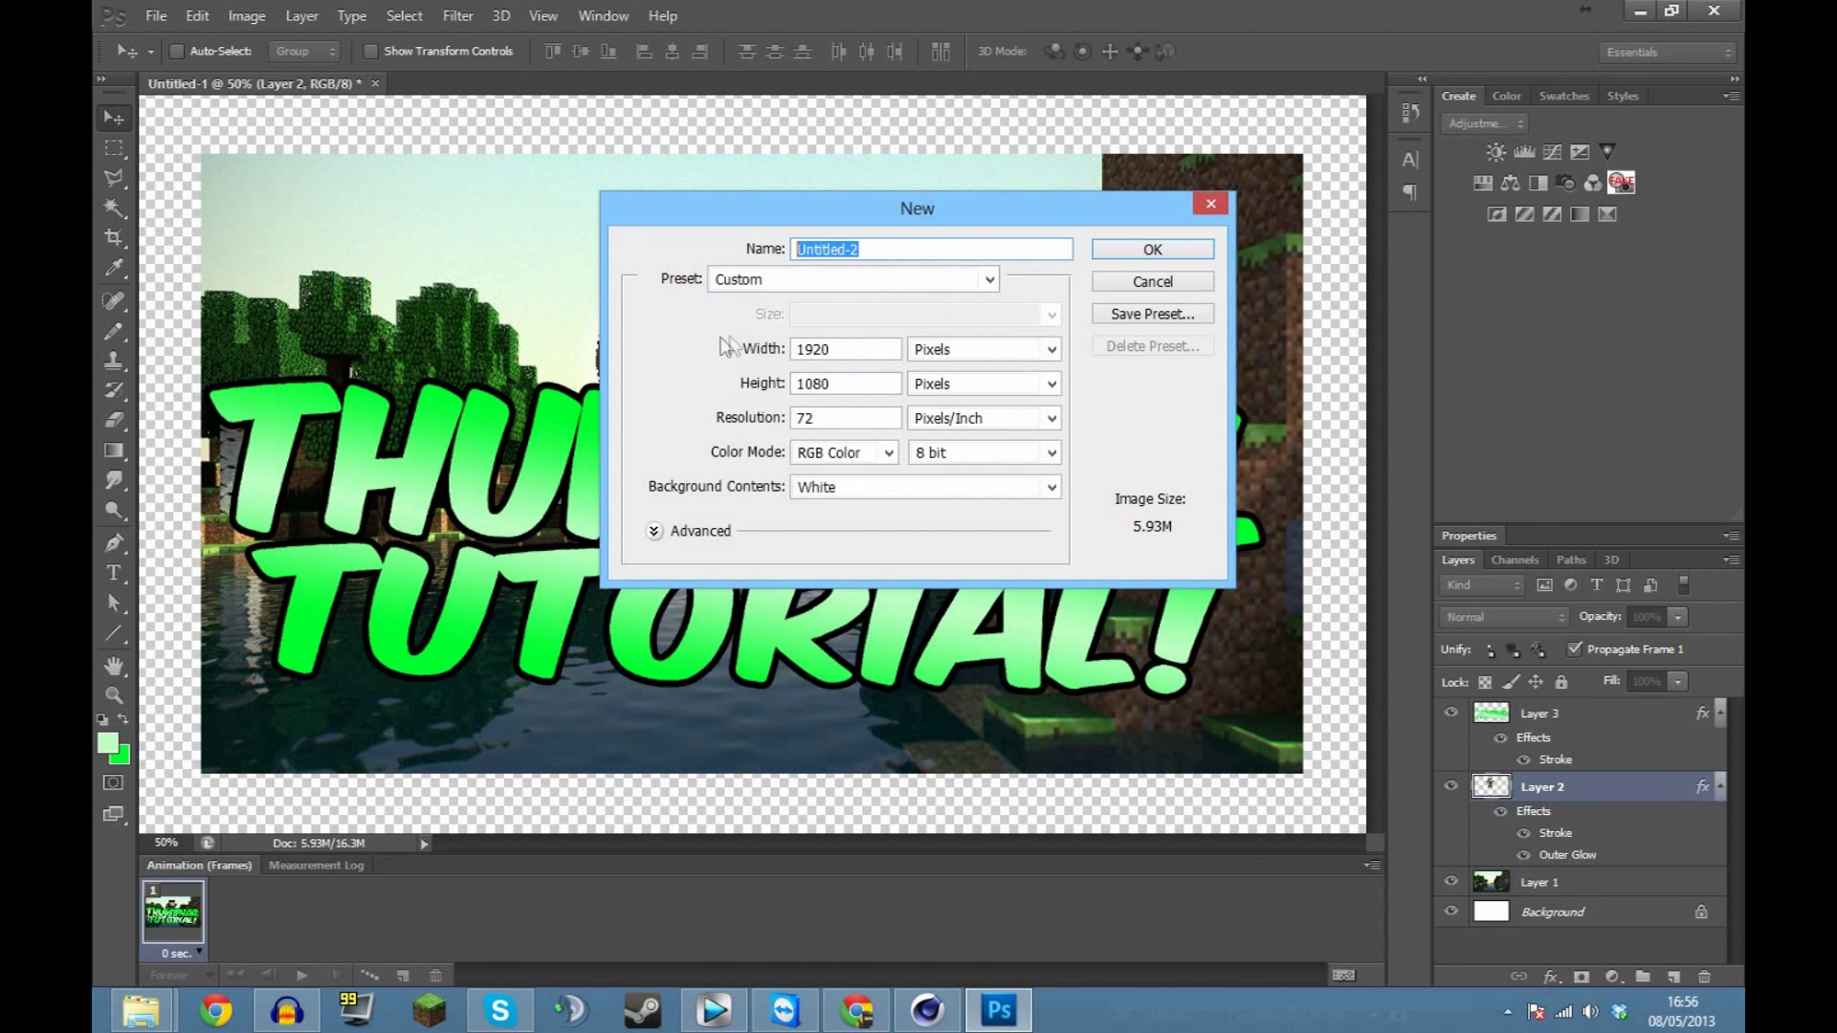
{"action": "left_click", "coordinate": [820, 285]}
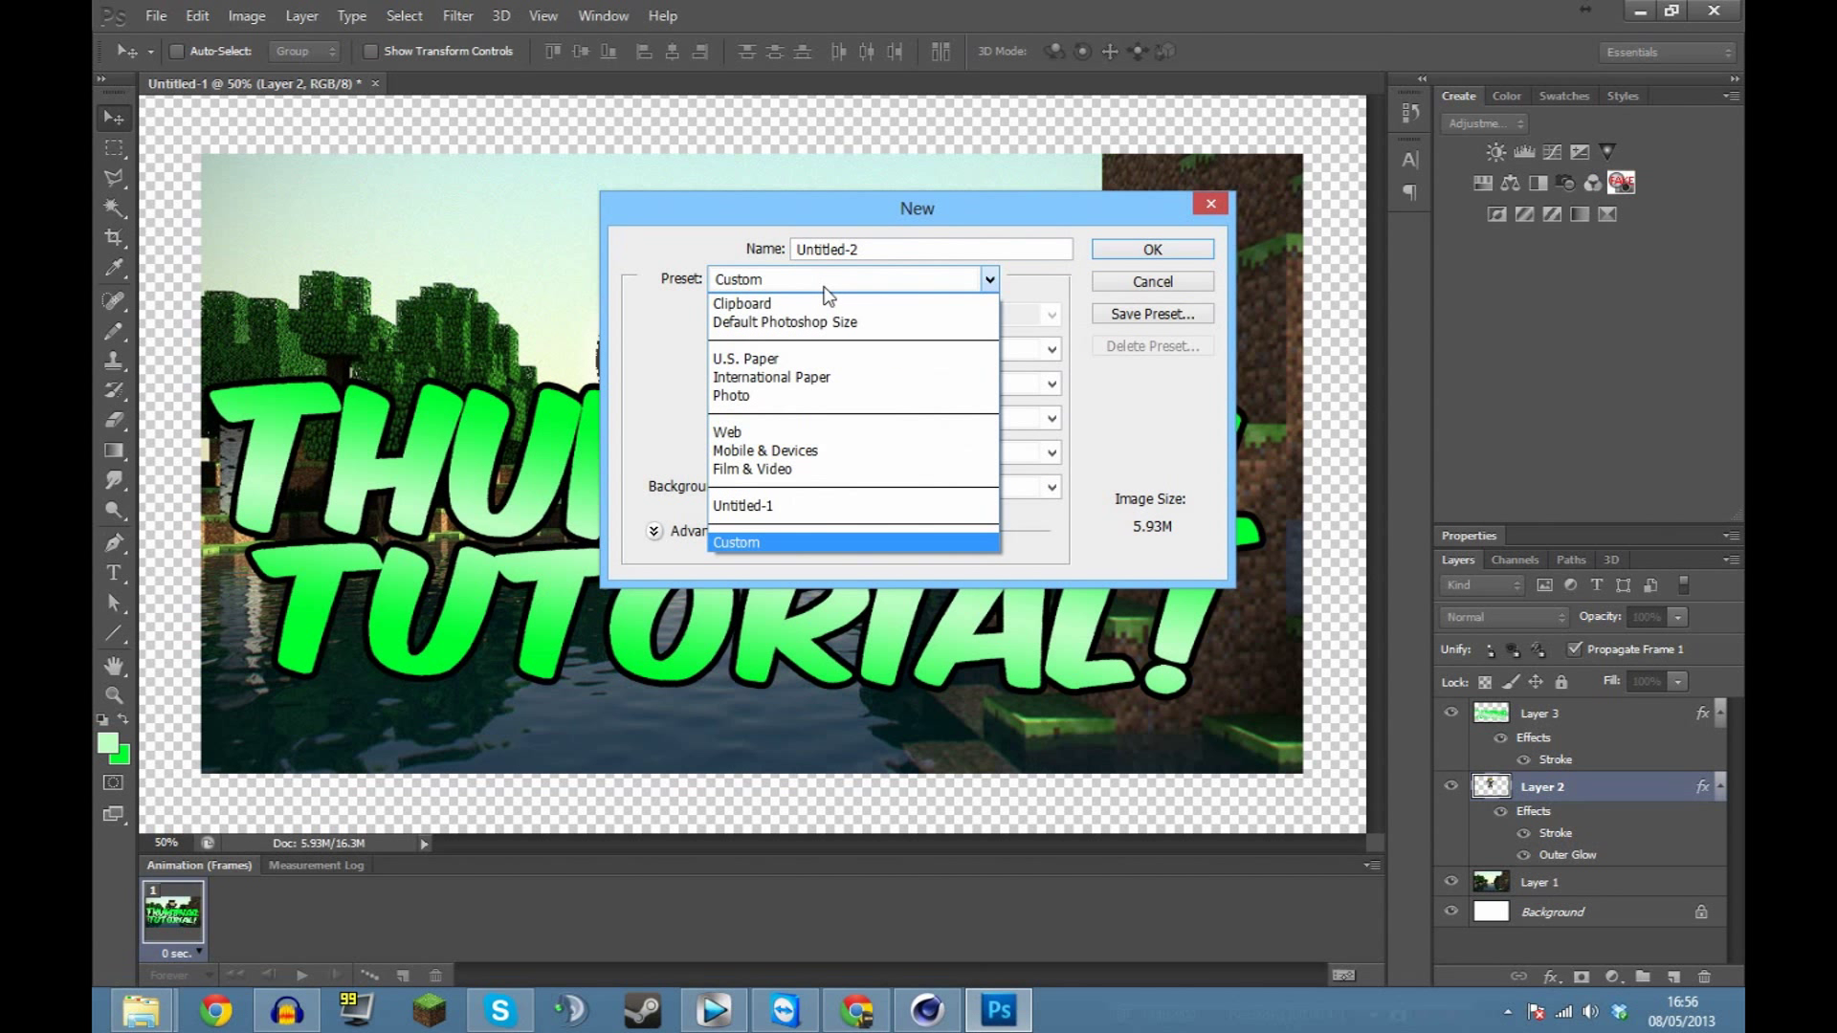
{"action": "left_click", "coordinate": [938, 280]}
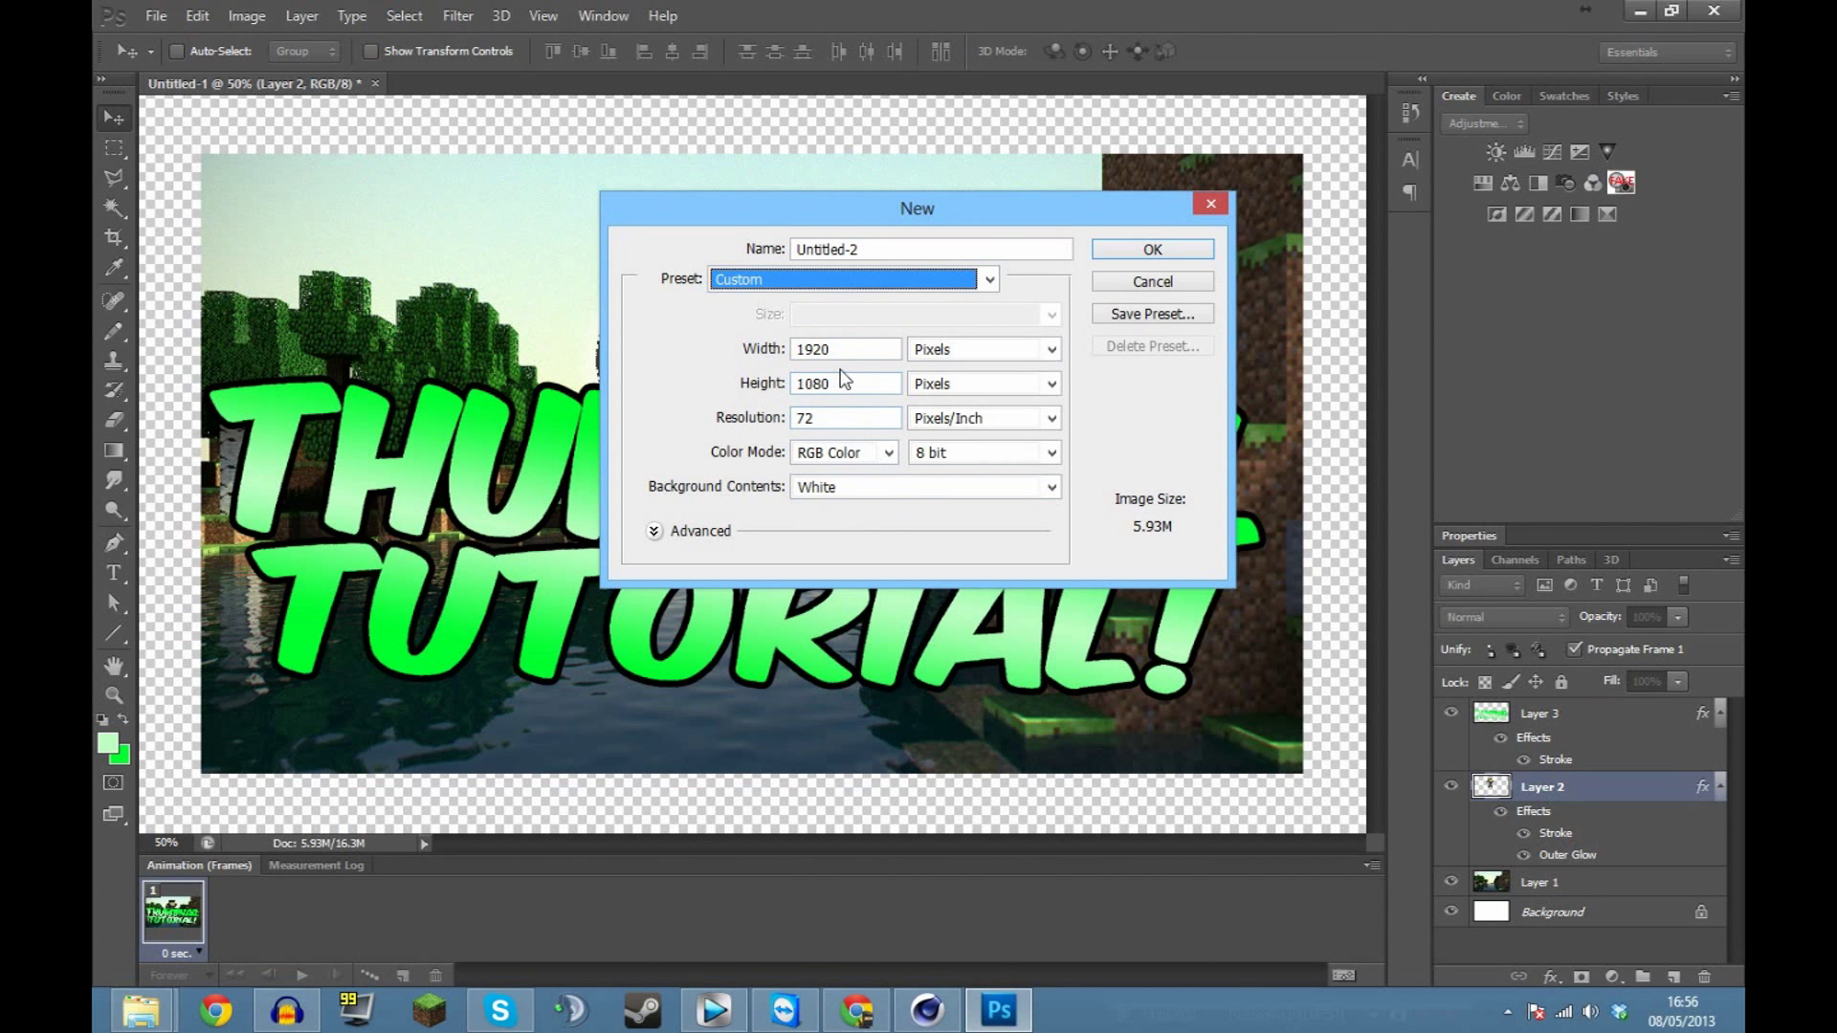
{"action": "left_click", "coordinate": [1133, 252]}
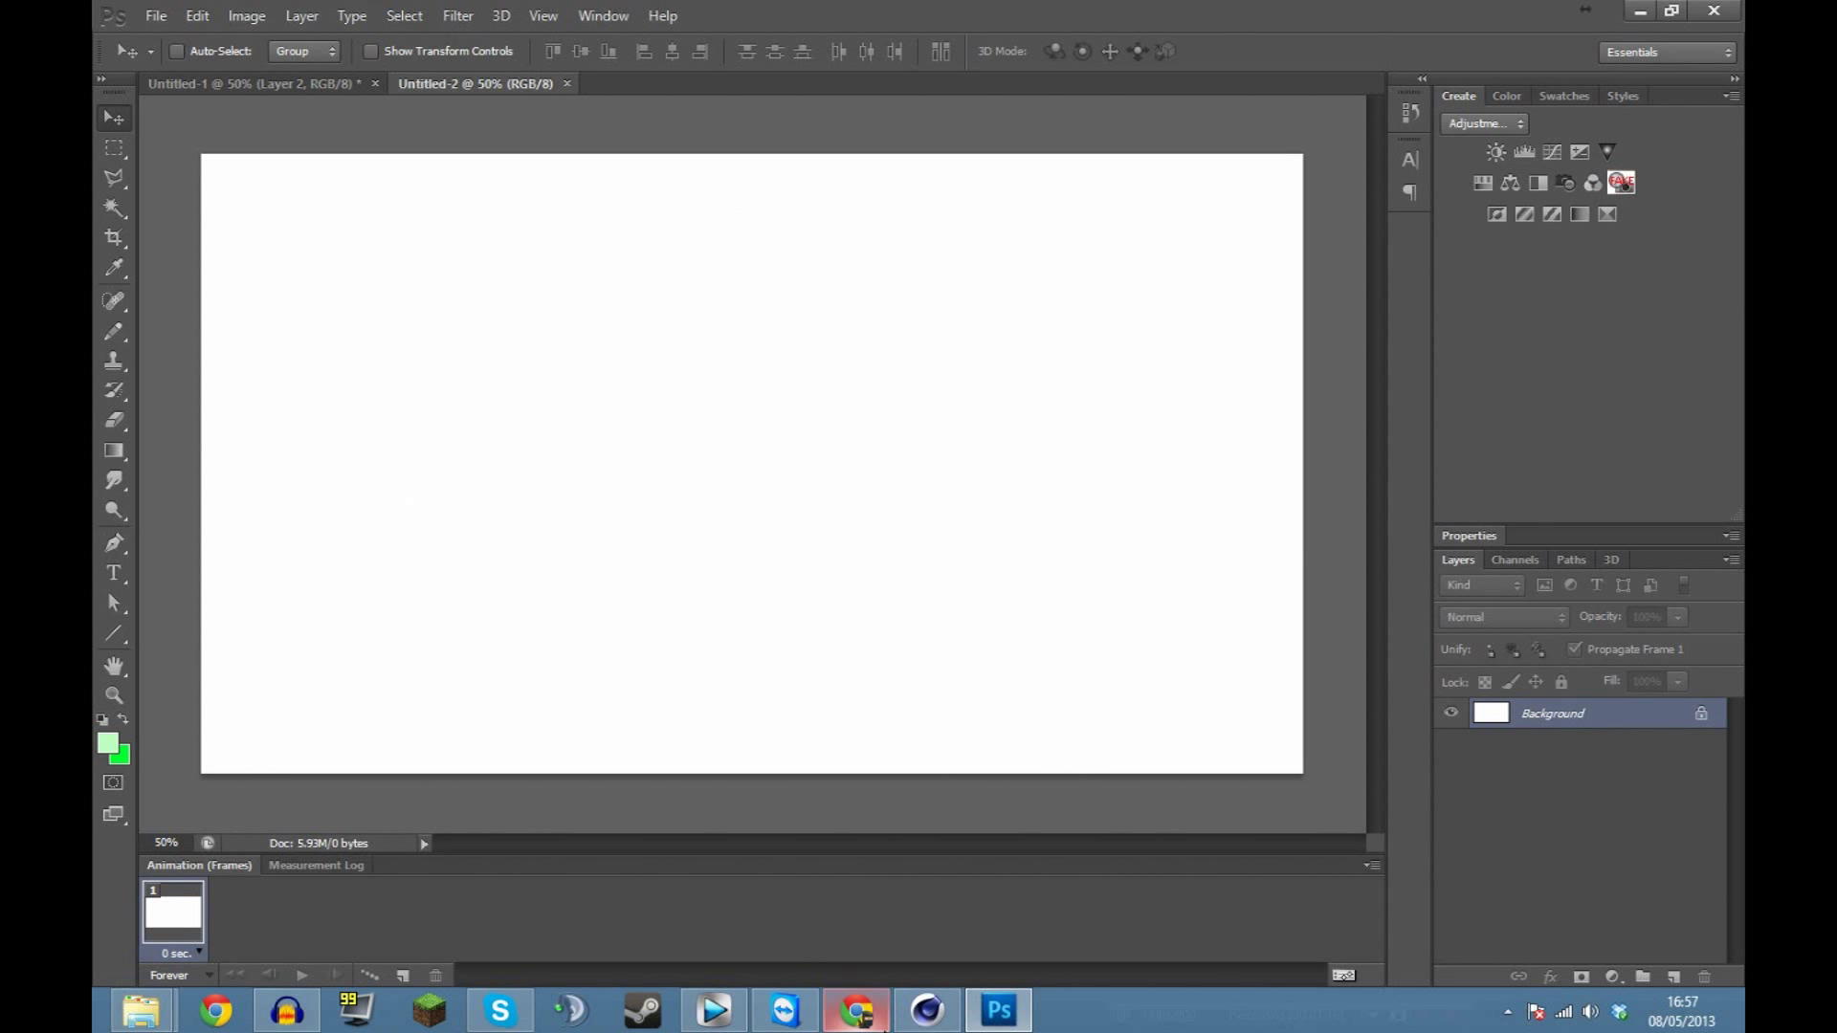
Switch to Chrome, return from the open wallpaper to the Google Images results, and search for "backgrounds".
{"action": "left_click", "coordinate": [872, 1026]}
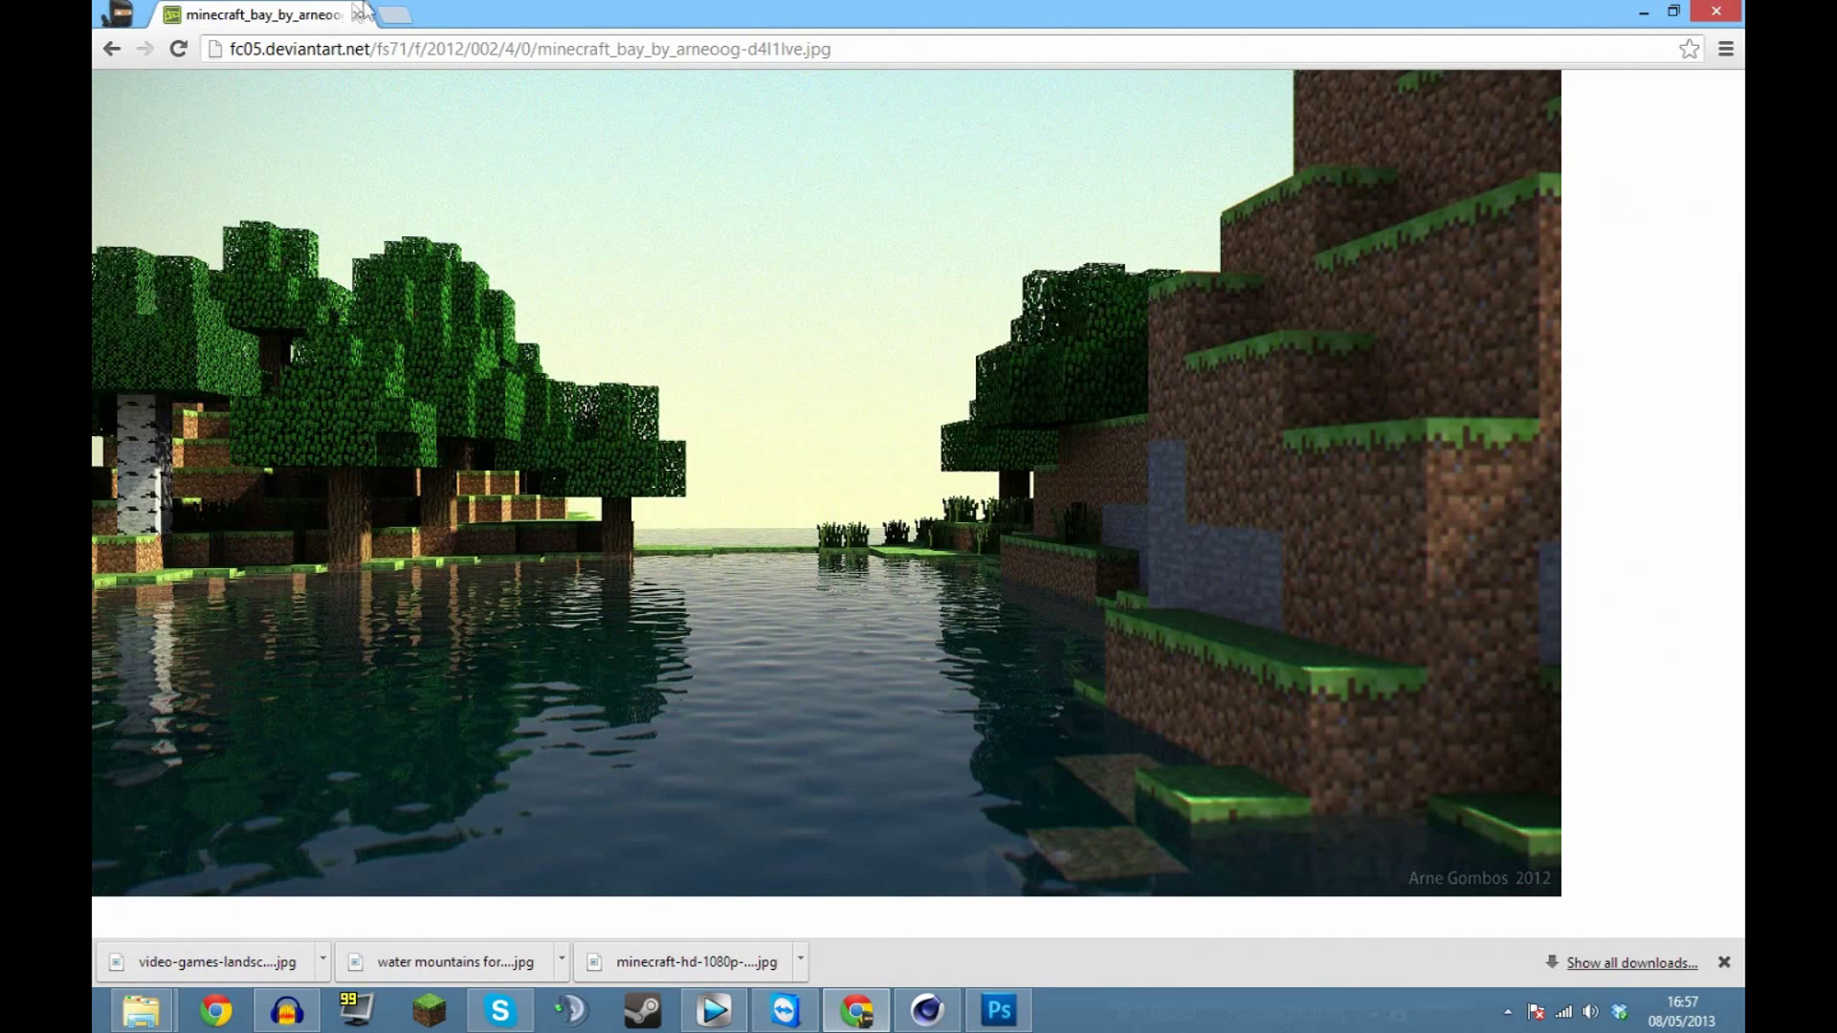
{"action": "left_click", "coordinate": [111, 48]}
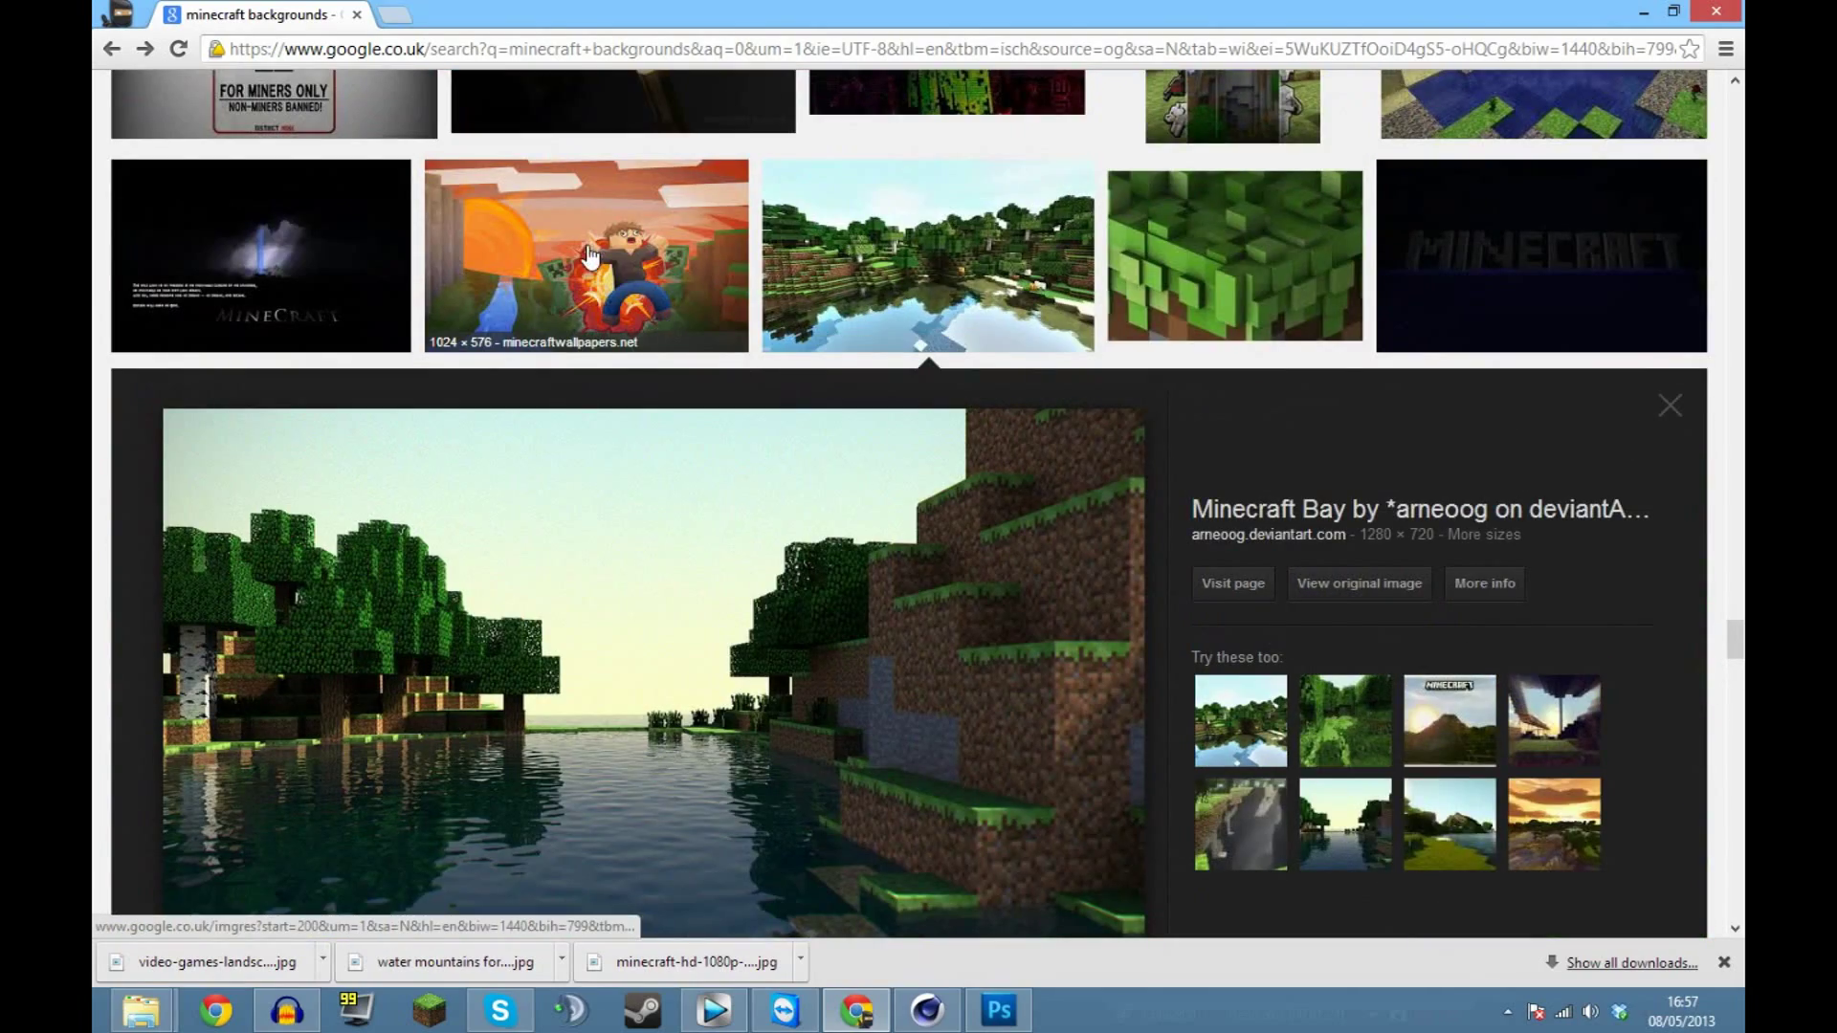
{"action": "scroll", "coordinate": [887, 358], "scroll_direction": "up", "scroll_amount": 1}
{"action": "left_click", "coordinate": [1669, 520]}
{"action": "scroll", "coordinate": [1525, 497], "scroll_direction": "up", "scroll_amount": 10}
{"action": "scroll", "coordinate": [1428, 391], "scroll_direction": "up", "scroll_amount": 15}
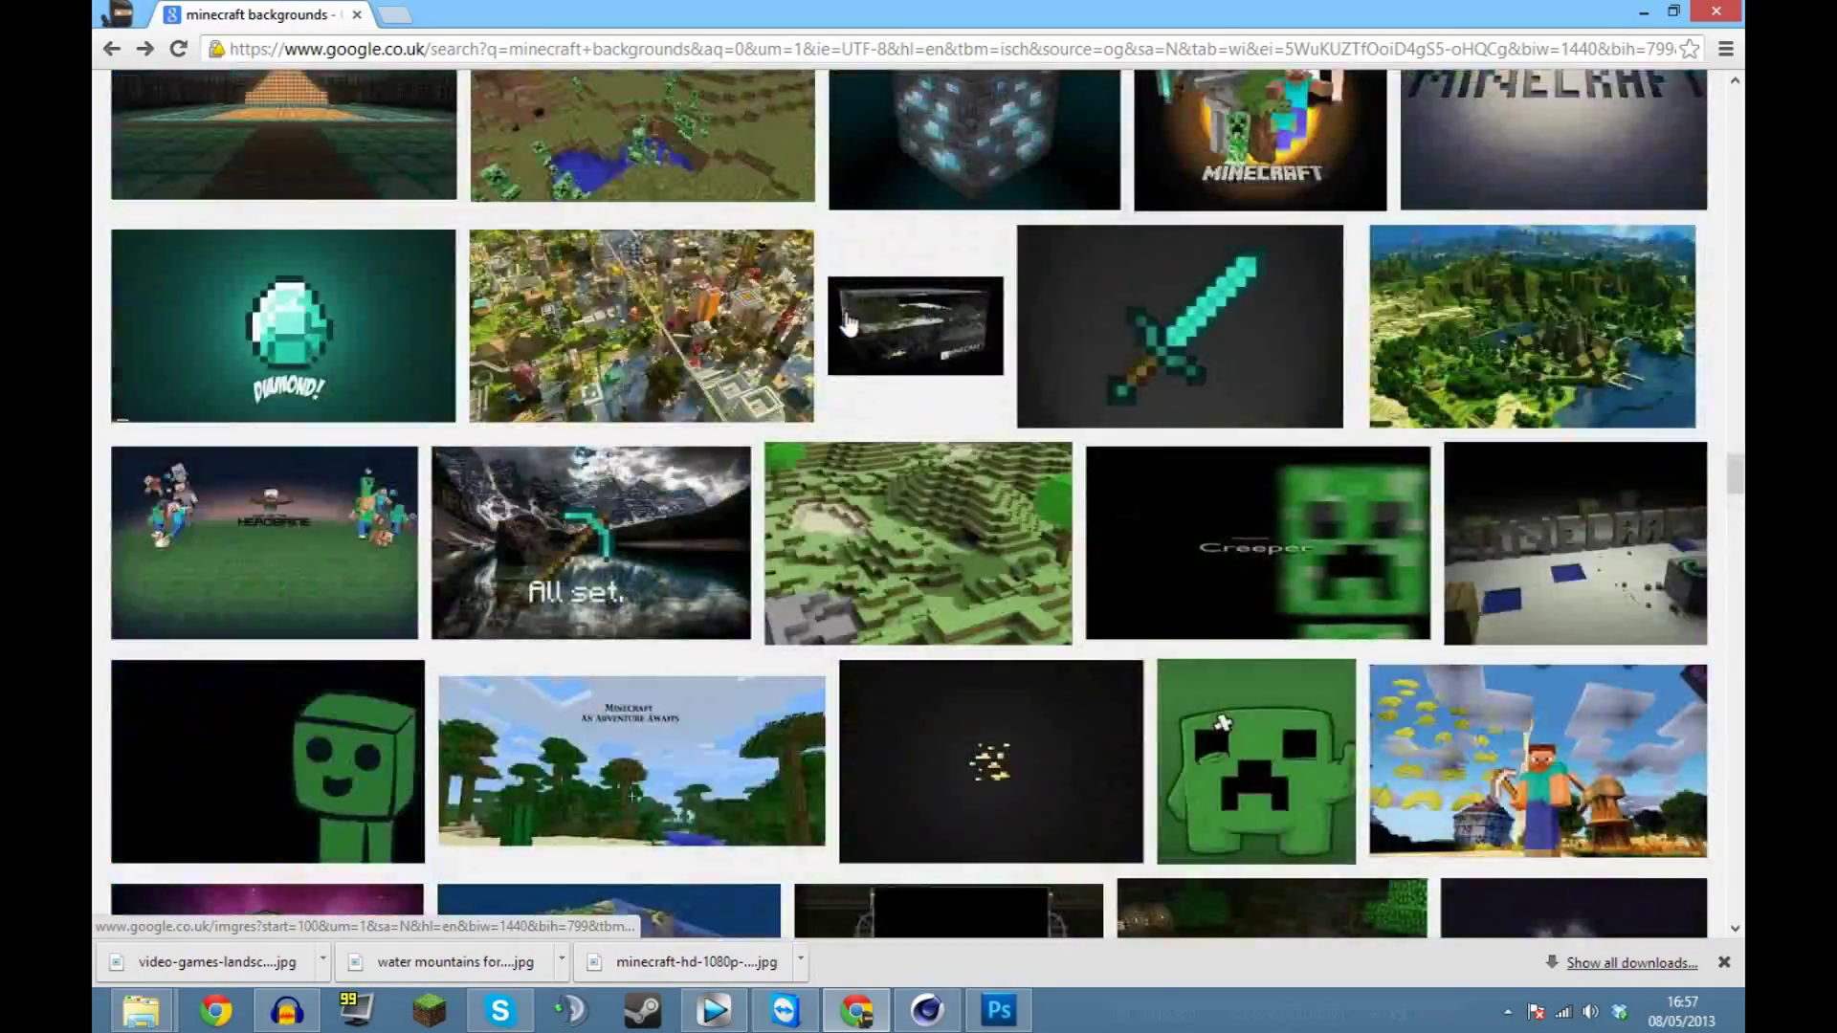
{"action": "scroll", "coordinate": [794, 345], "scroll_direction": "up", "scroll_amount": 15}
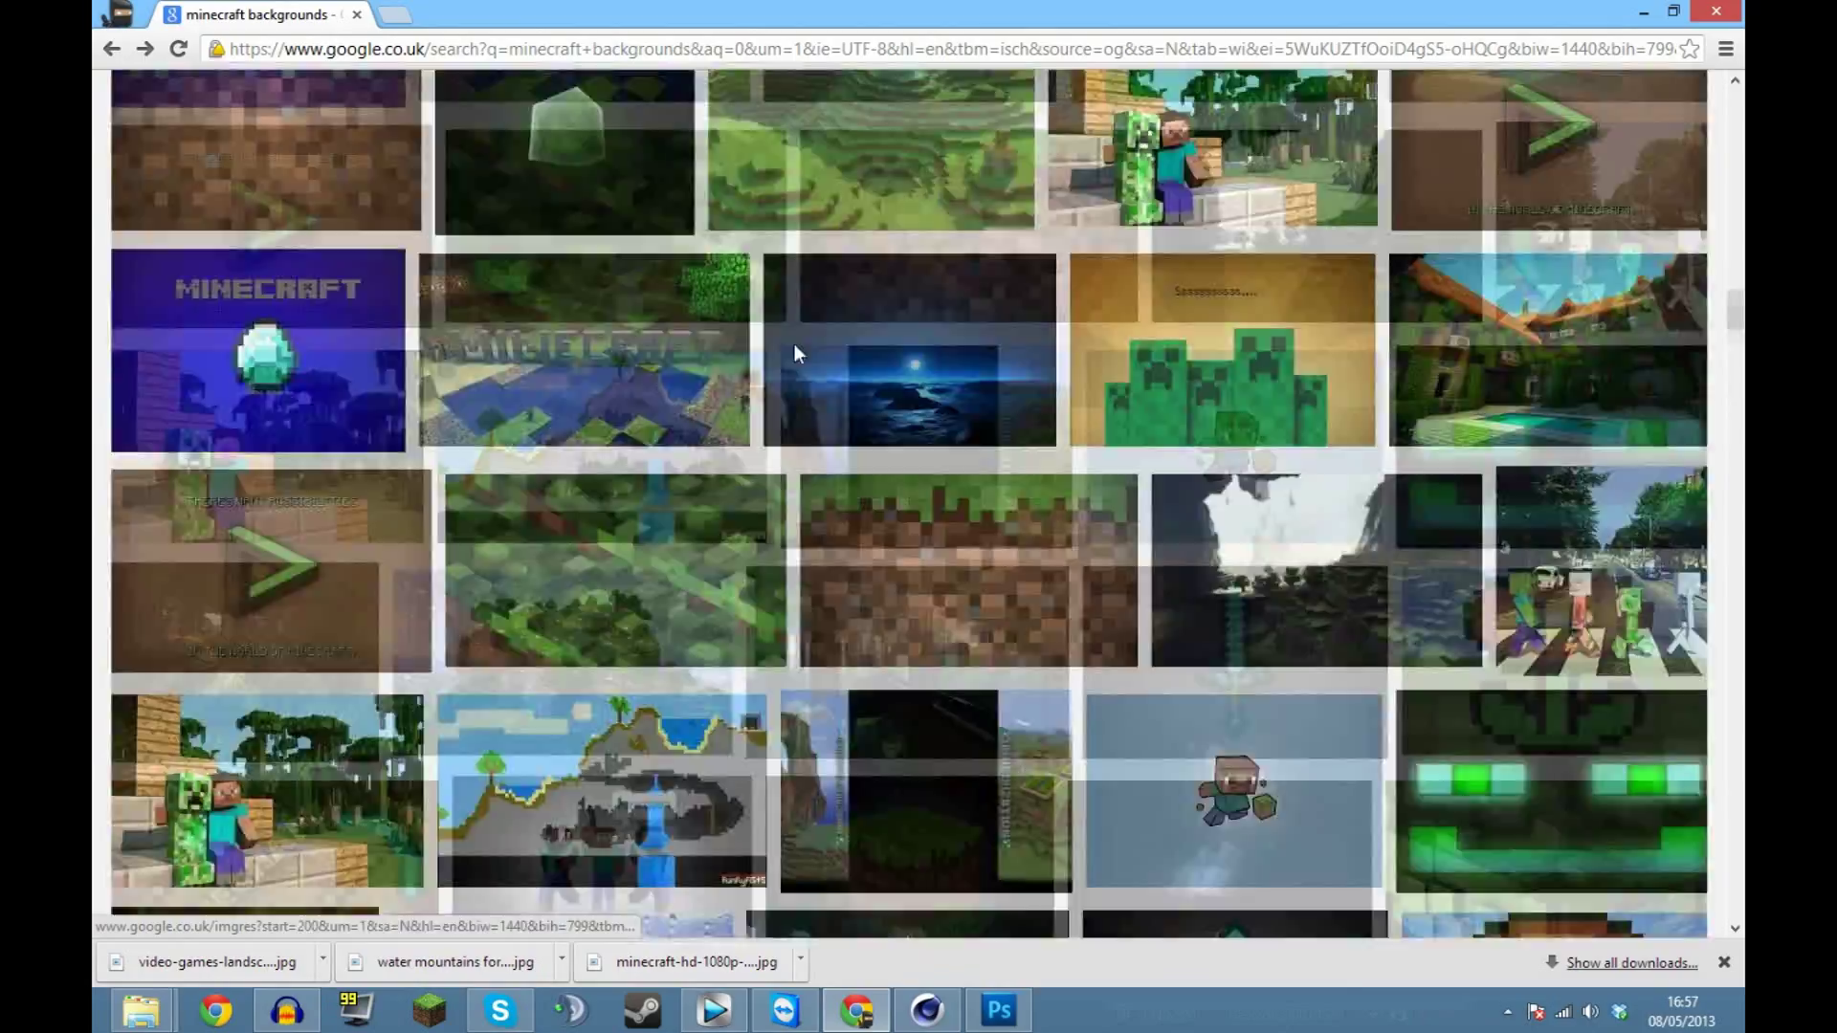
{"action": "scroll", "coordinate": [803, 360], "scroll_direction": "up", "scroll_amount": 5}
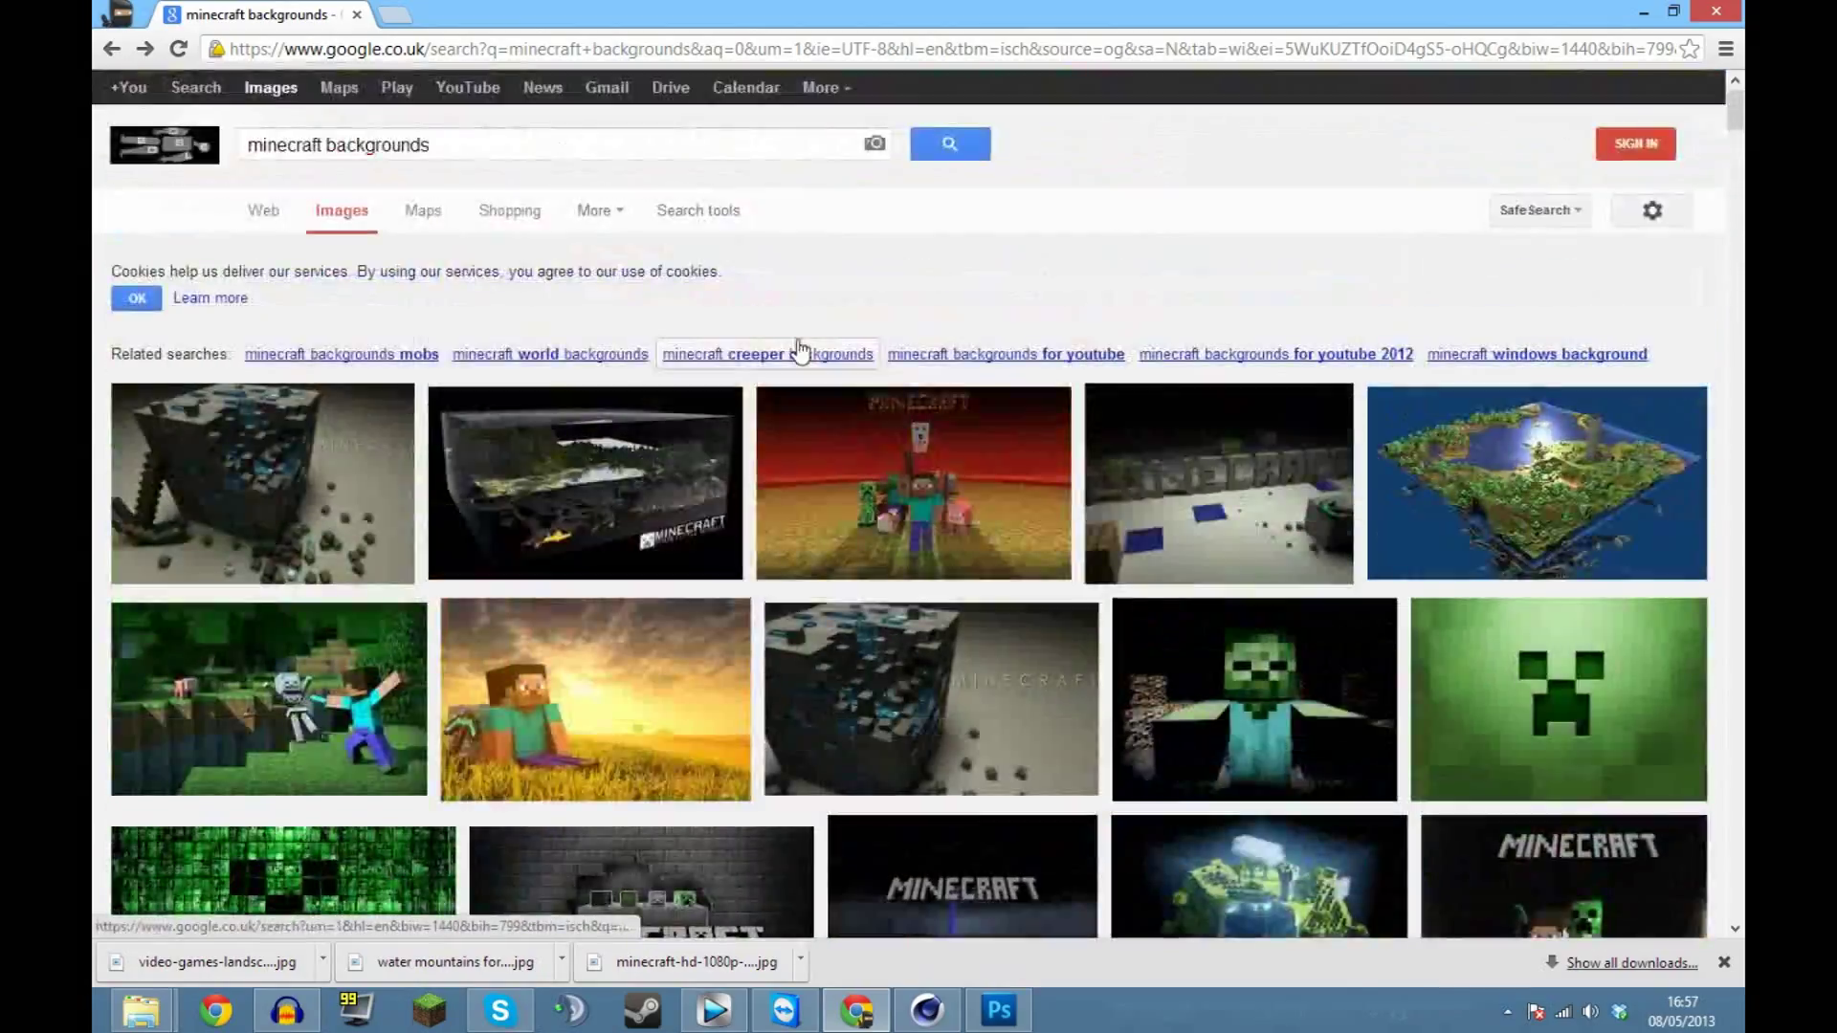
{"action": "left_click_drag", "start_coordinate": [450, 145], "coordinate": [96, 153]}
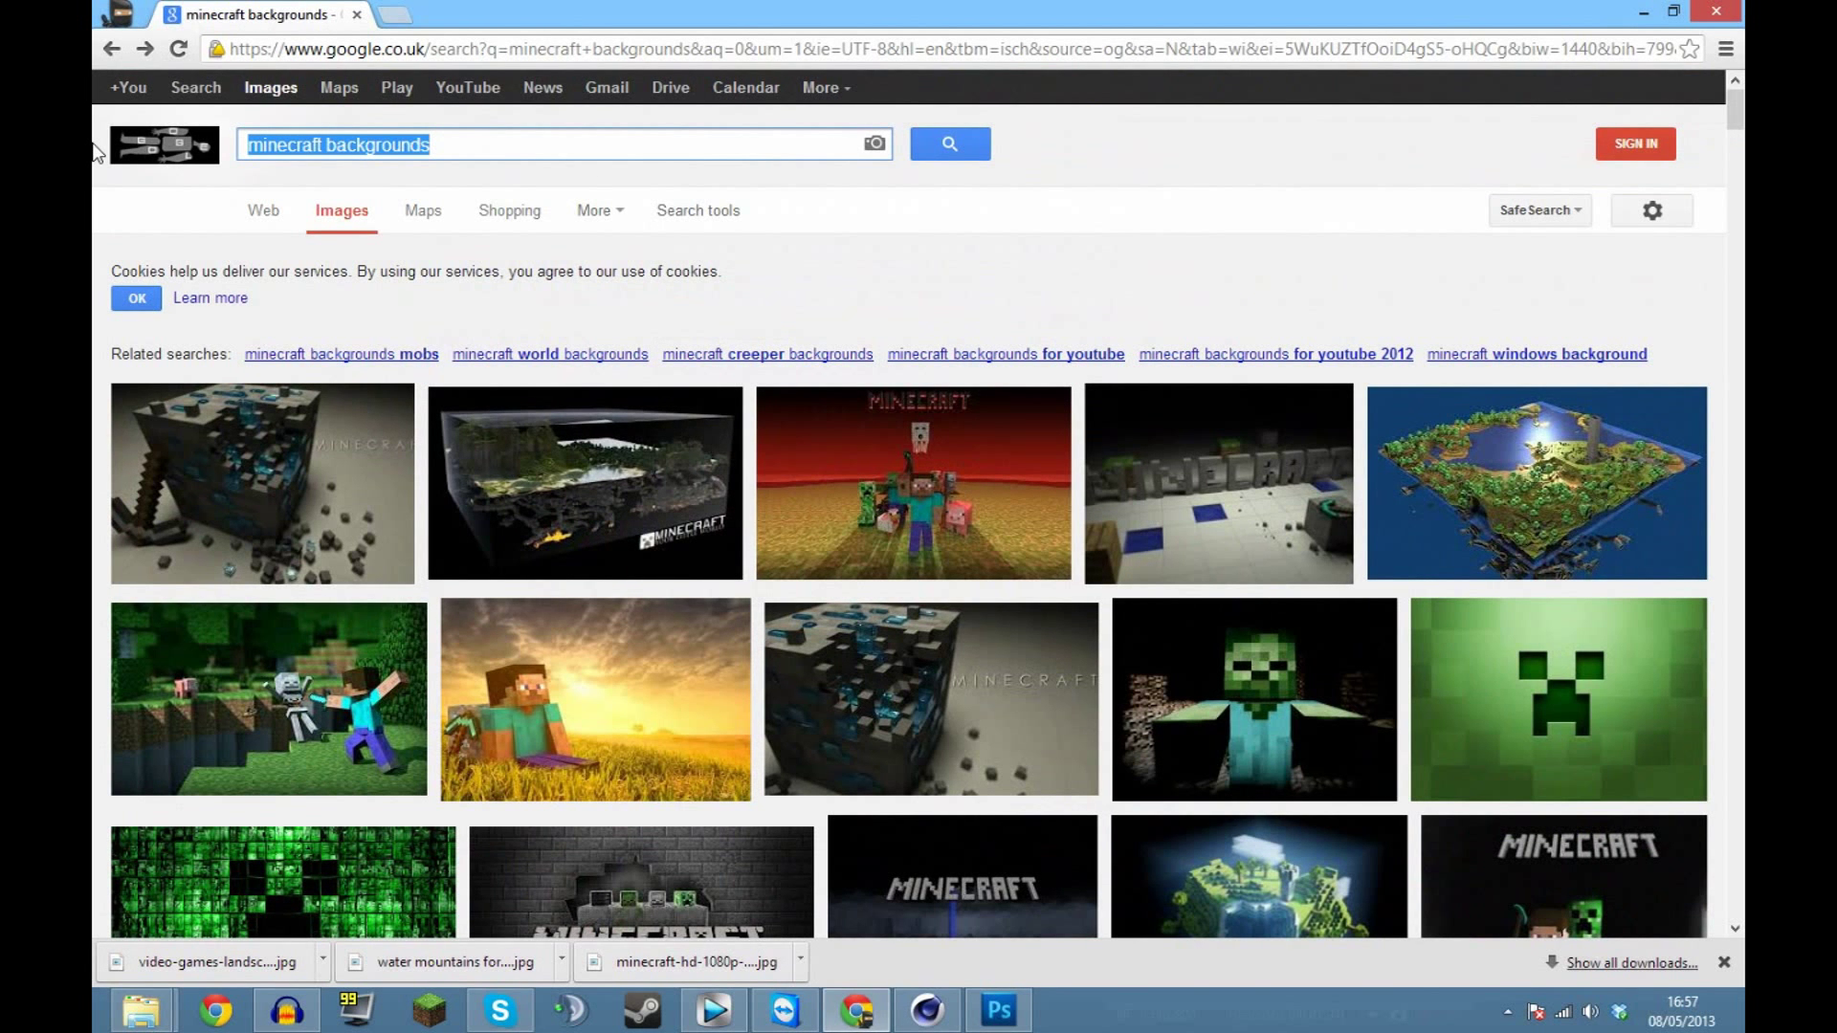
{"action": "type", "text": "background"}
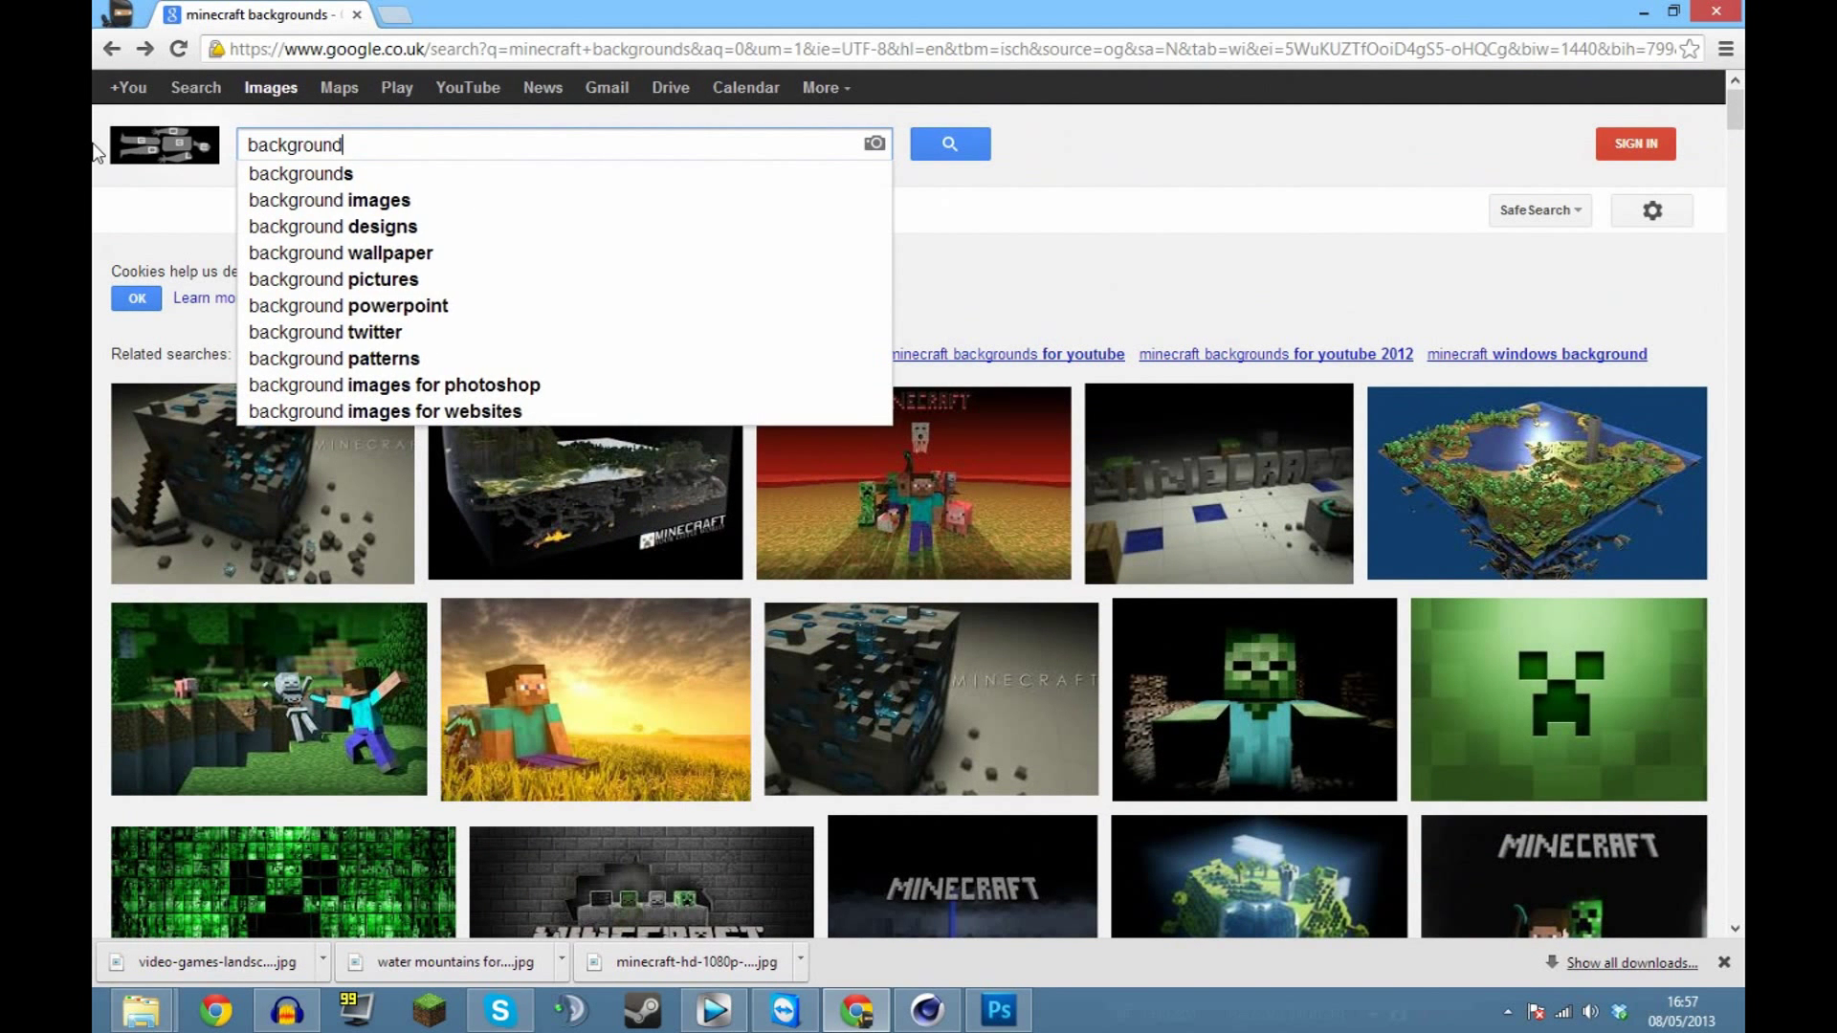
{"action": "type", "text": "s"}
{"action": "key", "text": "Return"}
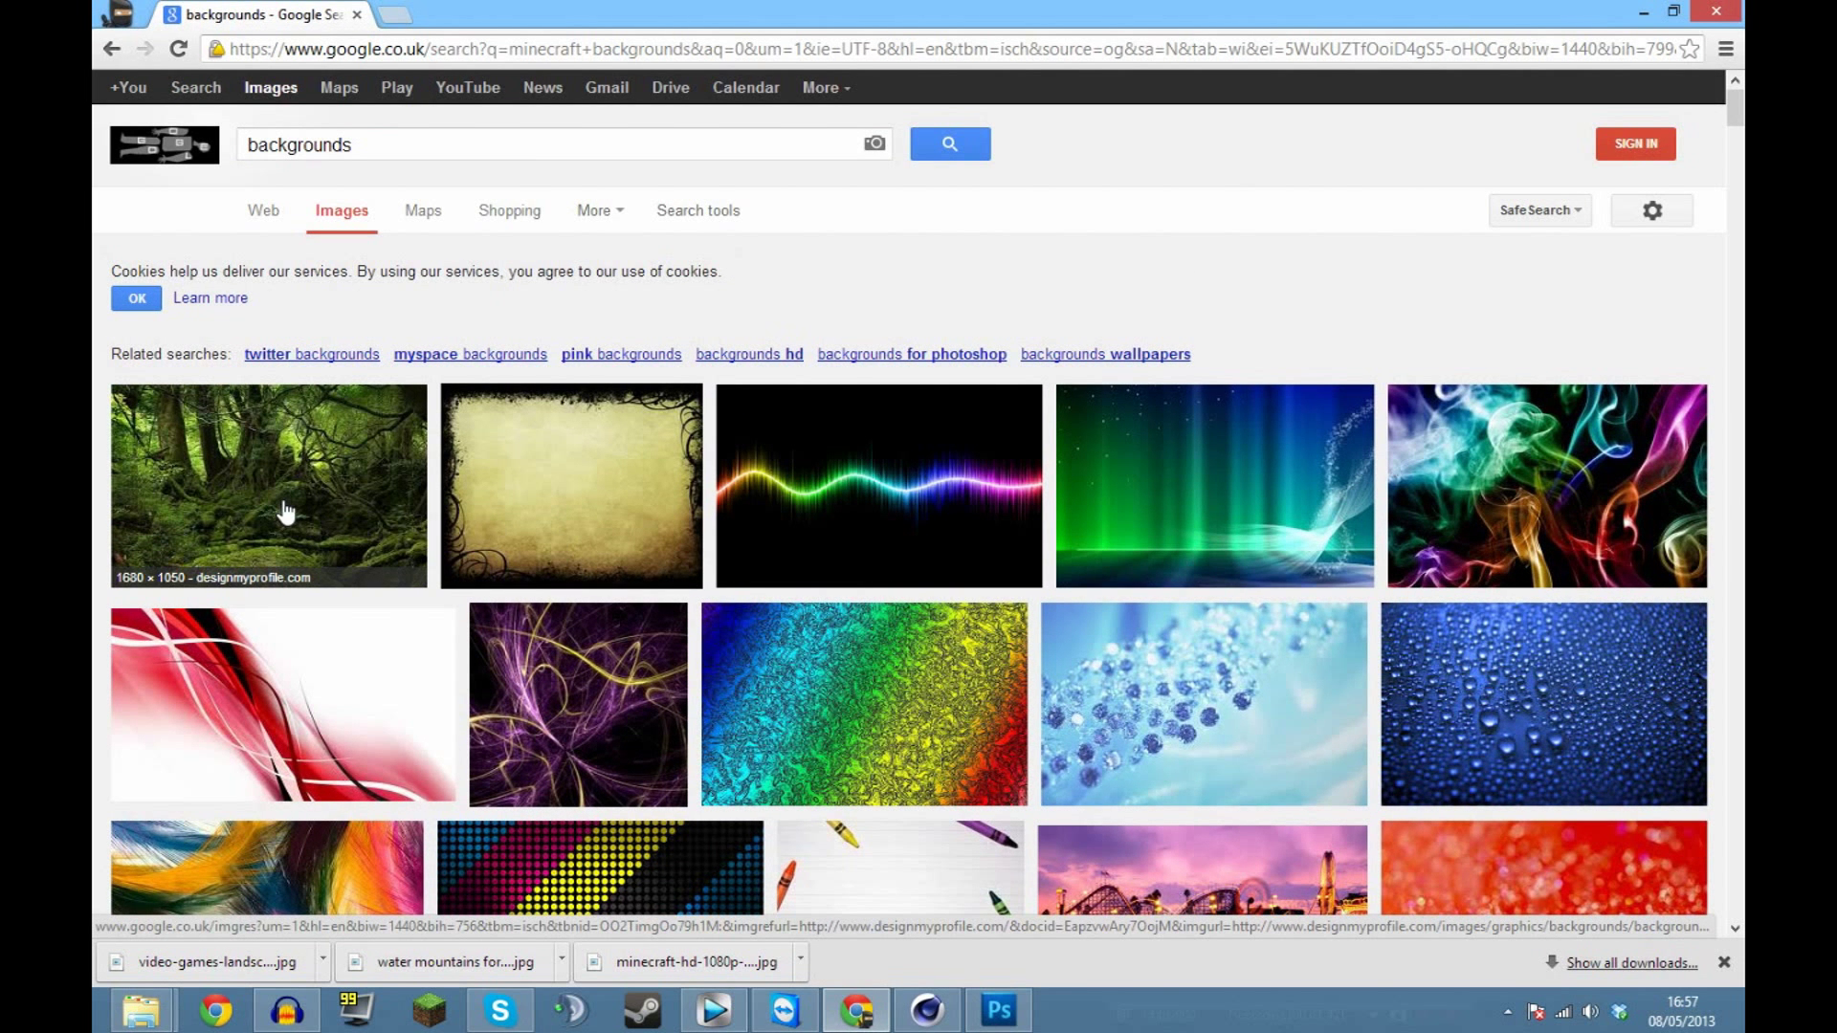
Browse the background results and open the original of the black floral-pattern wallpaper.
{"action": "scroll", "coordinate": [606, 513], "scroll_direction": "down", "scroll_amount": 3}
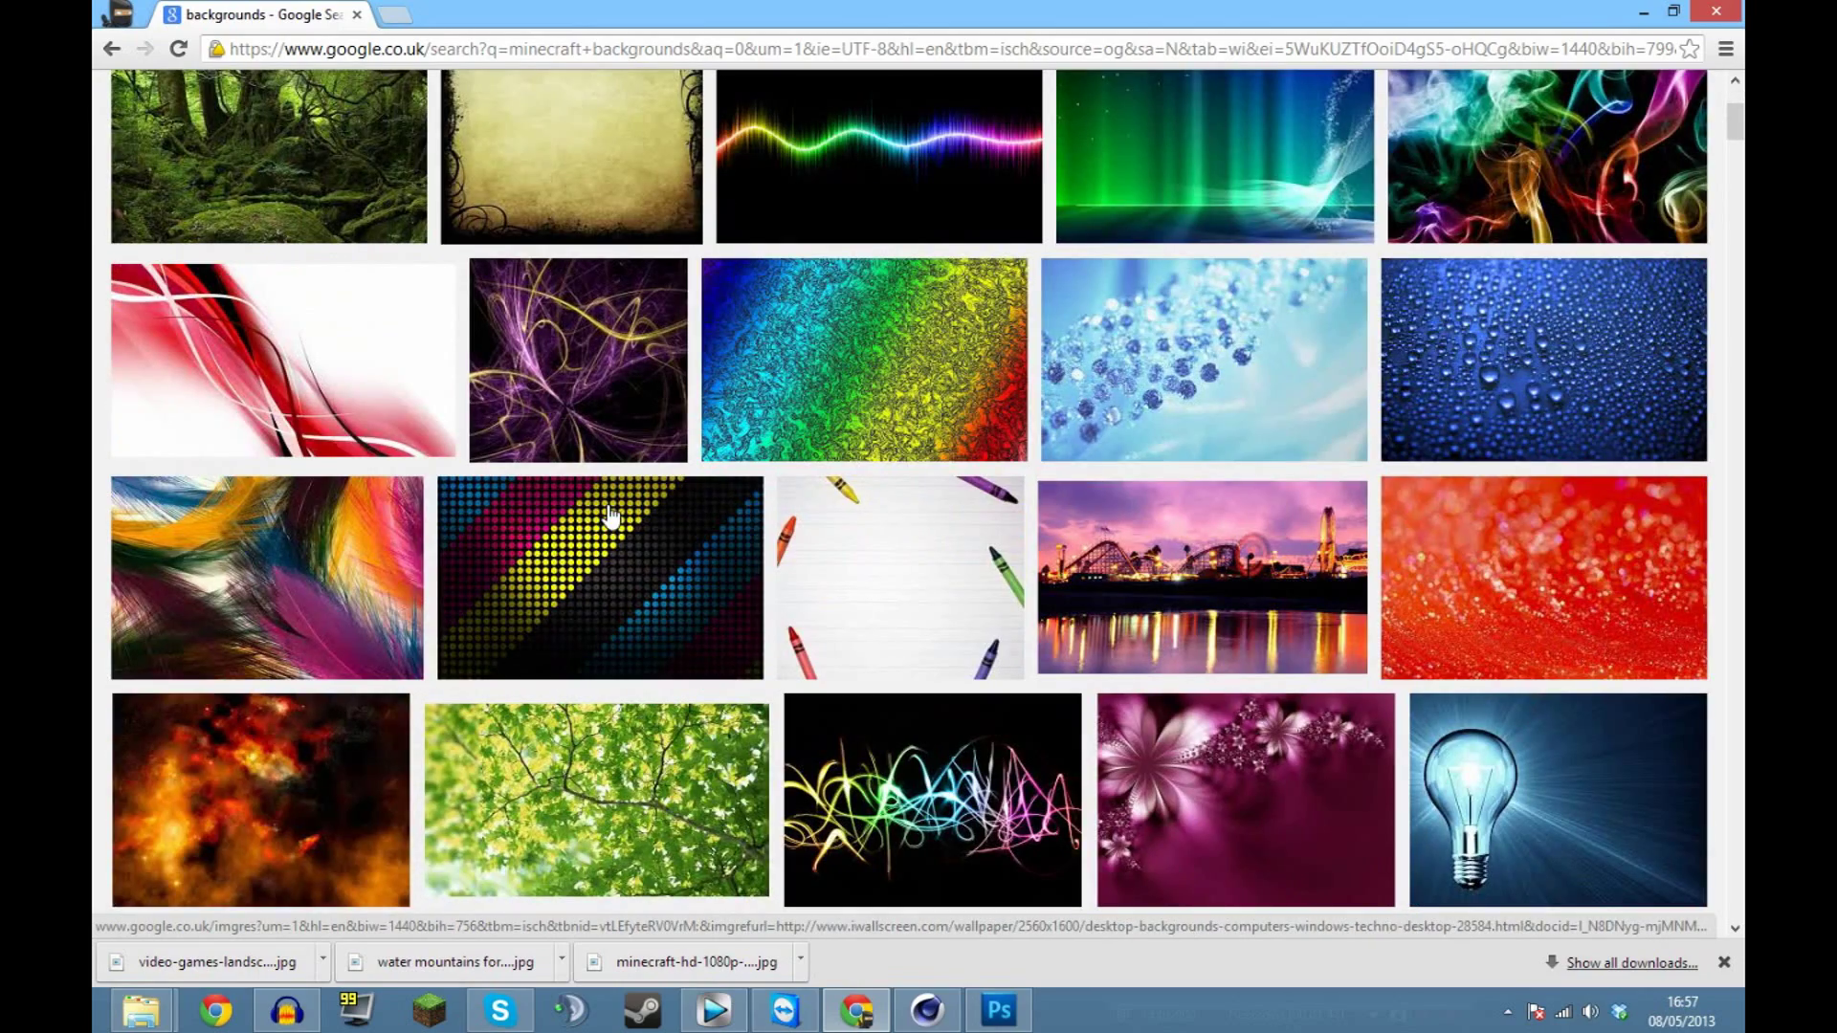
{"action": "scroll", "coordinate": [606, 513], "scroll_direction": "down", "scroll_amount": 7}
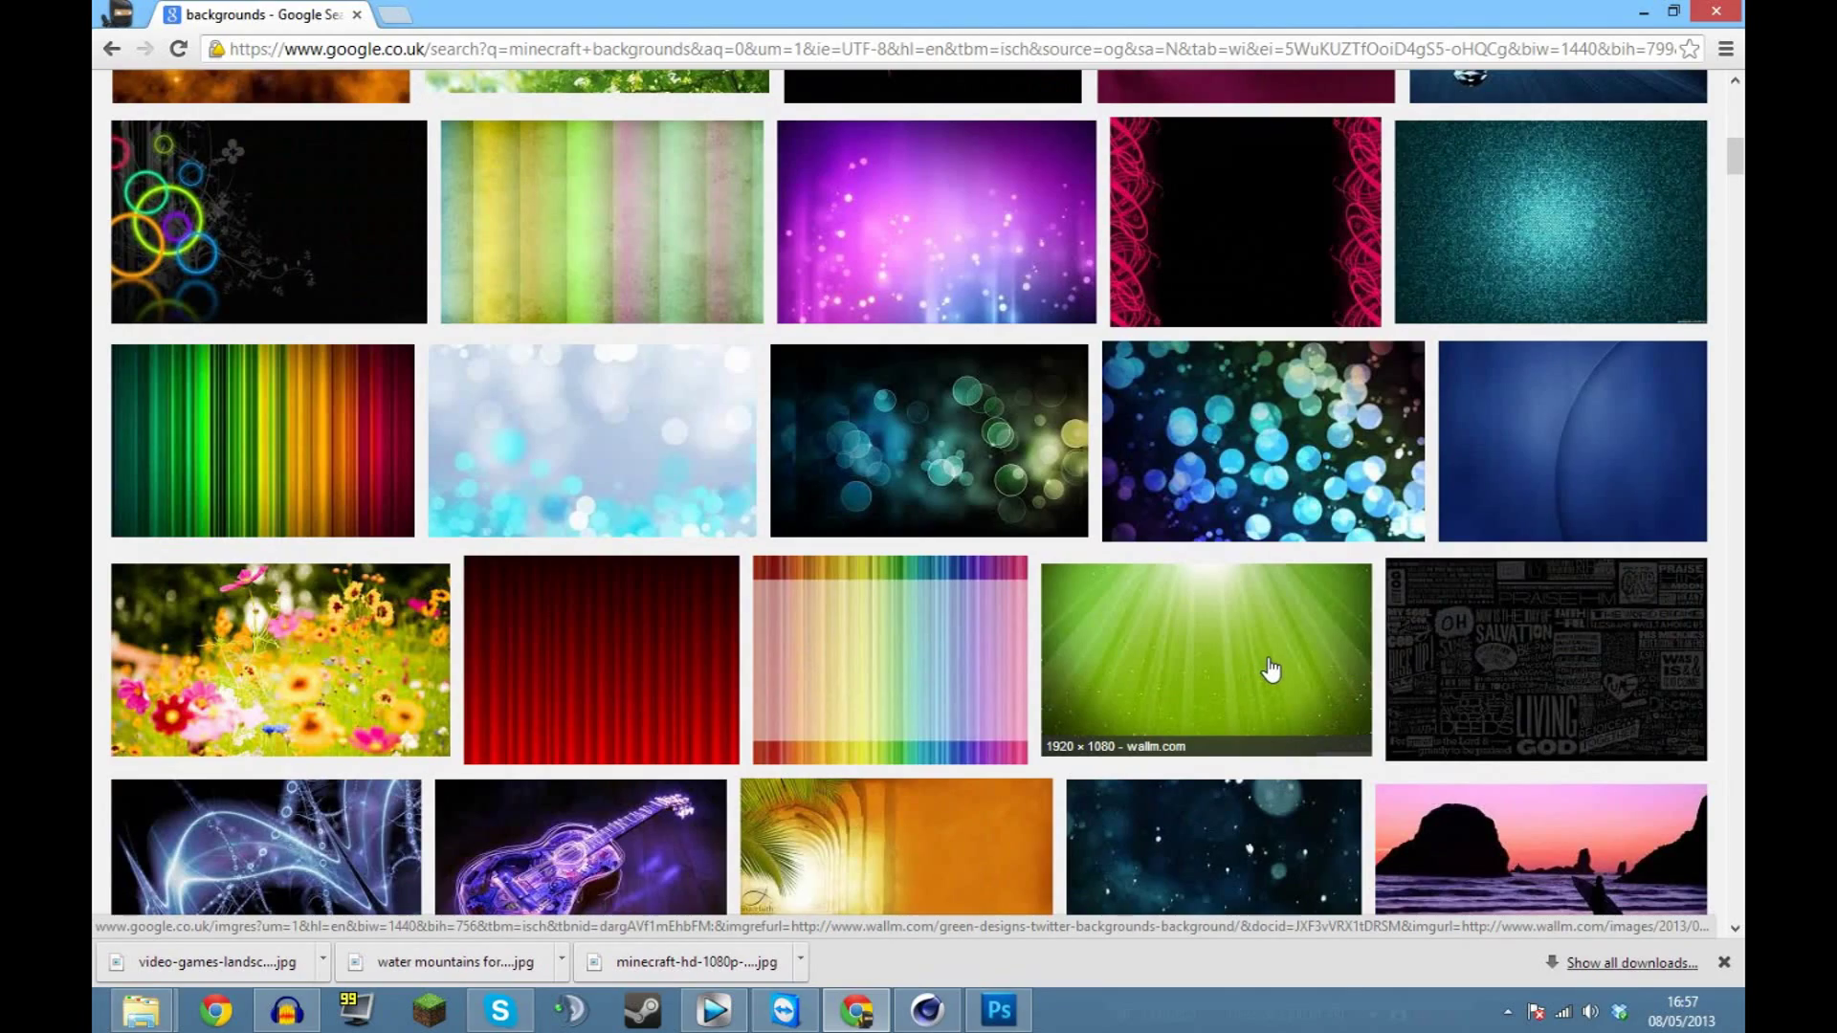
{"action": "scroll", "coordinate": [1271, 669], "scroll_direction": "down", "scroll_amount": 8}
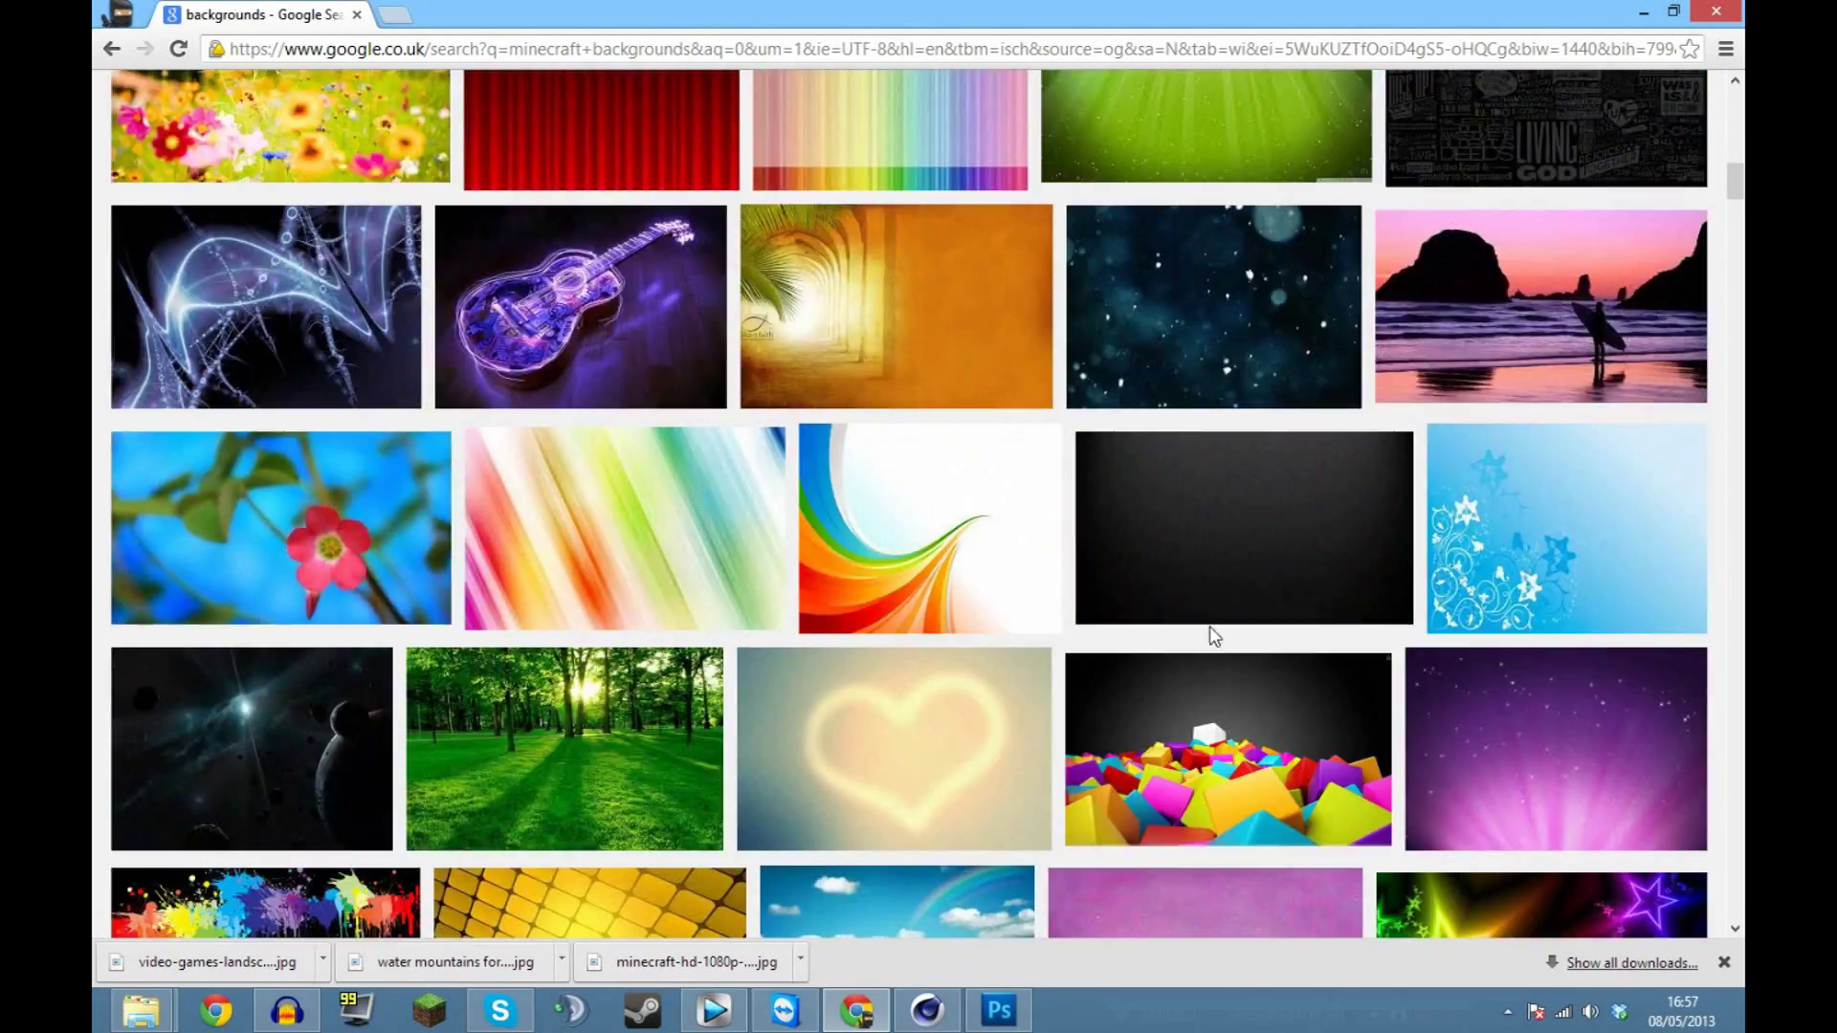
{"action": "scroll", "coordinate": [1207, 631], "scroll_direction": "down", "scroll_amount": 4}
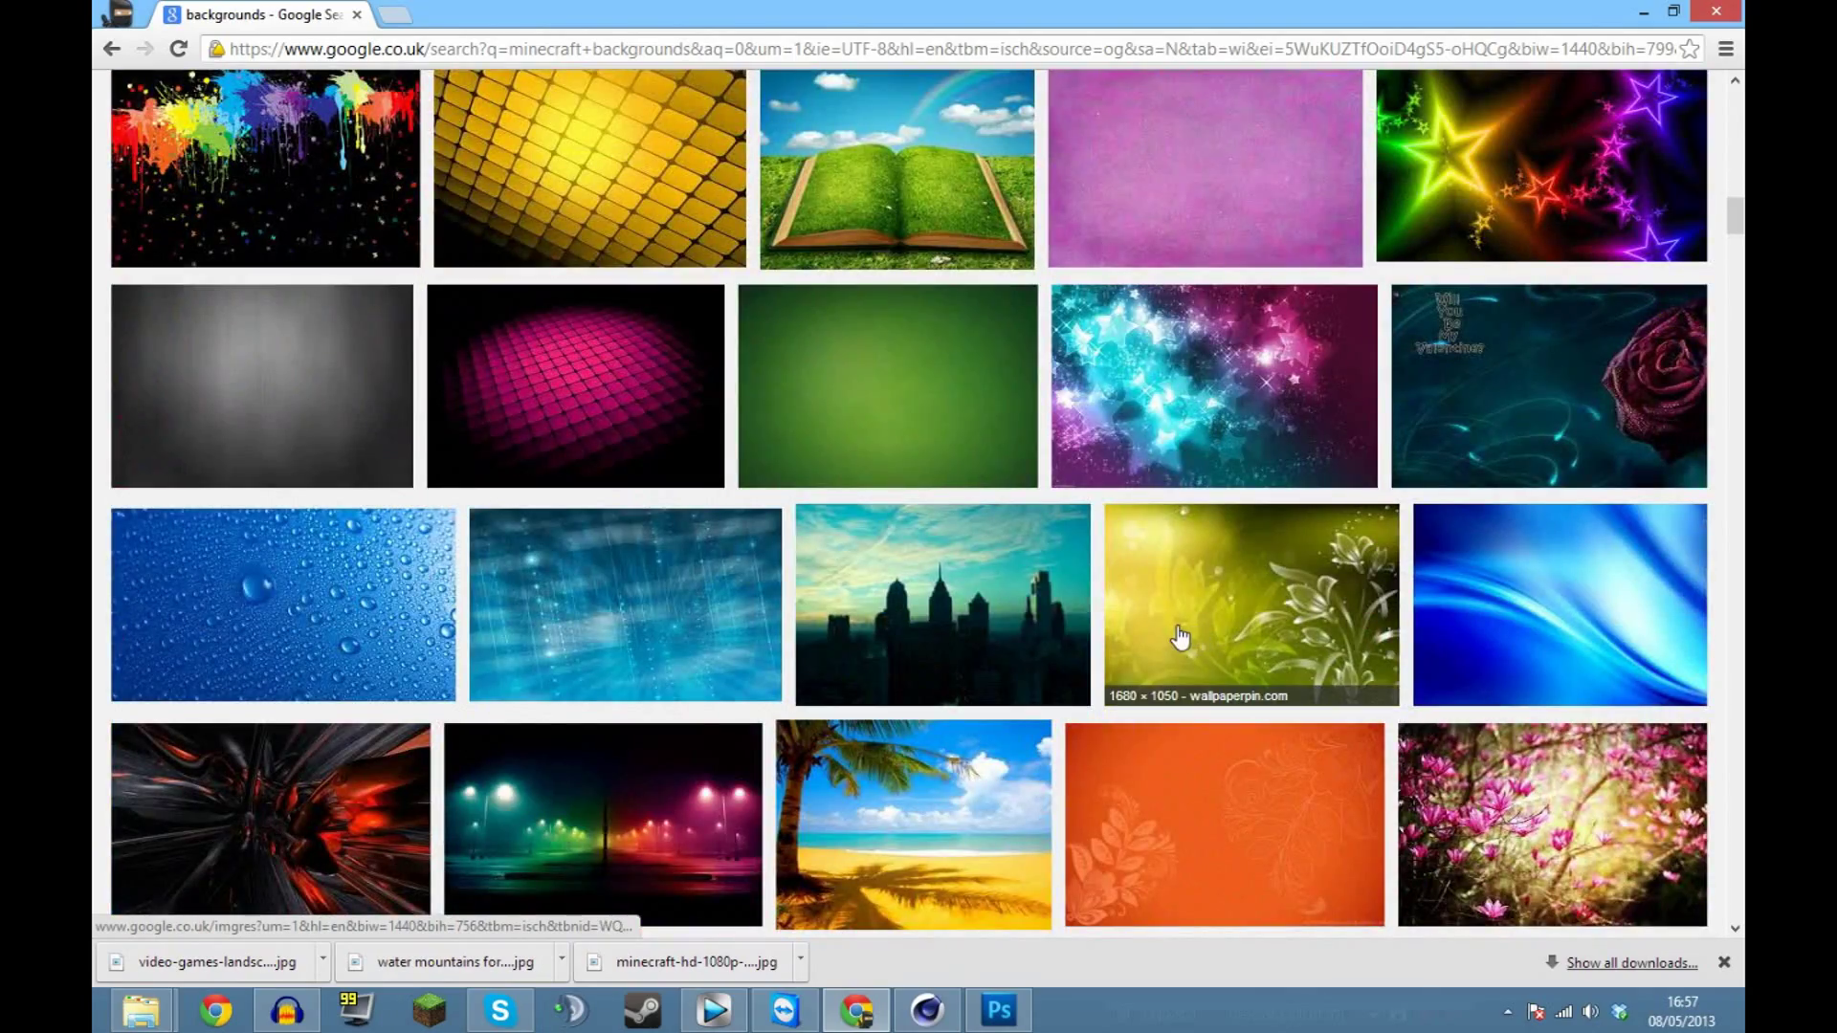
{"action": "scroll", "coordinate": [1186, 637], "scroll_direction": "down", "scroll_amount": 2}
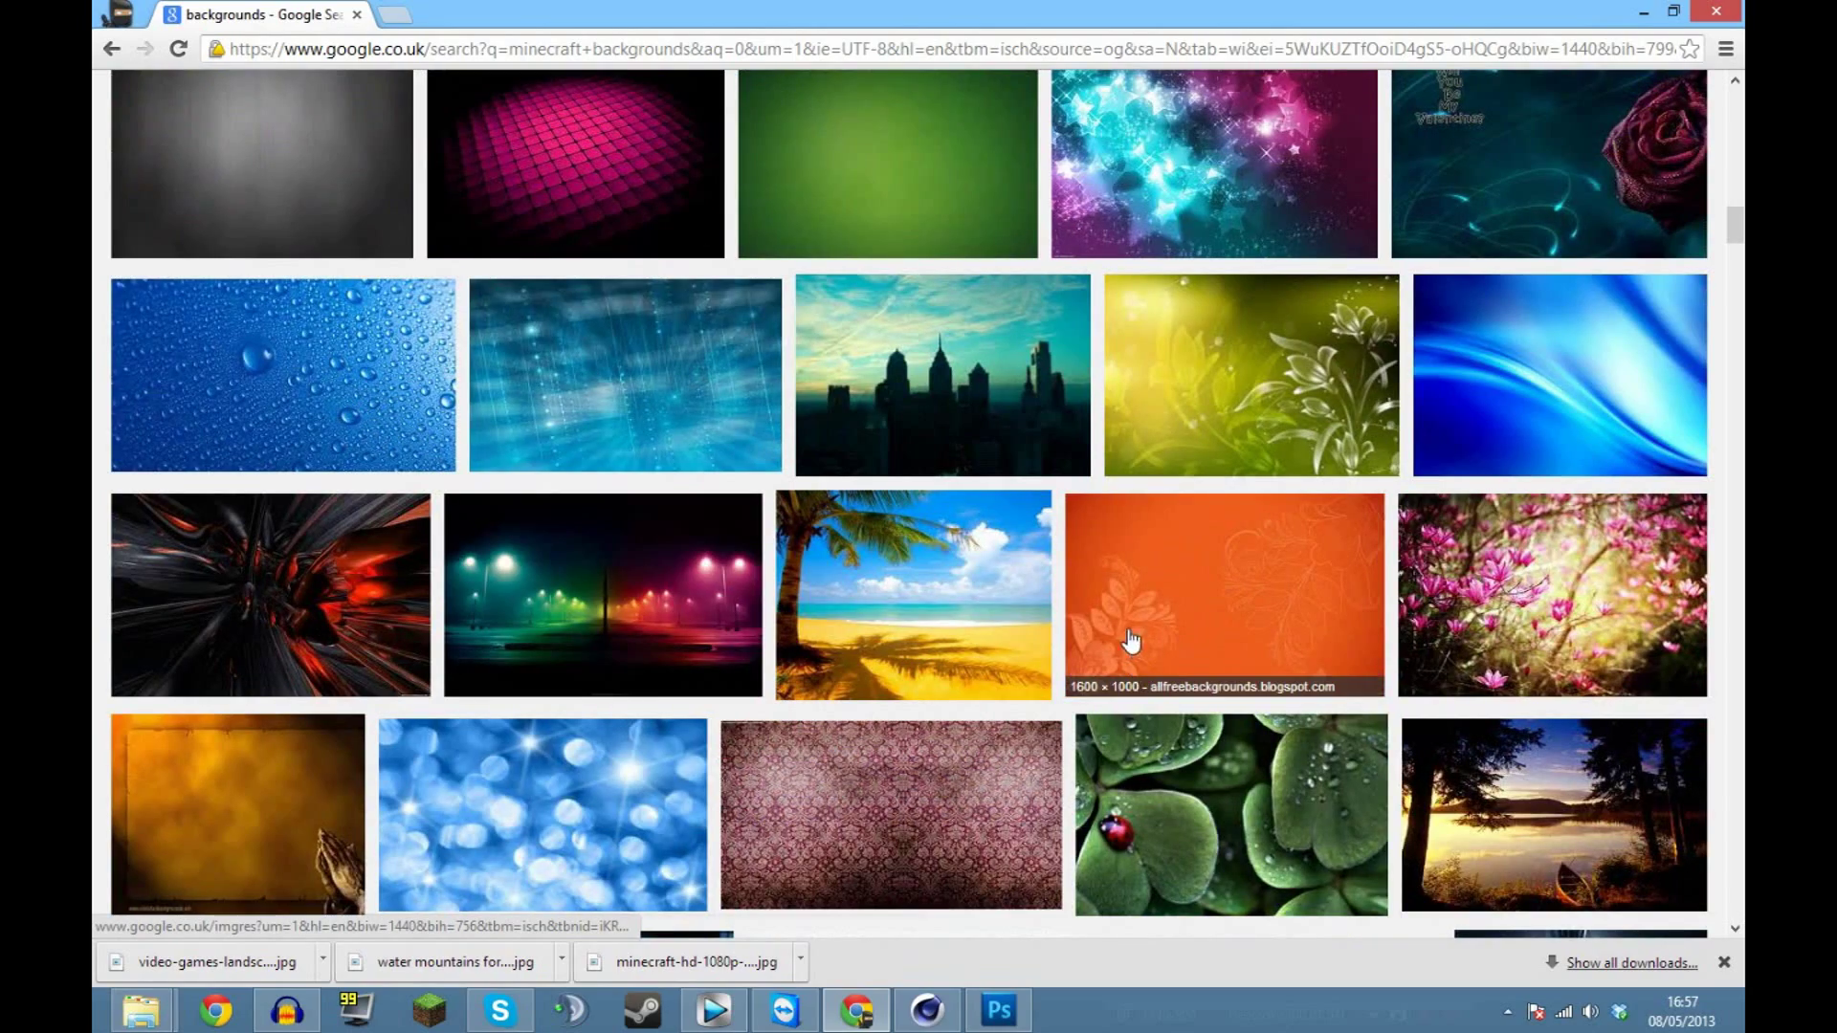
{"action": "scroll", "coordinate": [877, 621], "scroll_direction": "down", "scroll_amount": 3}
{"action": "scroll", "coordinate": [876, 622], "scroll_direction": "down", "scroll_amount": 3}
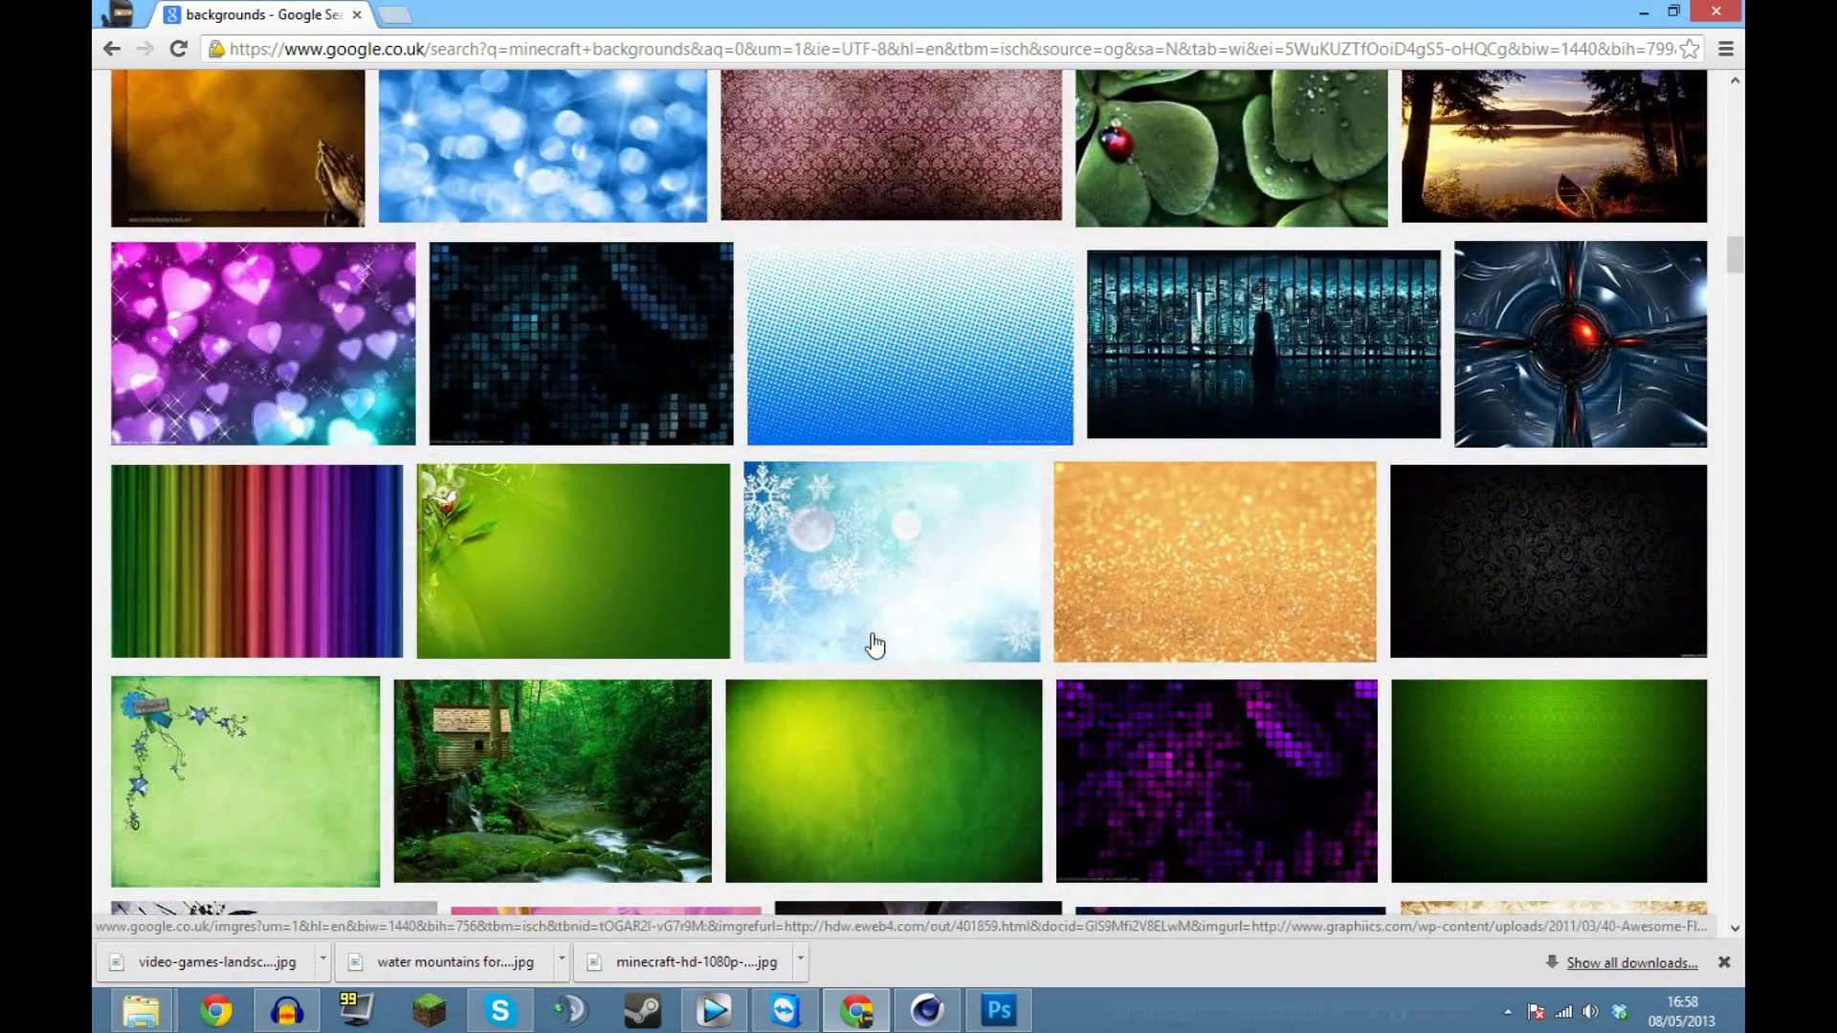
{"action": "left_click", "coordinate": [1534, 555]}
{"action": "left_click", "coordinate": [1349, 470]}
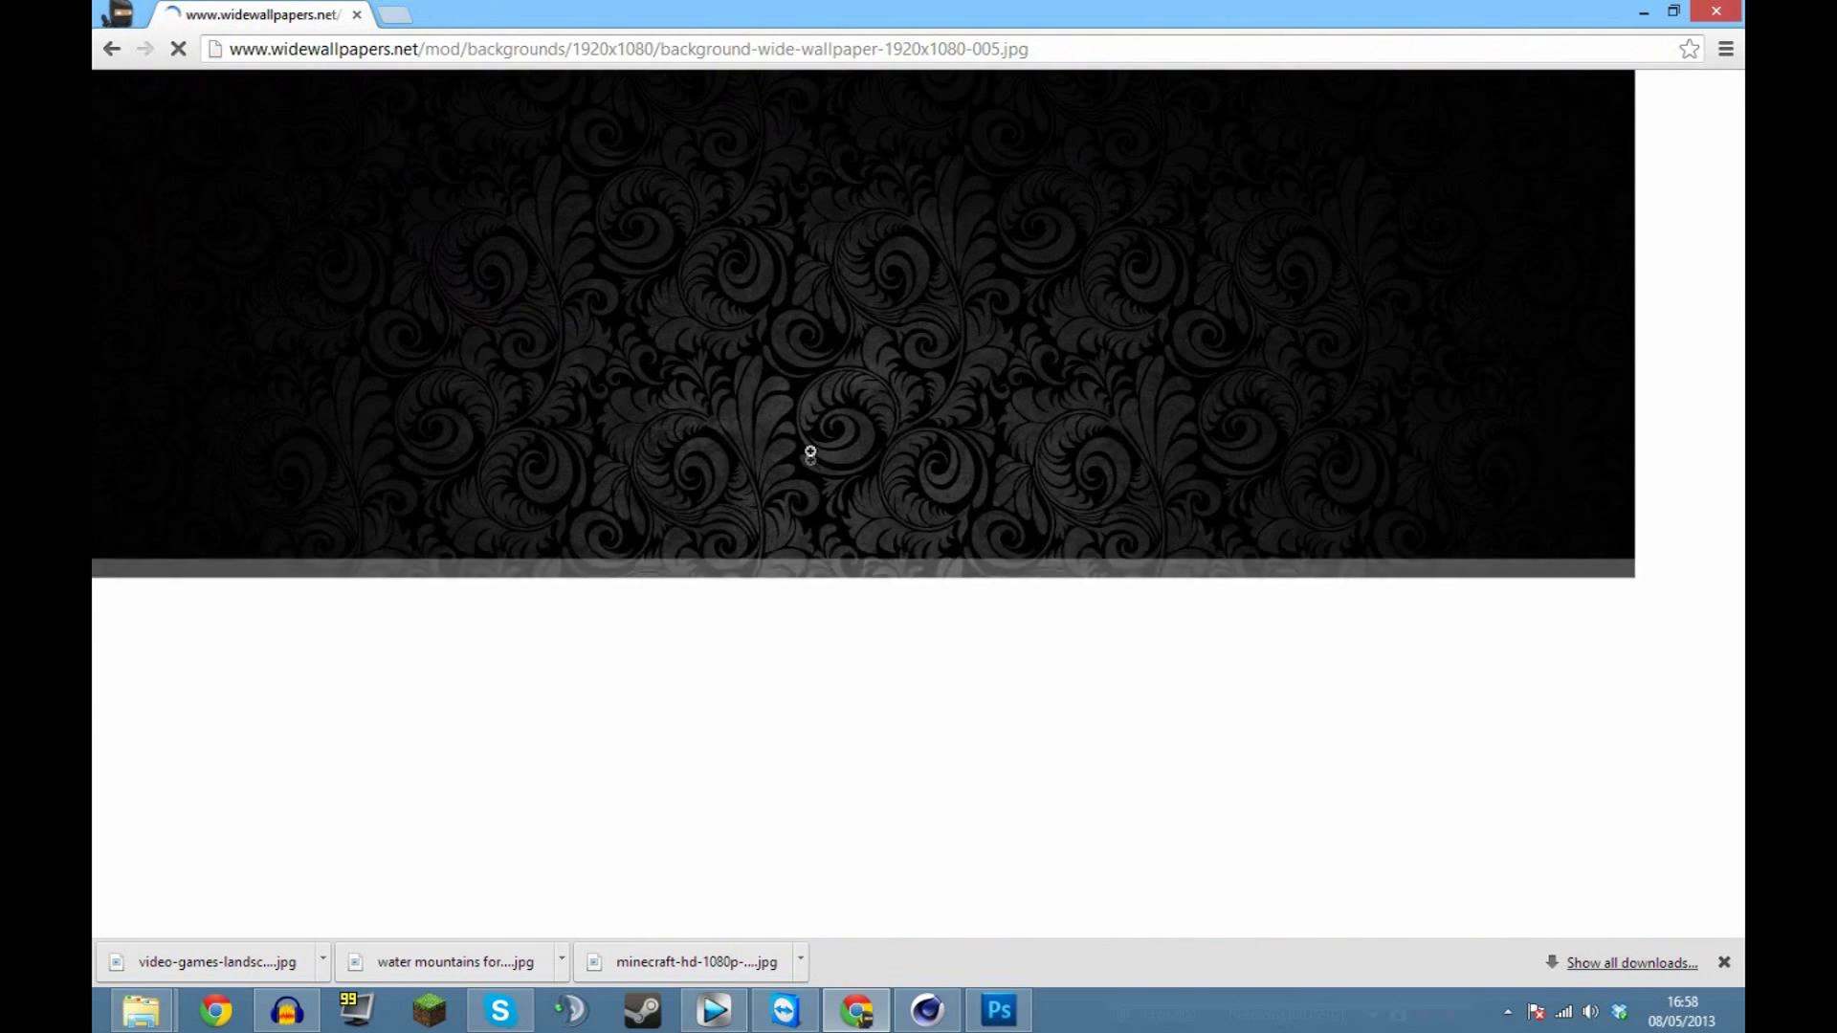
Copy the black floral wallpaper and paste it into the blank Photoshop document as a new layer.
{"action": "right_click", "coordinate": [753, 500]}
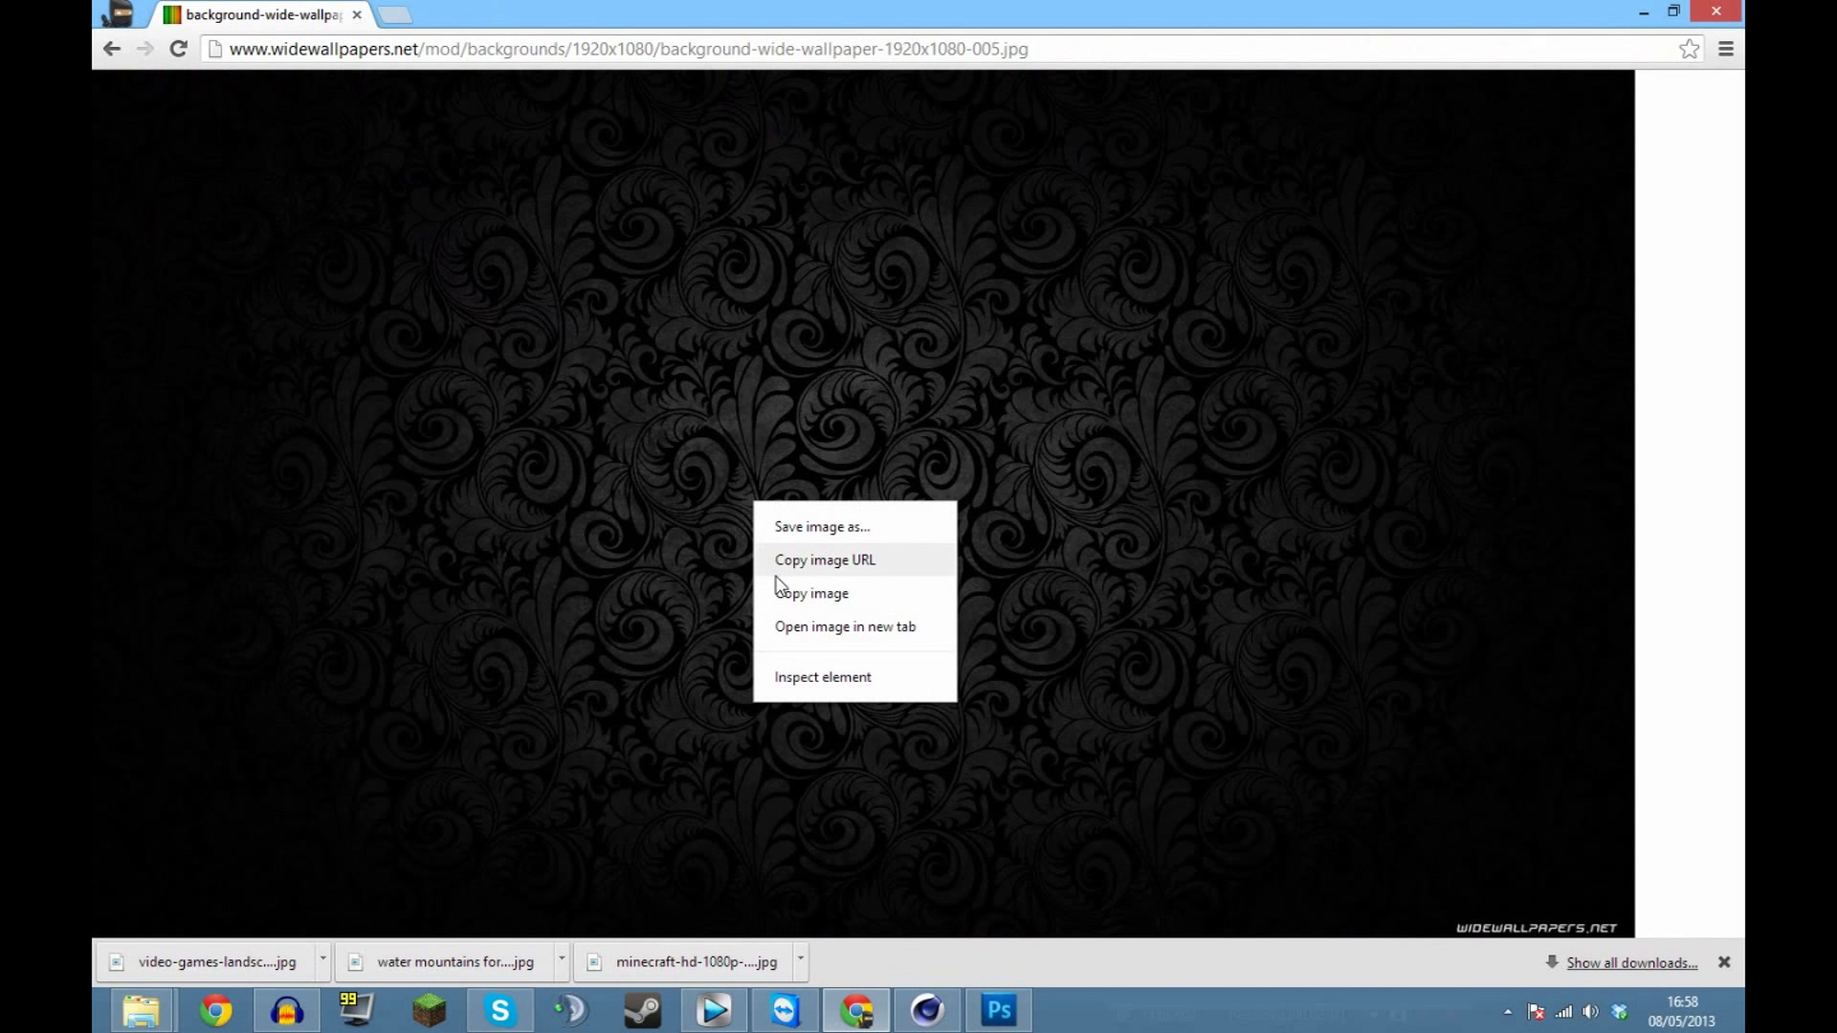
{"action": "left_click", "coordinate": [780, 593]}
{"action": "left_click", "coordinate": [998, 1011]}
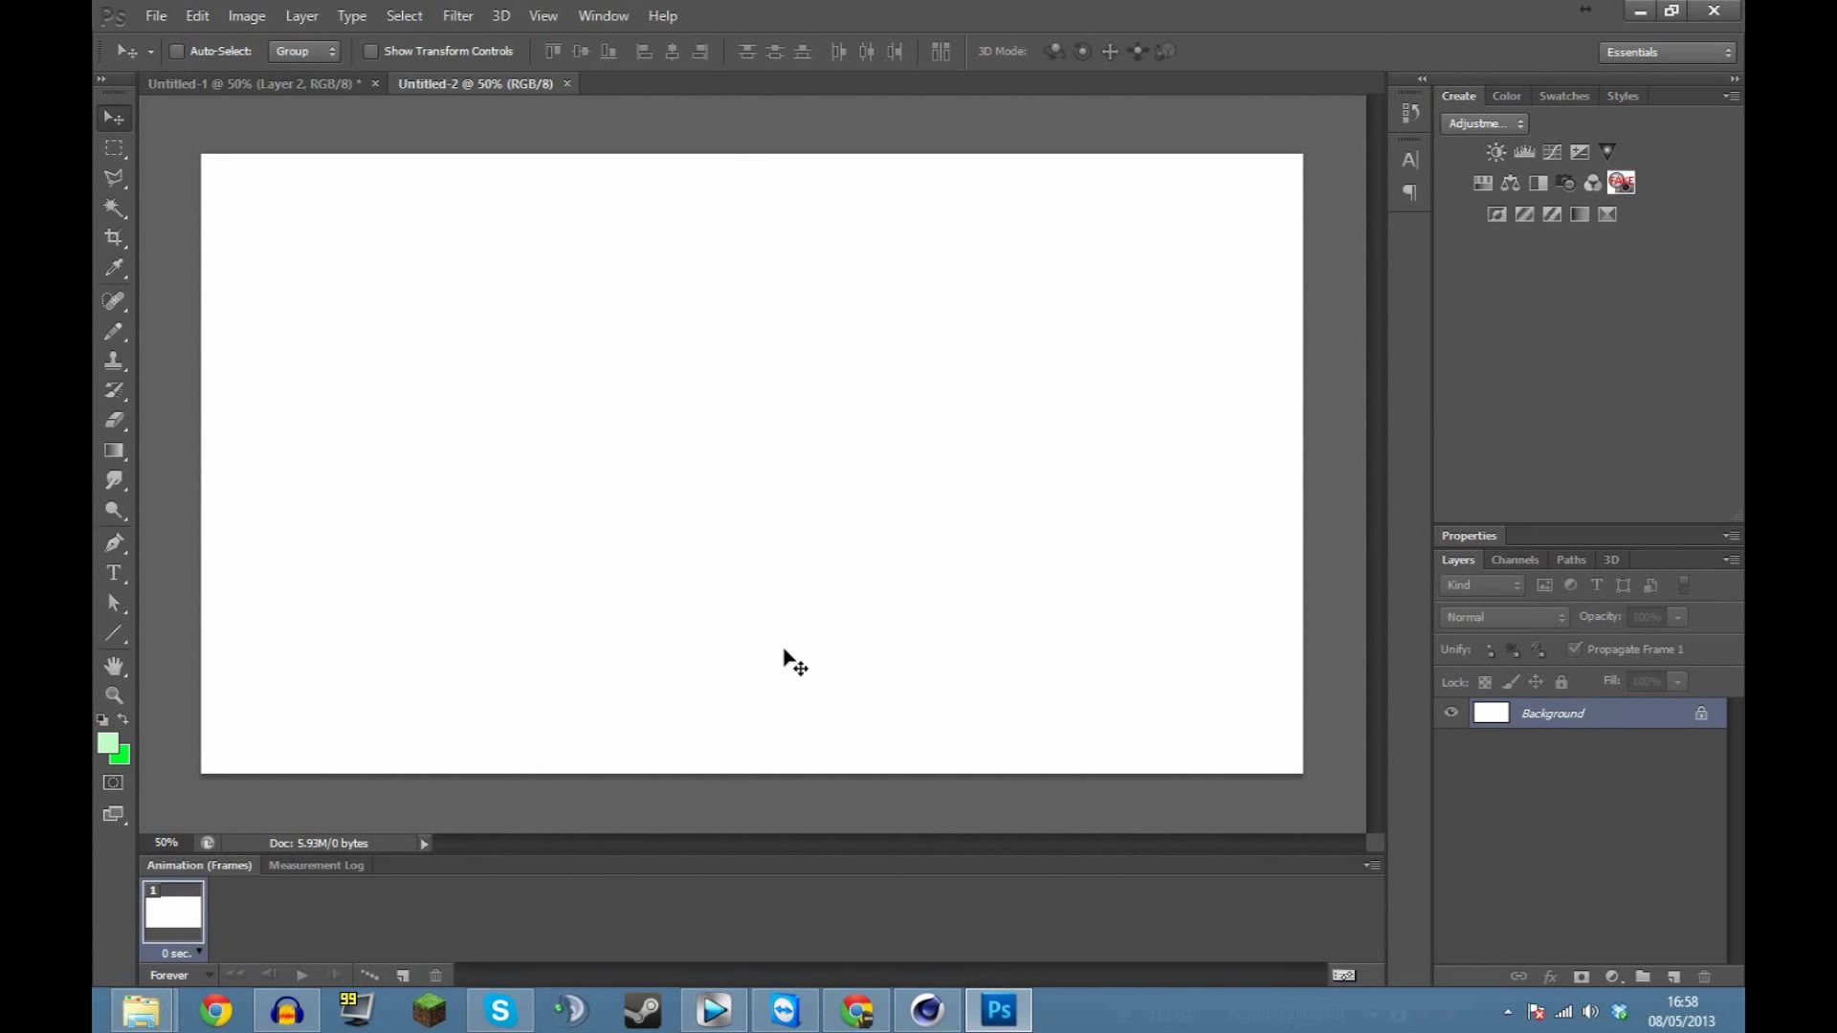
{"action": "key", "text": "ctrl+v"}
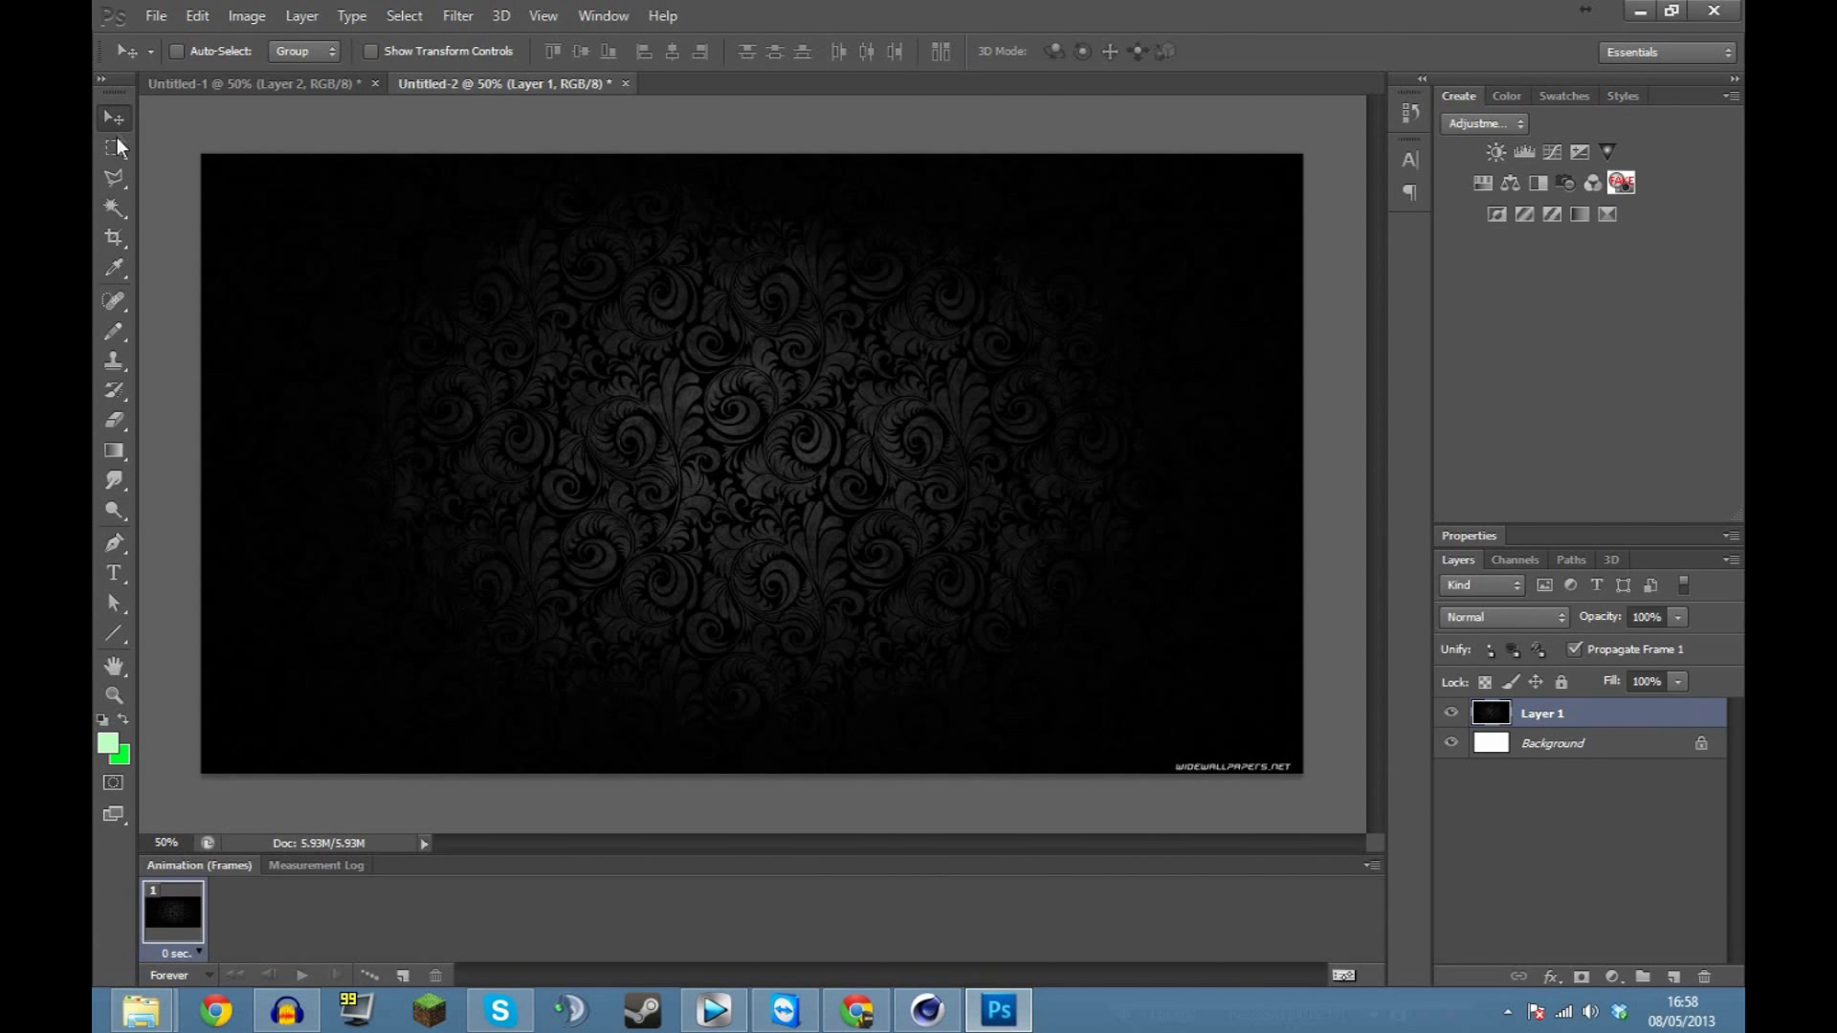
Delete the full-width strip containing the website watermark along the wallpaper's lower edge with a rectangular selection, and clear the selection.
{"action": "left_click", "coordinate": [116, 146]}
{"action": "left_click_drag", "start_coordinate": [197, 760], "coordinate": [1344, 791]}
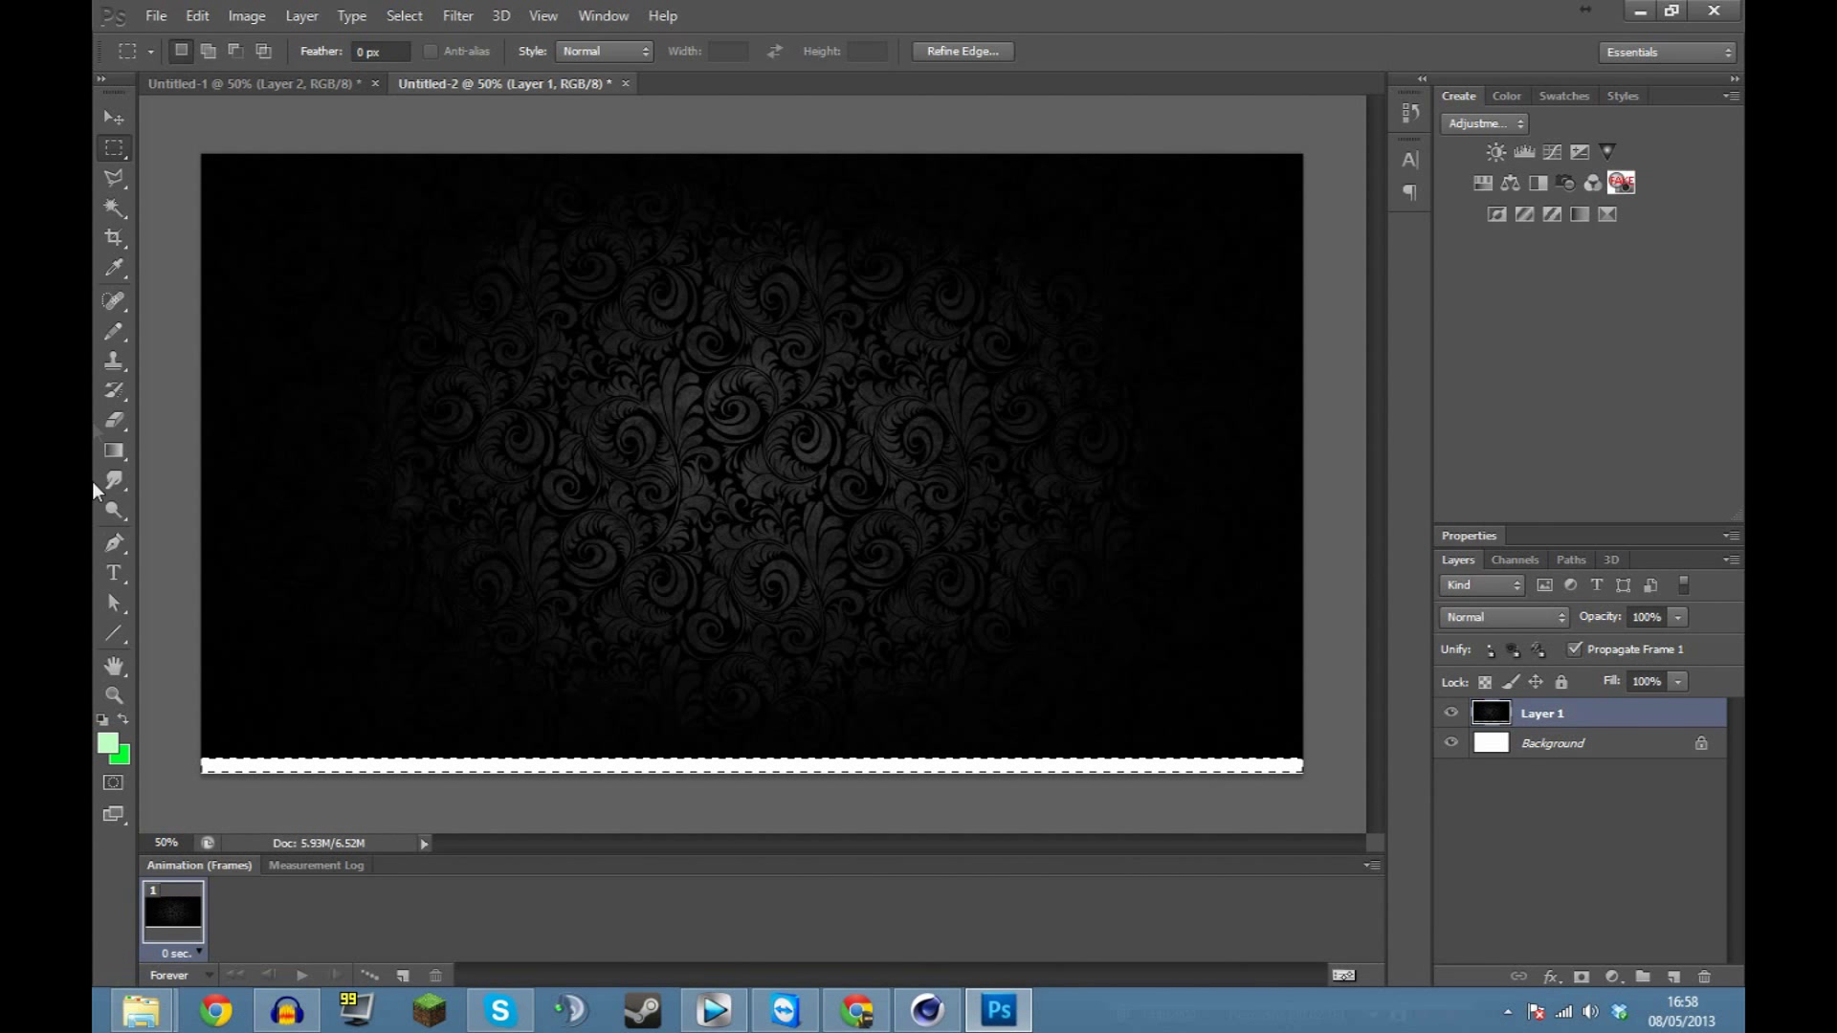
{"action": "left_click", "coordinate": [114, 117]}
{"action": "key", "text": "ctrl+d"}
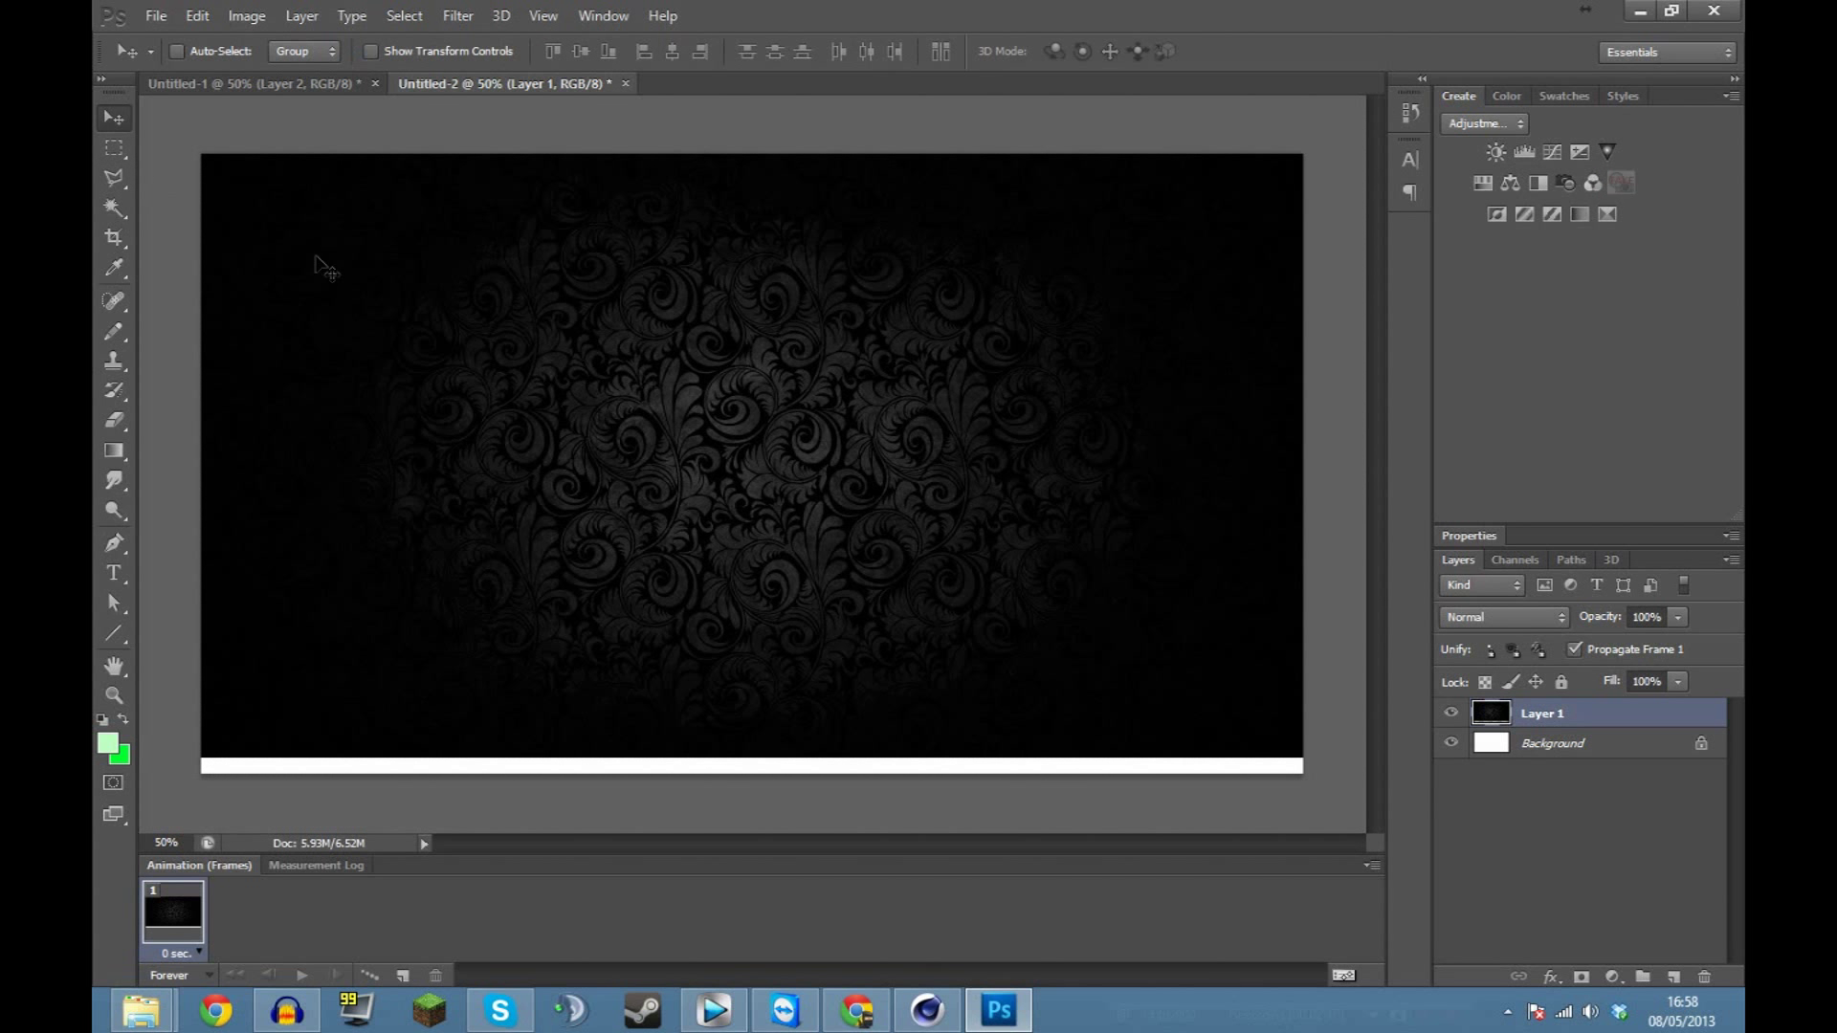
Stretch the wallpaper layer vertically to about 102.66% height with Free Transform so it fills the whole canvas.
{"action": "key", "text": "ctrl+t"}
{"action": "left_click_drag", "start_coordinate": [756, 399], "coordinate": [756, 416]}
{"action": "left_click_drag", "start_coordinate": [751, 167], "coordinate": [752, 154]}
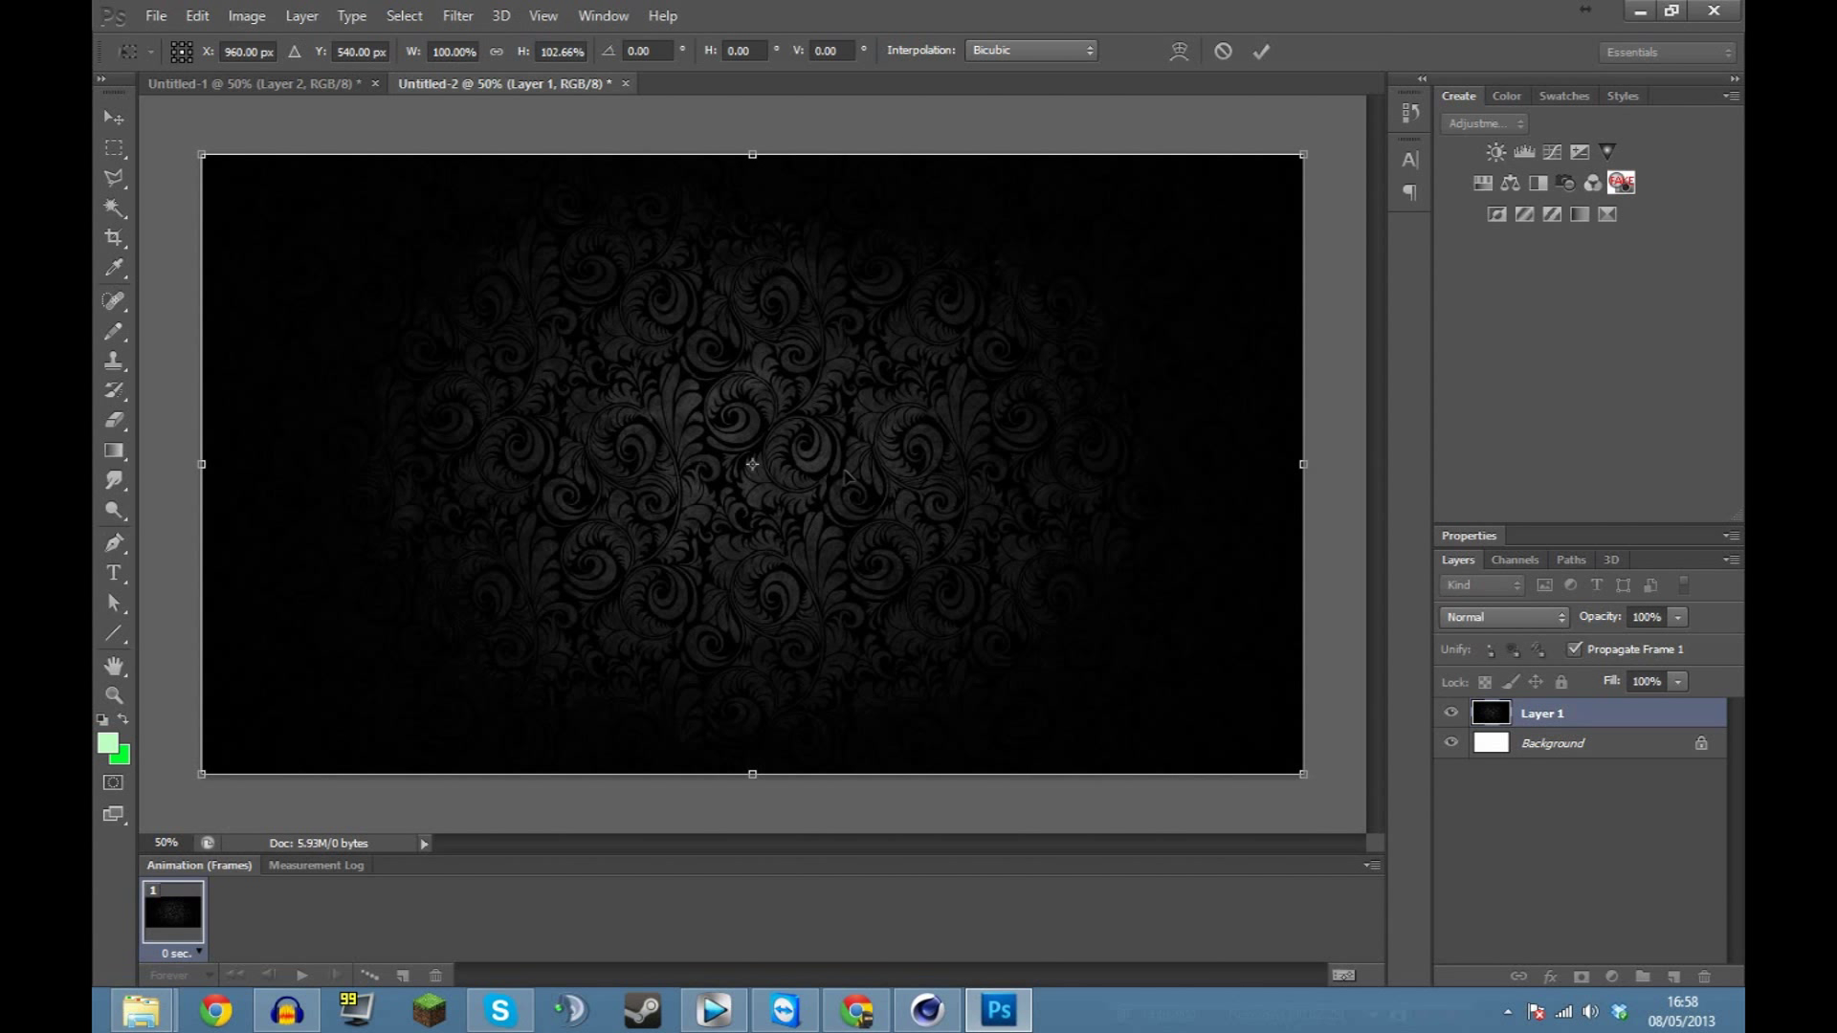
{"action": "key", "text": "Return"}
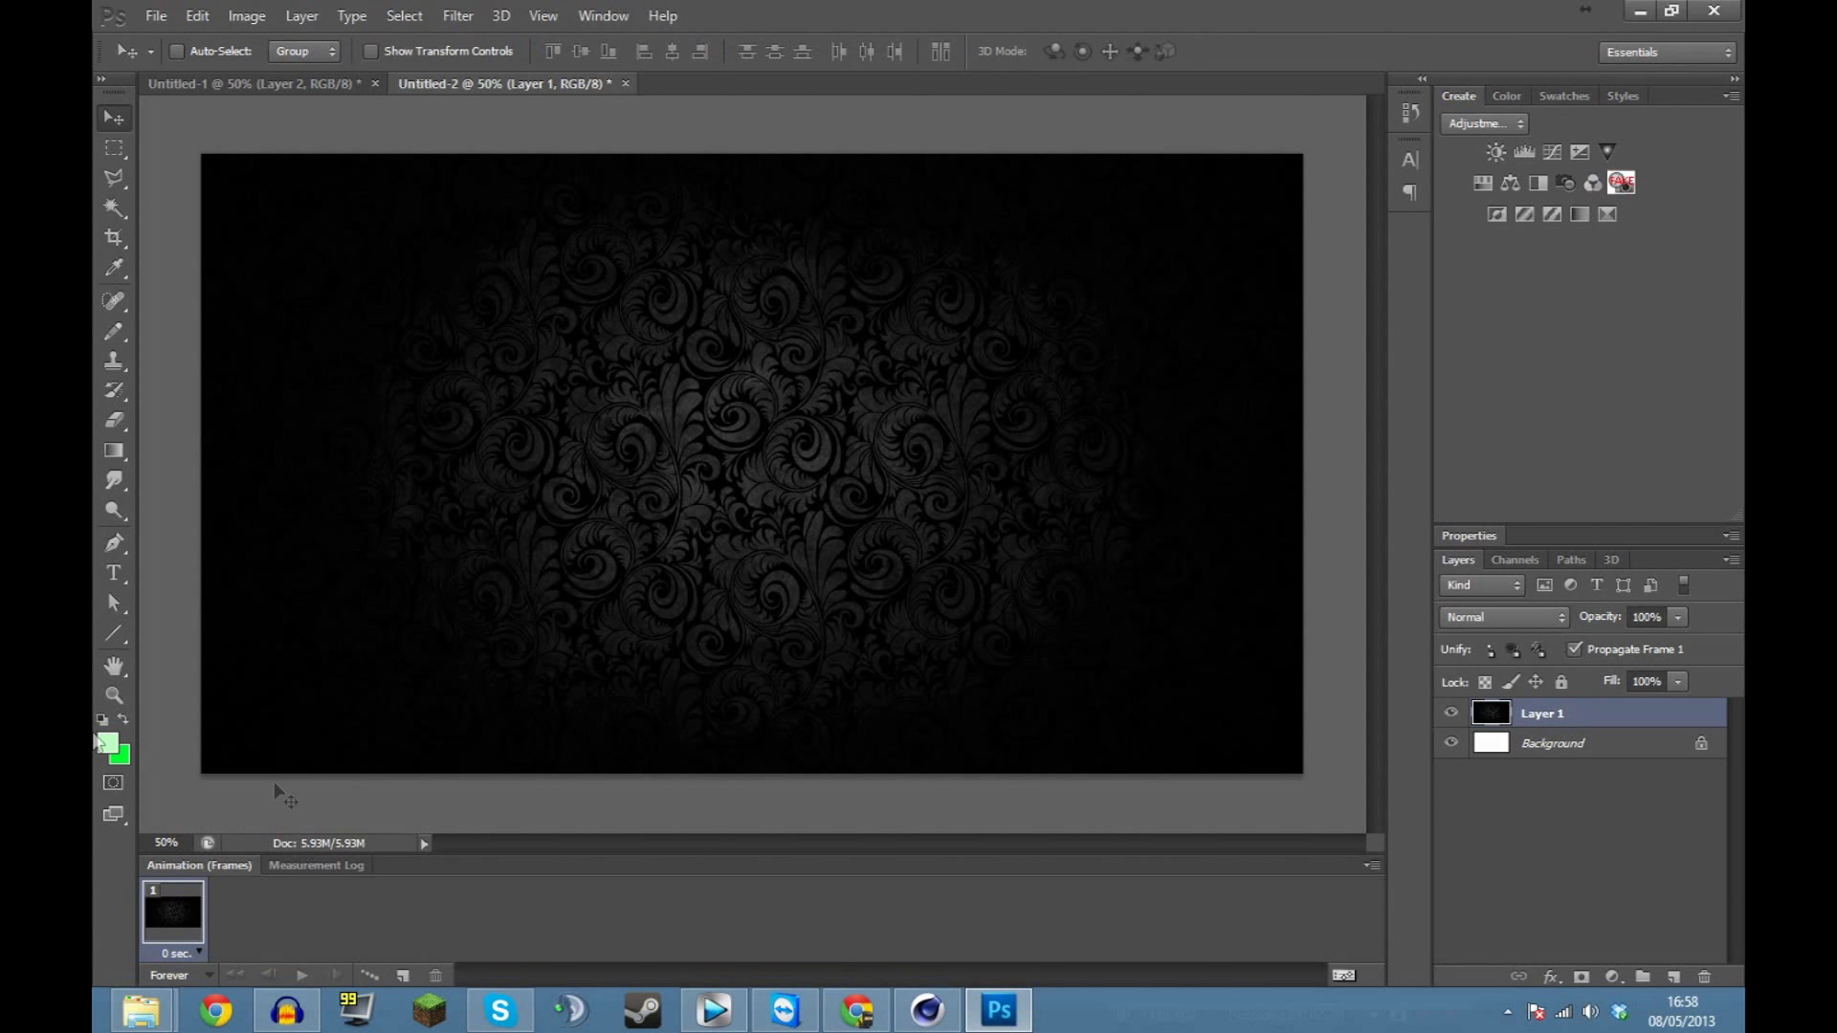
Add the title text "Cheese eaters" in light green Komika Axis and shift it toward the canvas's left edge, slightly below the top.
{"action": "left_click", "coordinate": [109, 574]}
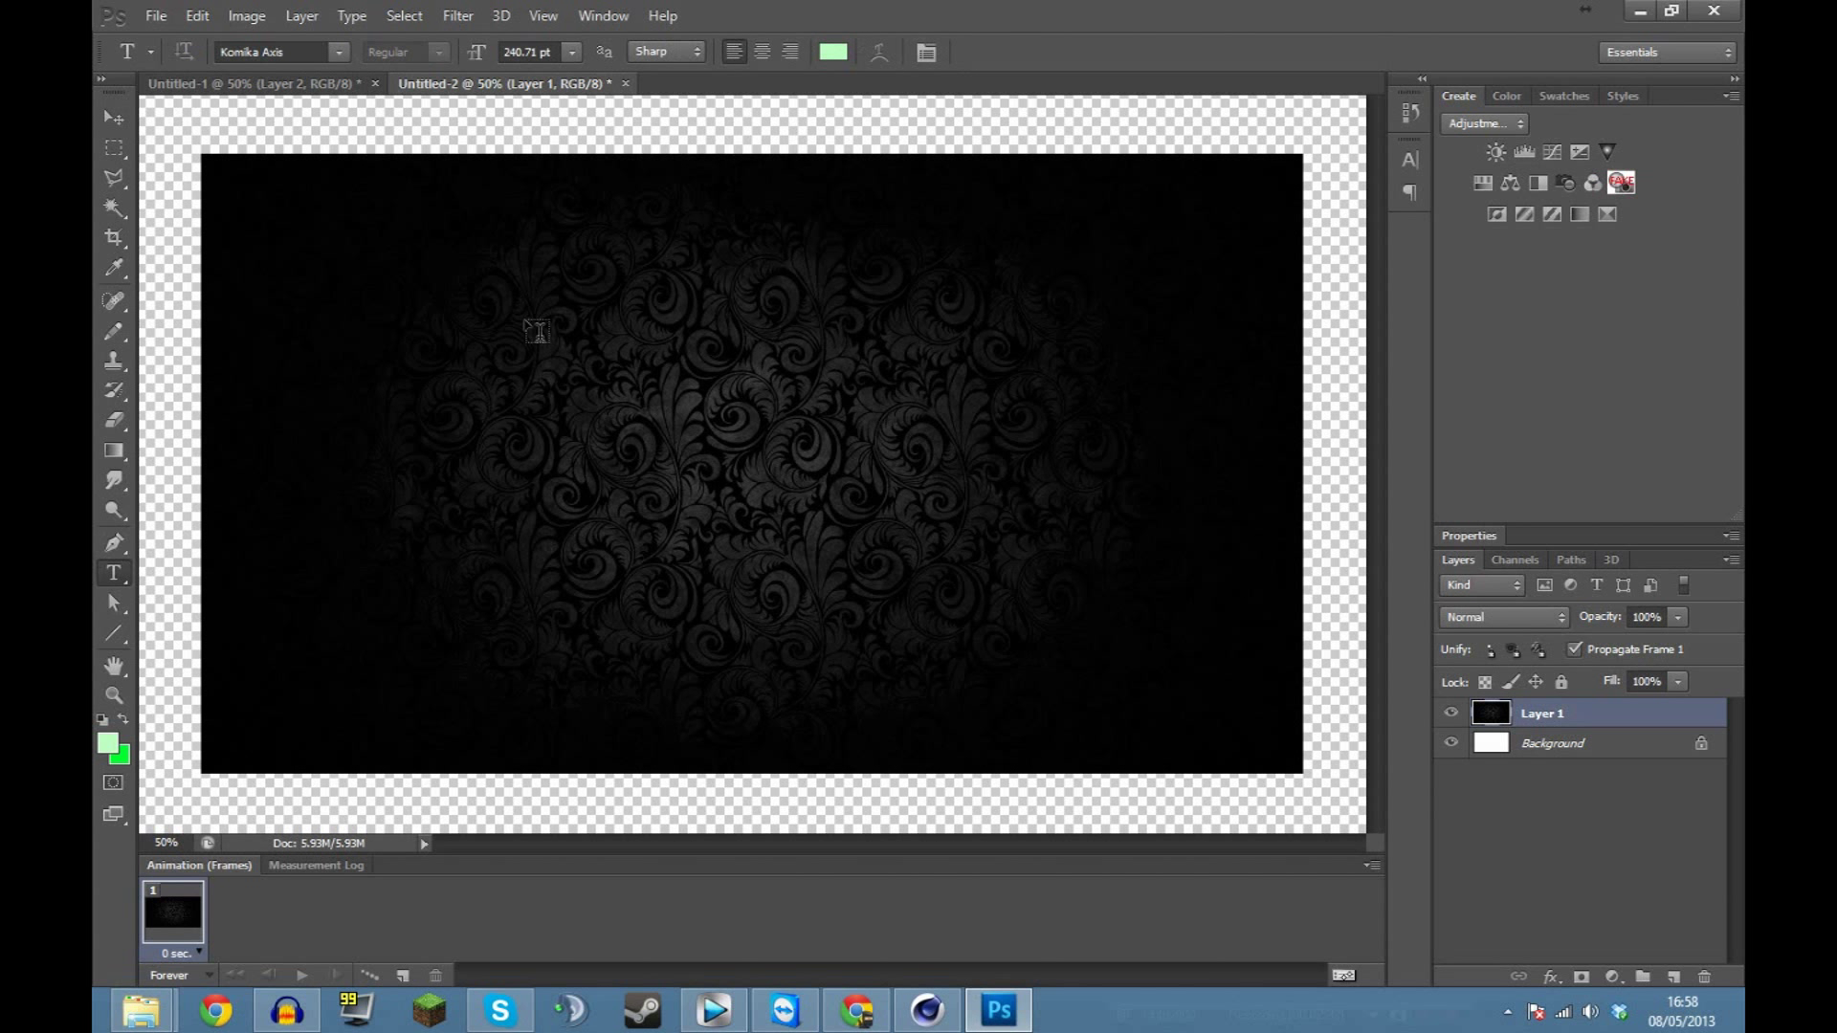
{"action": "left_click", "coordinate": [468, 290]}
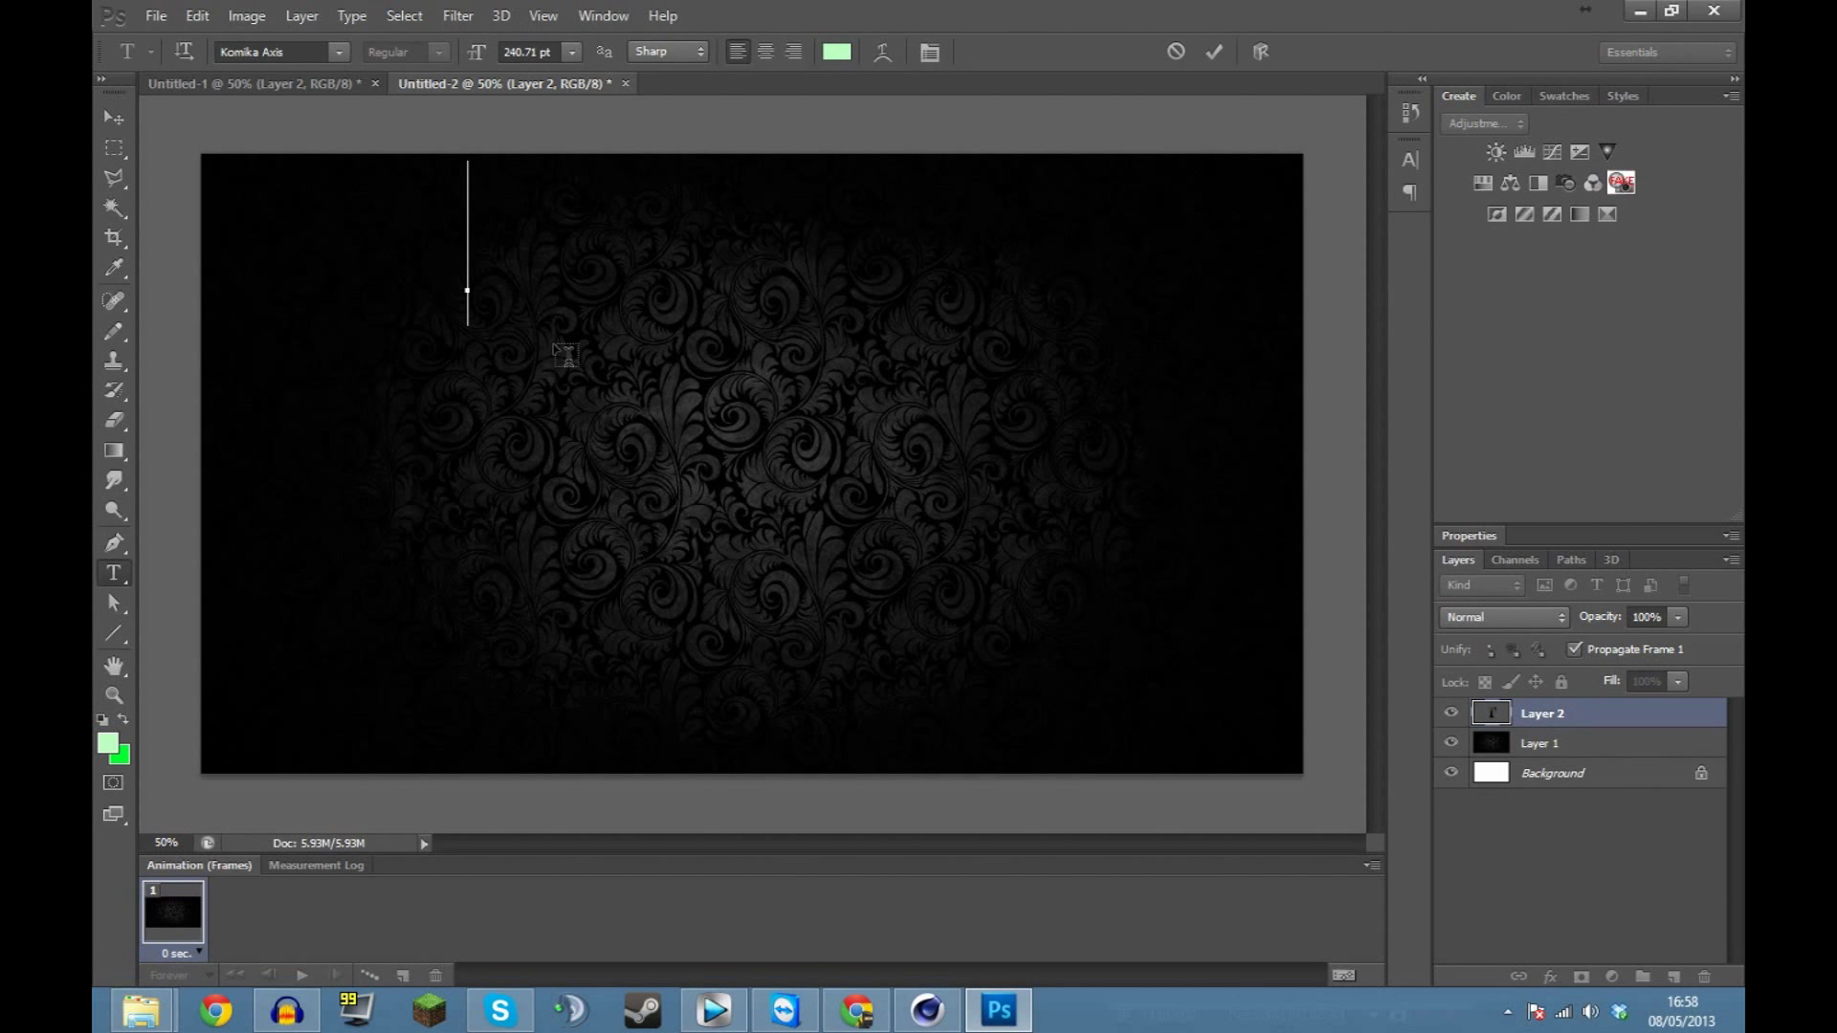
{"action": "type", "text": "HEE"}
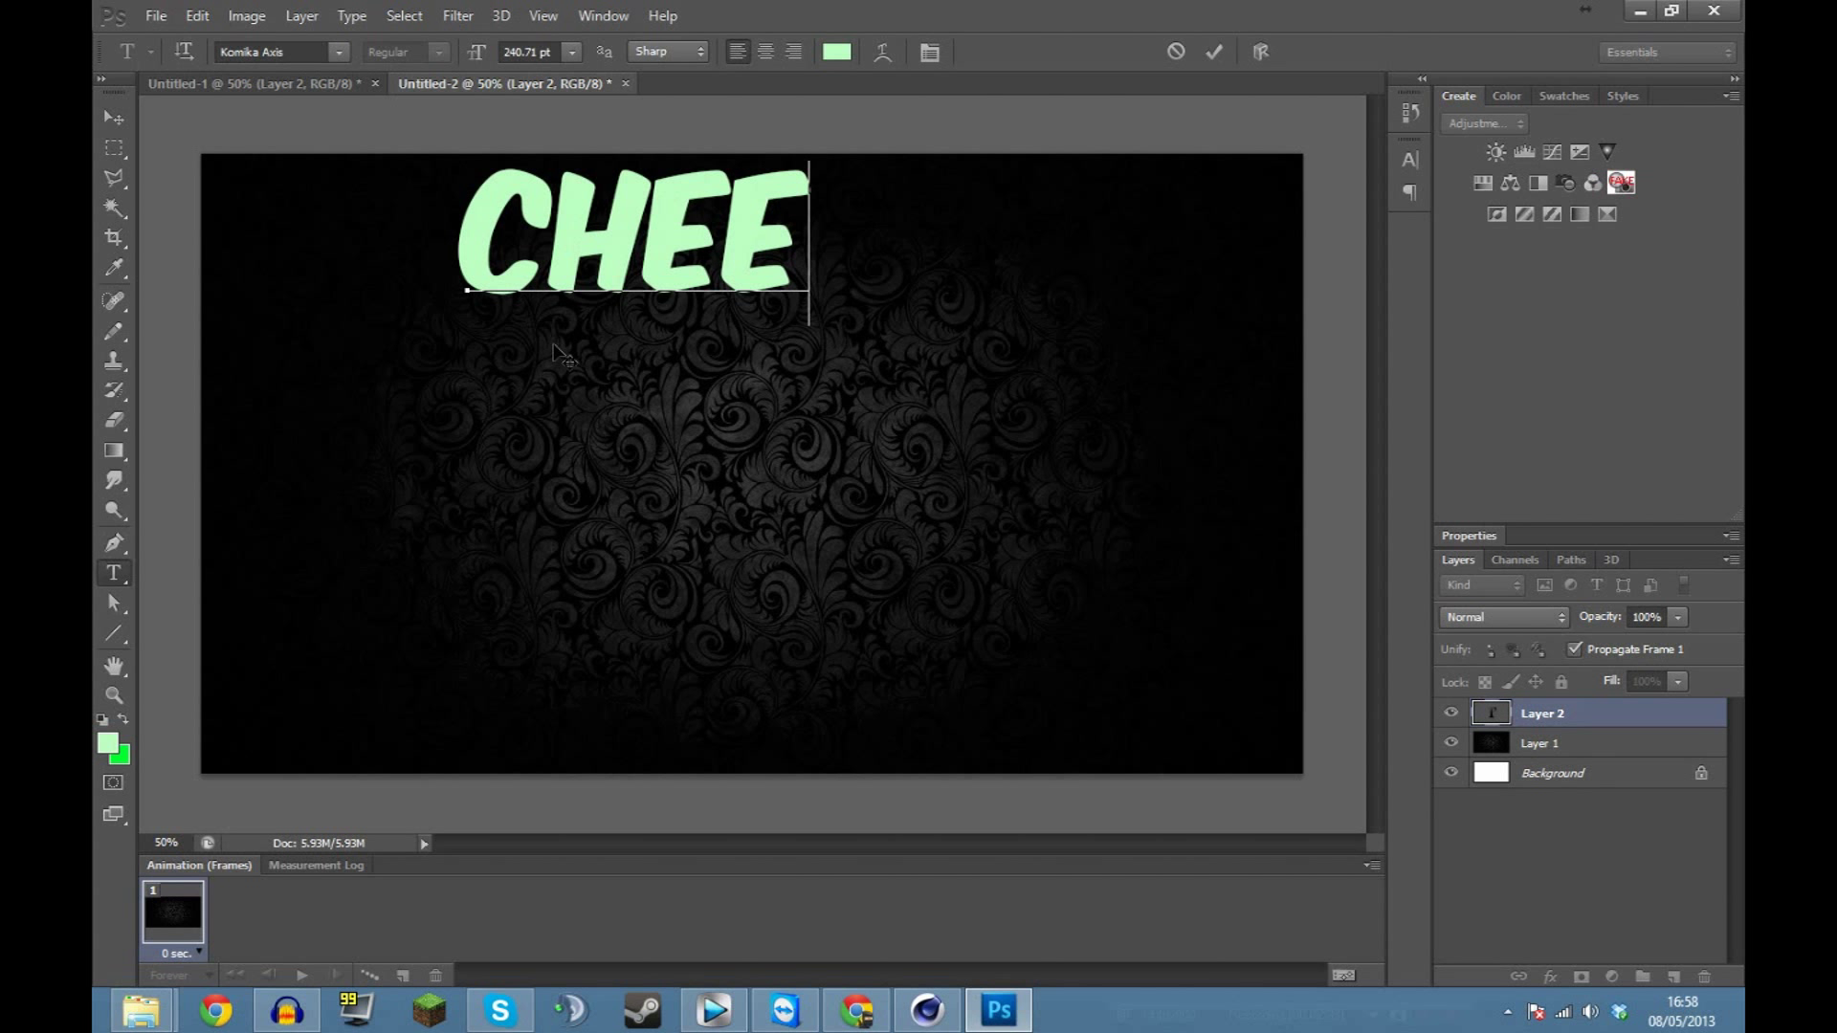
{"action": "type", "text": "SE EATE"}
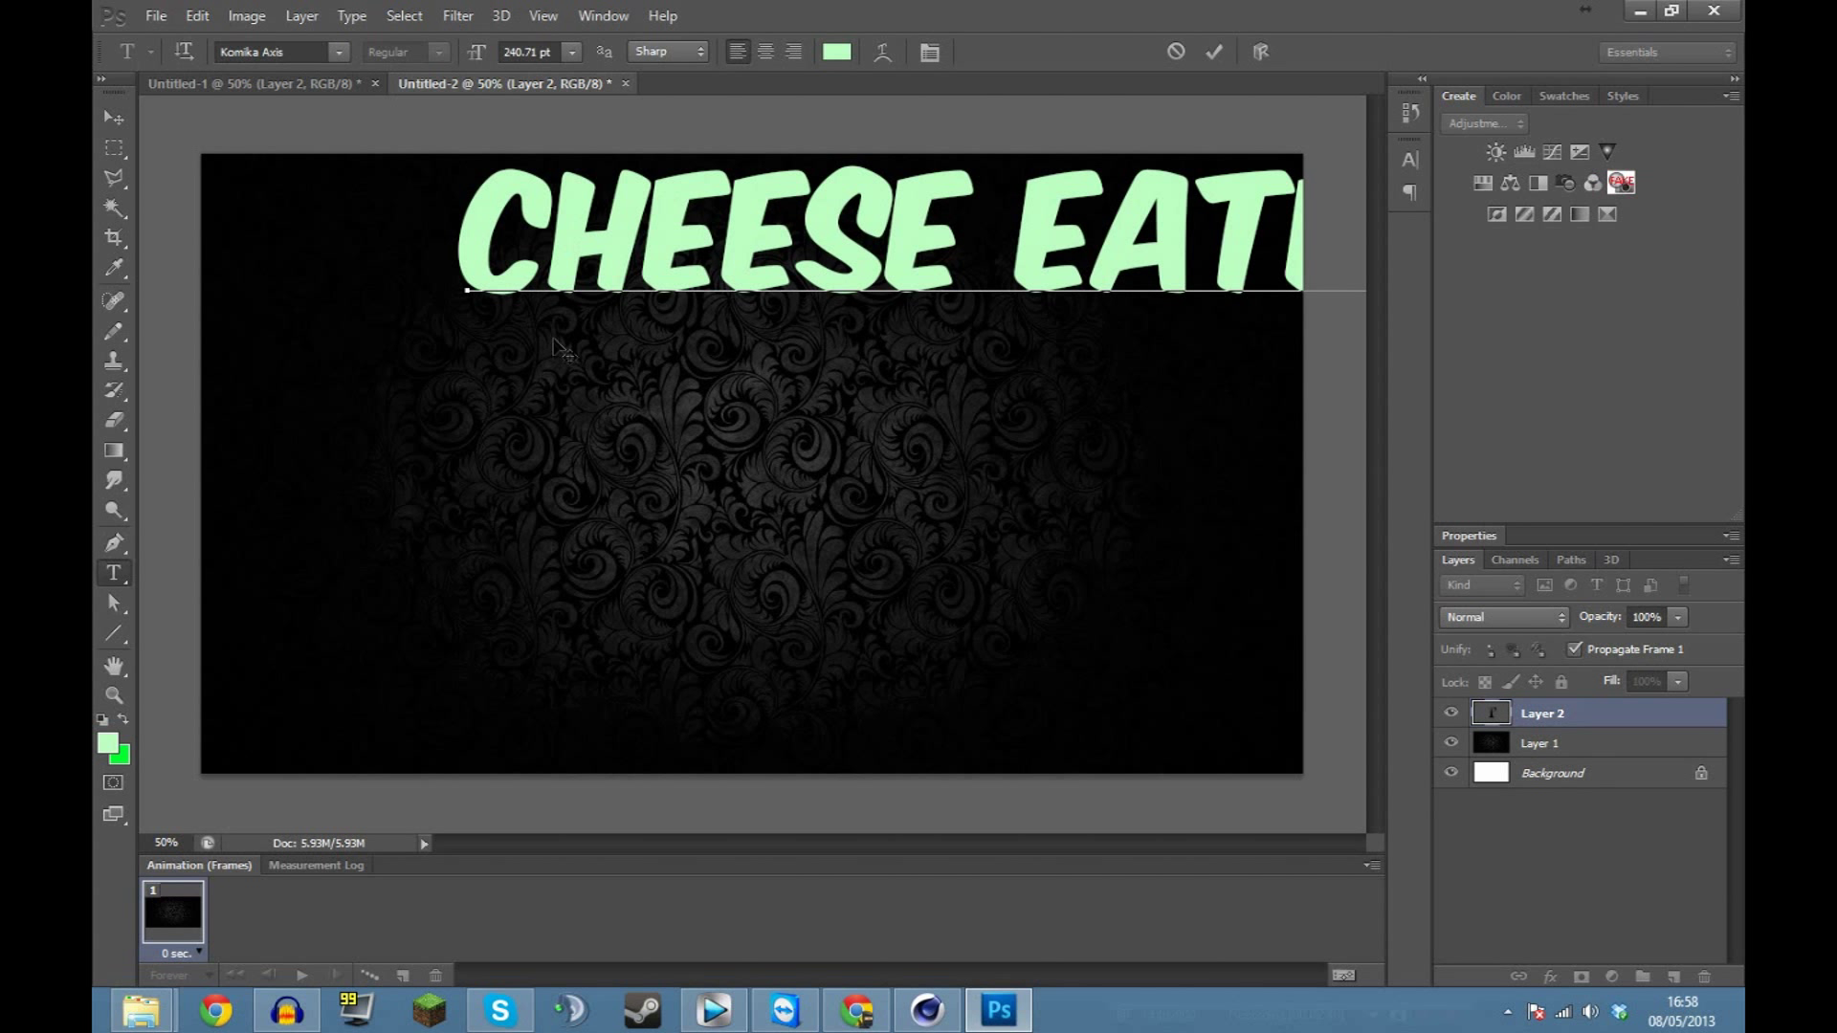
{"action": "left_click", "coordinate": [105, 118]}
{"action": "left_click_drag", "start_coordinate": [847, 239], "coordinate": [620, 306]}
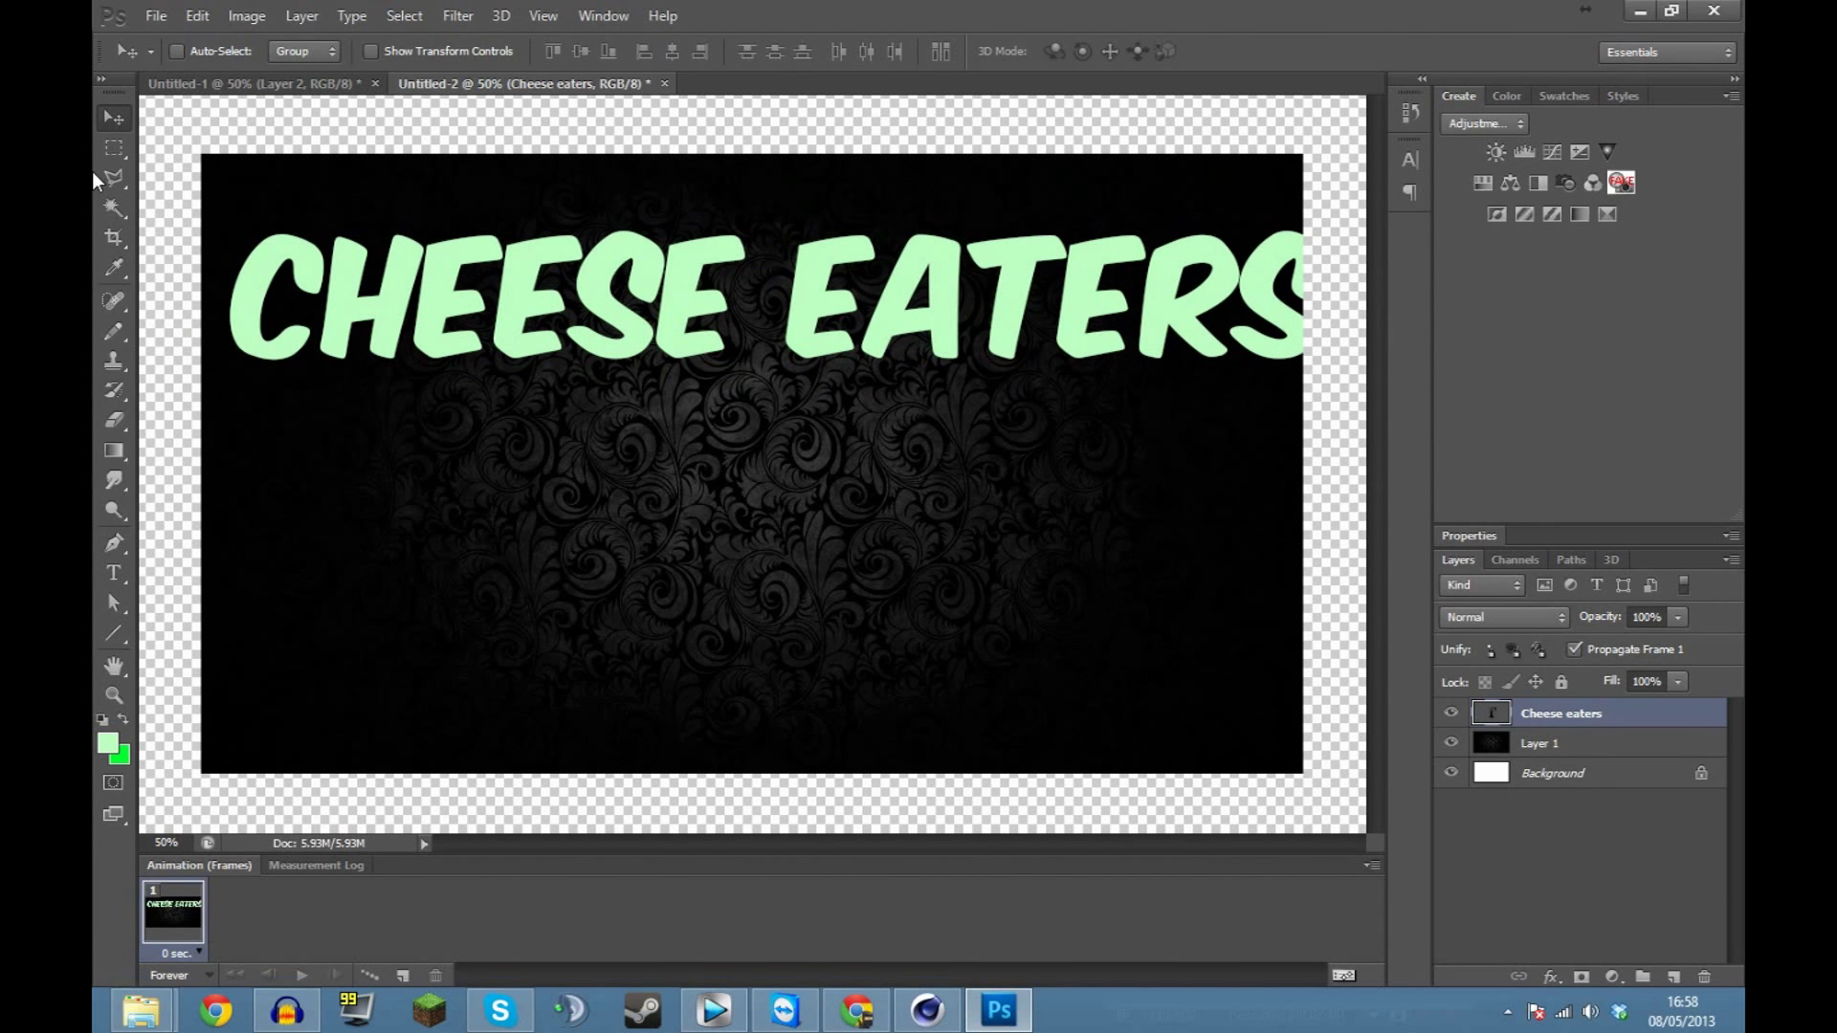
Rasterize the title text layer and cut the word CHEESE out of it onto a new layer of its own.
{"action": "right_click", "coordinate": [1565, 724]}
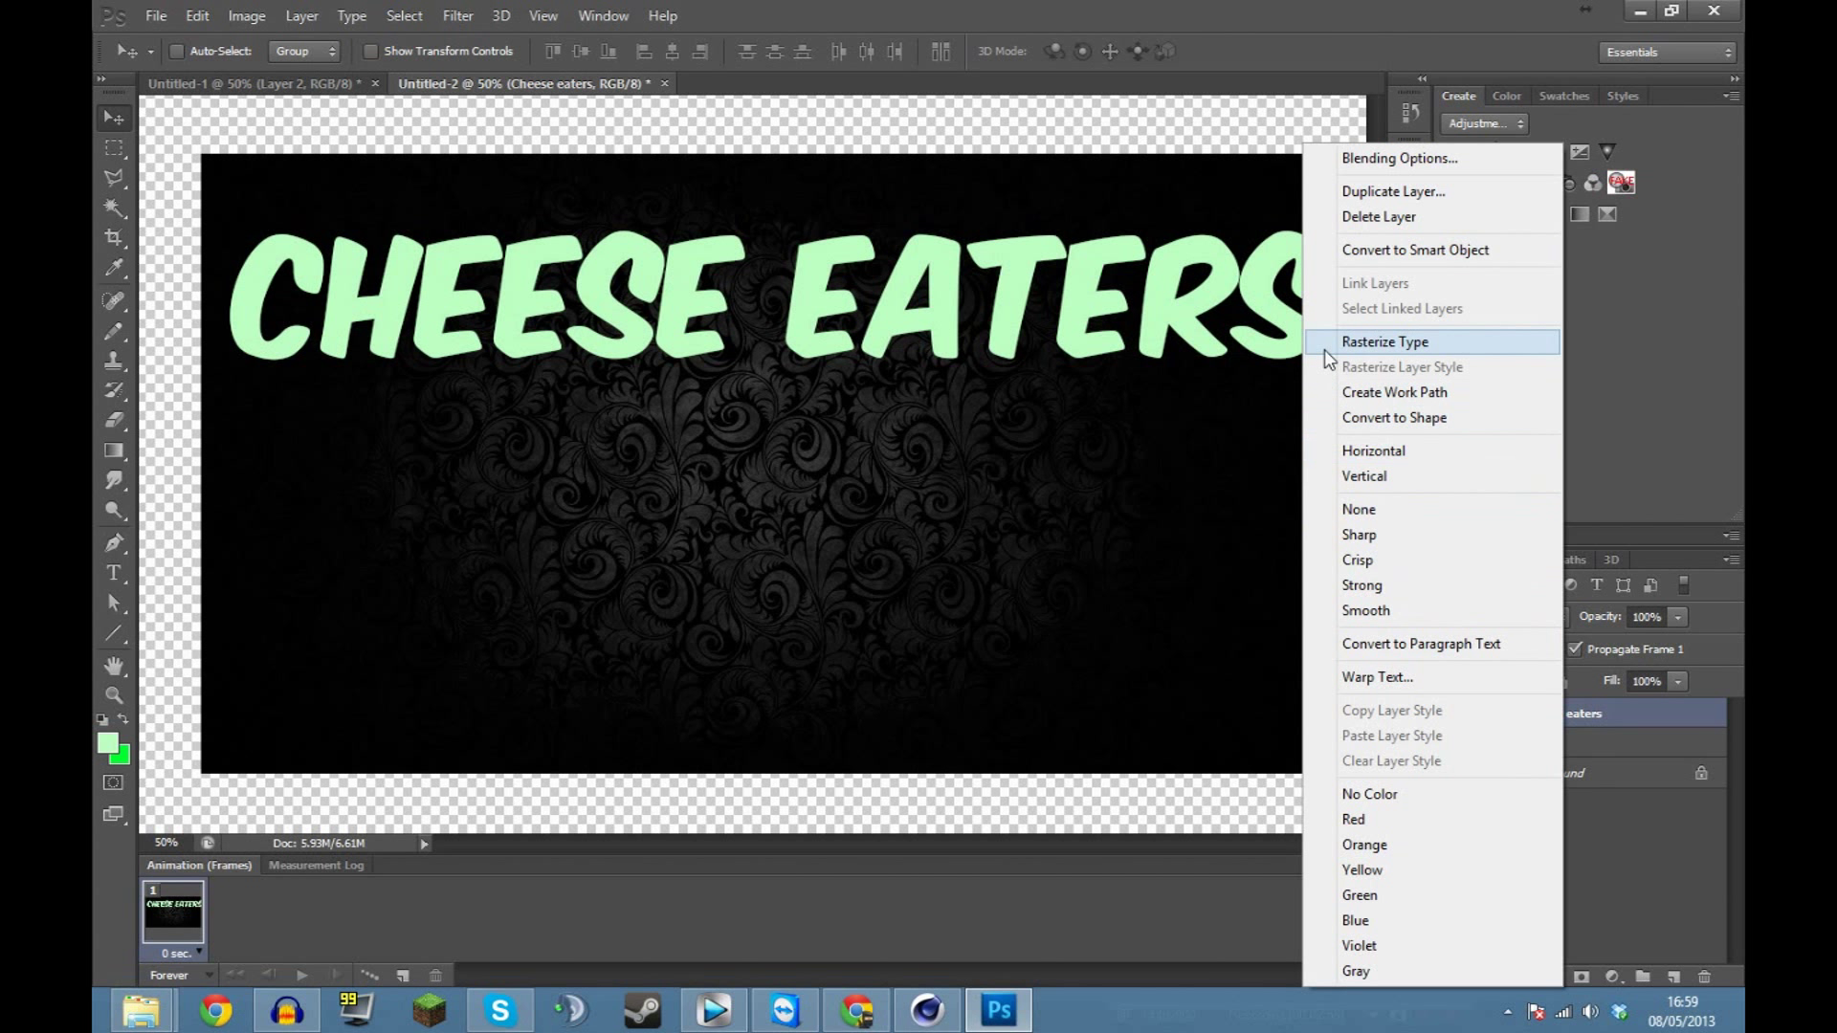
{"action": "left_click", "coordinate": [1376, 331]}
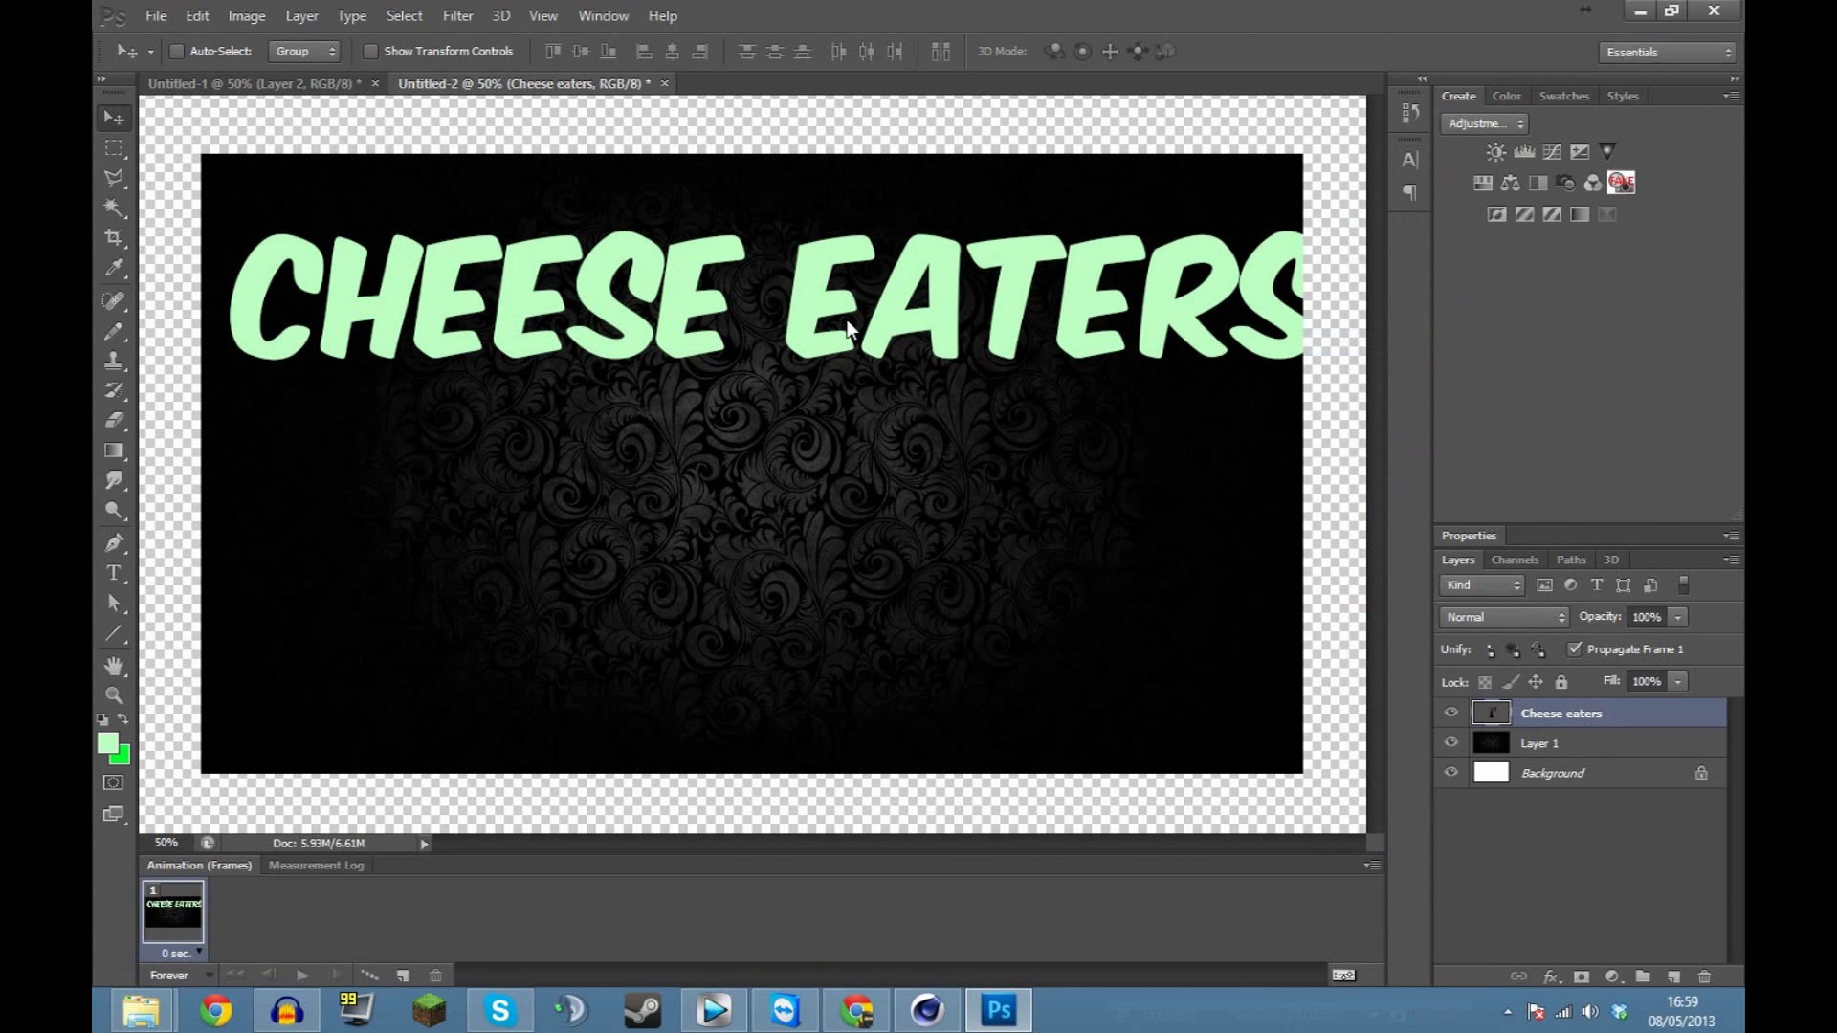
{"action": "left_click", "coordinate": [103, 151]}
{"action": "left_click_drag", "start_coordinate": [214, 209], "coordinate": [771, 384]}
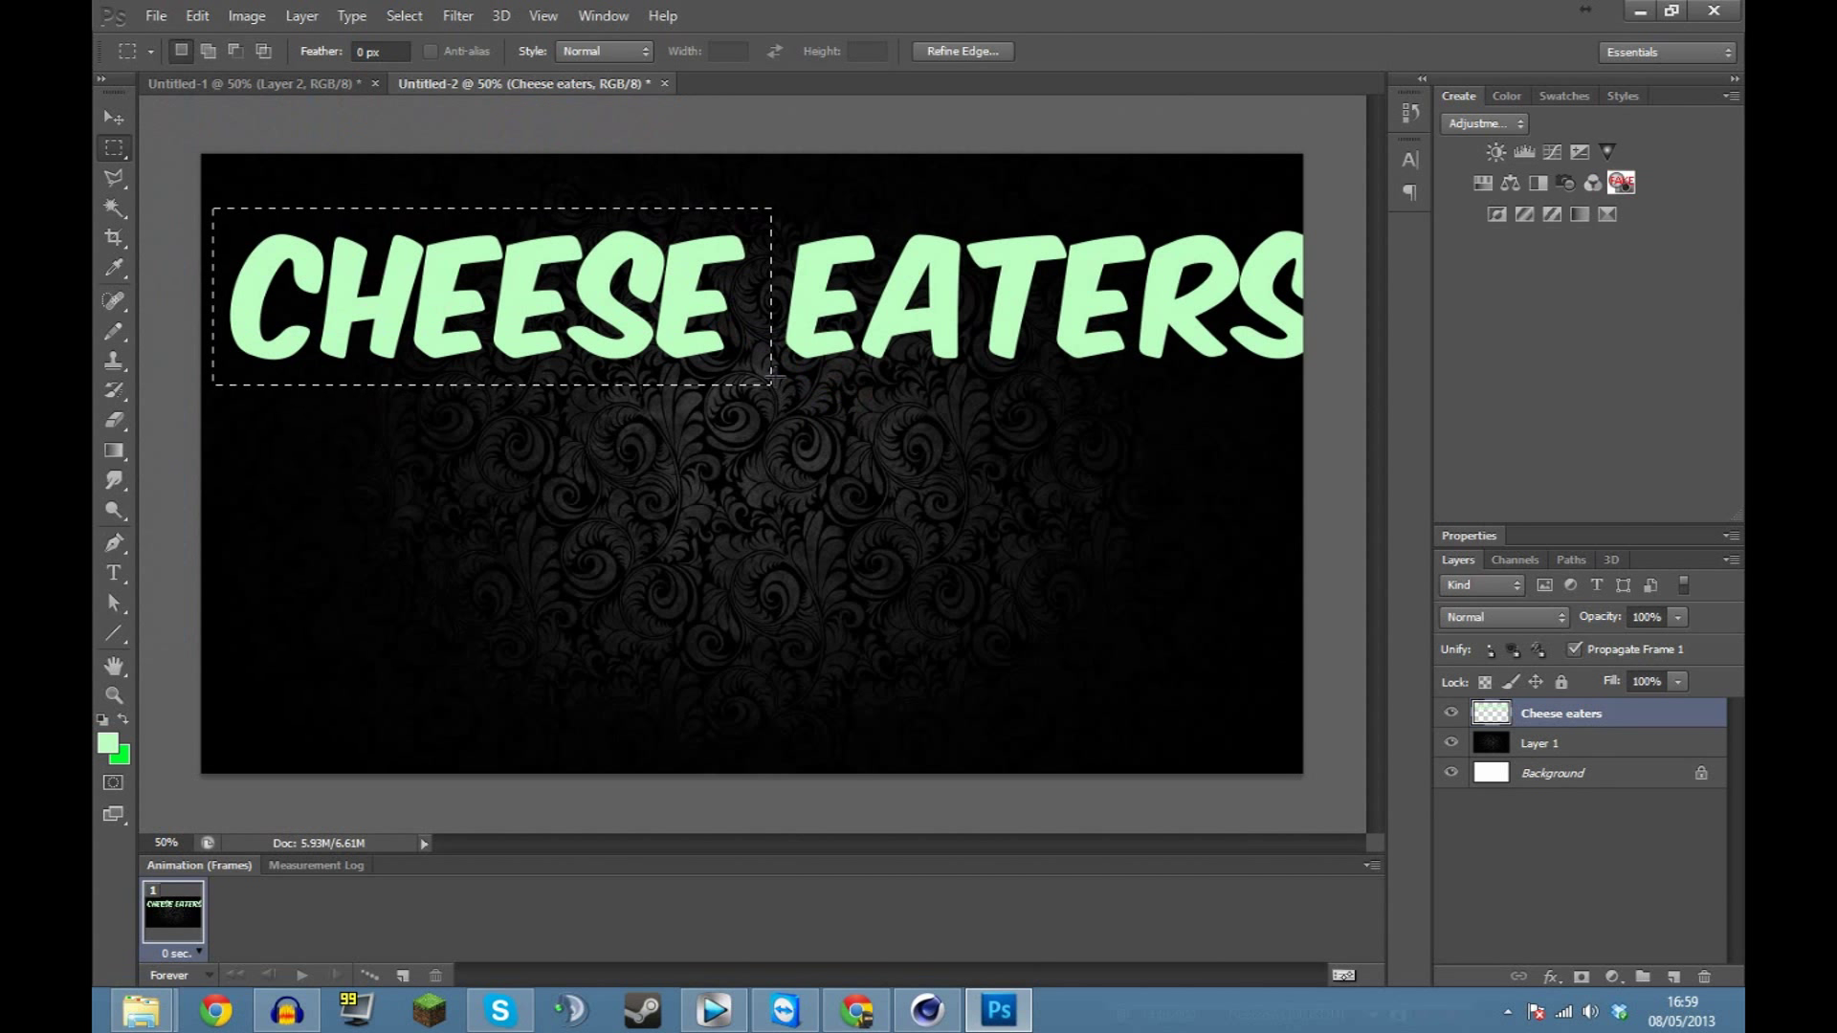
{"action": "key", "text": "Delete"}
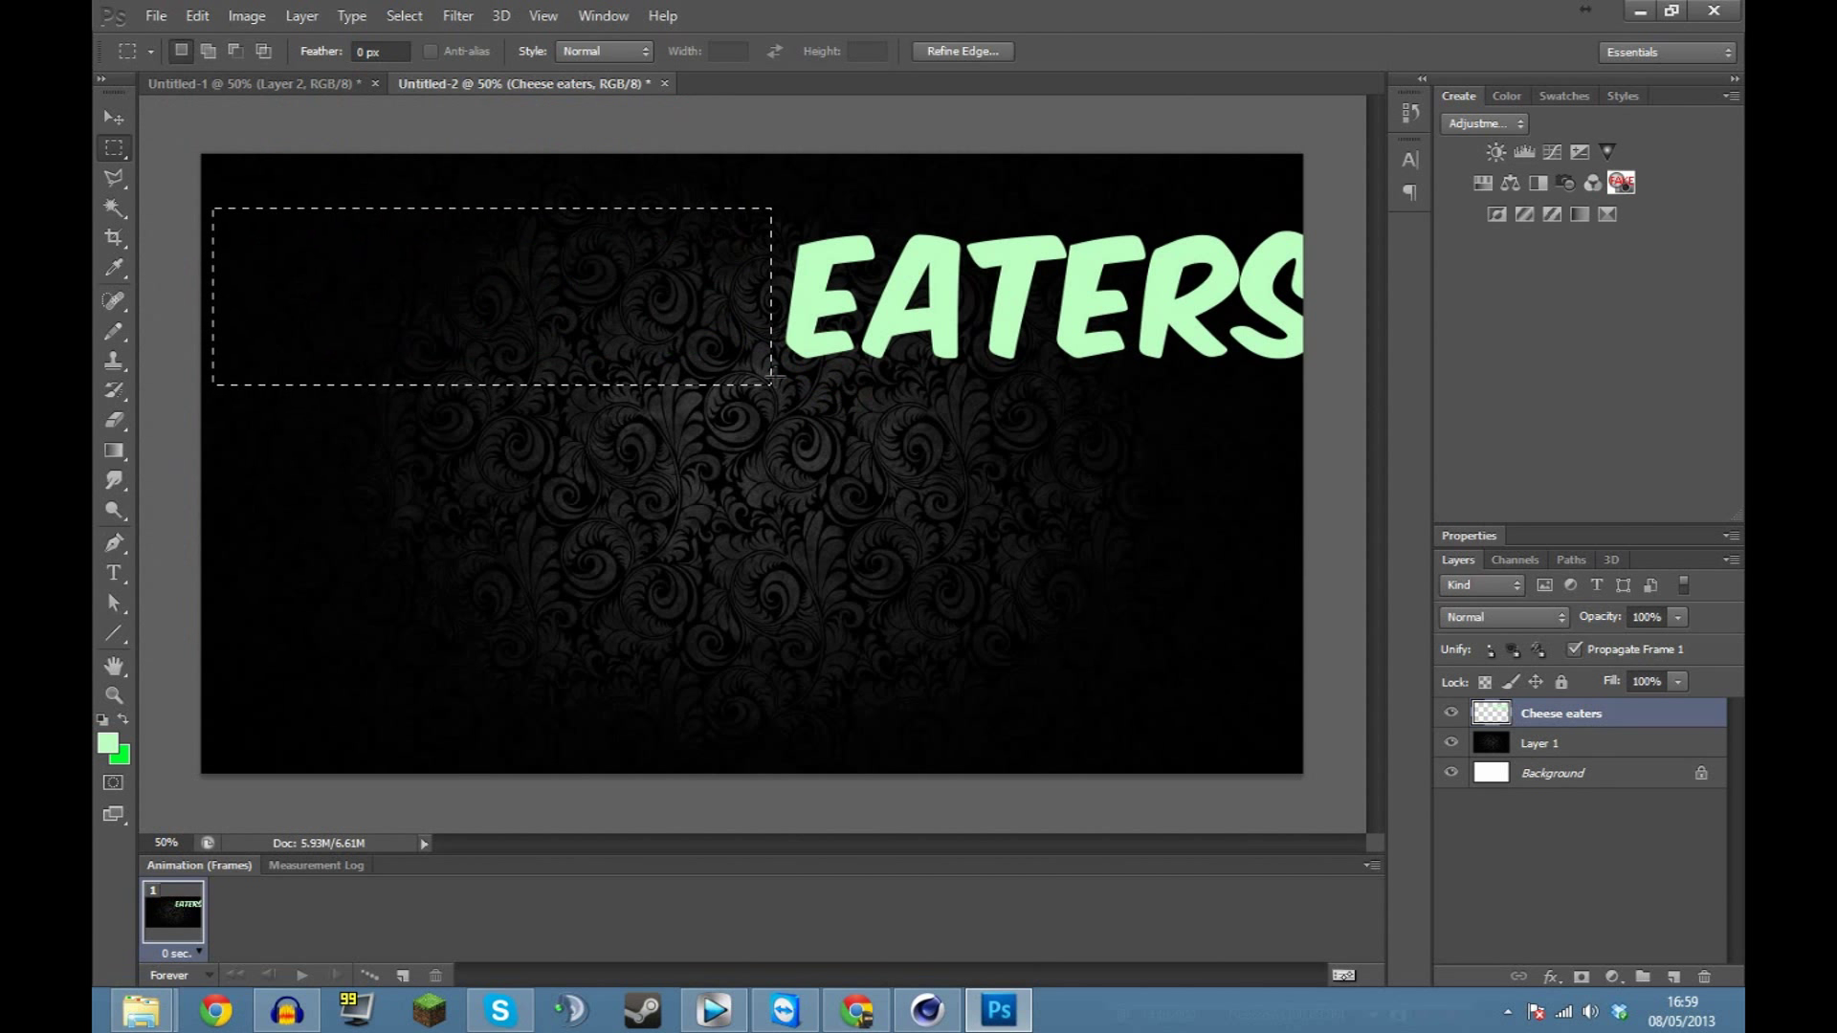
{"action": "key", "text": "ctrl+shift+alt+n"}
{"action": "key", "text": "ctrl+d"}
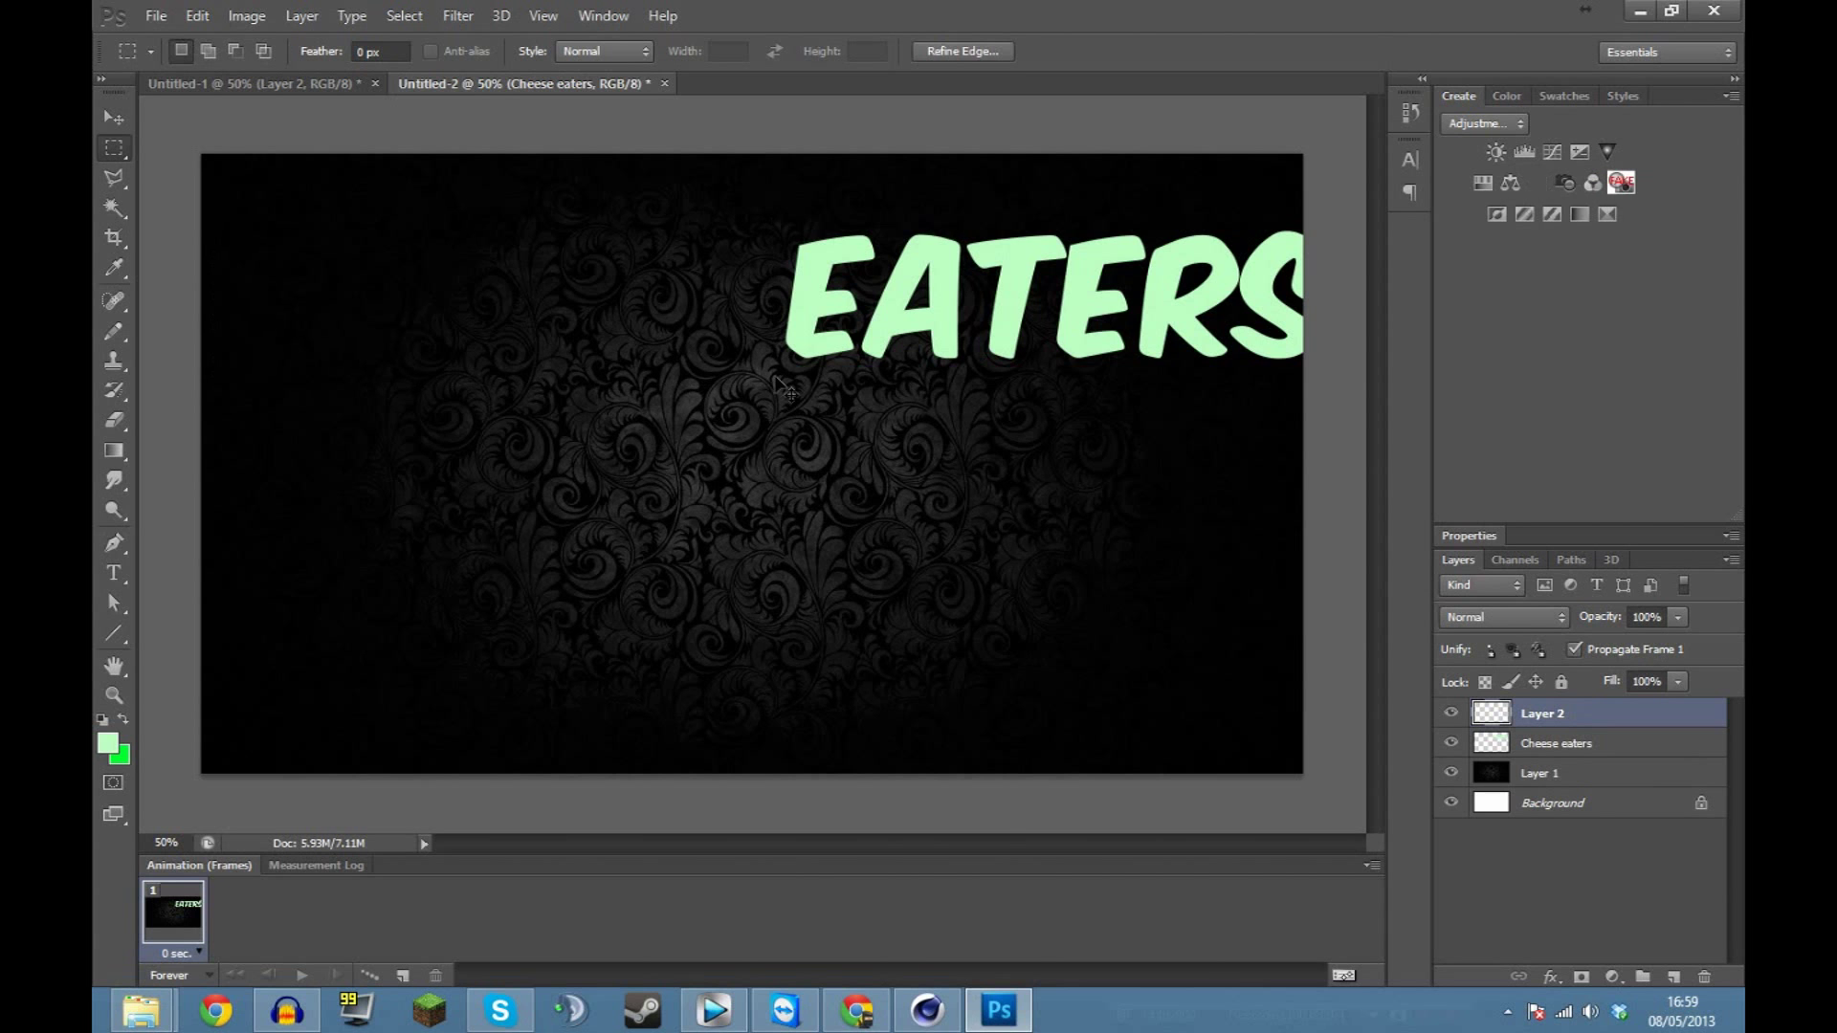
{"action": "key", "text": "ctrl+shift+v"}
Reposition the two words so CHEESE sits on the upper line and EATERS sits below it, offset to the right.
{"action": "left_click", "coordinate": [113, 115]}
{"action": "left_click_drag", "start_coordinate": [956, 267], "coordinate": [1034, 246]}
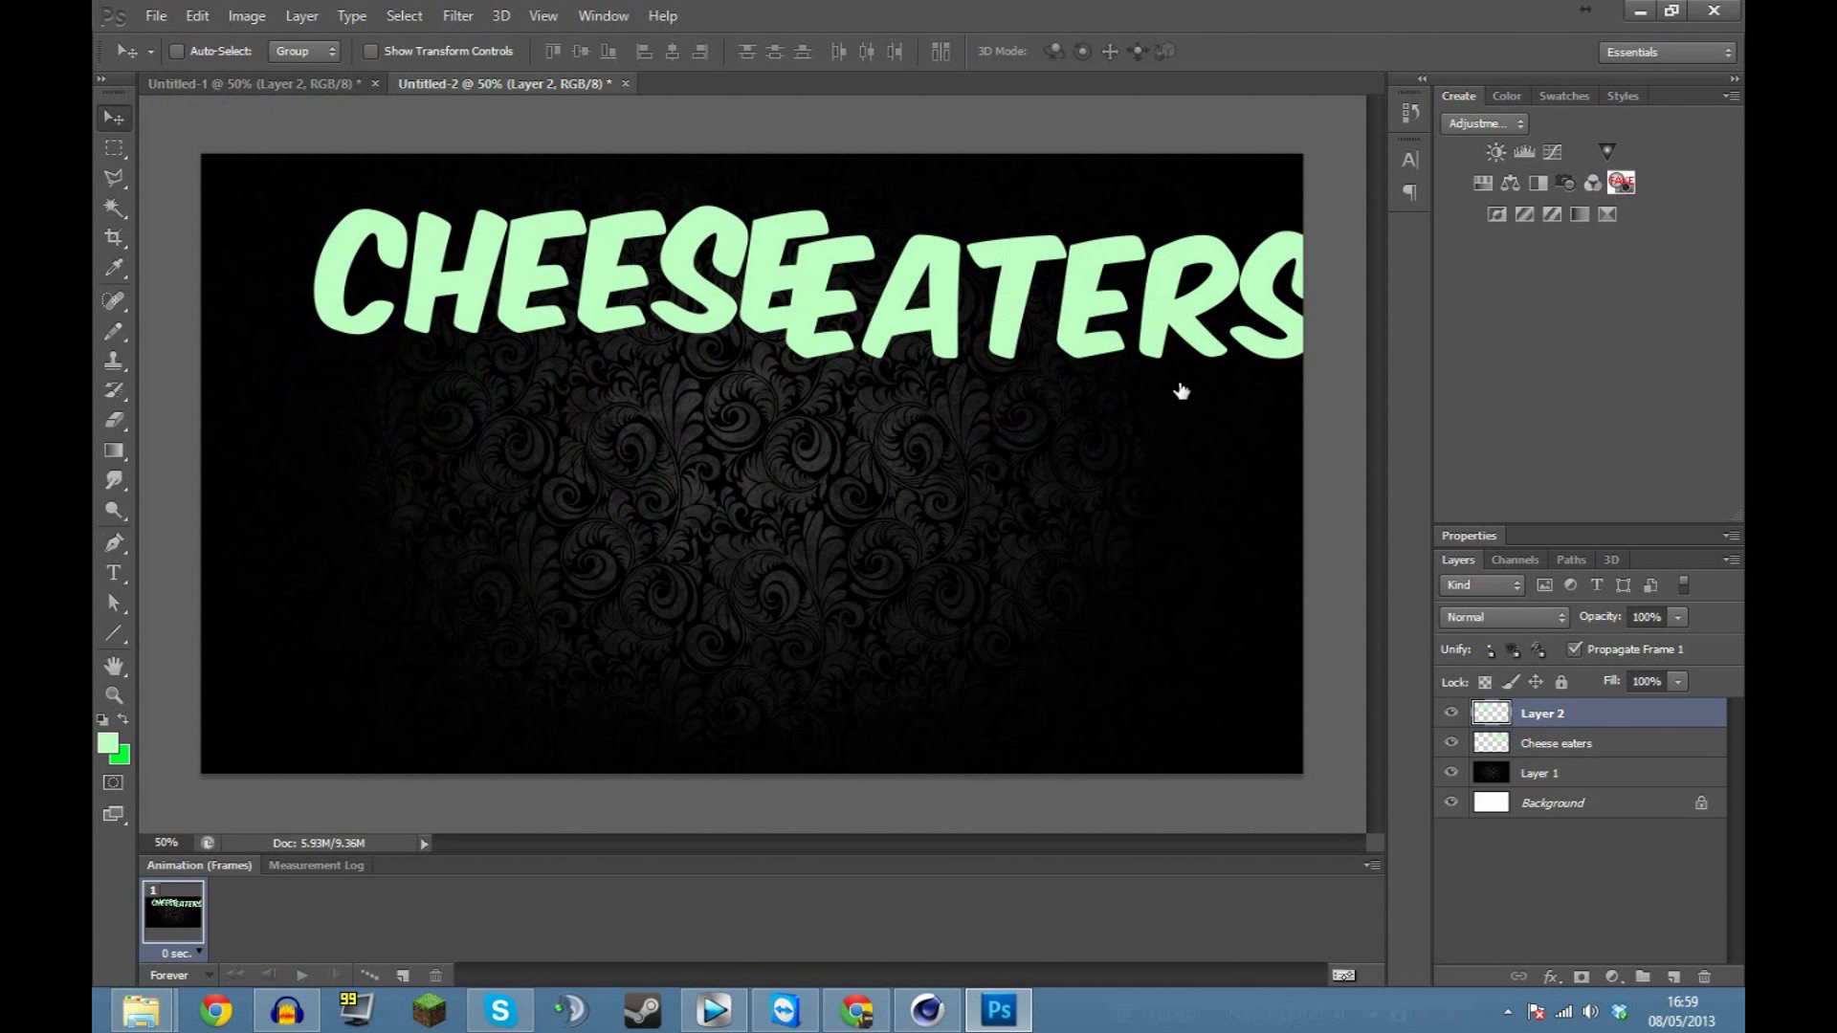
{"action": "left_click", "coordinate": [1089, 315], "text": "ctrl"}
{"action": "left_click_drag", "start_coordinate": [1089, 316], "coordinate": [897, 410]}
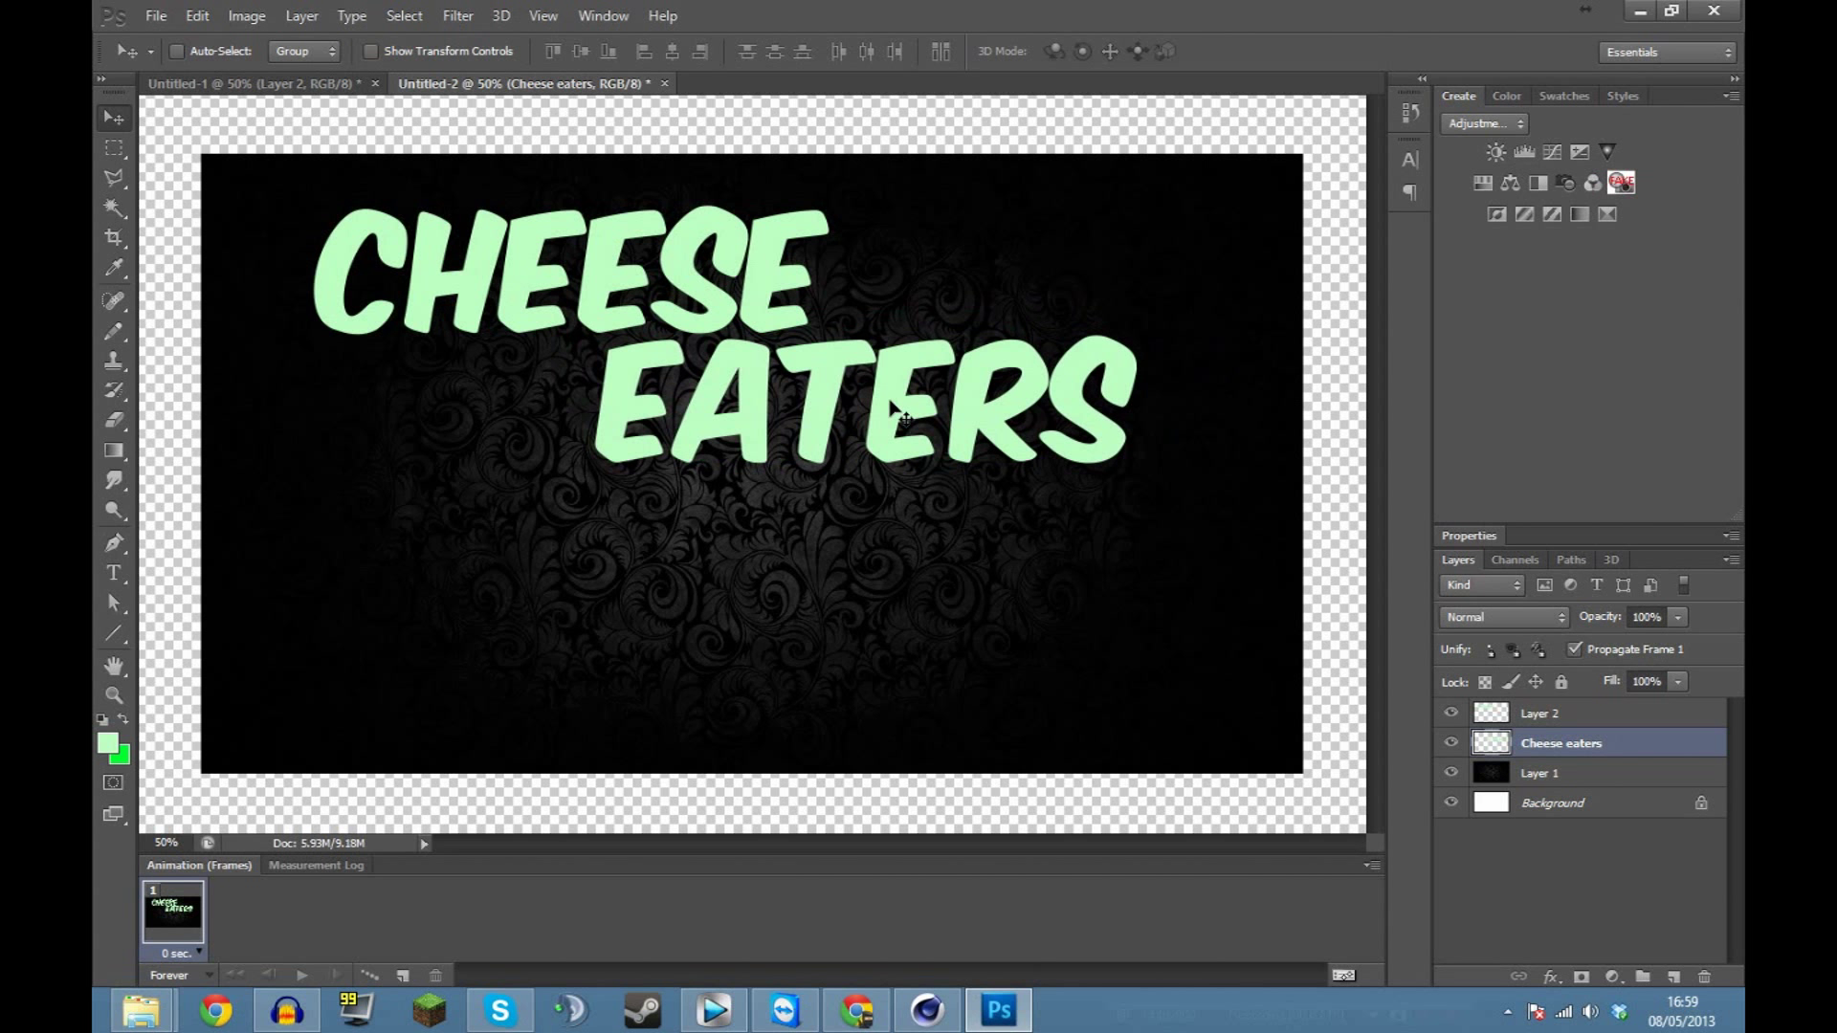
Enlarge the word EATERS with Free Transform to about 121% width and 145% height.
{"action": "key", "text": "ctrl+t"}
{"action": "left_click_drag", "start_coordinate": [1146, 470], "coordinate": [1256, 523]}
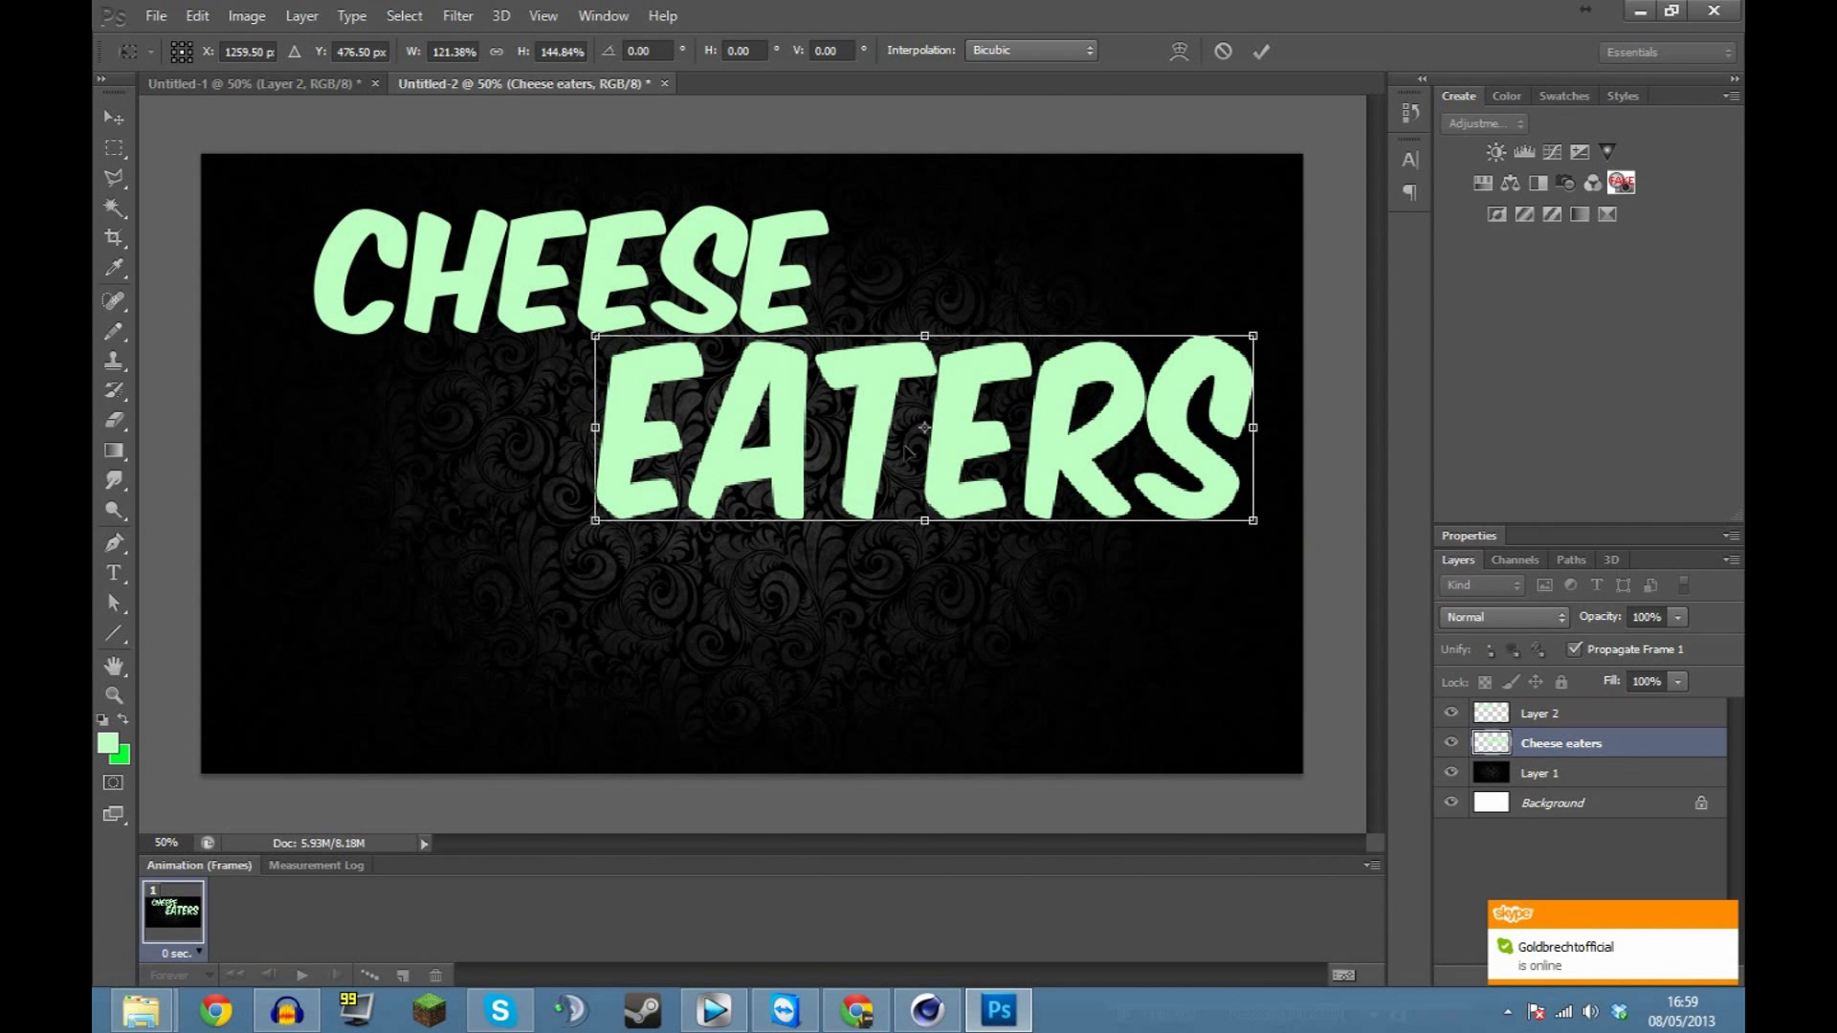
{"action": "double_click", "coordinate": [907, 448]}
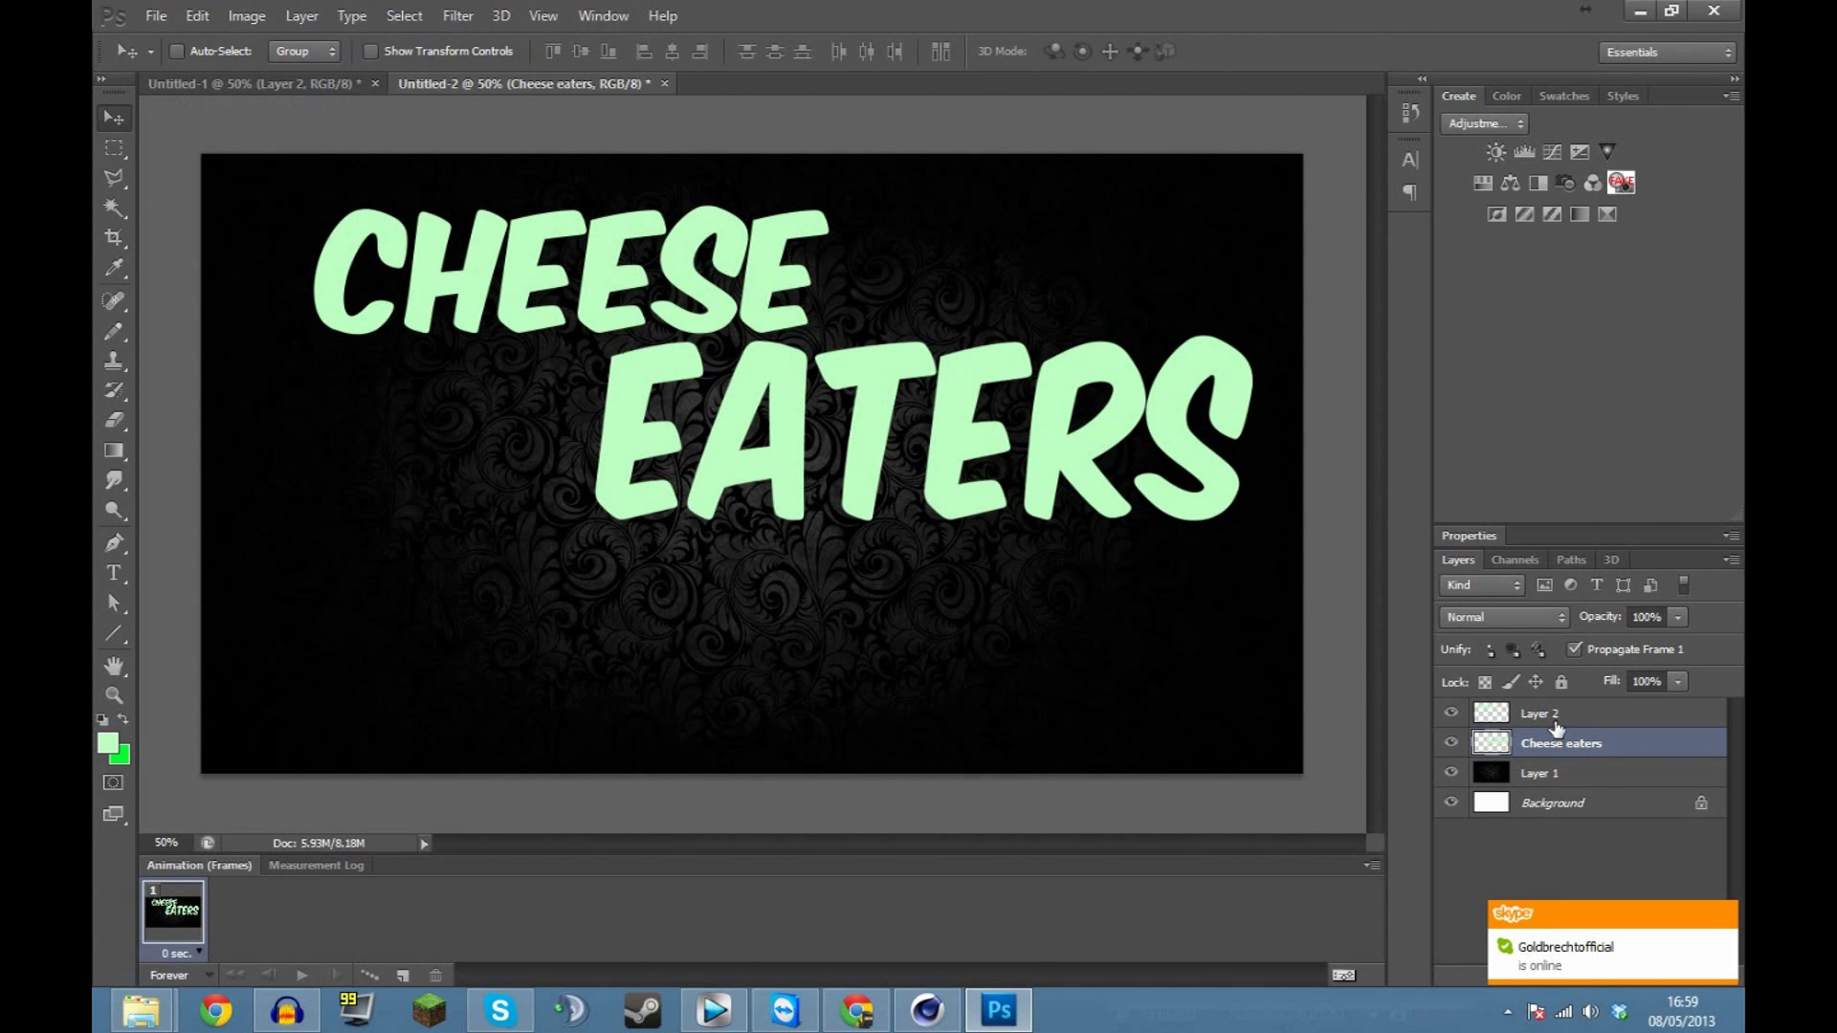
Move the word CHEESE to the canvas's upper-left corner and enlarge it with Free Transform so it nearly reaches the top edge.
{"action": "left_click", "coordinate": [1540, 715]}
{"action": "left_click_drag", "start_coordinate": [539, 268], "coordinate": [444, 297]}
{"action": "key", "text": "ctrl+t"}
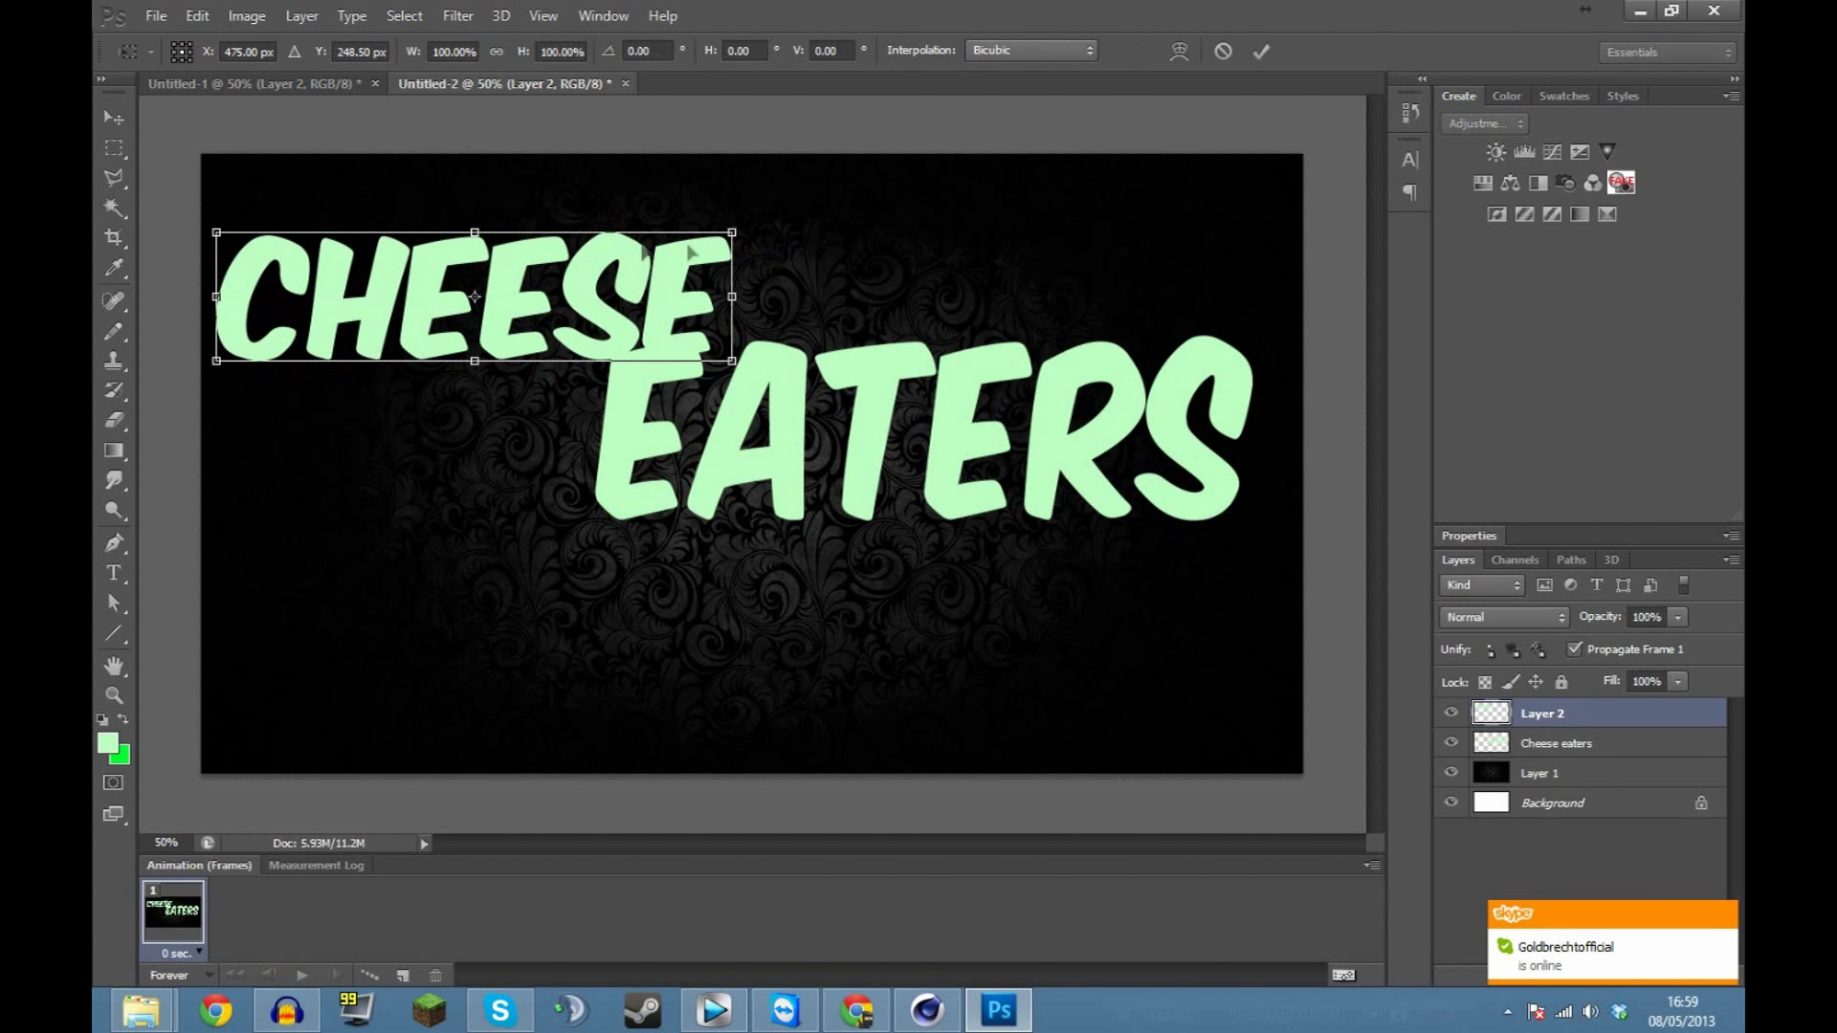
{"action": "left_click_drag", "start_coordinate": [738, 212], "coordinate": [790, 176]}
{"action": "key", "text": "Return"}
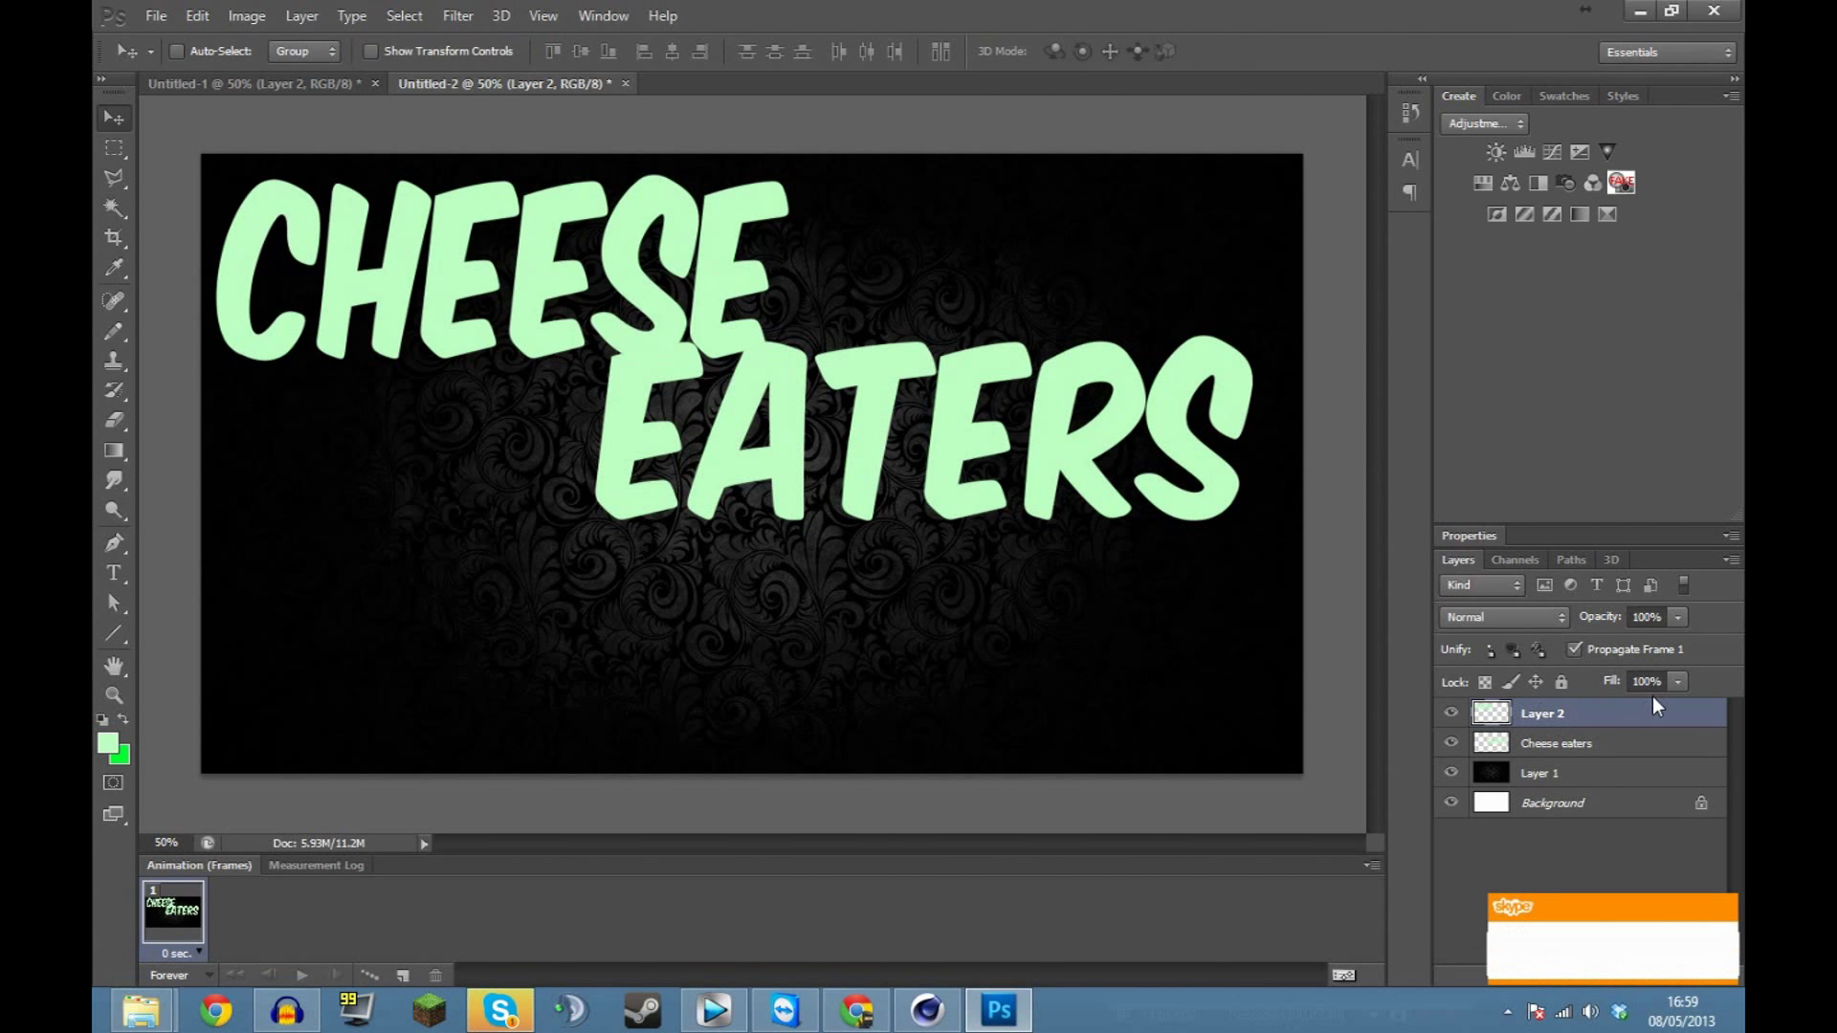
{"action": "left_click", "coordinate": [1726, 917]}
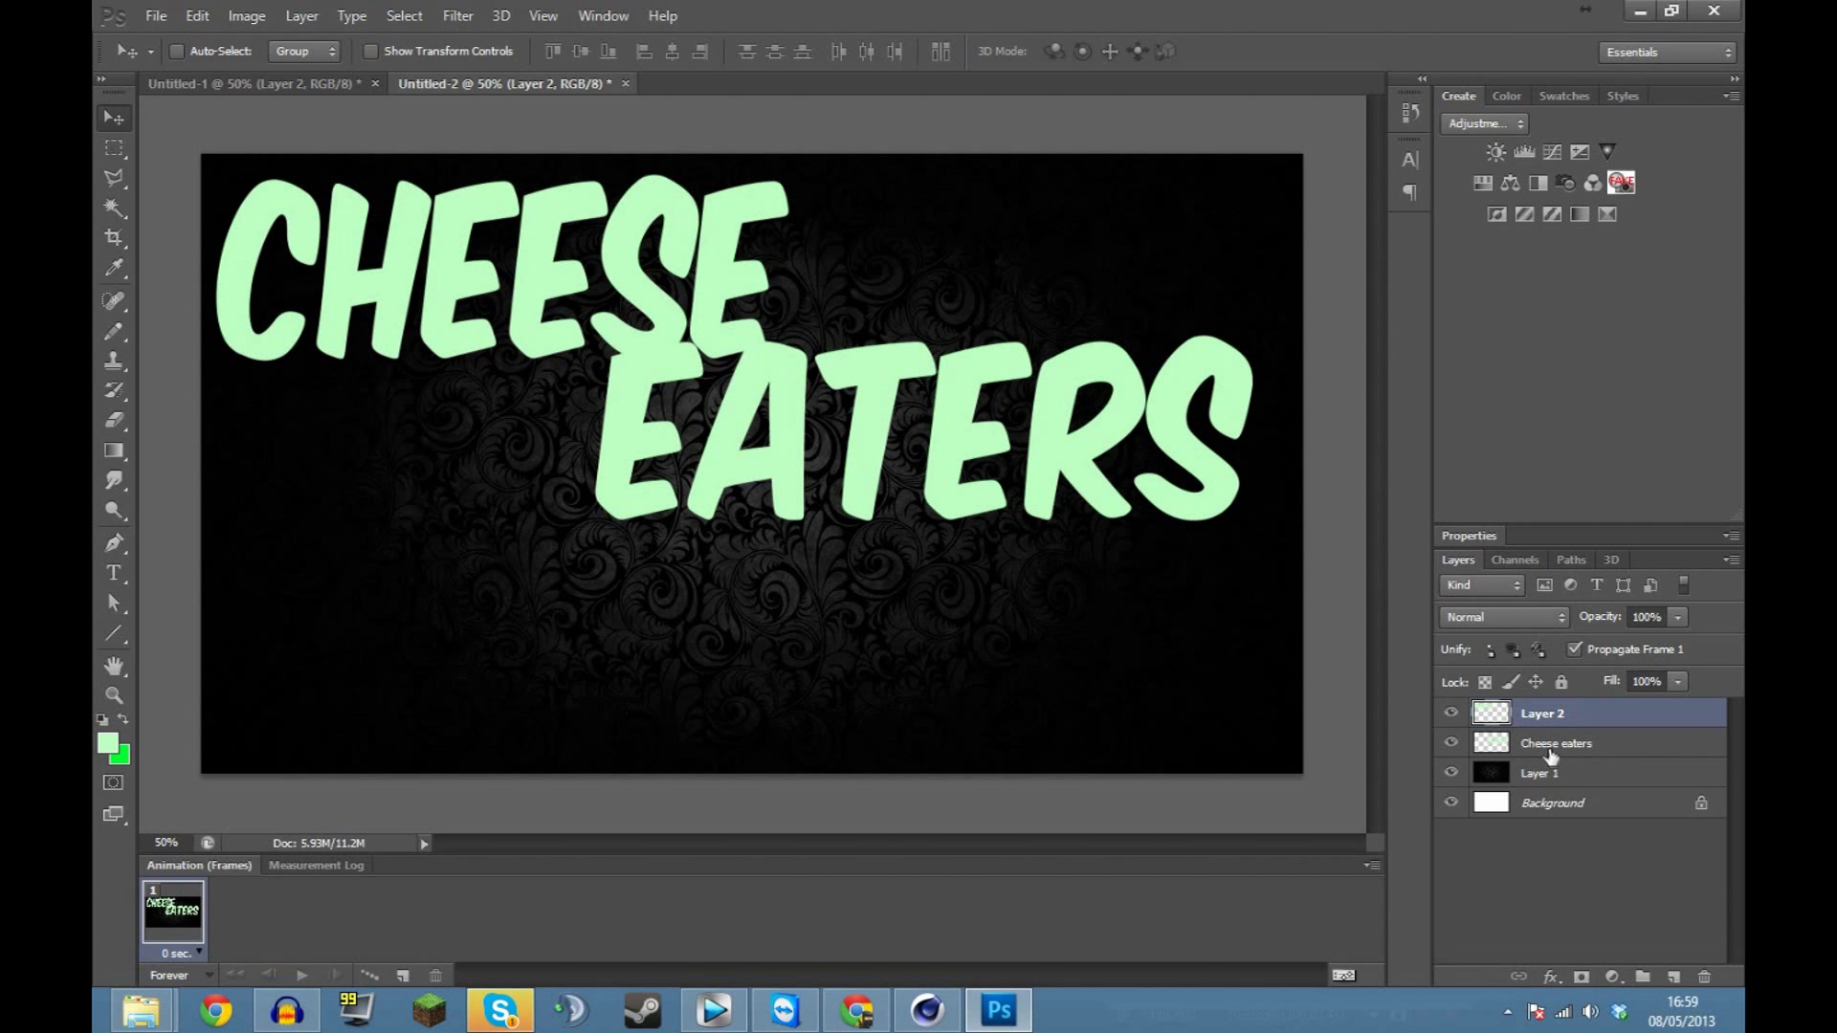
{"action": "left_click", "coordinate": [1543, 747], "text": "shift"}
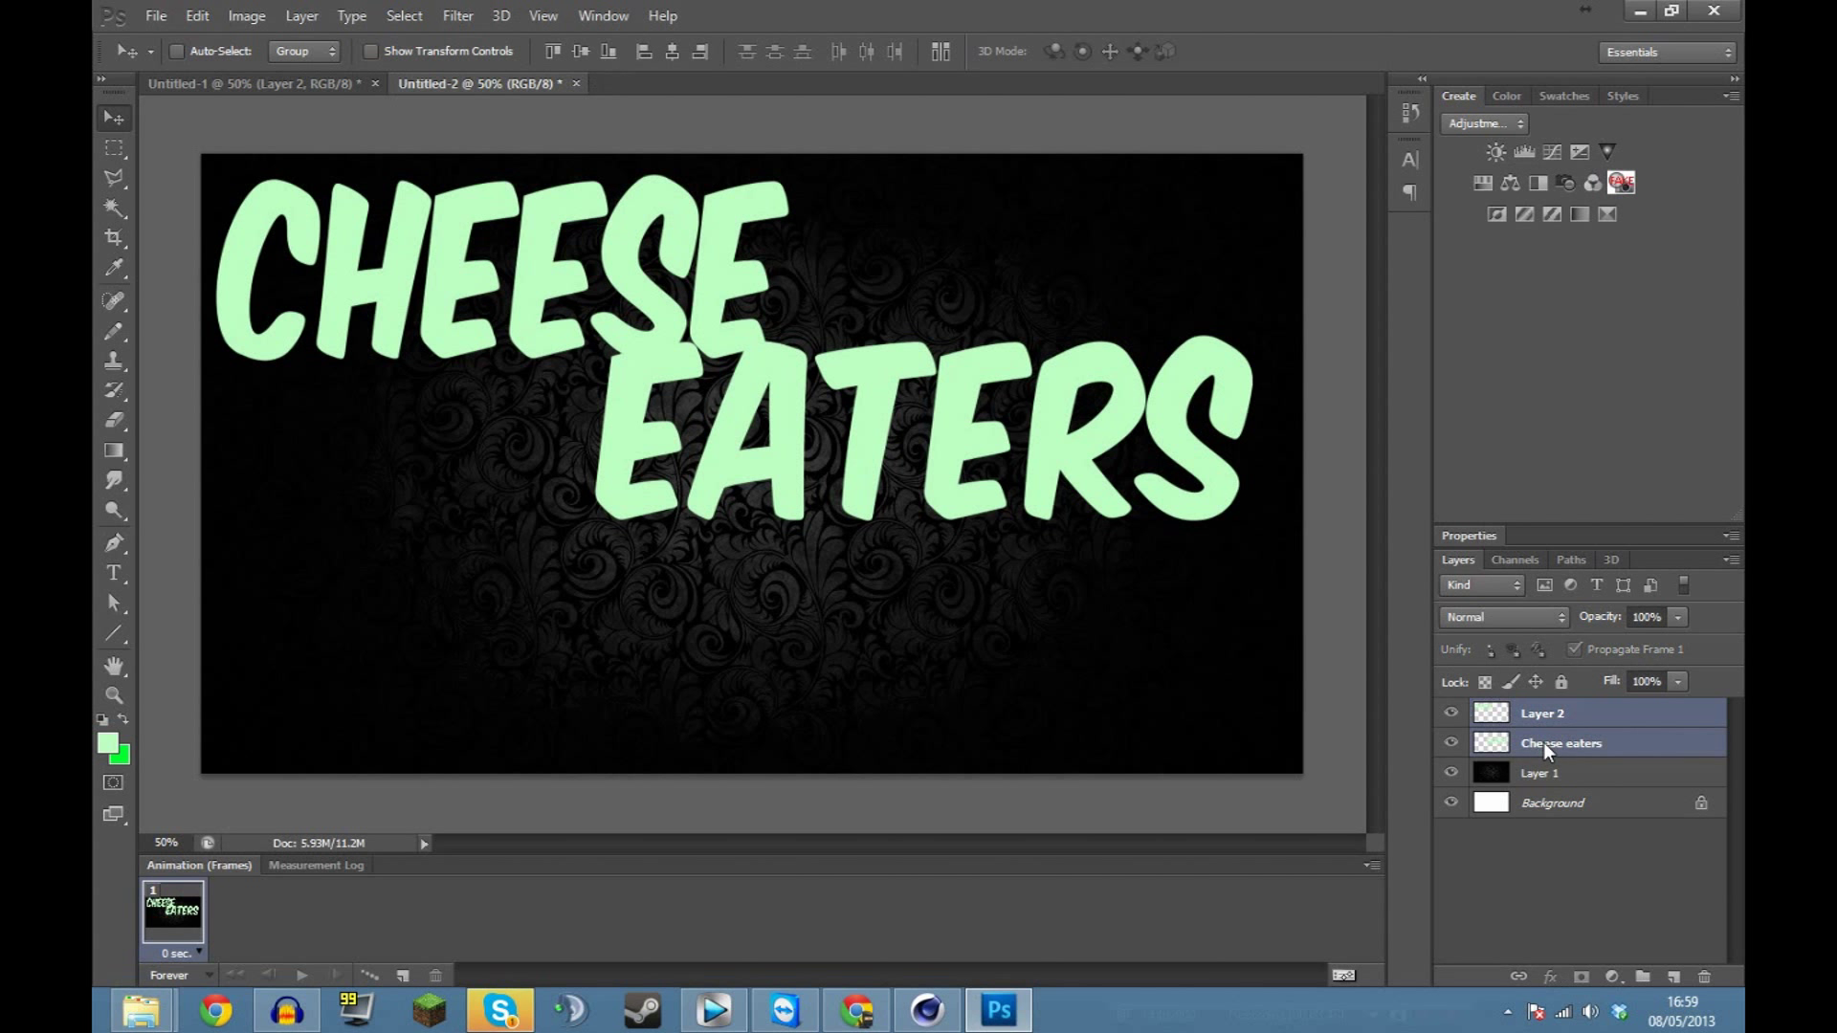
{"action": "right_click", "coordinate": [1542, 746]}
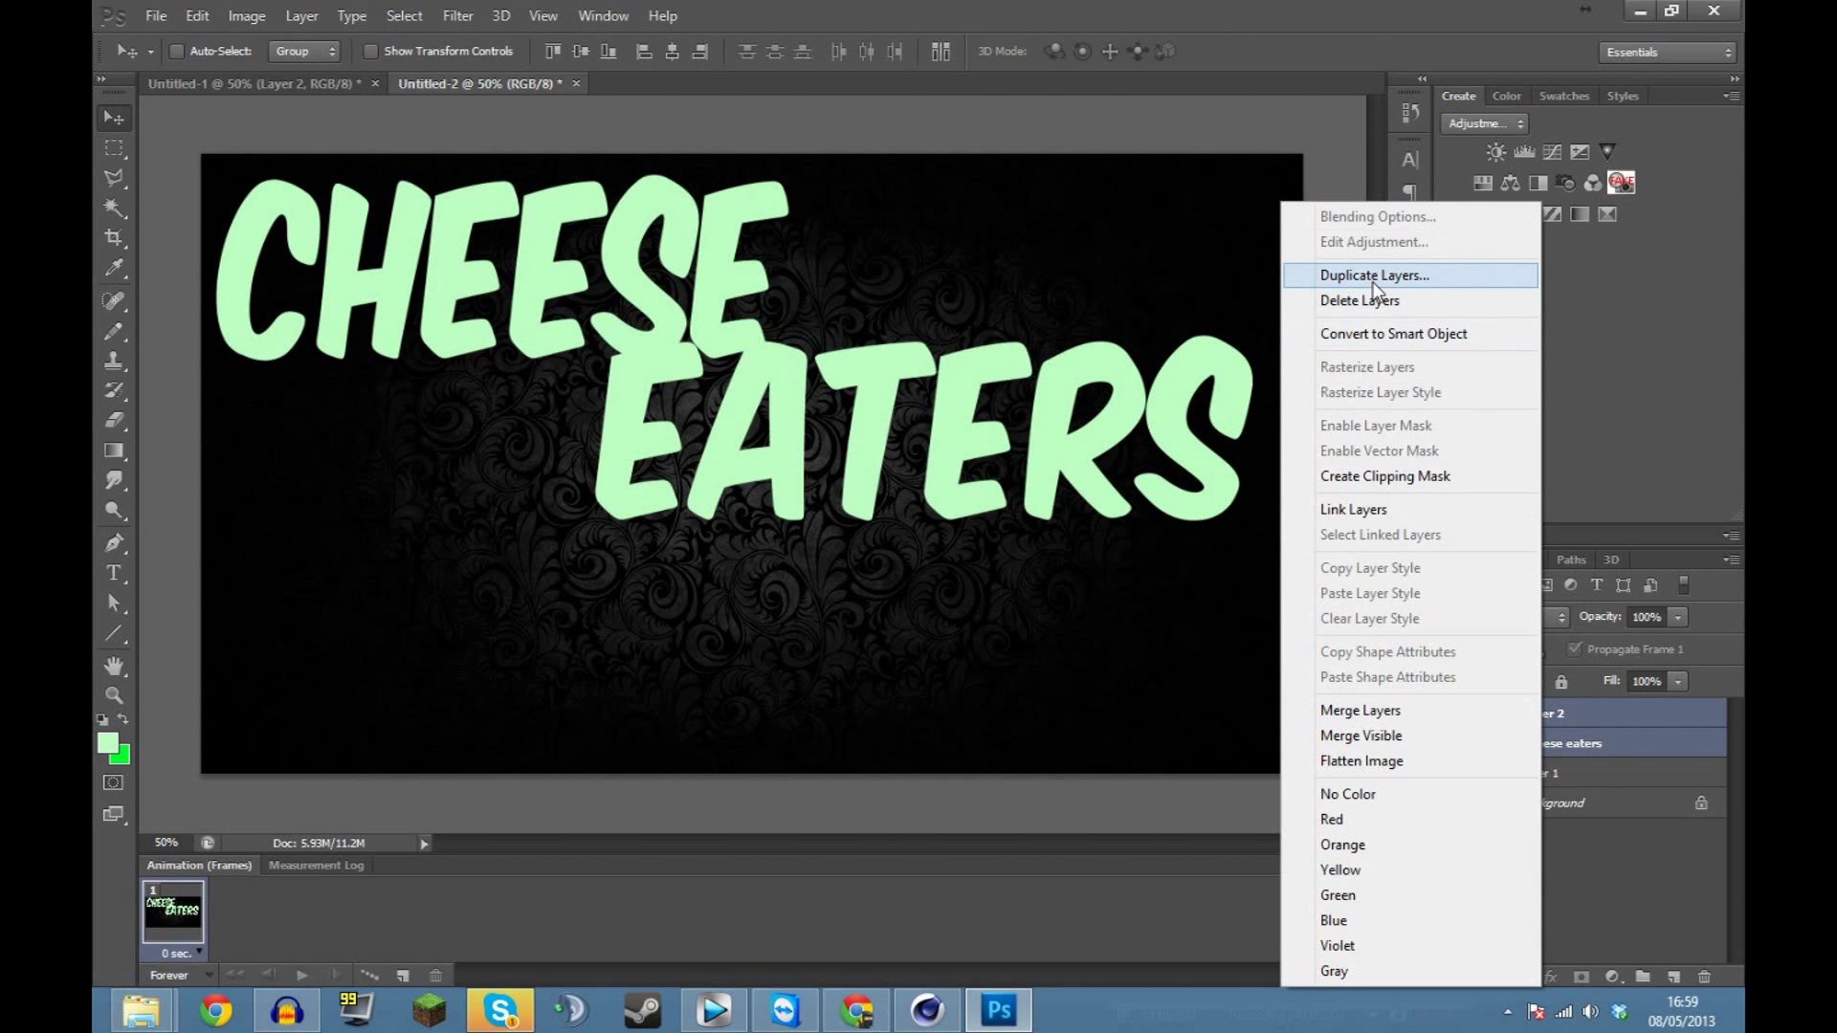
{"action": "left_click", "coordinate": [1135, 920]}
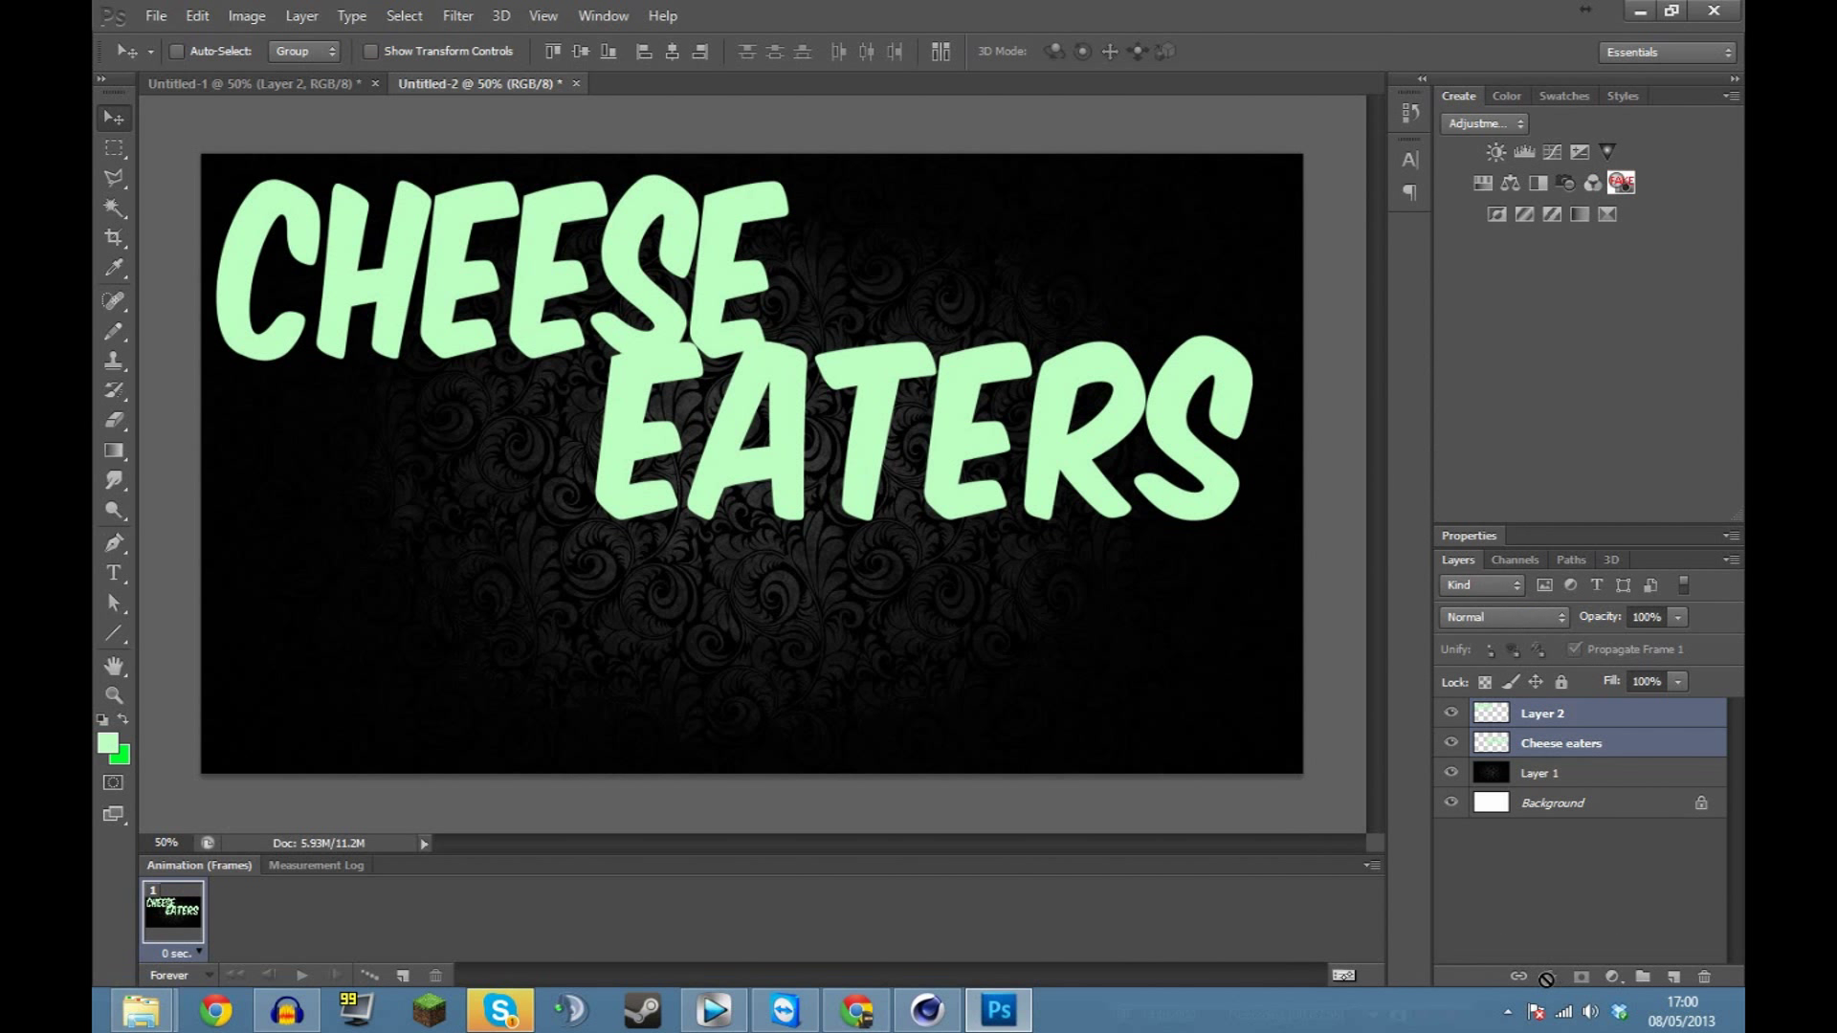
Add a 13 px outside Stroke in blue 0012ff to the layer with the word CHEESE.
{"action": "left_click", "coordinate": [1565, 726]}
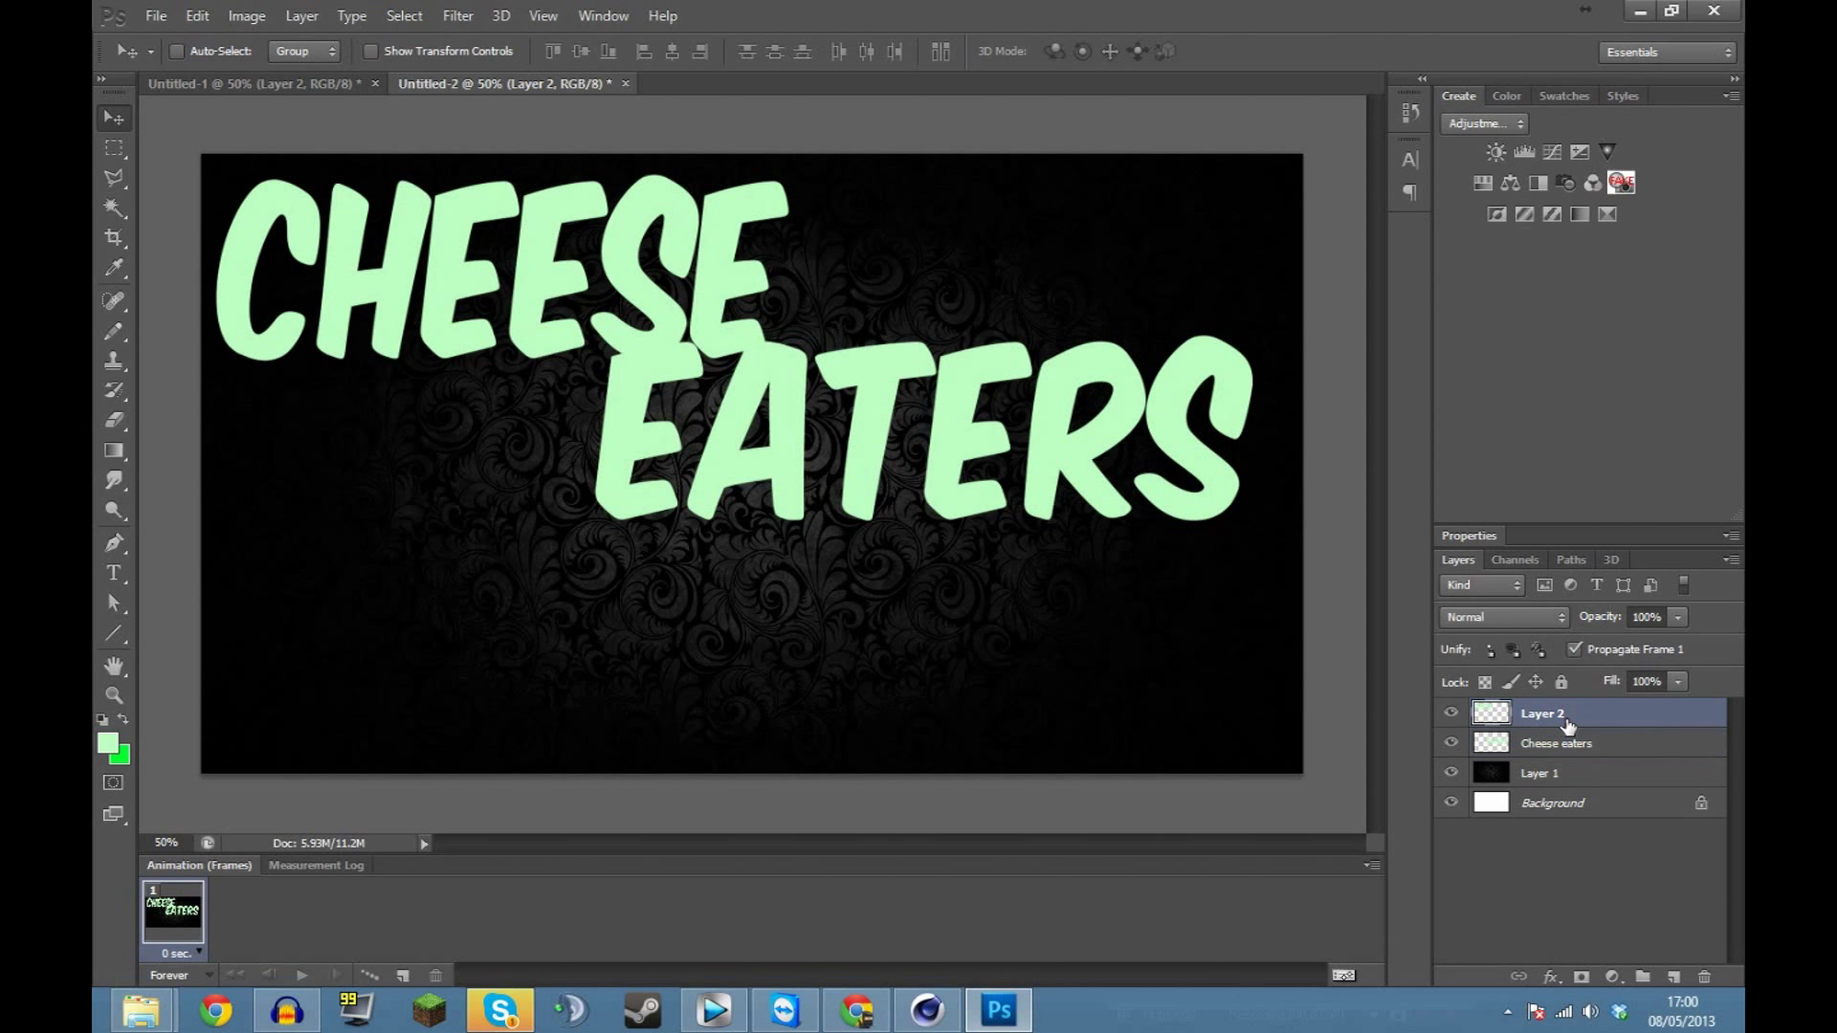
{"action": "left_click", "coordinate": [1548, 976]}
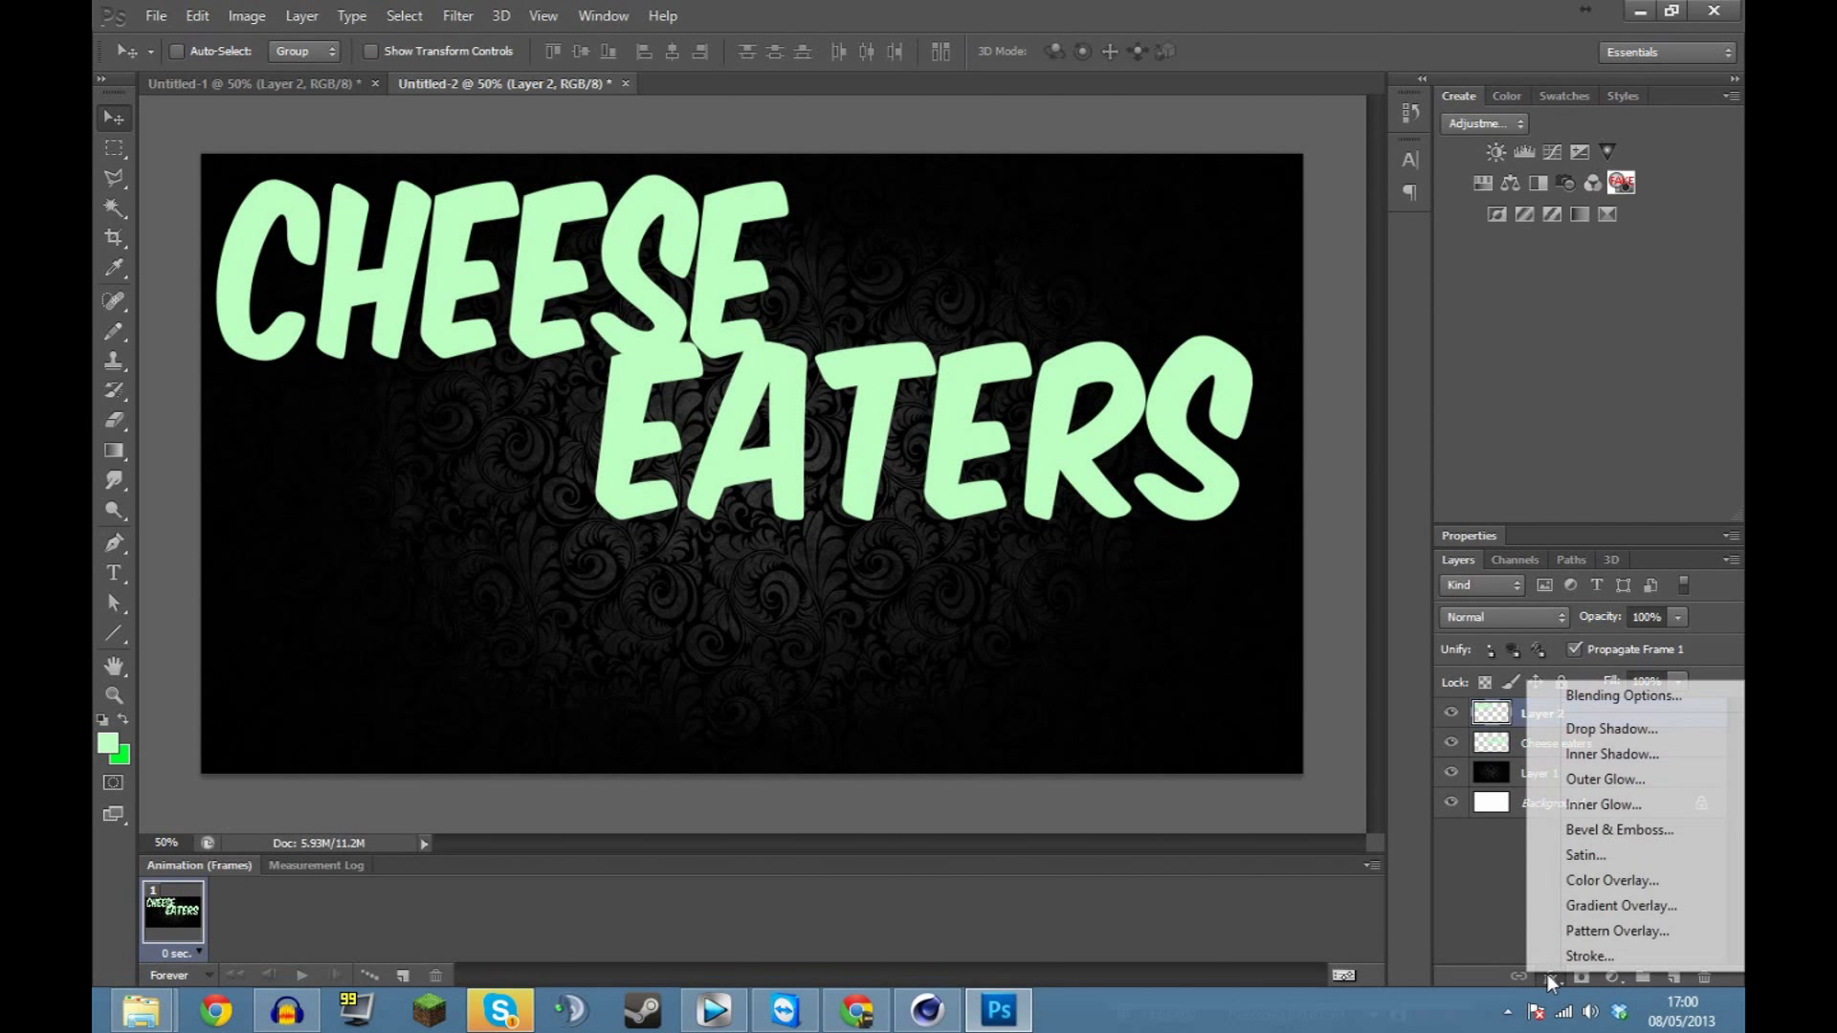
{"action": "left_click", "coordinate": [1599, 955]}
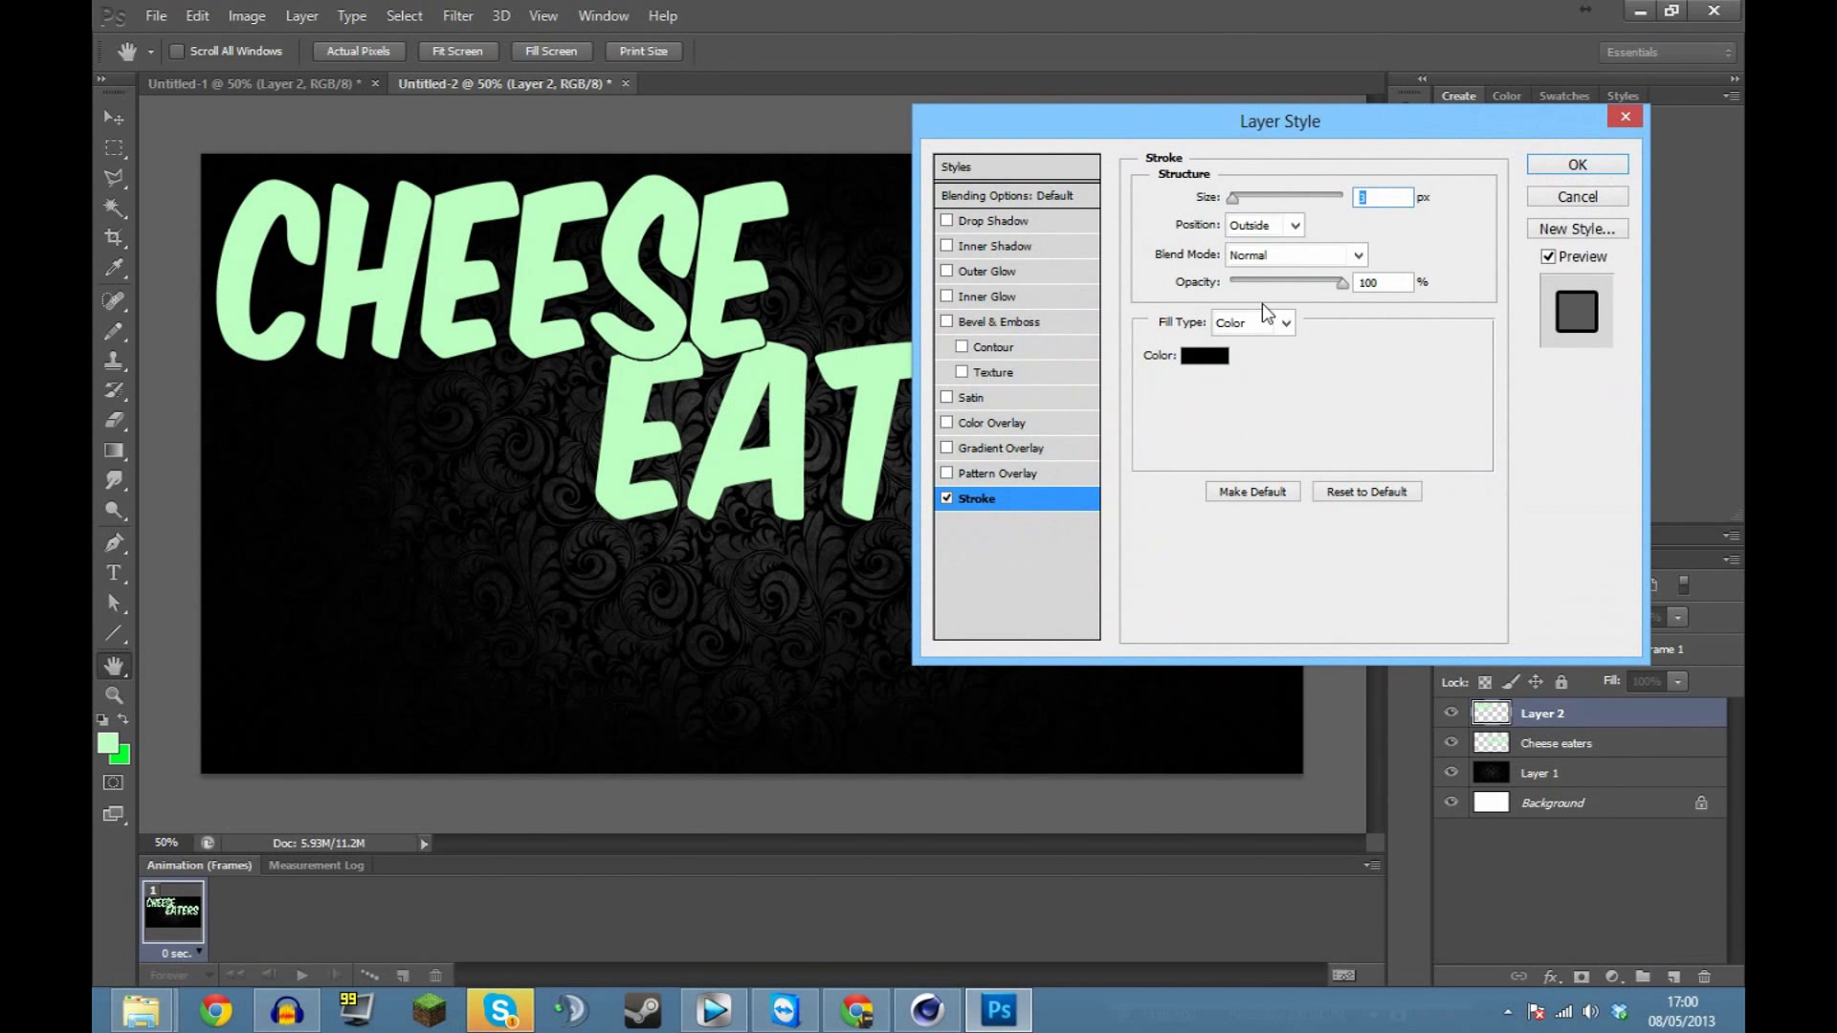
{"action": "left_click", "coordinate": [1213, 362]}
{"action": "left_click", "coordinate": [778, 489]}
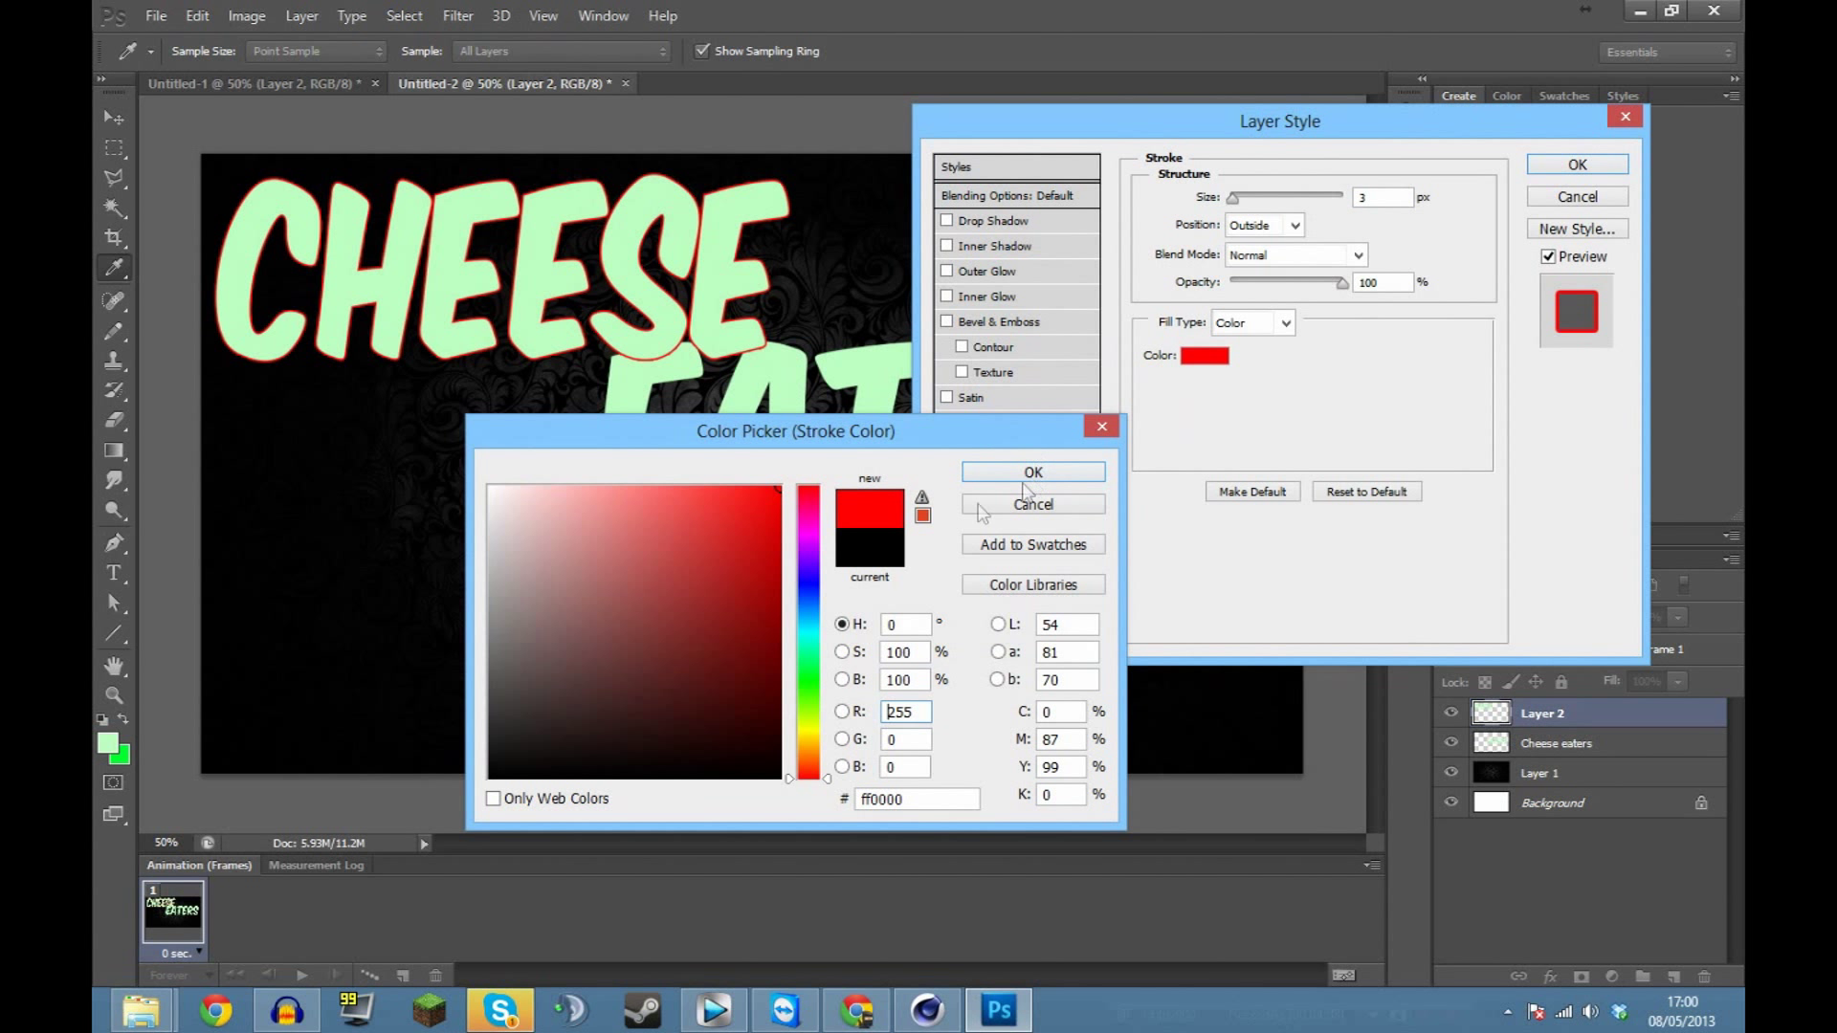
{"action": "left_click", "coordinate": [803, 587]}
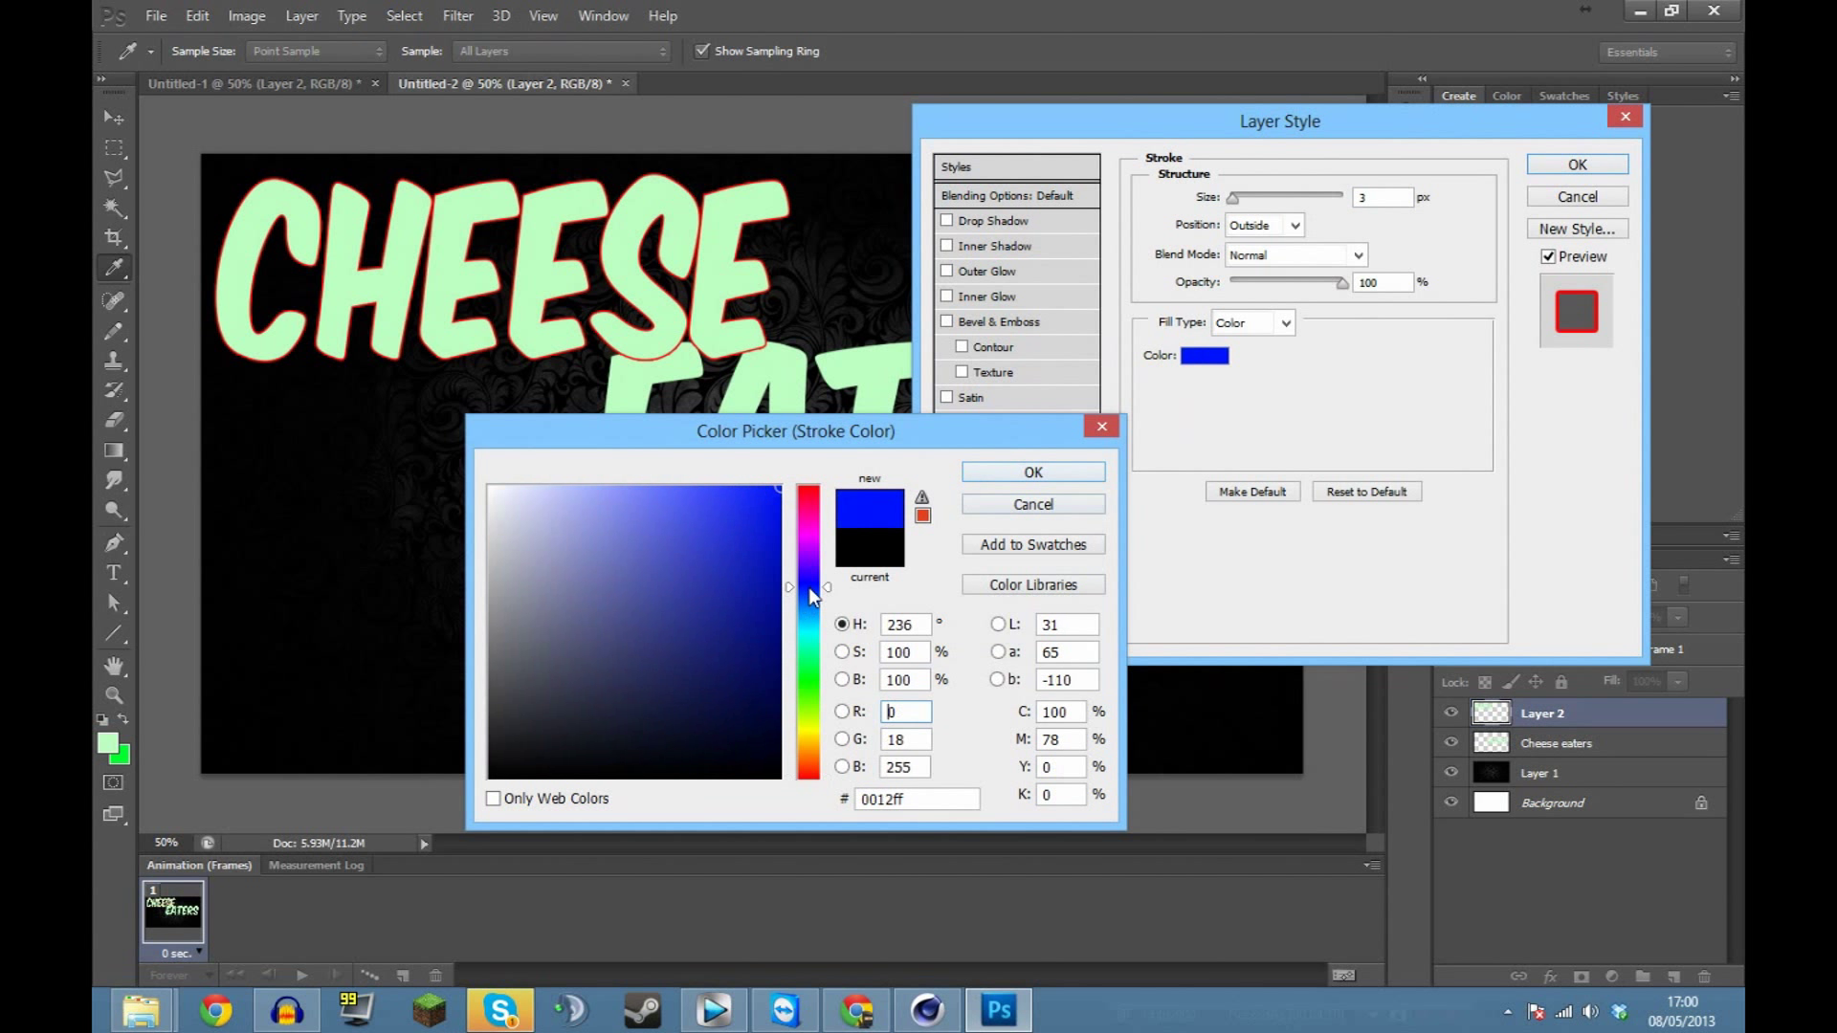
{"action": "left_click", "coordinate": [1034, 473]}
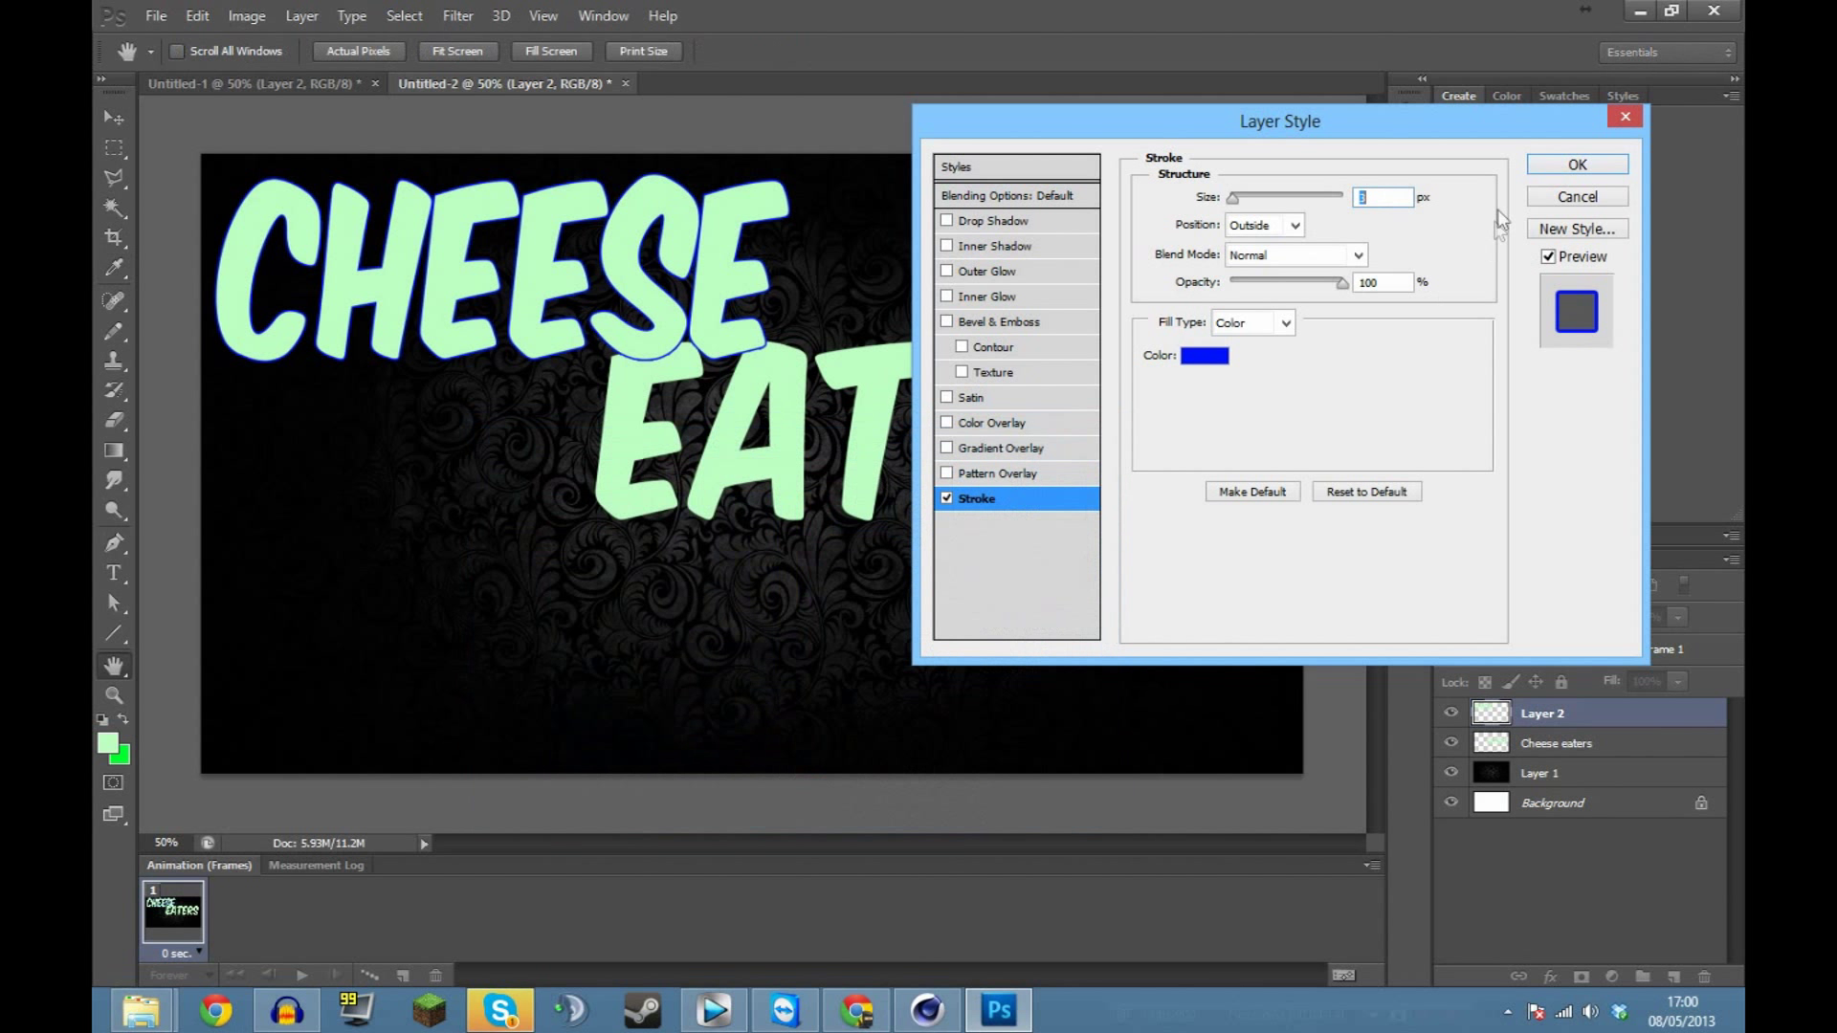
{"action": "type", "text": "13"}
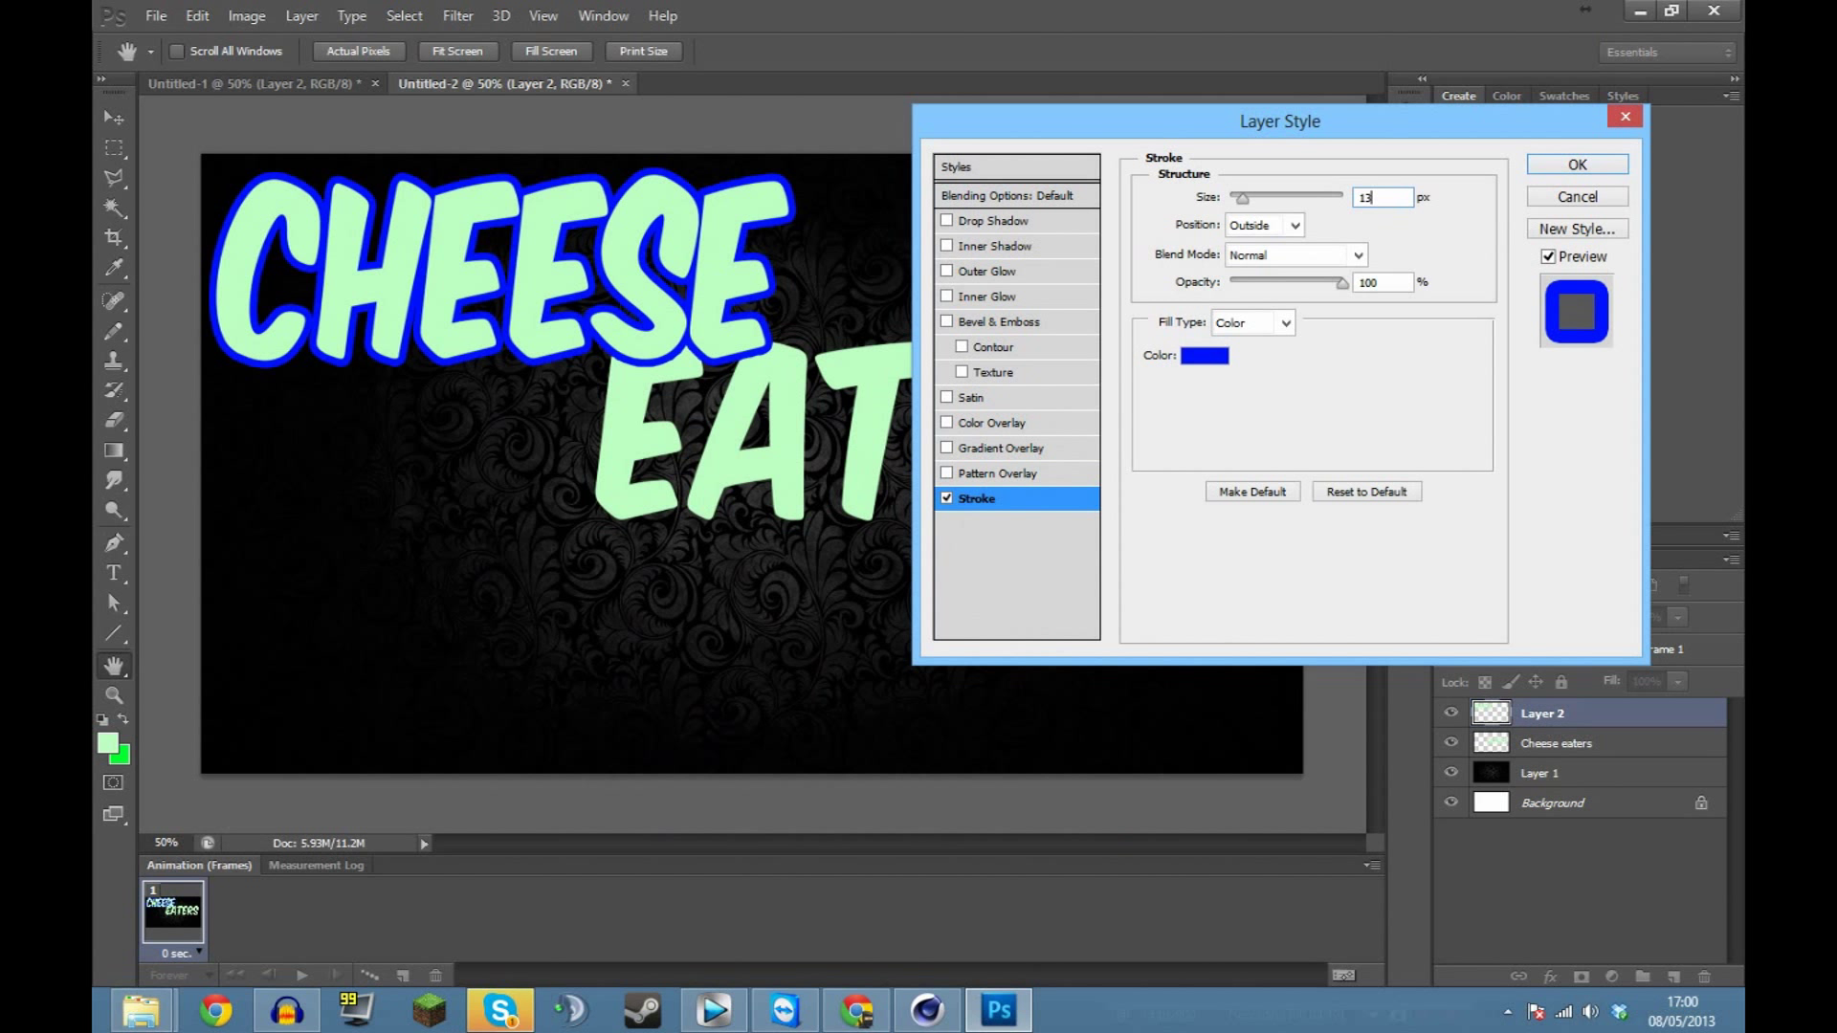
{"action": "left_click", "coordinate": [1577, 165]}
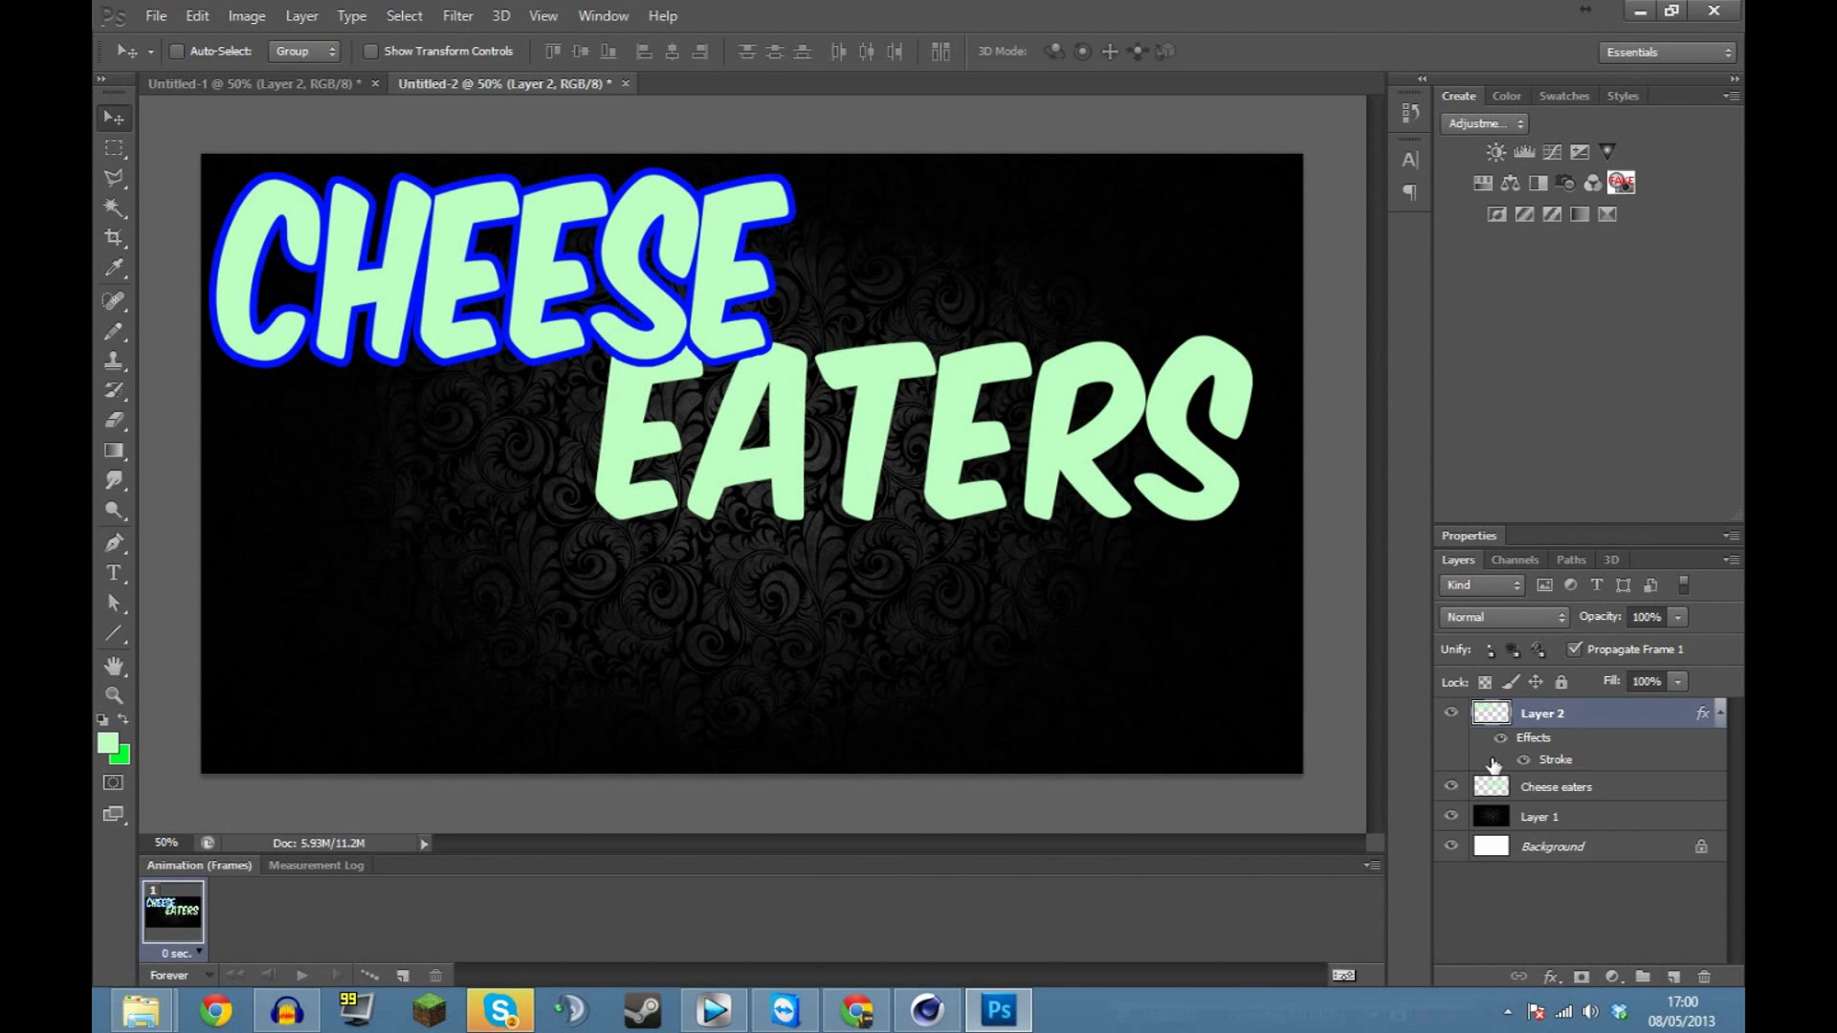
Add a 13 px outside Stroke in fully saturated blue to the layer with the word EATERS.
{"action": "left_click", "coordinate": [1521, 789]}
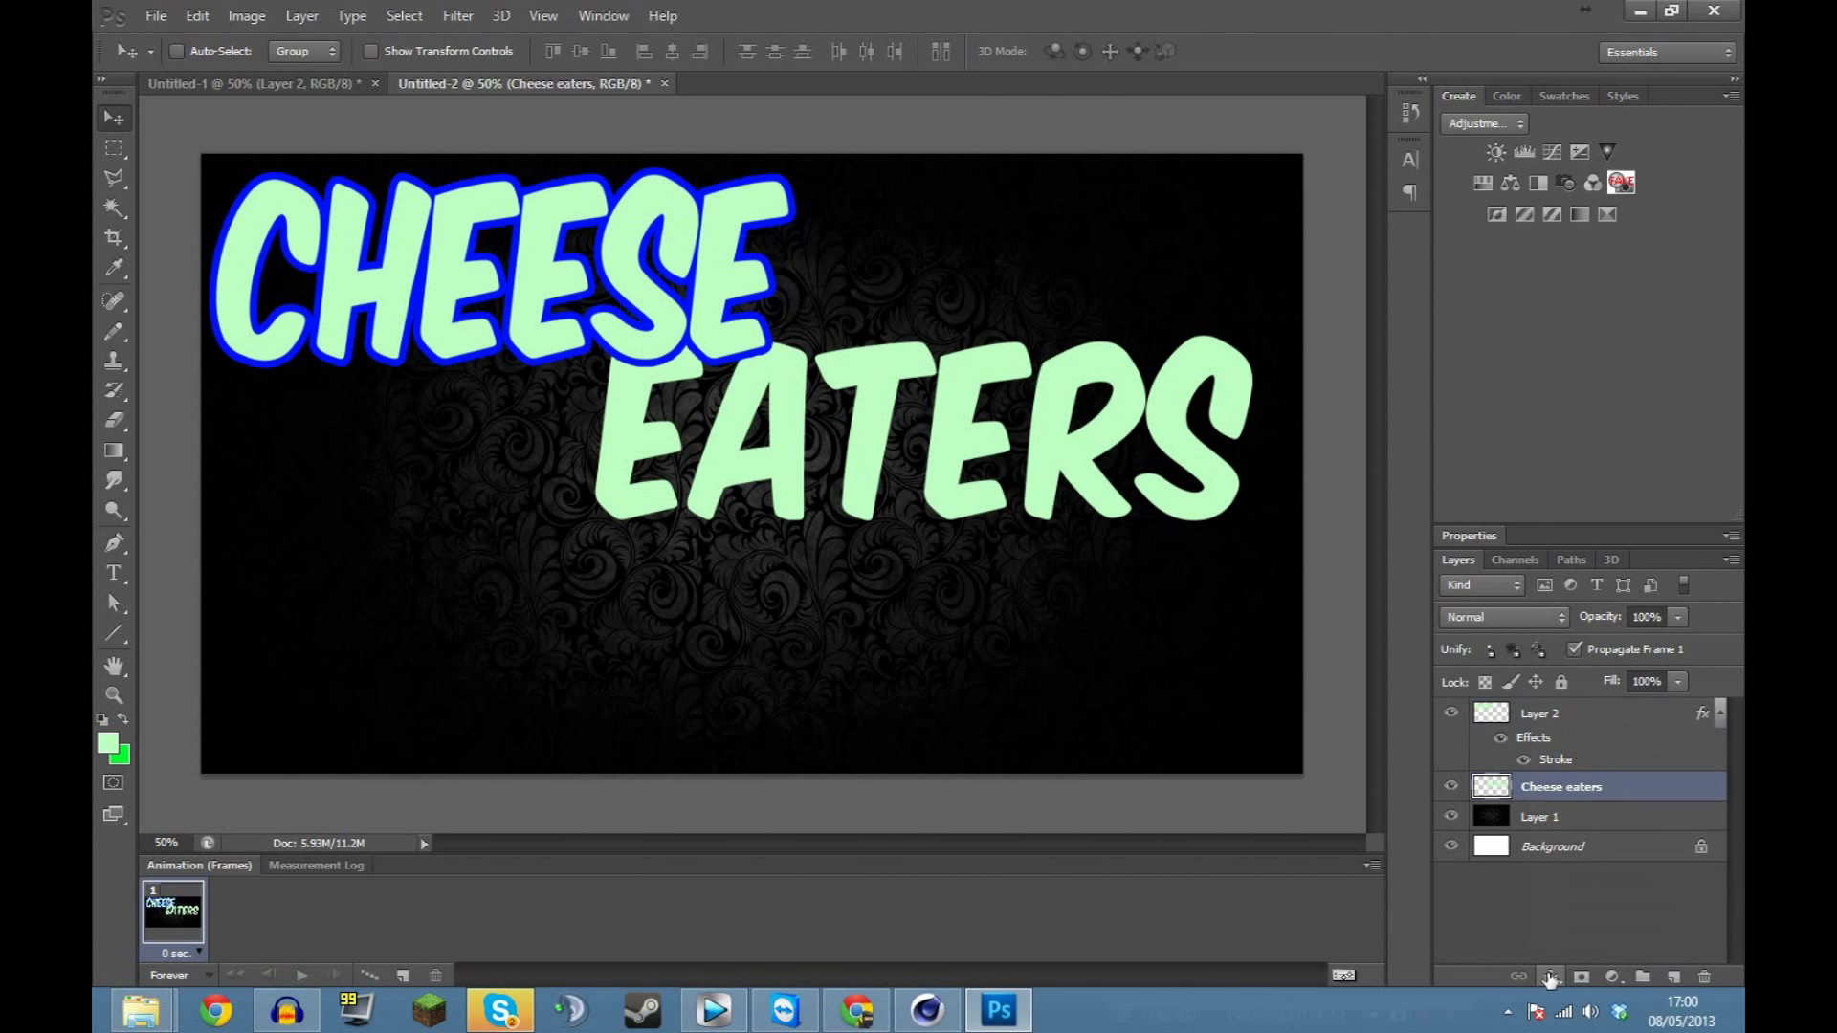
{"action": "left_click", "coordinate": [1549, 977]}
{"action": "left_click", "coordinate": [1560, 954]}
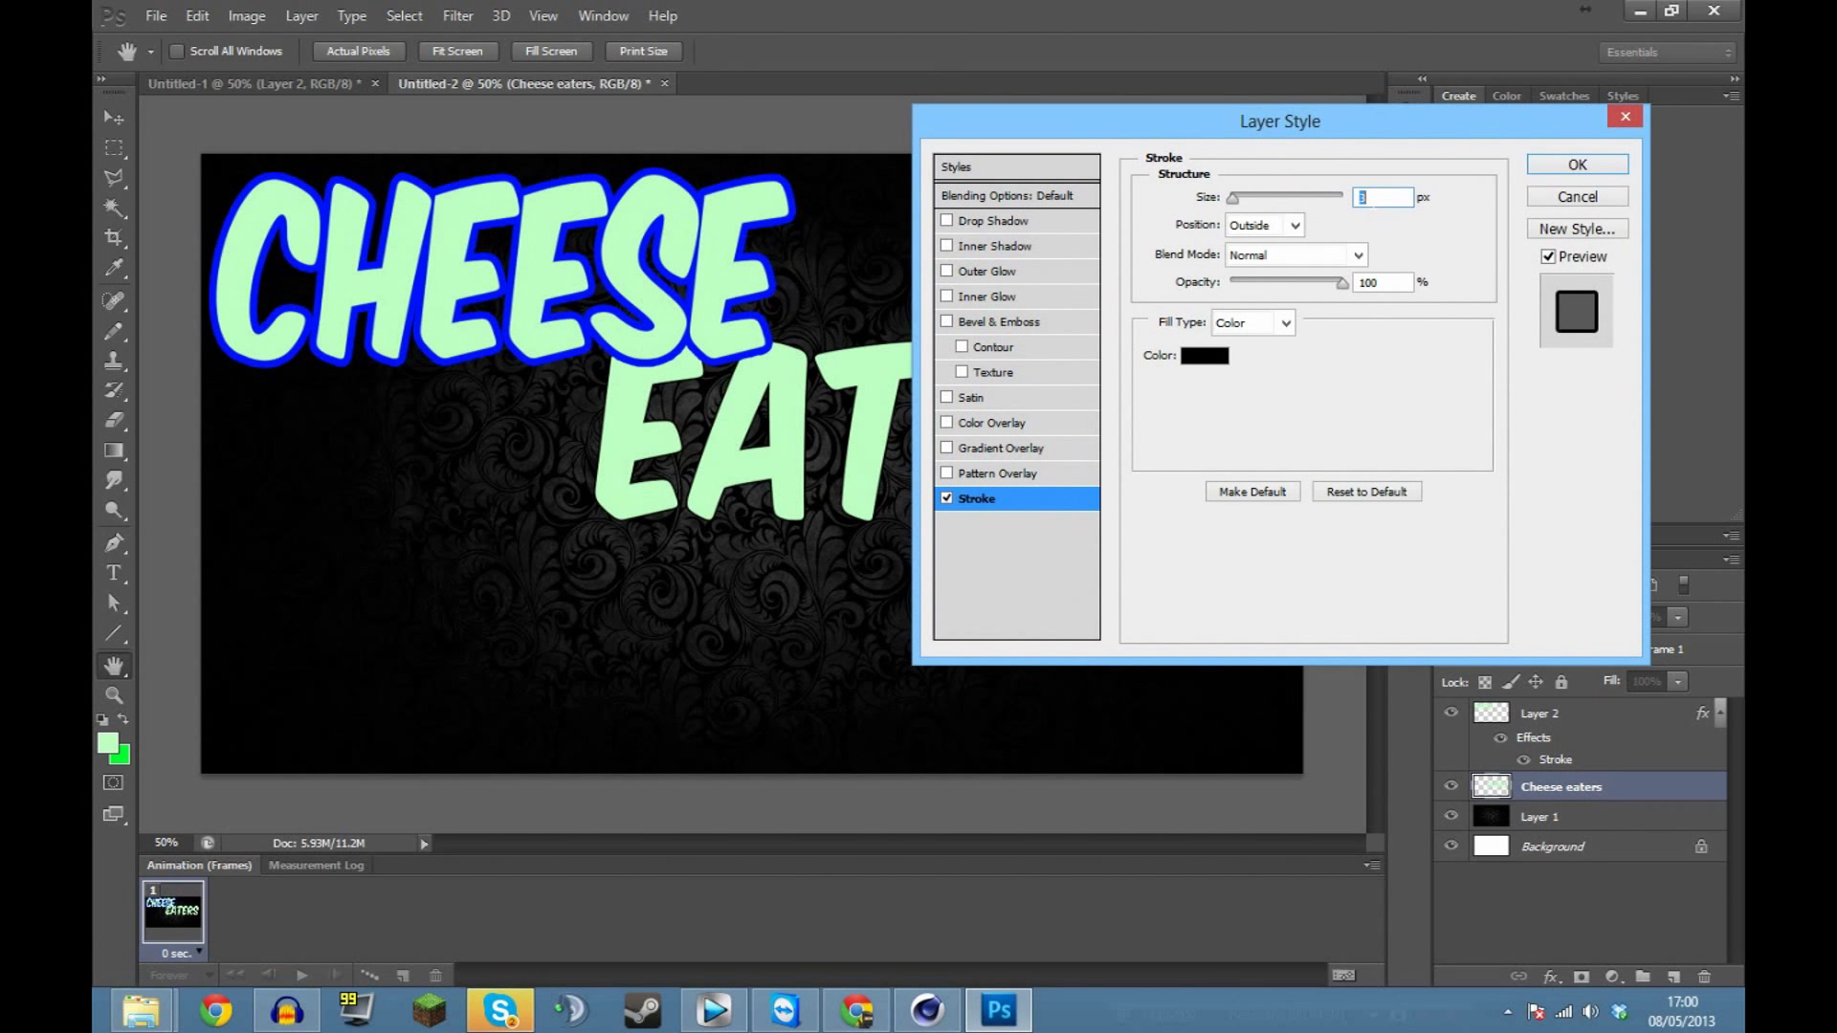
{"action": "type", "text": "13"}
{"action": "left_click", "coordinate": [1223, 355]}
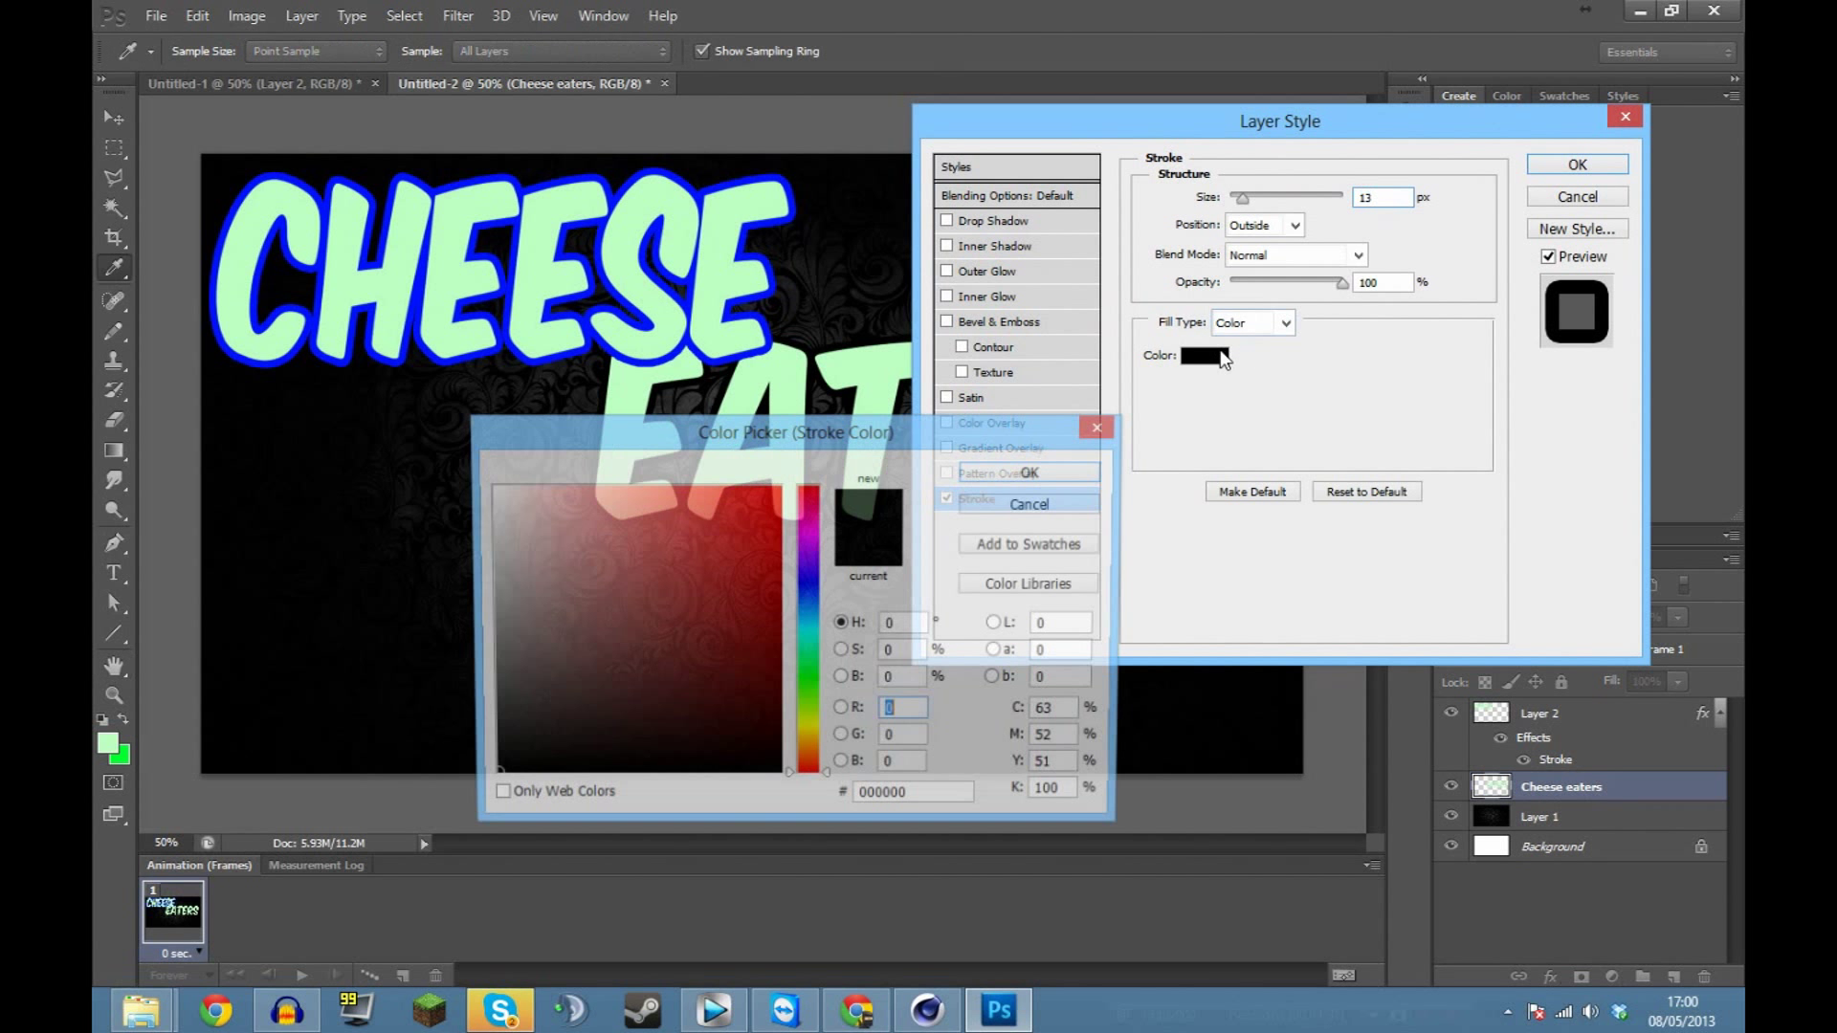
{"action": "left_click", "coordinate": [806, 584]}
{"action": "left_click", "coordinate": [742, 536]}
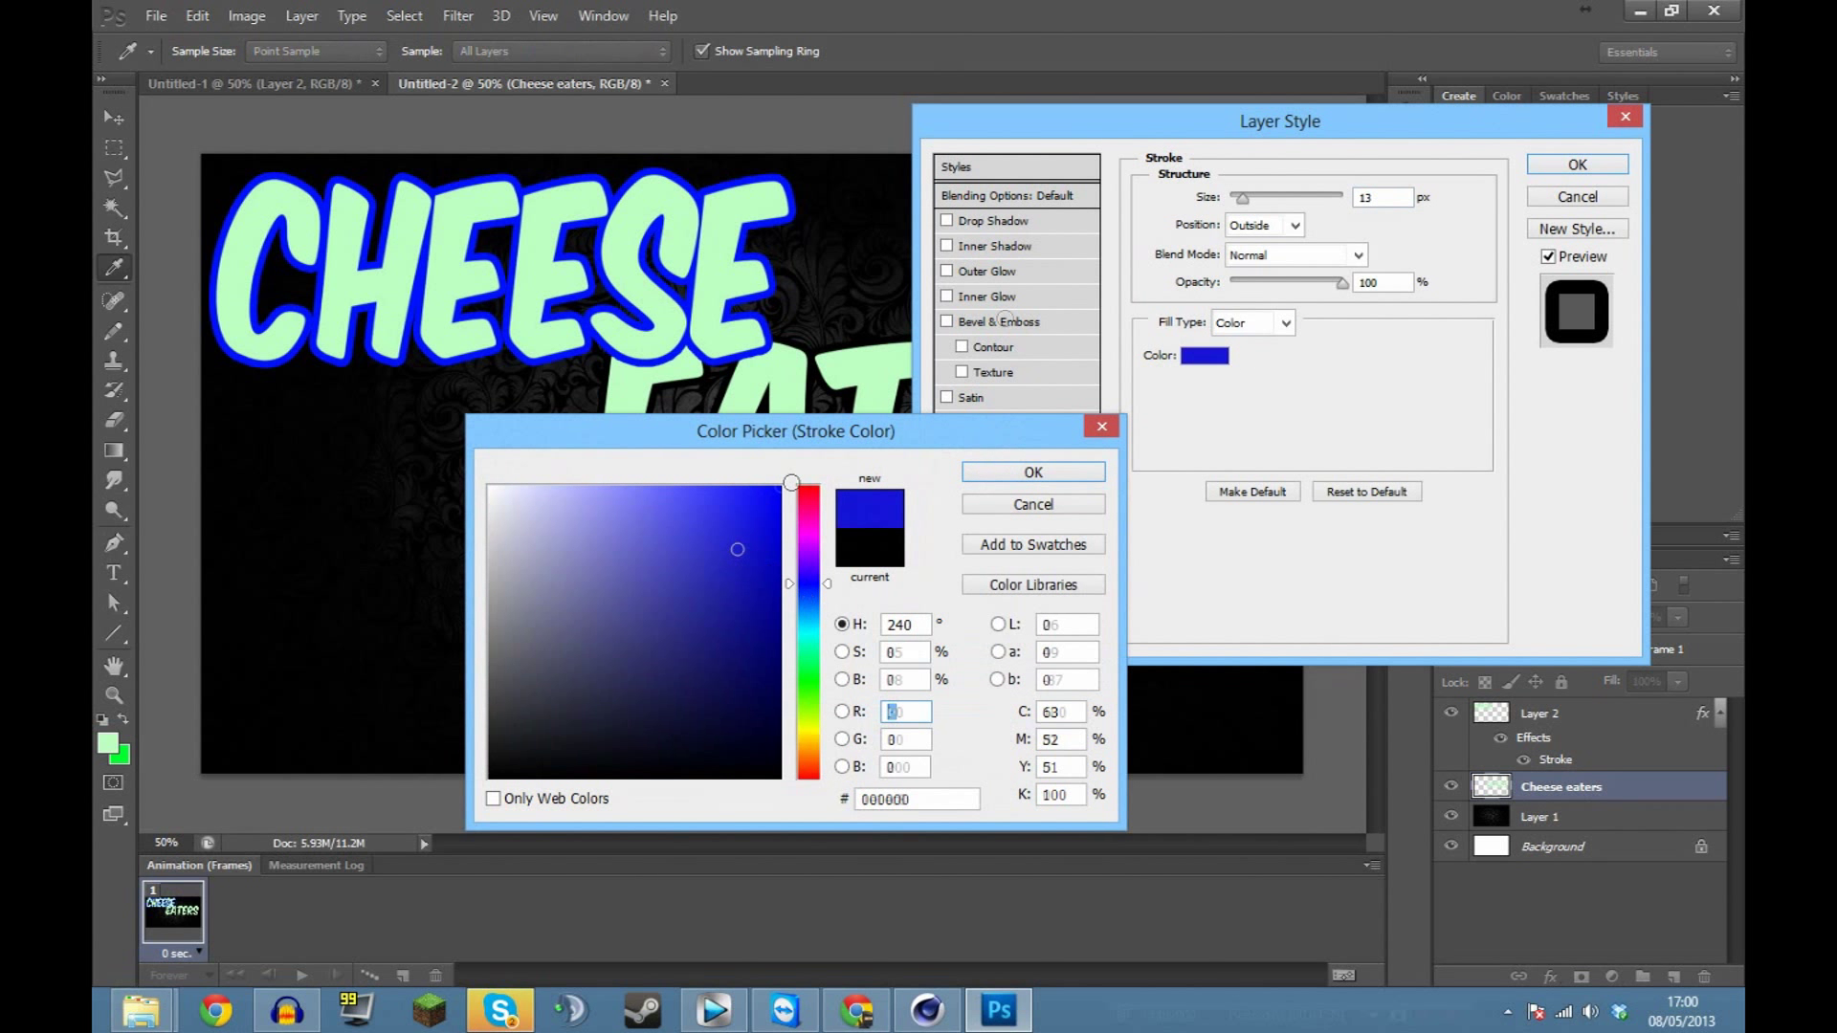
{"action": "left_click", "coordinate": [779, 488]}
{"action": "left_click", "coordinate": [1031, 475]}
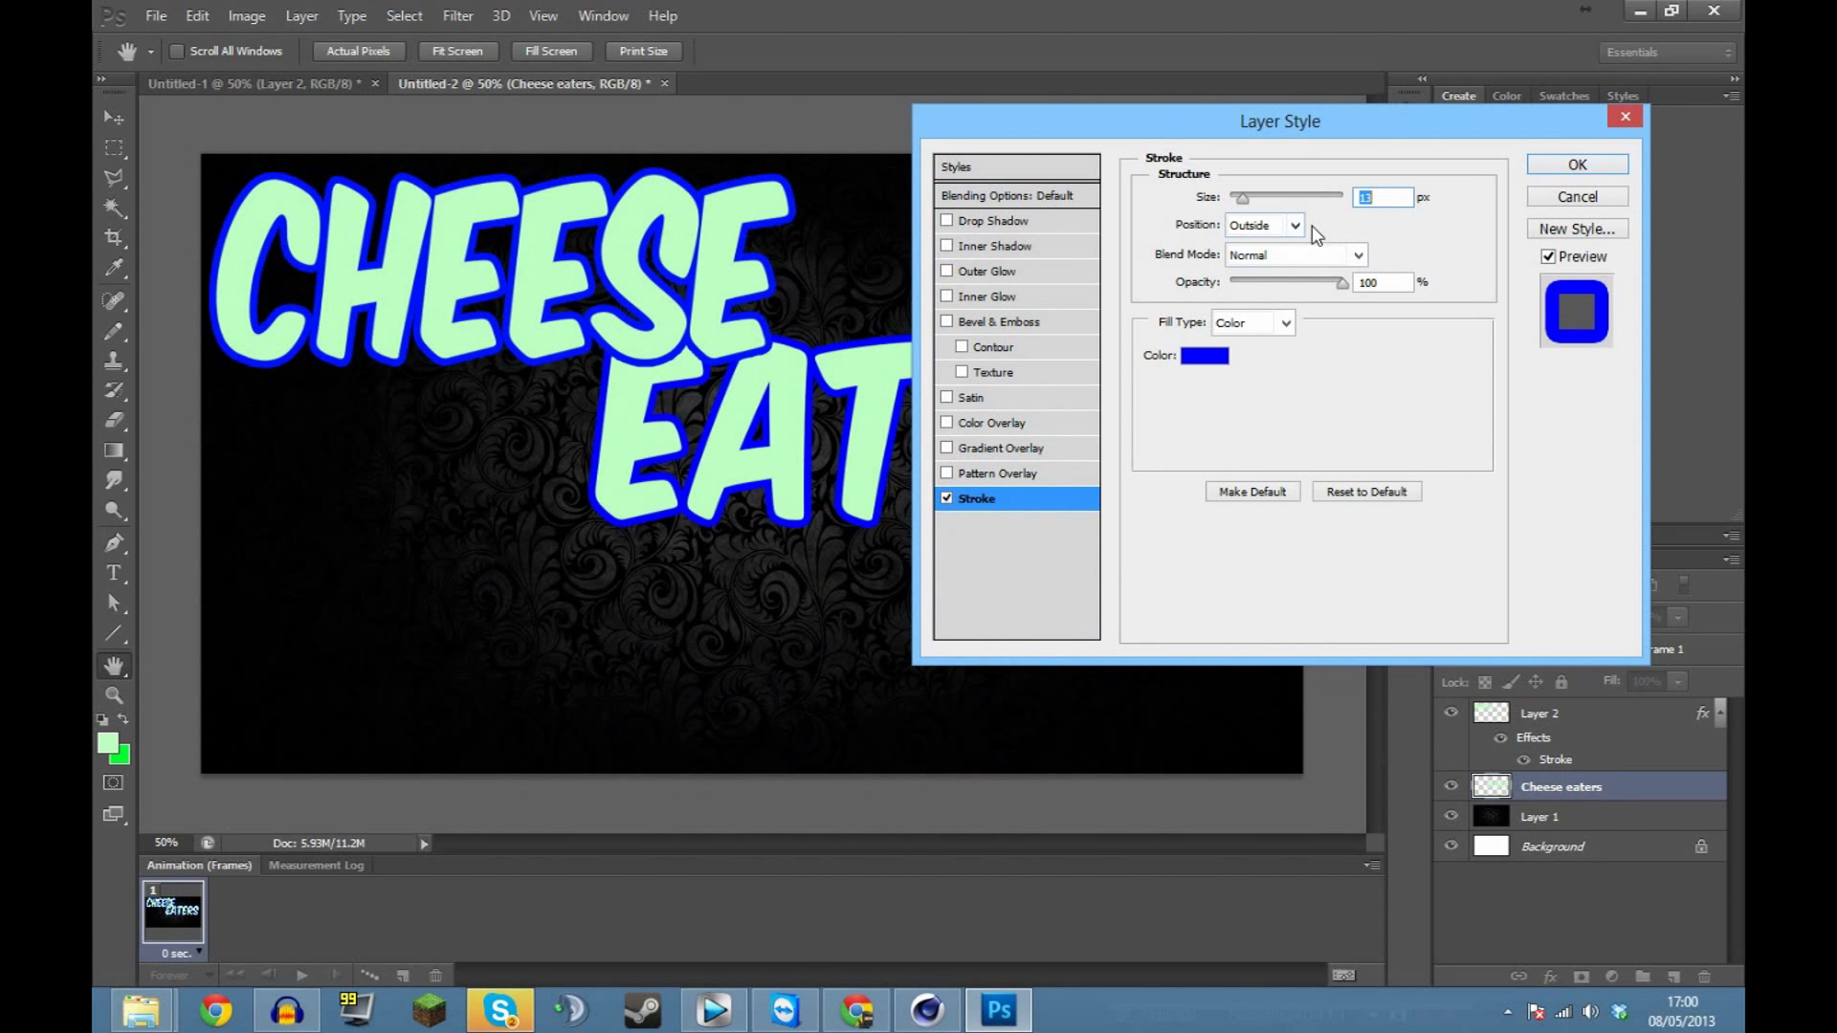
{"action": "left_click", "coordinate": [1569, 166]}
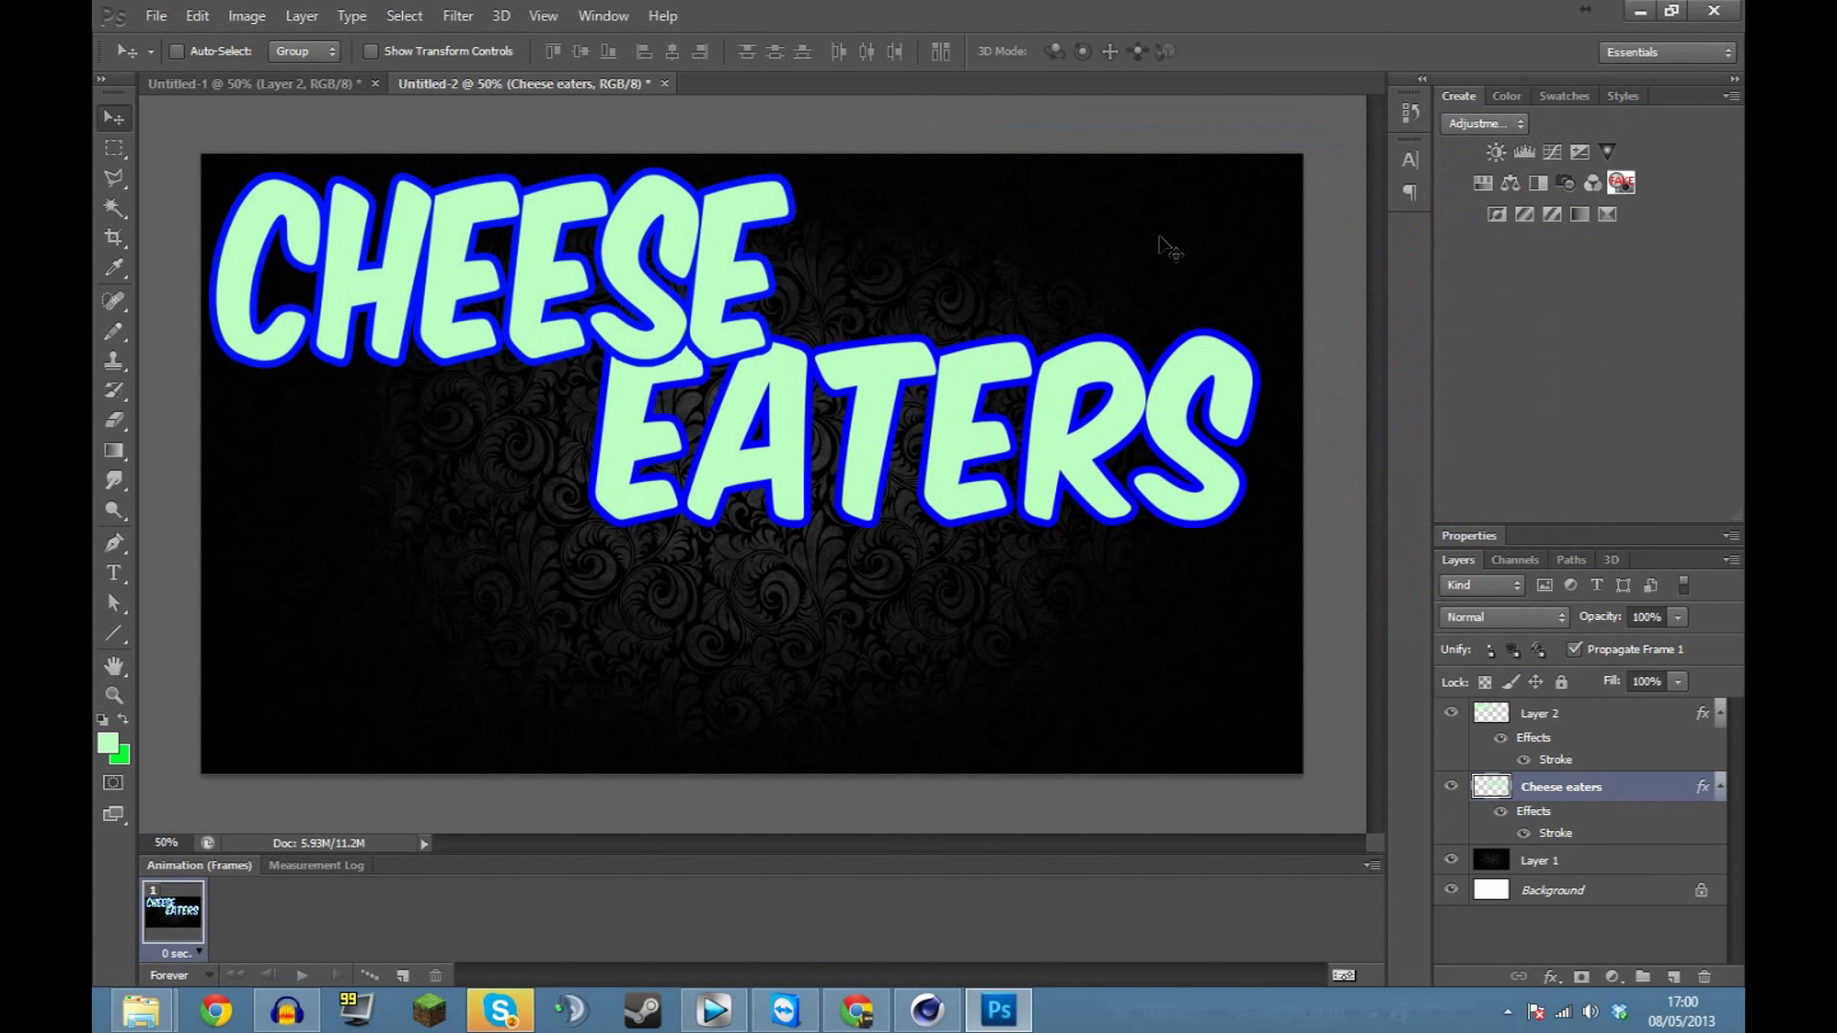
Merge the CHEESE and EATERS layers into one and move the combined title down and slightly right on the canvas.
{"action": "left_click", "coordinate": [1536, 720], "text": "shift"}
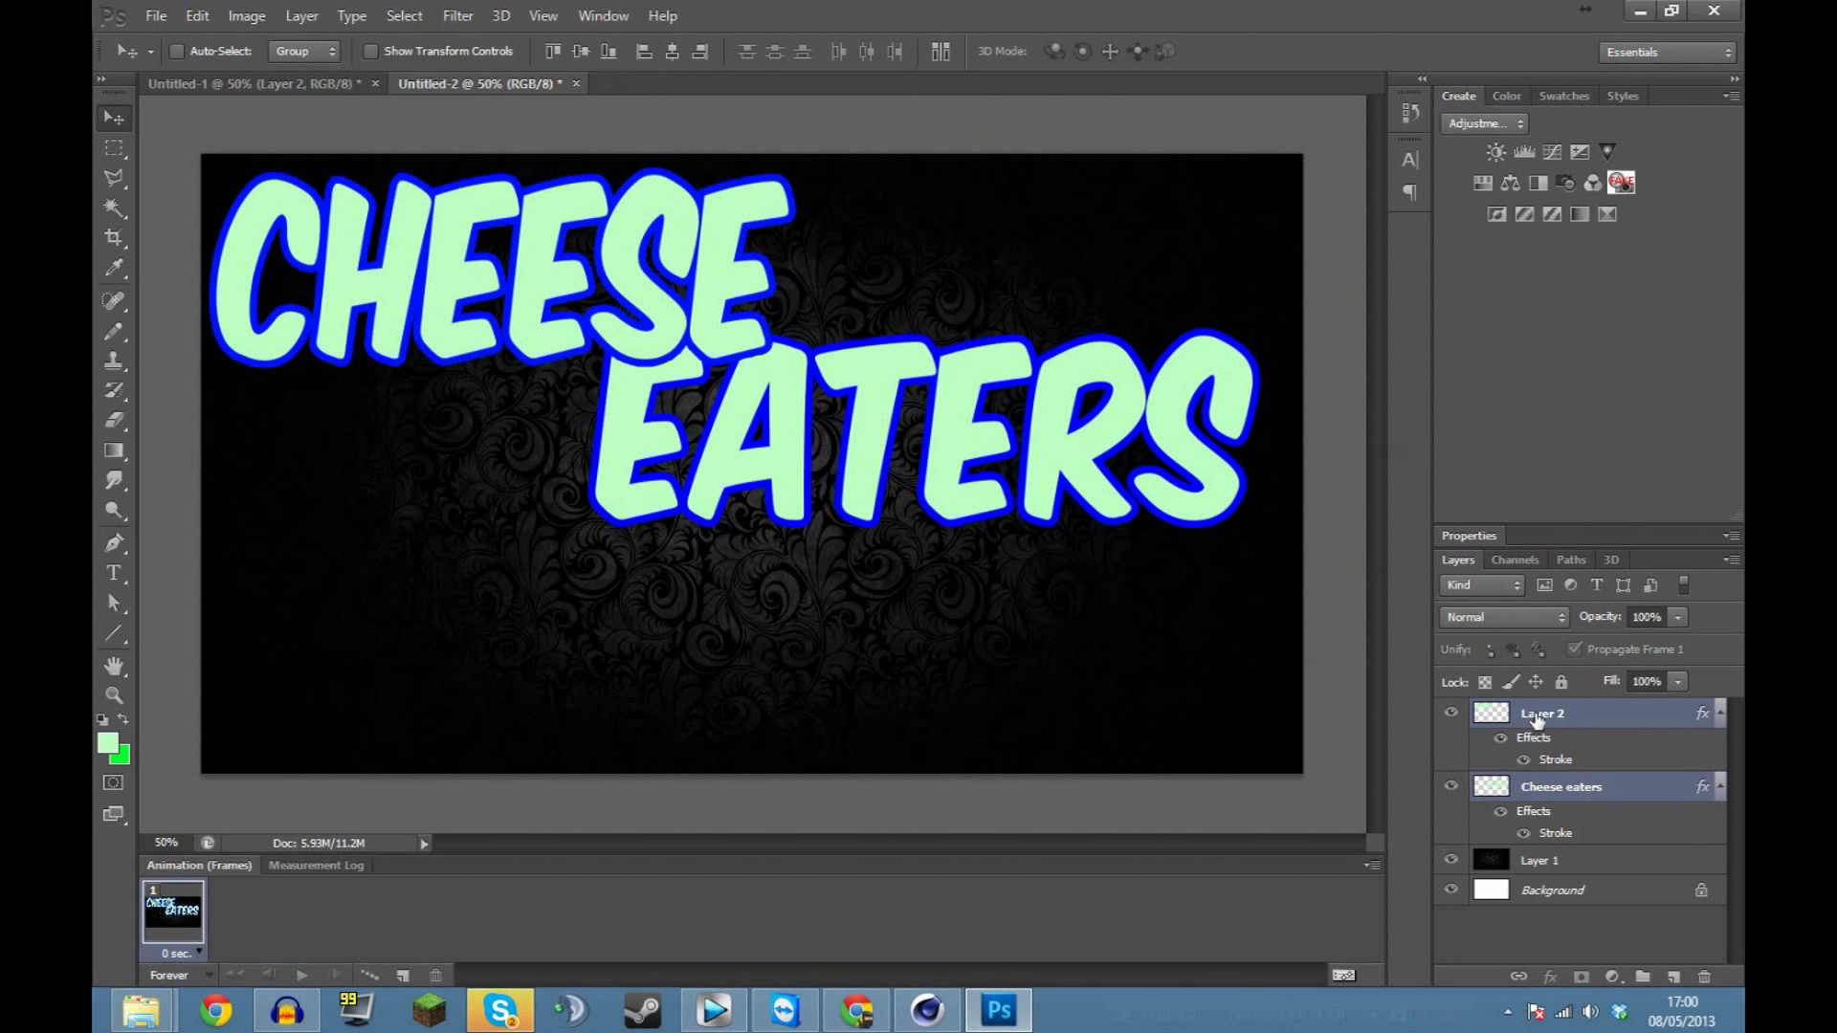
{"action": "right_click", "coordinate": [1536, 721]}
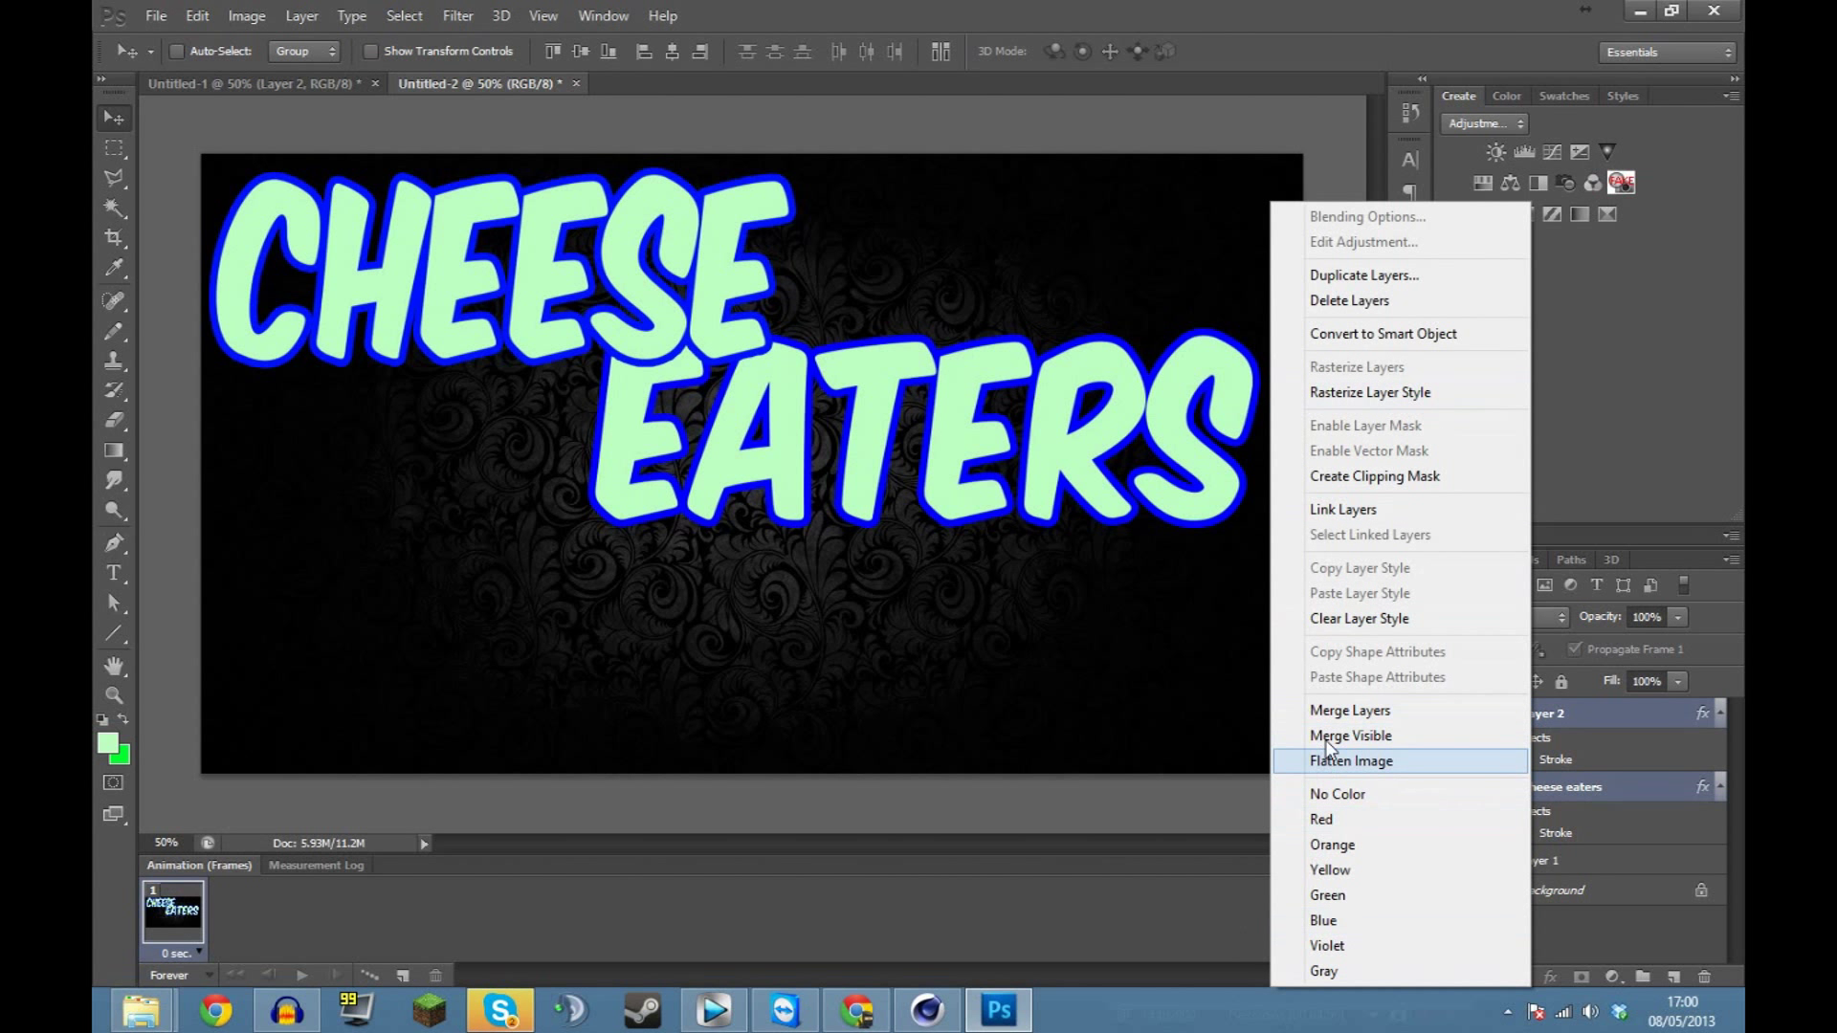
{"action": "left_click", "coordinate": [1332, 714]}
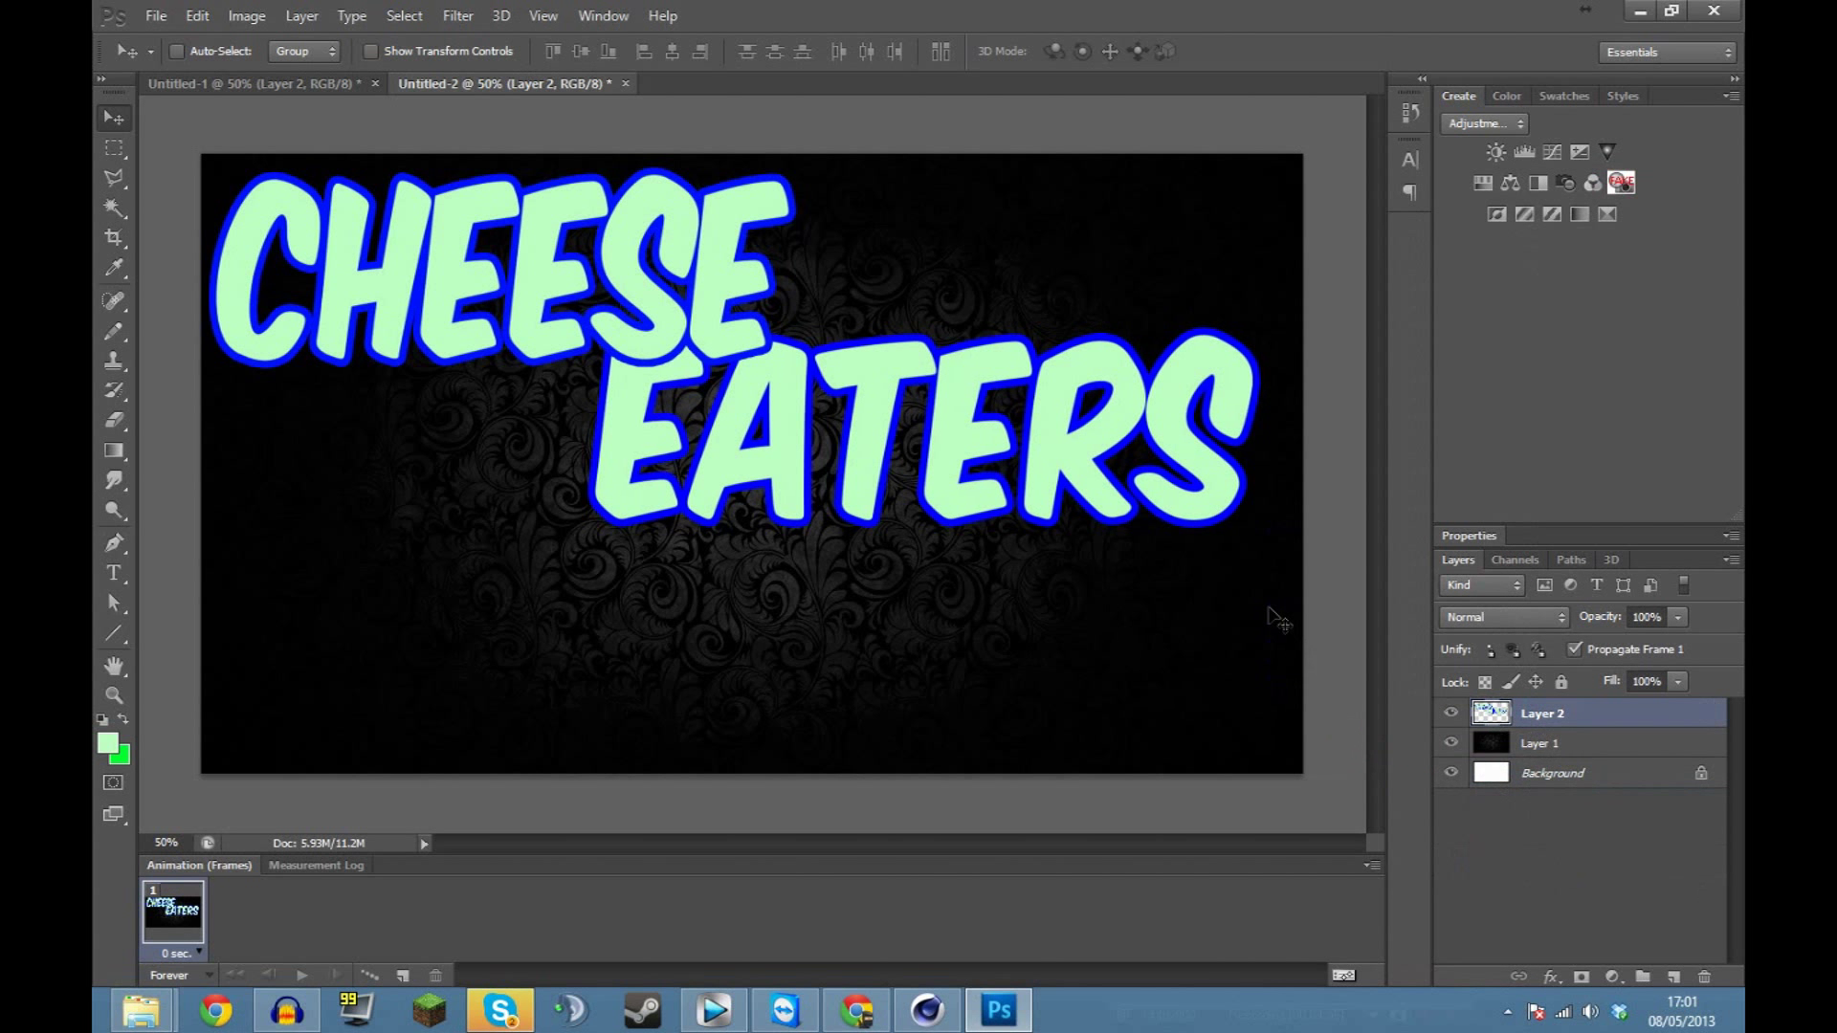
{"action": "left_click_drag", "start_coordinate": [613, 307], "coordinate": [637, 391]}
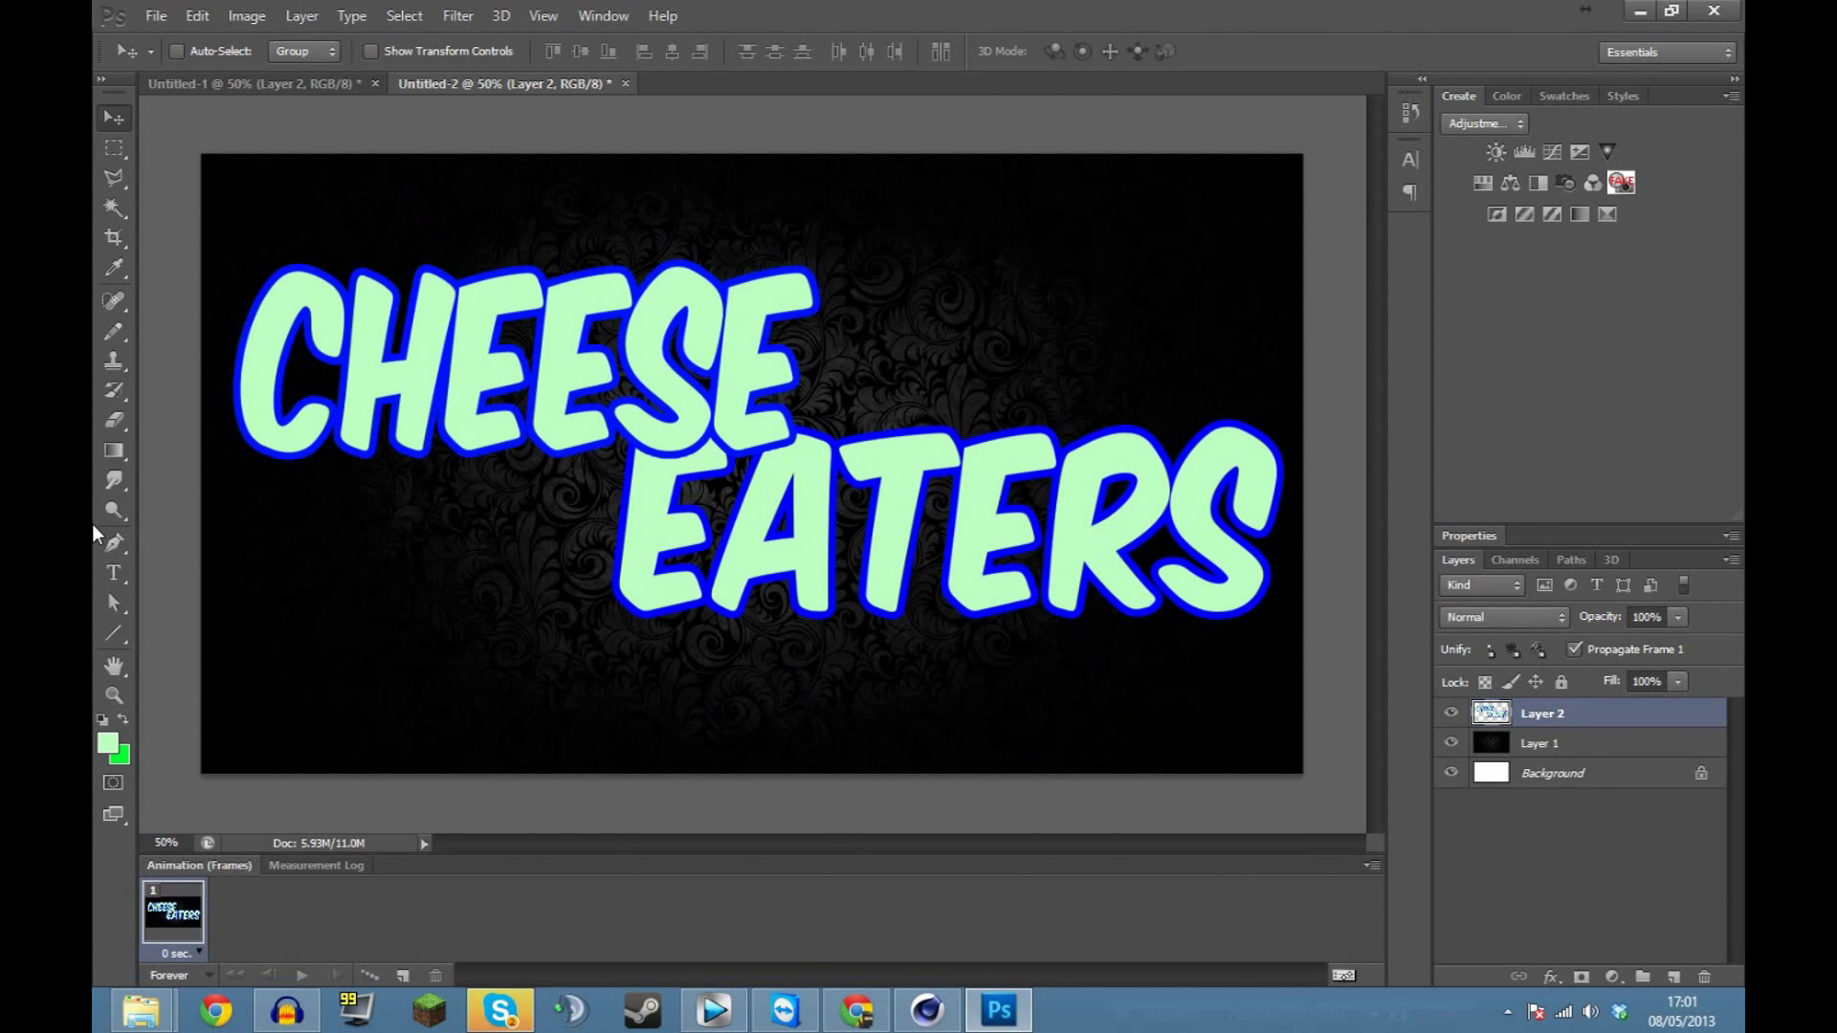
Select the light green fill of every letter in CHEESE EATERS with the Magic Wand at tolerance 32.
{"action": "left_click", "coordinate": [115, 209]}
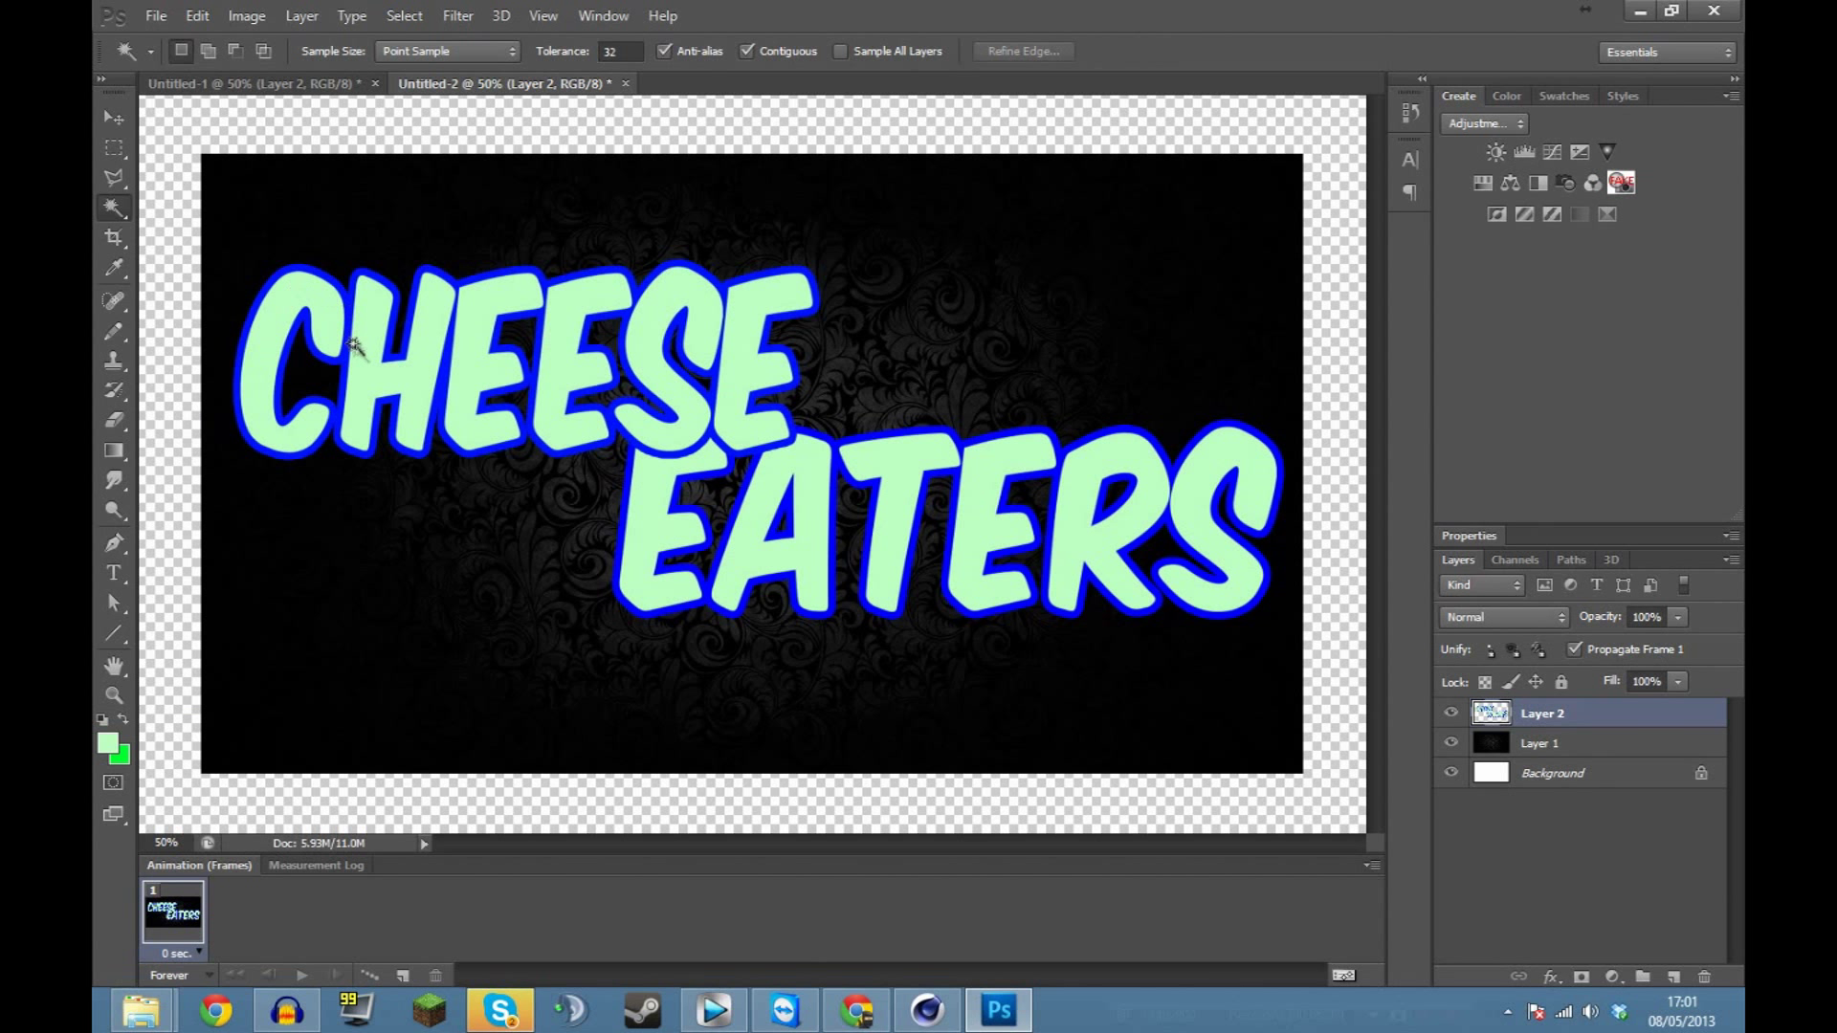
{"action": "left_click", "coordinate": [362, 357]}
{"action": "left_click", "coordinate": [497, 316], "text": "shift"}
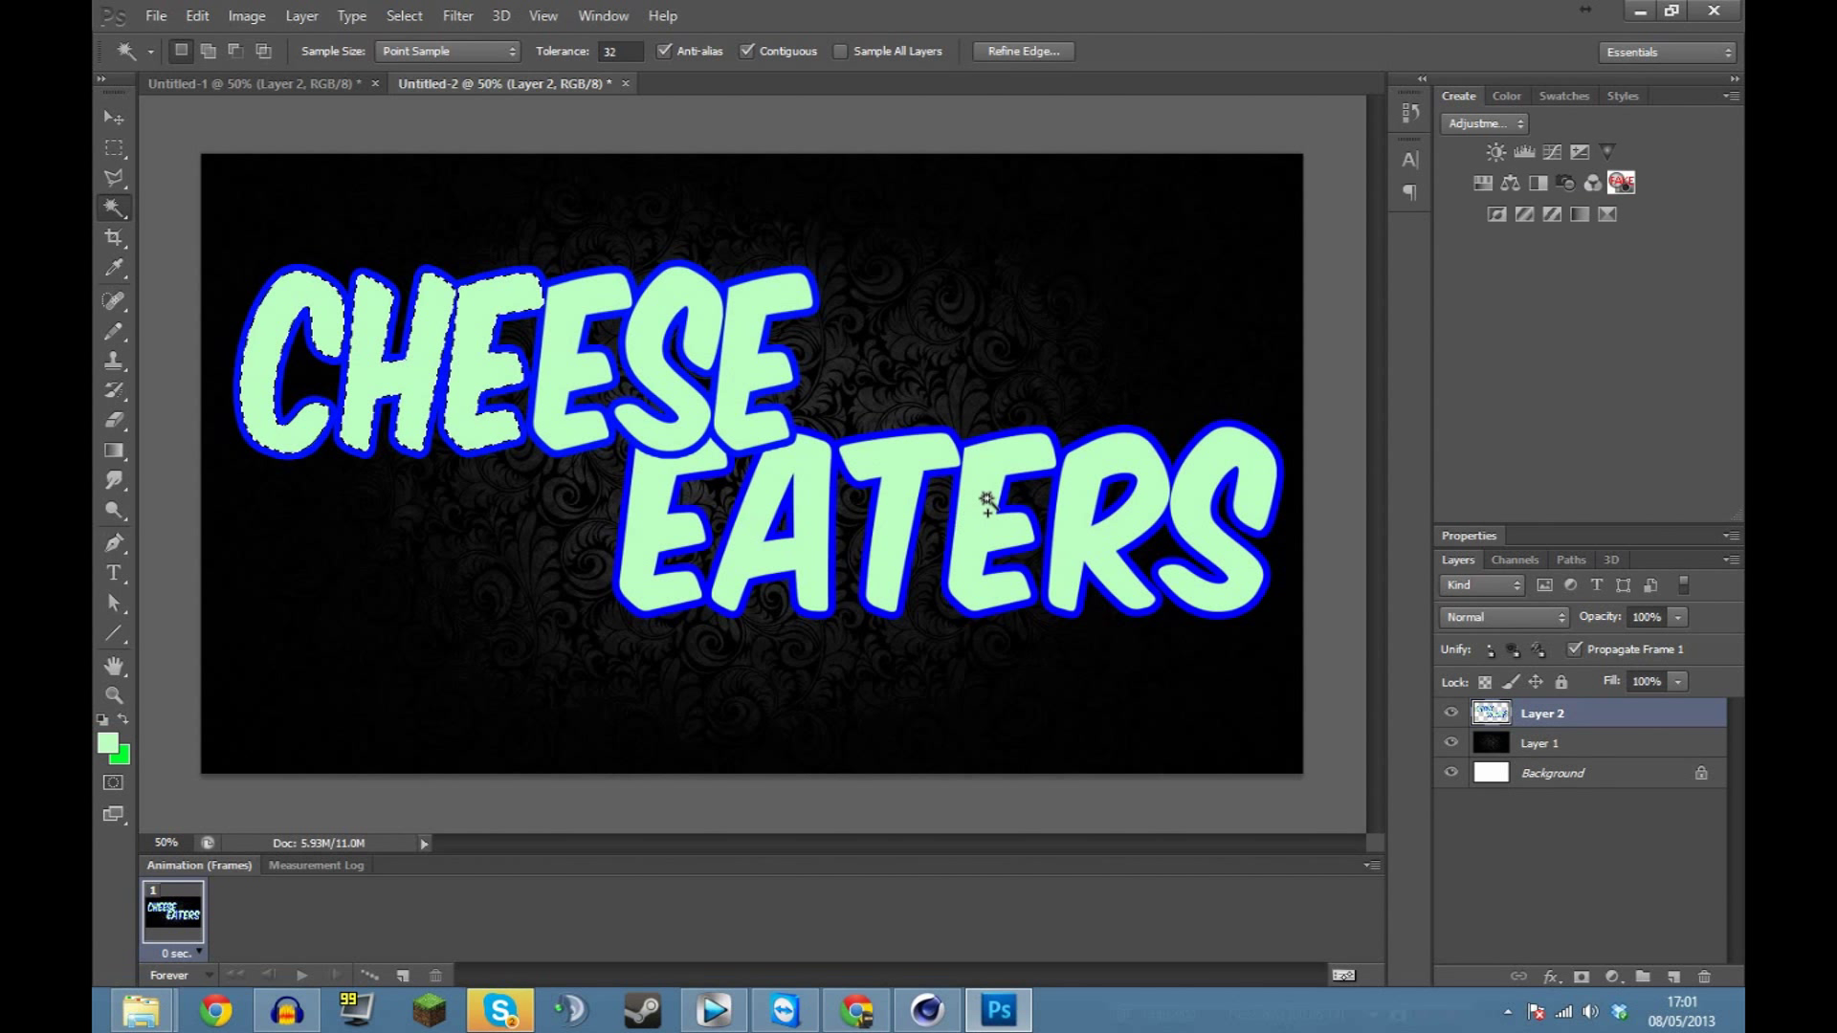
{"action": "left_click", "coordinate": [1195, 510]}
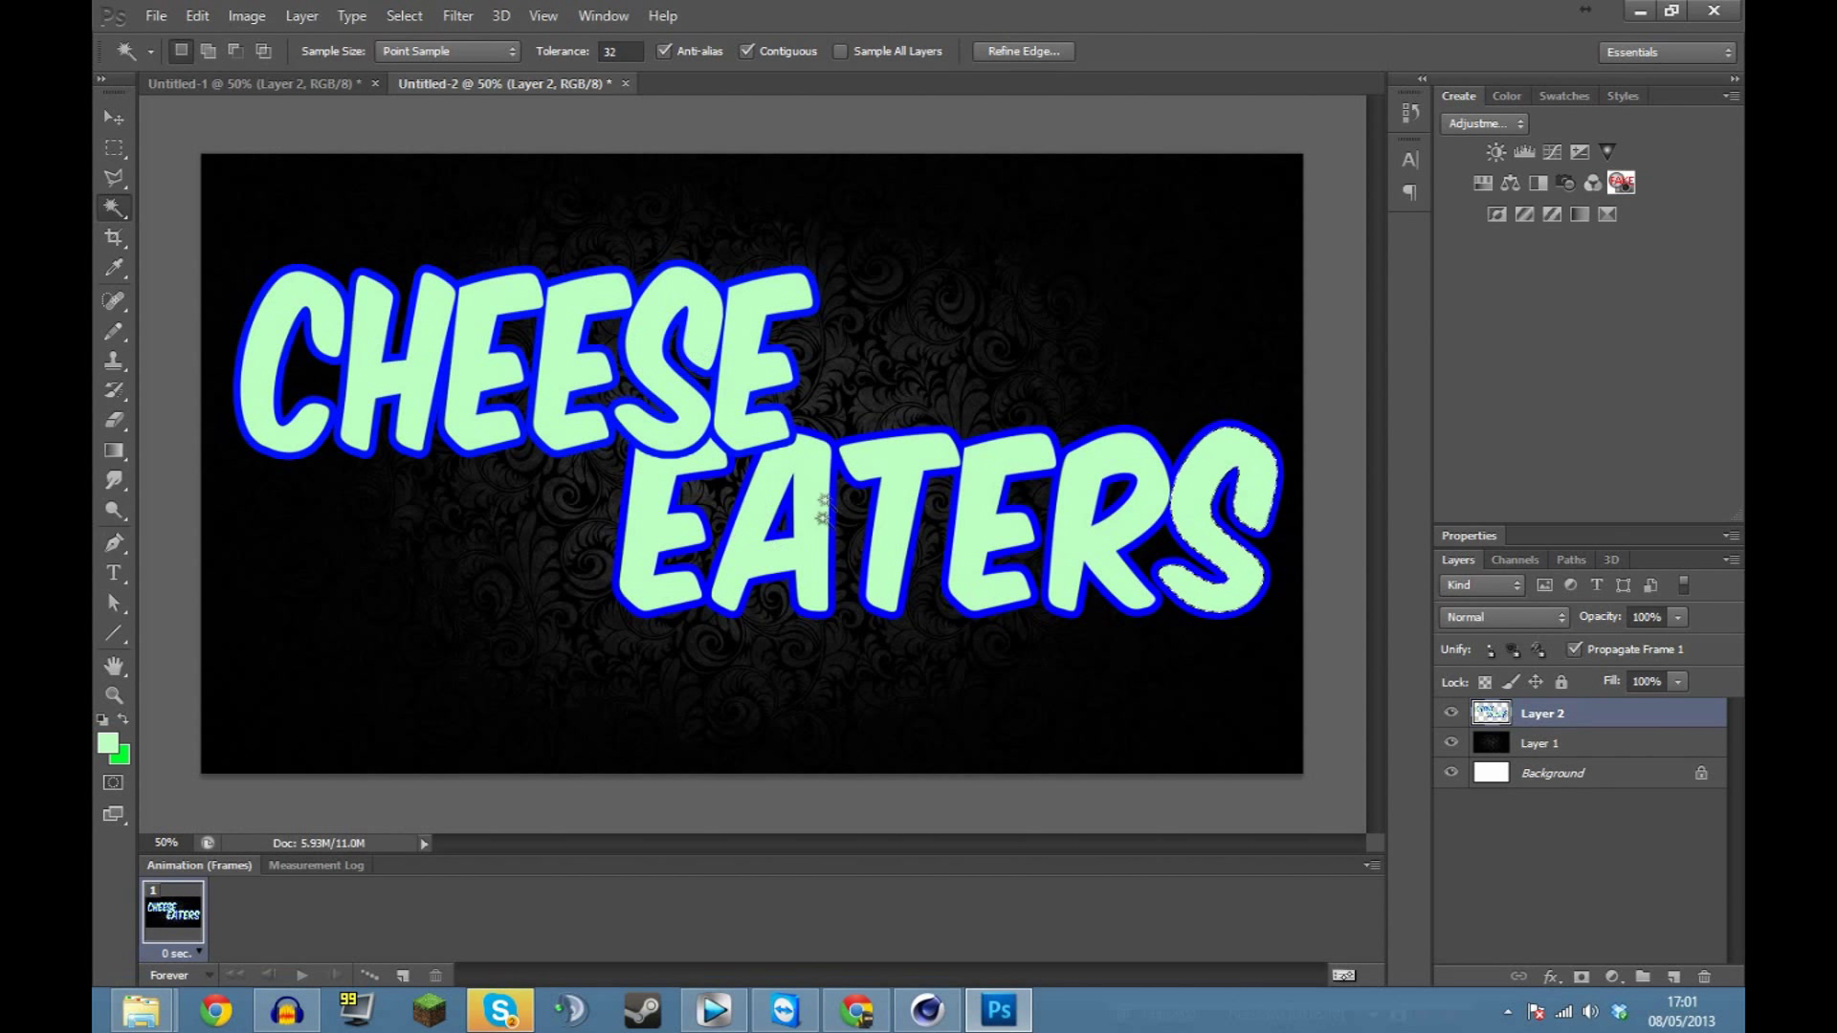
{"action": "left_click", "coordinate": [263, 352]}
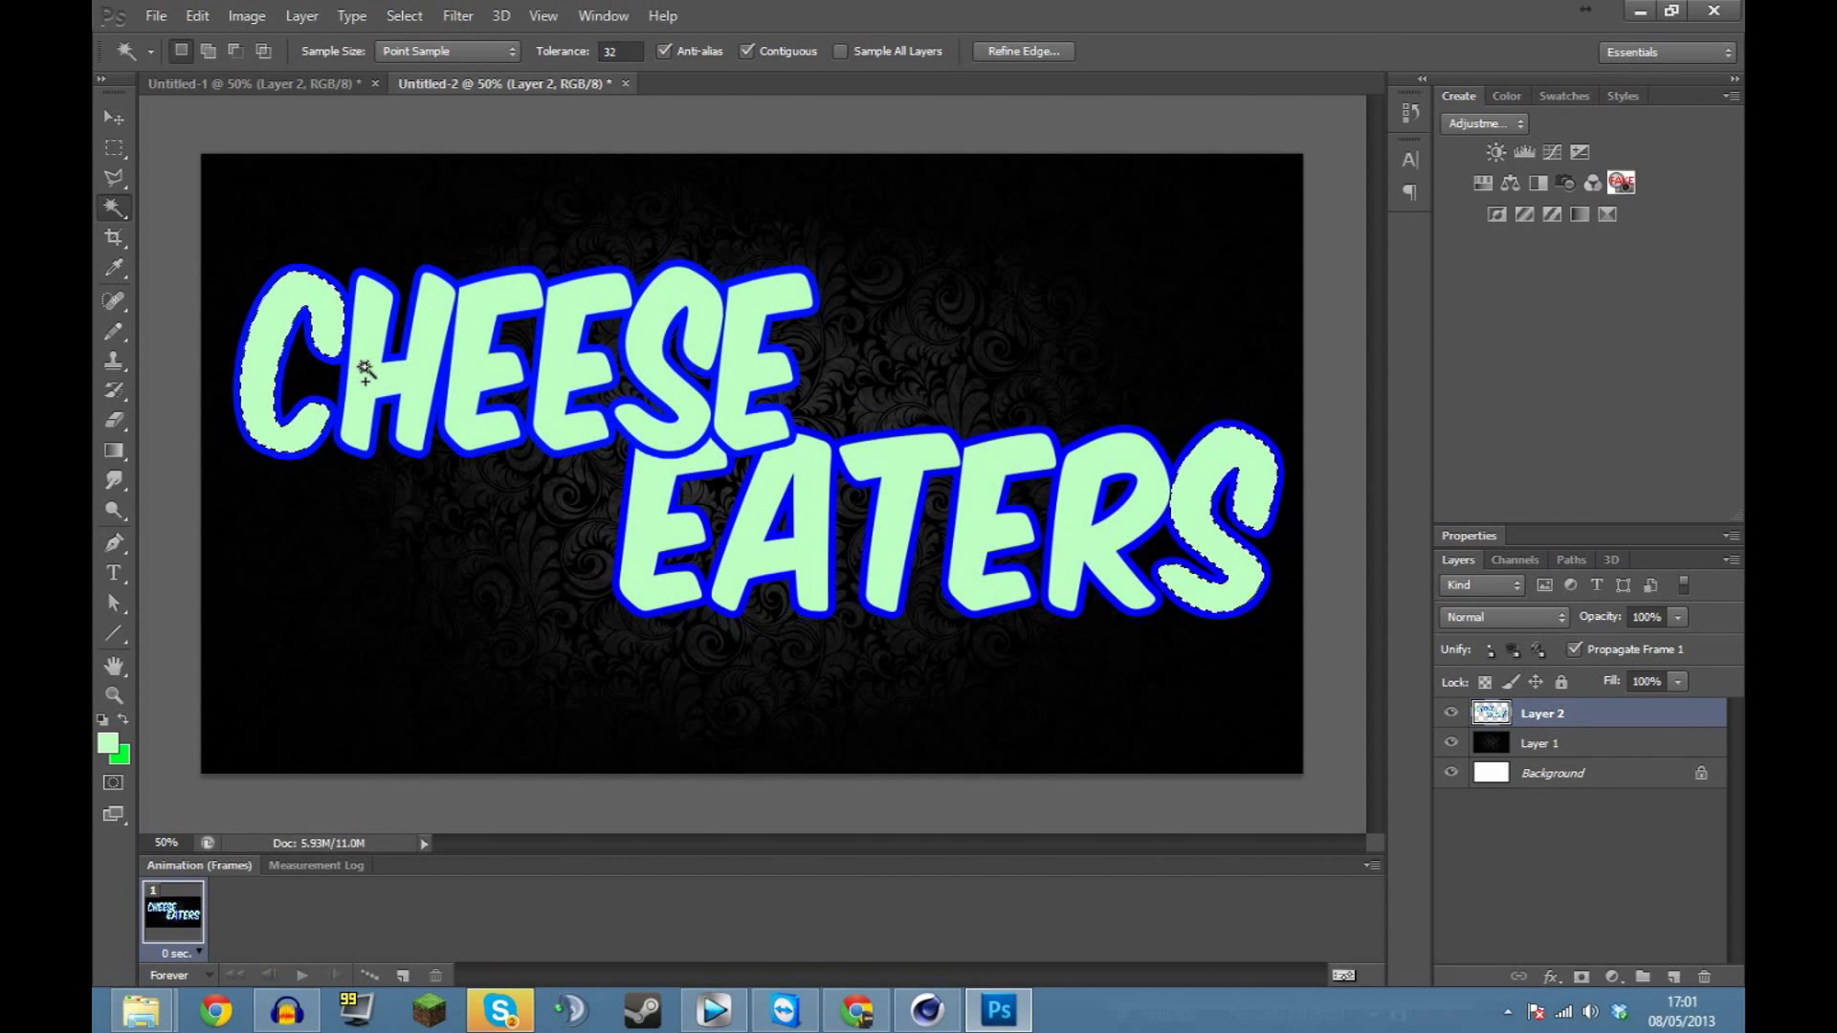
{"action": "left_click", "coordinate": [555, 353], "text": "shift"}
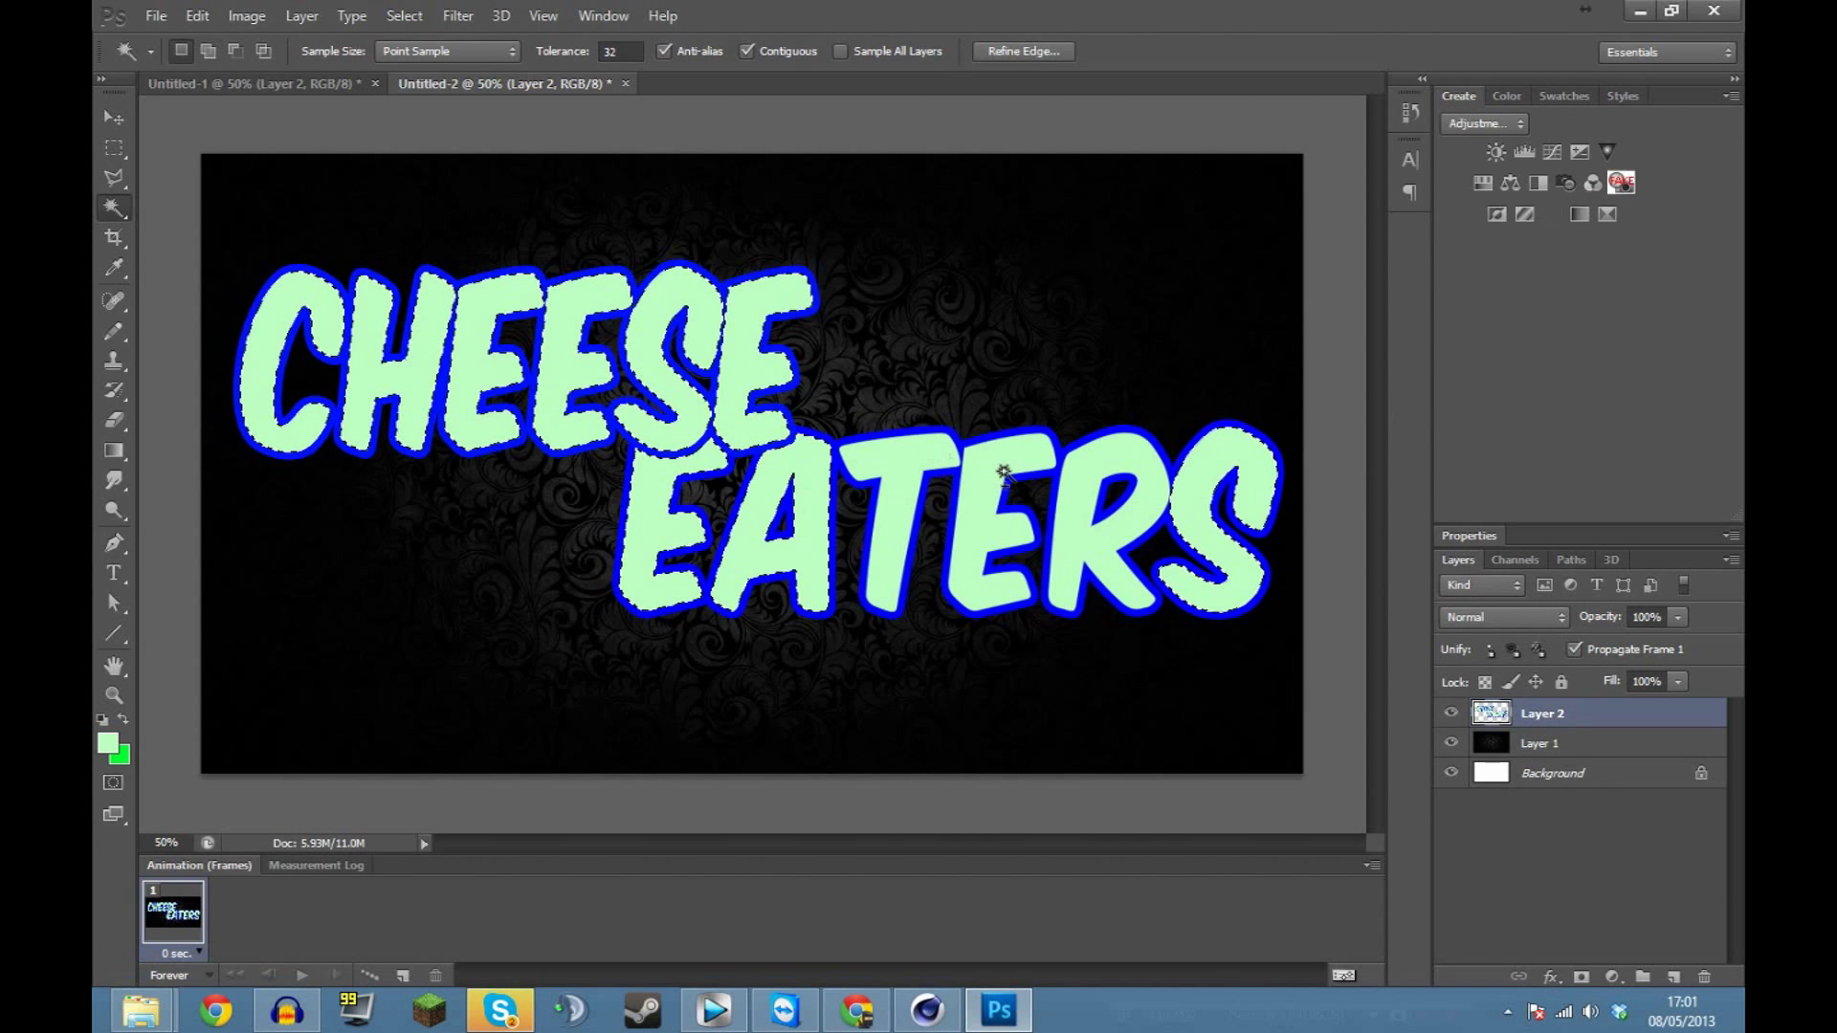
{"action": "left_click", "coordinate": [1073, 485], "text": "shift"}
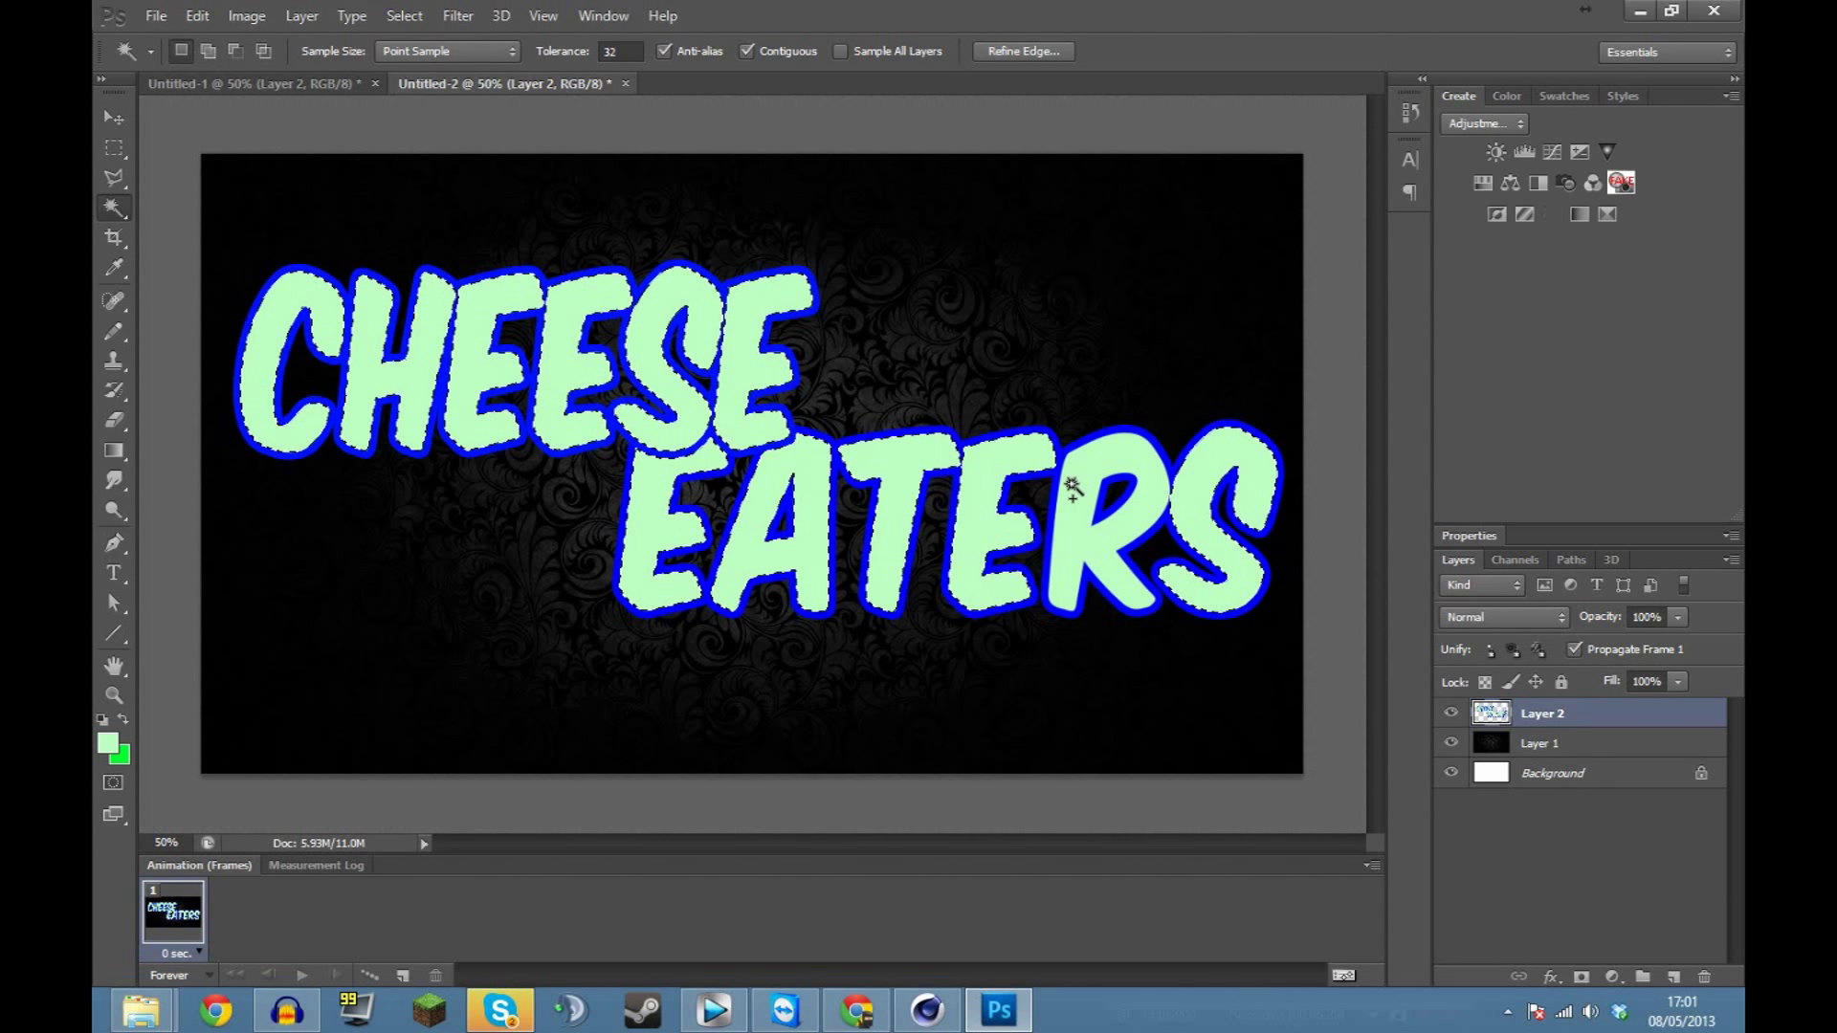
{"action": "left_click", "coordinate": [1073, 544], "text": "shift"}
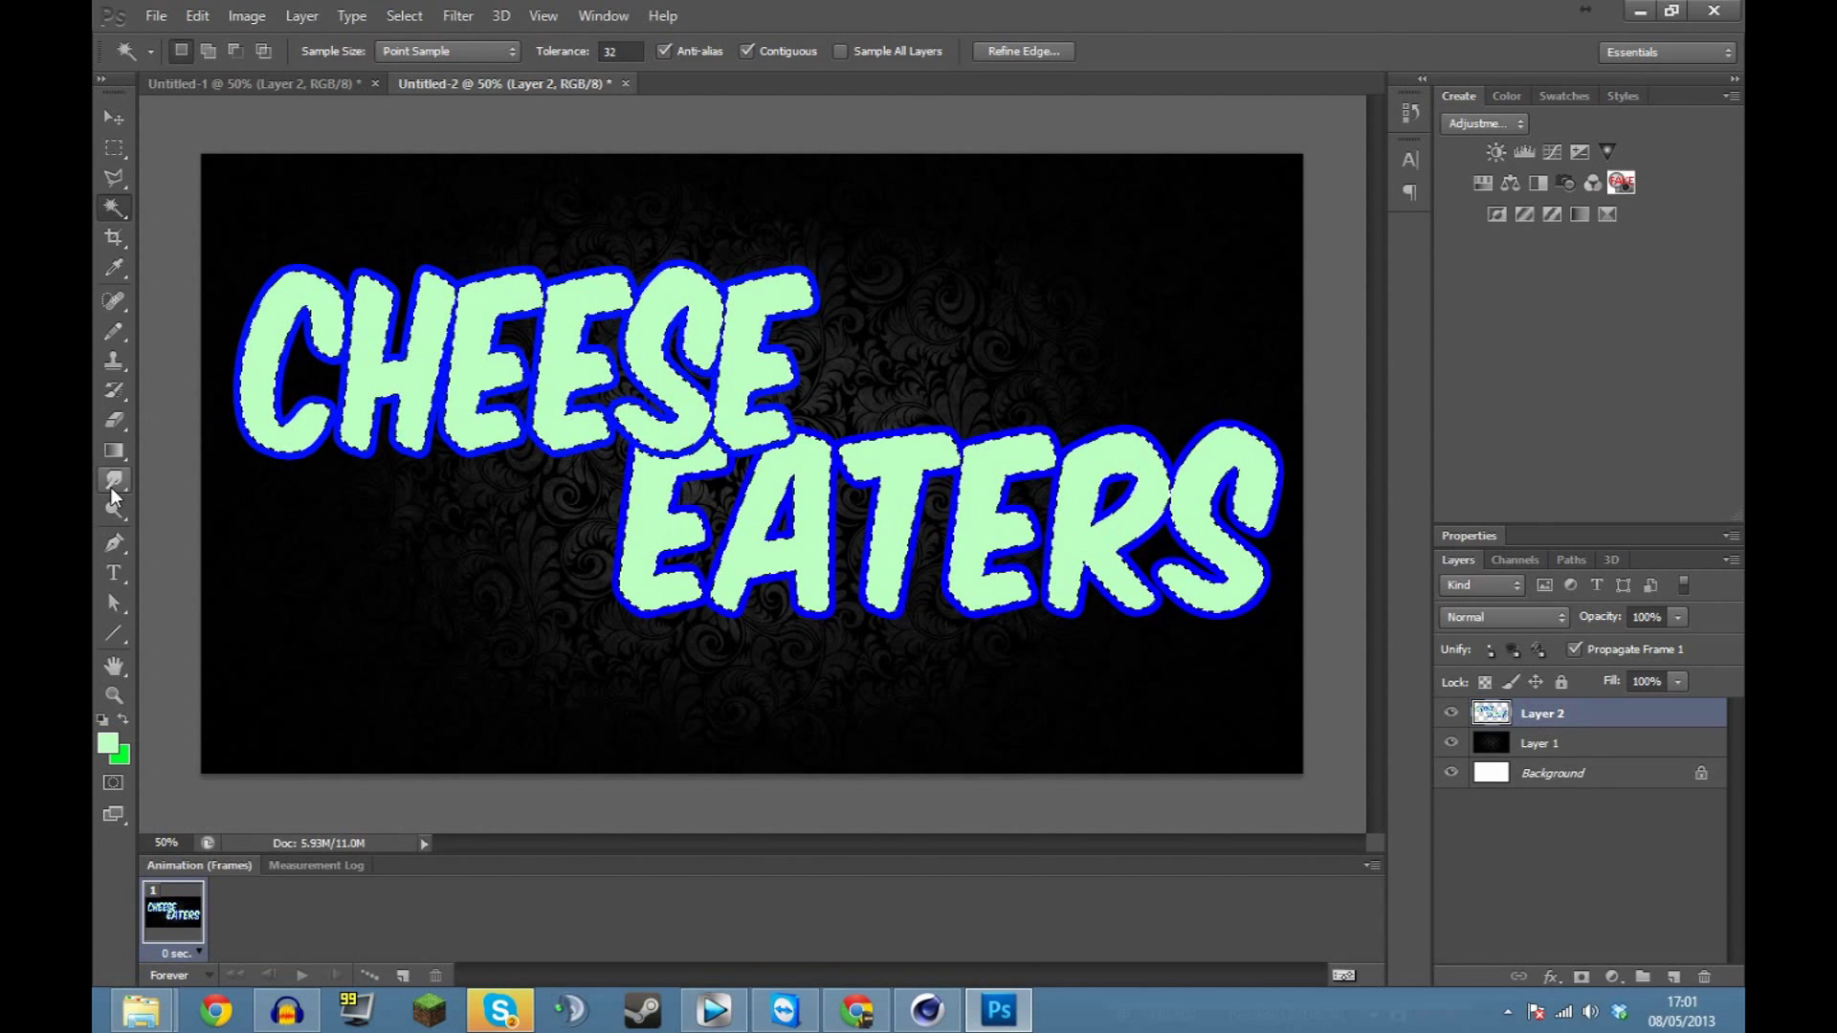
Choose the Gradient tool and set the foreground color to orange ff9000.
{"action": "left_click", "coordinate": [107, 455]}
{"action": "right_click", "coordinate": [106, 455]}
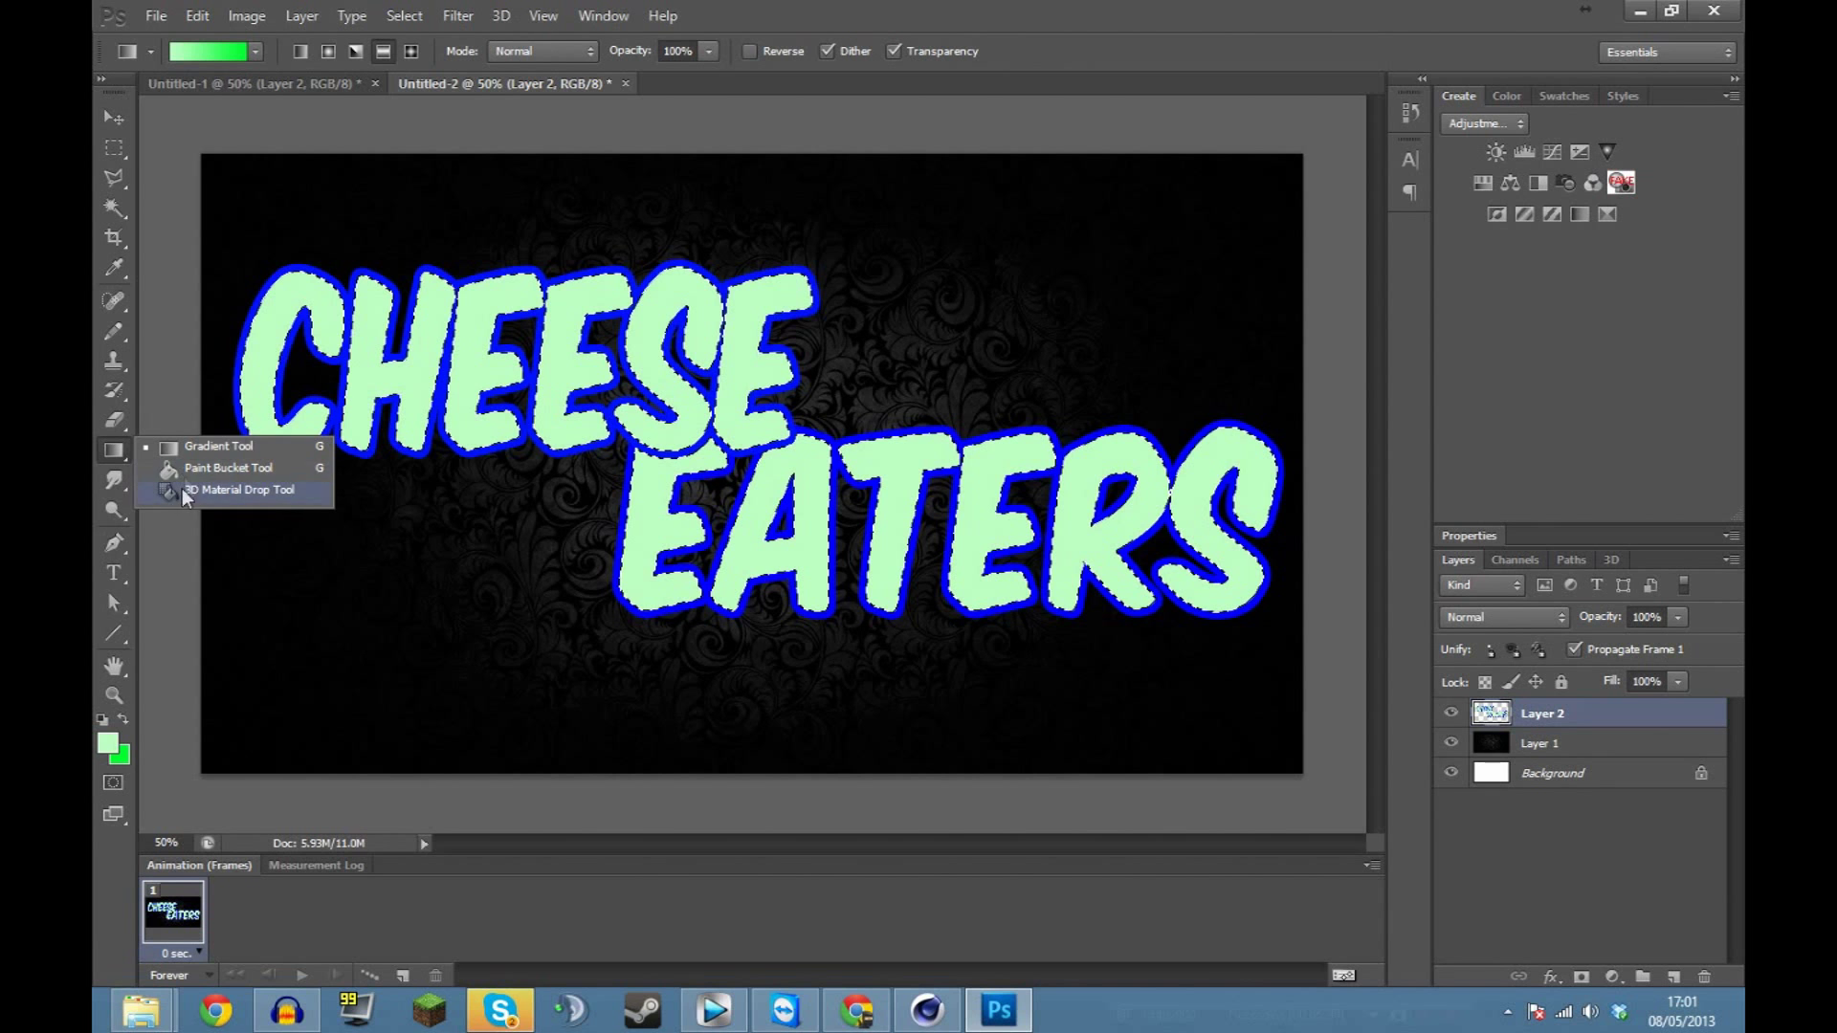
{"action": "left_click", "coordinate": [187, 446]}
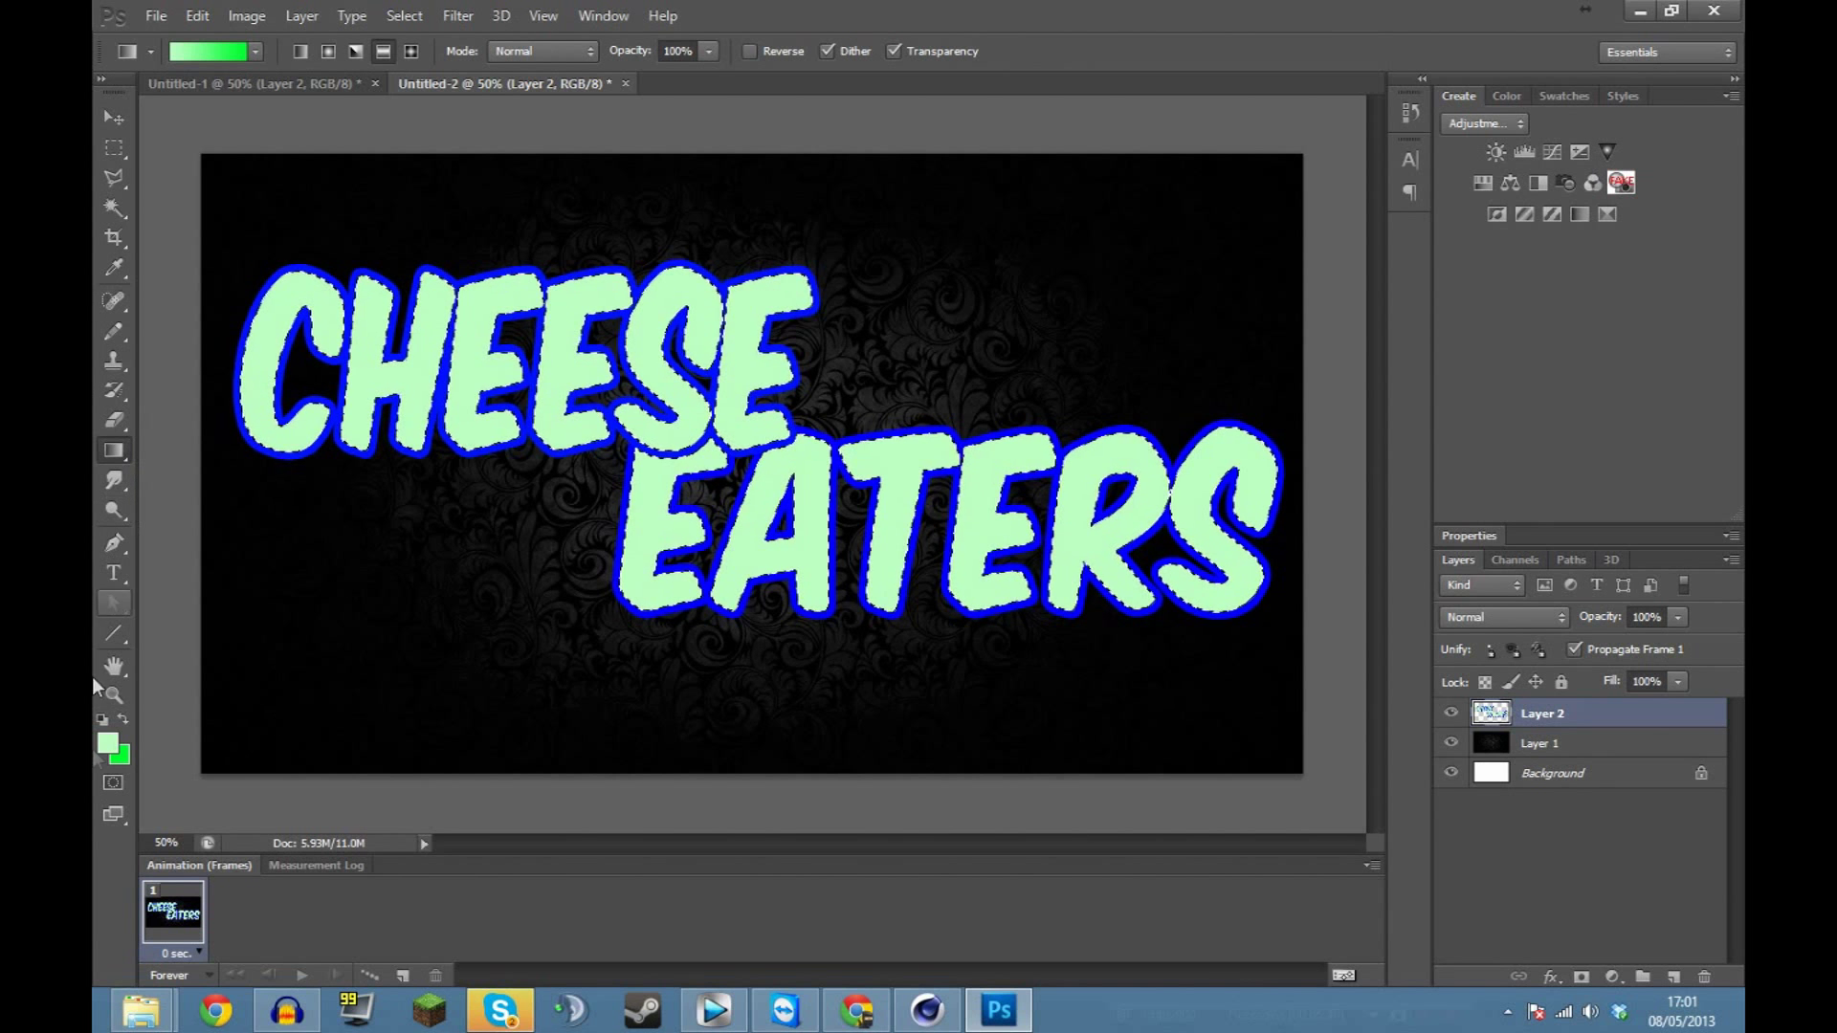
{"action": "left_click", "coordinate": [105, 747]}
{"action": "left_click", "coordinate": [768, 682]}
{"action": "mouse_move", "coordinate": [769, 681]}
{"action": "left_mouse_down"}
{"action": "mouse_move", "coordinate": [450, 595]}
{"action": "mouse_move", "coordinate": [631, 500]}
{"action": "mouse_move", "coordinate": [777, 510]}
{"action": "left_mouse_up"}
{"action": "mouse_move", "coordinate": [809, 736]}
{"action": "left_mouse_down"}
{"action": "mouse_move", "coordinate": [826, 744]}
{"action": "mouse_move", "coordinate": [808, 776]}
{"action": "mouse_move", "coordinate": [807, 750]}
{"action": "left_mouse_up"}
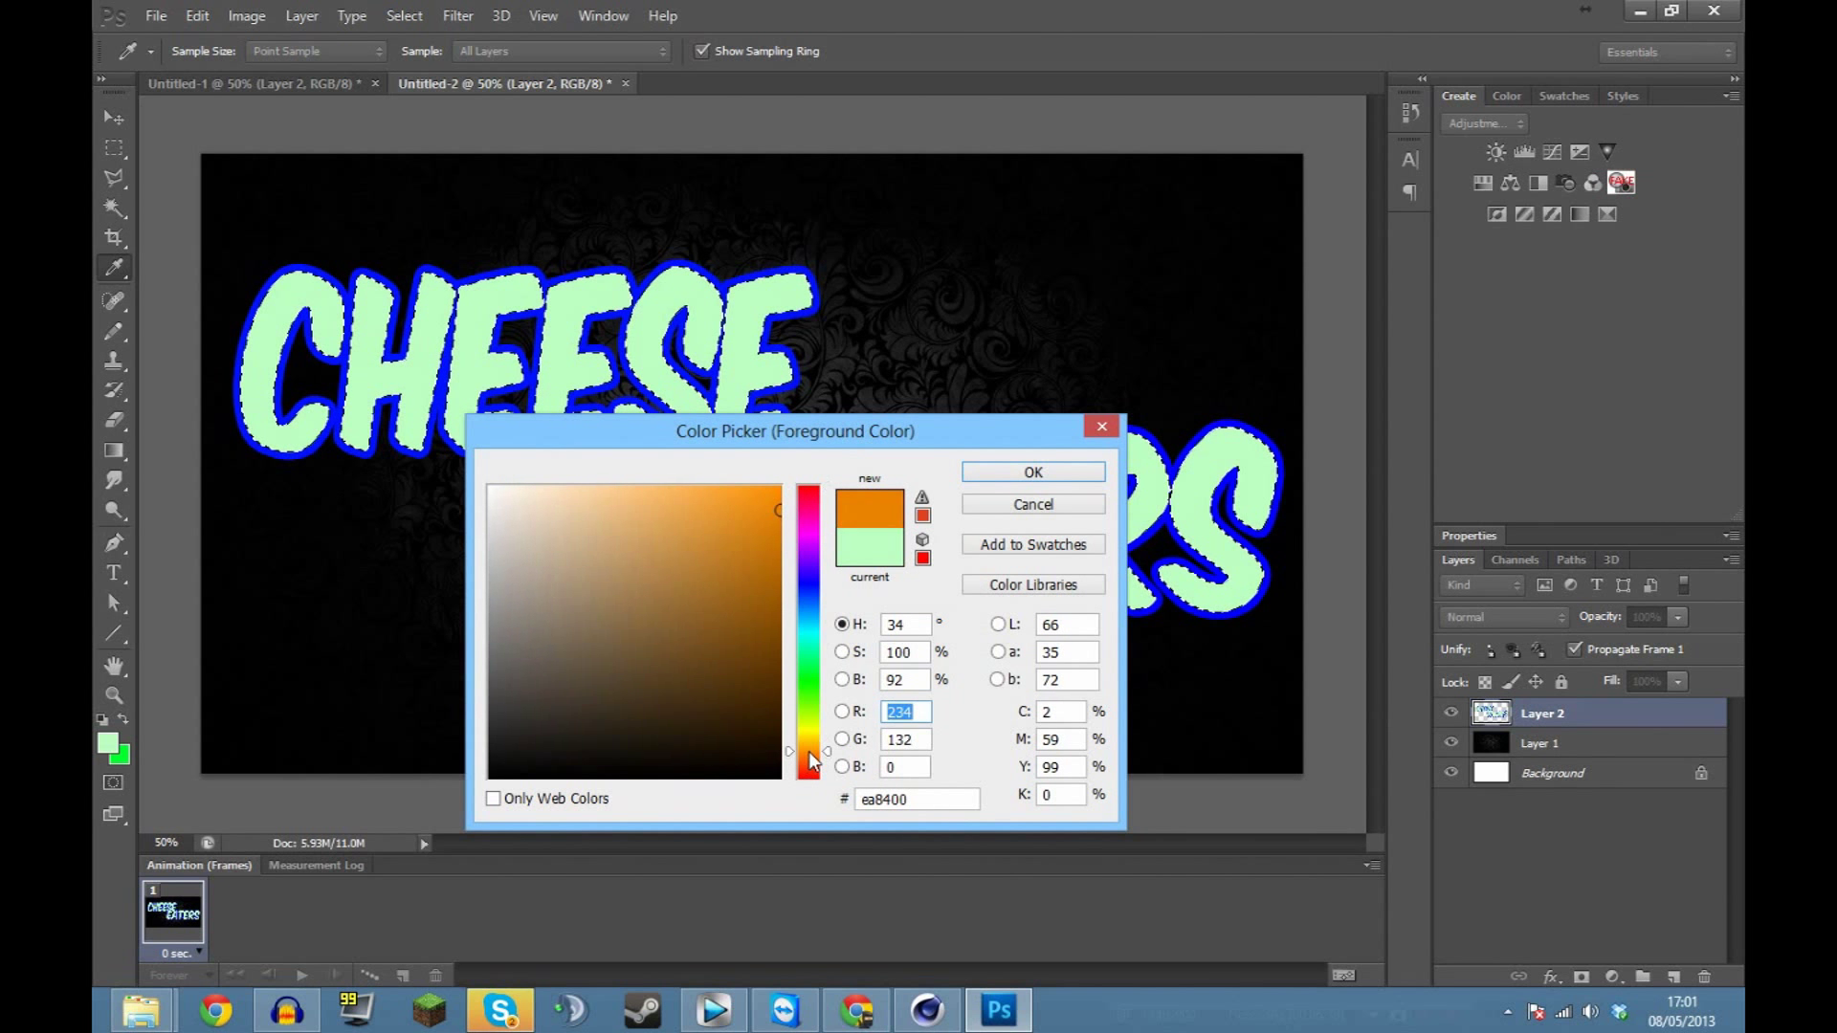
{"action": "left_click", "coordinate": [1017, 472]}
{"action": "key", "text": "g"}
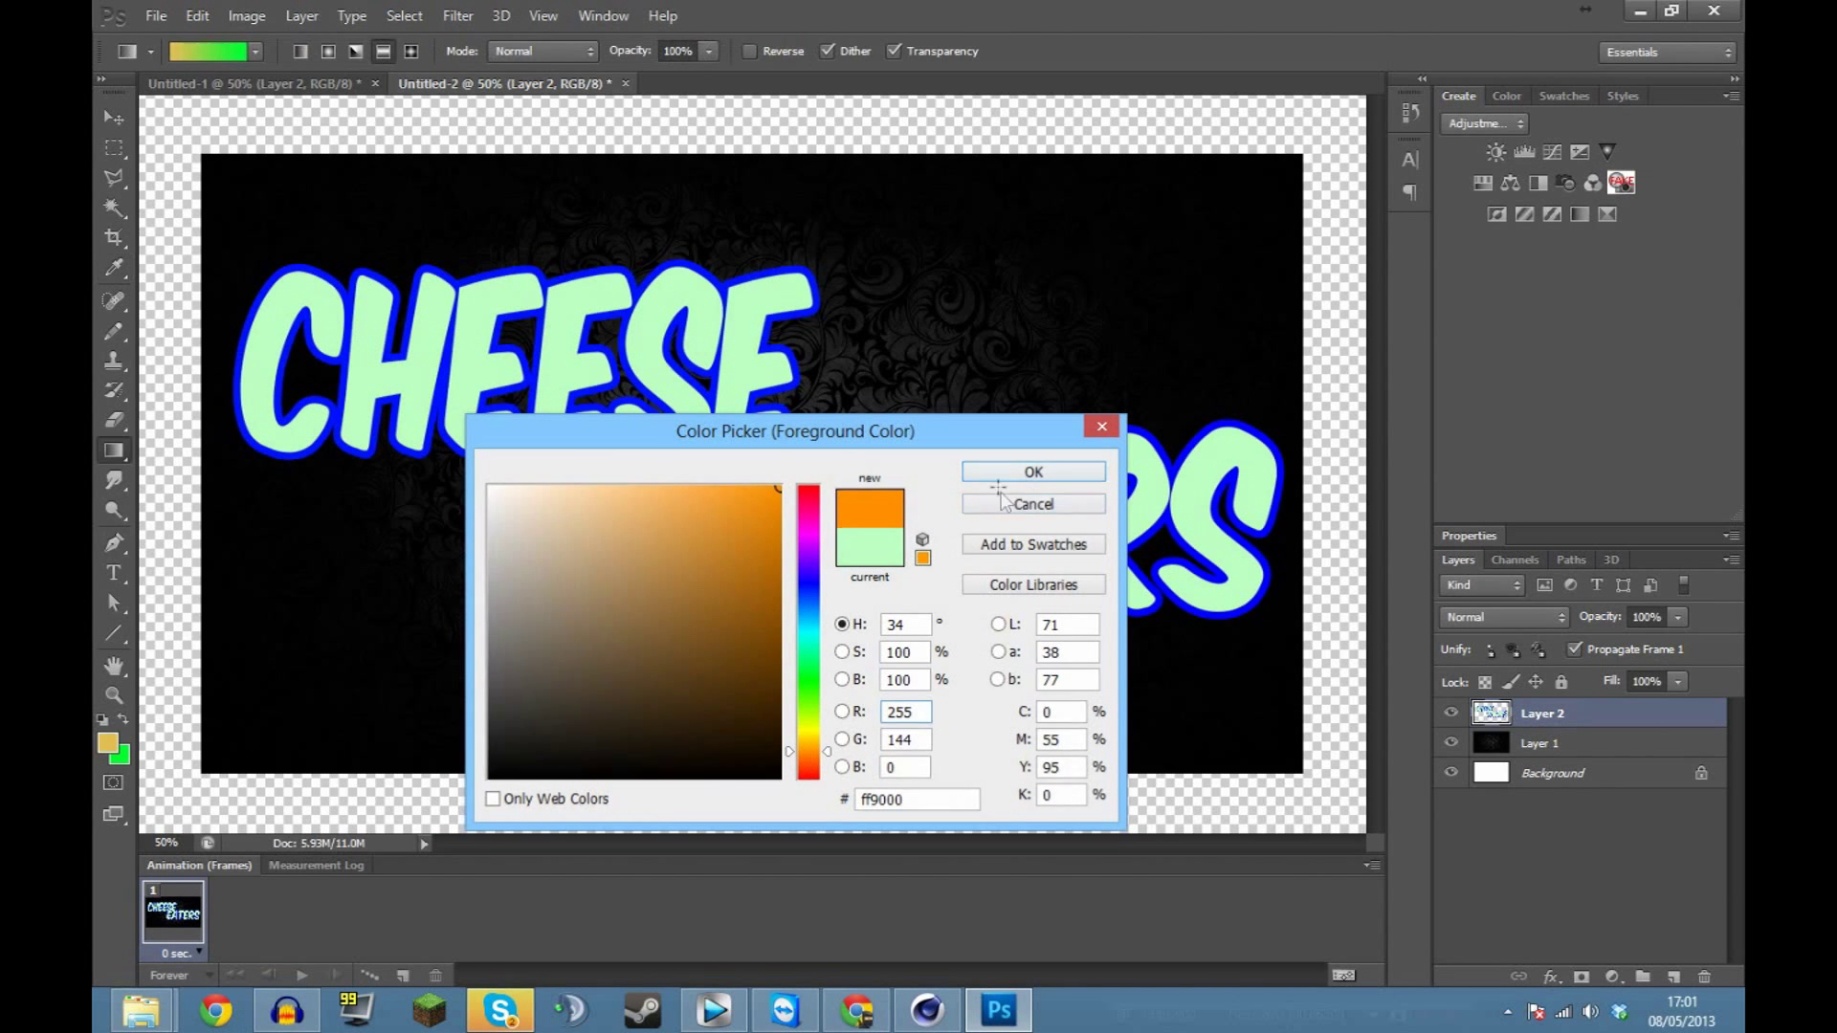
Set the background color to yellow fffc00 and choose the Foreground to Background gradient preset.
{"action": "left_click", "coordinate": [121, 756]}
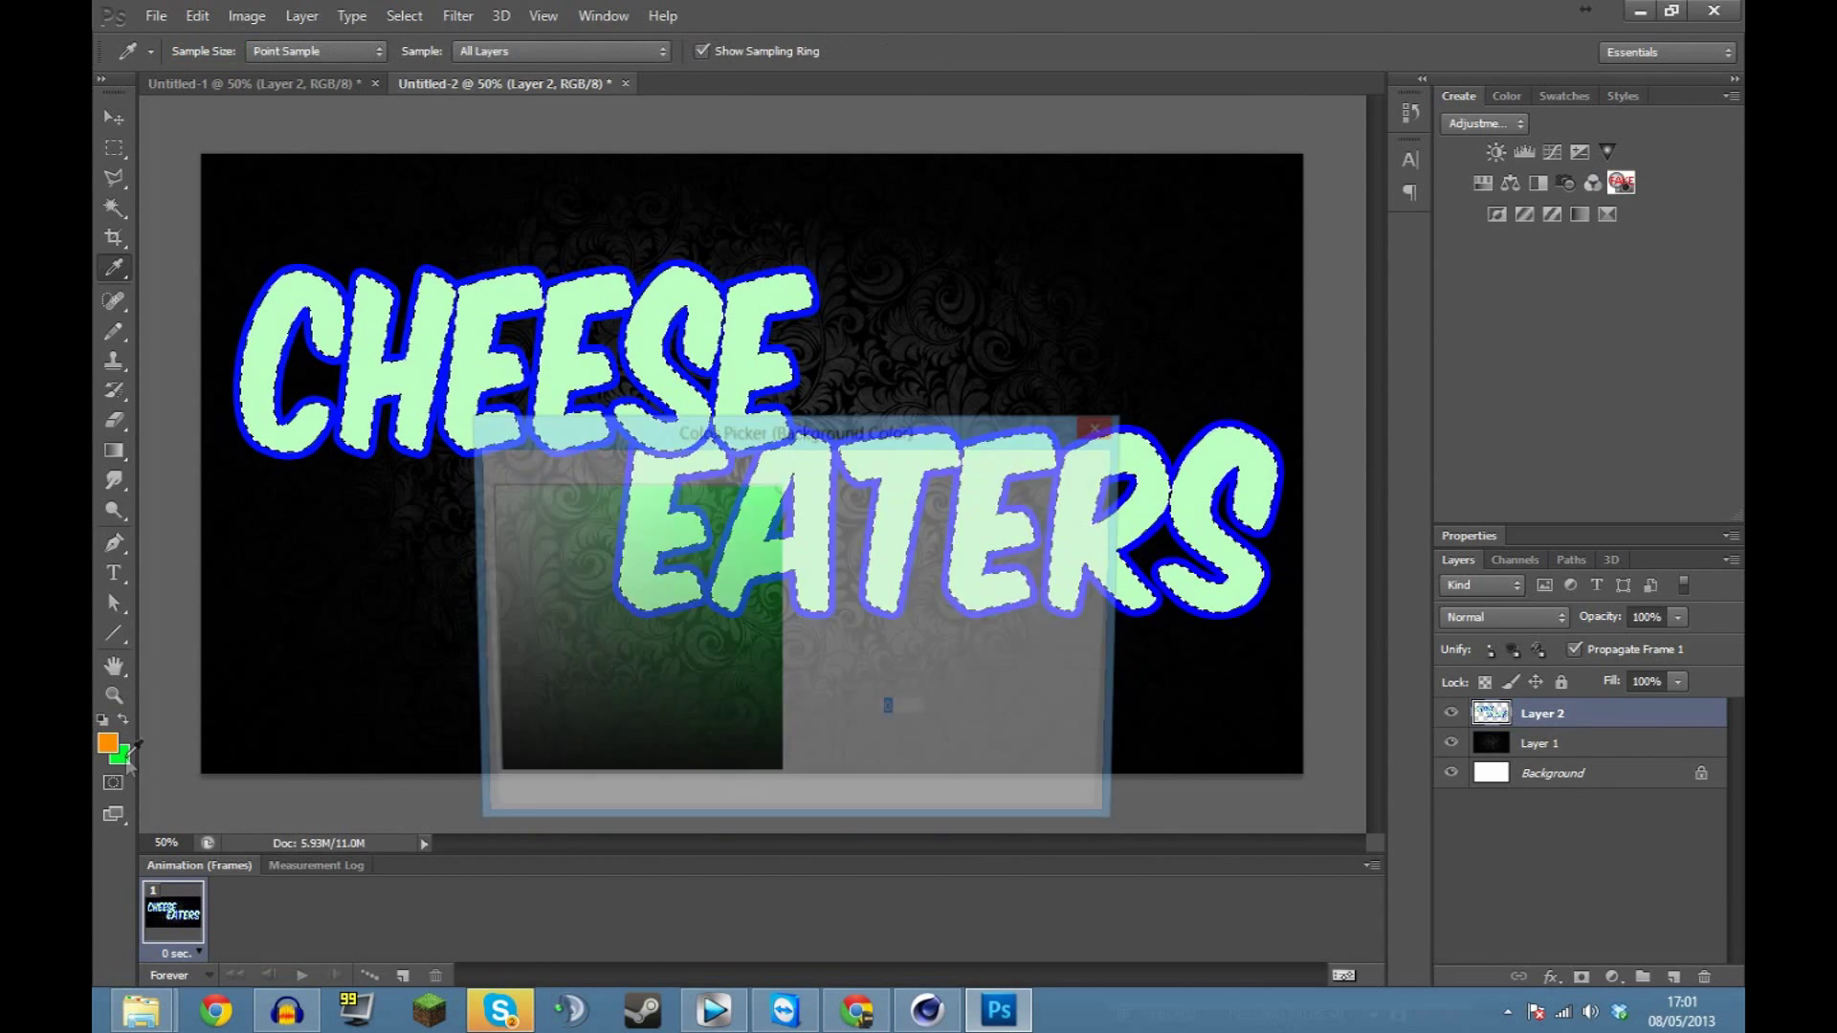
{"action": "left_click_drag", "start_coordinate": [808, 713], "coordinate": [808, 732]}
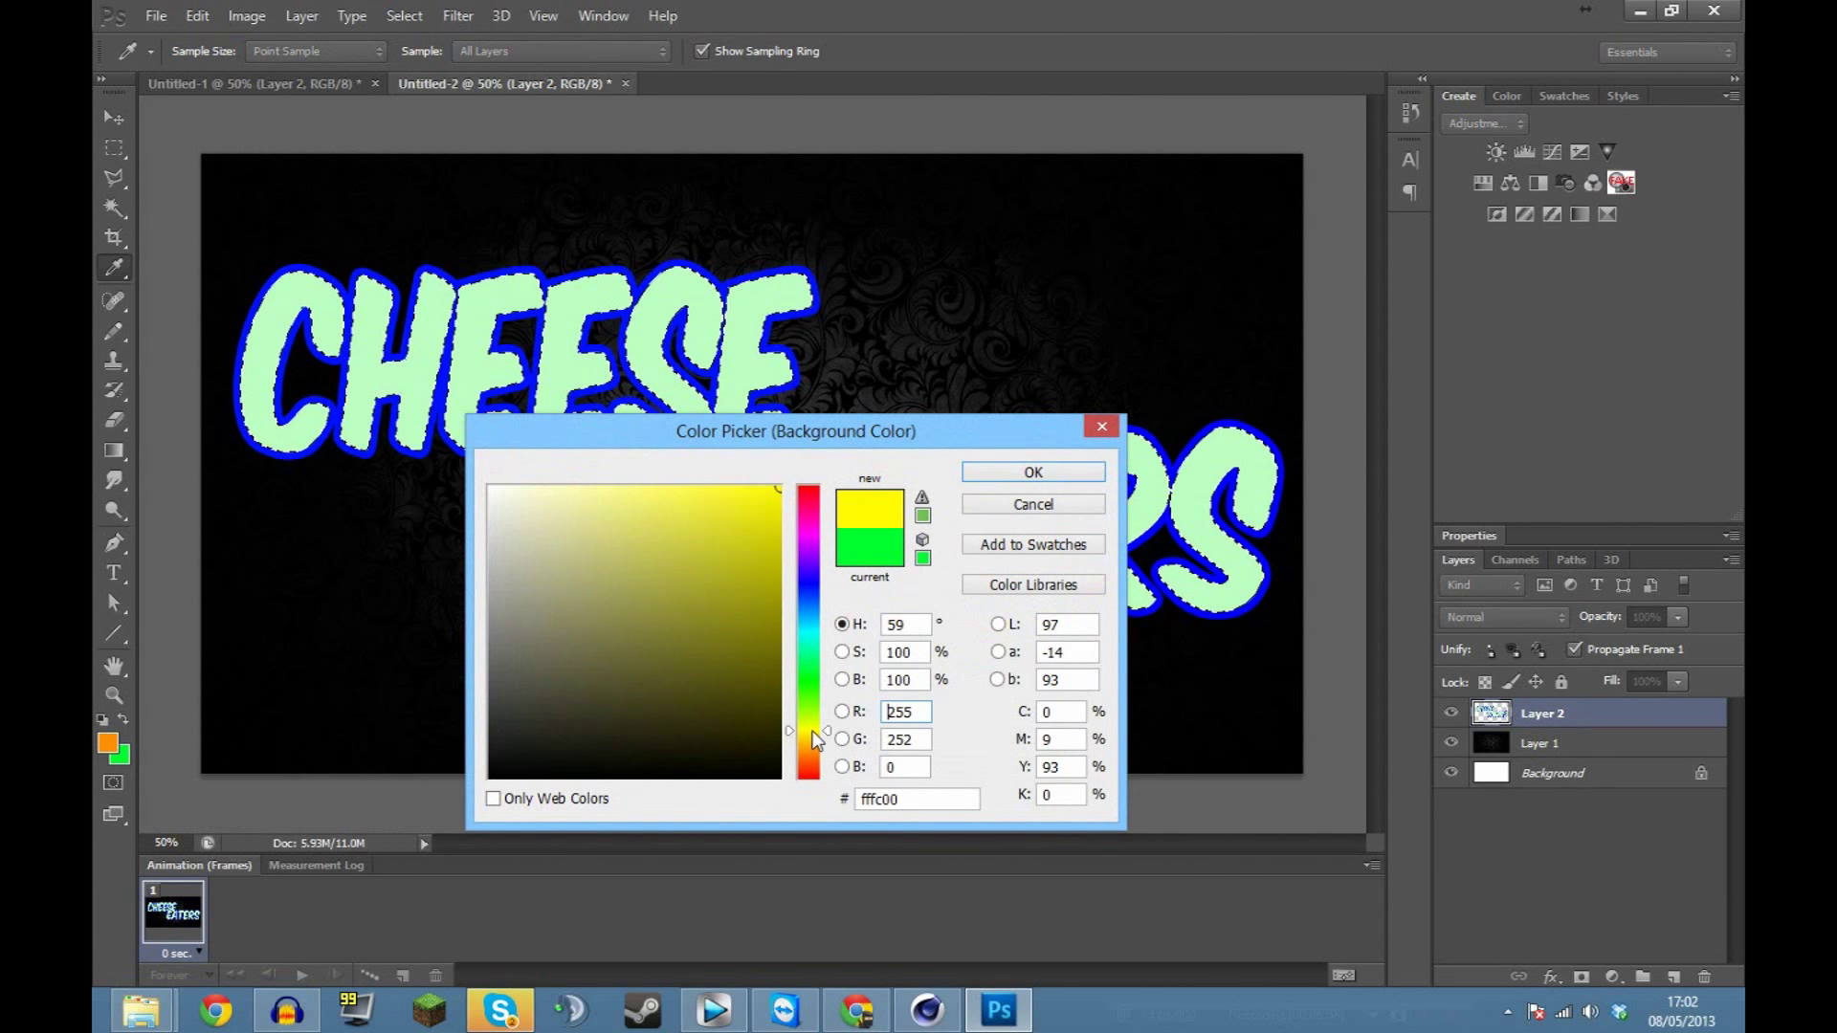
{"action": "left_click", "coordinate": [1012, 473]}
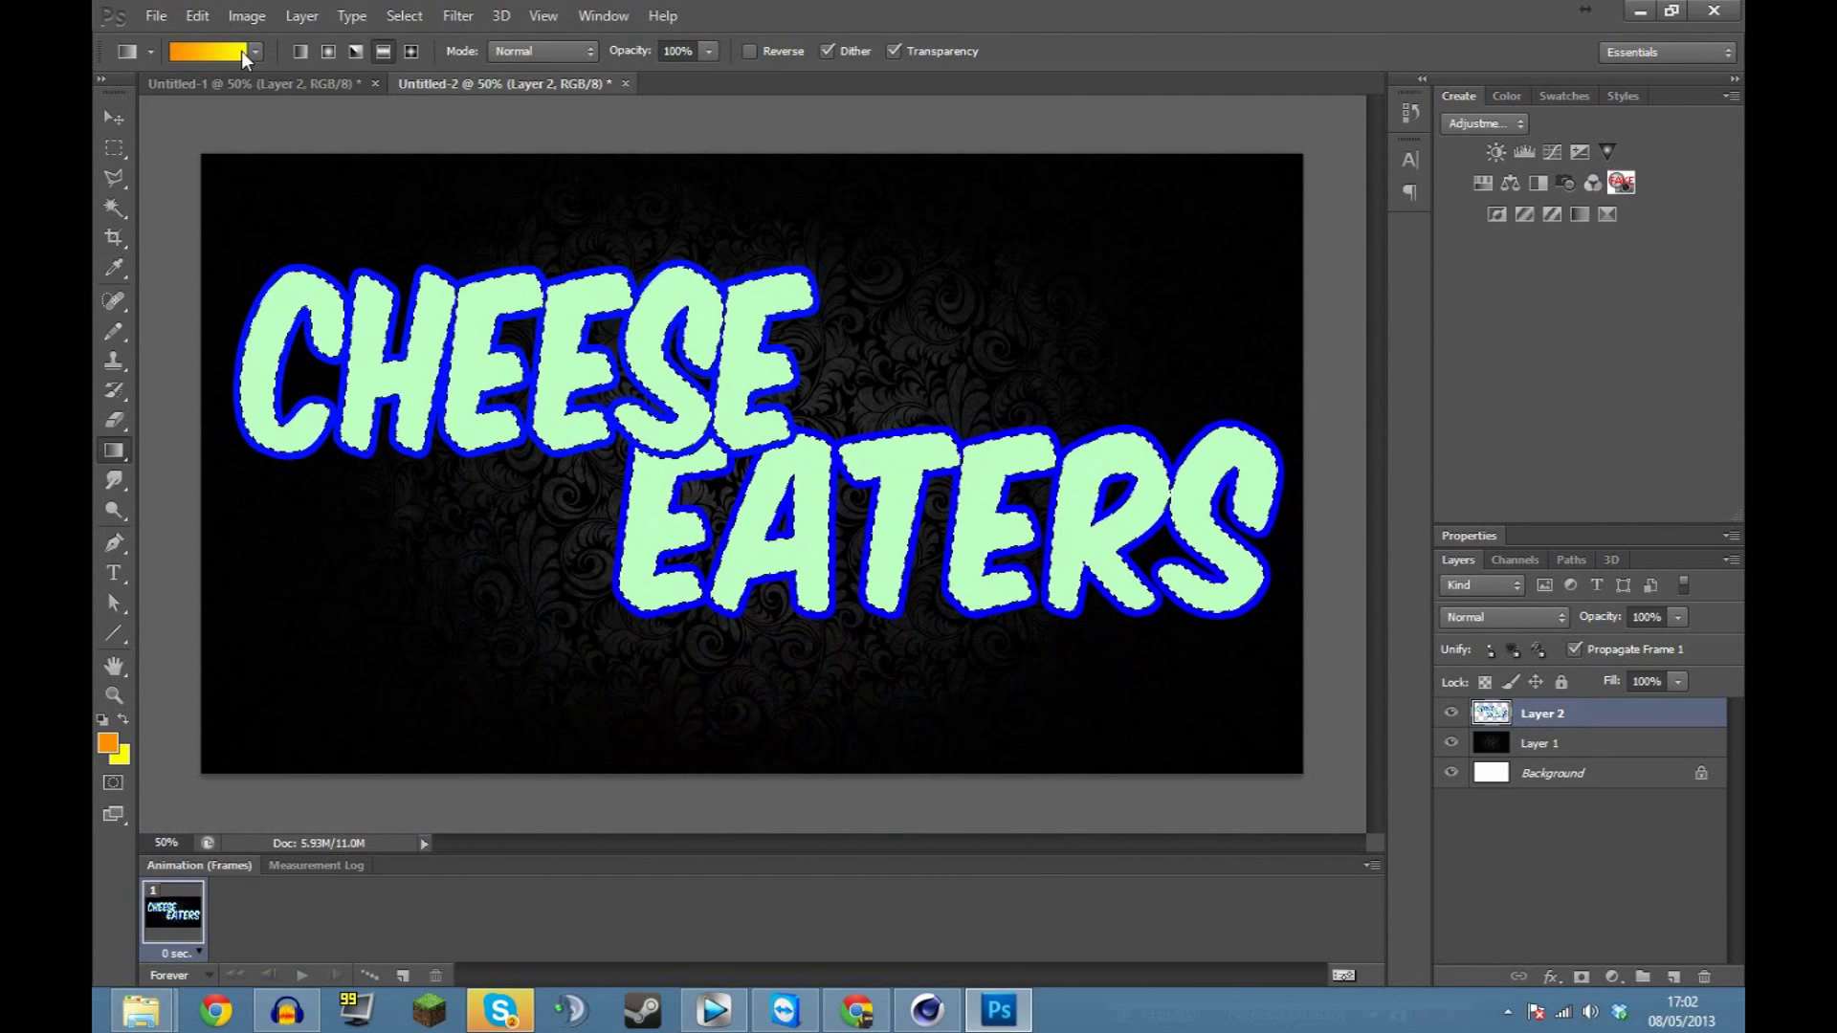
{"action": "left_click", "coordinate": [255, 51]}
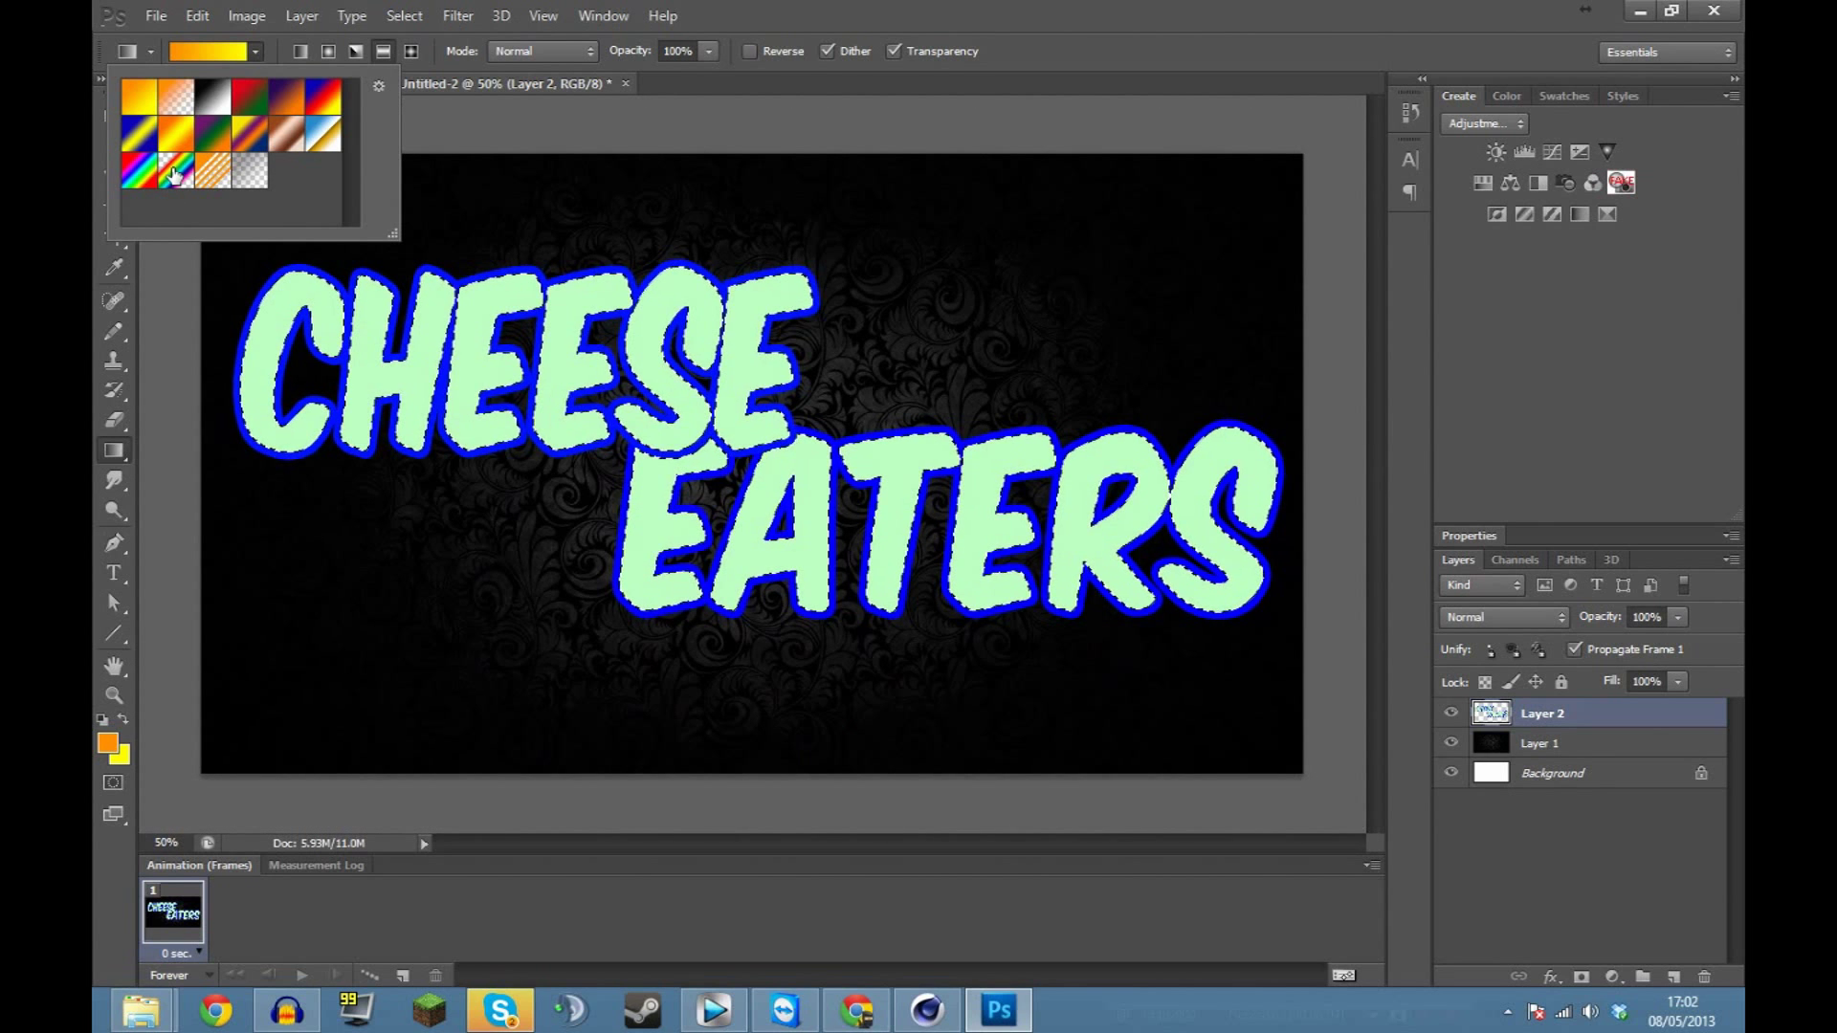
{"action": "double_click", "coordinate": [130, 95]}
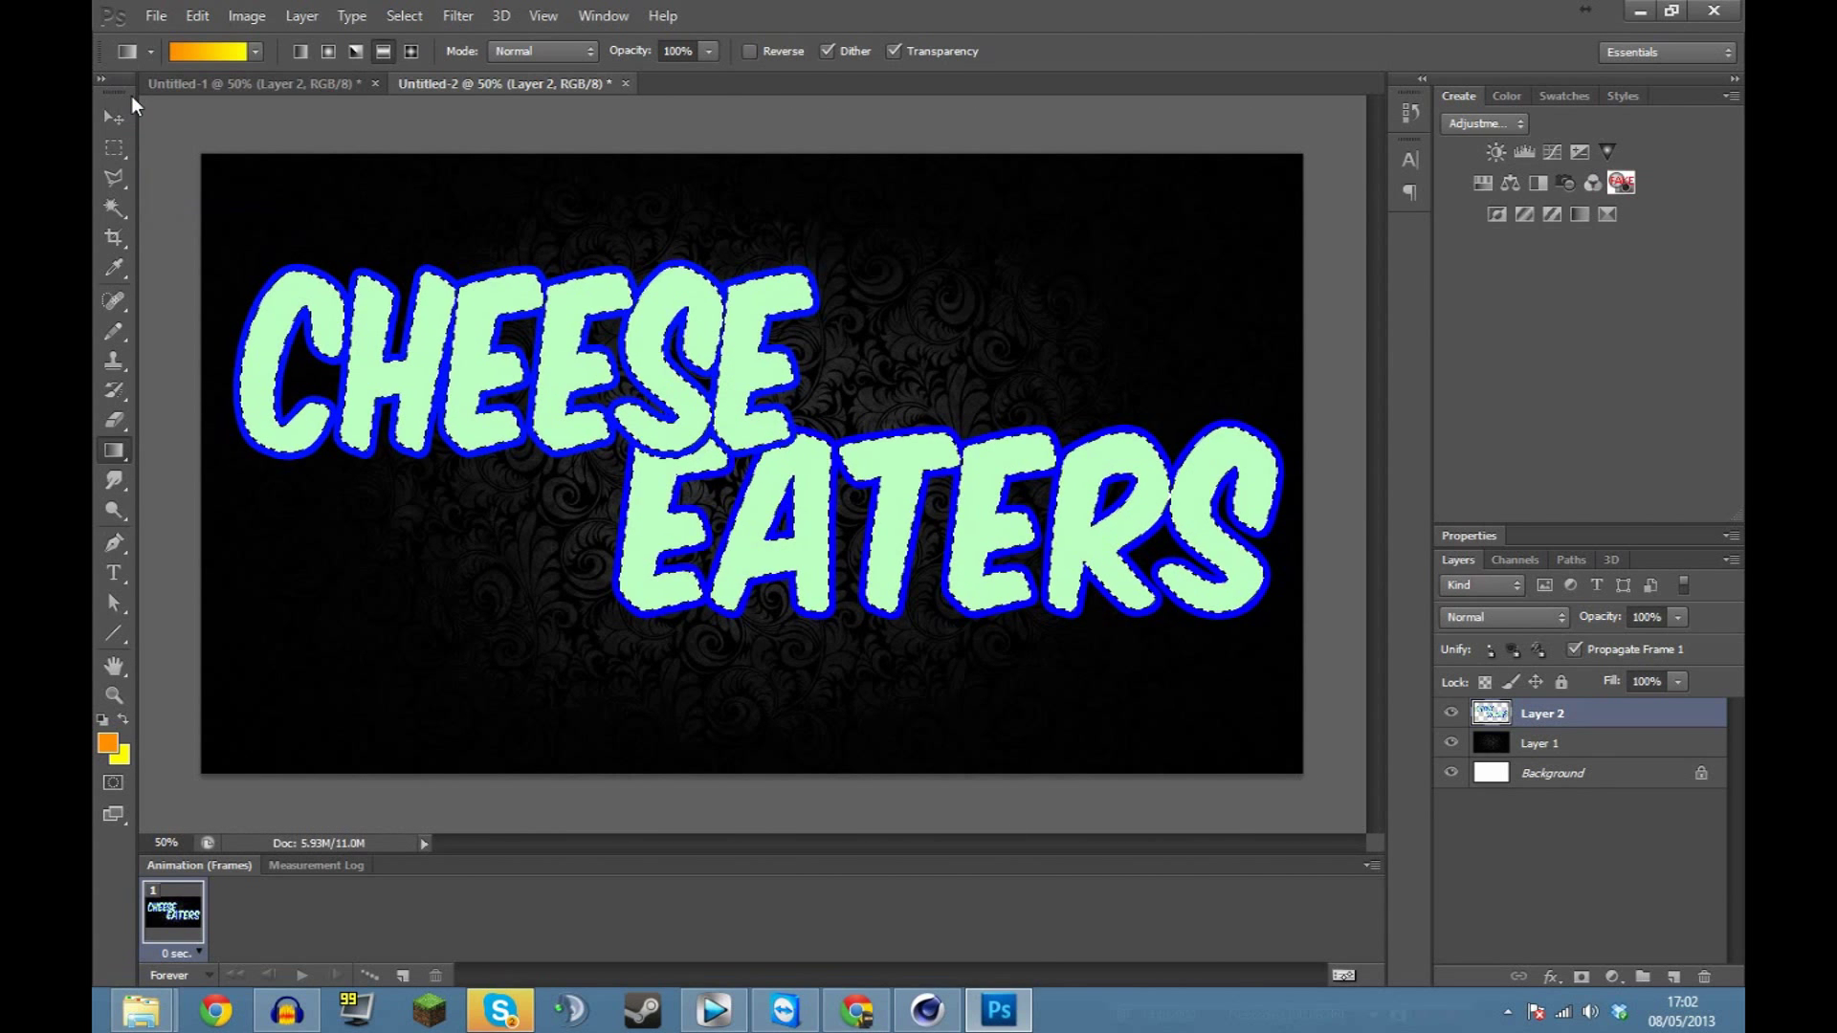
{"action": "left_click", "coordinate": [178, 52]}
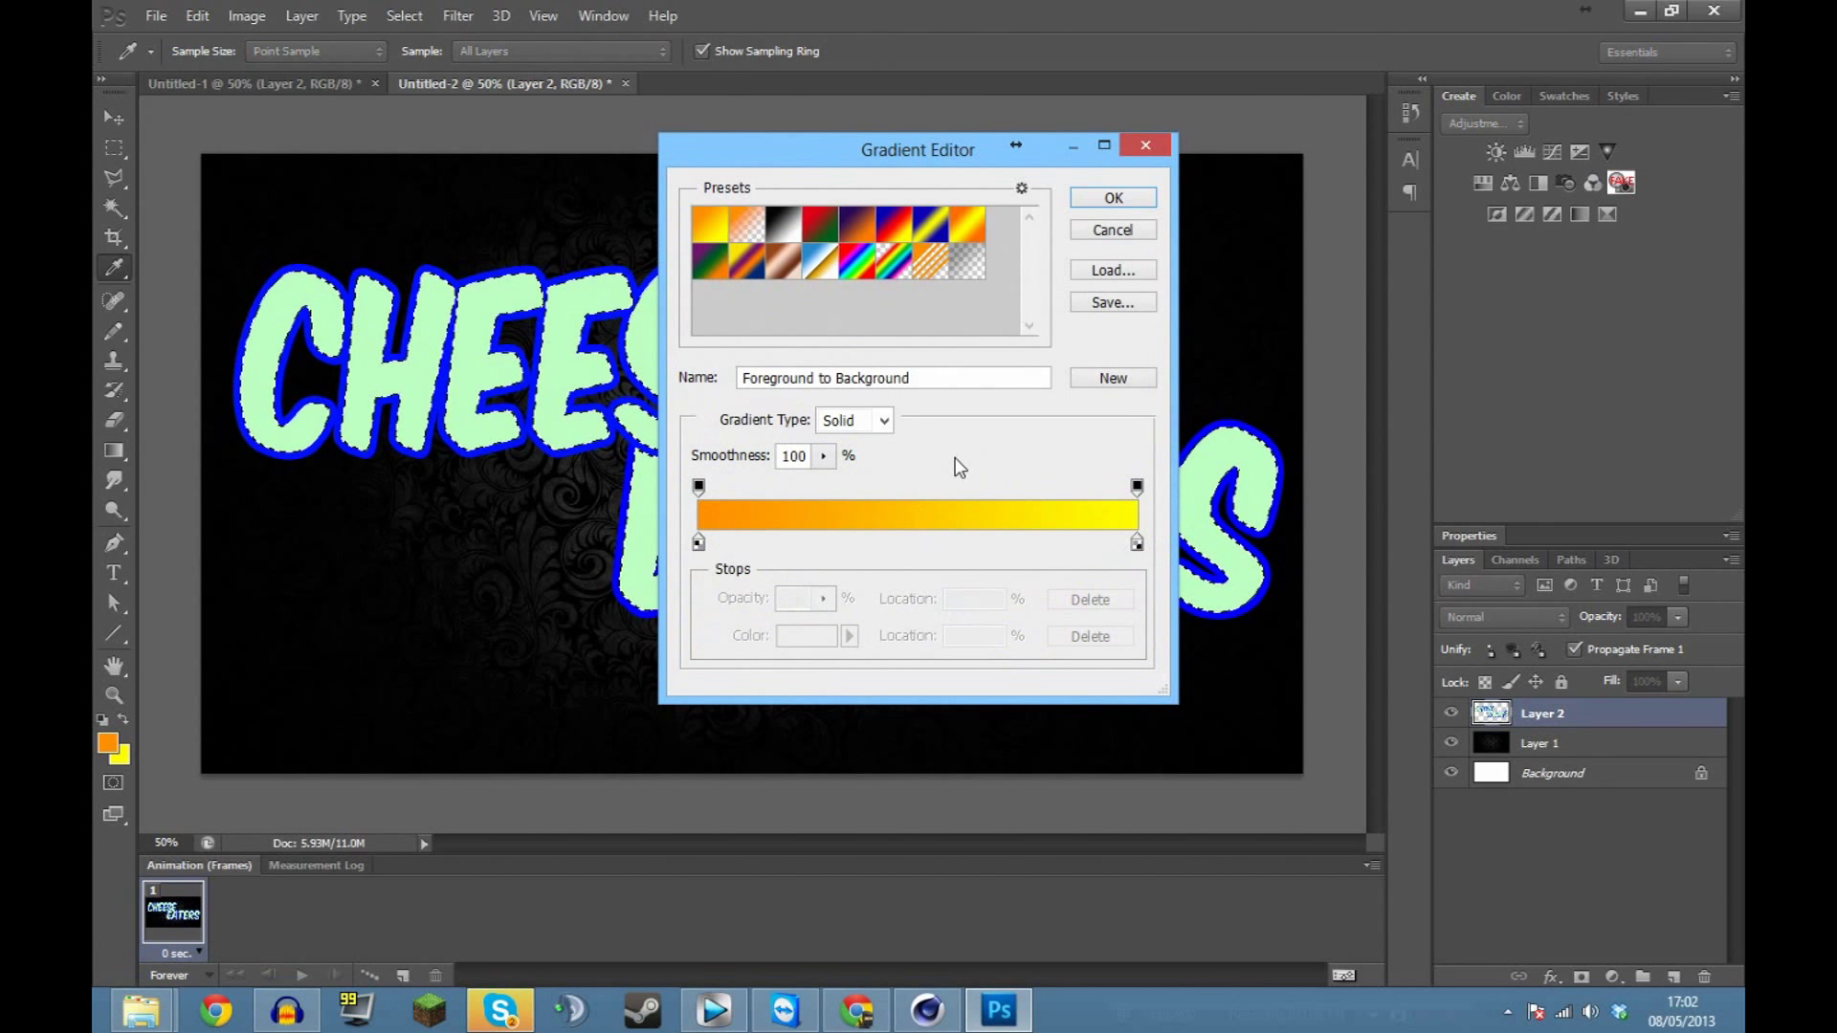
{"action": "left_click", "coordinate": [886, 490]}
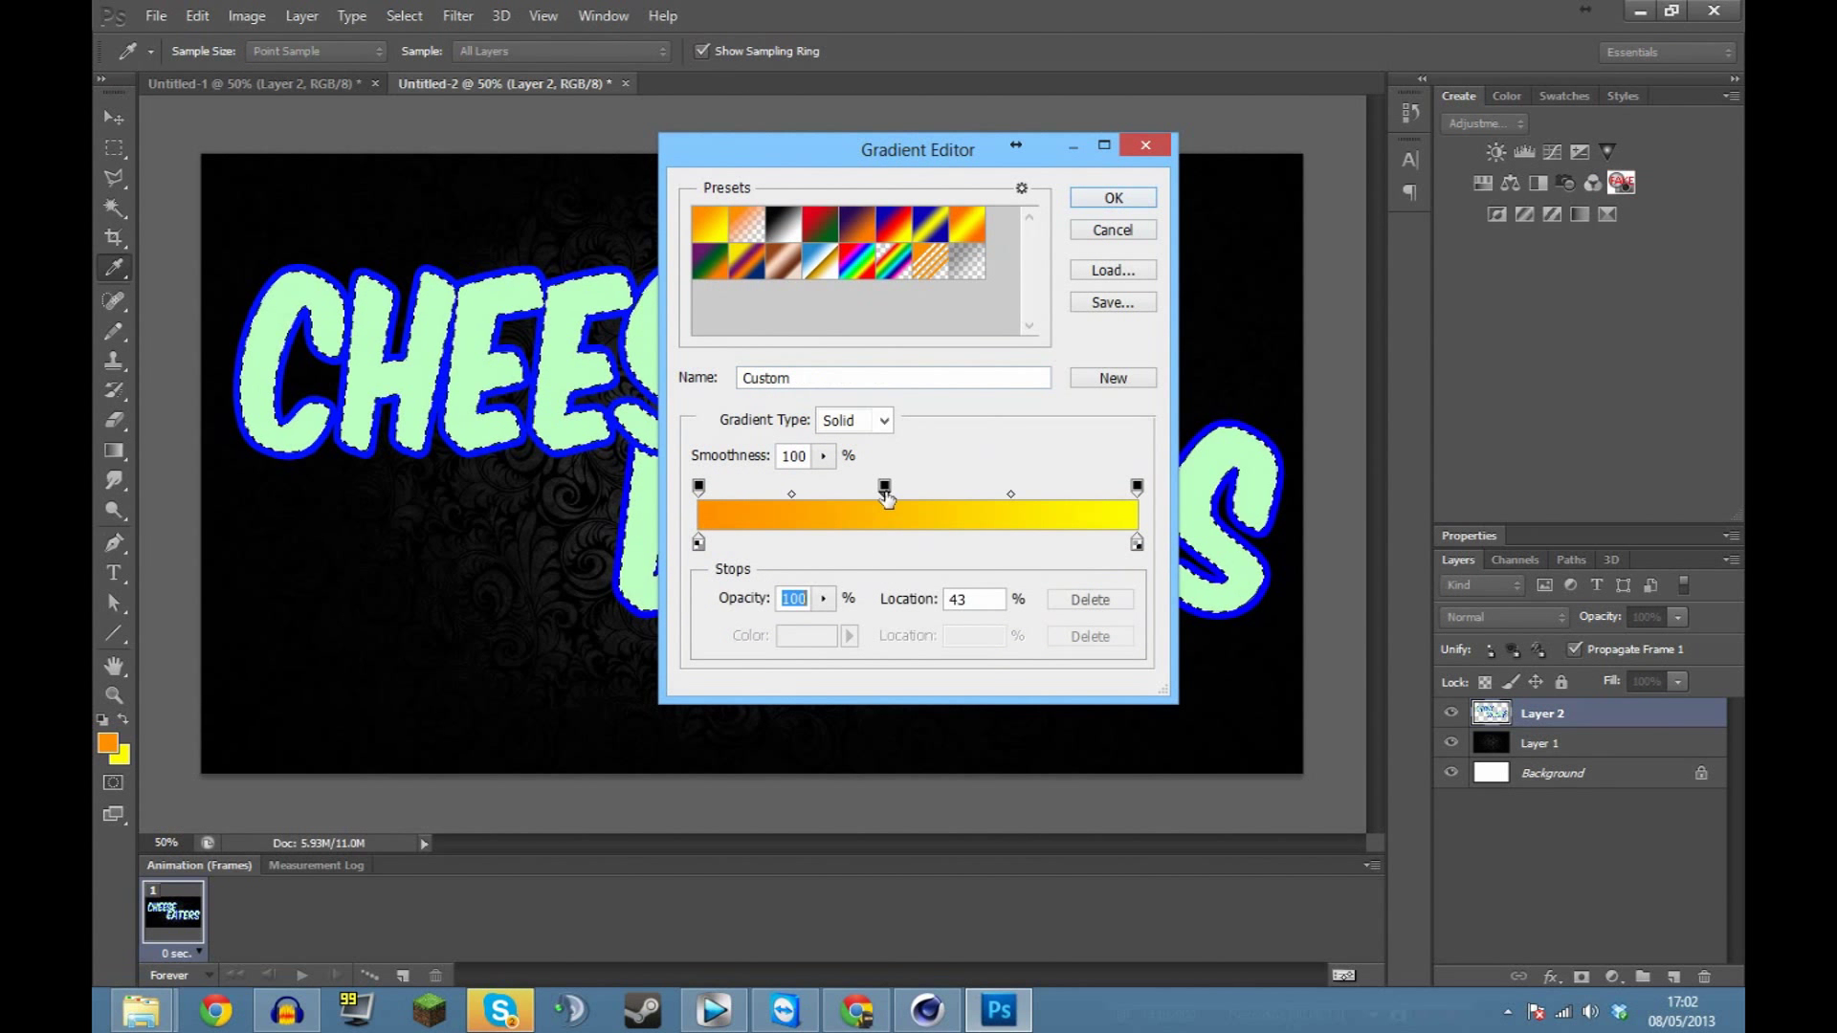
{"action": "type", "text": "0"}
{"action": "left_click", "coordinate": [881, 542]}
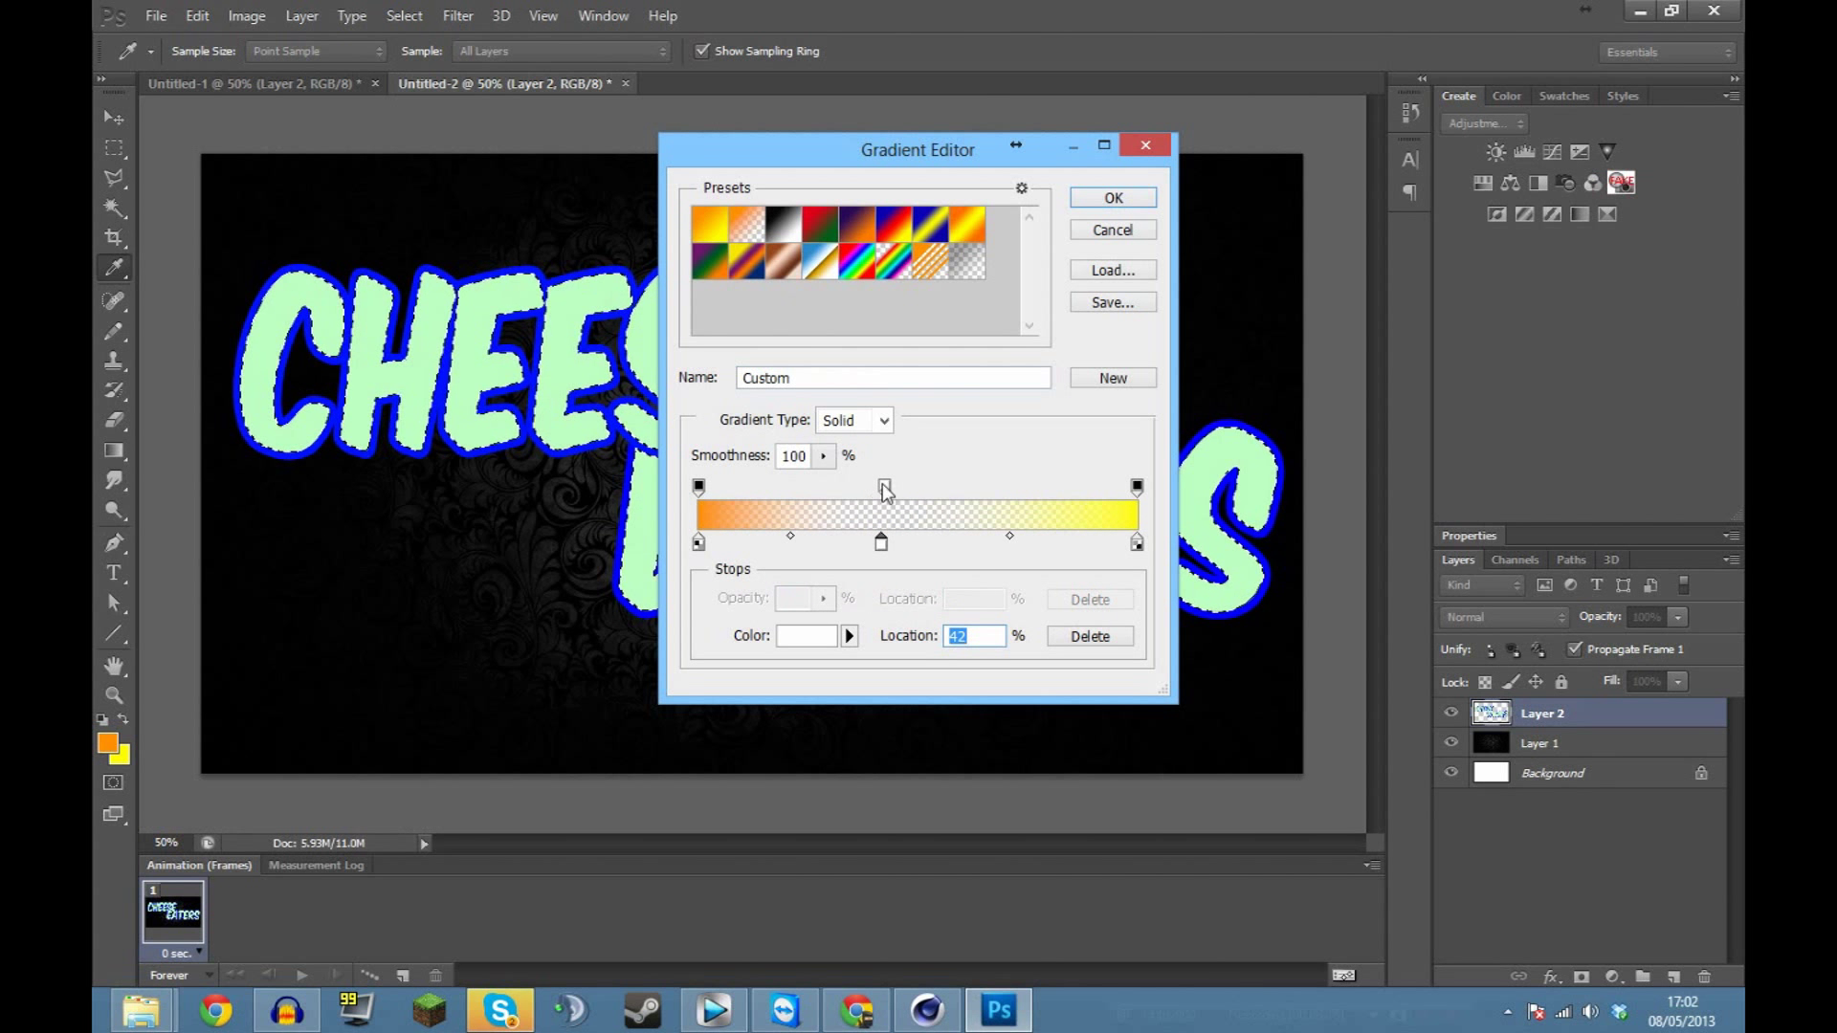
{"action": "left_click", "coordinate": [883, 485]}
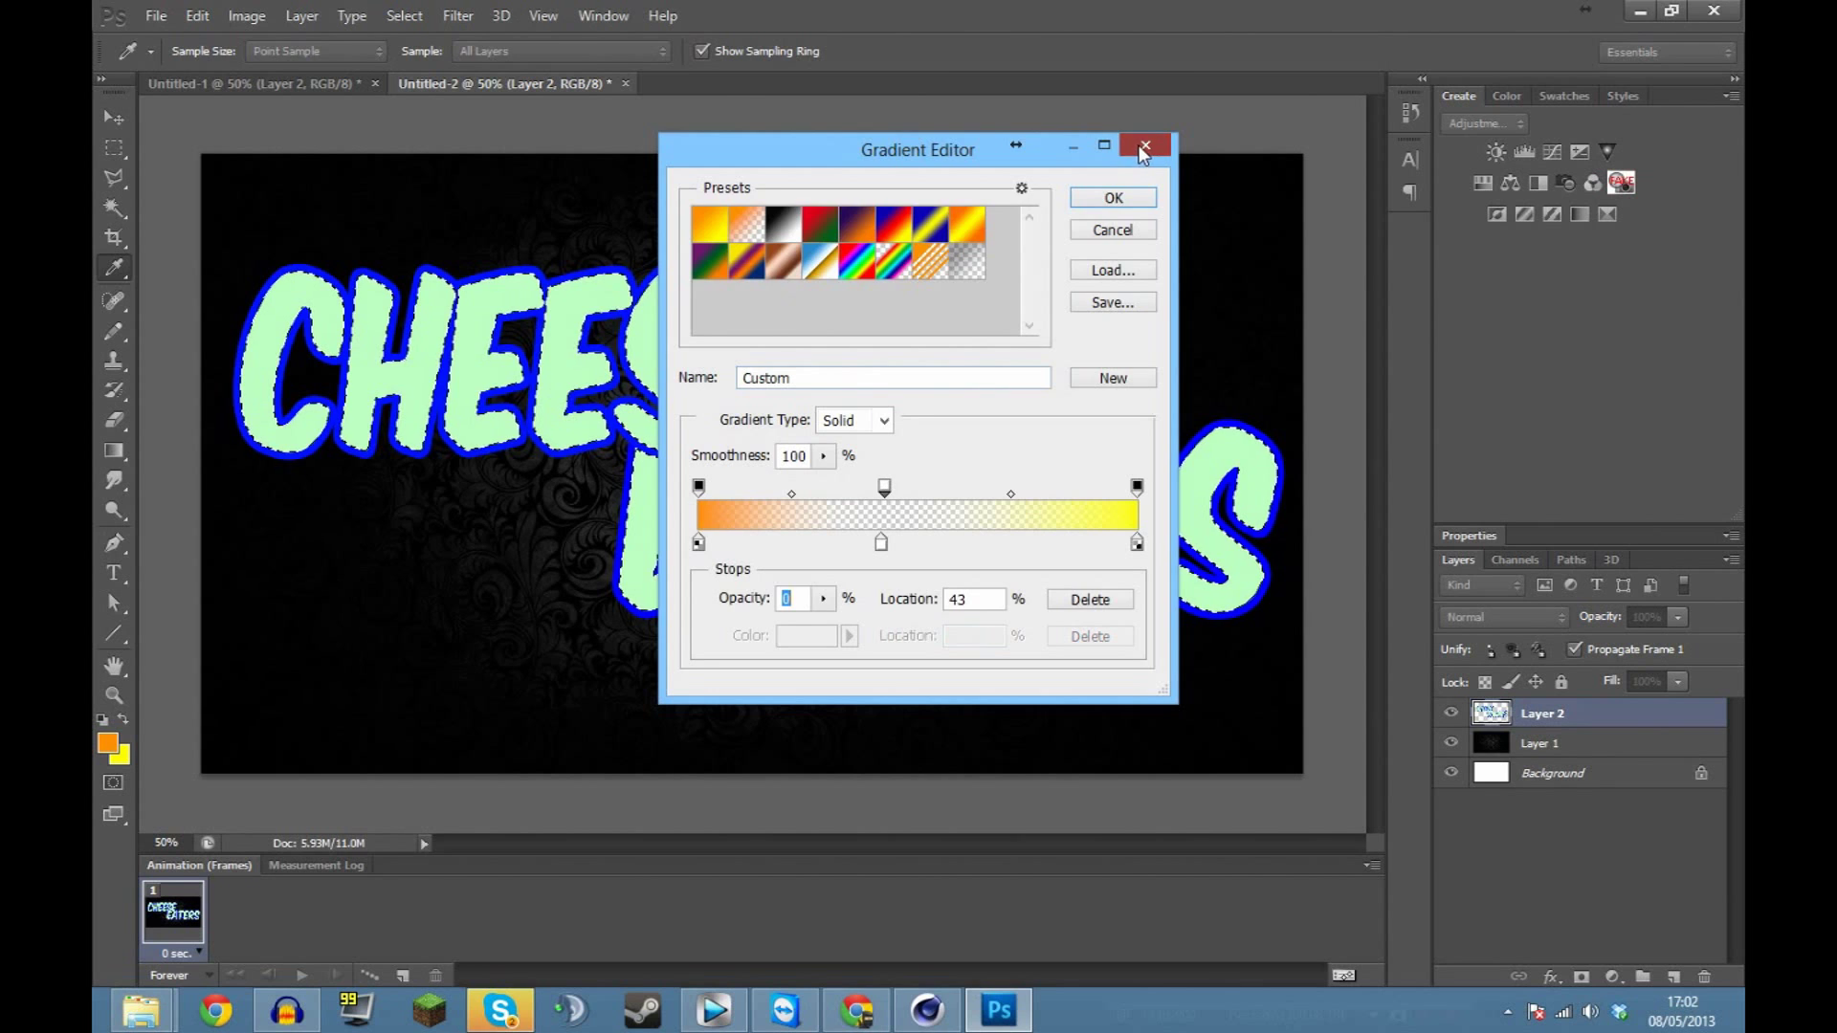
{"action": "left_click", "coordinate": [1144, 147]}
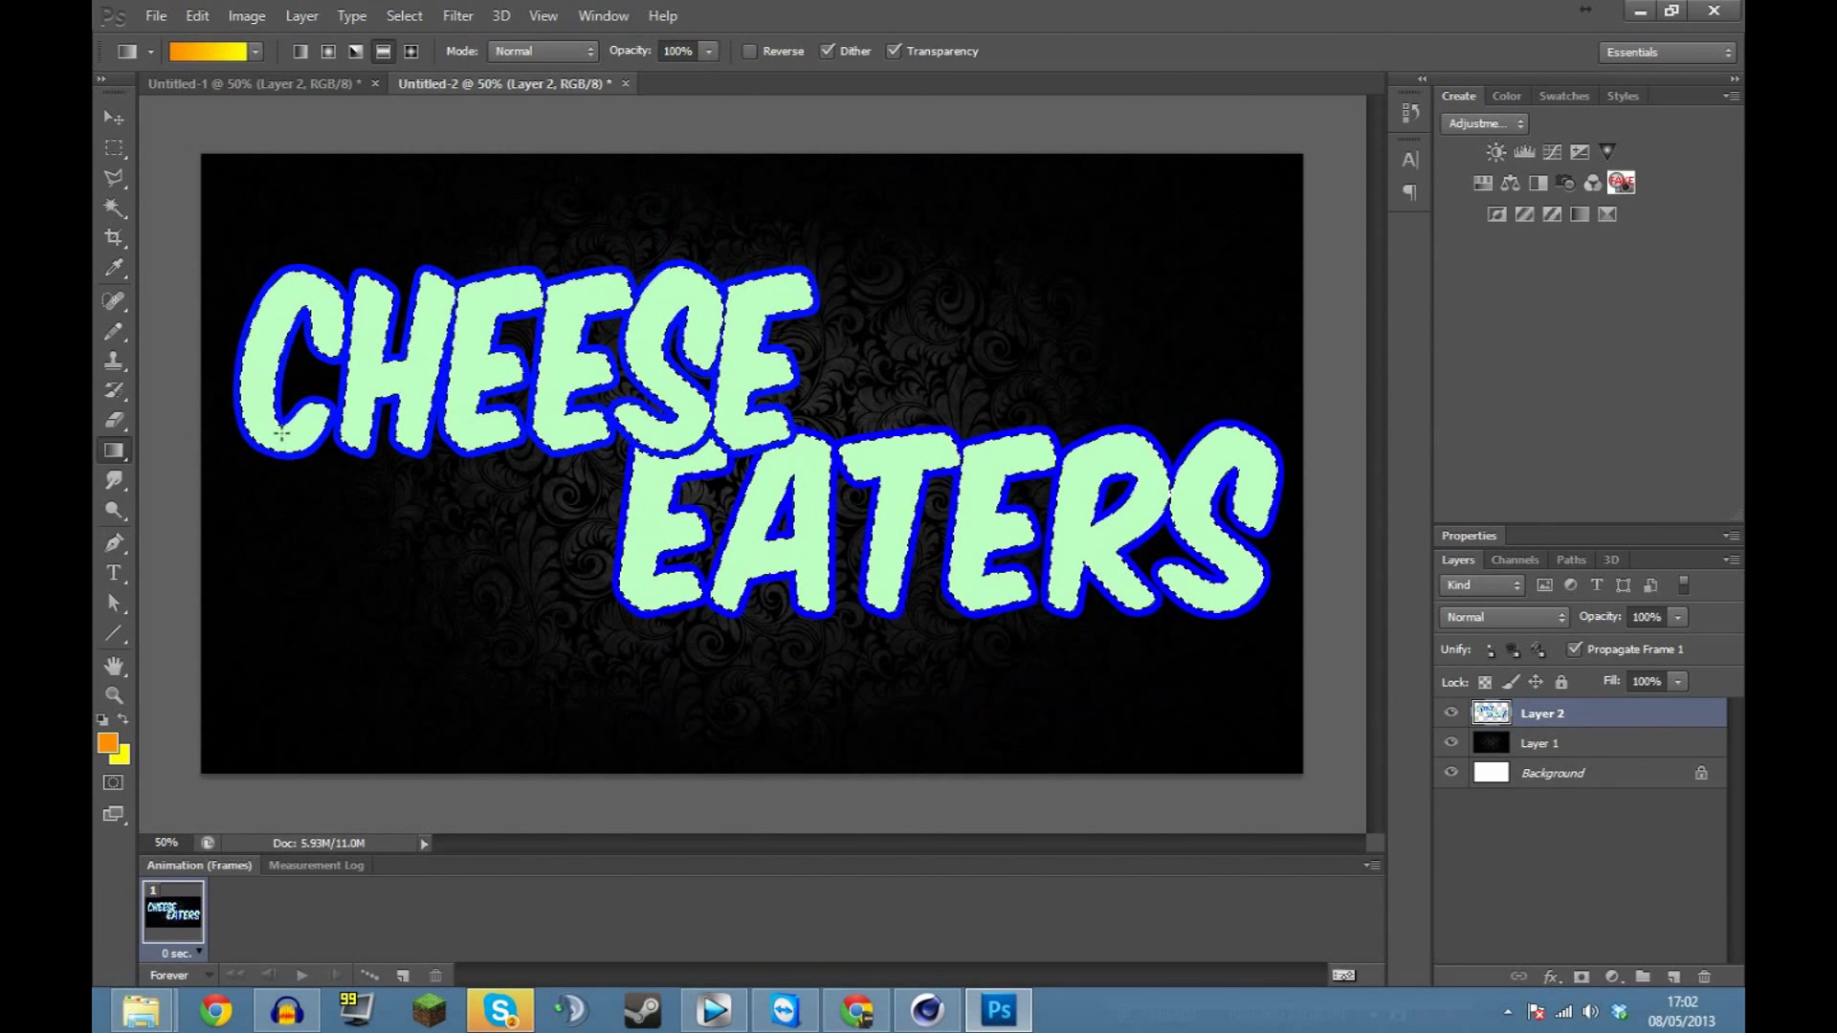
Try filling the selected letters with an orange-to-yellow reflected gradient, testing several short strokes across CHEESE and EATERS.
{"action": "left_click_drag", "start_coordinate": [375, 441], "coordinate": [478, 344]}
{"action": "left_click_drag", "start_coordinate": [679, 381], "coordinate": [656, 522]}
{"action": "left_click_drag", "start_coordinate": [670, 387], "coordinate": [658, 516]}
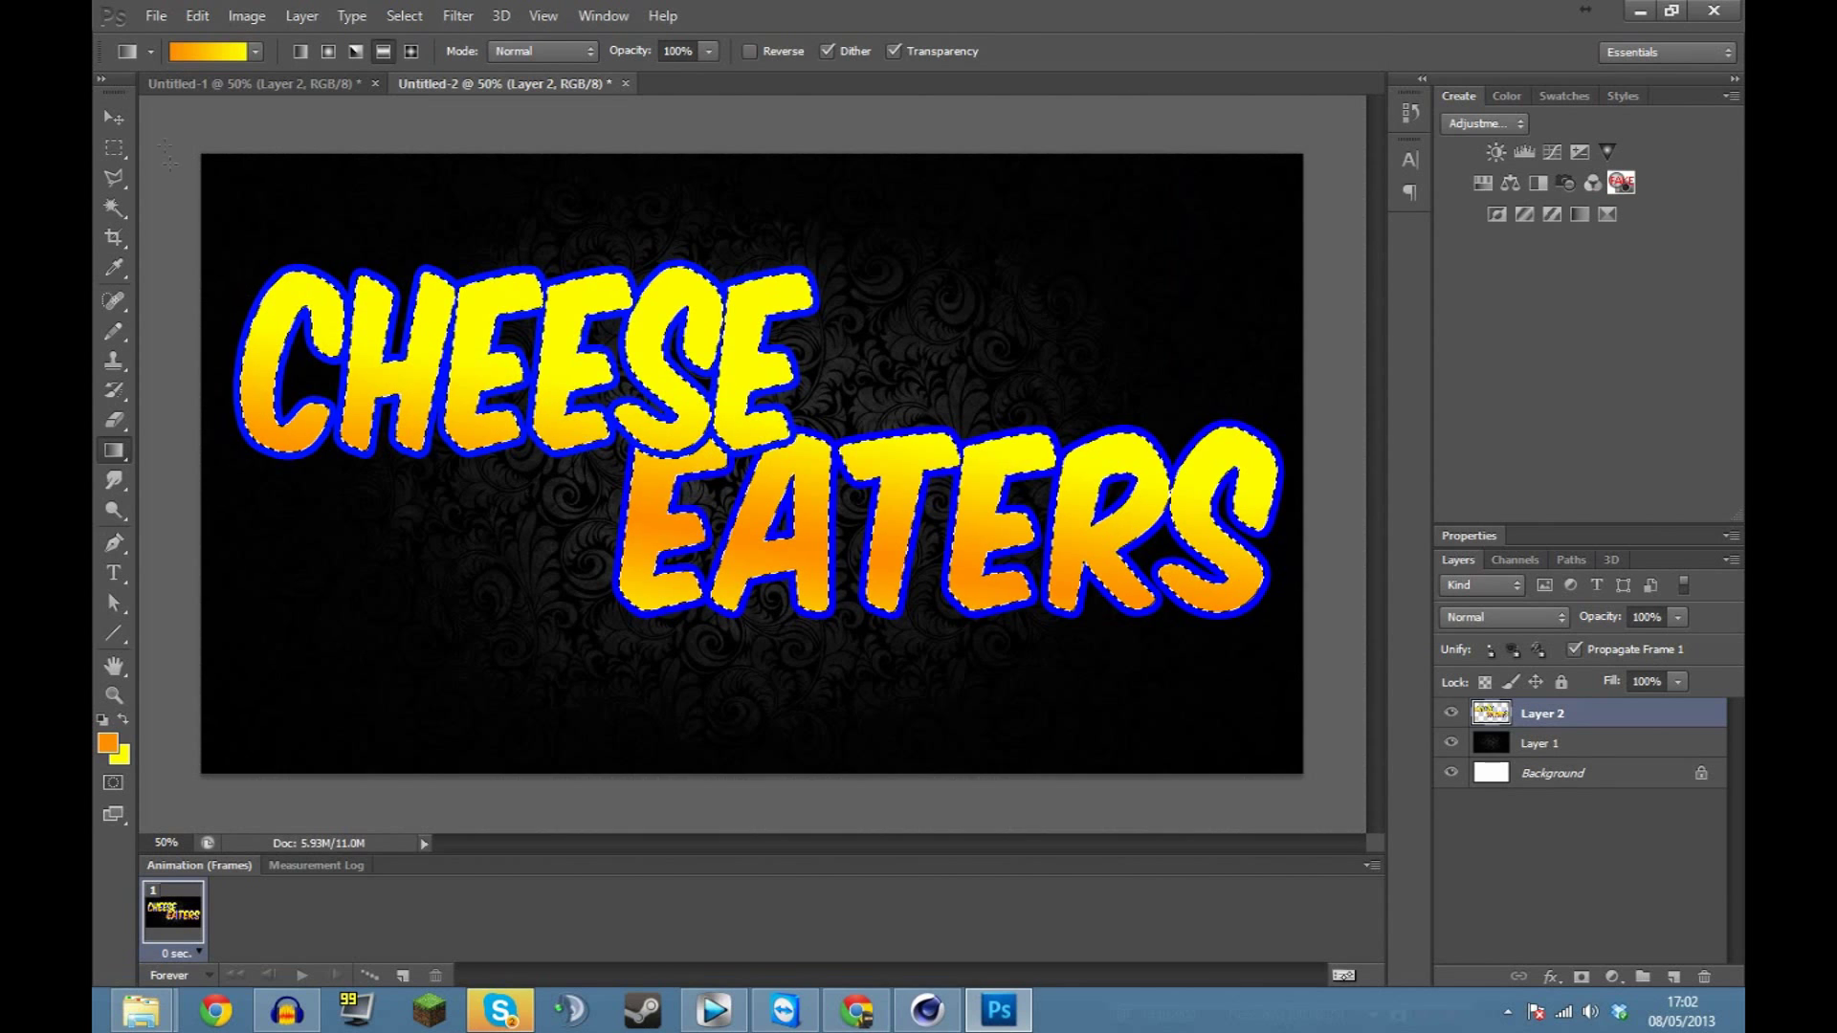
{"action": "left_click", "coordinate": [382, 50]}
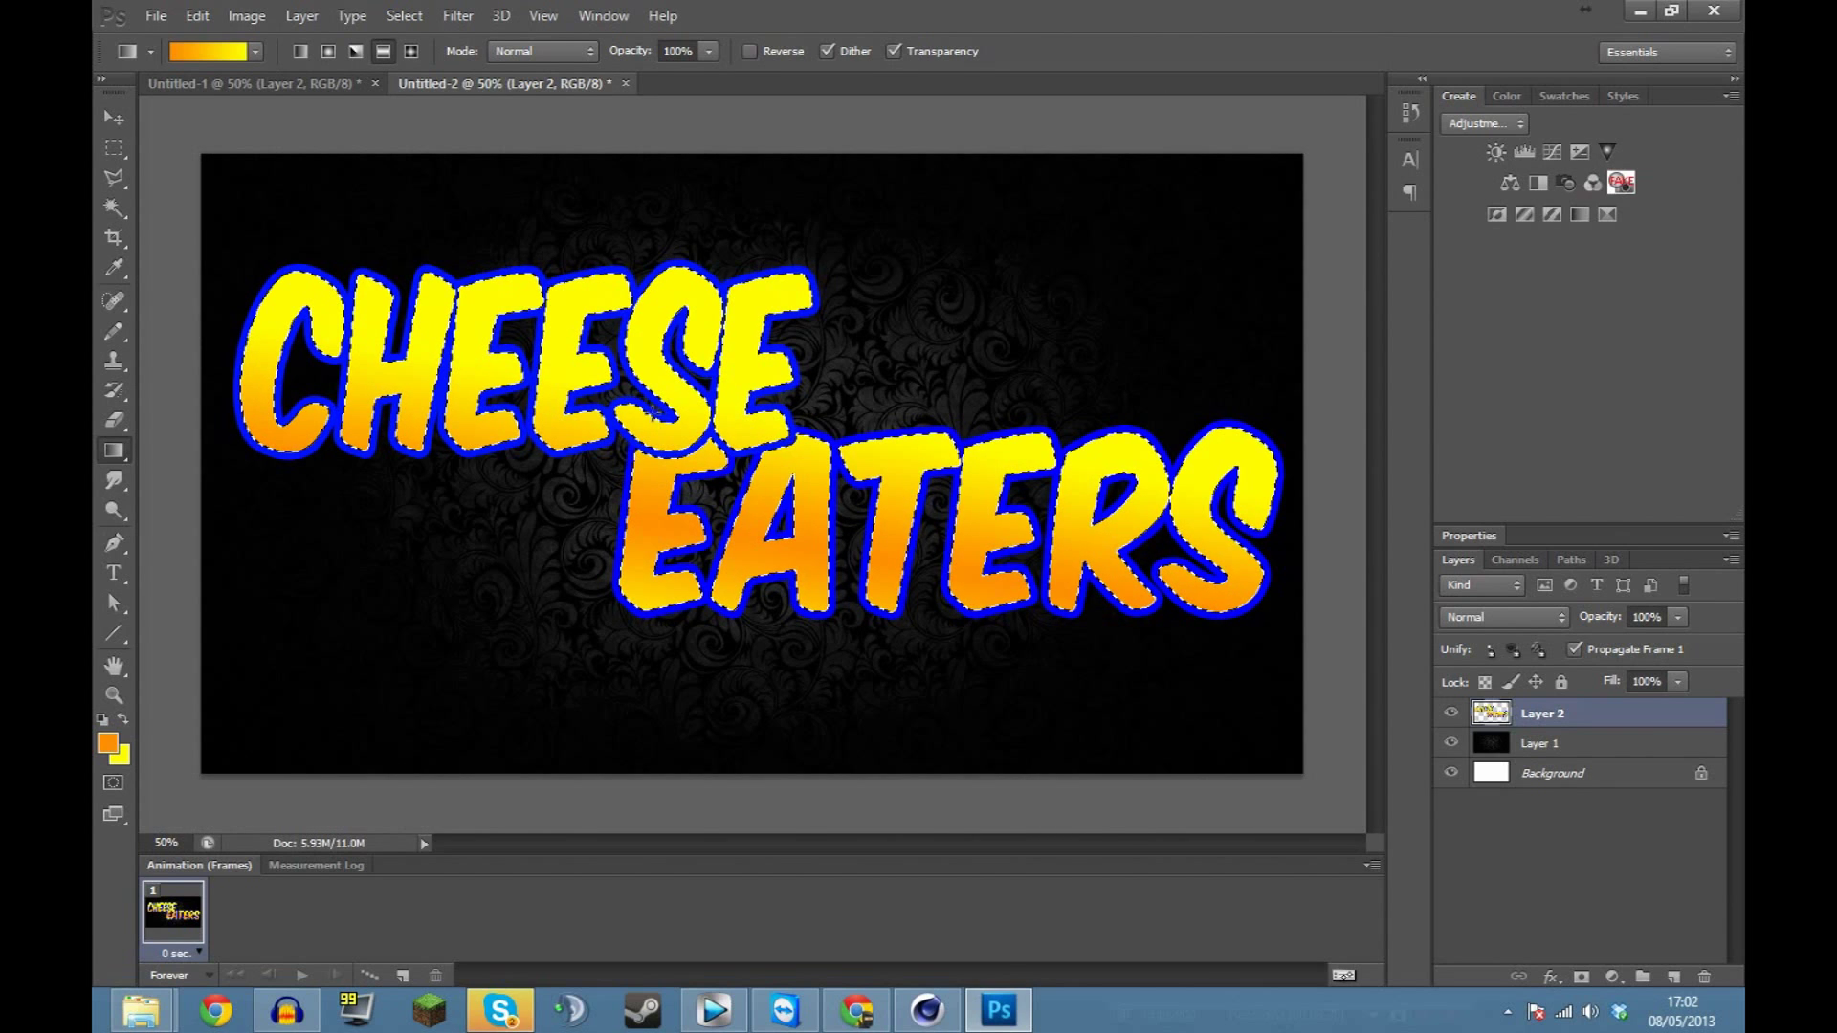
{"action": "left_click_drag", "start_coordinate": [875, 449], "coordinate": [878, 565]}
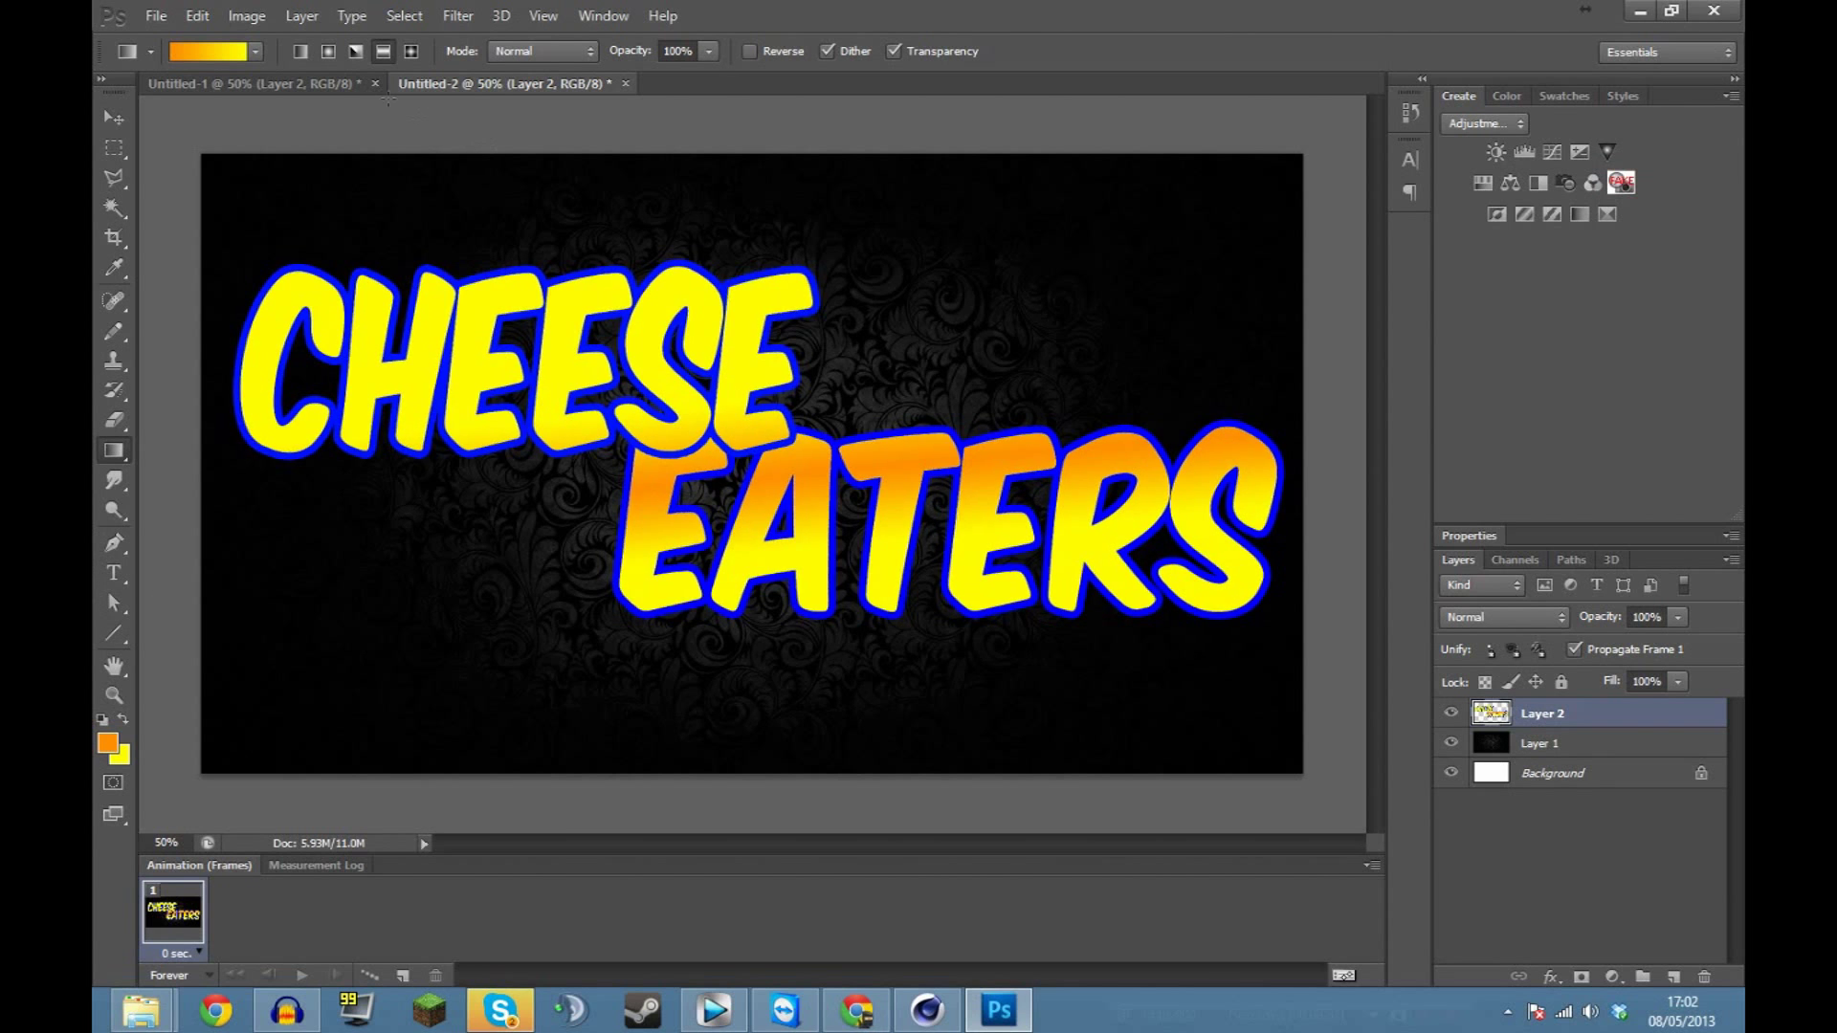
Fill the selected letters with a diagonal linear gradient, orange at the title's left side blending into yellow at its right.
{"action": "left_click", "coordinate": [297, 50]}
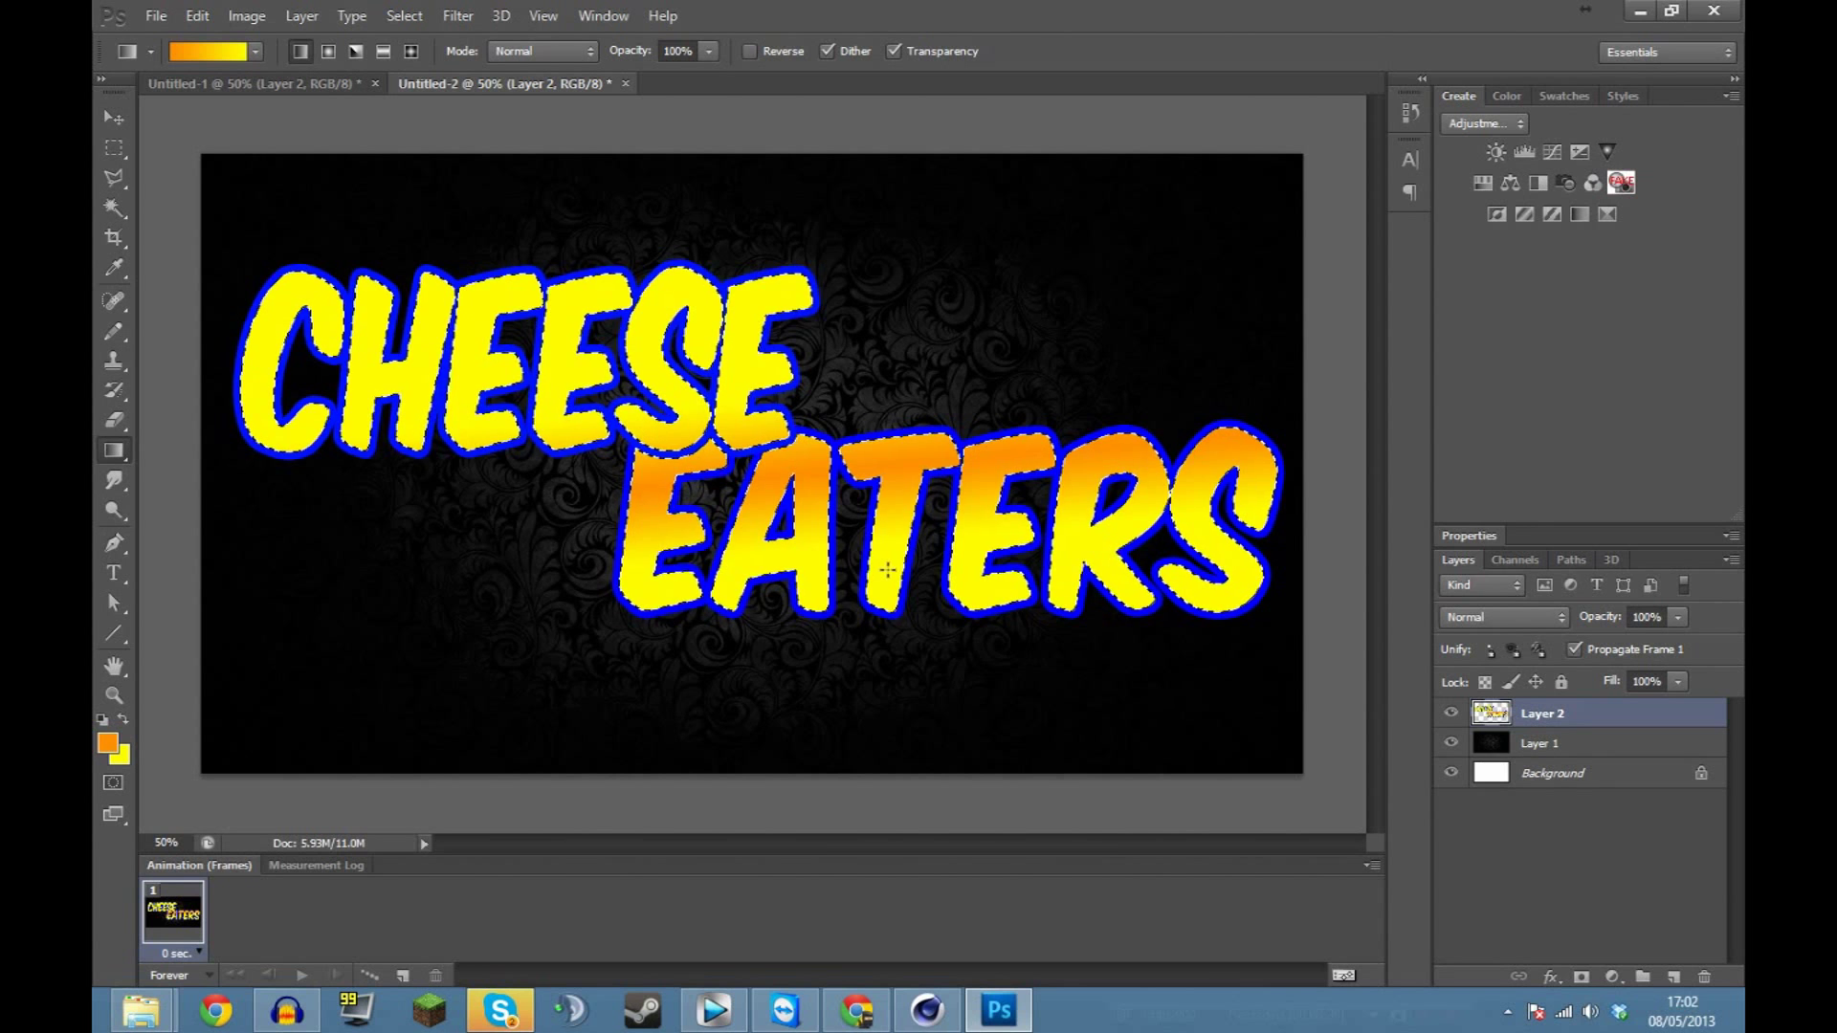
{"action": "key", "text": "ctrl+z"}
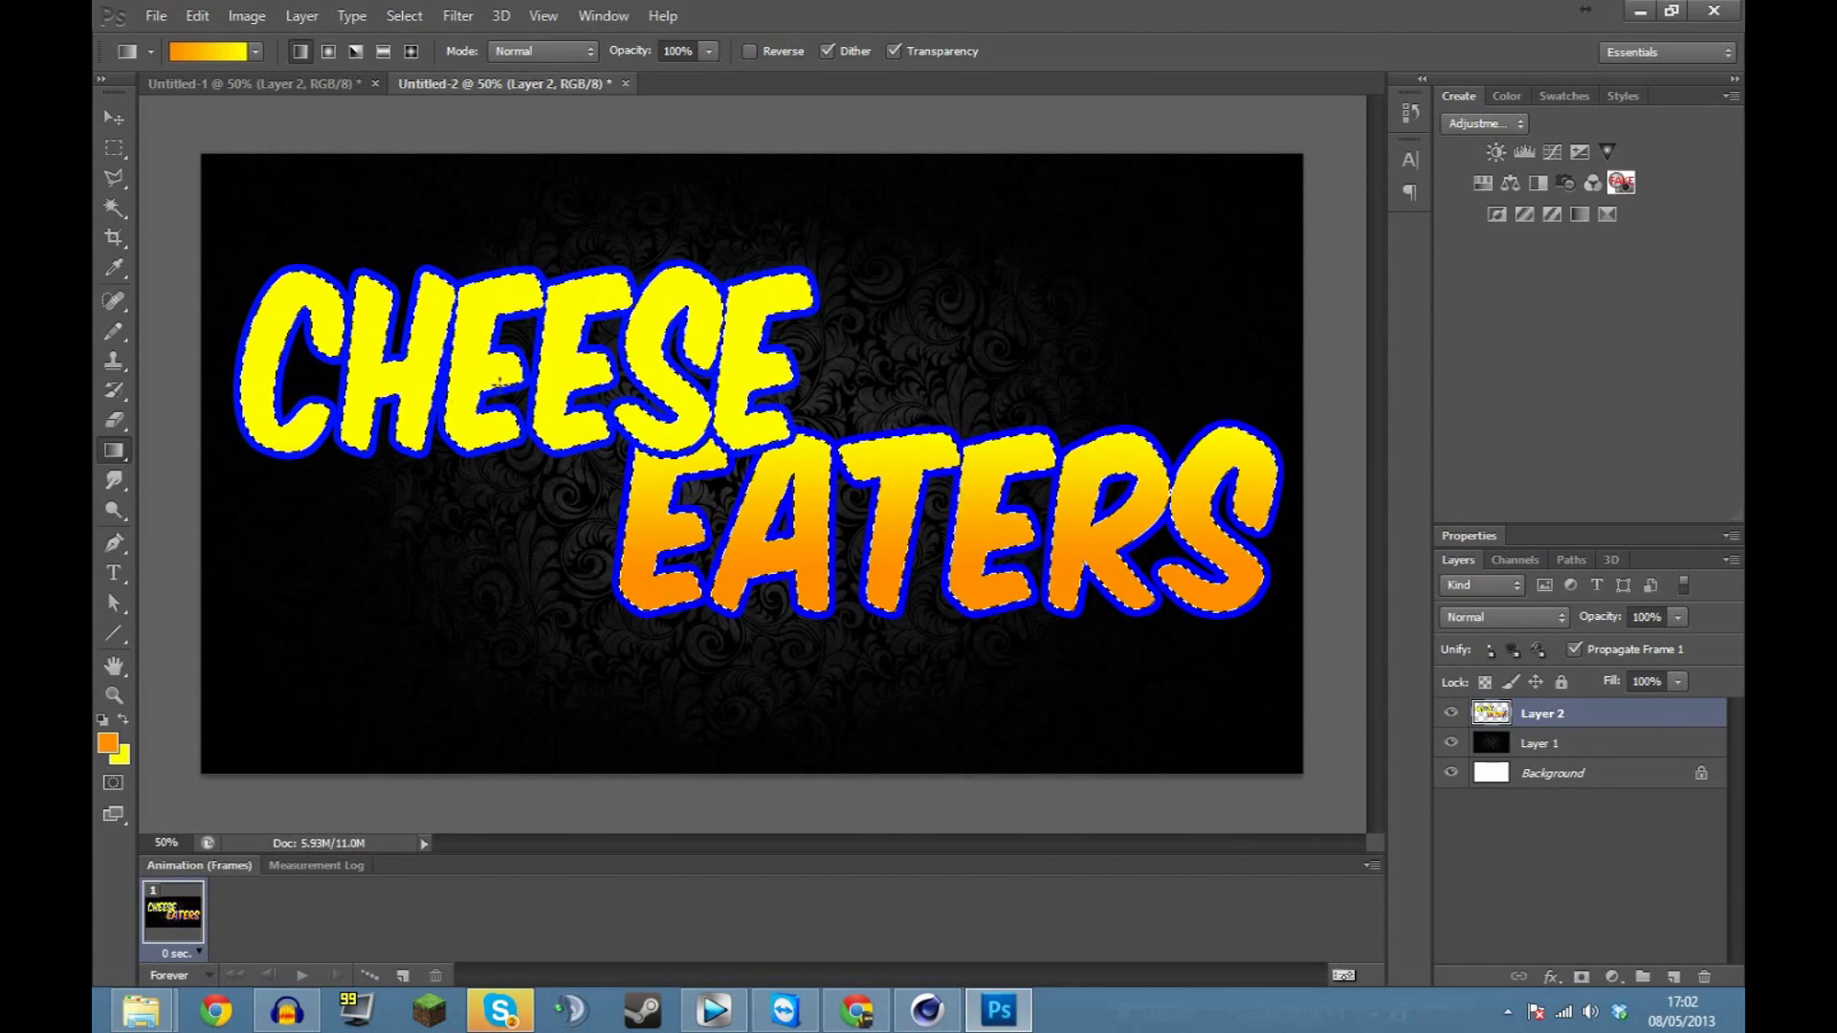
{"action": "left_click_drag", "start_coordinate": [504, 357], "coordinate": [505, 357]}
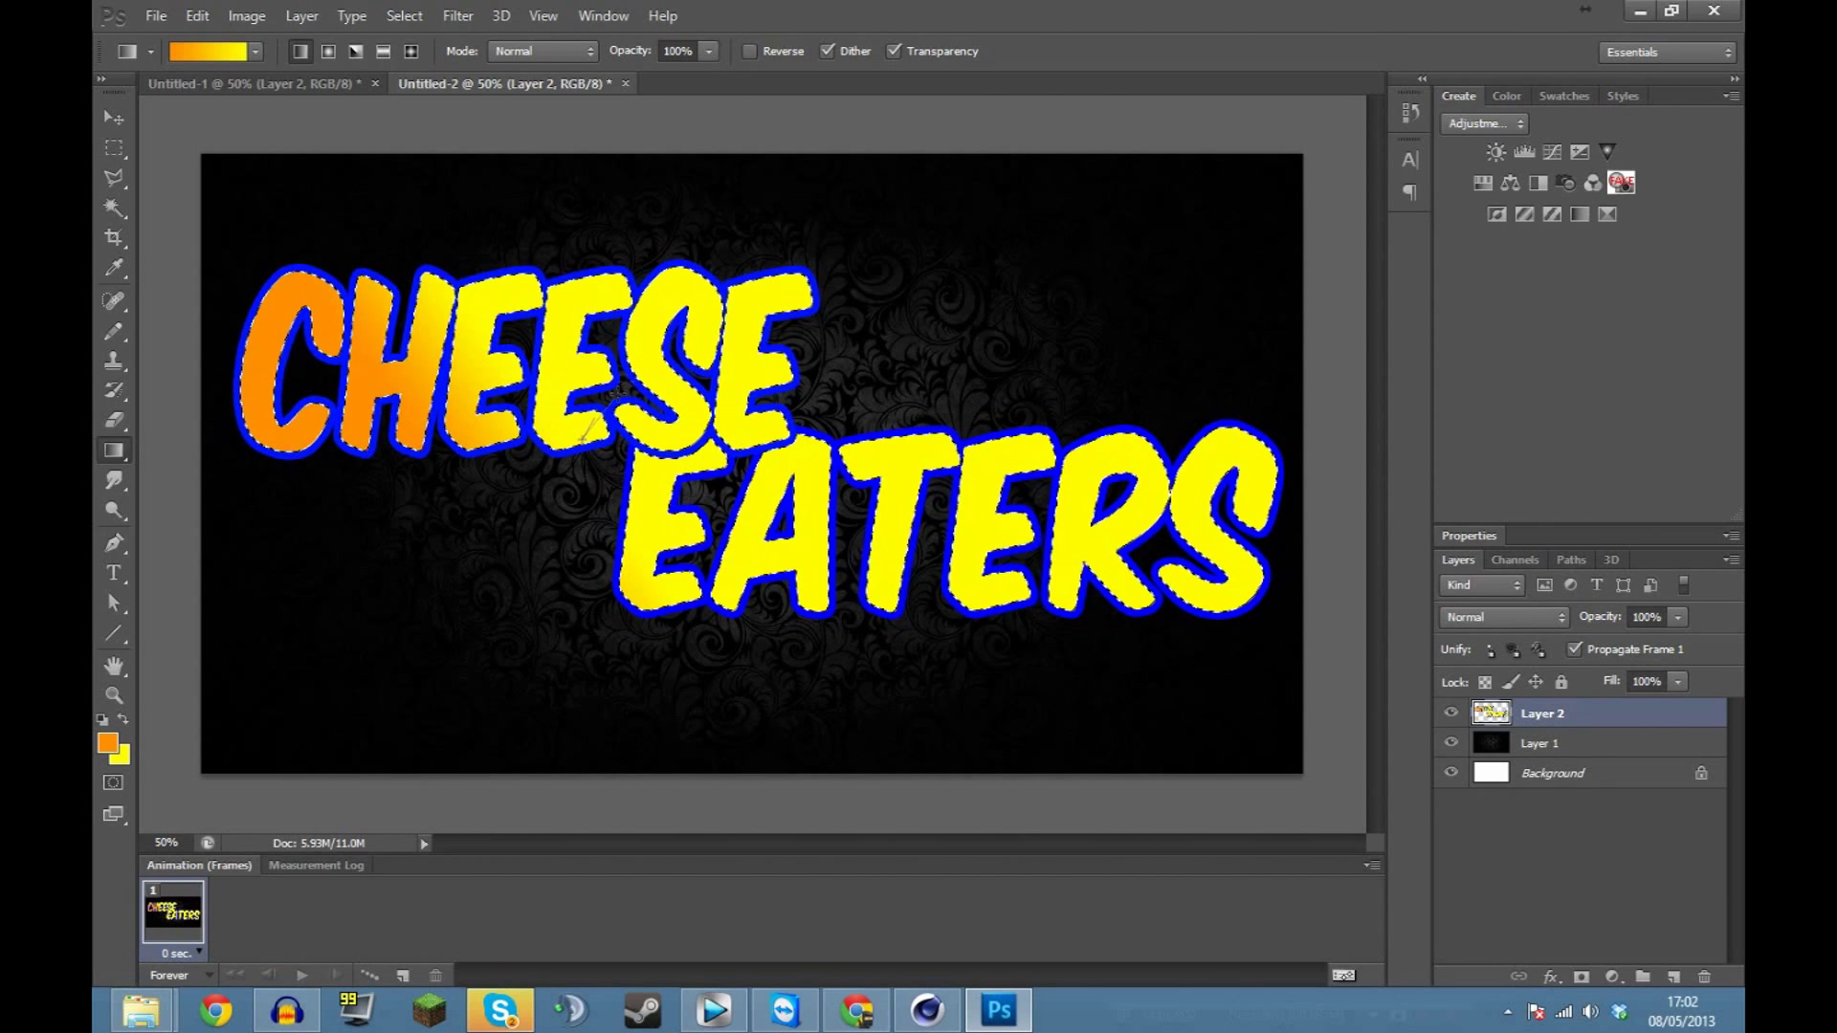
{"action": "left_click_drag", "start_coordinate": [624, 367], "coordinate": [623, 367]}
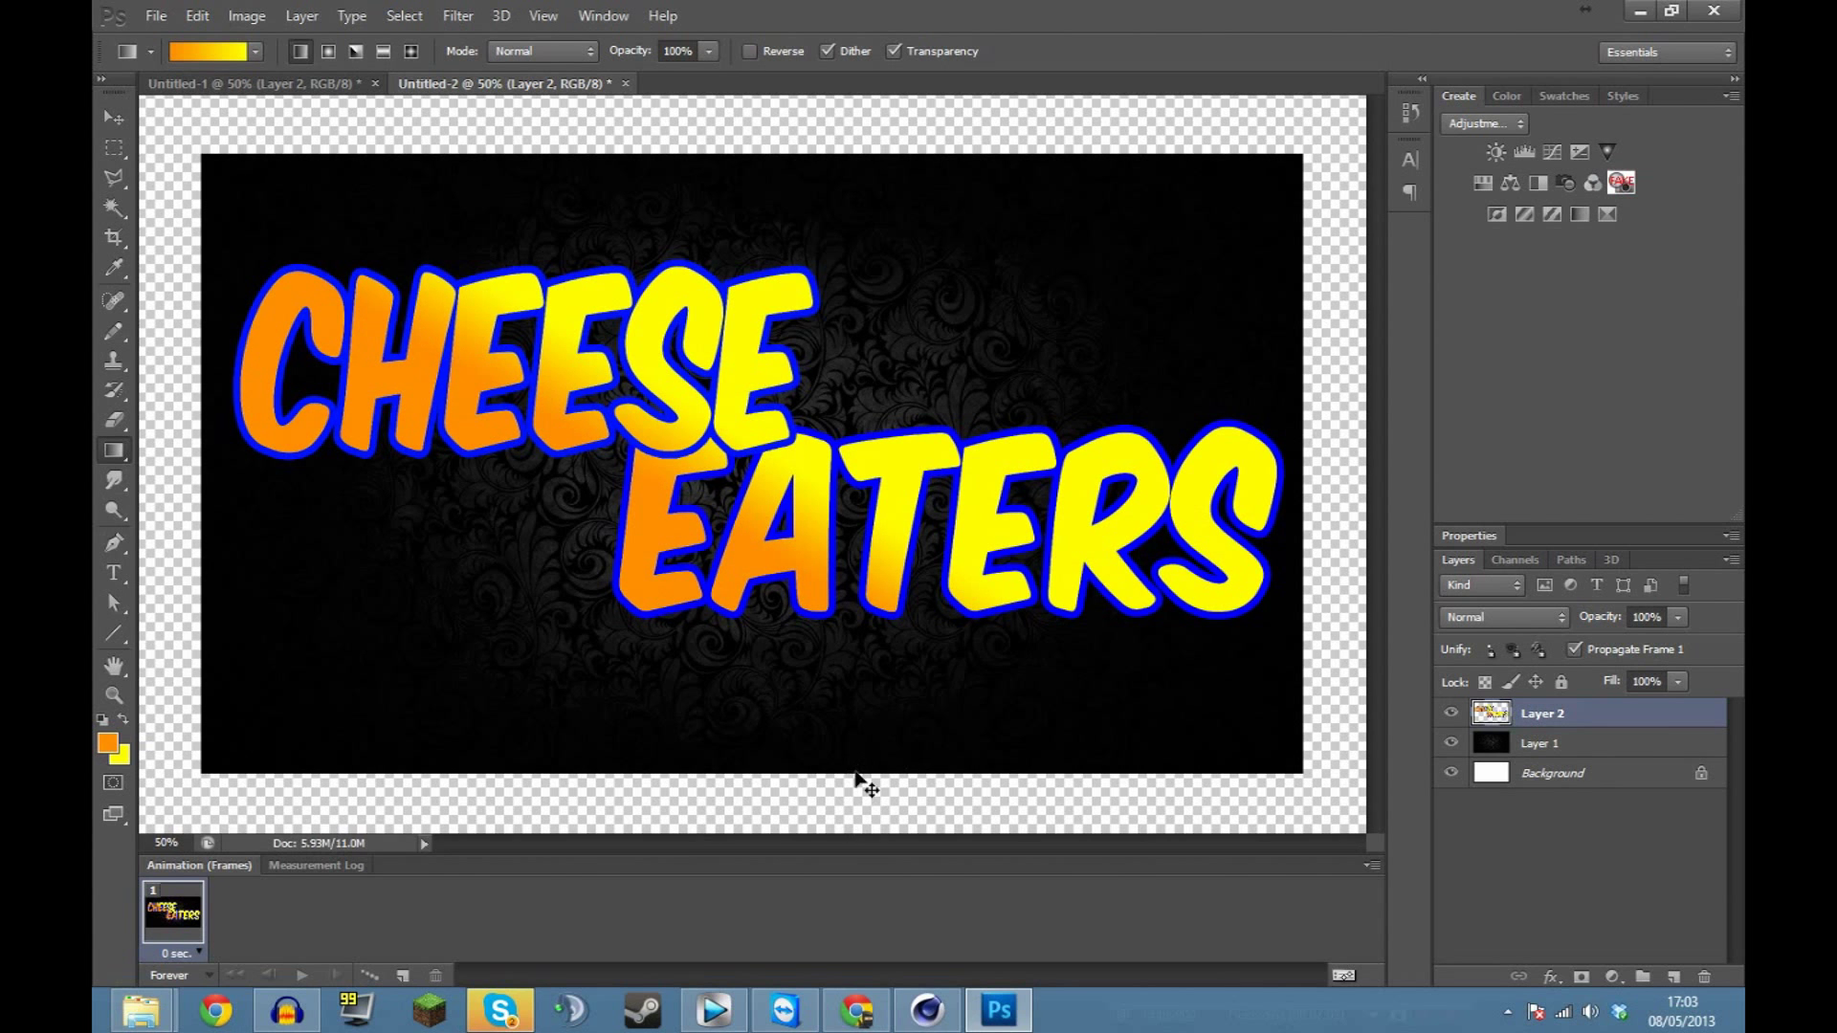
{"action": "key", "text": "ctrl+minus"}
{"action": "key", "text": "ctrl+minus"}
{"action": "key", "text": "ctrl+minus"}
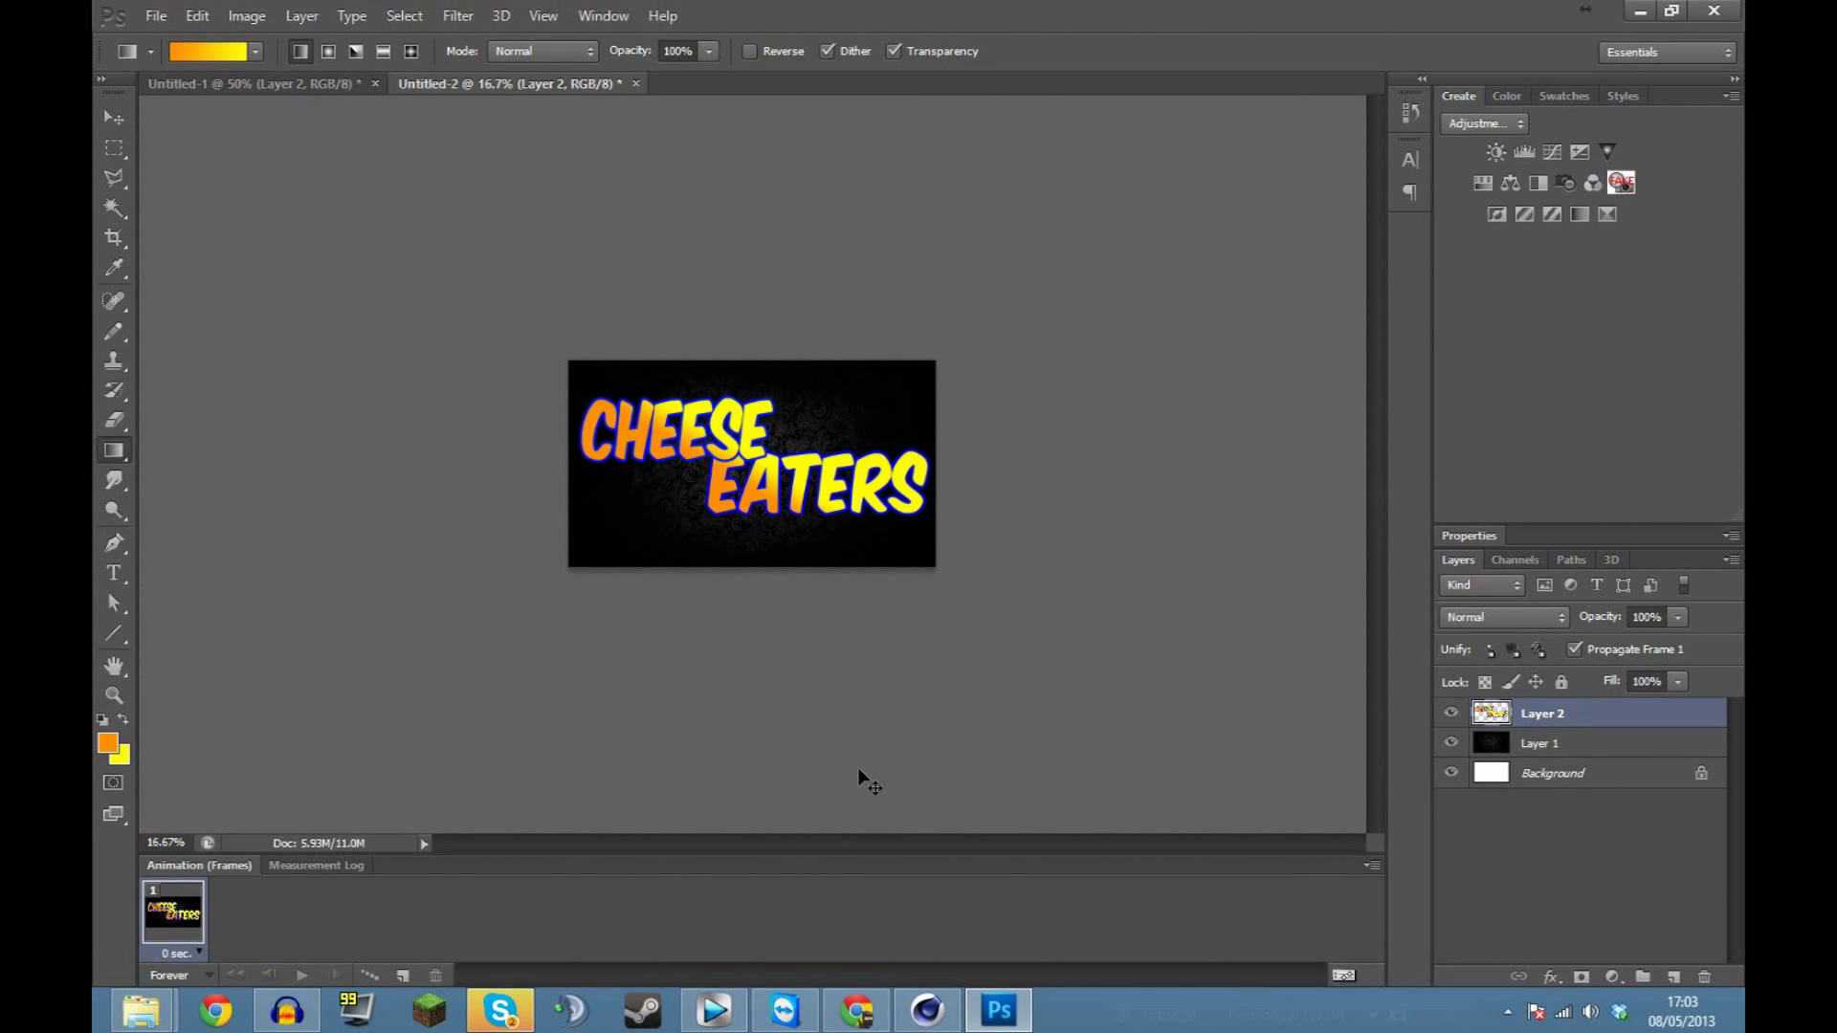
{"action": "key", "text": "ctrl+plus"}
{"action": "key", "text": "ctrl+plus"}
{"action": "key", "text": "ctrl+plus"}
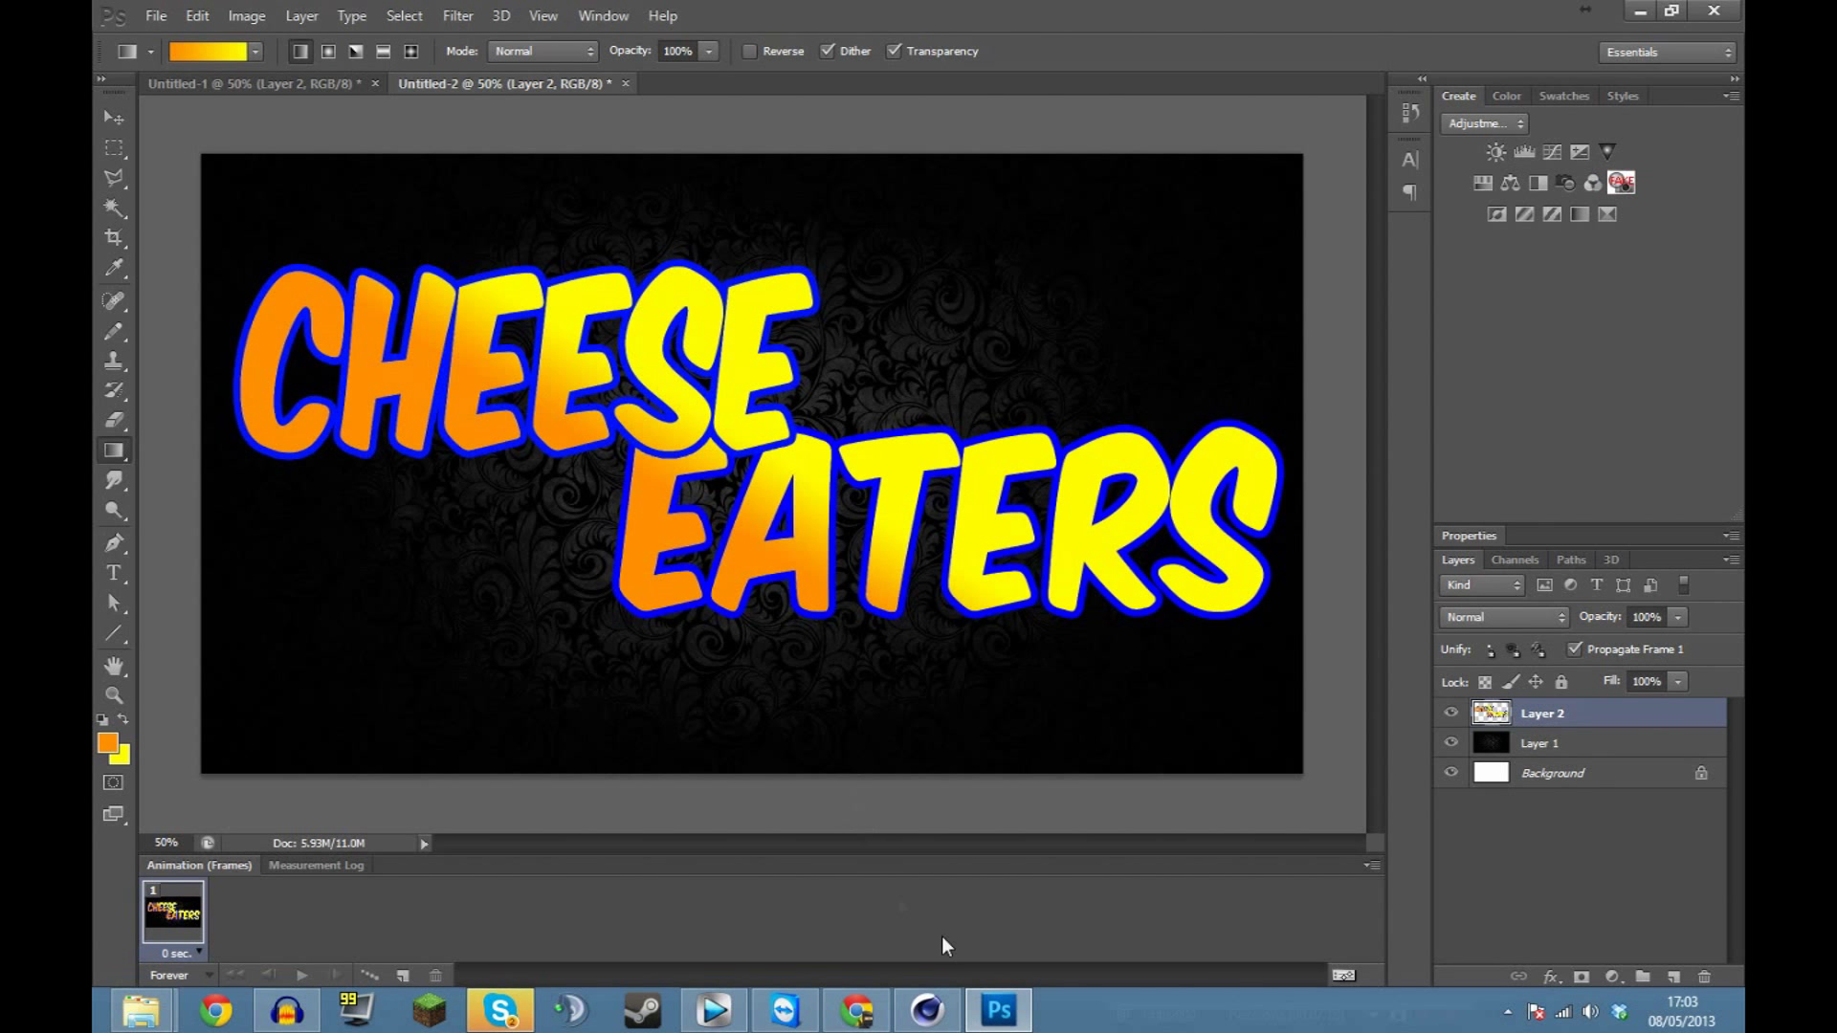
Switch to Cinema 4D and reframe the Minecraft character in front of the green backdrop, checking the framing with a test render.
{"action": "mouse_move", "coordinate": [914, 1024]}
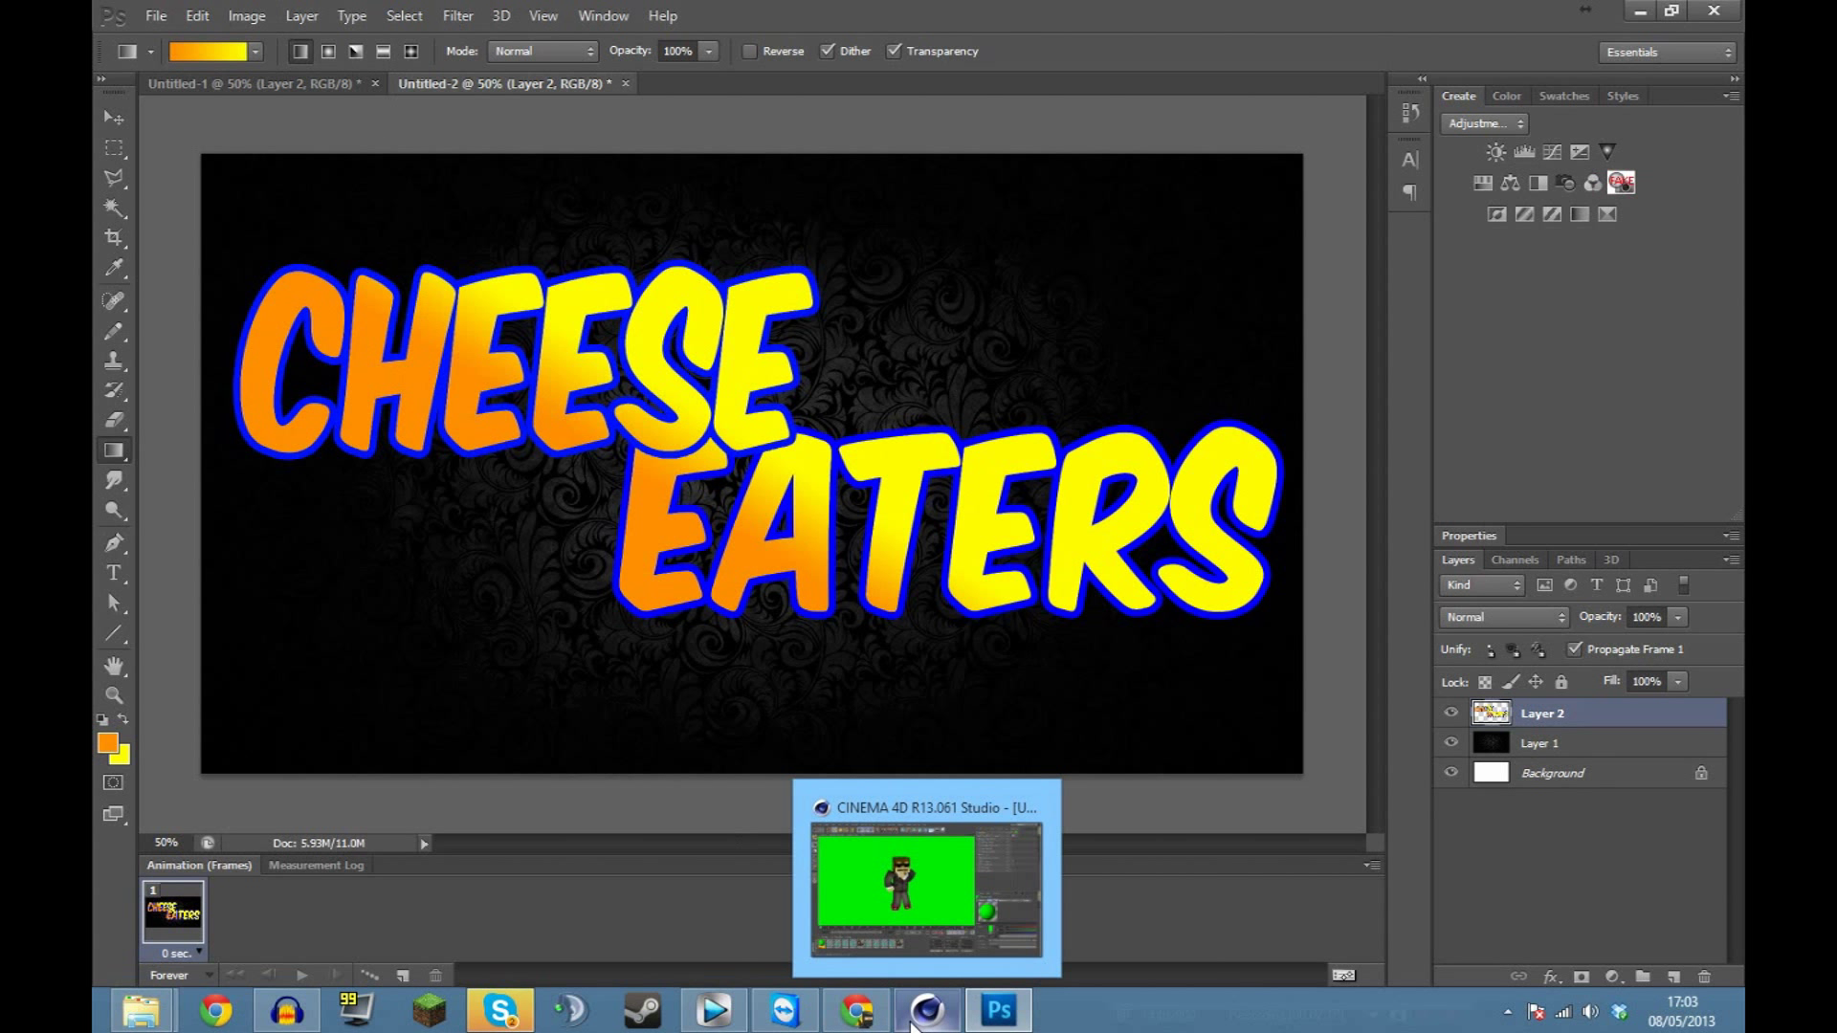
{"action": "left_click", "coordinate": [914, 1021]}
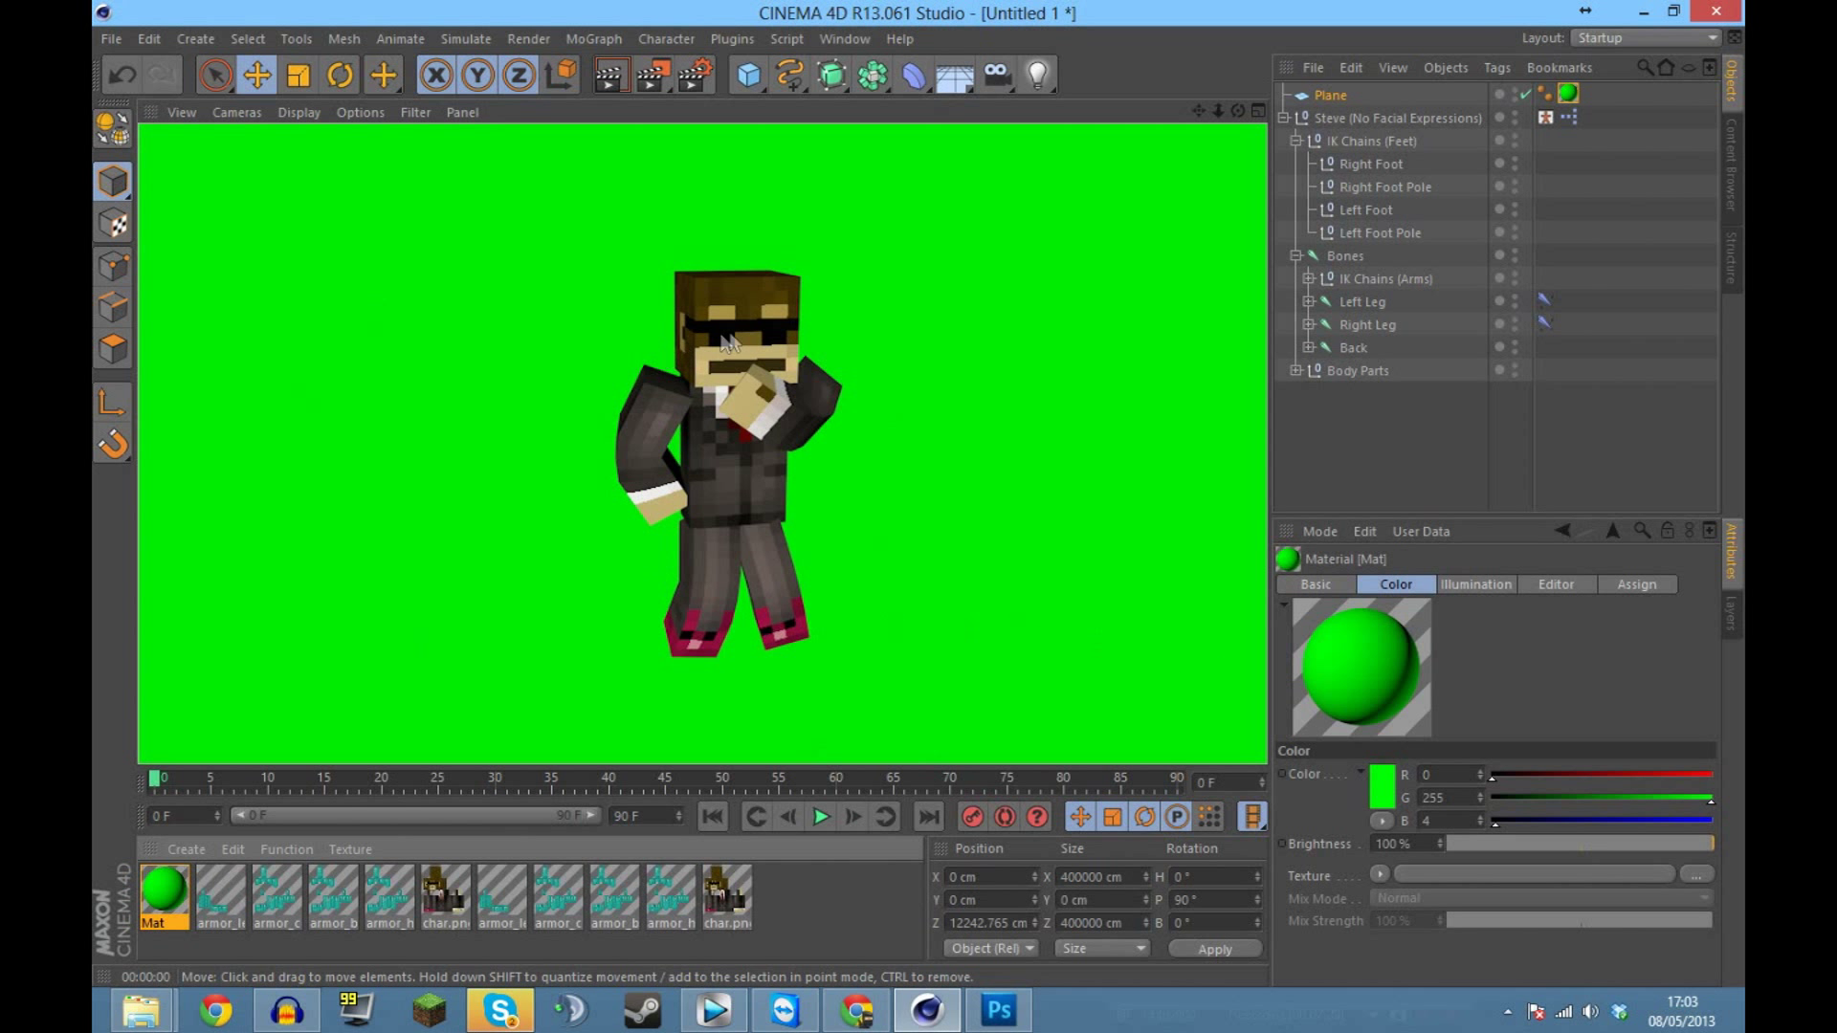
{"action": "mouse_move", "coordinate": [1238, 111]}
{"action": "left_mouse_down"}
{"action": "mouse_move", "coordinate": [1292, 153]}
{"action": "mouse_move", "coordinate": [1204, 105]}
{"action": "left_mouse_up"}
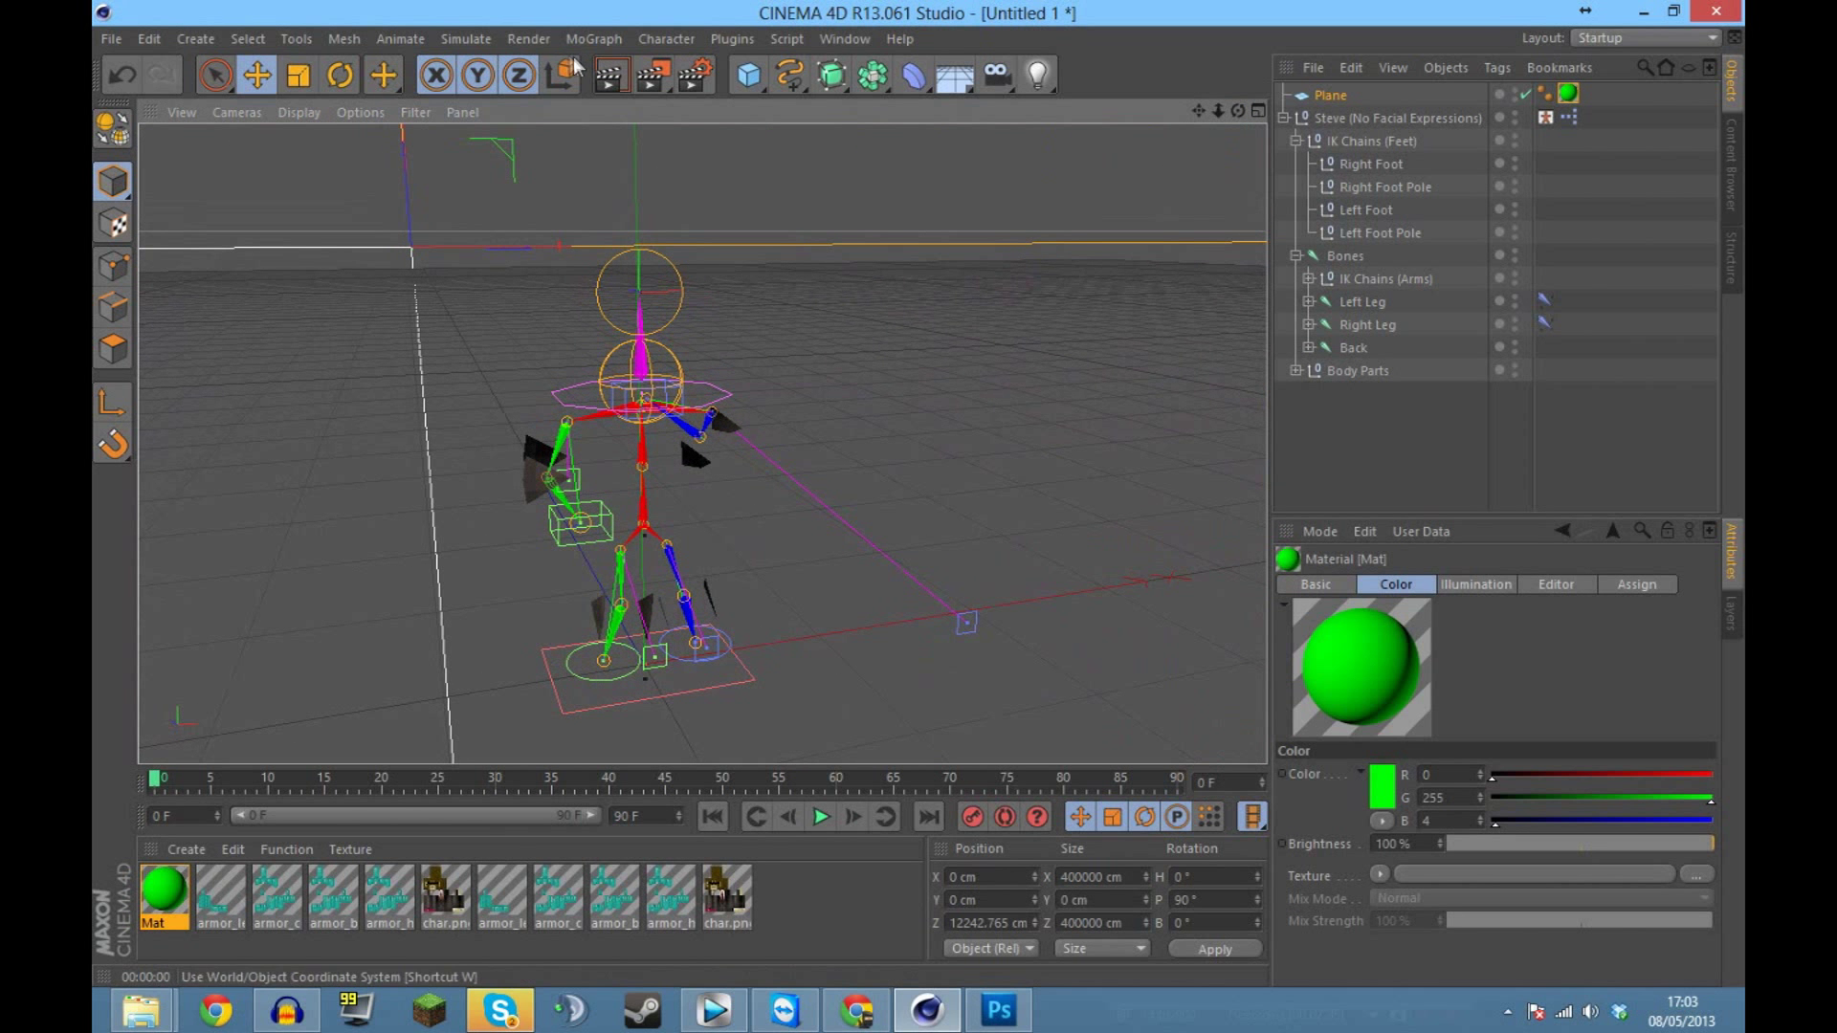
{"action": "left_click", "coordinate": [609, 80]}
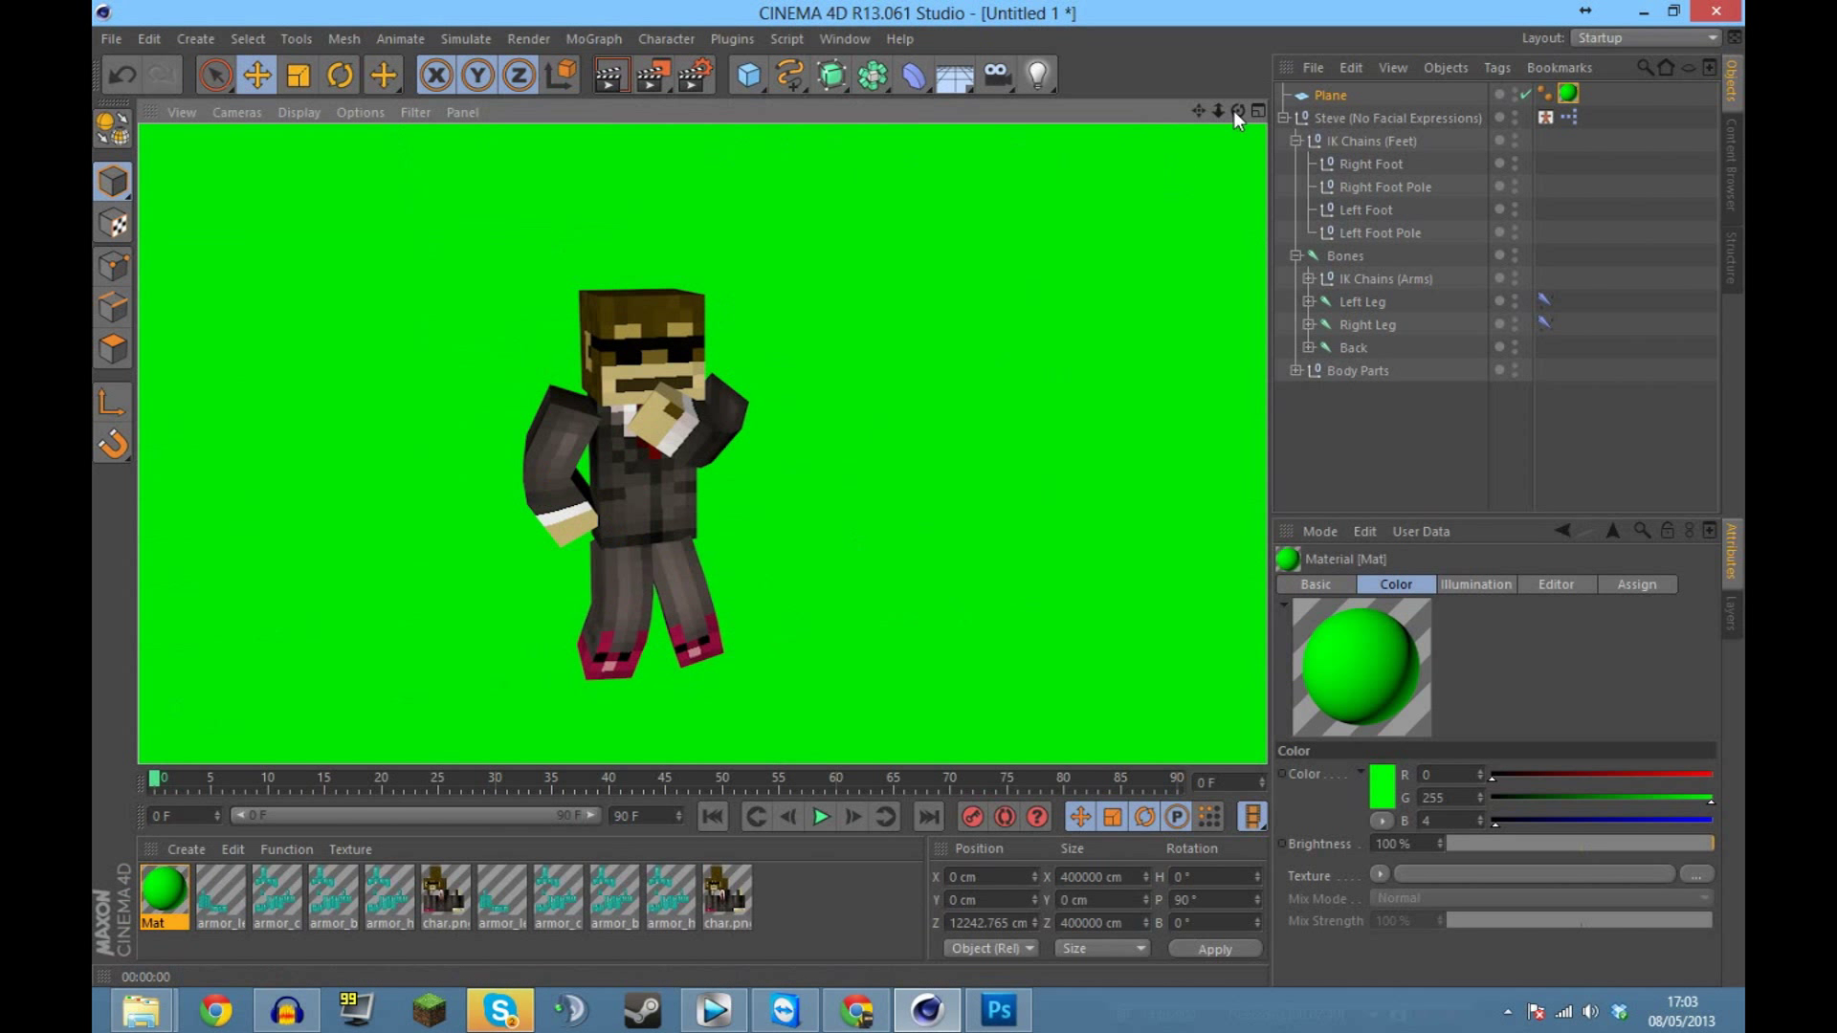
{"action": "left_click_drag", "start_coordinate": [1198, 111], "coordinate": [1202, 111]}
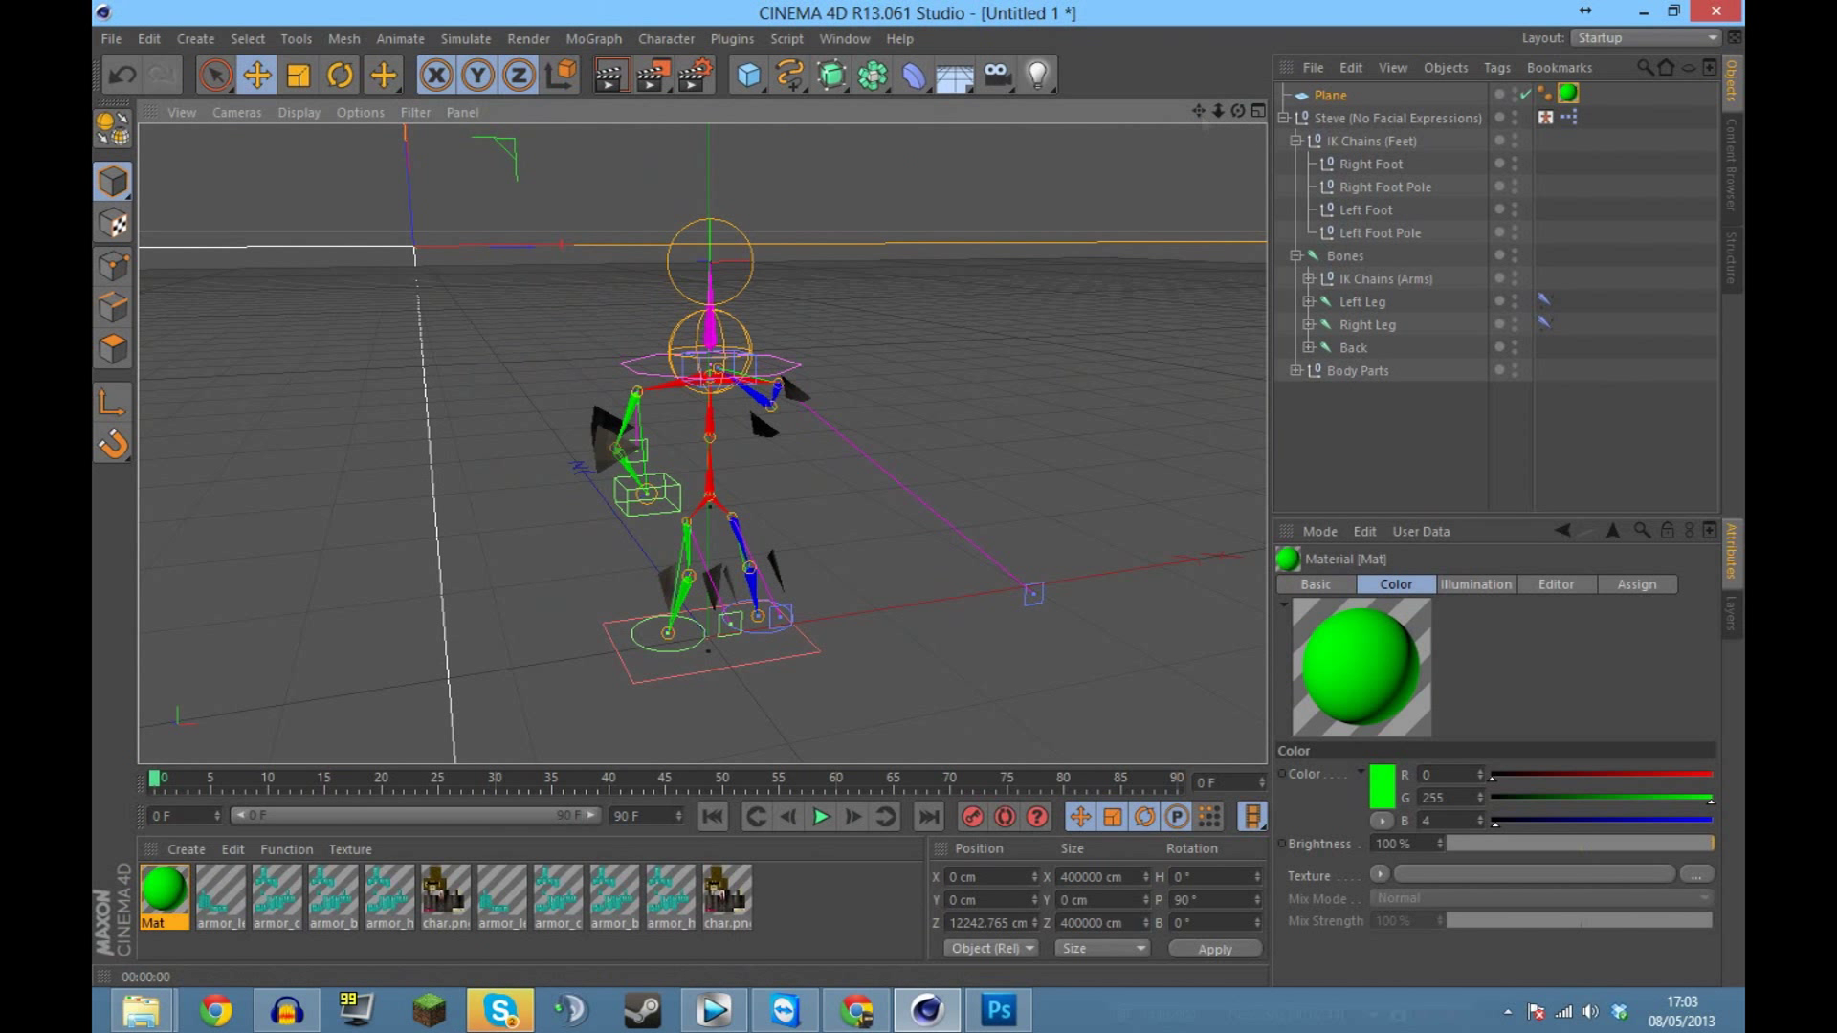
Move the Right Foot Pole of the feet IK chain along X to about 52 cm.
{"action": "left_click", "coordinate": [1357, 168]}
{"action": "left_click", "coordinate": [1359, 228]}
{"action": "left_click", "coordinate": [1357, 189]}
{"action": "left_click", "coordinate": [1358, 168]}
{"action": "left_click", "coordinate": [1358, 190]}
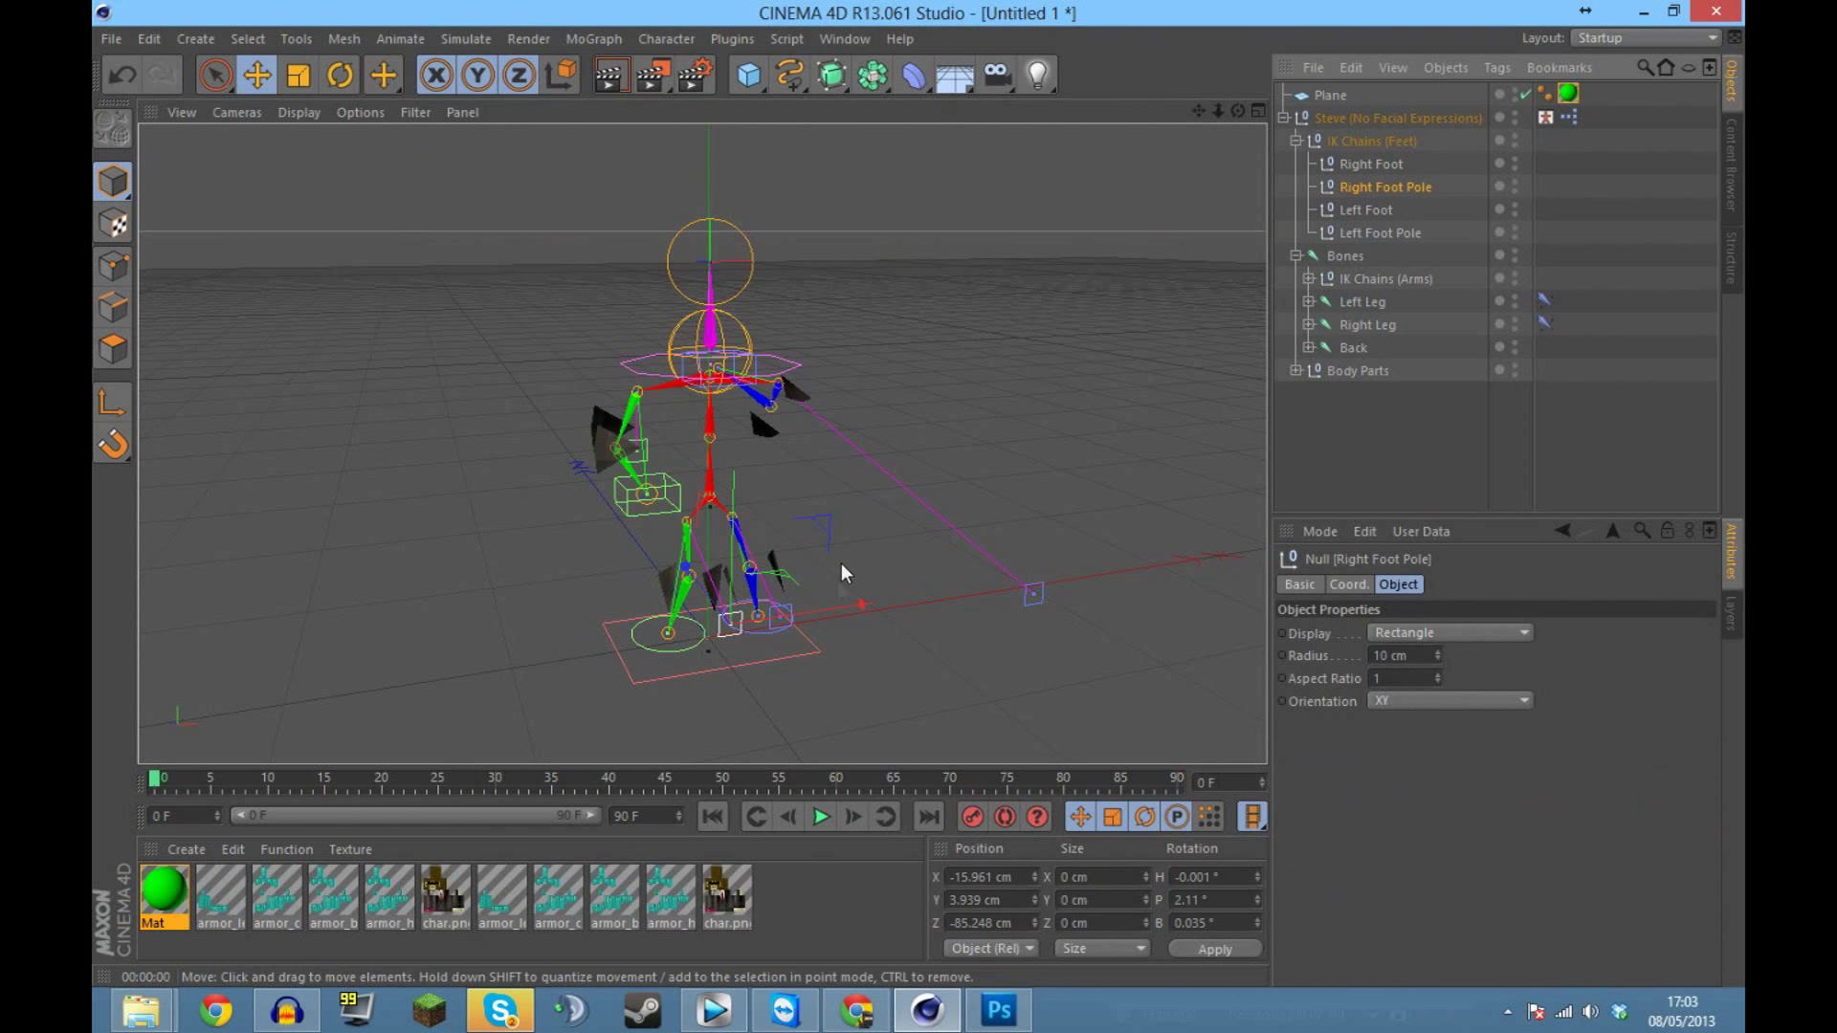
{"action": "left_click_drag", "start_coordinate": [844, 606], "coordinate": [944, 588]}
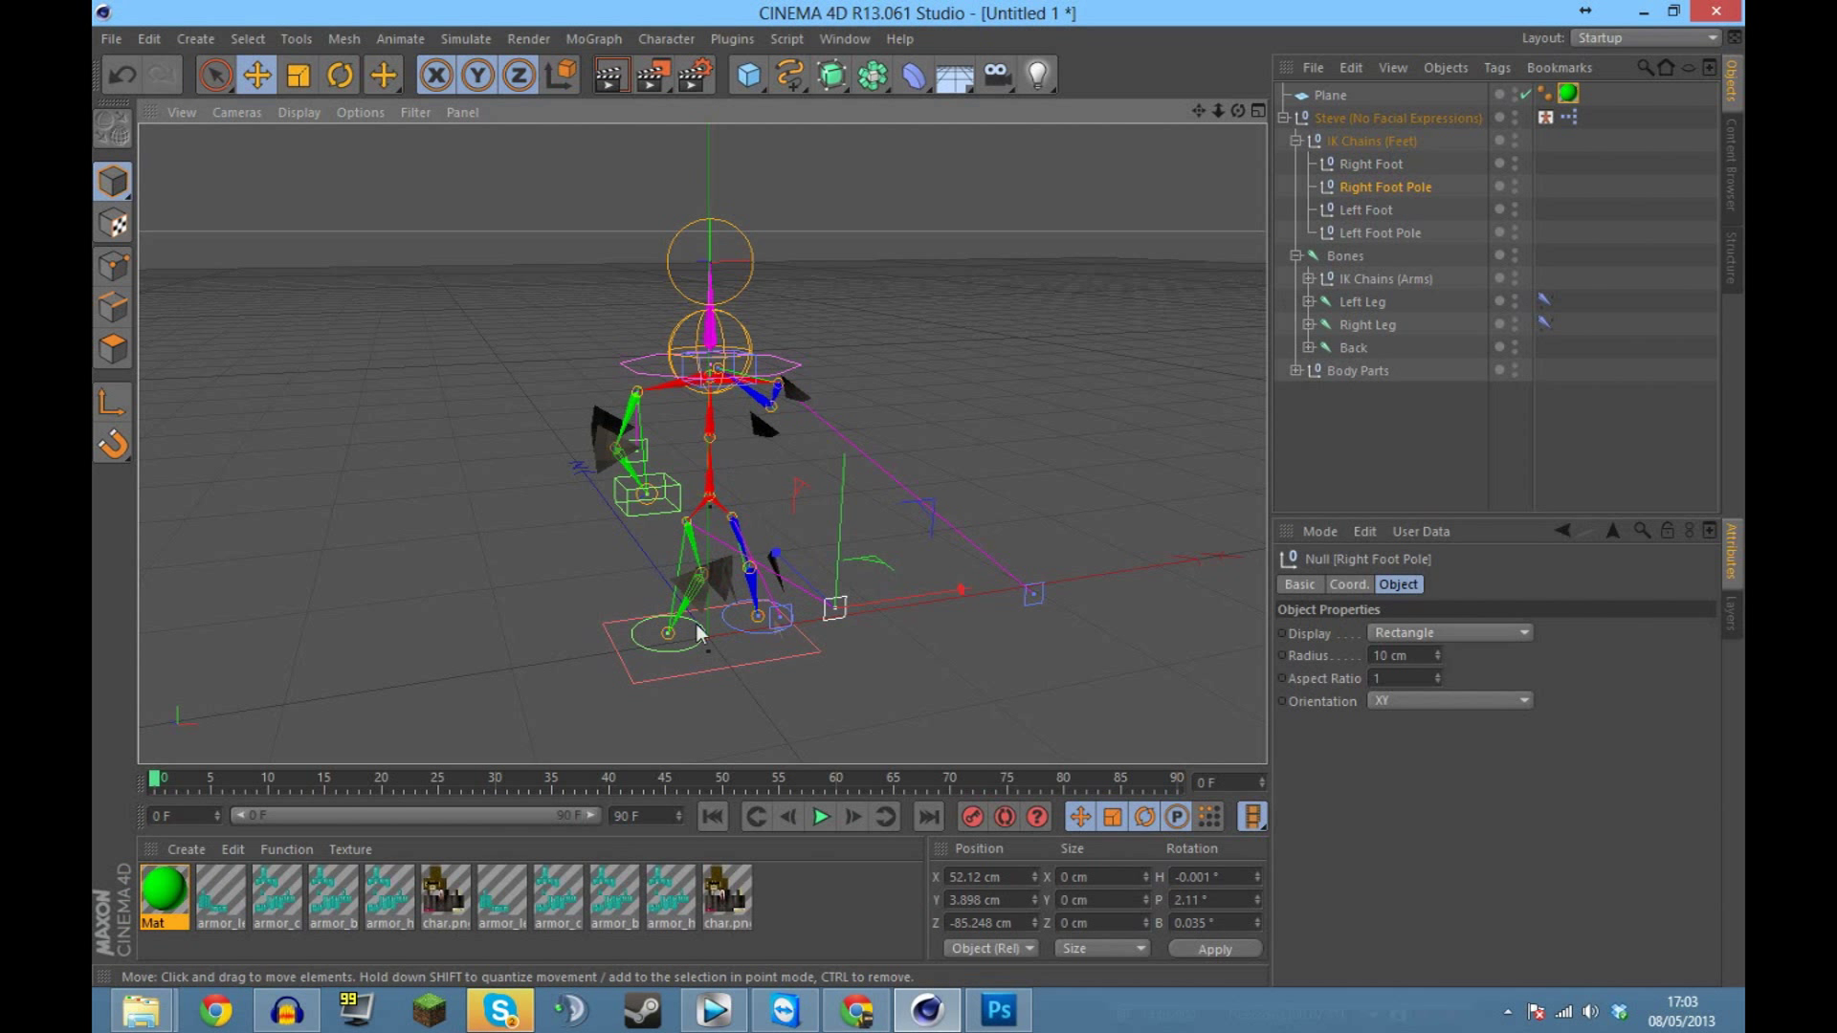
Bend both knees outward by moving the Left Foot Pole outward and upward and the Right Foot Pole to about X -217 cm; test render.
{"action": "left_click", "coordinate": [1368, 233]}
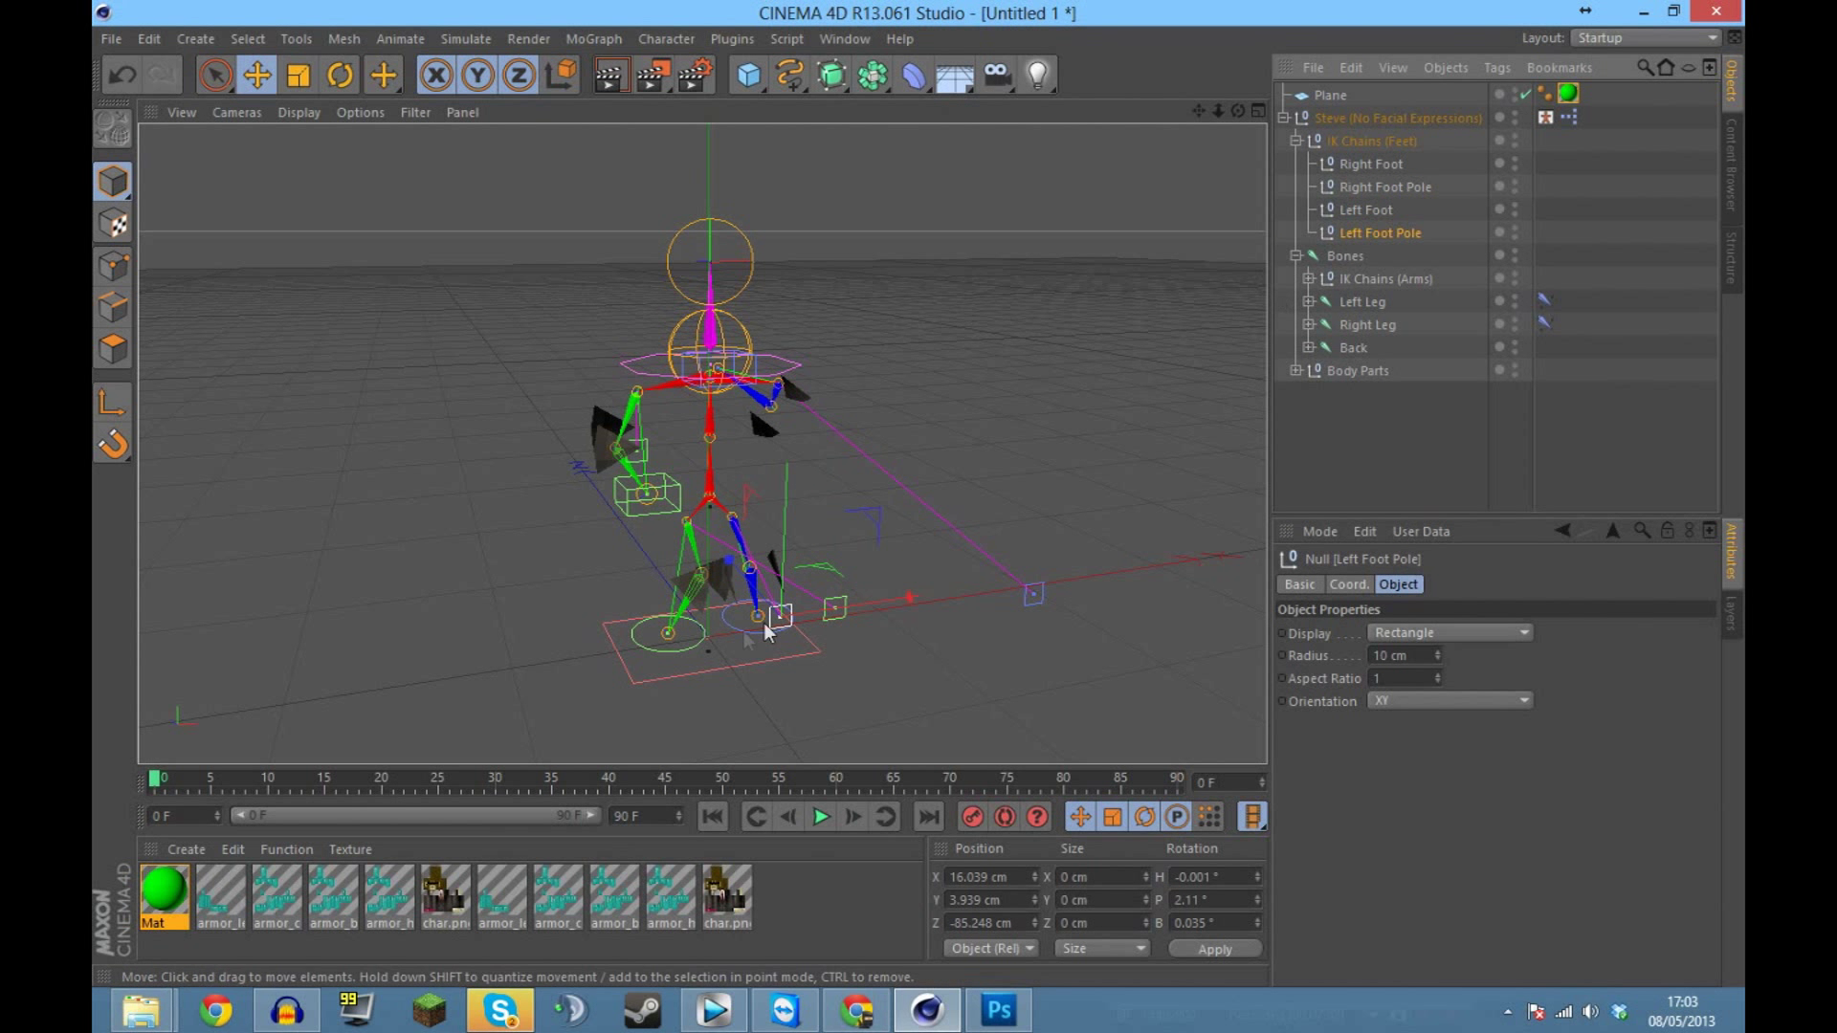
{"action": "left_click_drag", "start_coordinate": [879, 595], "coordinate": [1085, 485]}
{"action": "left_click", "coordinate": [1398, 187]}
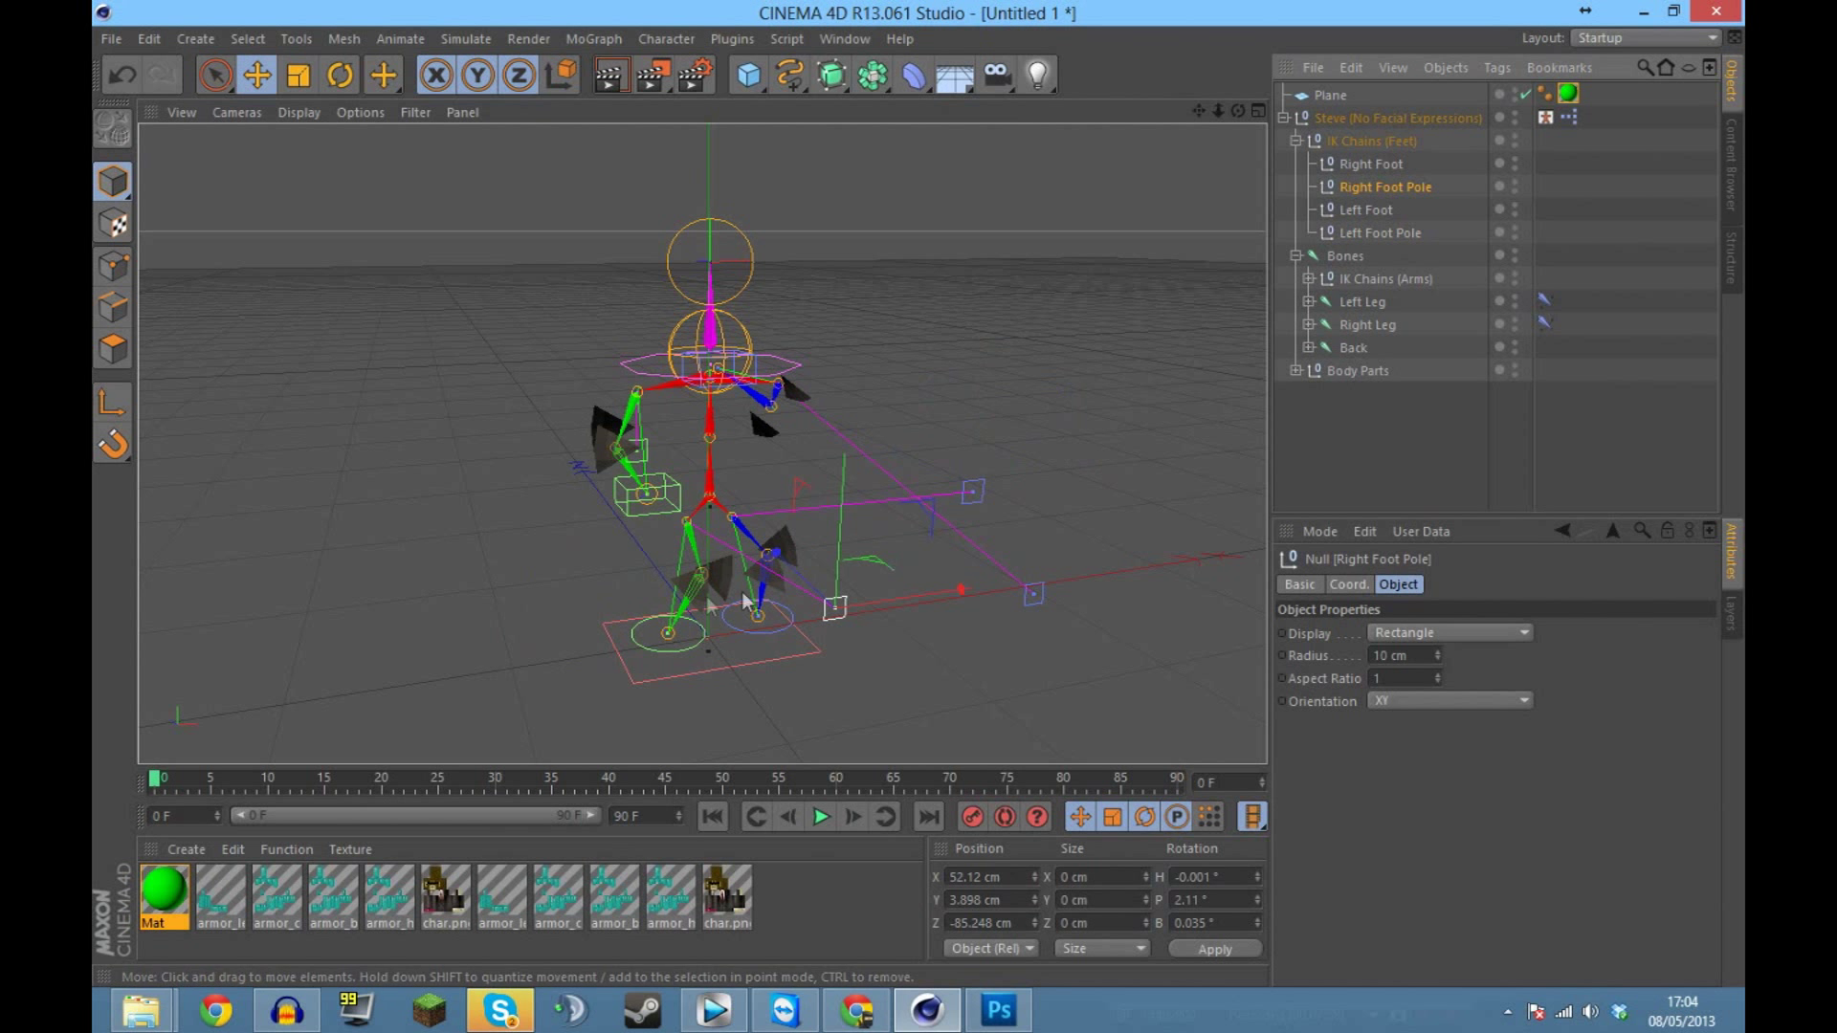
{"action": "left_click_drag", "start_coordinate": [835, 607], "coordinate": [436, 597]}
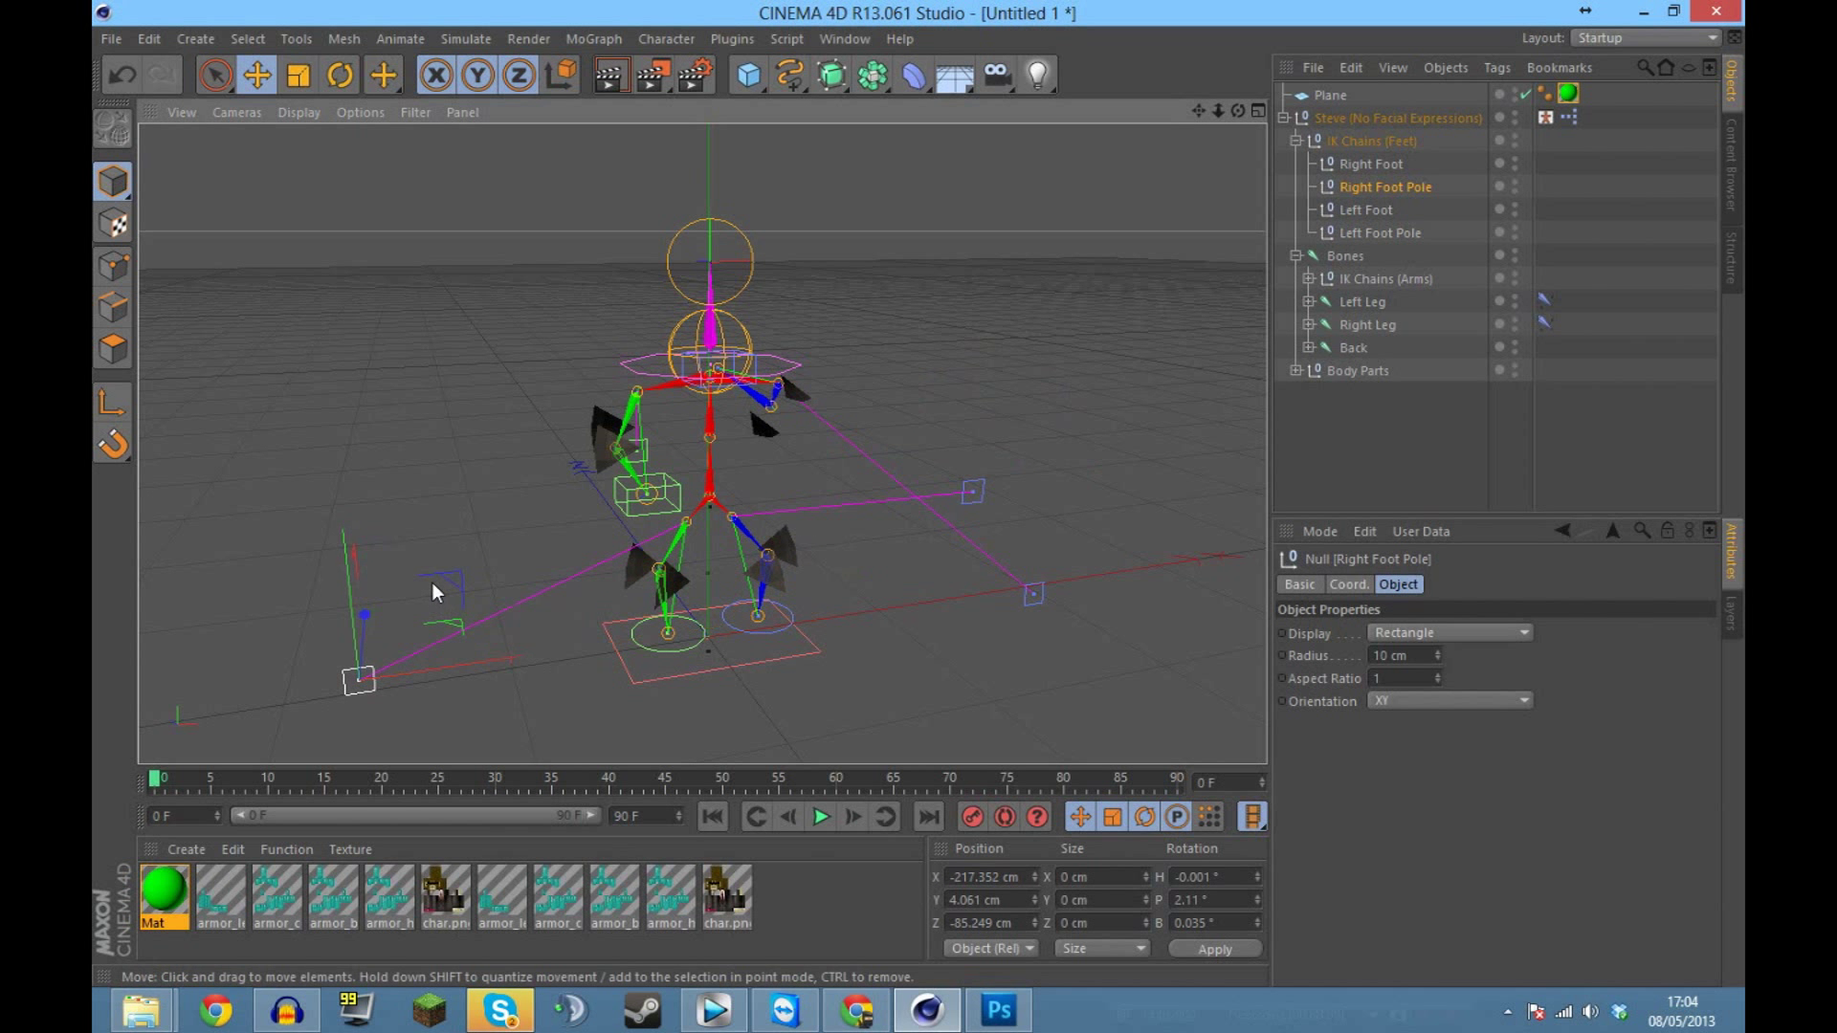
{"action": "left_click", "coordinate": [606, 79]}
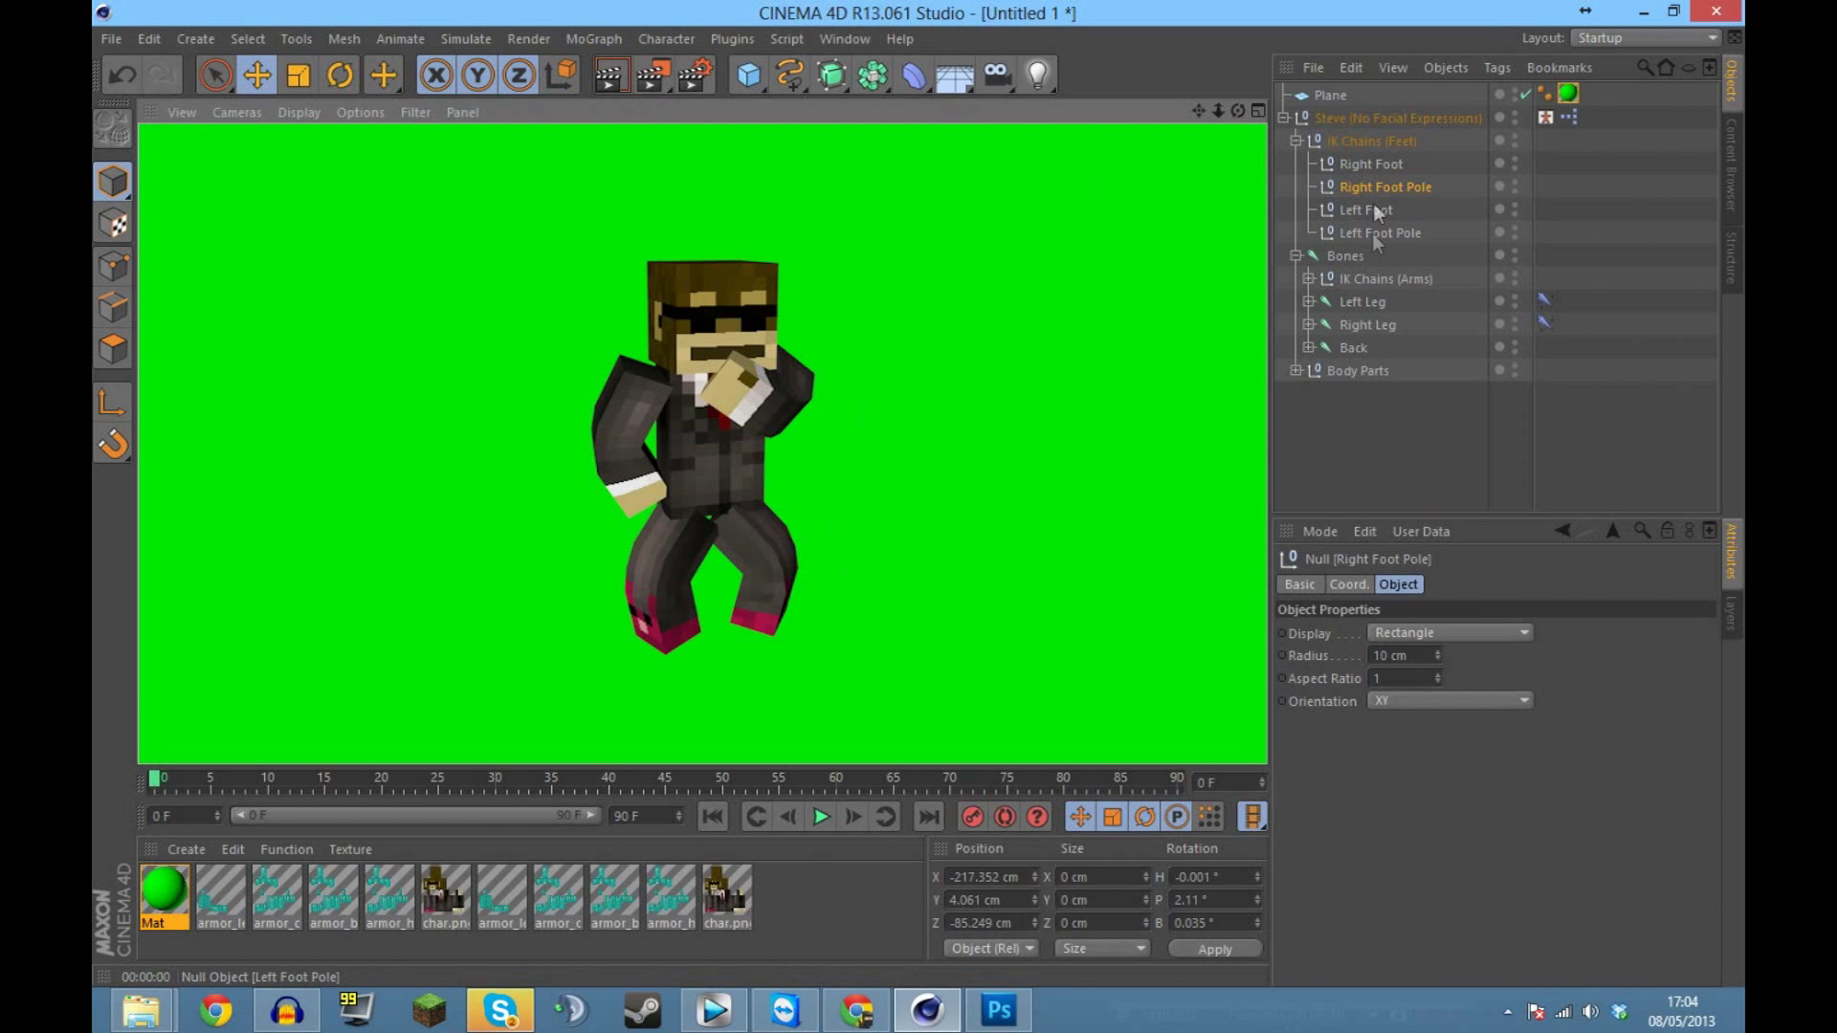
Raise the Right Hand control of the arms IK chain beside the head, to about X -59 cm and Y 142 cm, and test render.
{"action": "left_click", "coordinate": [1296, 142]}
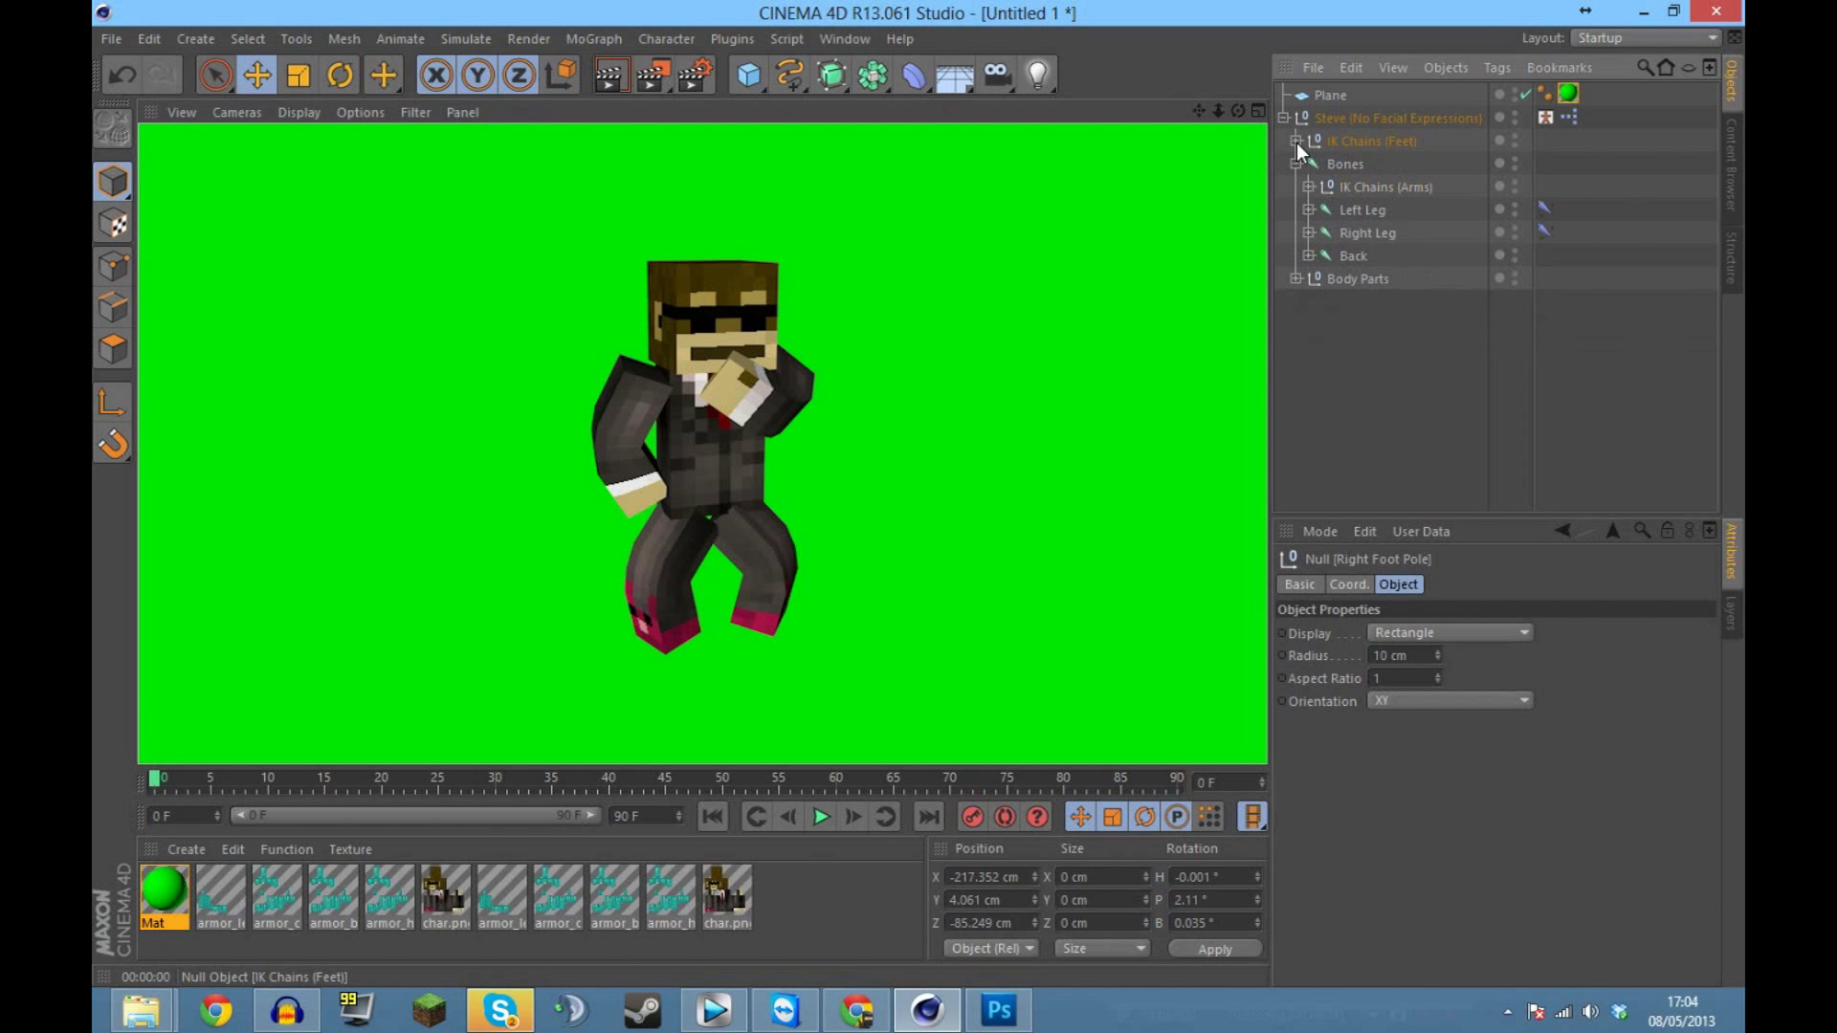
{"action": "left_click", "coordinate": [1297, 163]}
{"action": "left_click", "coordinate": [1298, 162]}
{"action": "left_click", "coordinate": [1308, 255]}
{"action": "left_click", "coordinate": [1309, 254]}
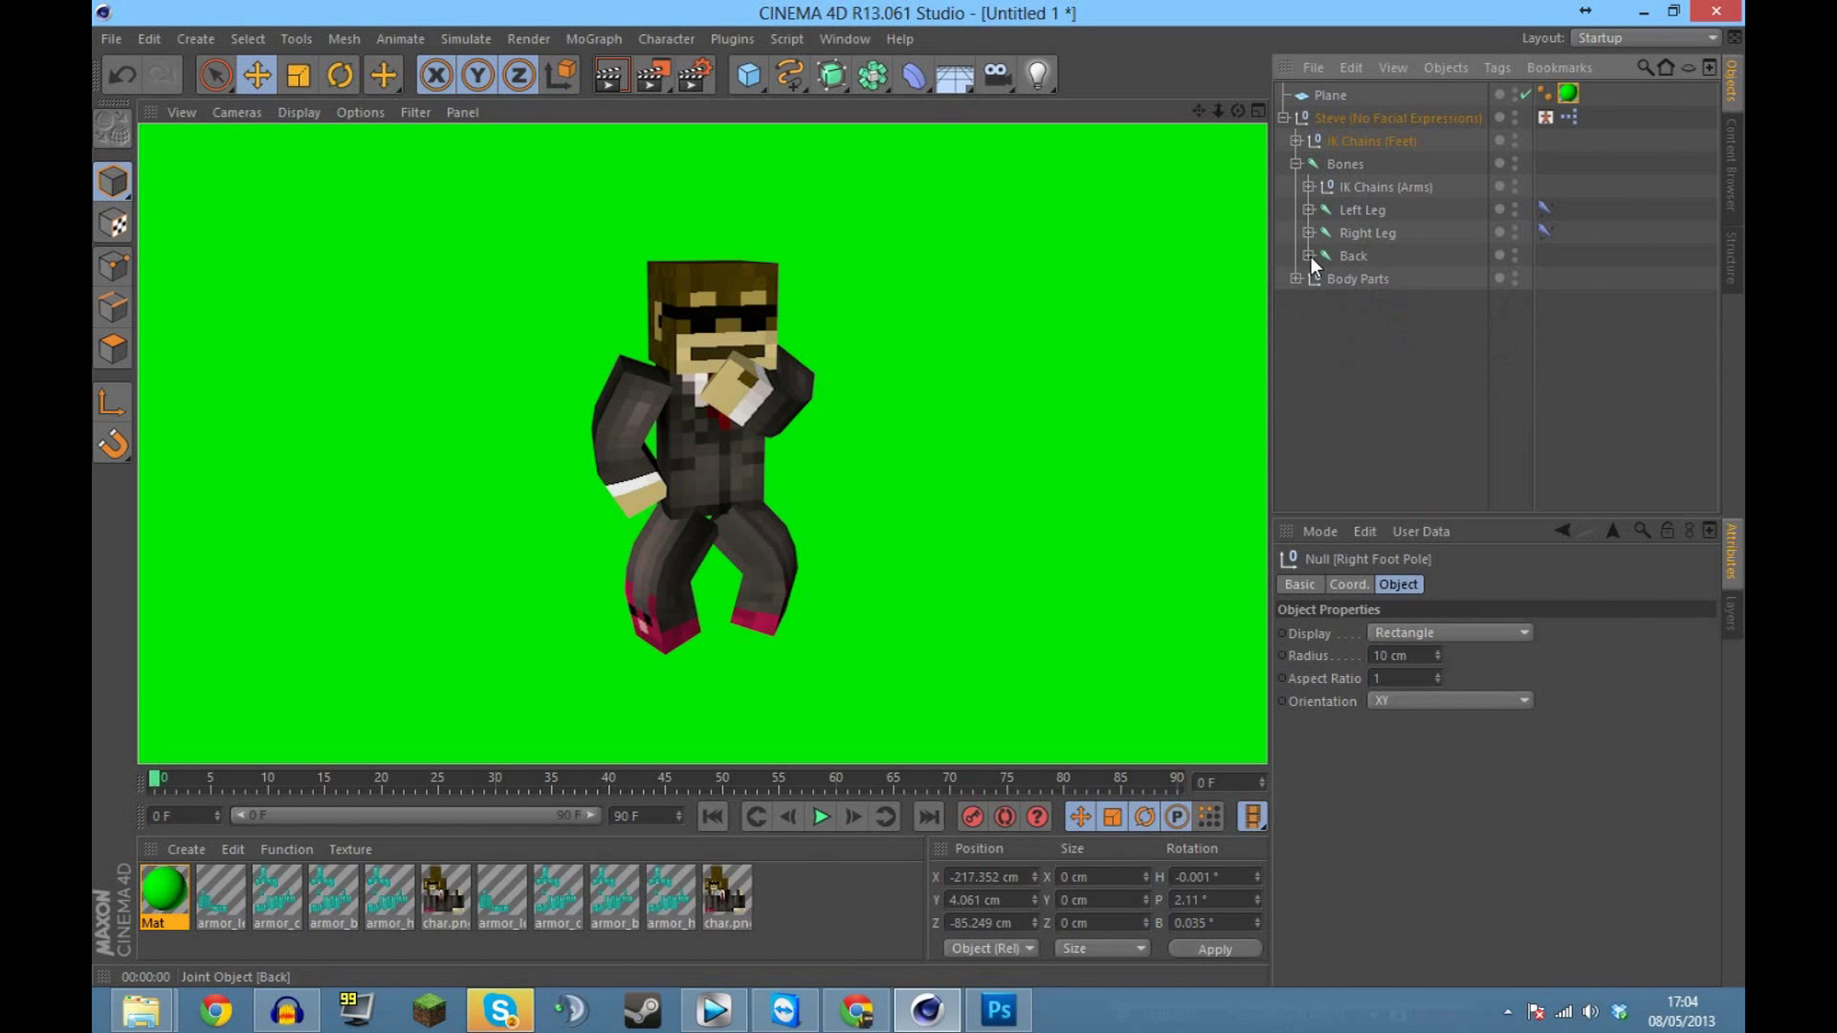
{"action": "left_click", "coordinate": [1310, 187]}
{"action": "left_click", "coordinate": [1392, 211]}
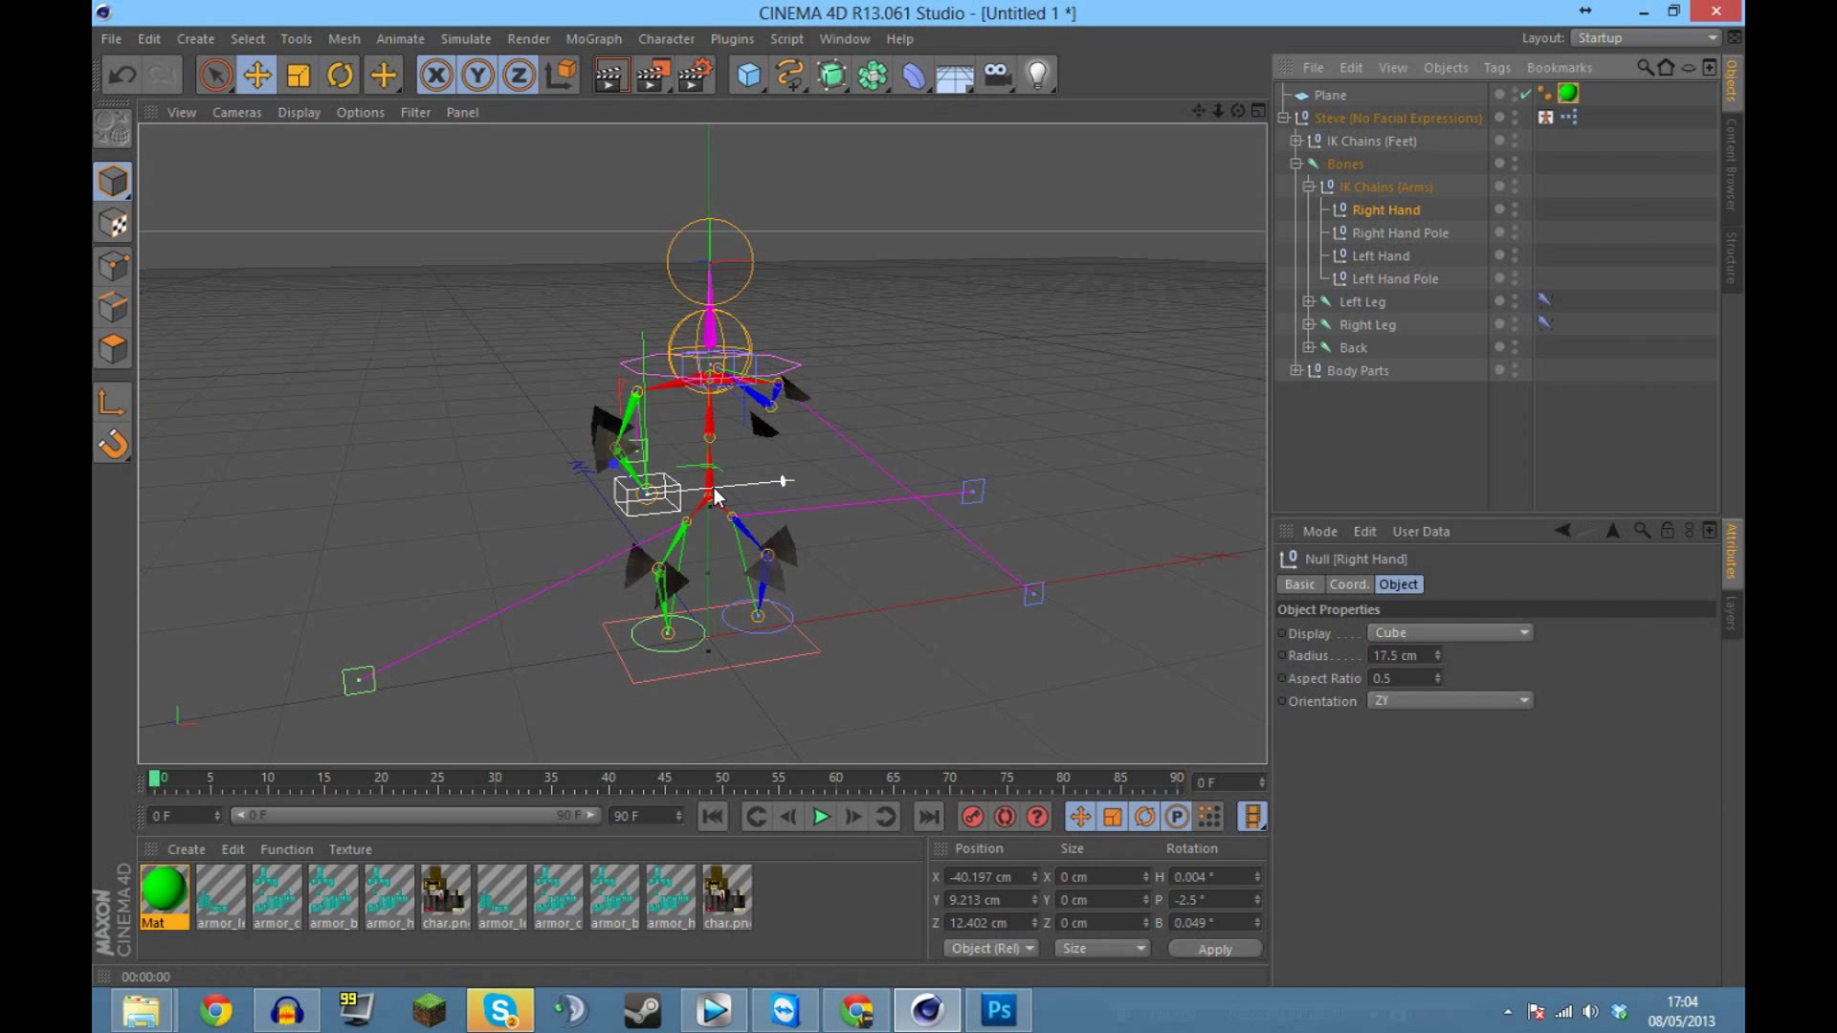
{"action": "left_click_drag", "start_coordinate": [716, 495], "coordinate": [620, 260]}
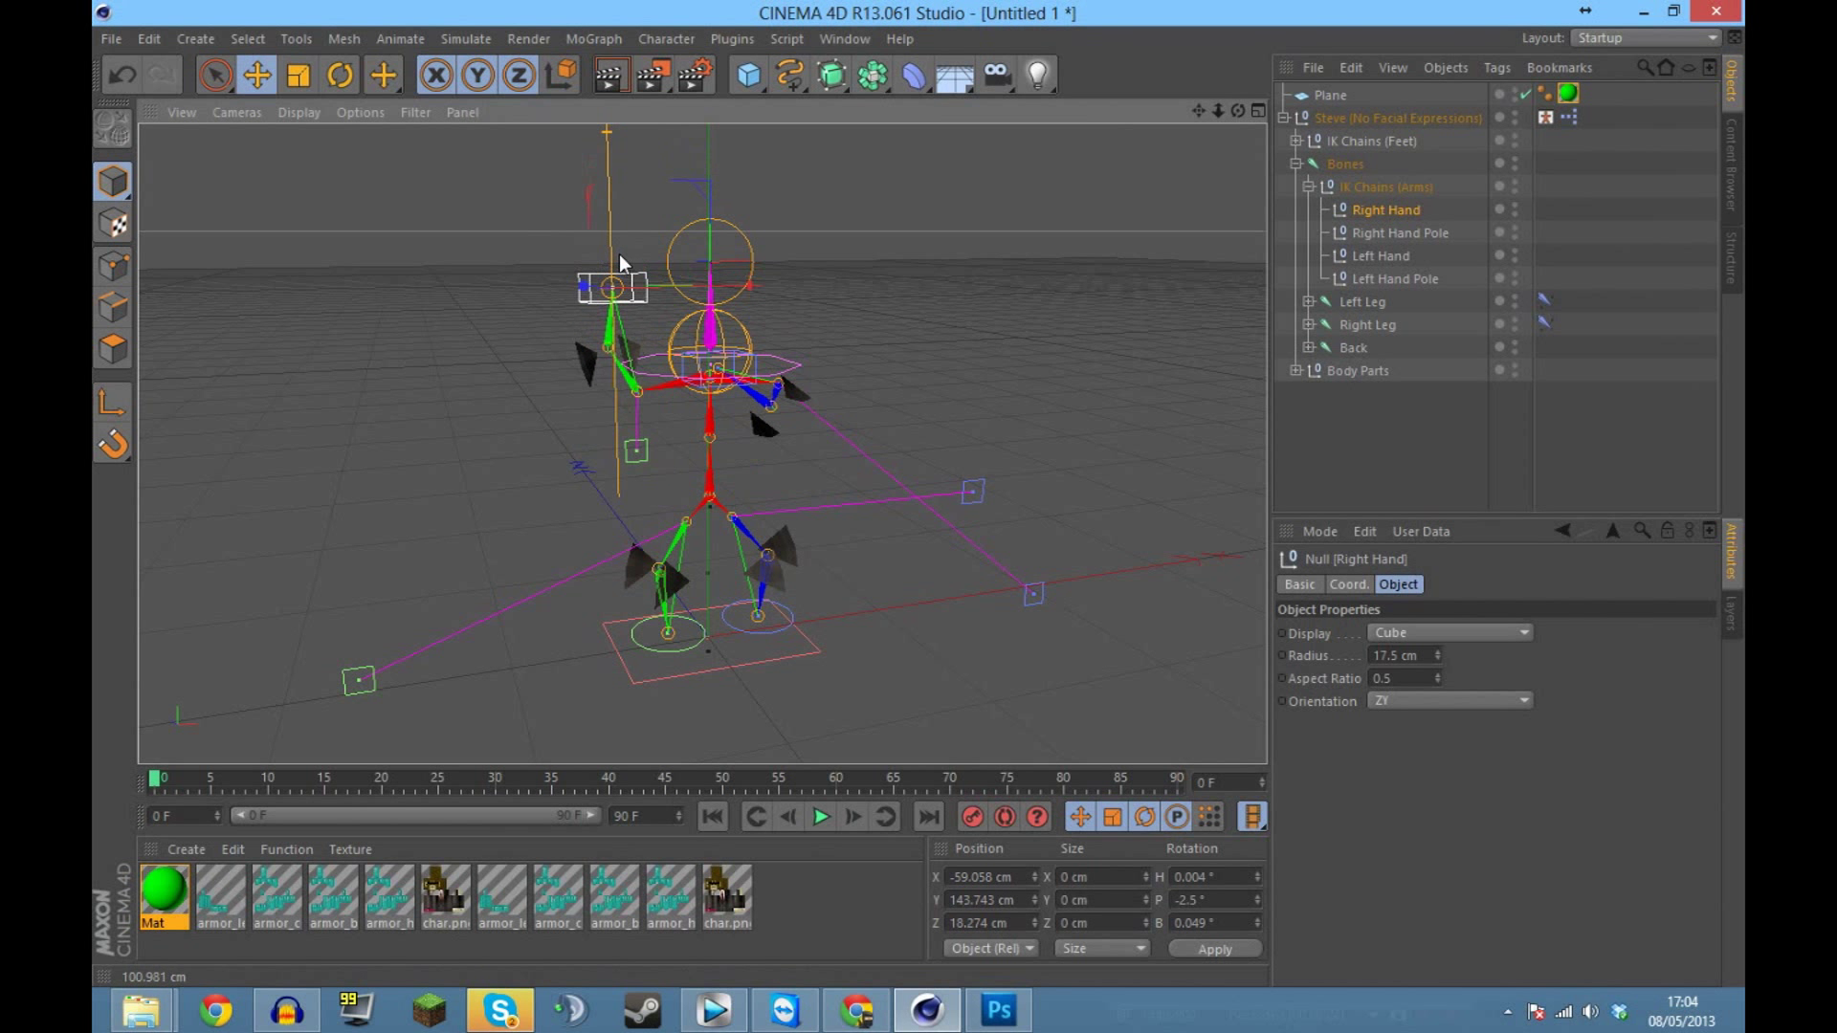
{"action": "left_click", "coordinate": [605, 79]}
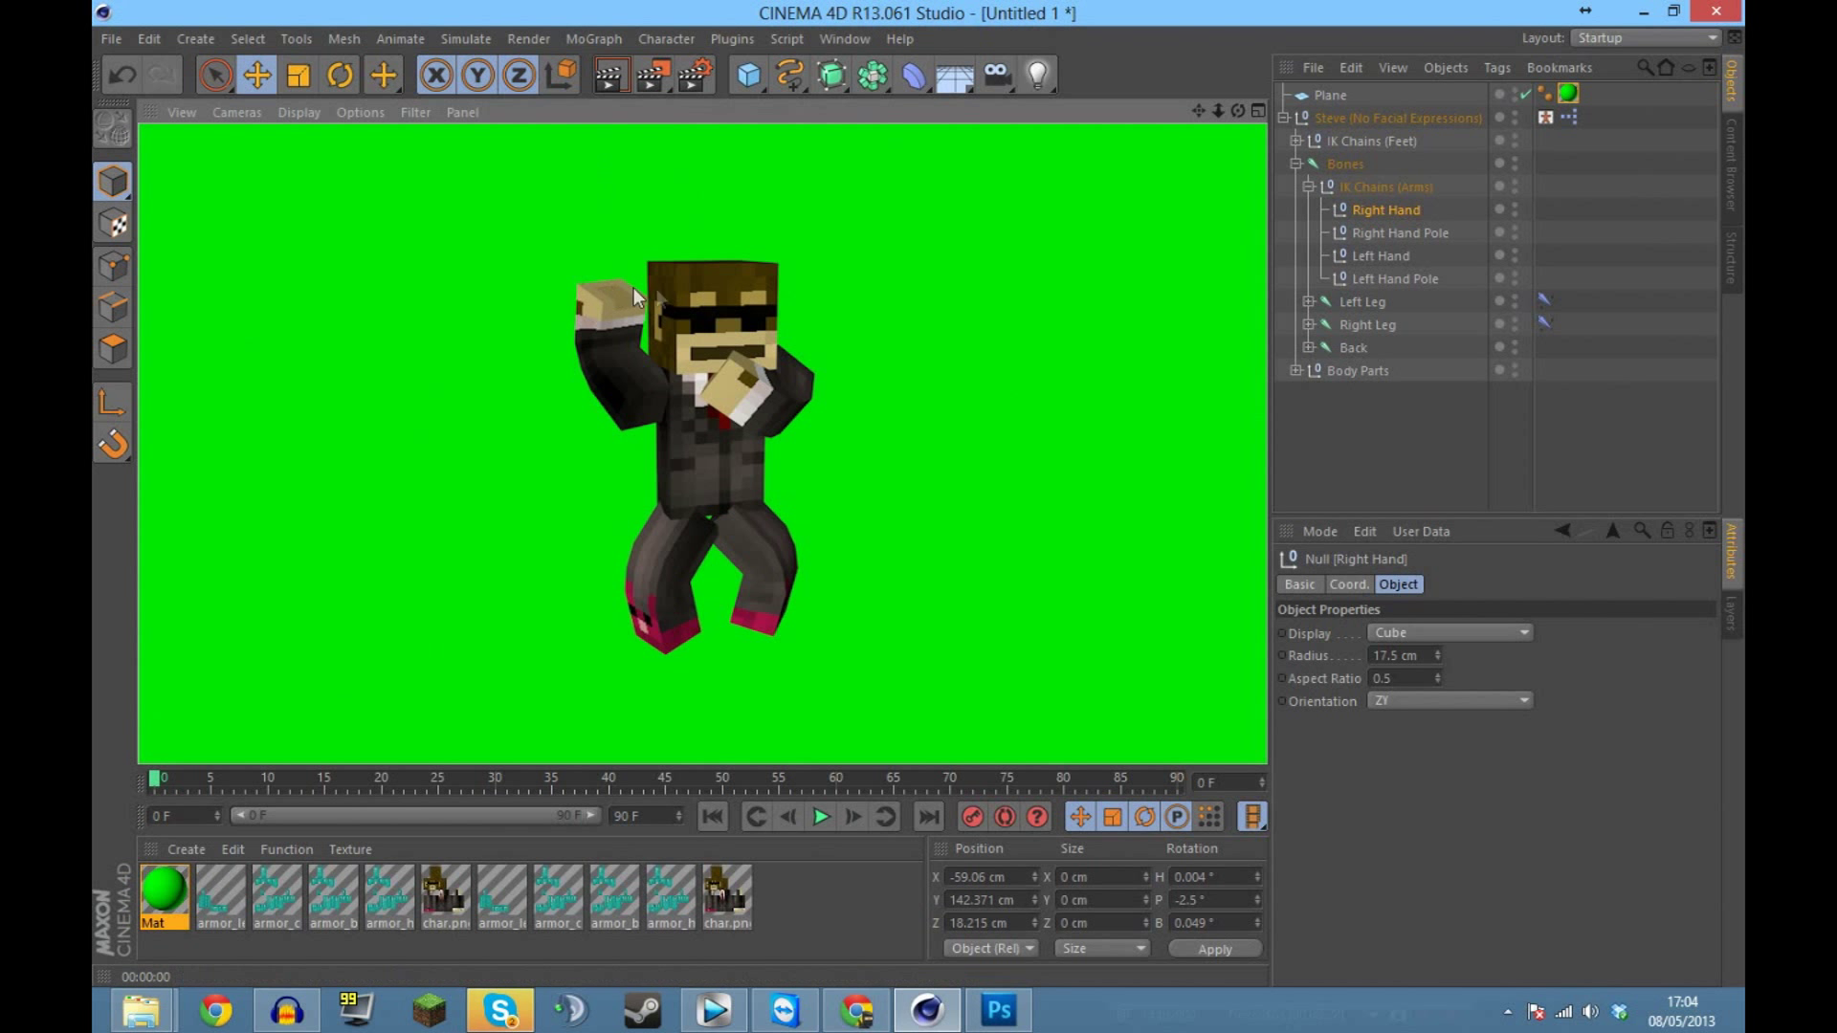
Swing the right elbow outward by moving the Right Hand Pole to about X -203 cm, and test render the character from the front.
{"action": "left_click", "coordinate": [1374, 229]}
{"action": "left_click_drag", "start_coordinate": [680, 450], "coordinate": [424, 469]}
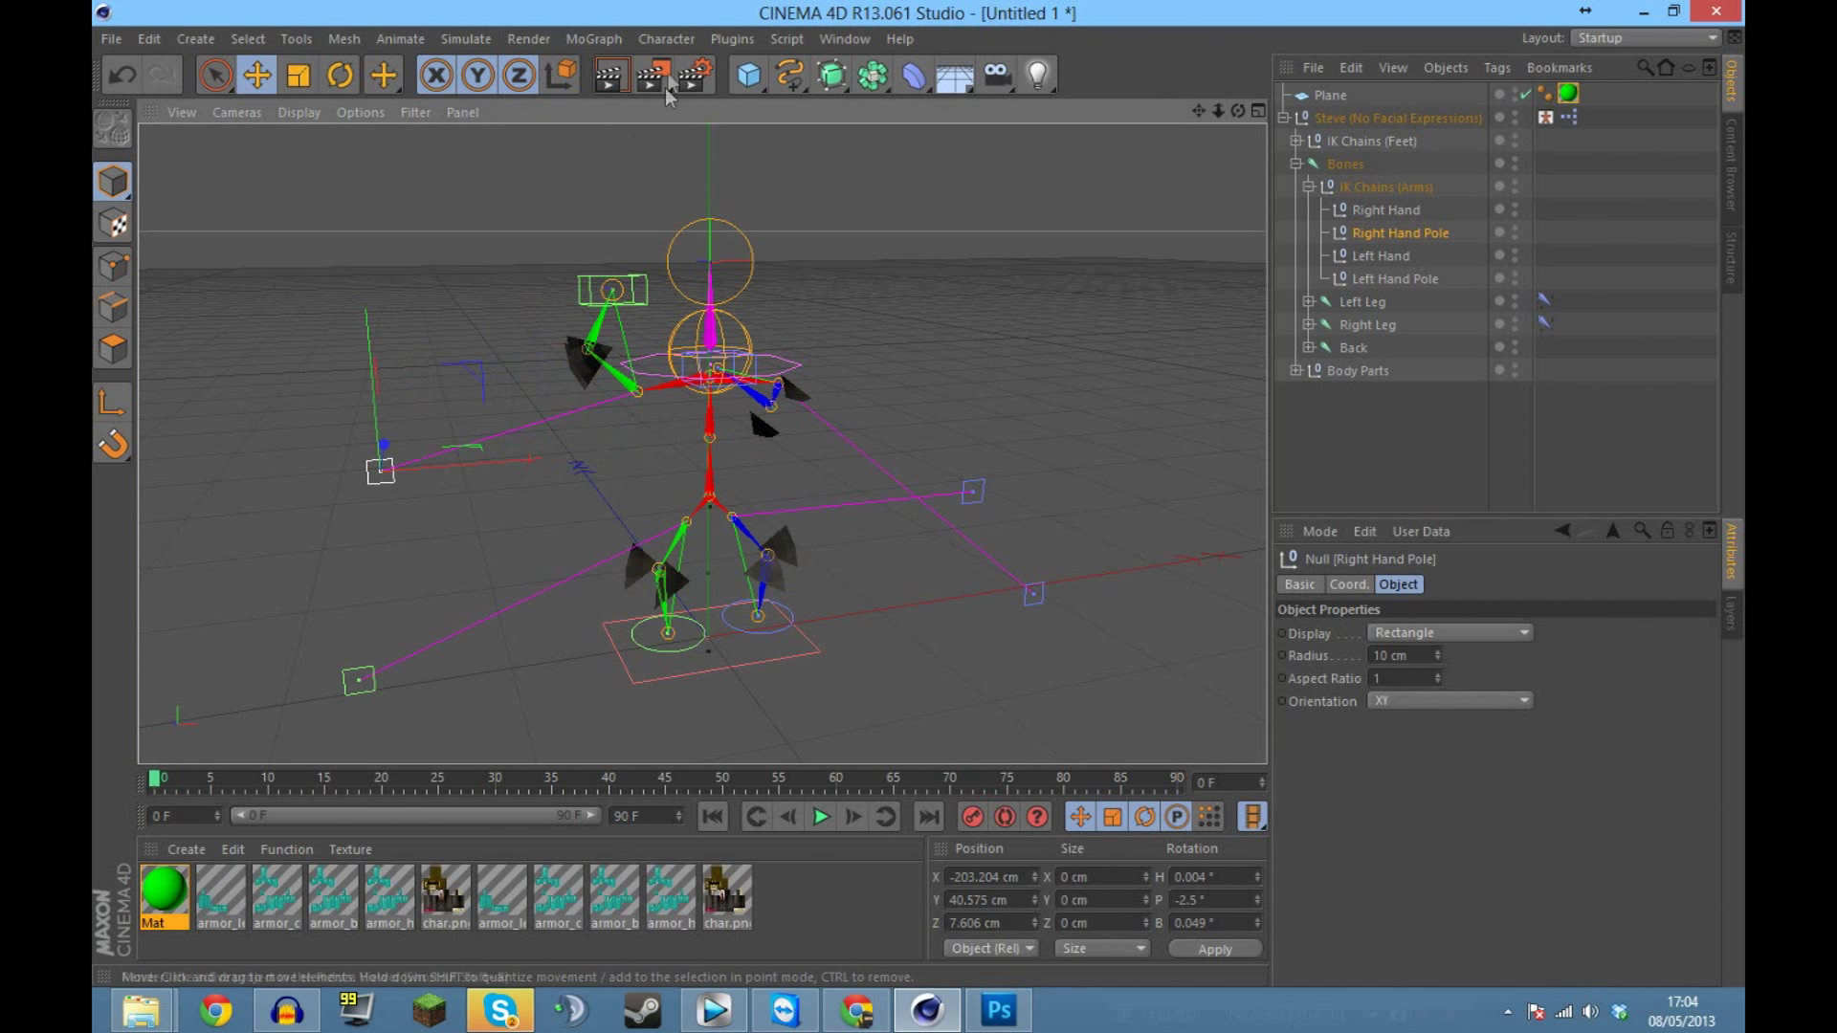
{"action": "left_click", "coordinate": [608, 74]}
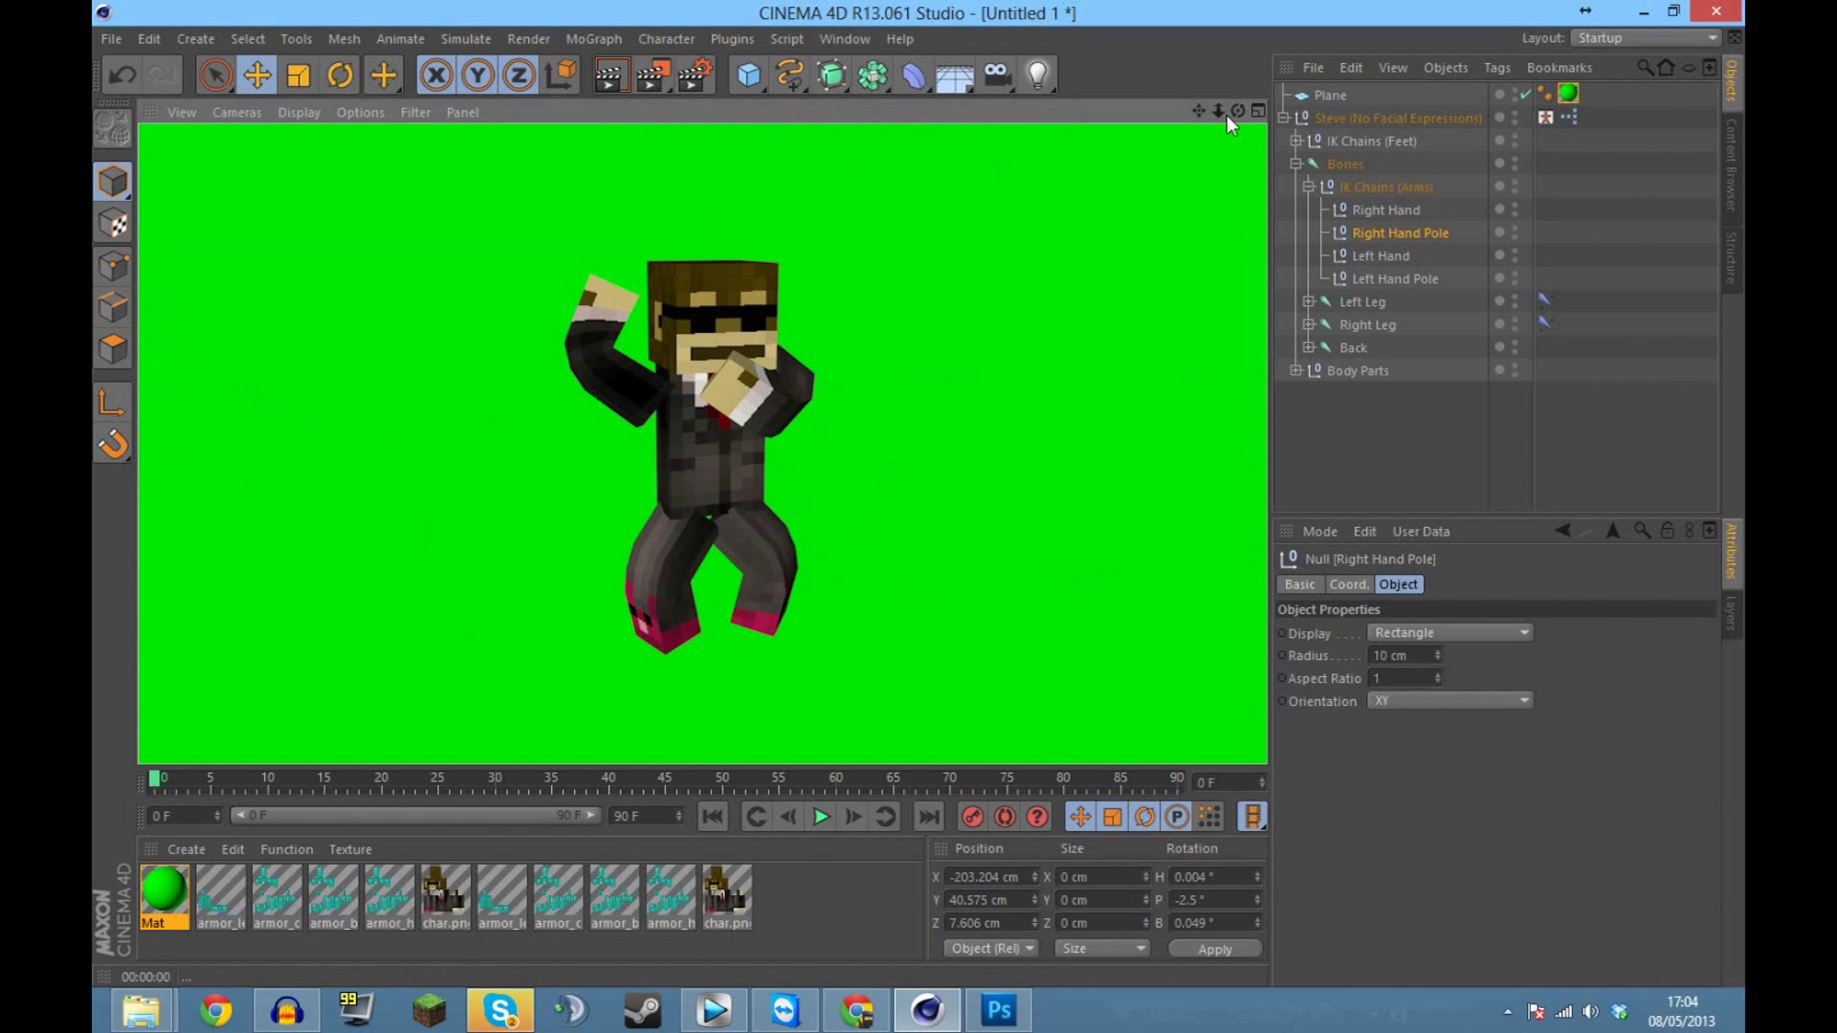
{"action": "left_click_drag", "start_coordinate": [1237, 111], "coordinate": [917, 119]}
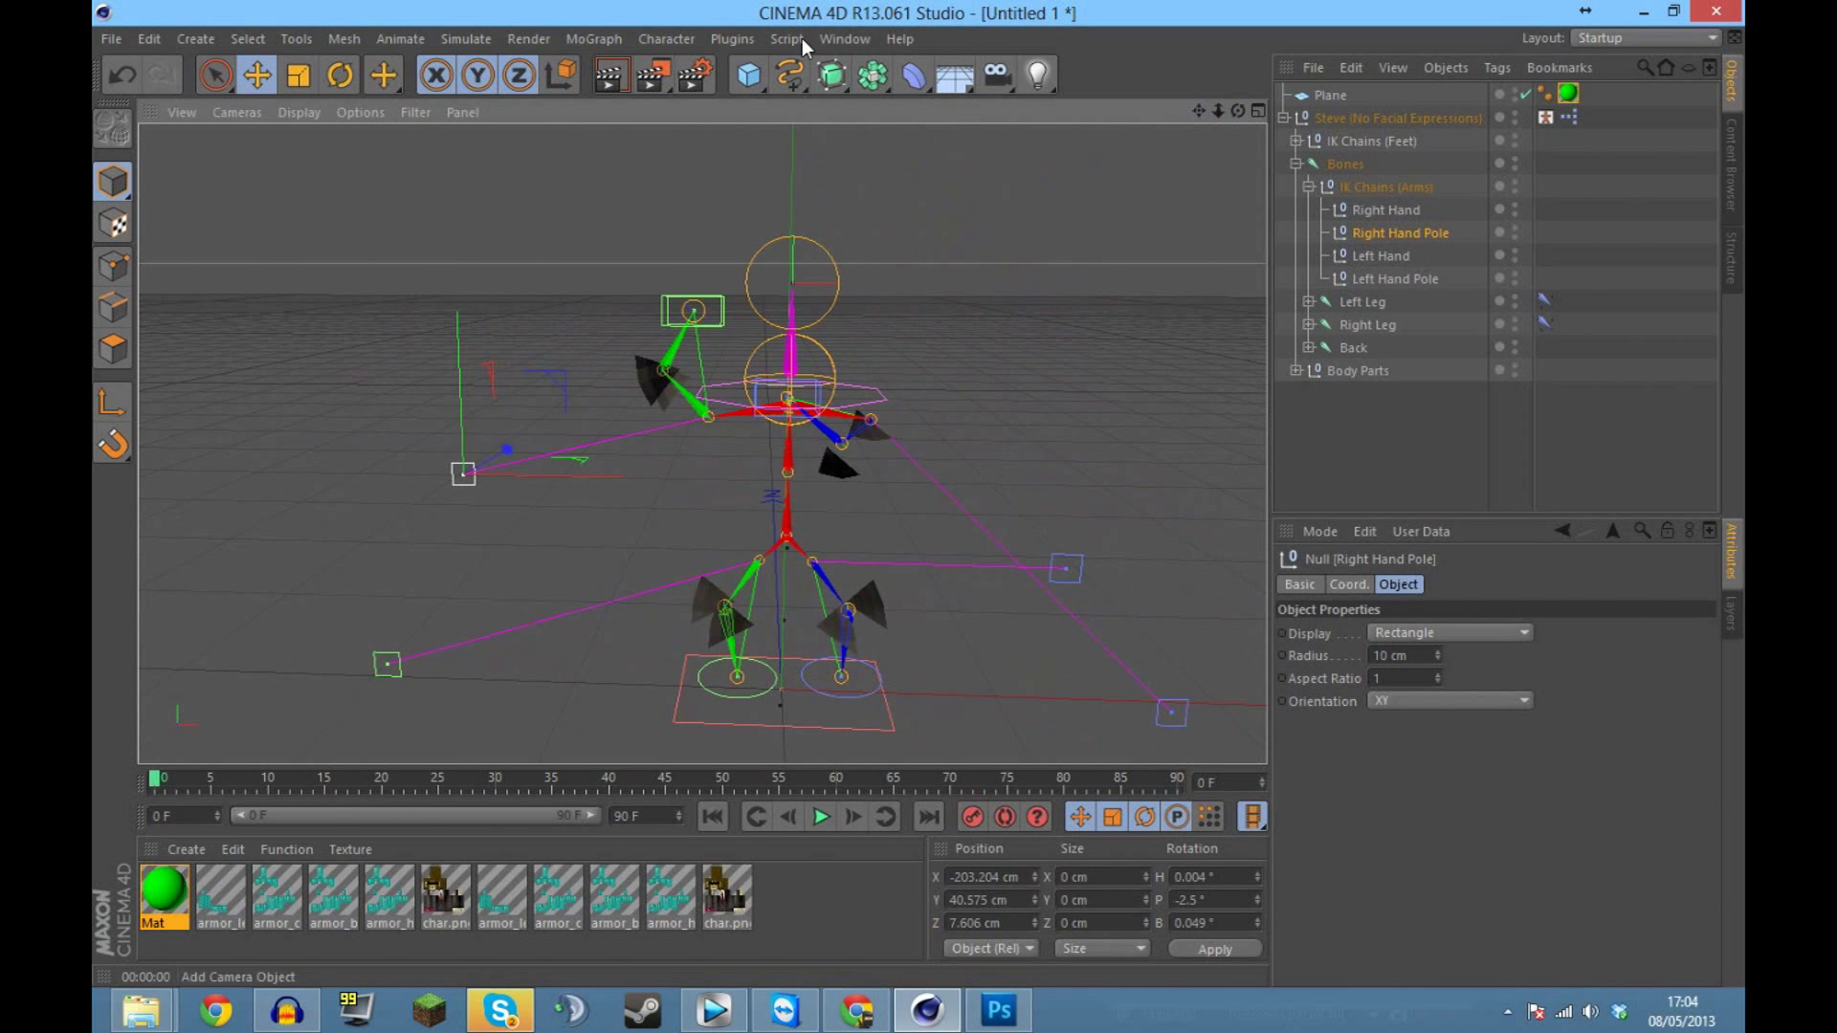
{"action": "left_click", "coordinate": [608, 74]}
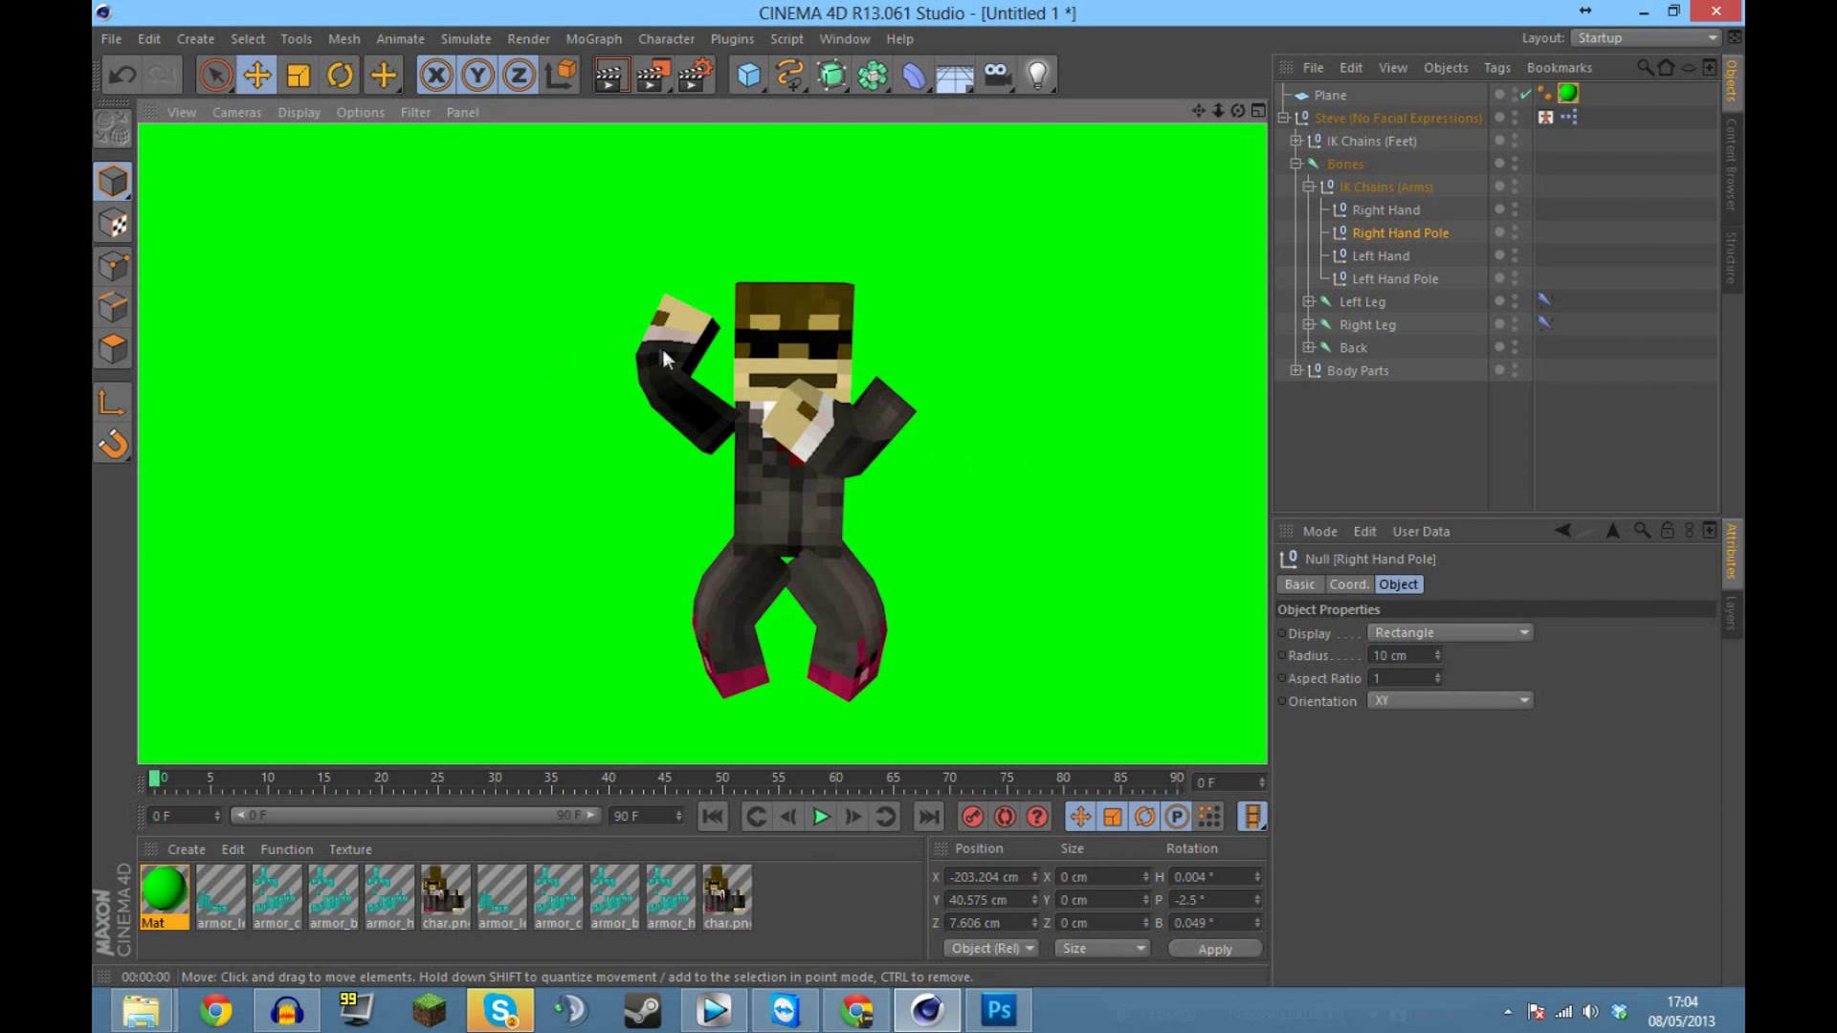
Lower the Left Hand control to the chest, raise the Left Hand Pole to about Y 65 cm, and test render the pose.
{"action": "left_click", "coordinate": [1392, 256]}
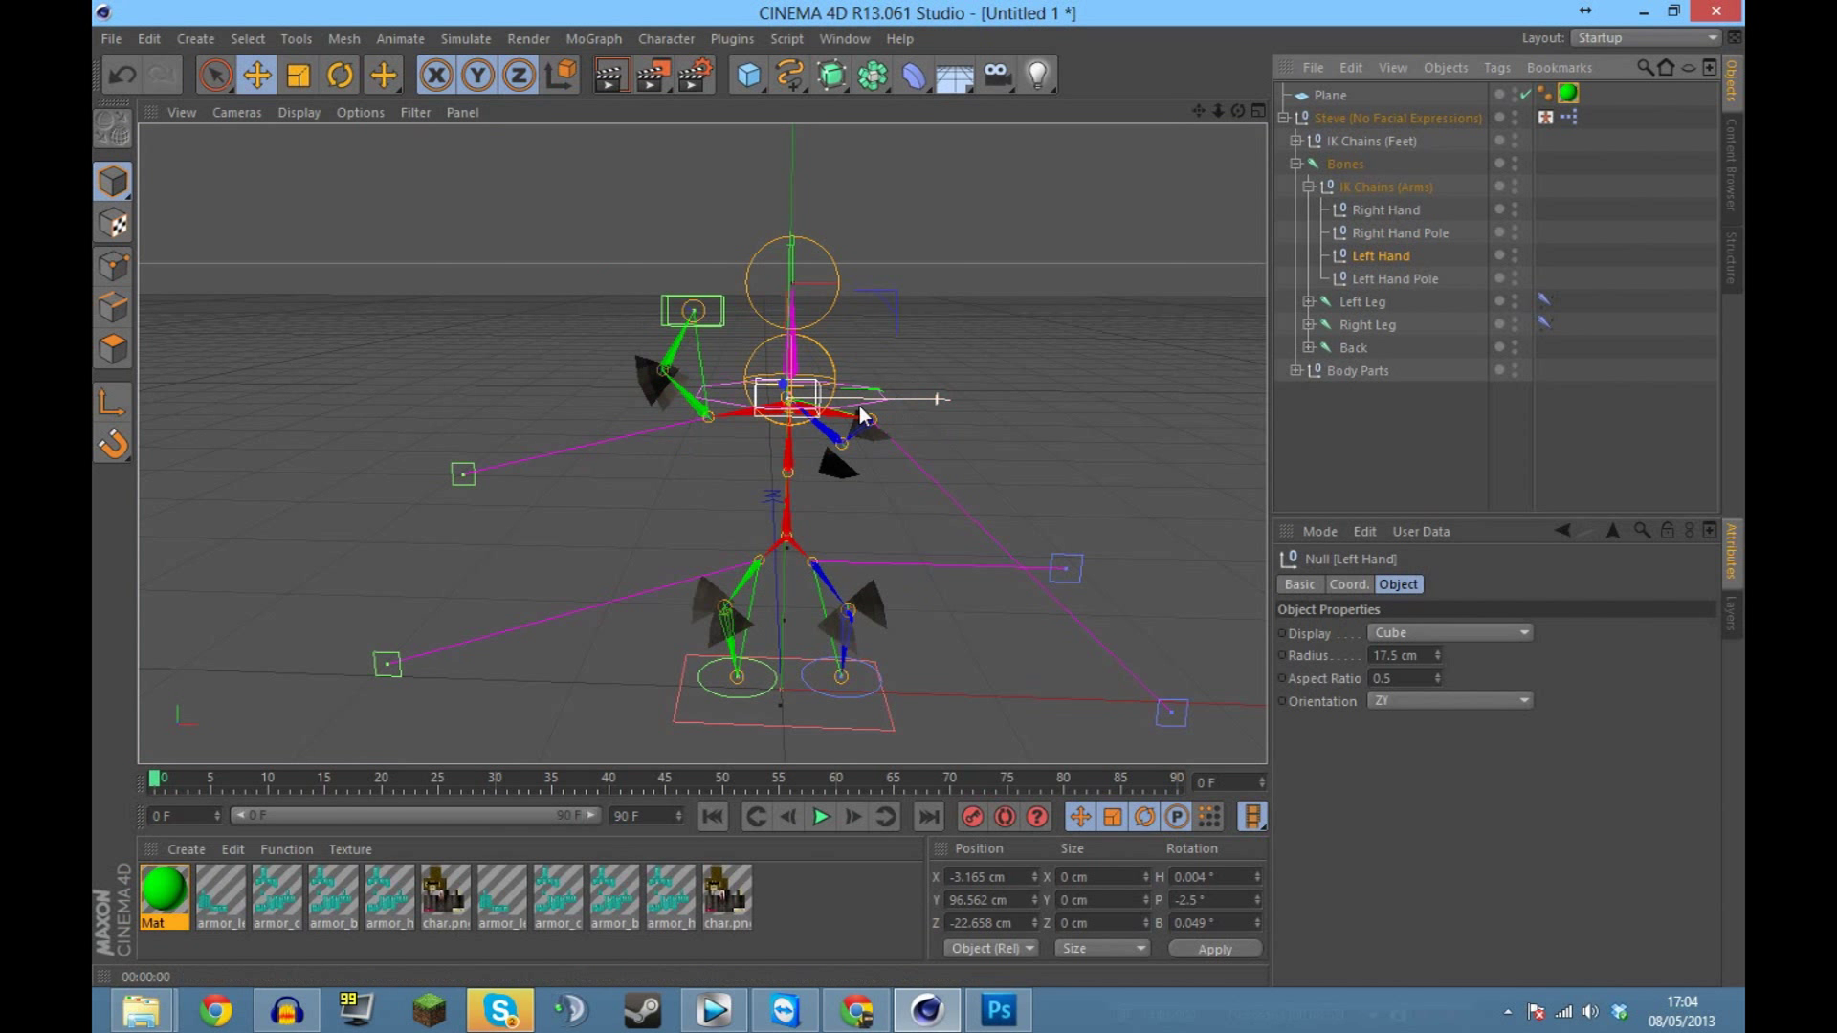
{"action": "left_click_drag", "start_coordinate": [792, 381], "coordinate": [792, 446]}
{"action": "left_click", "coordinate": [1401, 278]}
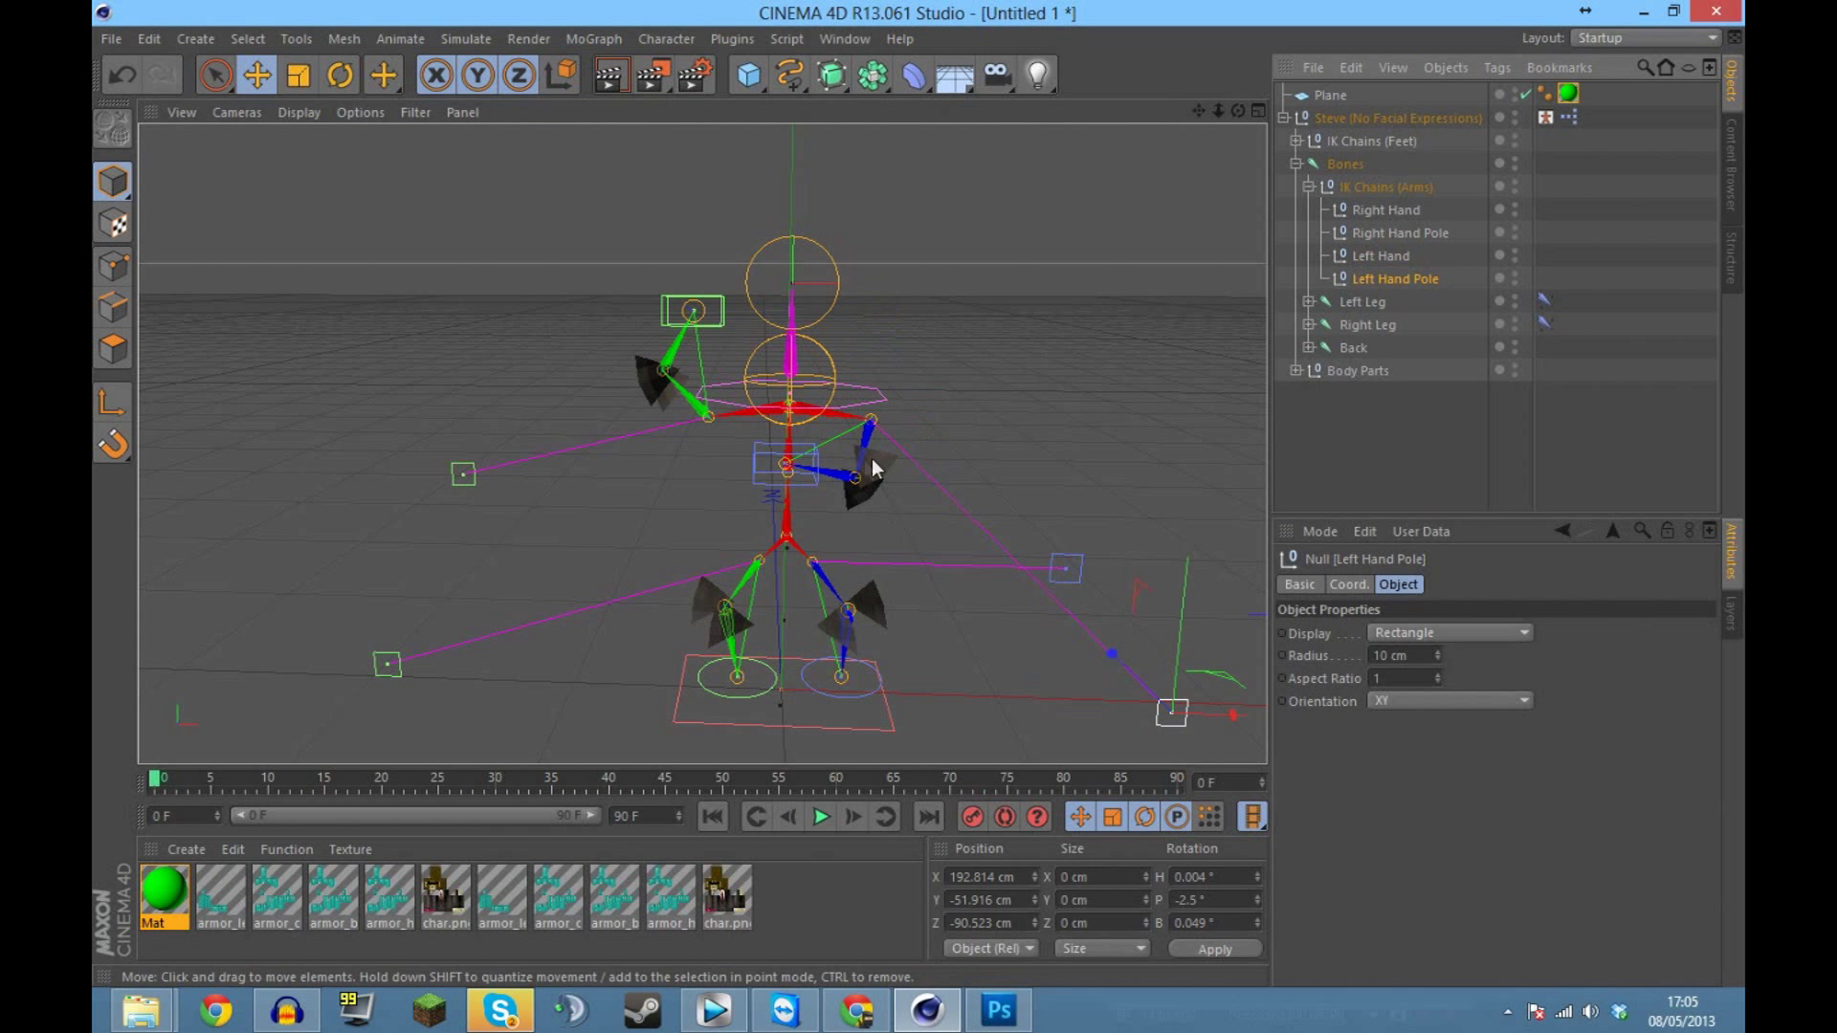
{"action": "left_click_drag", "start_coordinate": [1174, 675], "coordinate": [1170, 447]}
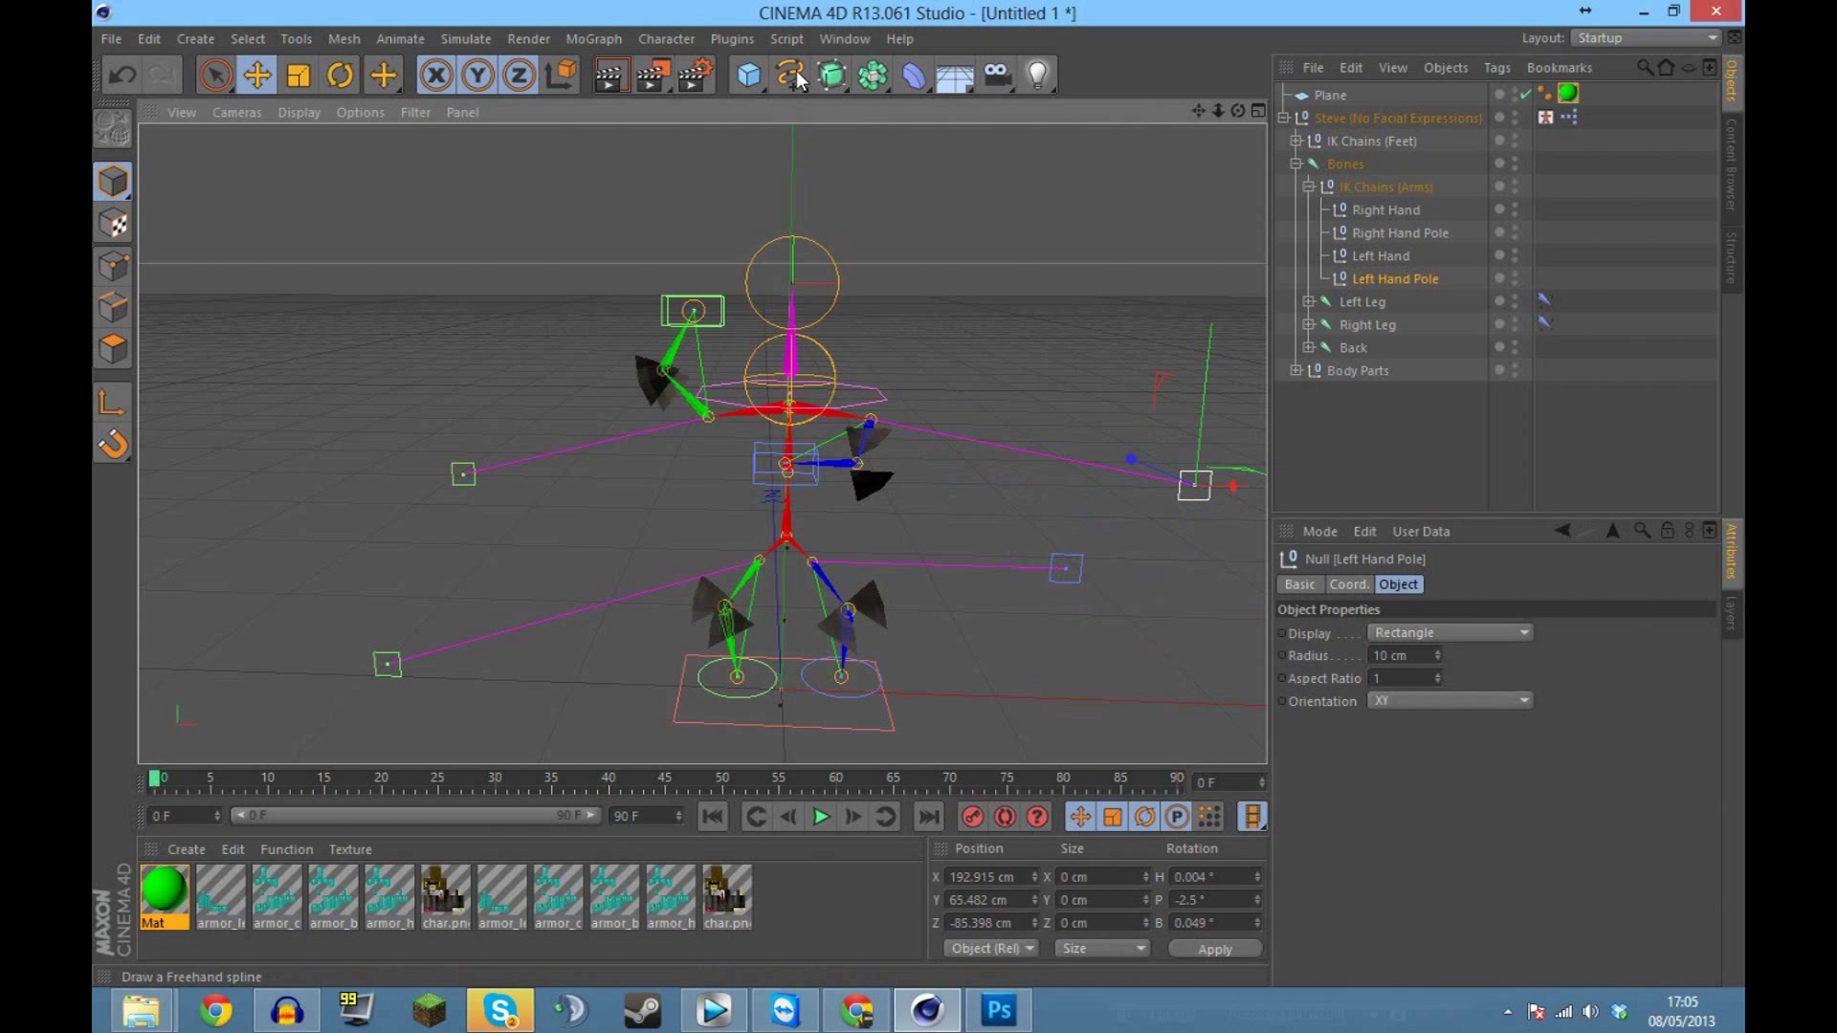
{"action": "left_click", "coordinate": [624, 77]}
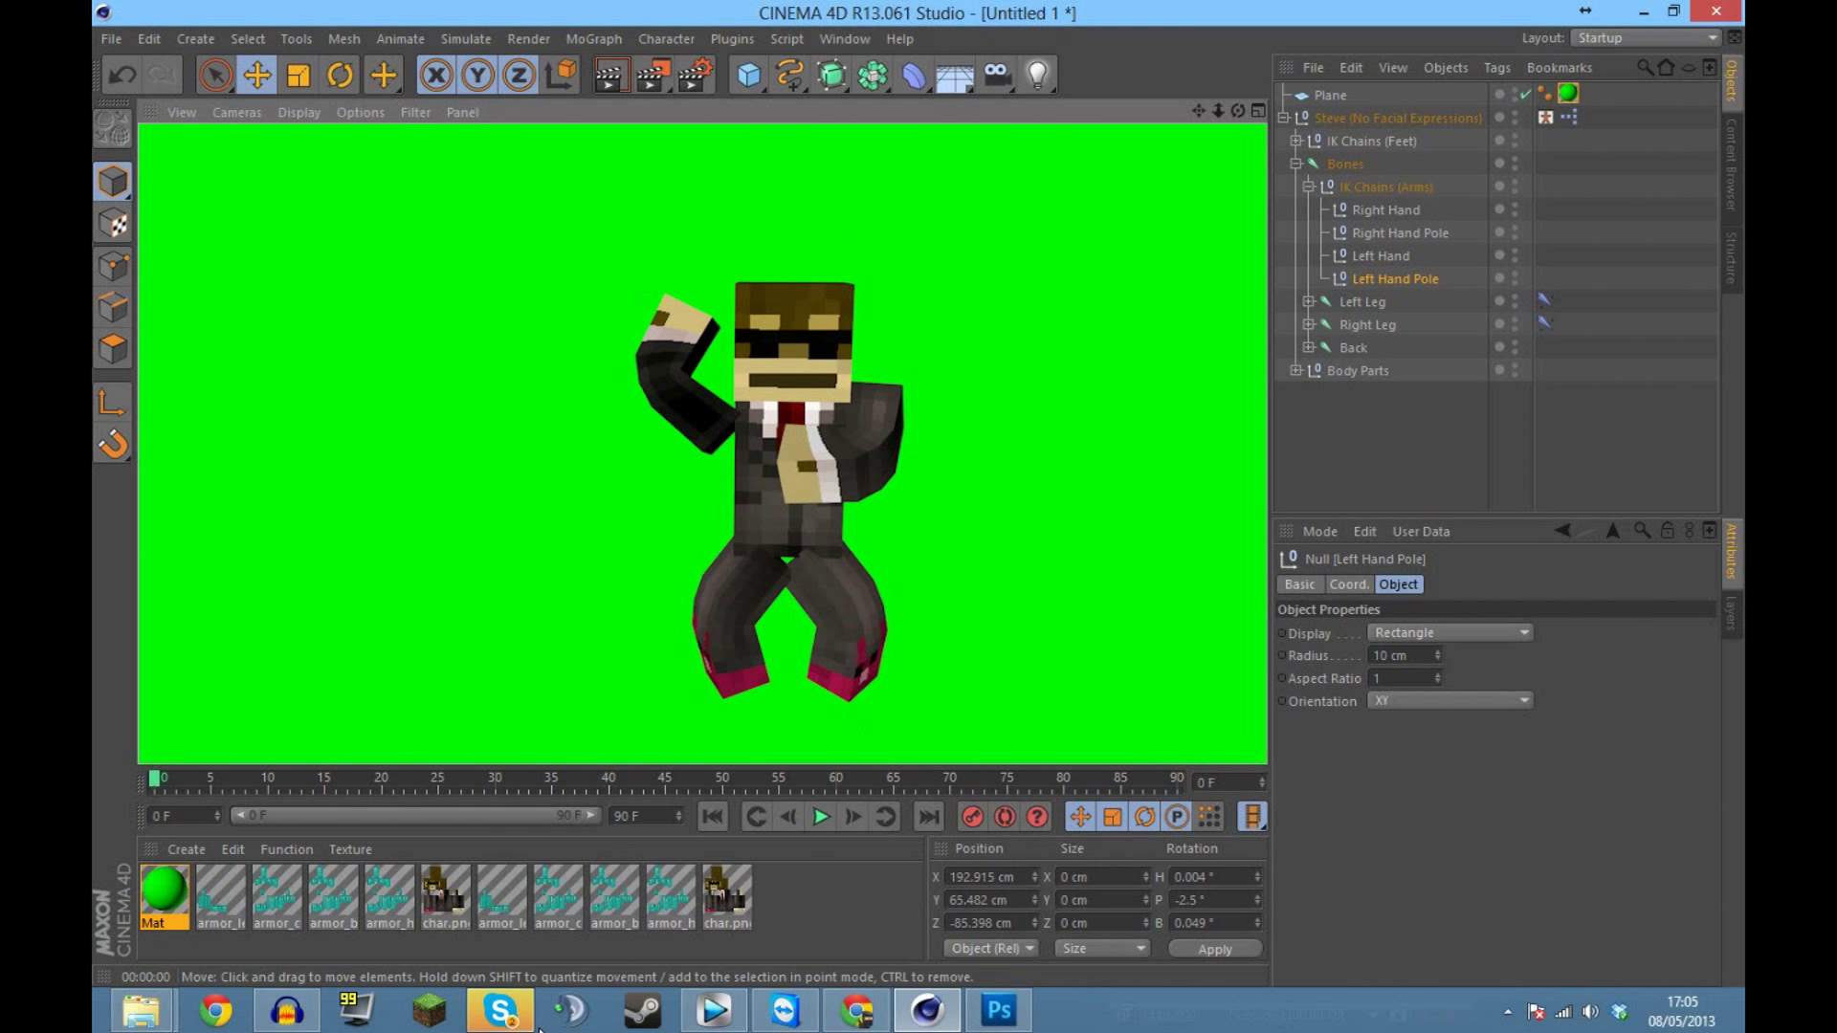
Check the Photoshop thumbnail, return to Cinema 4D, and review the Plane backdrop and Steve rig settings with a test render.
{"action": "left_click", "coordinate": [997, 1009]}
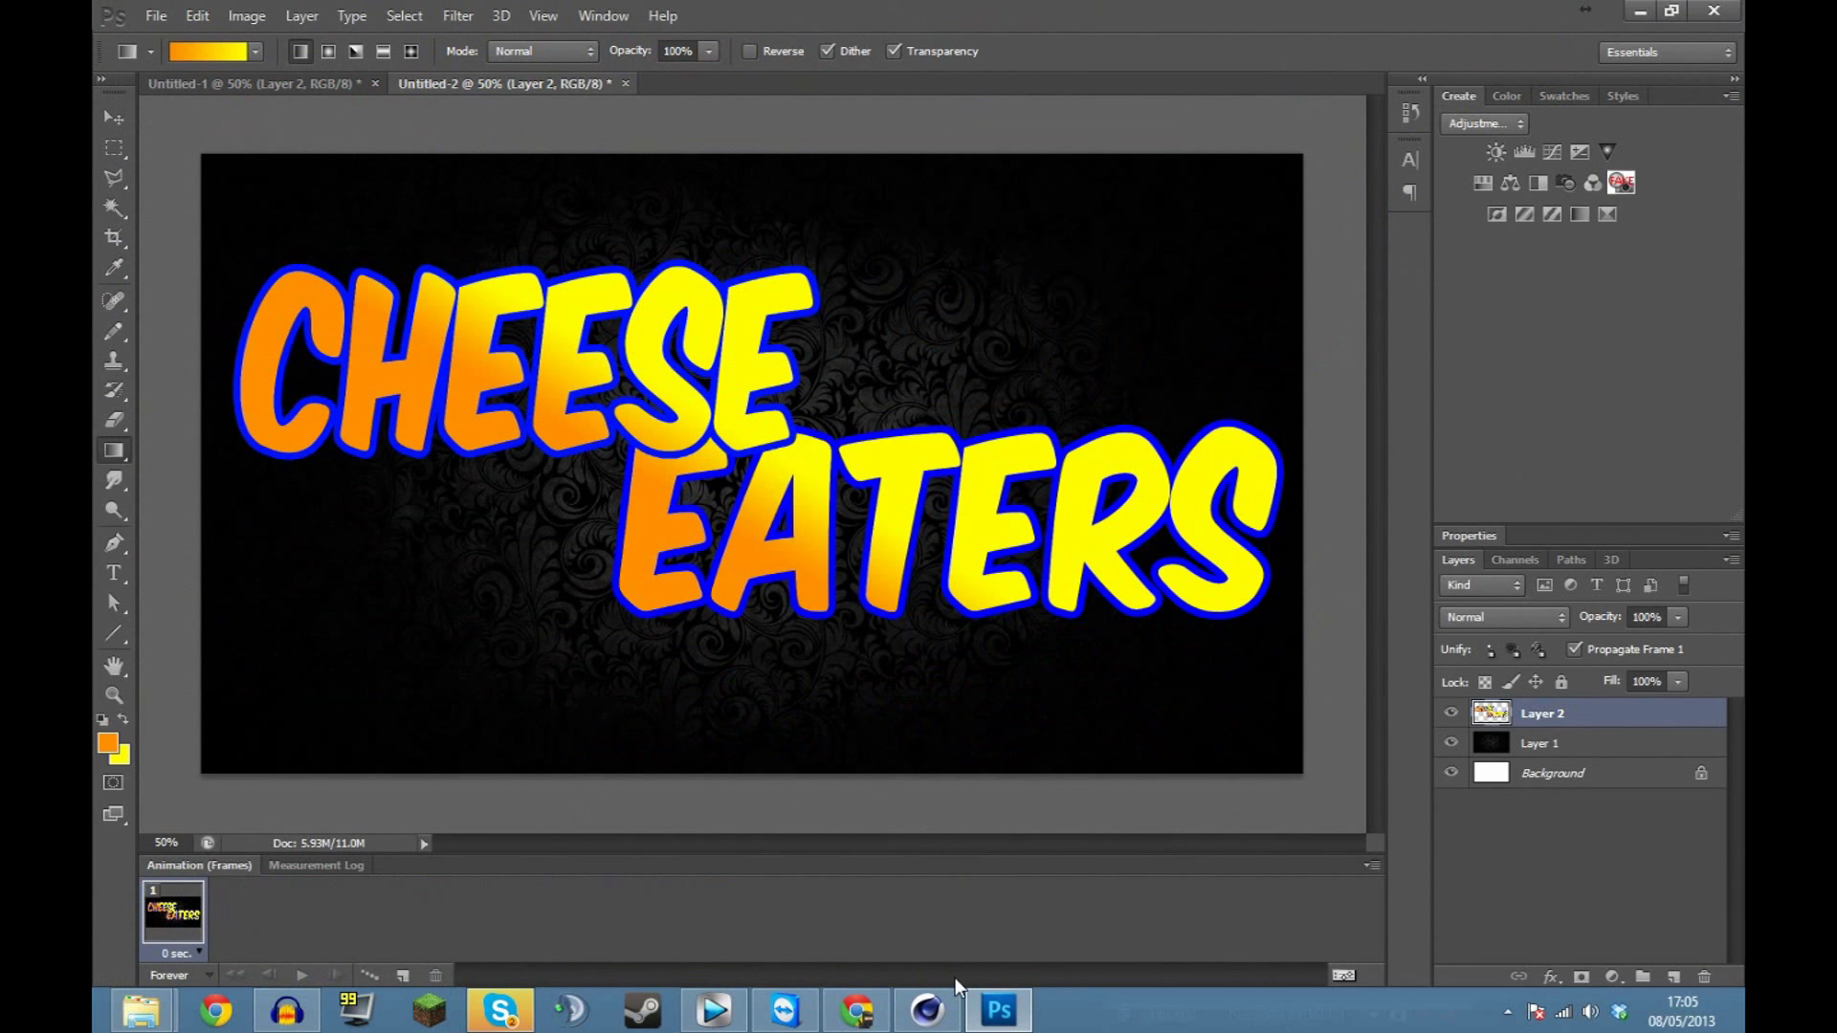
{"action": "left_click", "coordinate": [927, 1009]}
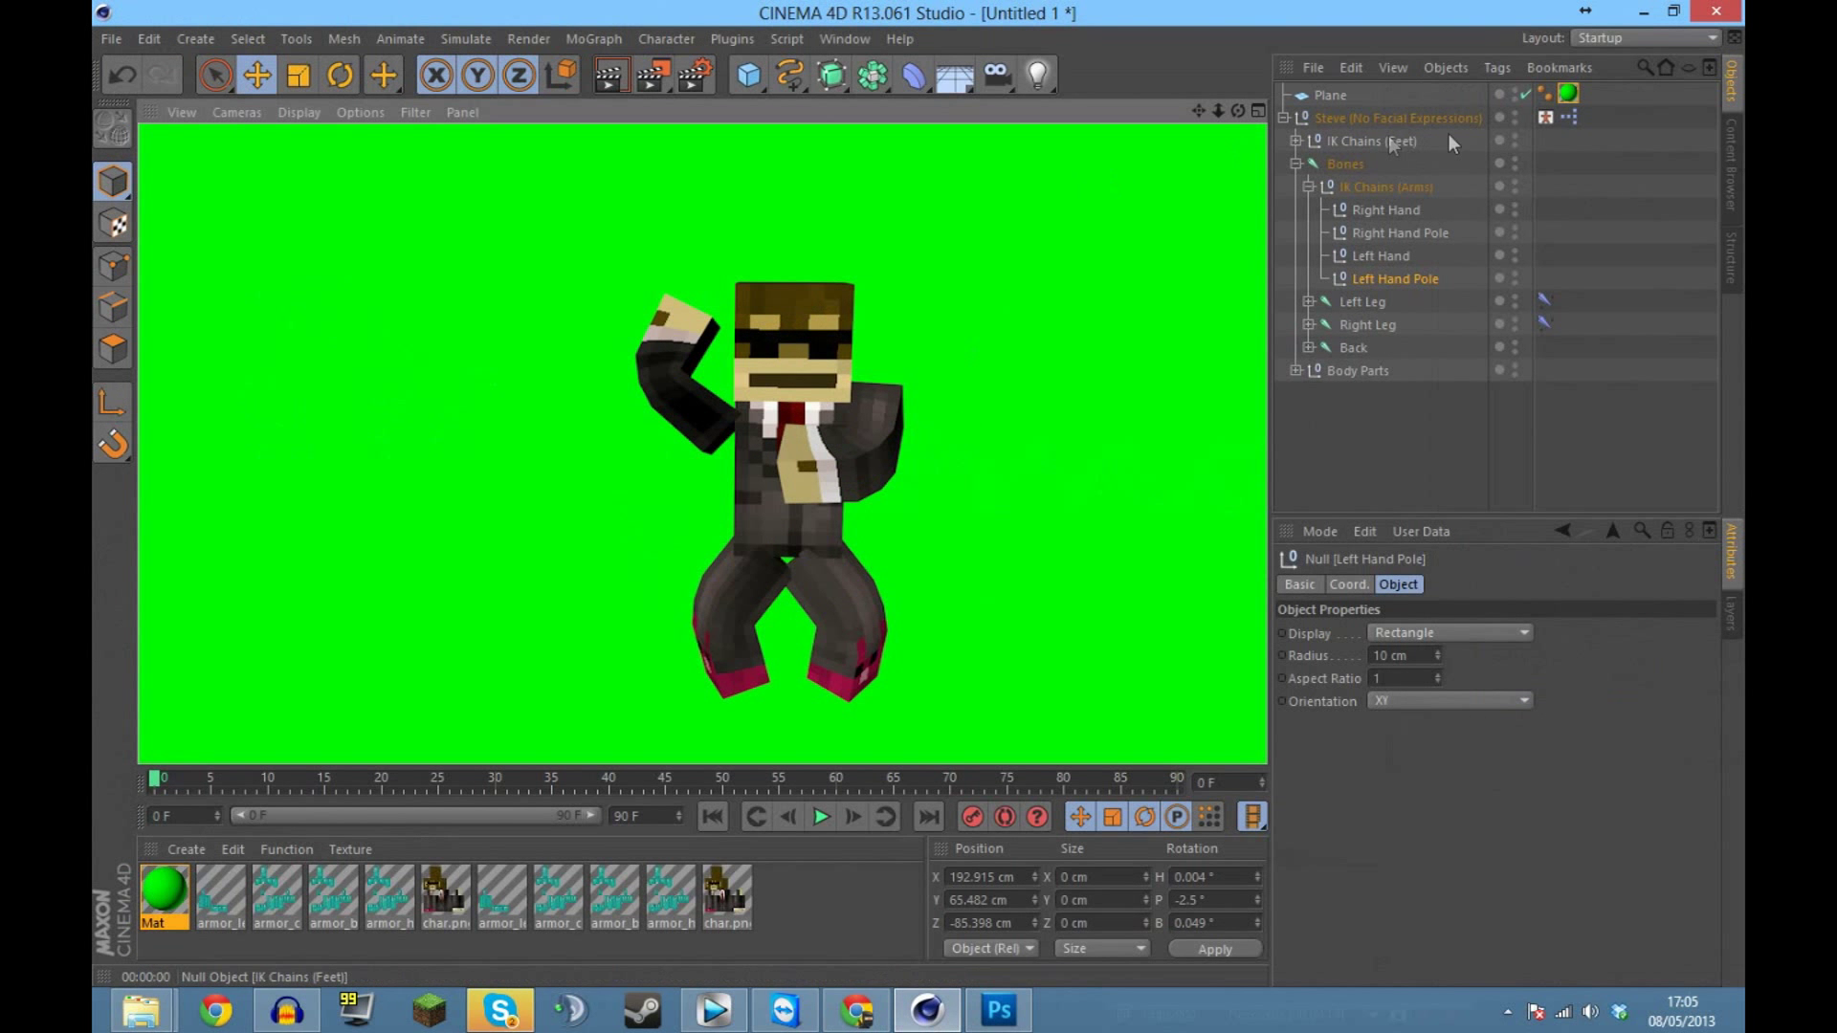
{"action": "left_click", "coordinate": [1332, 96]}
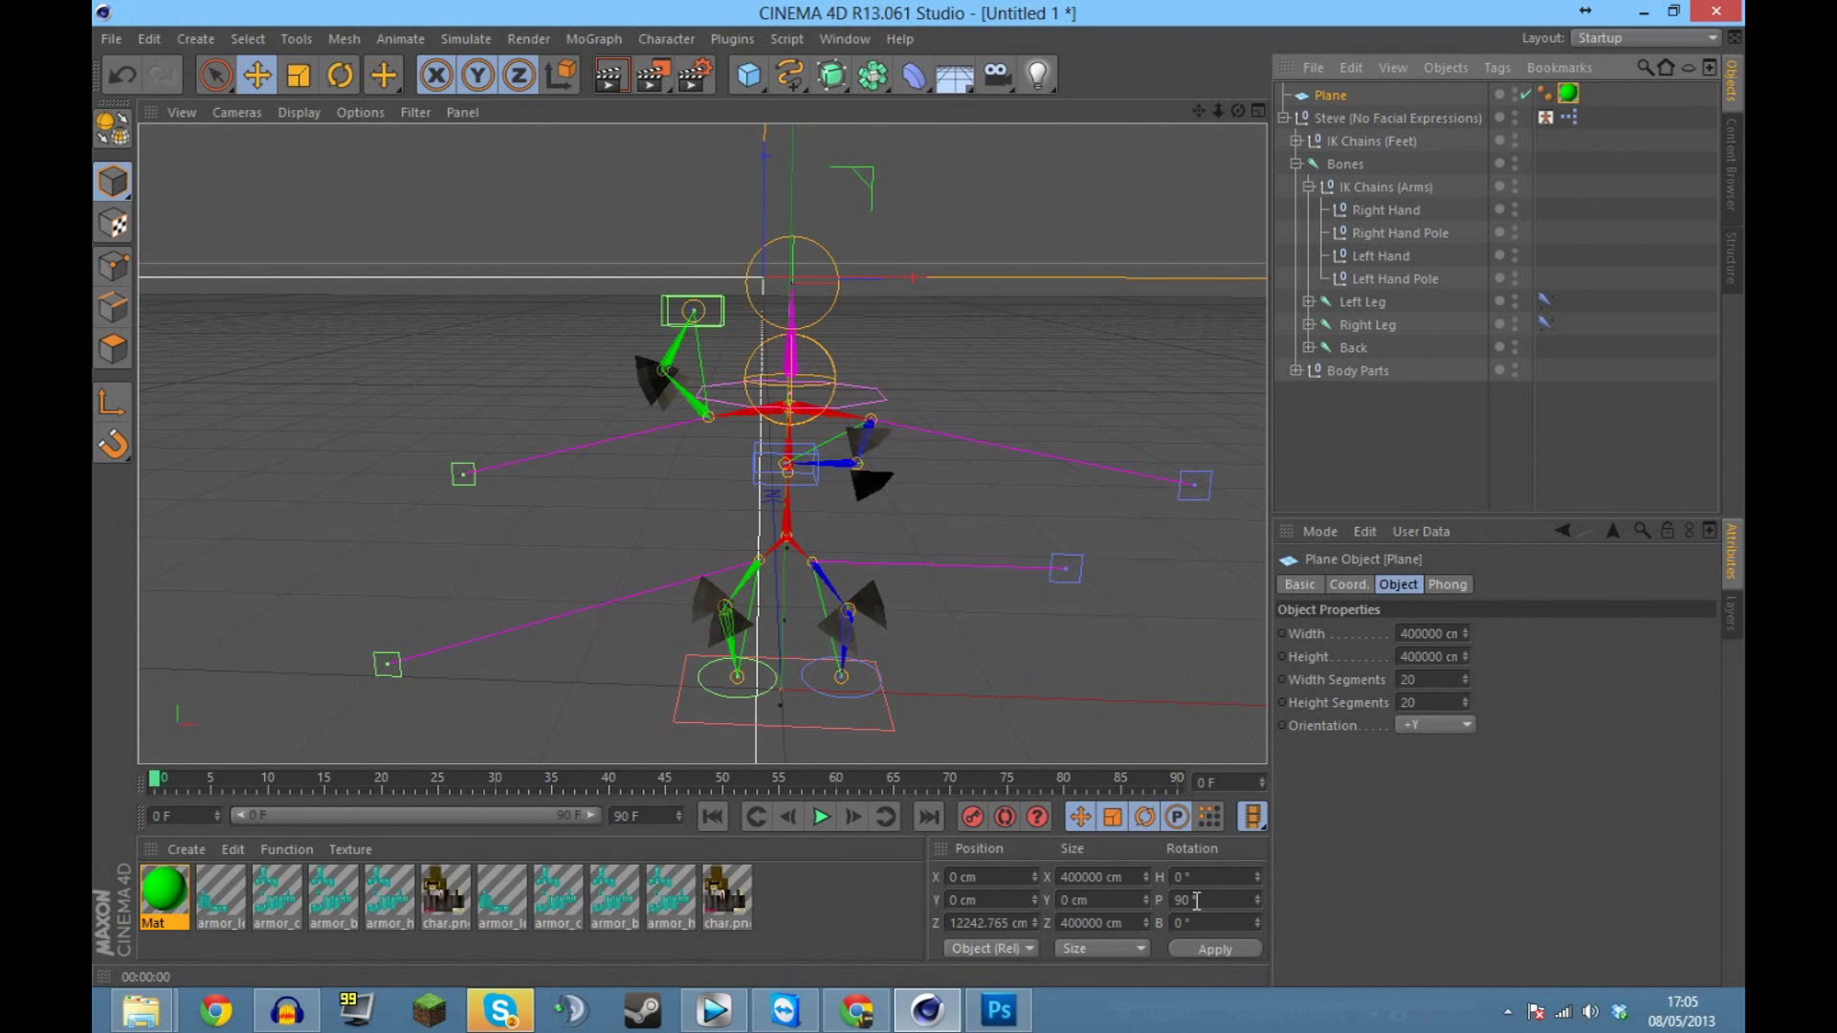
{"action": "key", "text": "Return"}
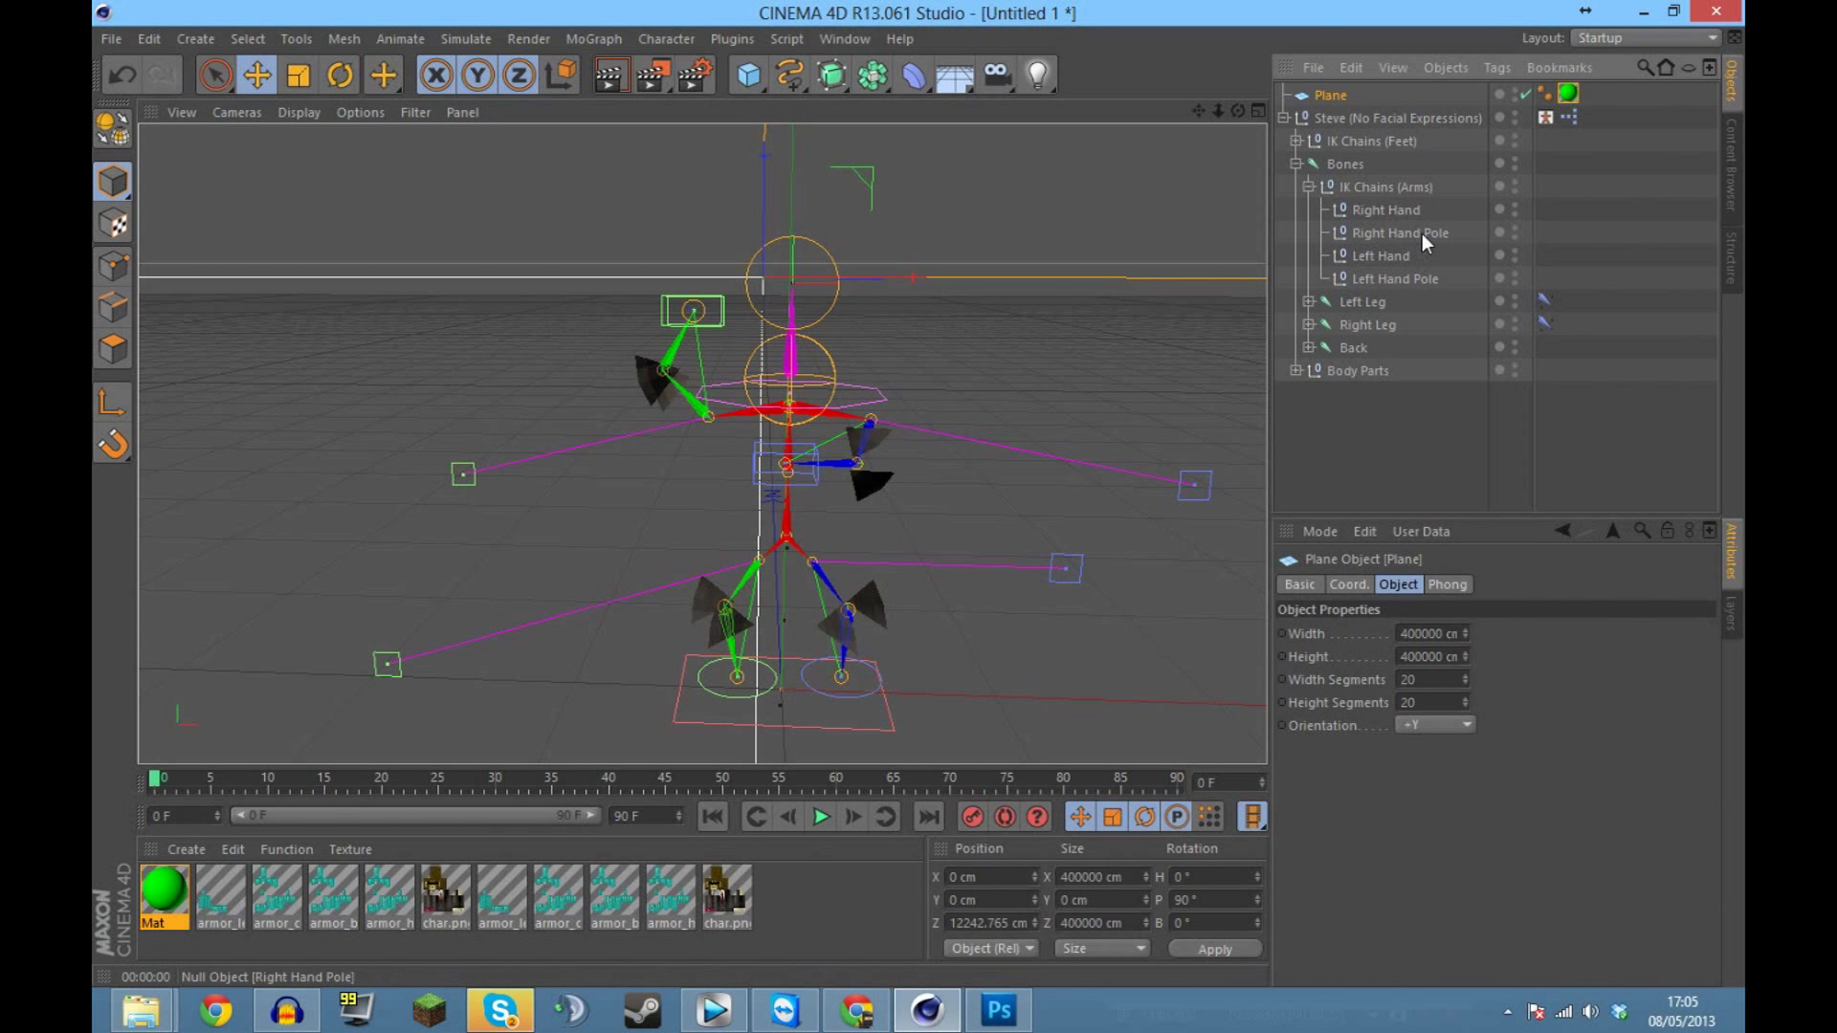
{"action": "left_click", "coordinate": [1408, 119]}
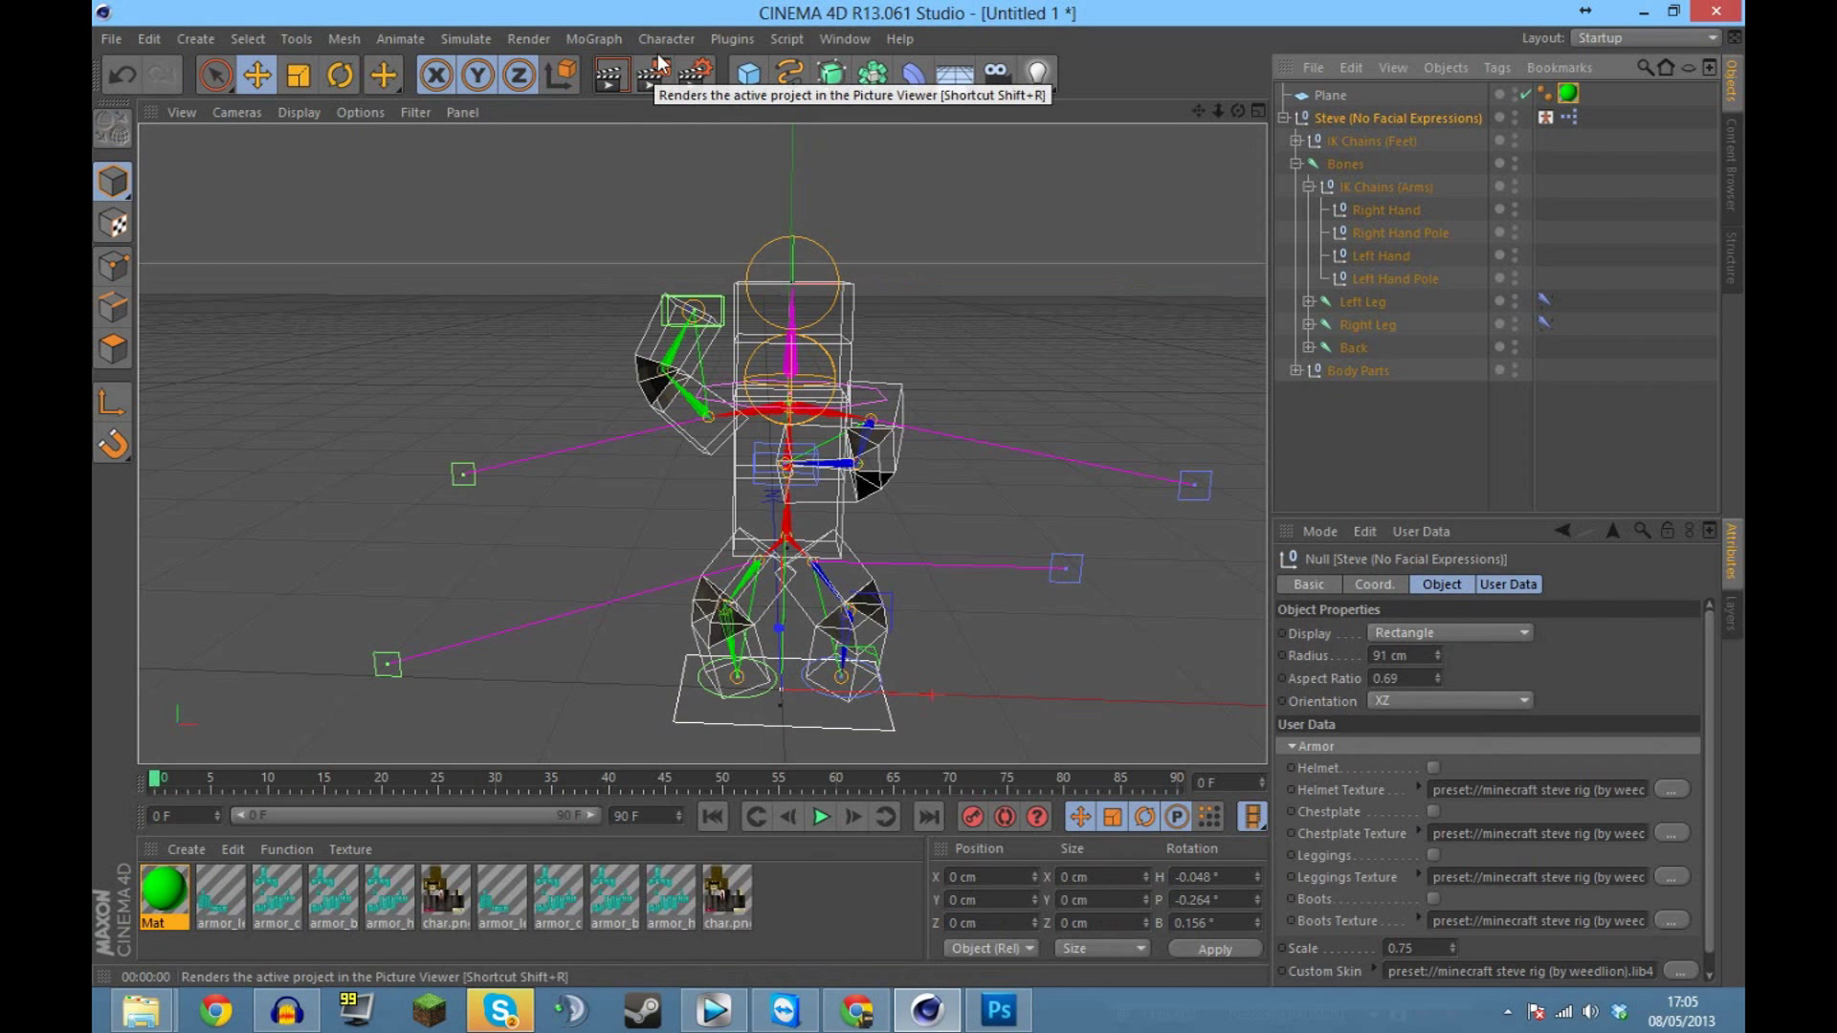
{"action": "left_click", "coordinate": [608, 75]}
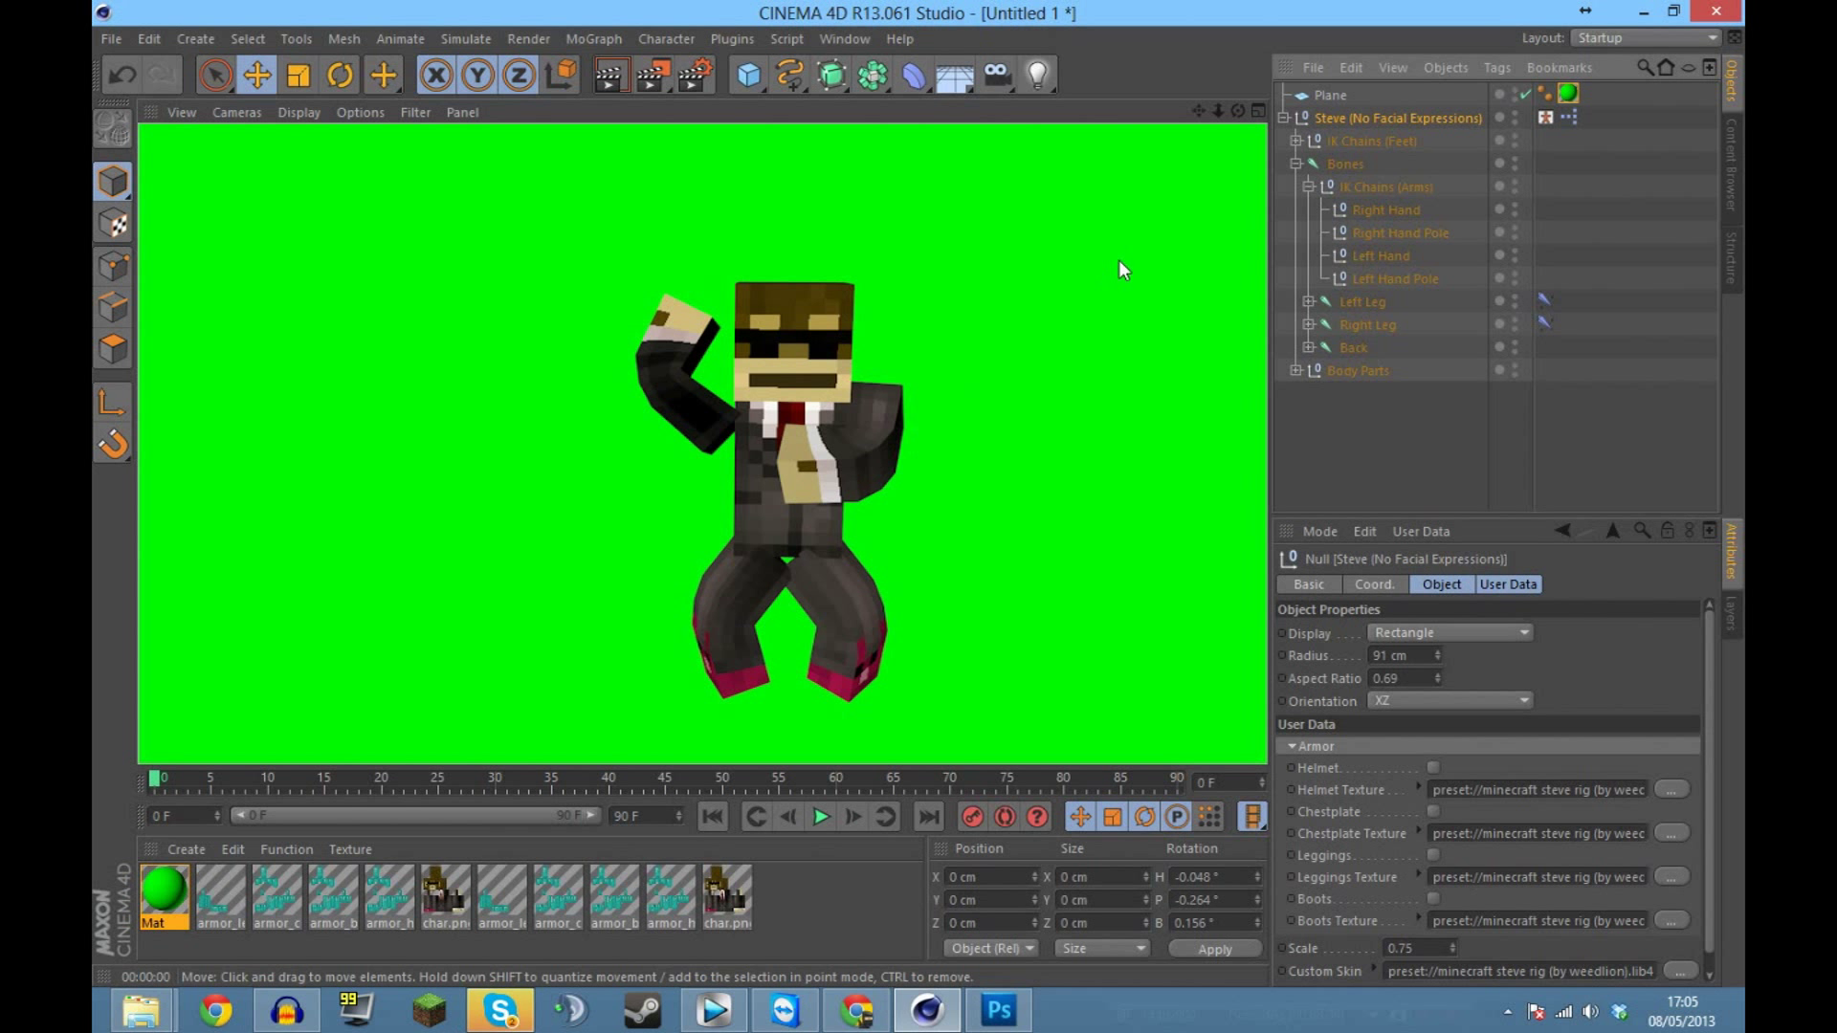
Change the color of the backdrop material Mat to turquoise, R 118, G 255, B 213.
{"action": "left_click", "coordinate": [164, 890]}
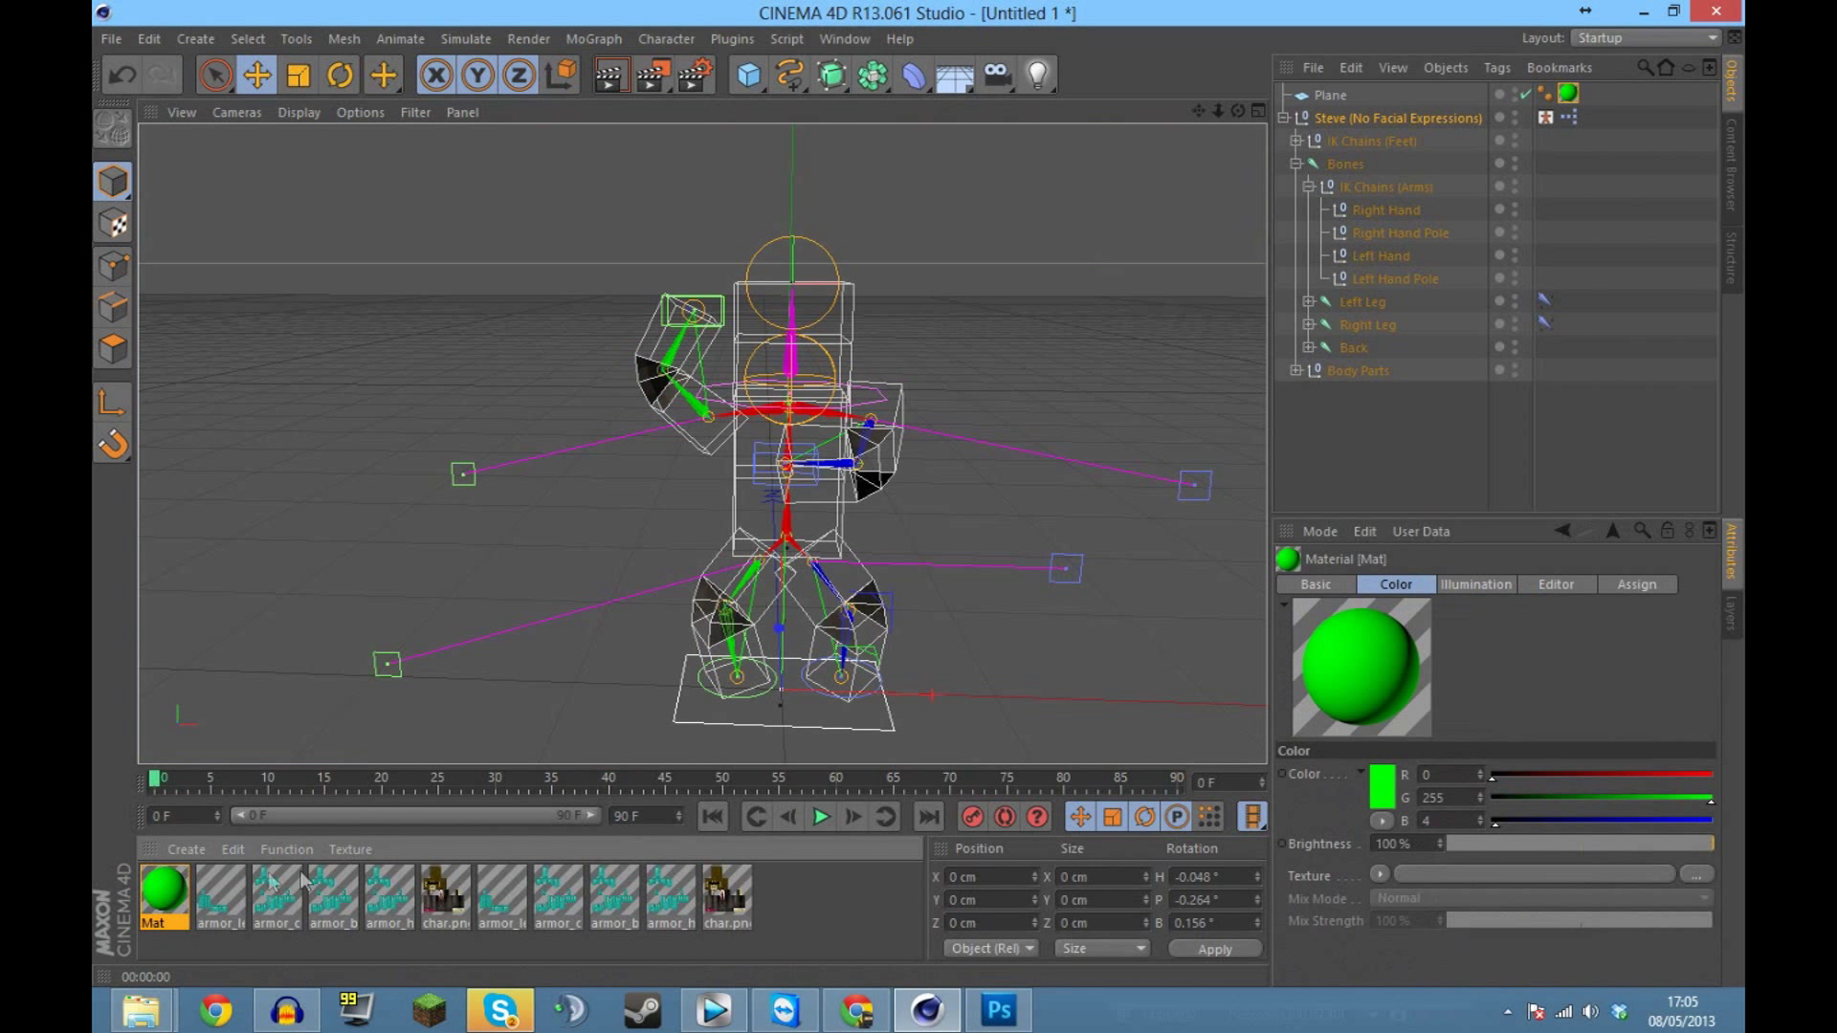
{"action": "double_click", "coordinate": [181, 895]}
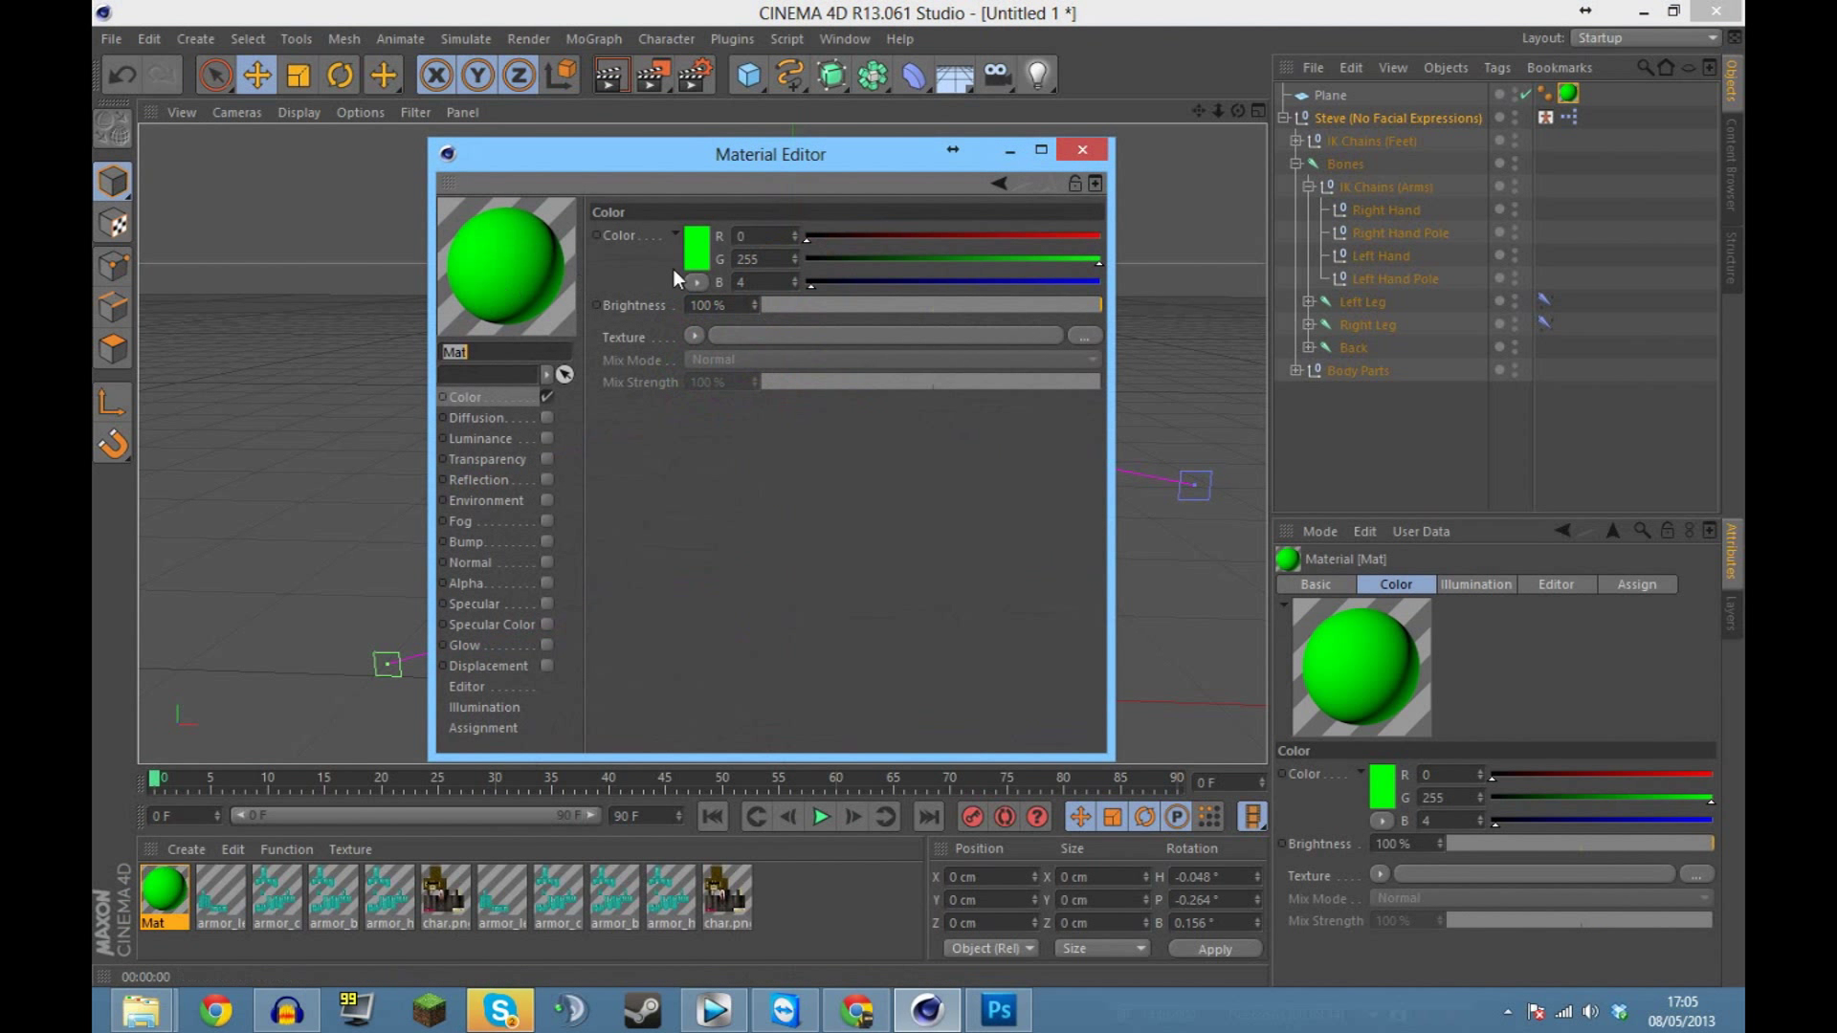
{"action": "left_click", "coordinate": [708, 264]}
{"action": "left_click", "coordinate": [693, 201]}
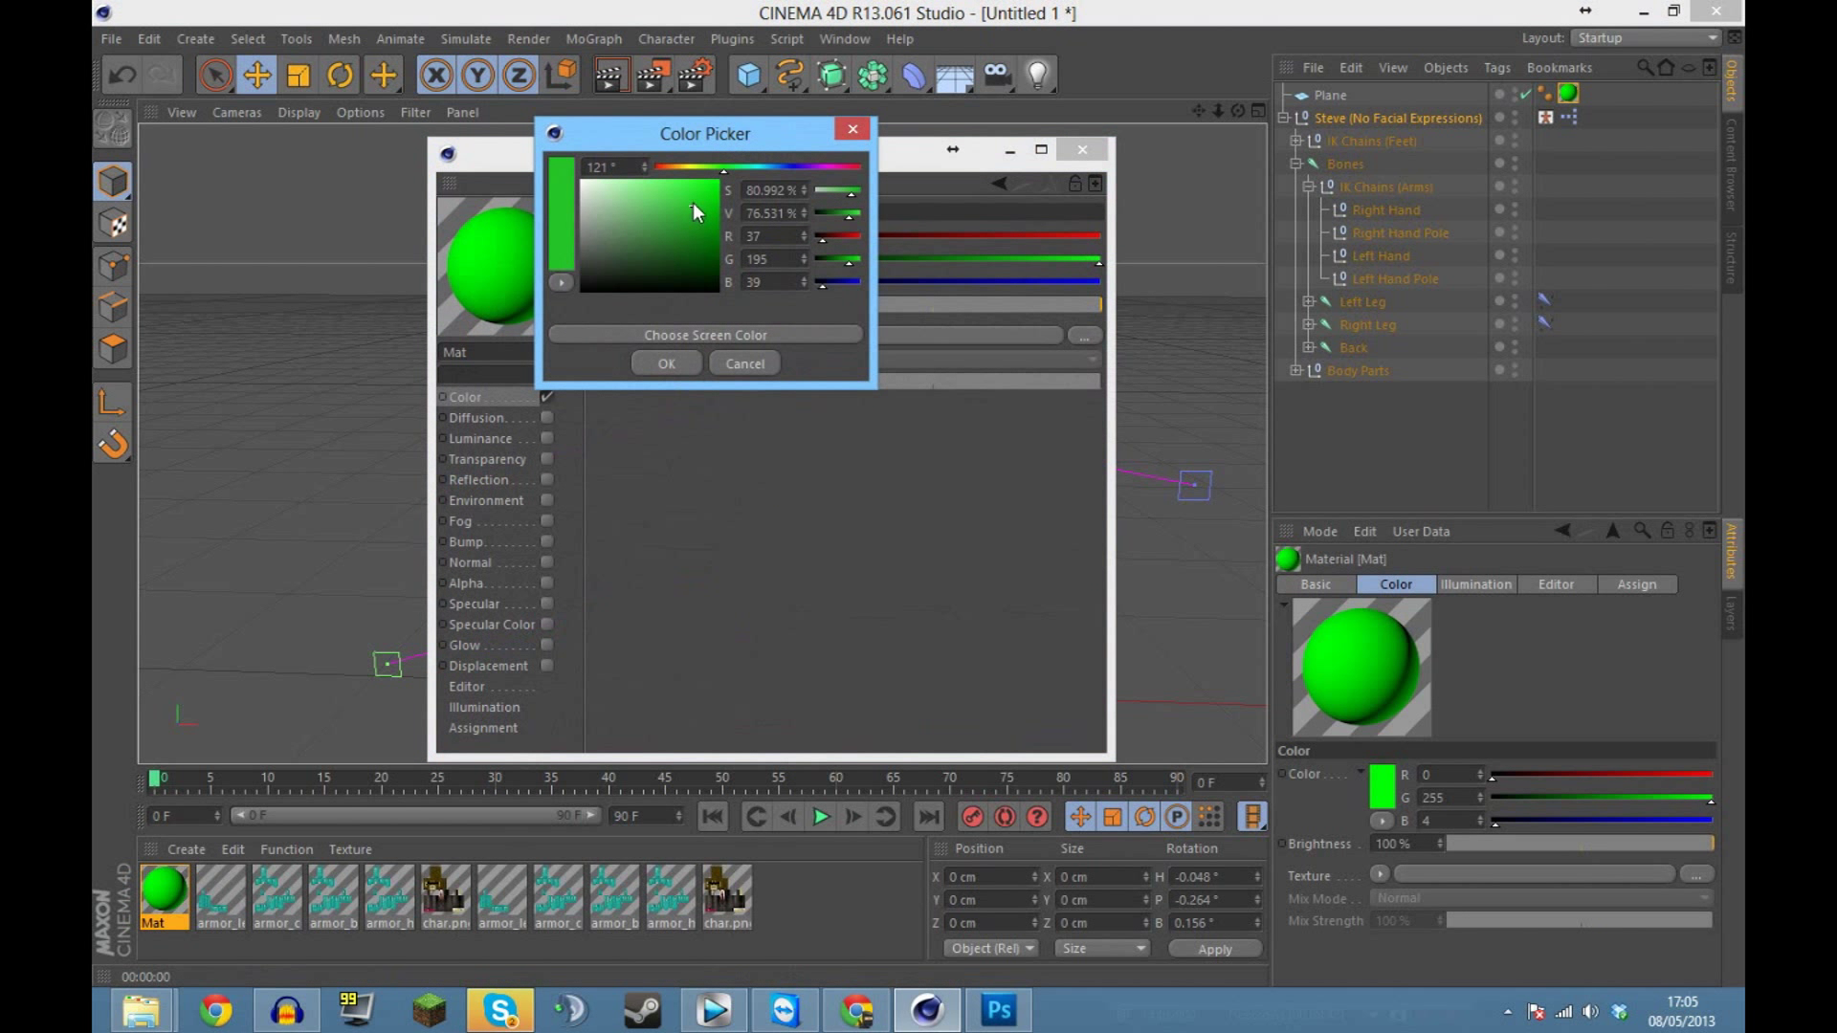
{"action": "left_click", "coordinate": [752, 166]}
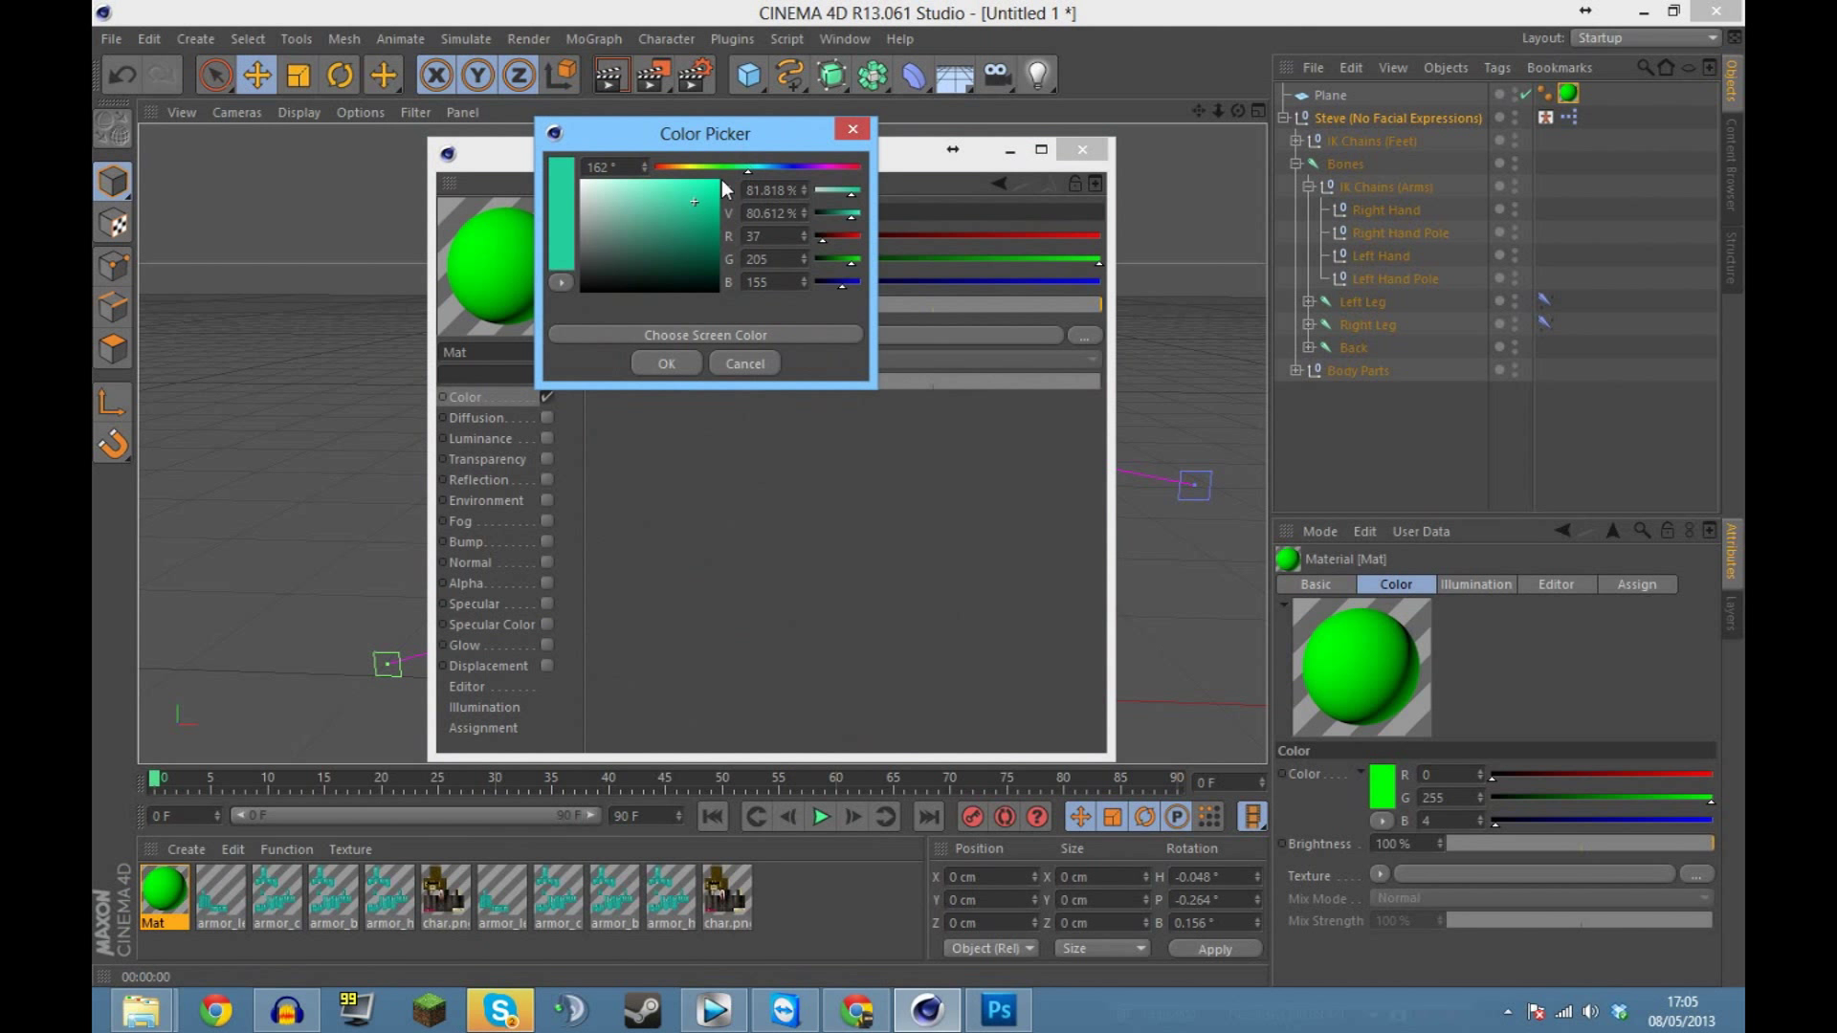
{"action": "left_click", "coordinate": [659, 180]}
{"action": "left_click", "coordinate": [664, 361]}
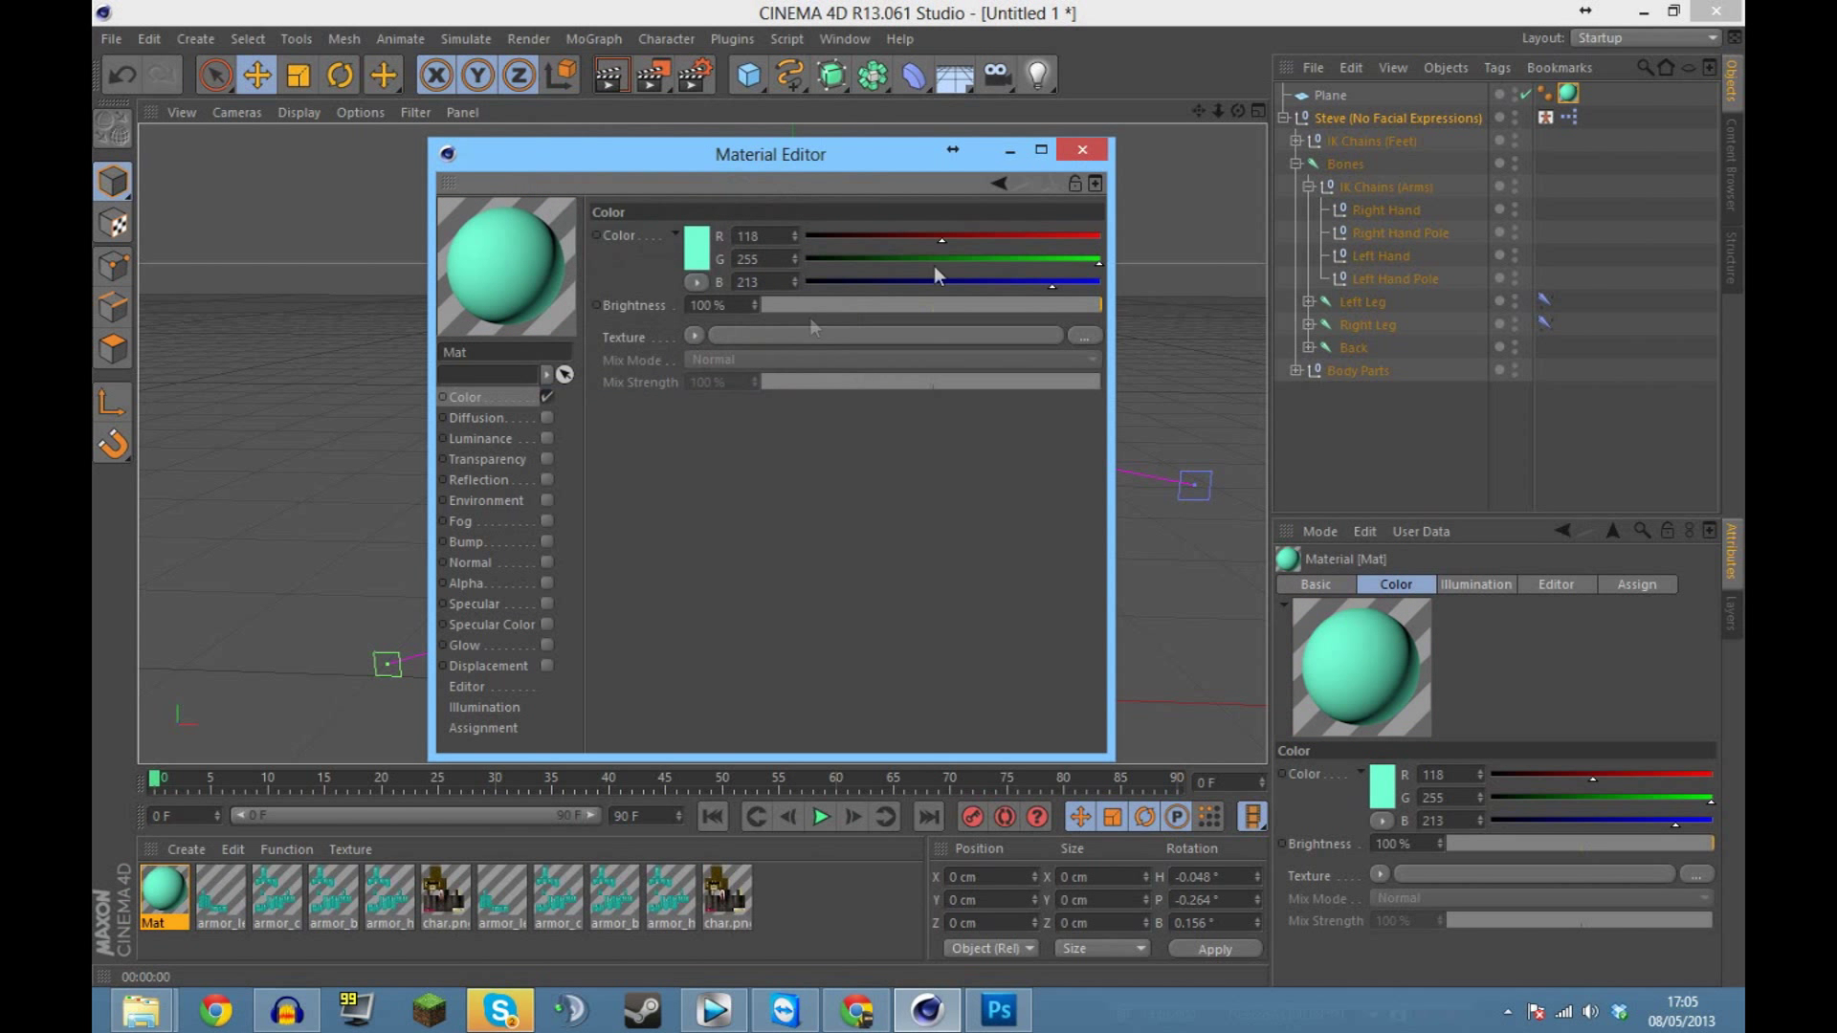
Test render the character on the turquoise backdrop and paste a screenshot of it into the Photoshop thumbnail Untitled-2.
{"action": "left_click", "coordinate": [1090, 151]}
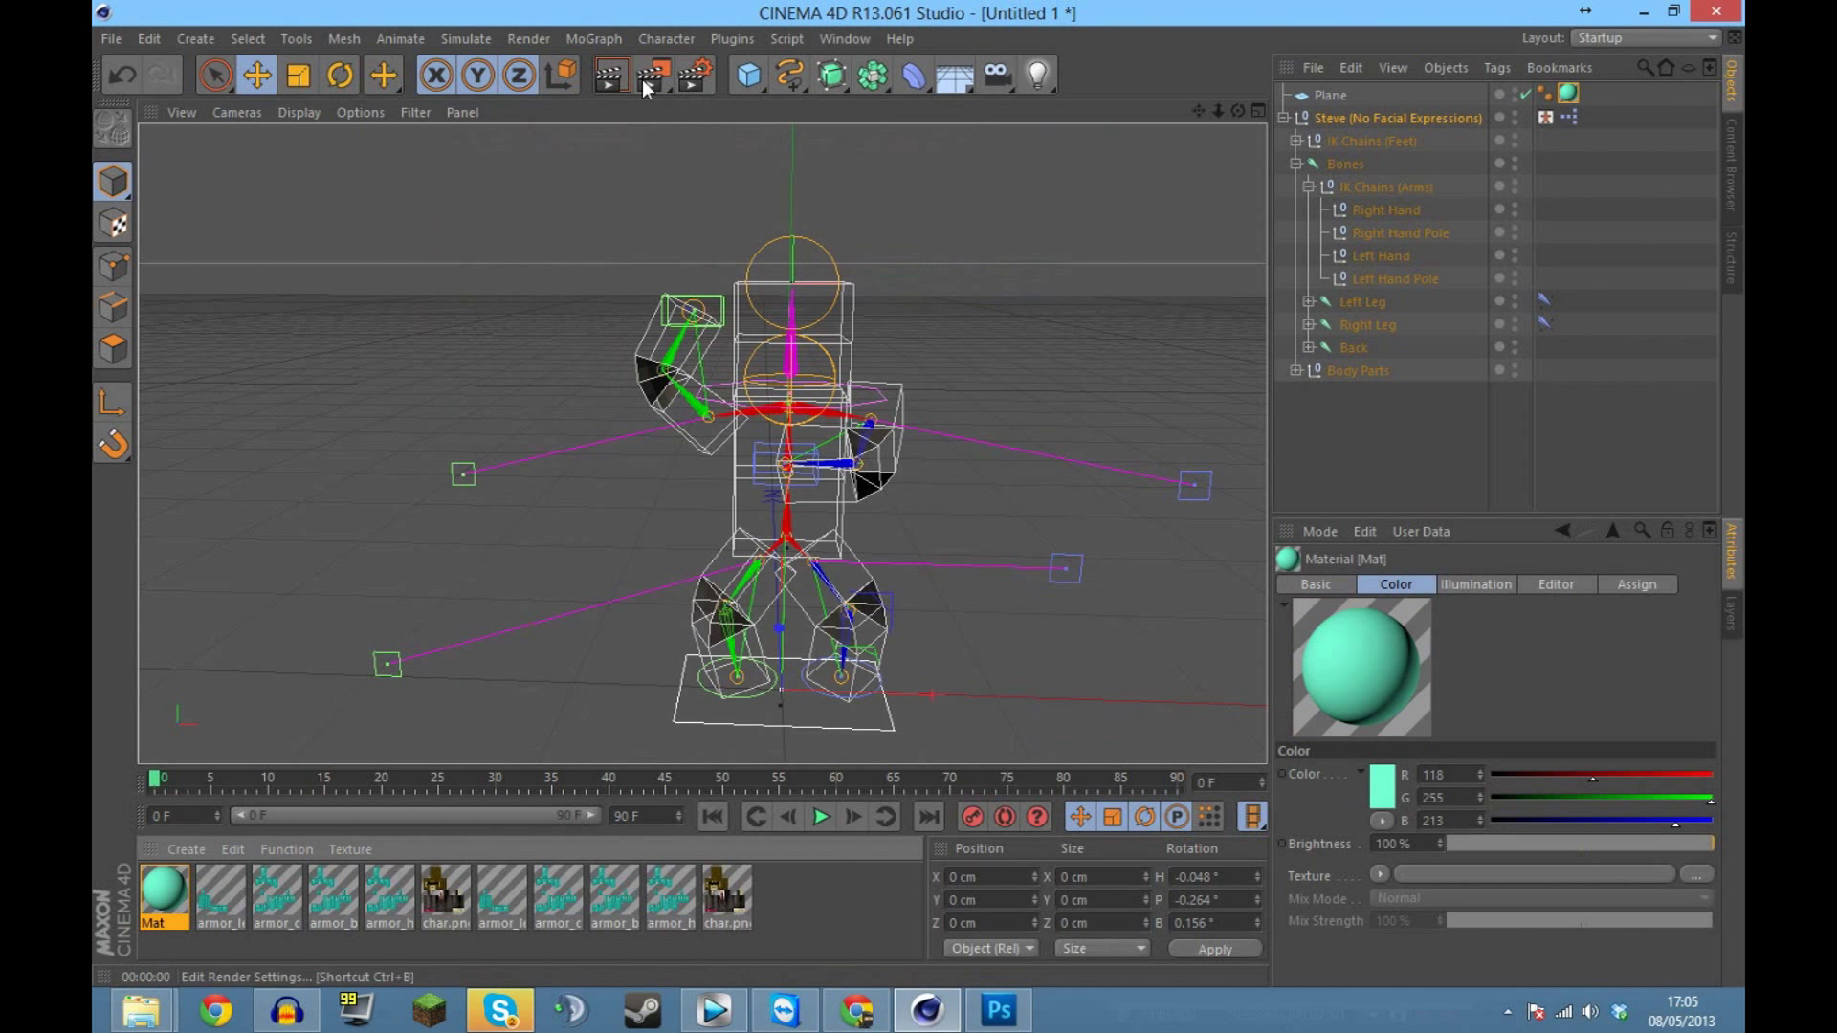
{"action": "left_click", "coordinate": [603, 77]}
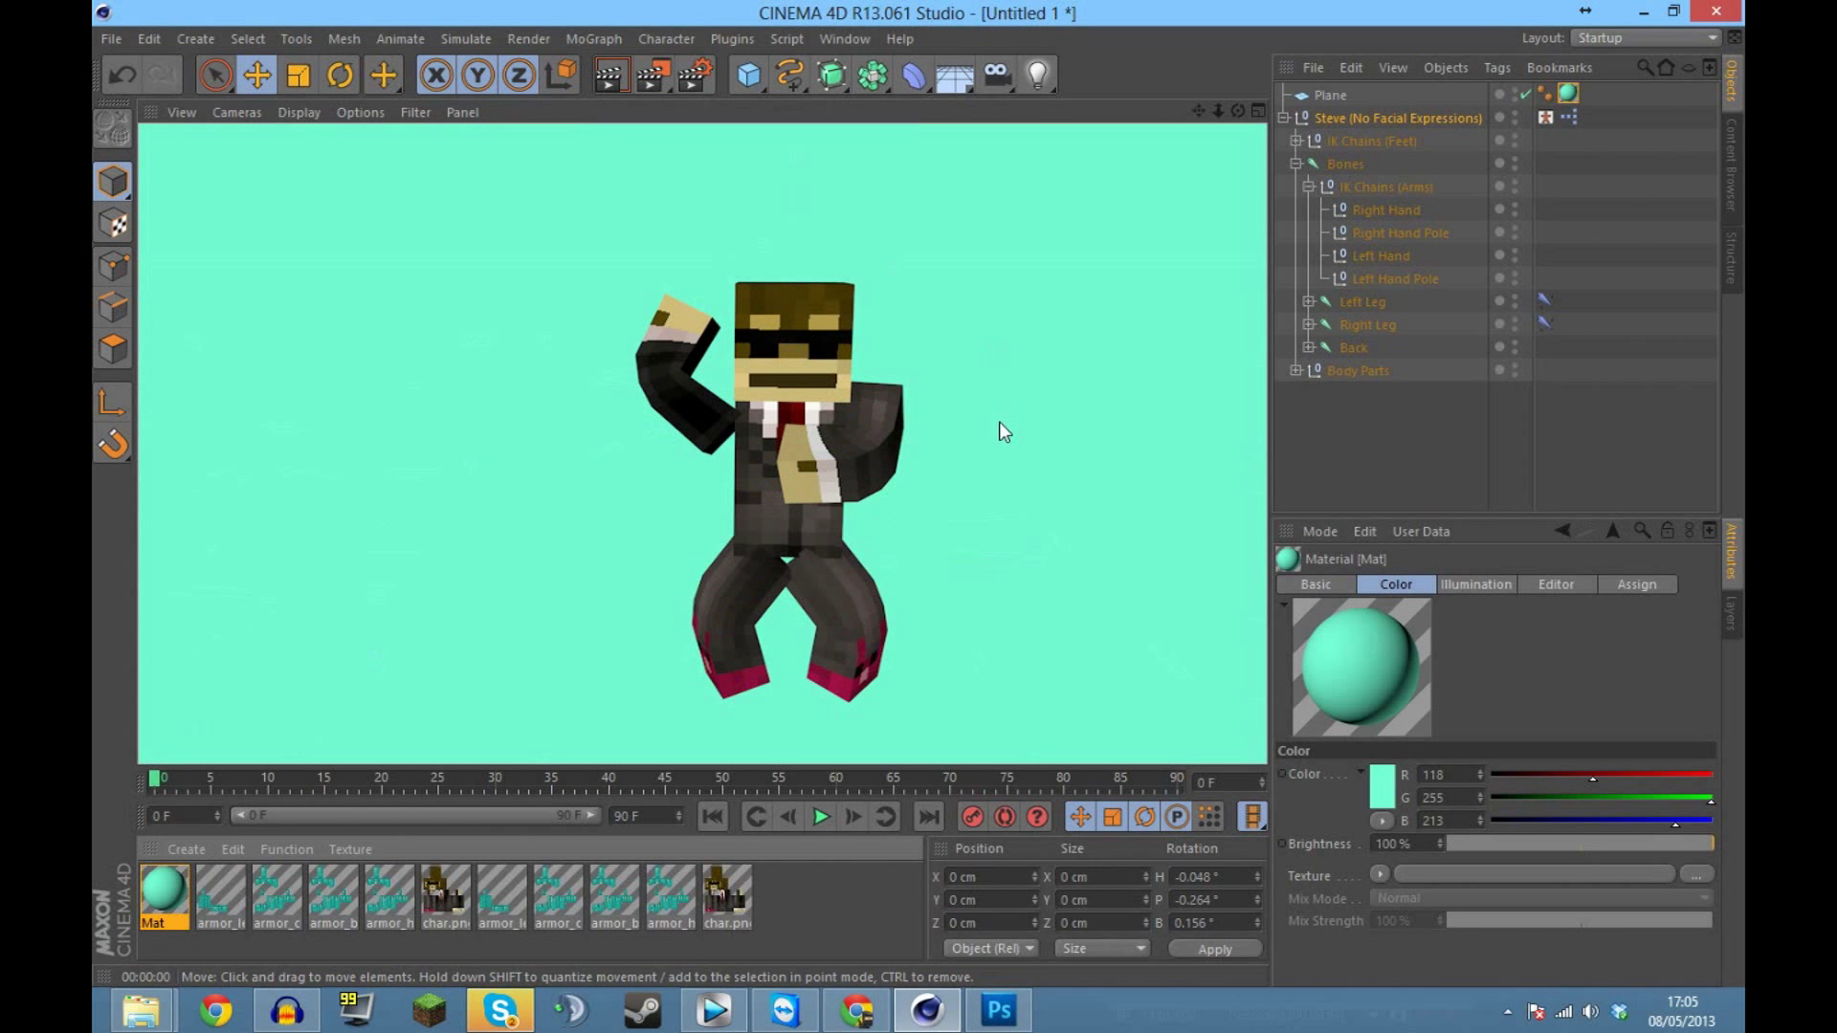
{"action": "left_click", "coordinate": [998, 1010]}
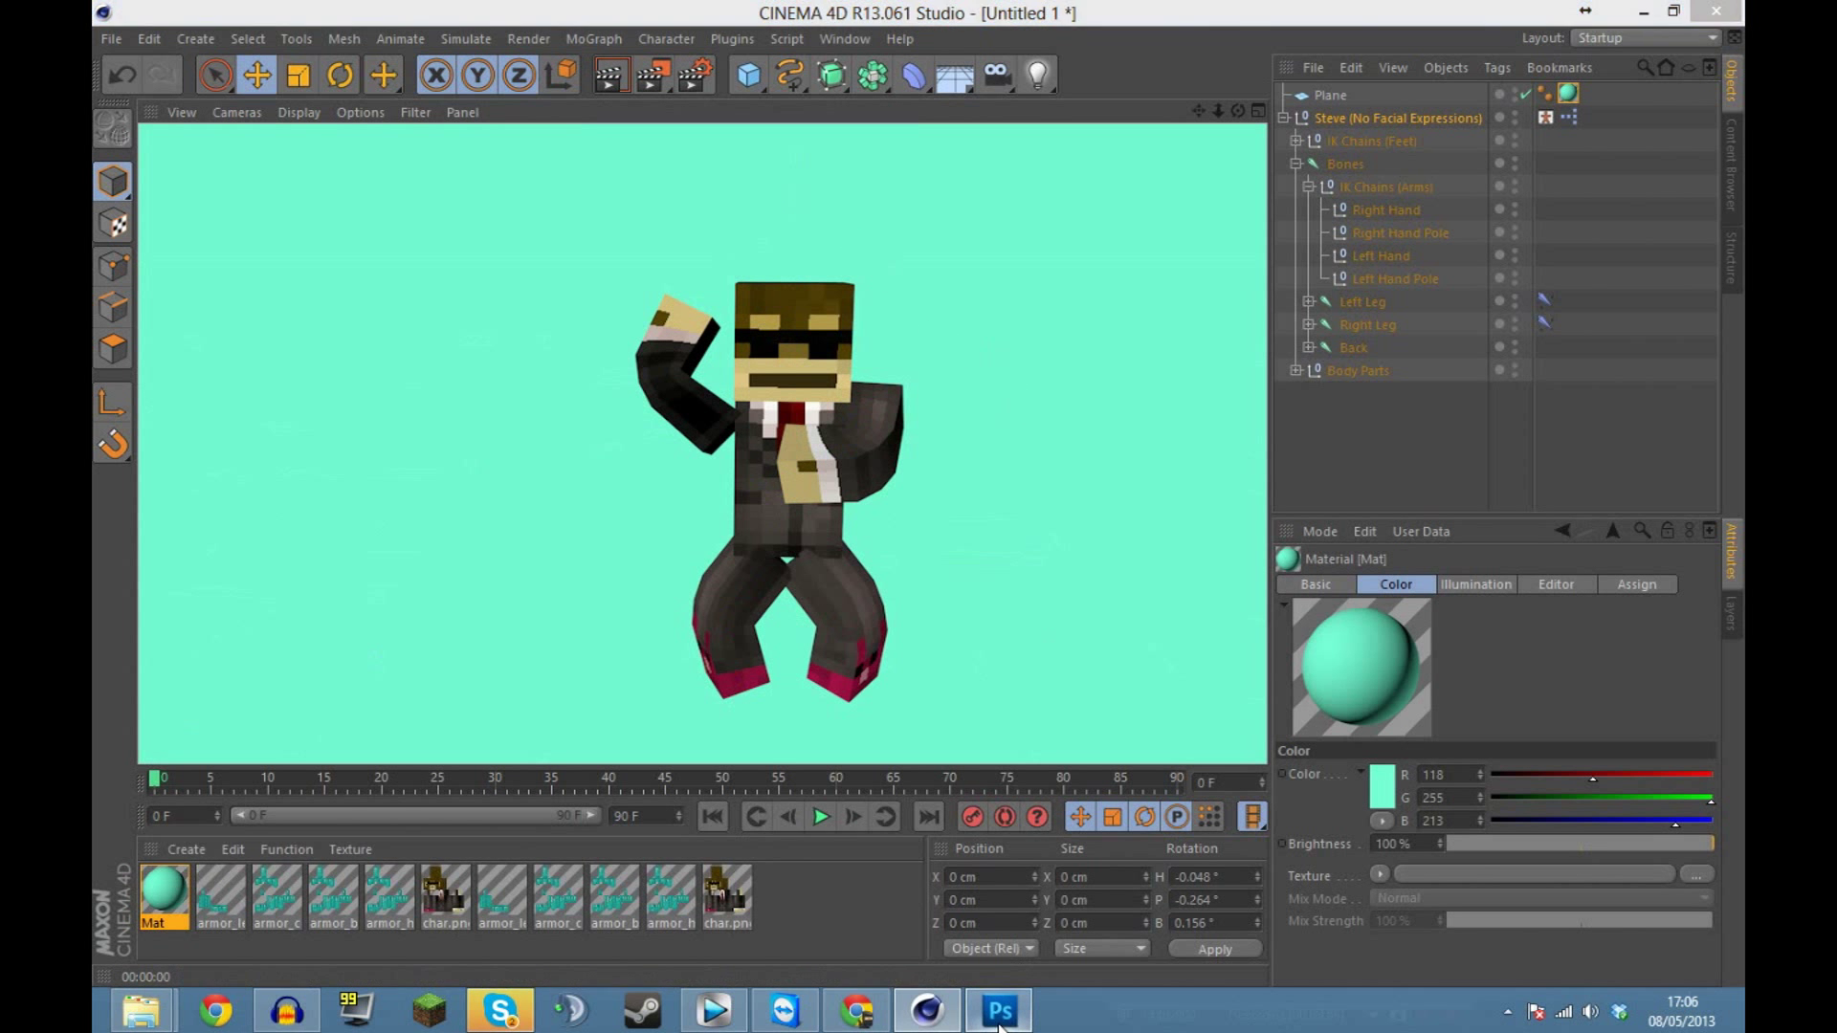
{"action": "key", "text": "ctrl+v"}
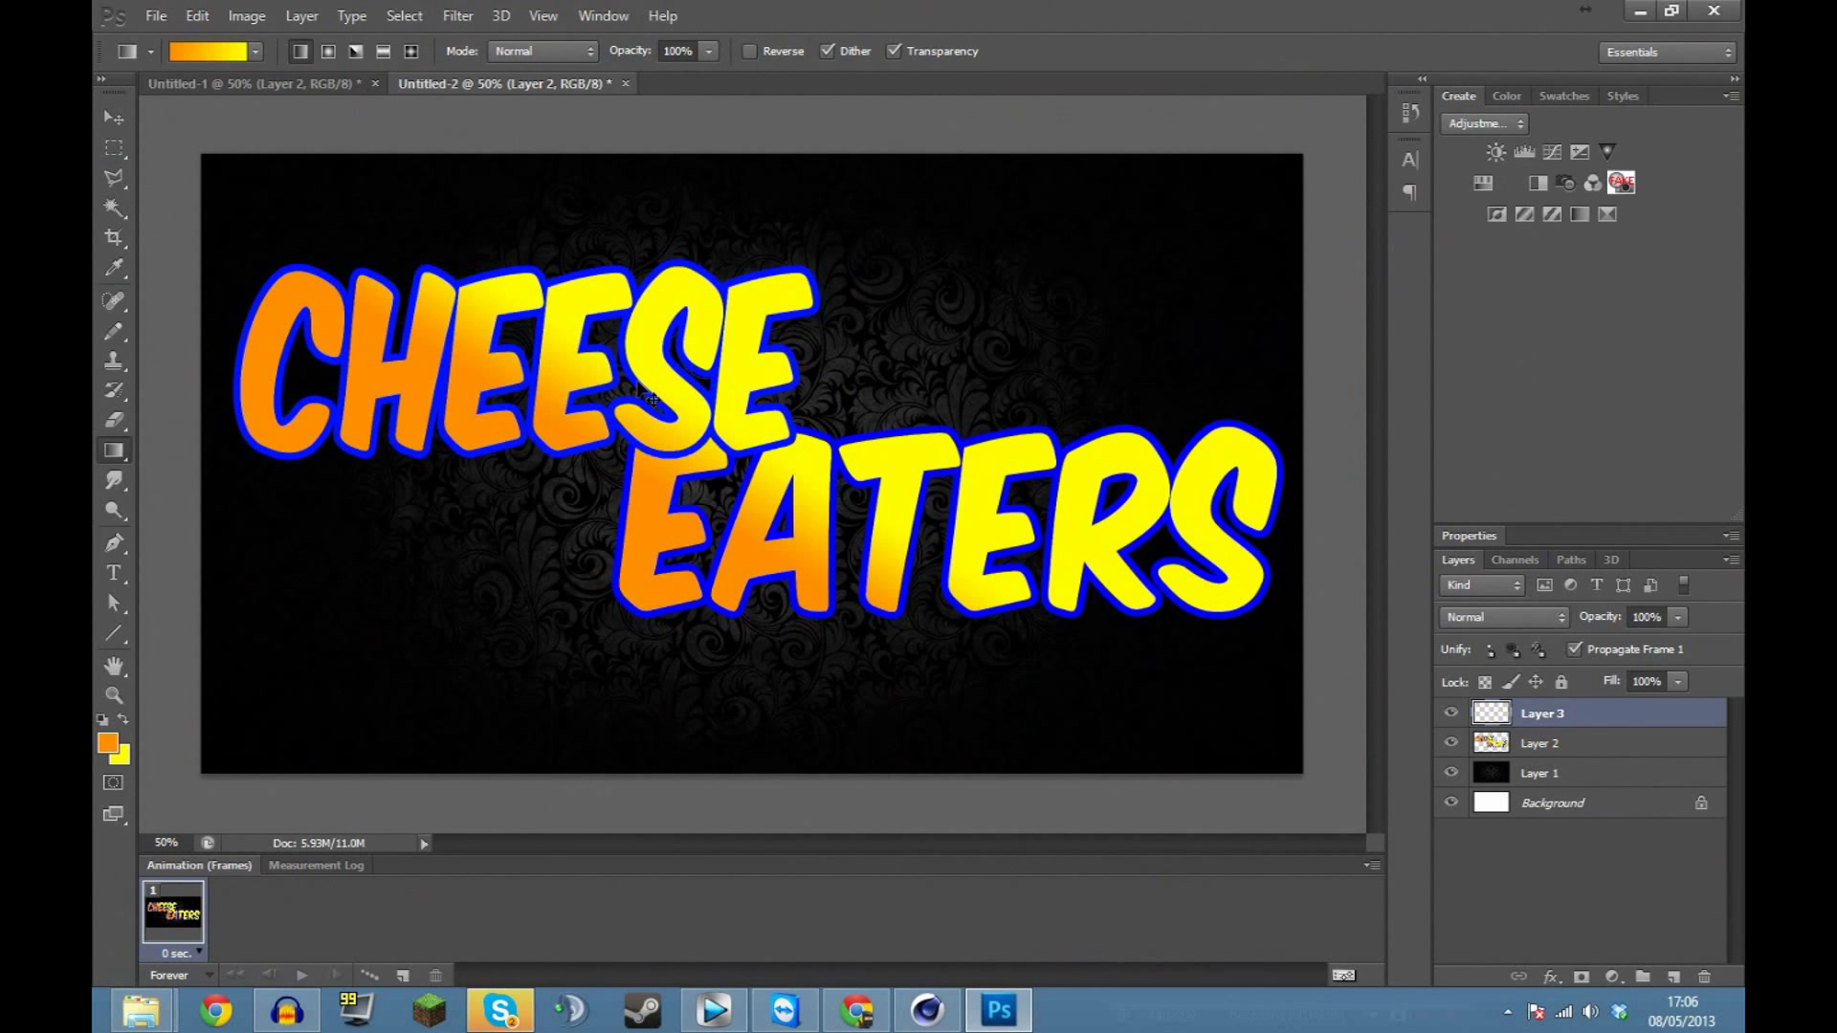
Crop the pasted screenshot to a rectangle around the rendered character, discarding the rest of the Cinema 4D window.
{"action": "left_click", "coordinate": [107, 150]}
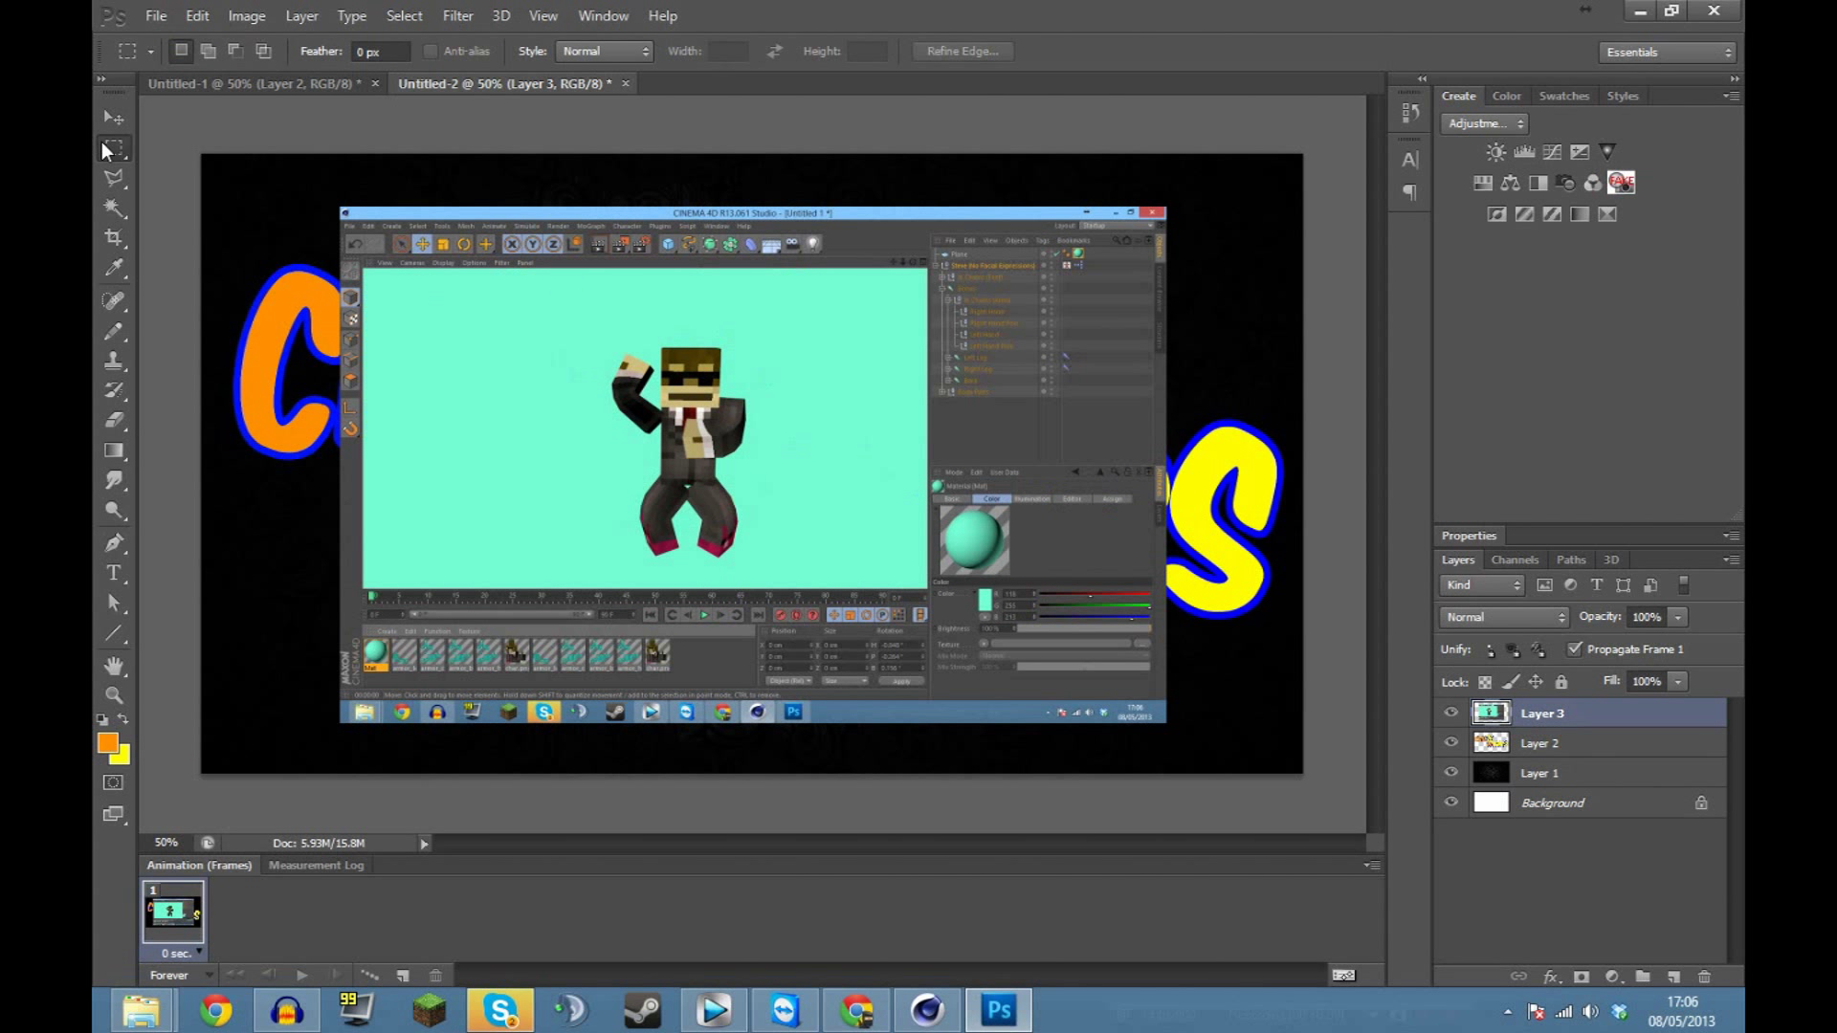
{"action": "left_click_drag", "start_coordinate": [600, 340], "coordinate": [771, 574]}
{"action": "key", "text": "Delete"}
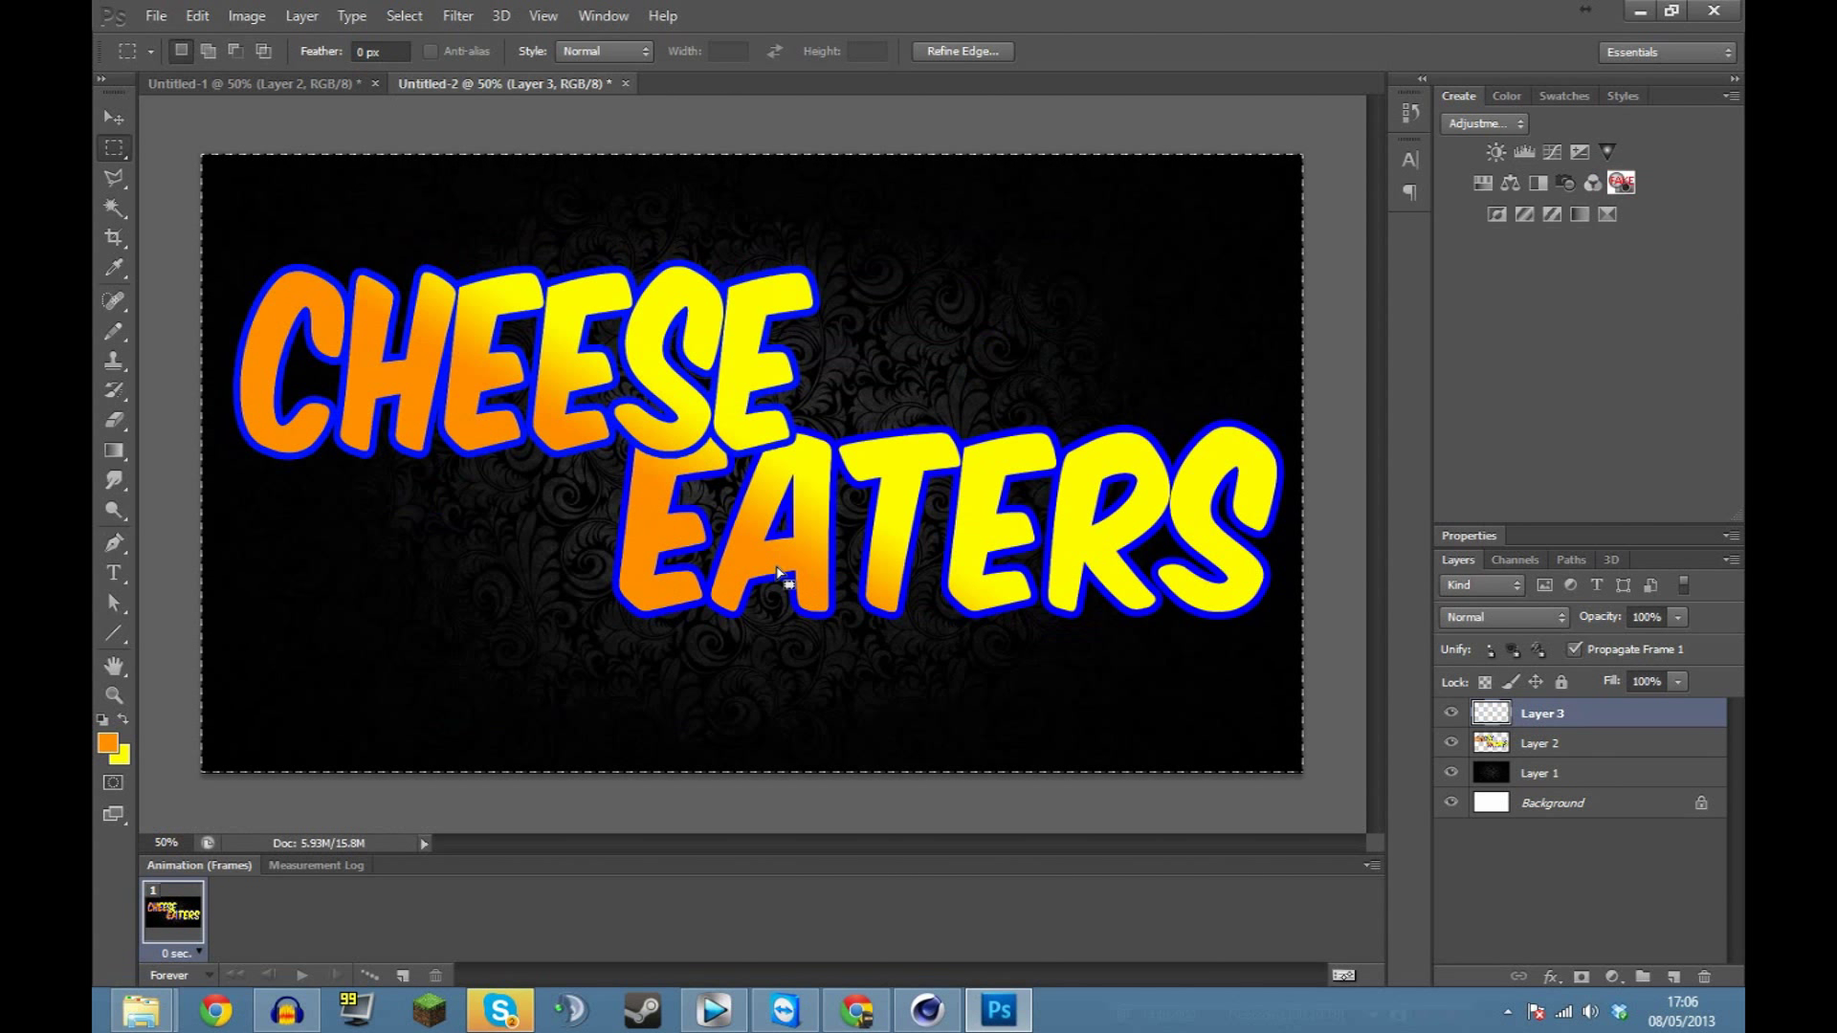
{"action": "key", "text": "ctrl+v"}
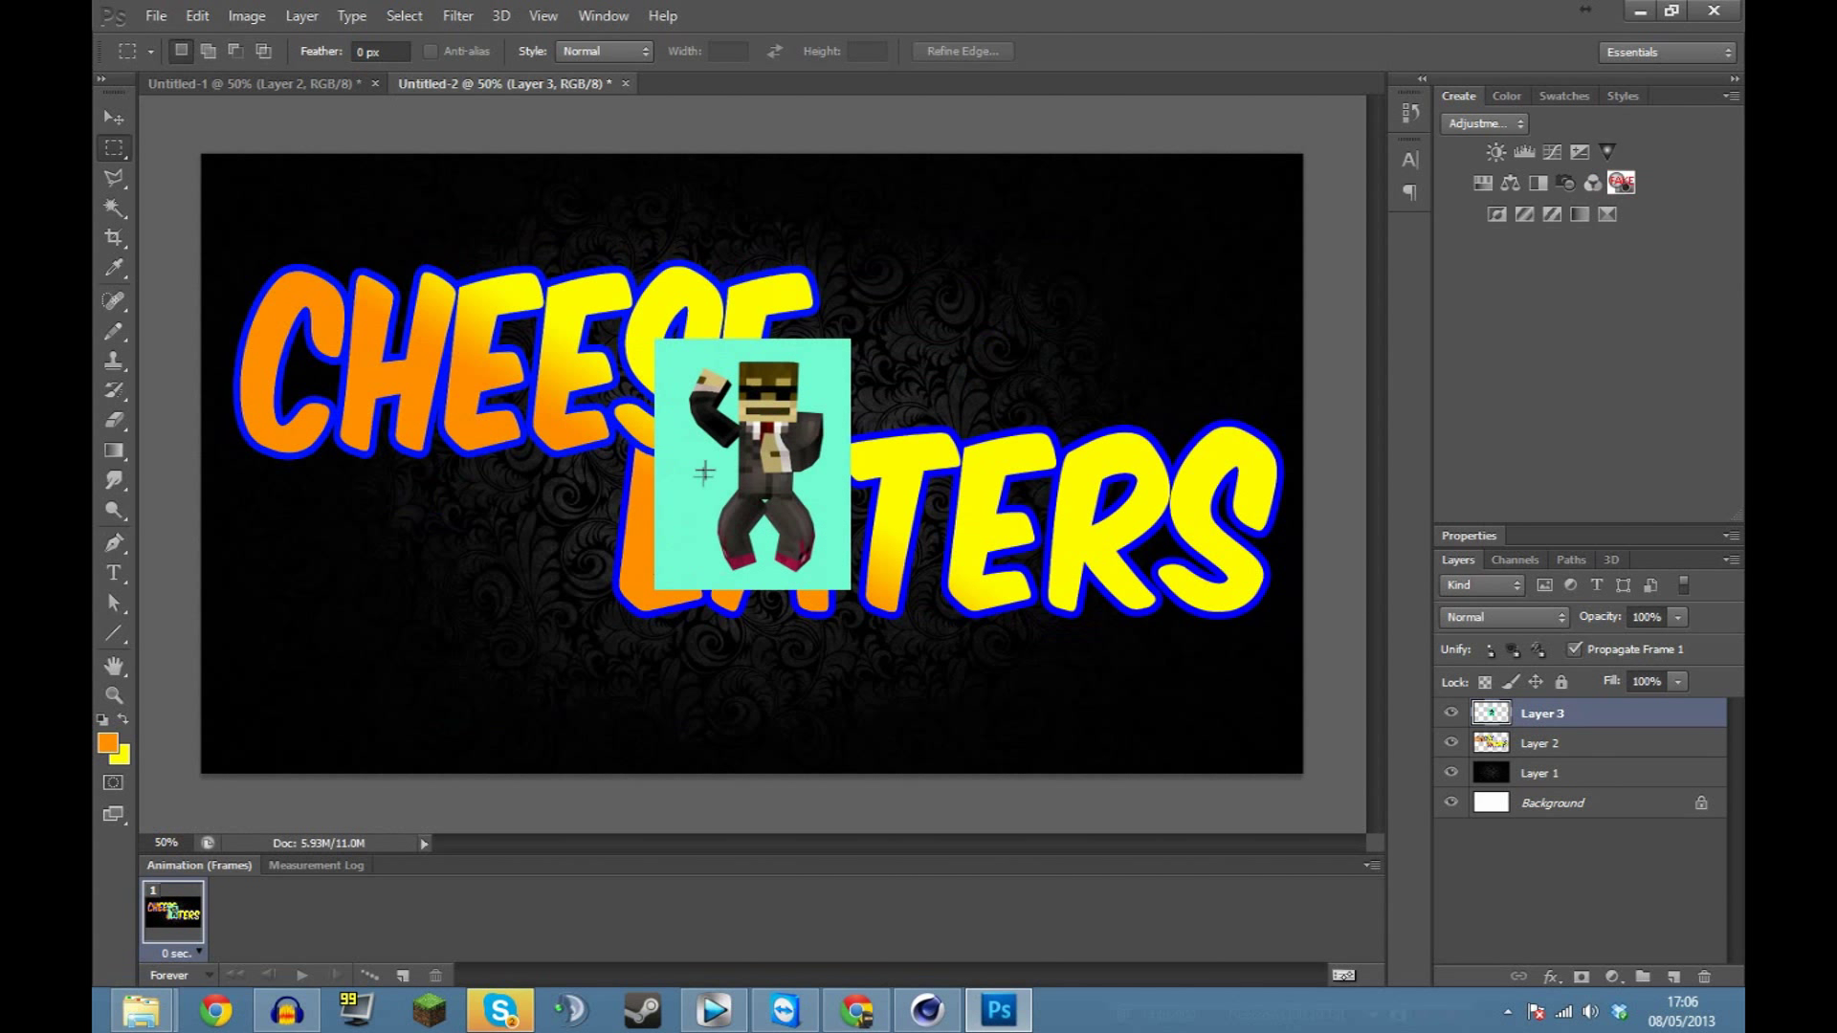
Enlarge the cropped character image to about 310% width and 242% height so it nearly fills the canvas height, over the word CHEESE.
{"action": "left_click", "coordinate": [118, 118]}
{"action": "left_click_drag", "start_coordinate": [722, 387], "coordinate": [351, 571]}
{"action": "key", "text": "ctrl+t"}
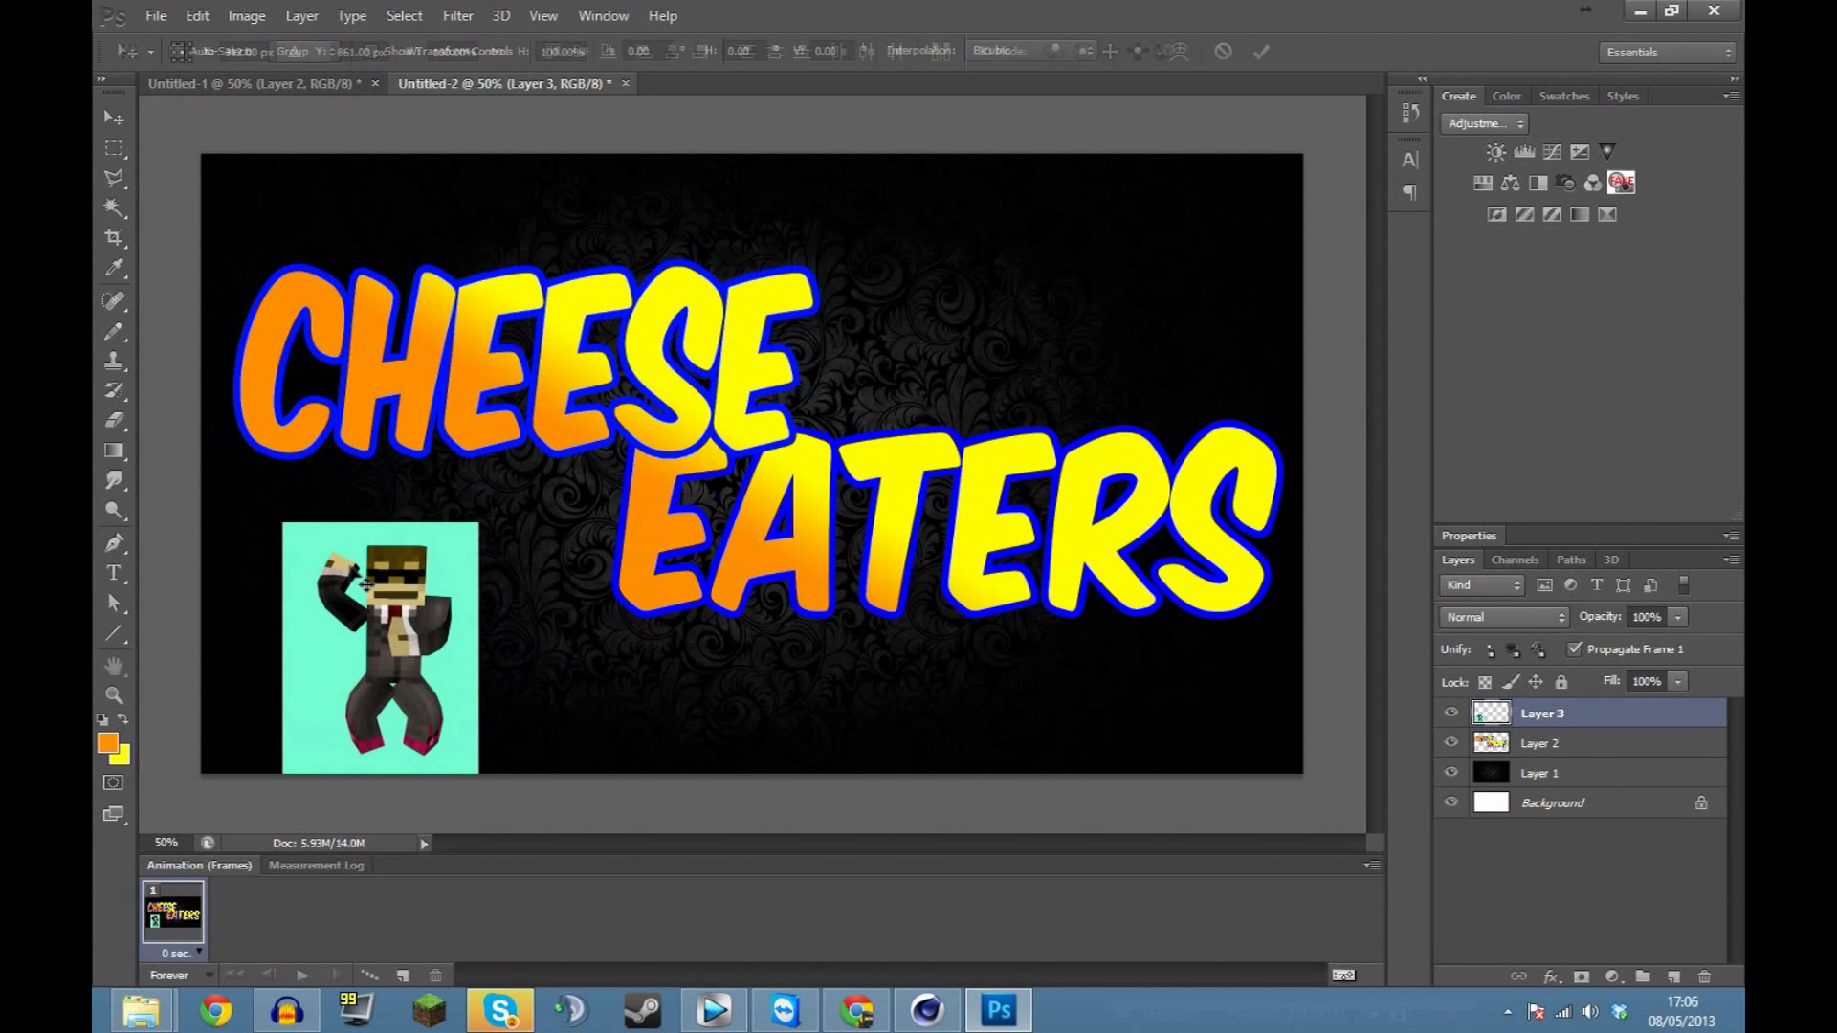
{"action": "left_click_drag", "start_coordinate": [476, 523], "coordinate": [886, 174]}
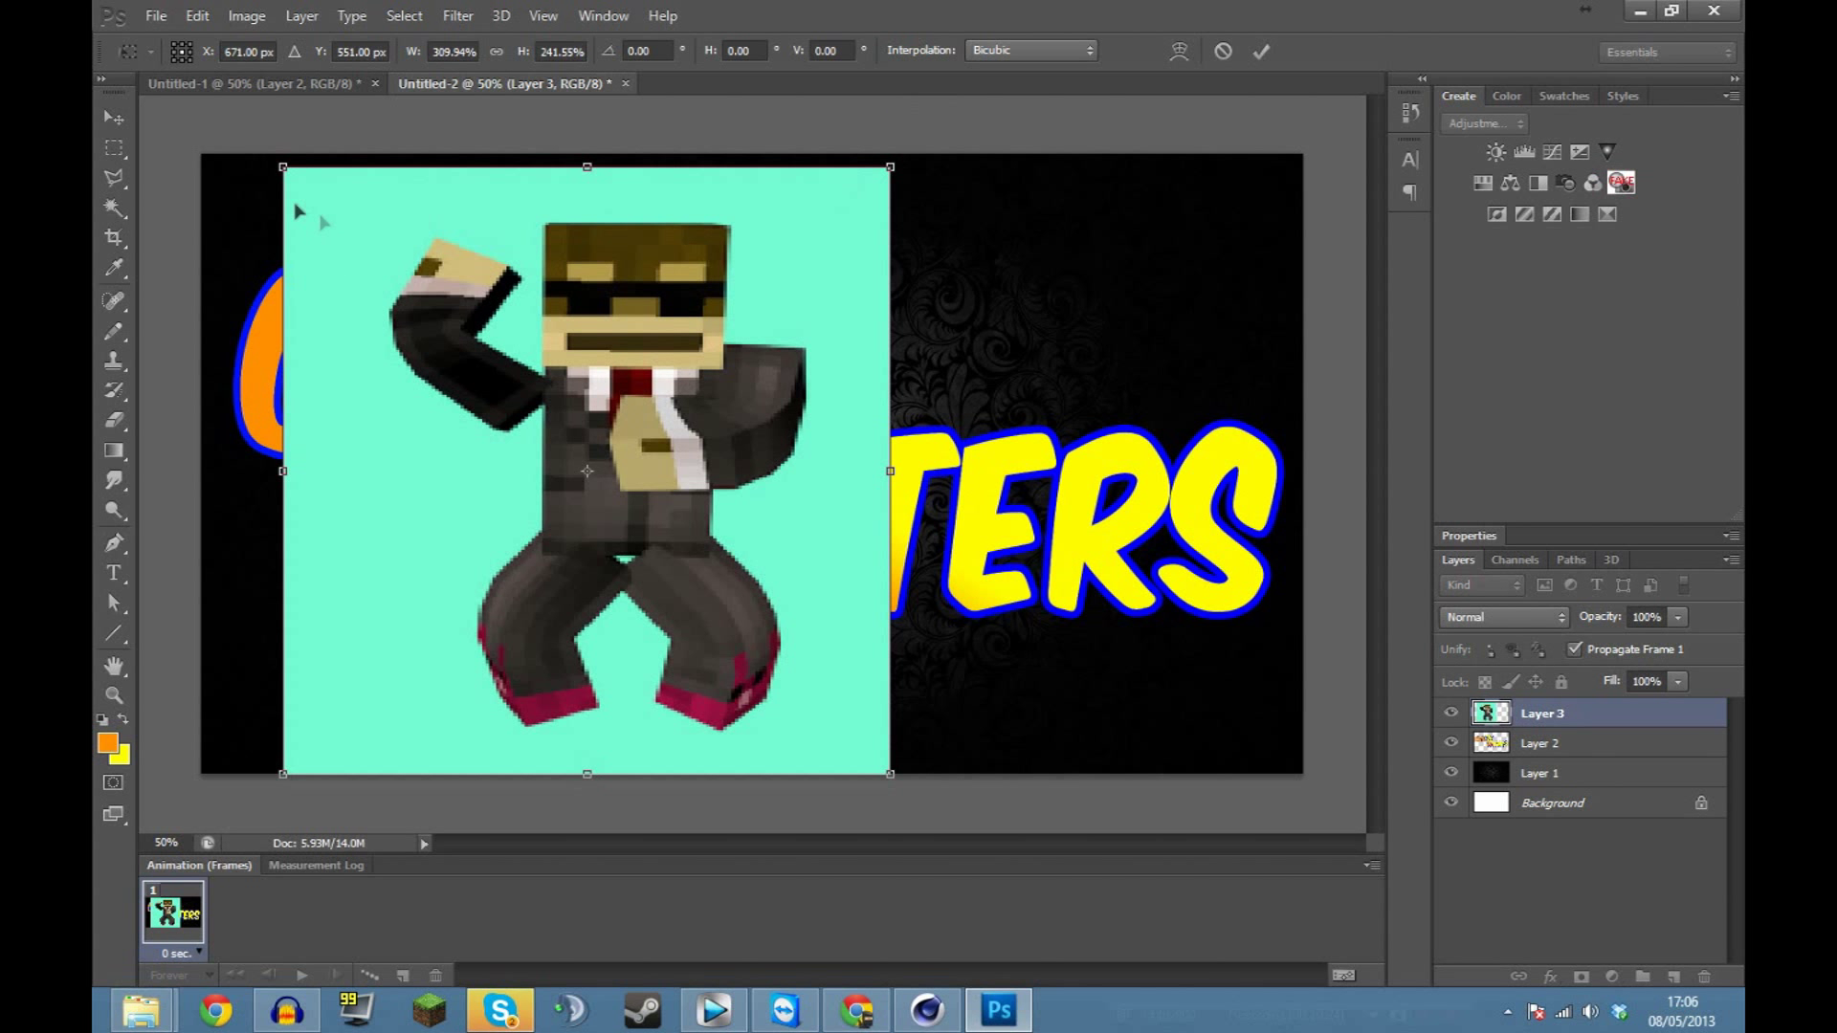
{"action": "left_click", "coordinate": [111, 124]}
{"action": "left_click", "coordinate": [851, 390]}
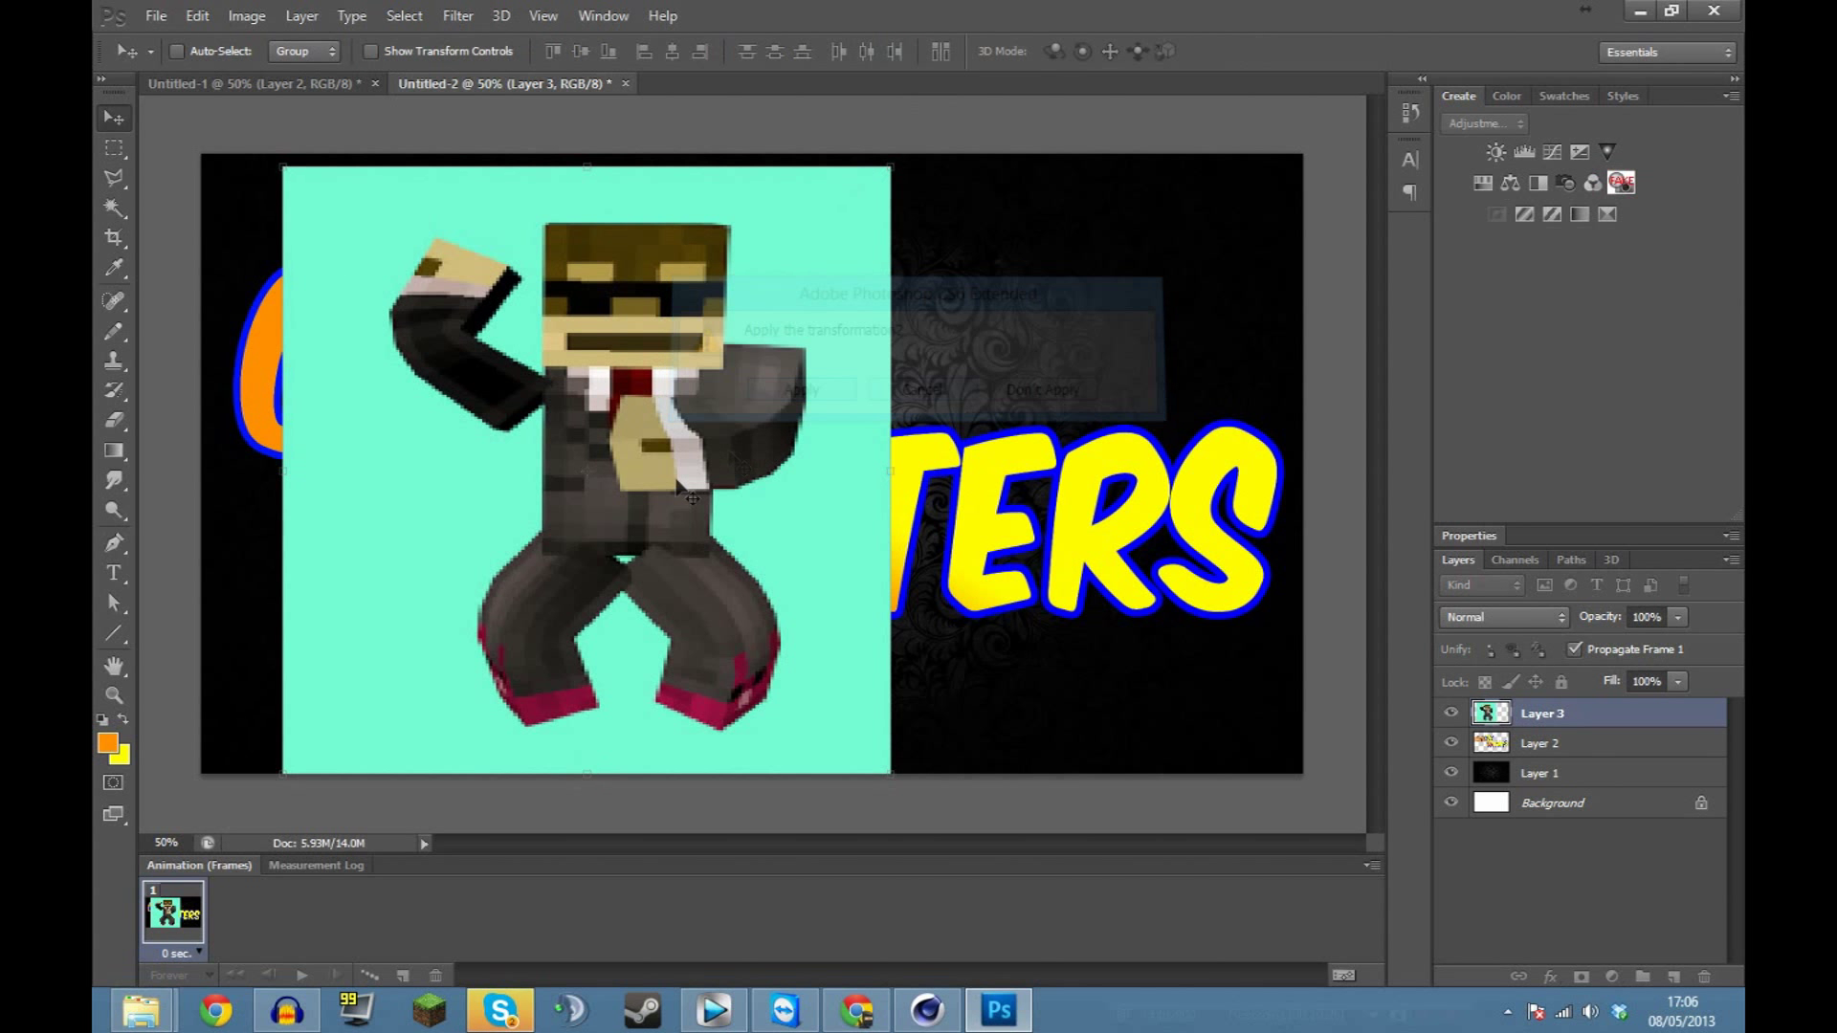
{"action": "left_click_drag", "start_coordinate": [676, 489], "coordinate": [693, 494]}
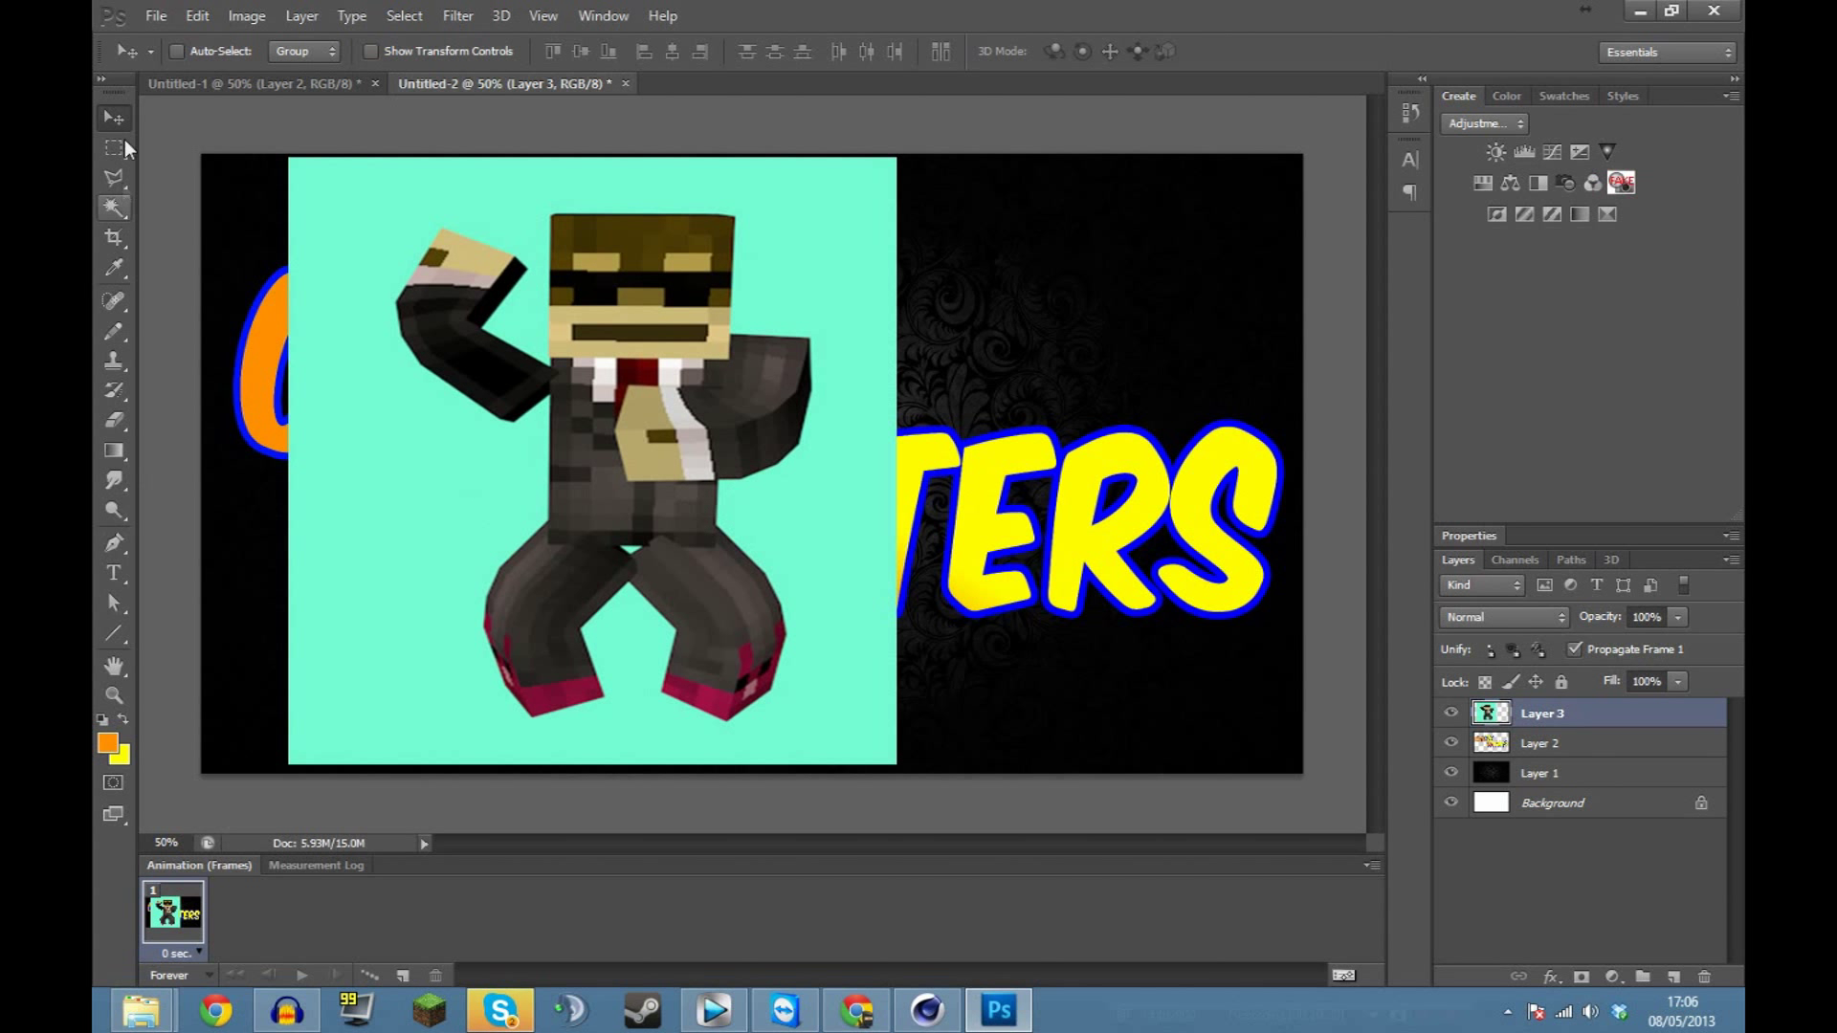
Remove the turquoise background around the character and between its legs on Layer 3 with the Magic Wand, and clear the selection.
{"action": "left_click", "coordinate": [108, 212]}
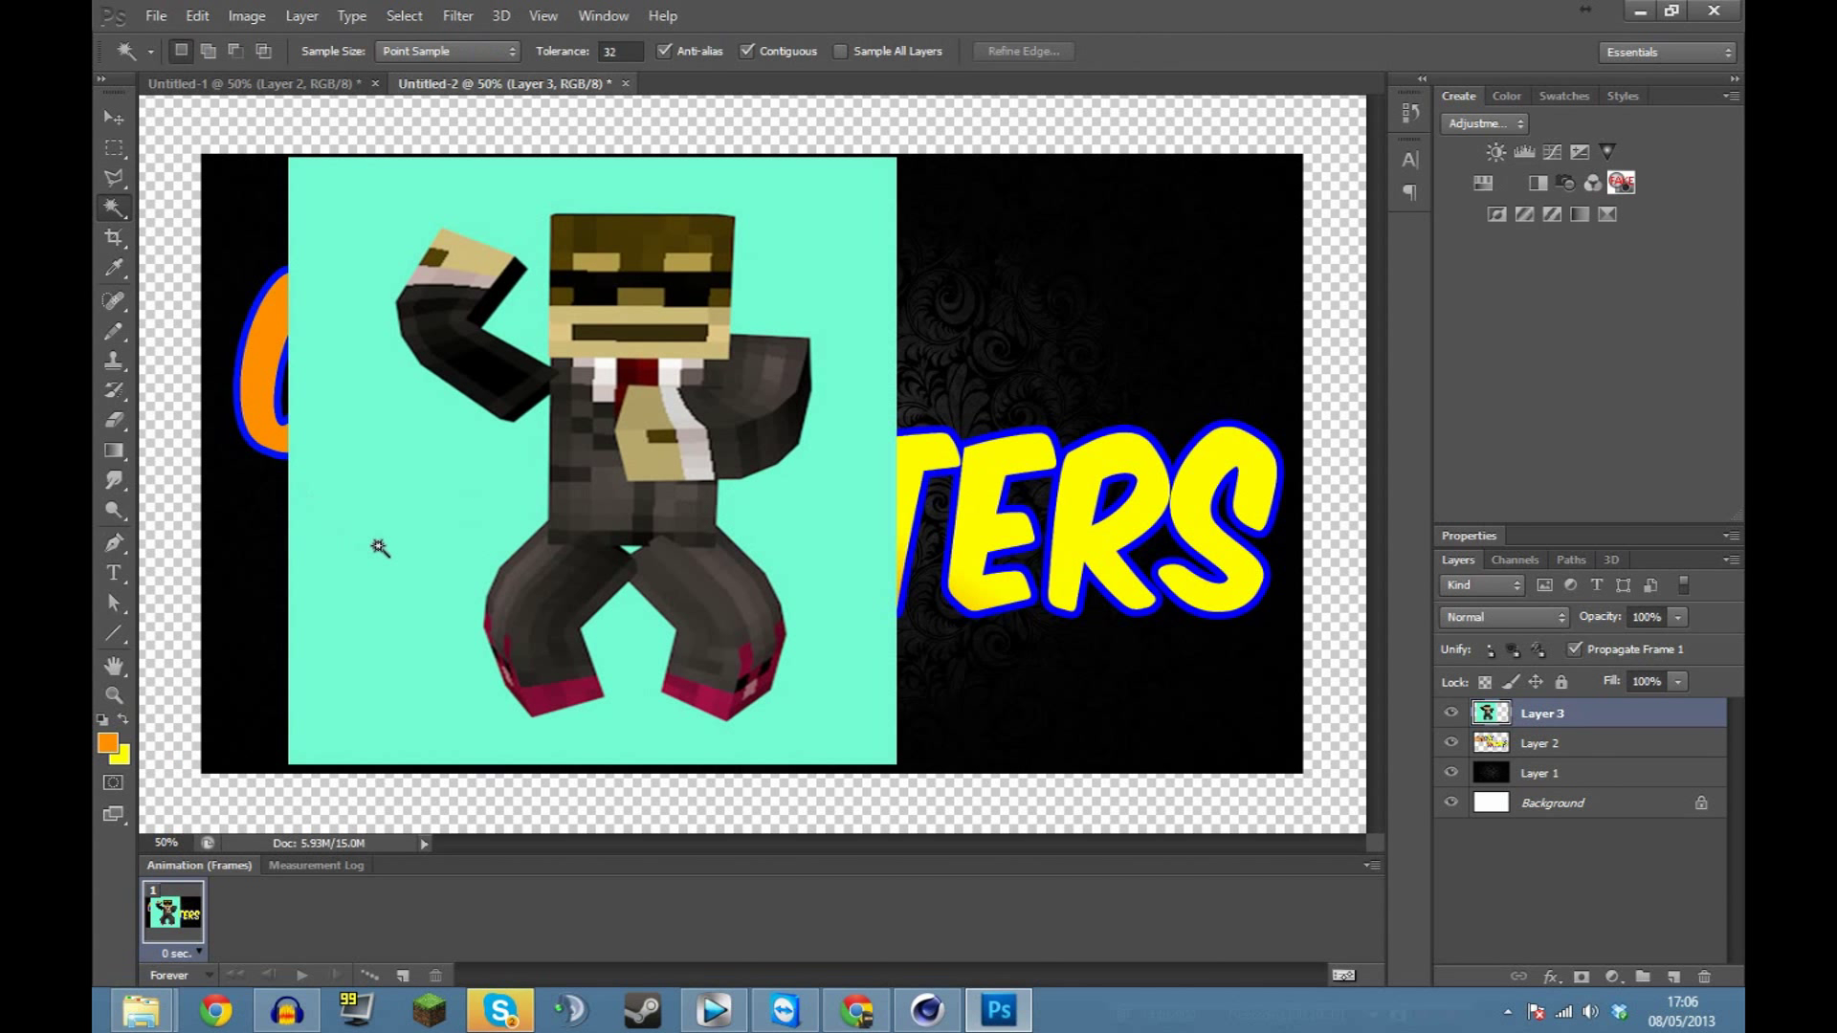
{"action": "left_click", "coordinate": [379, 548]}
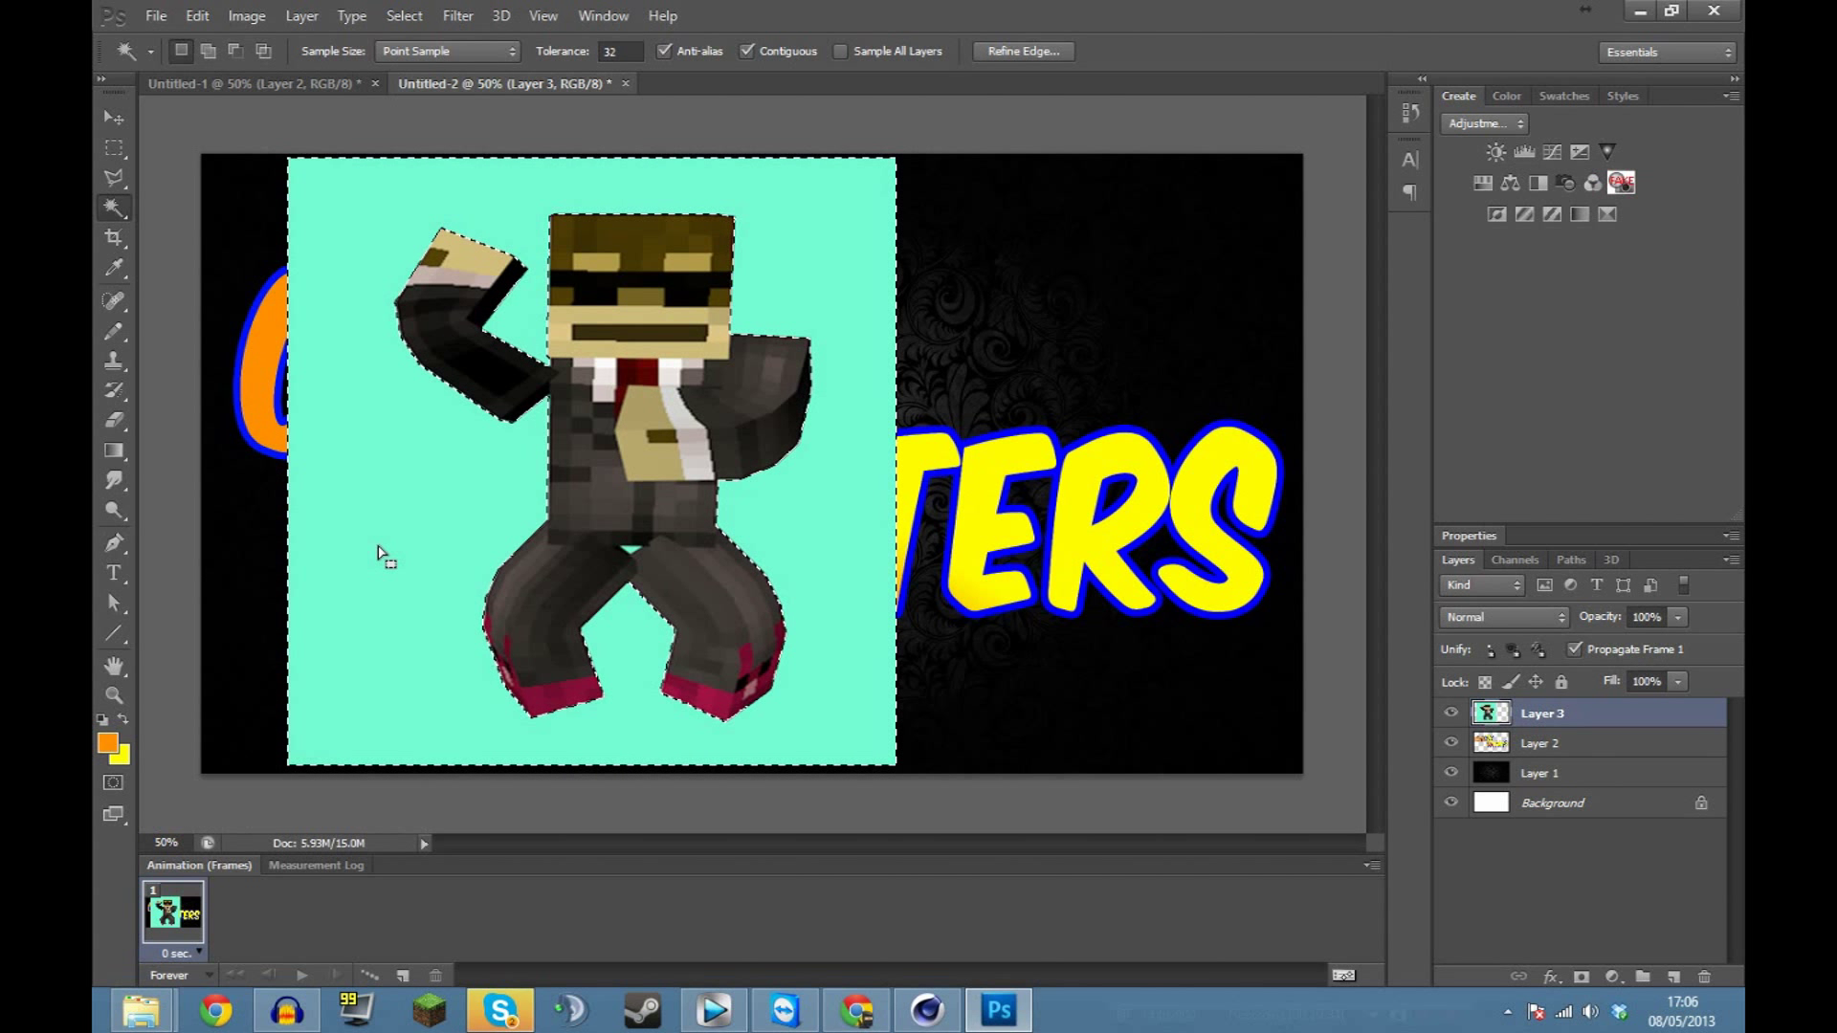
{"action": "key", "text": "Delete"}
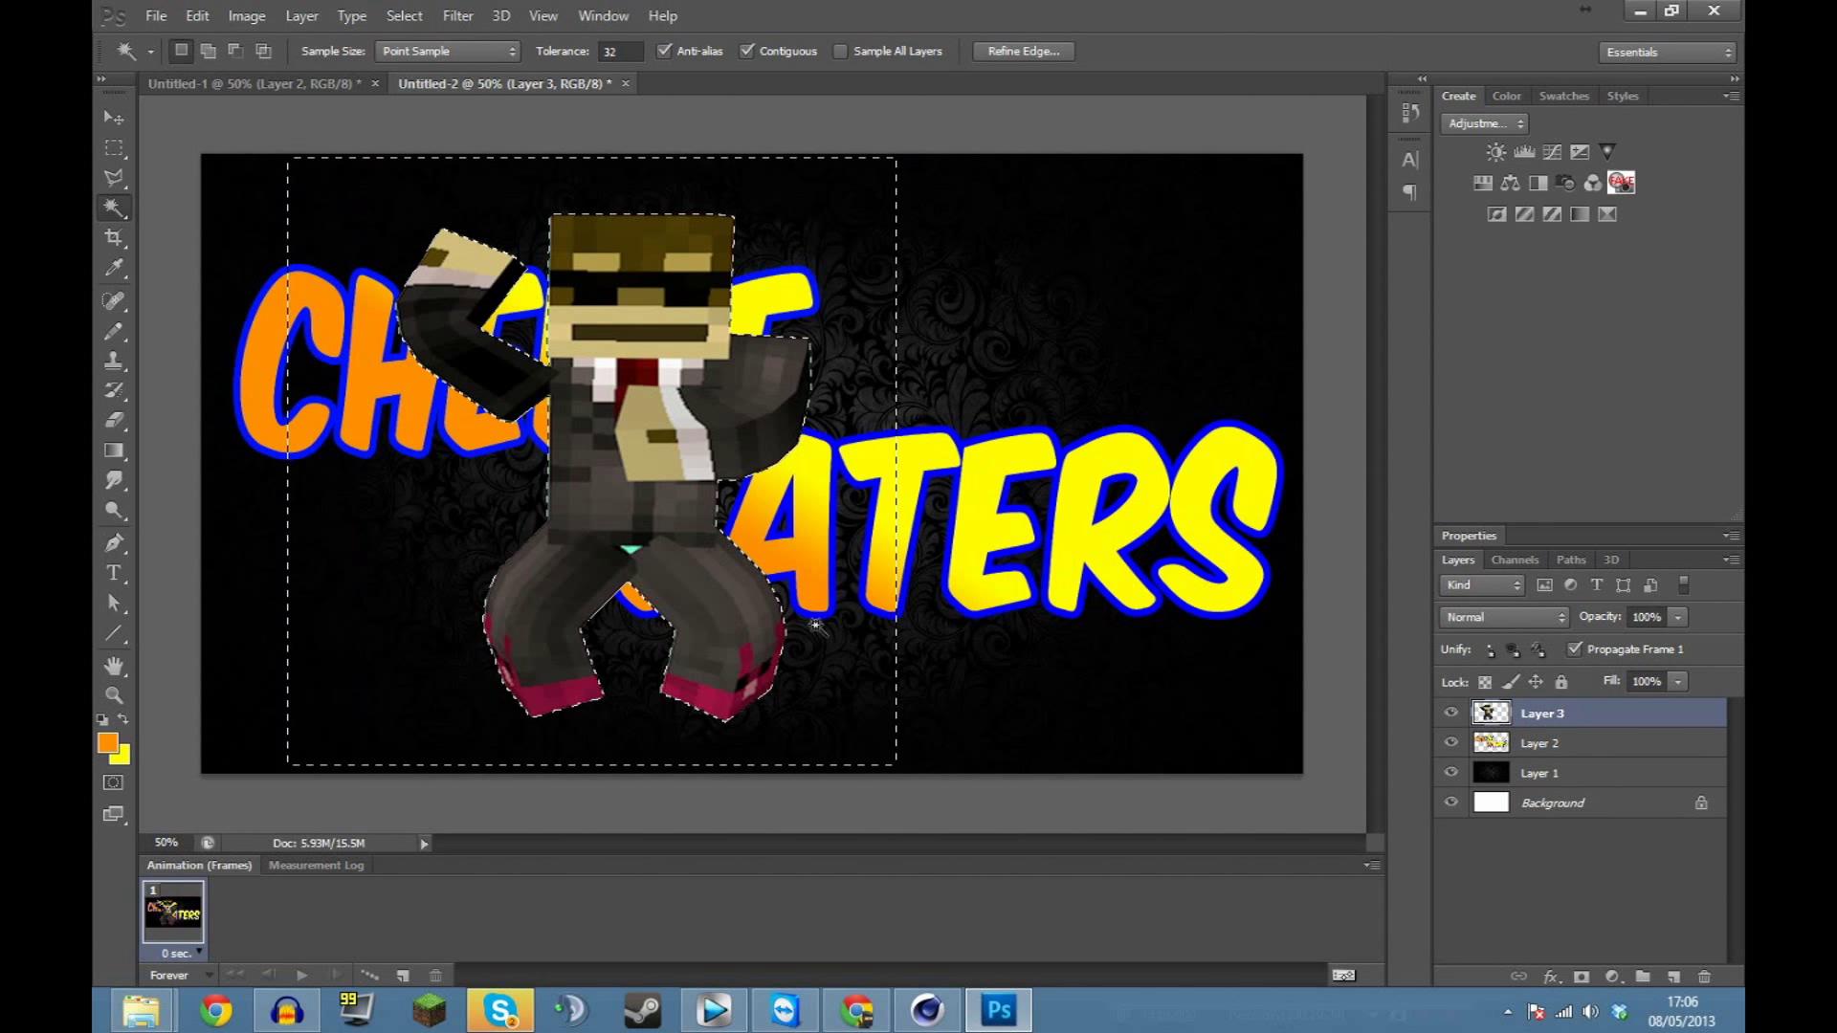
{"action": "key", "text": "ctrl+d"}
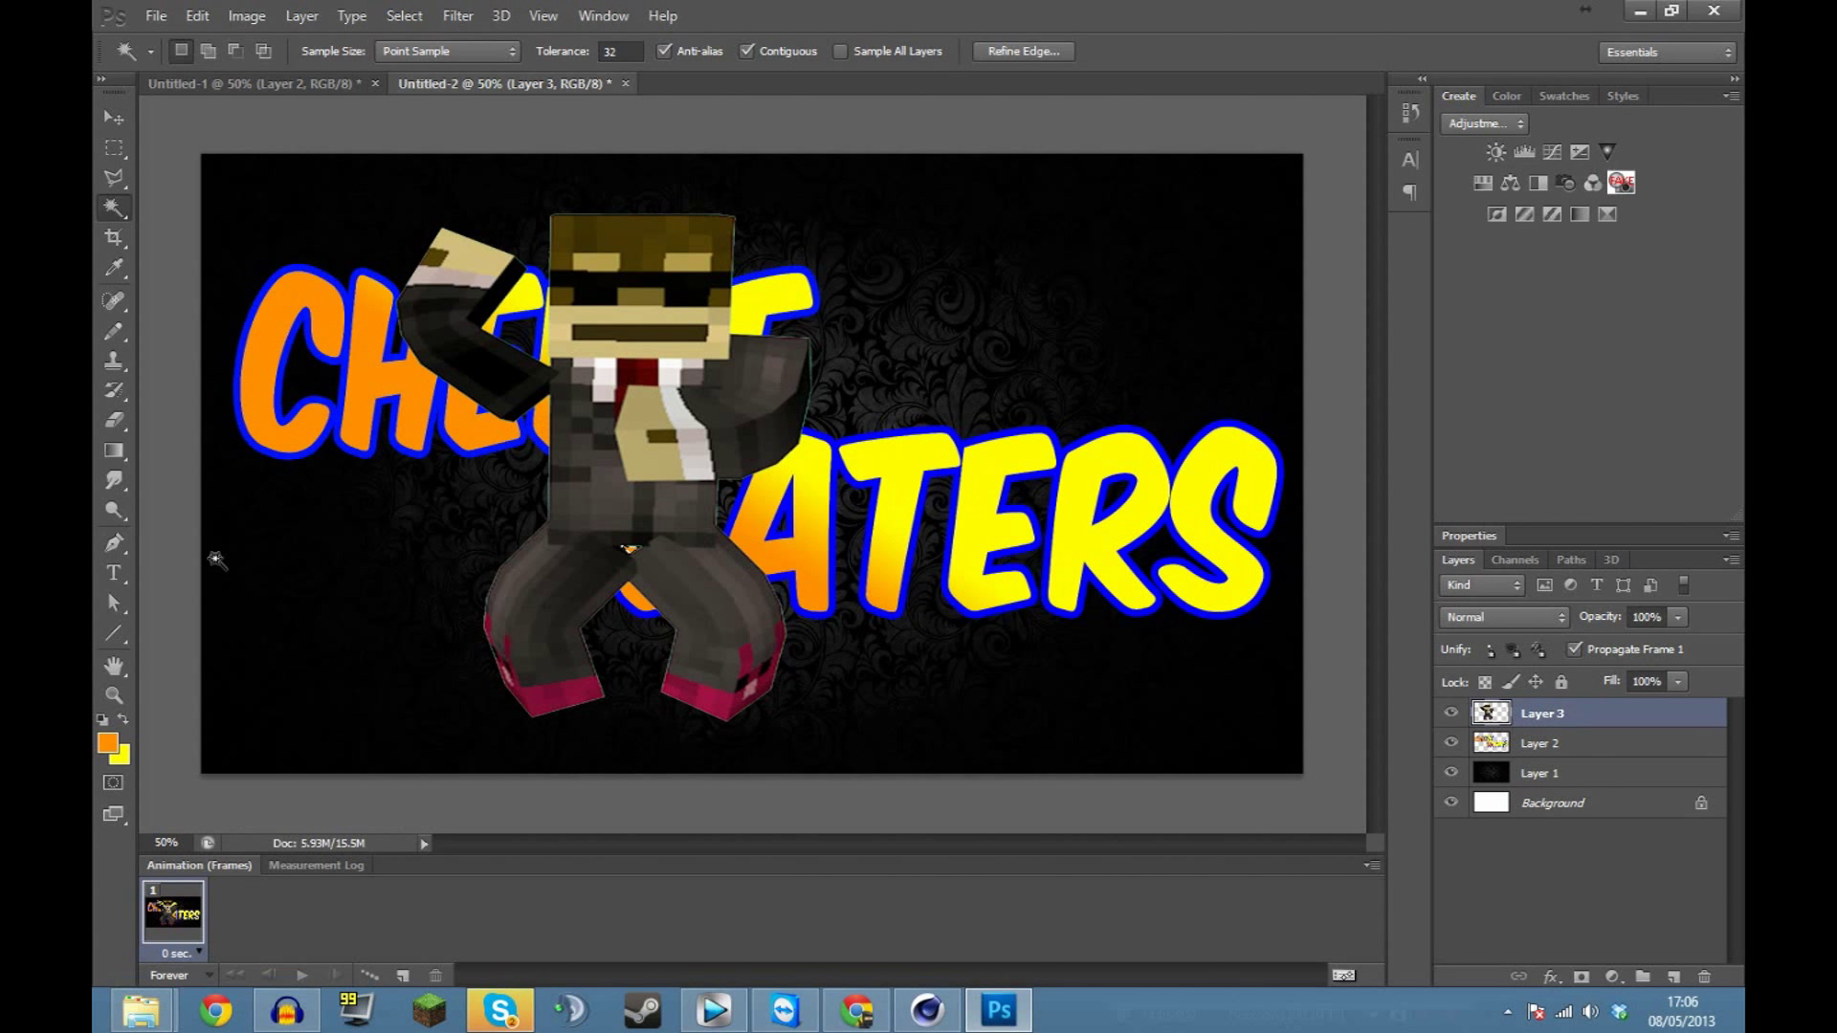
{"action": "left_click", "coordinate": [102, 119]}
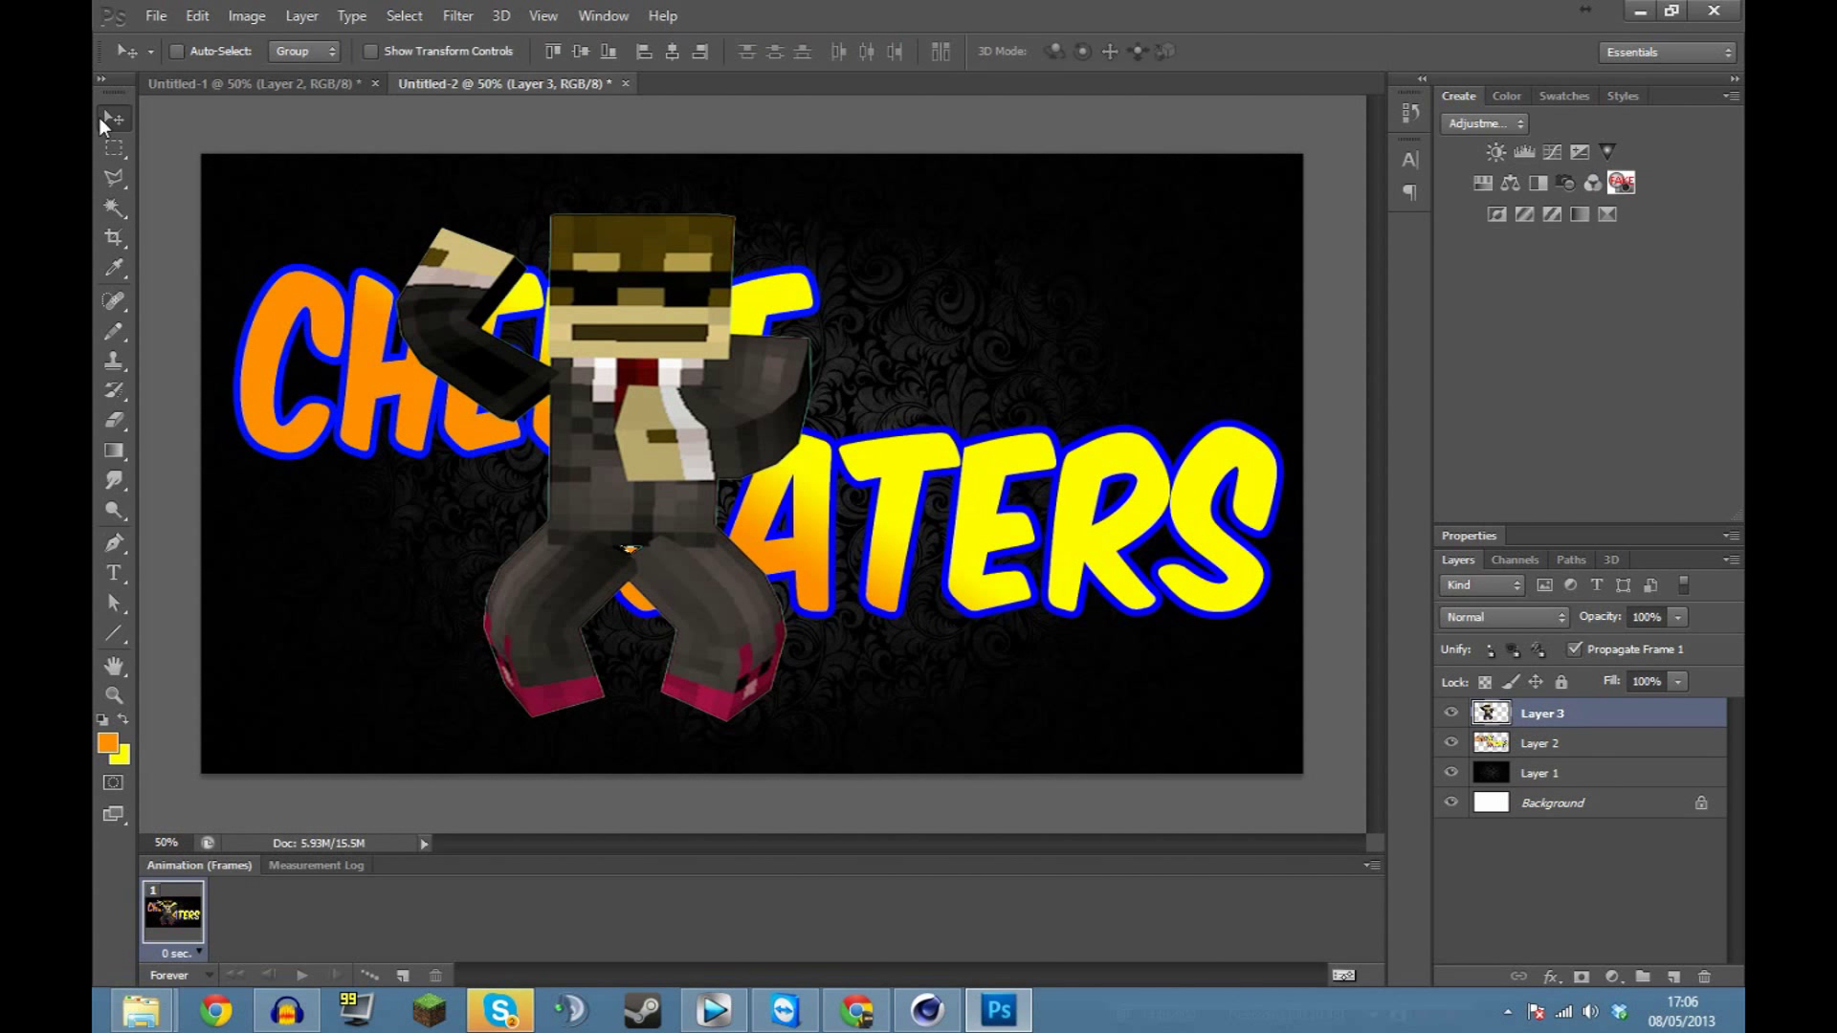
{"action": "key", "text": "ctrl+t"}
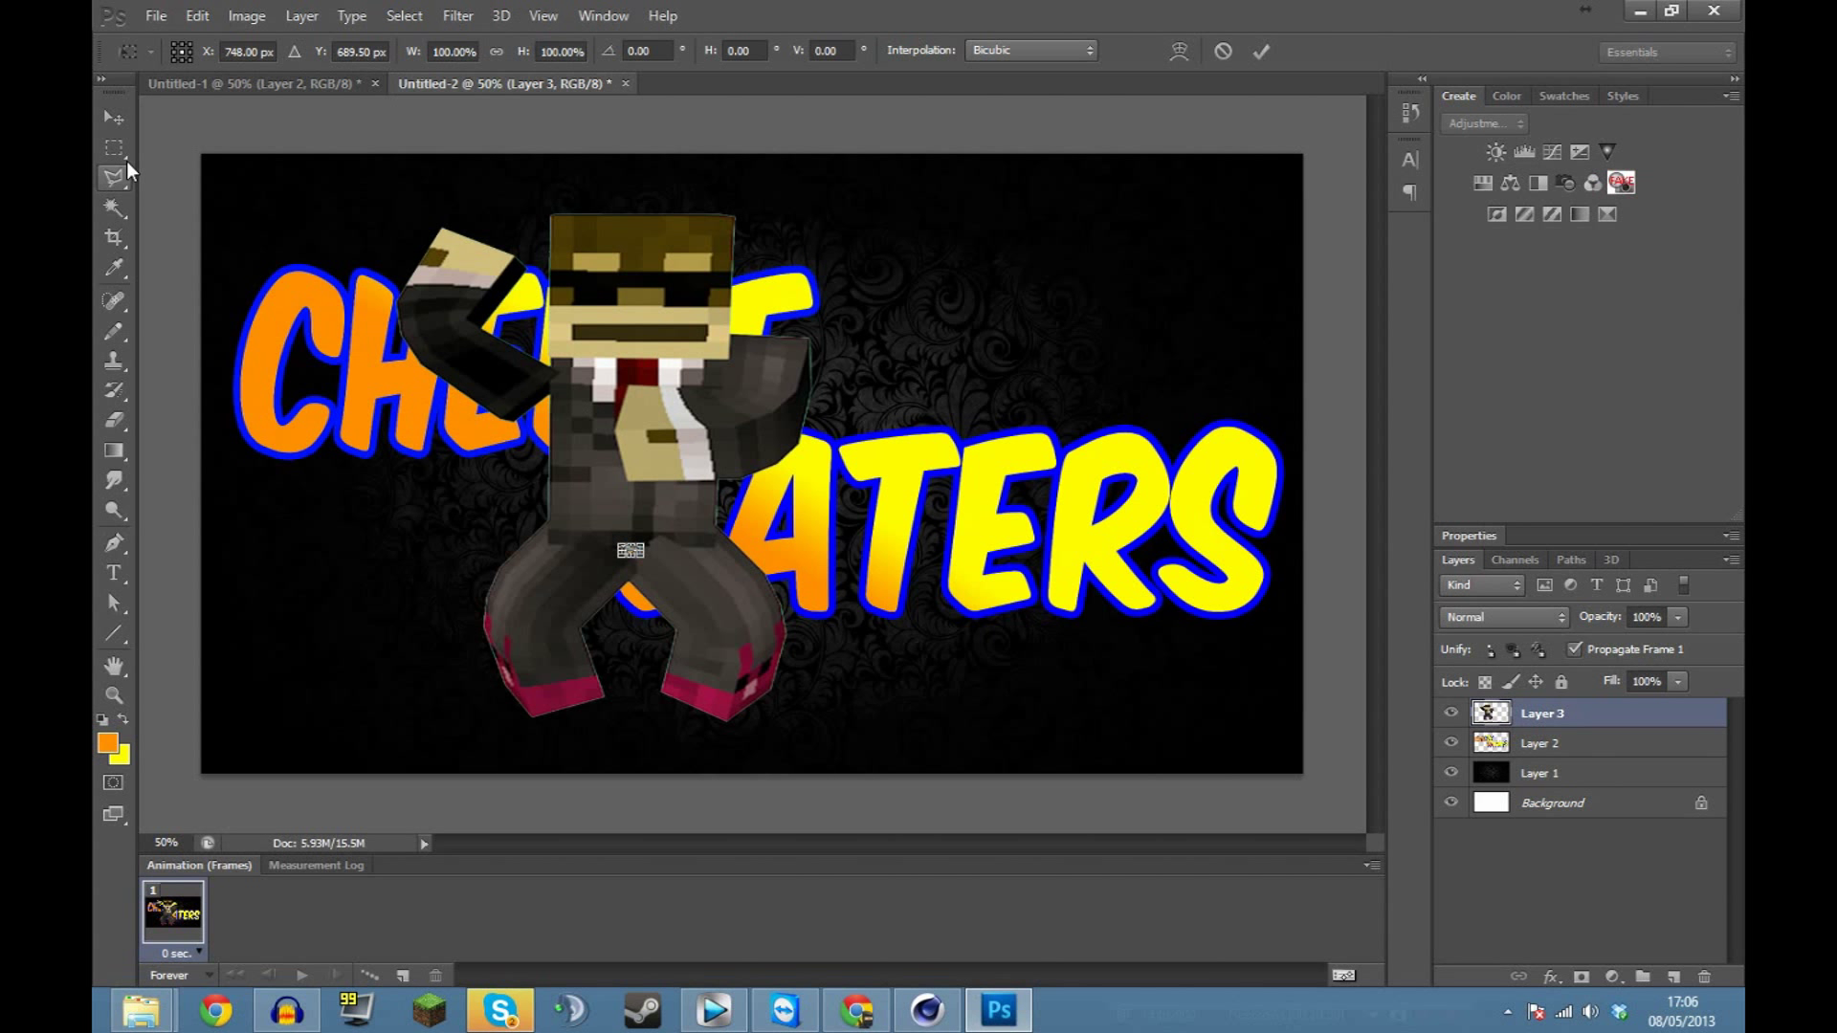
{"action": "left_click", "coordinate": [114, 147]}
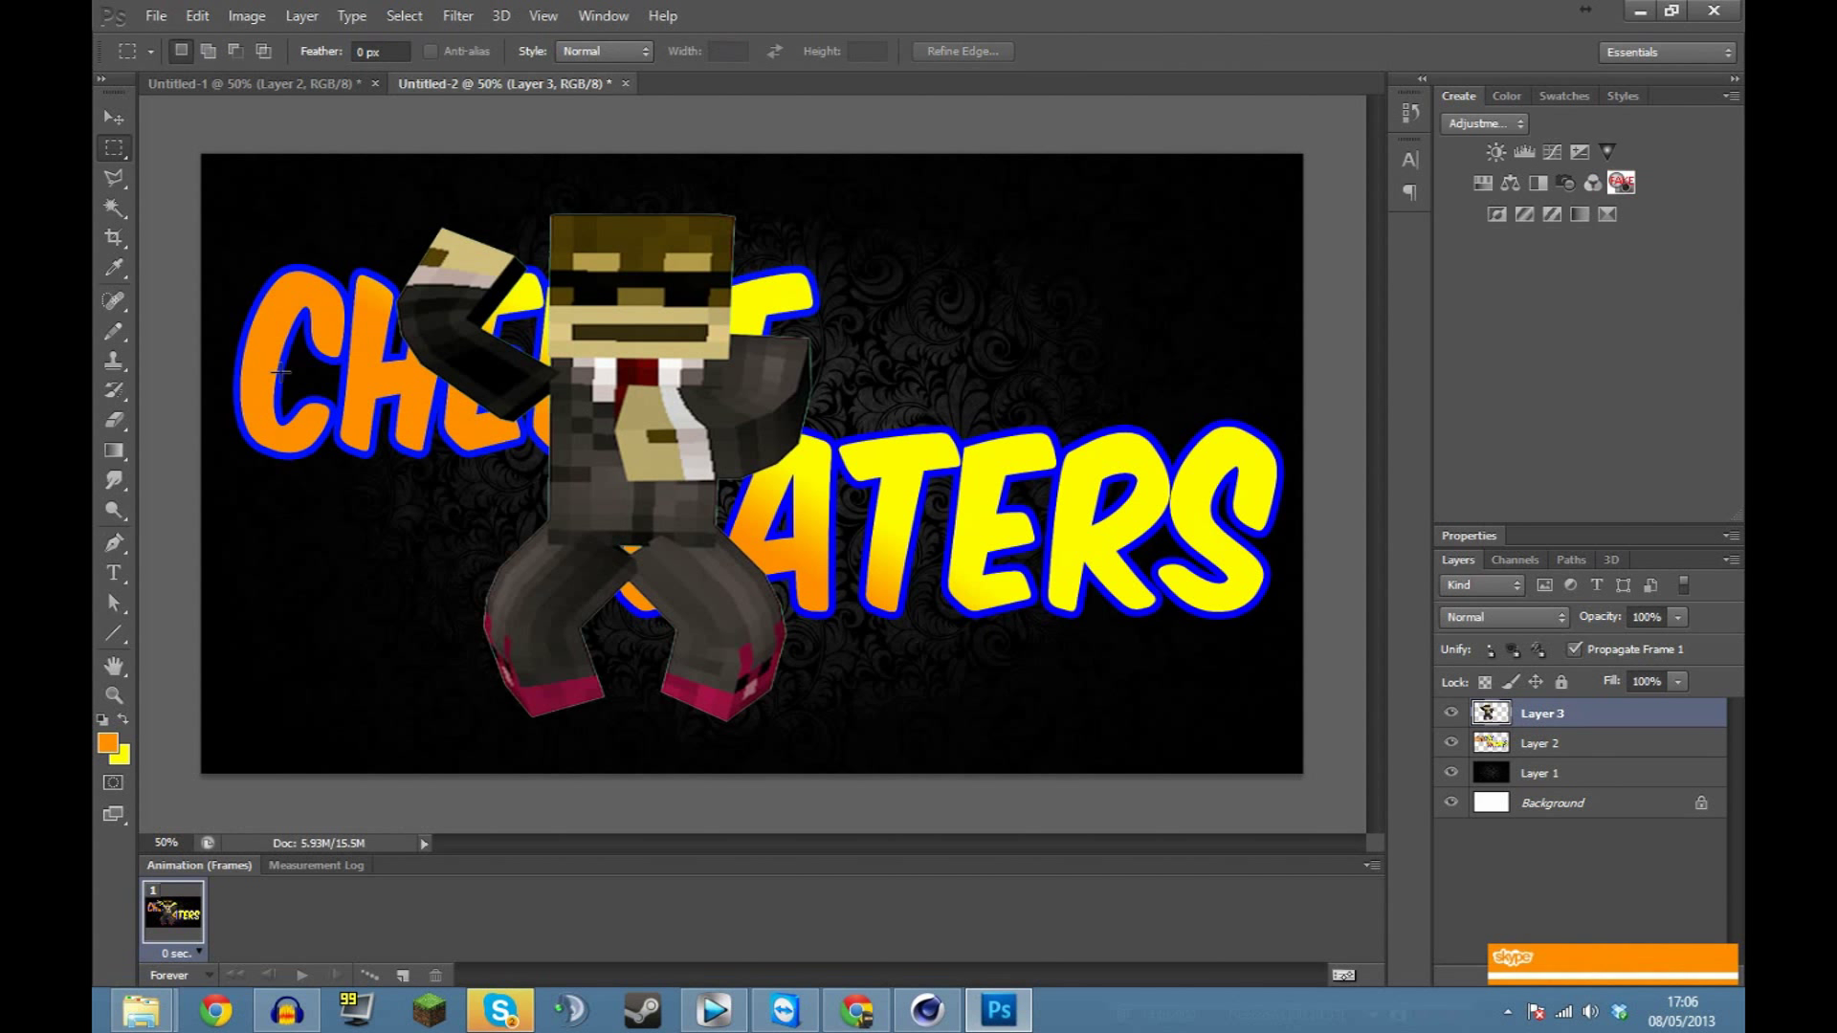
Scale the character down to about 62% width and 63% height and place it below CHEESE, beside the E of EATERS.
{"action": "left_click", "coordinate": [114, 116]}
{"action": "left_click_drag", "start_coordinate": [637, 332], "coordinate": [902, 354]}
{"action": "left_click_drag", "start_coordinate": [904, 442], "coordinate": [604, 423]}
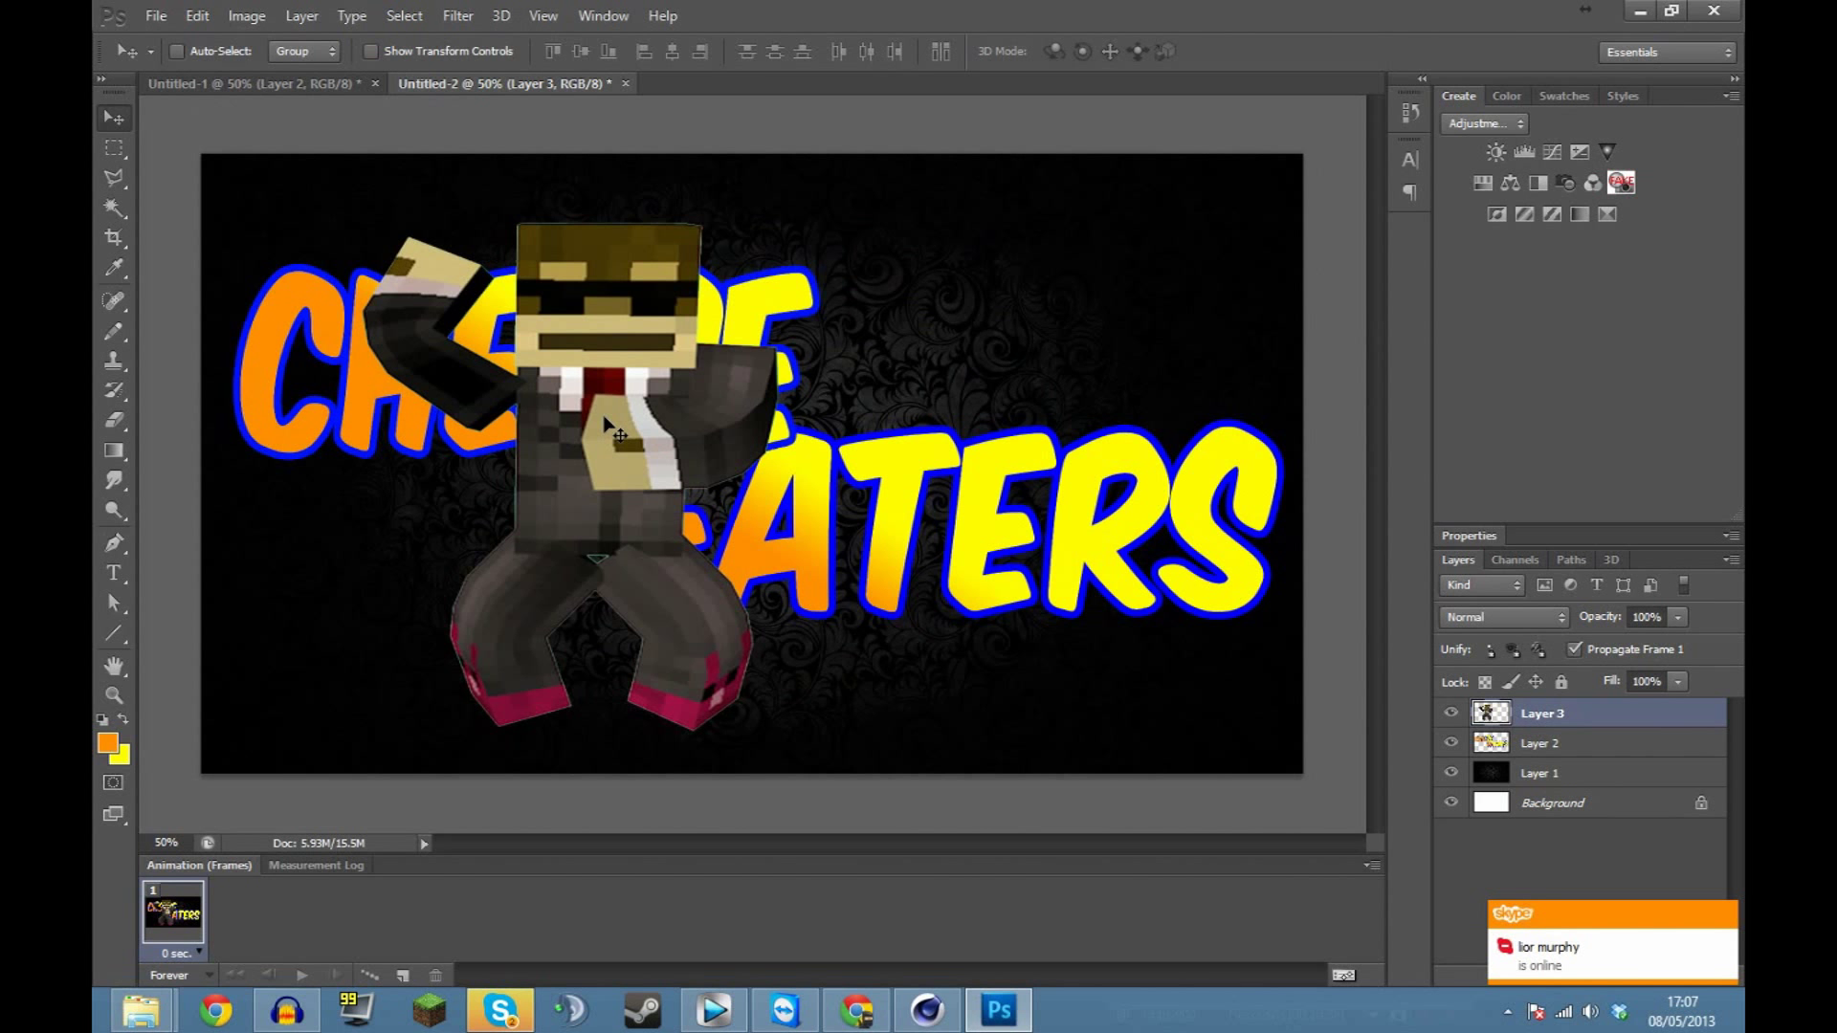
{"action": "key", "text": "ctrl+t"}
{"action": "left_click_drag", "start_coordinate": [775, 225], "coordinate": [622, 409]}
{"action": "left_click_drag", "start_coordinate": [549, 535], "coordinate": [552, 555]}
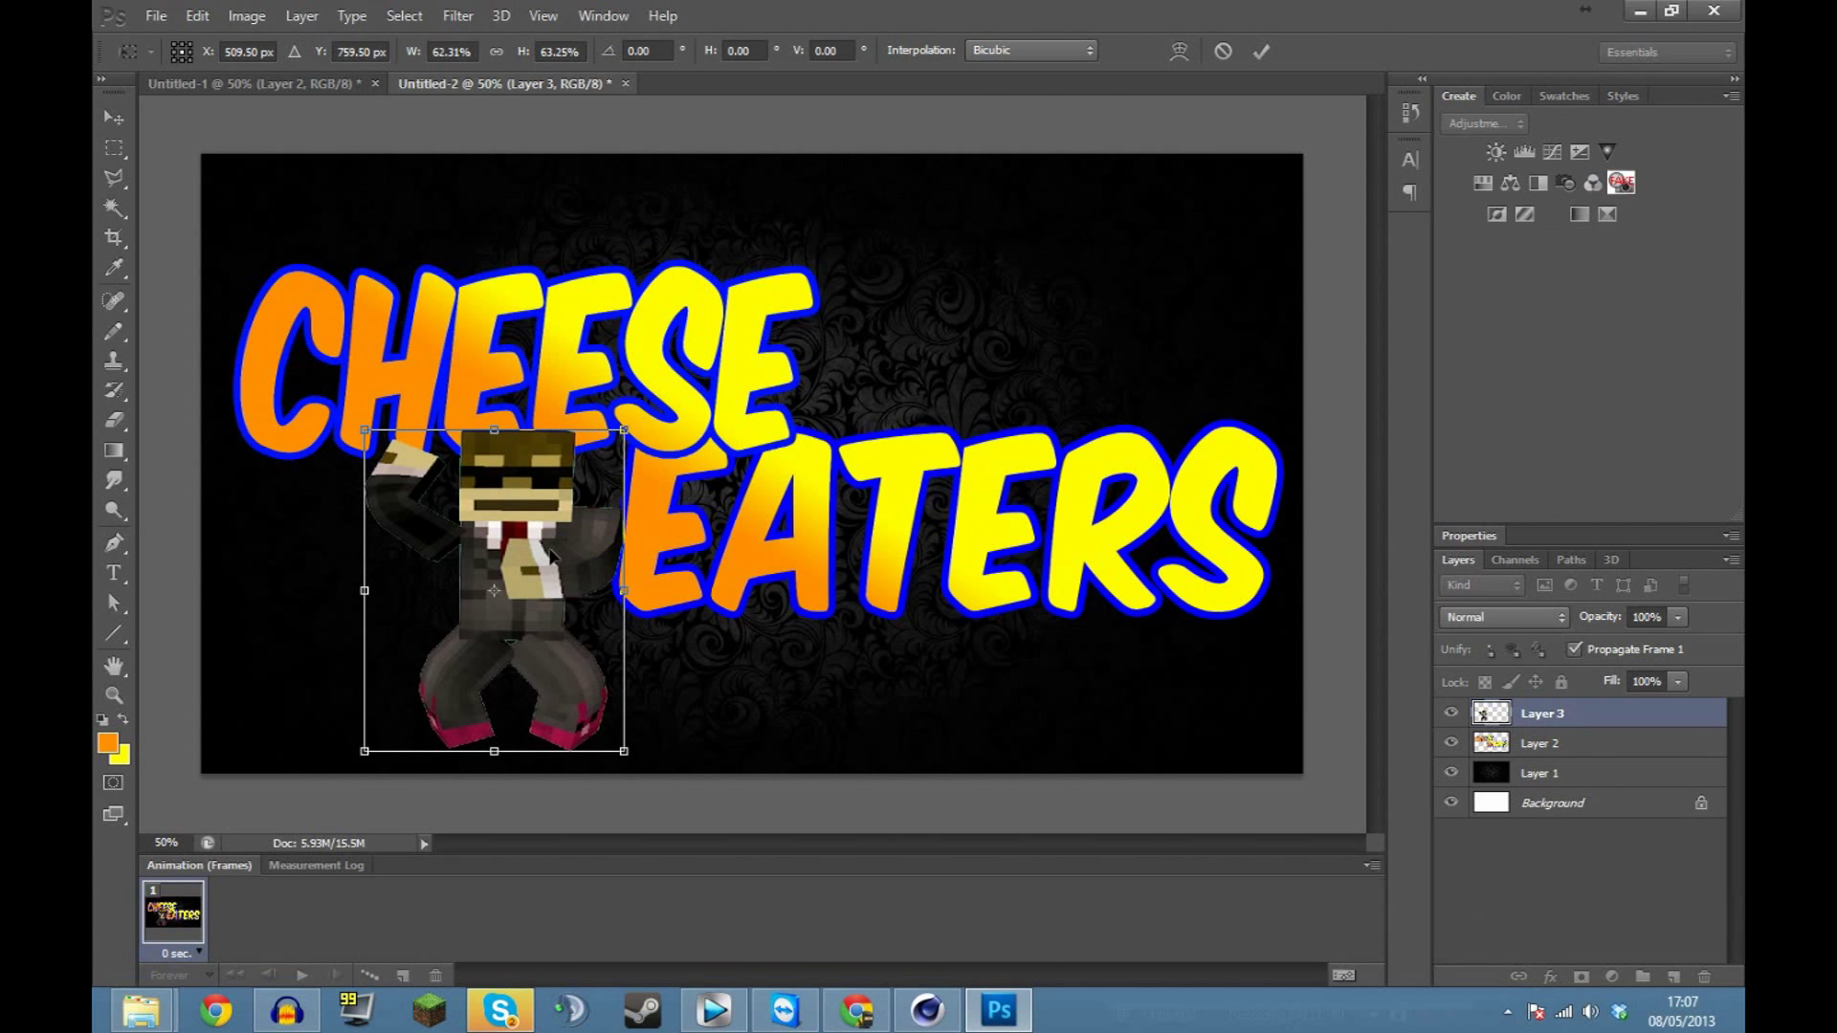
{"action": "key", "text": "Return"}
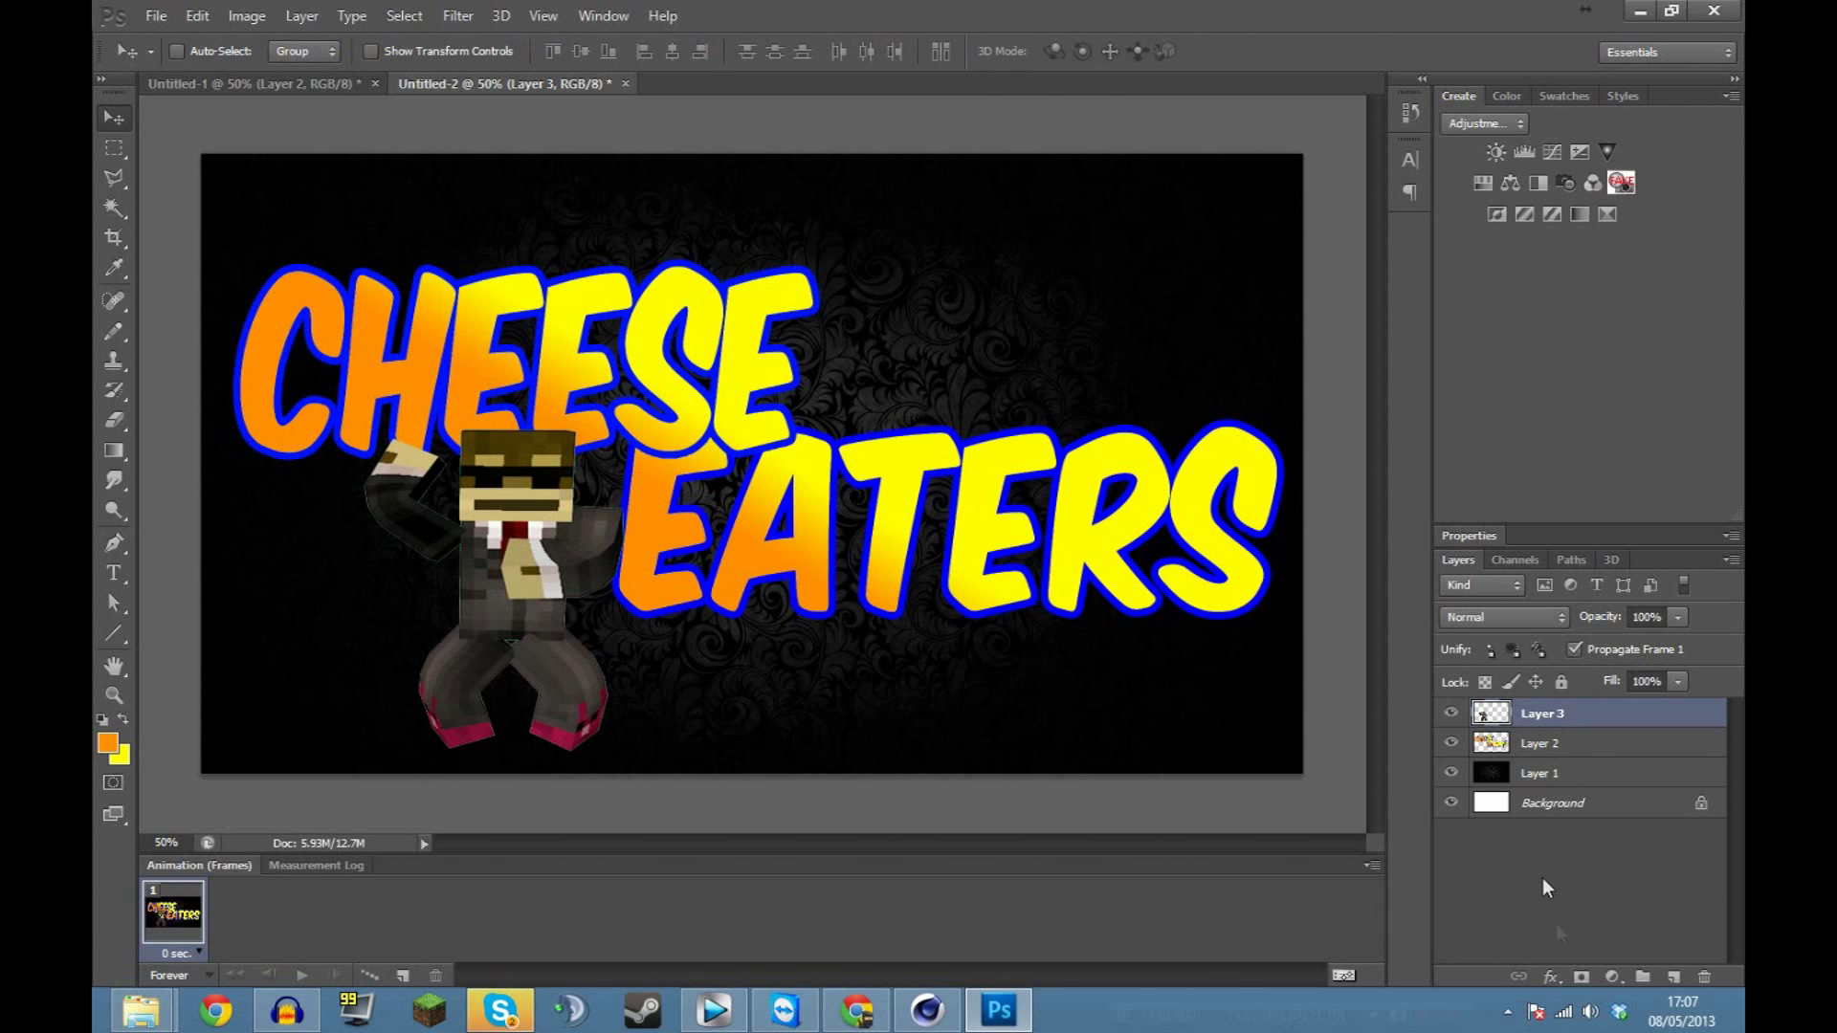
Add a black 3 px Stroke to the character on Layer 3, positioned Inside at 100% opacity.
{"action": "left_click", "coordinate": [1555, 980]}
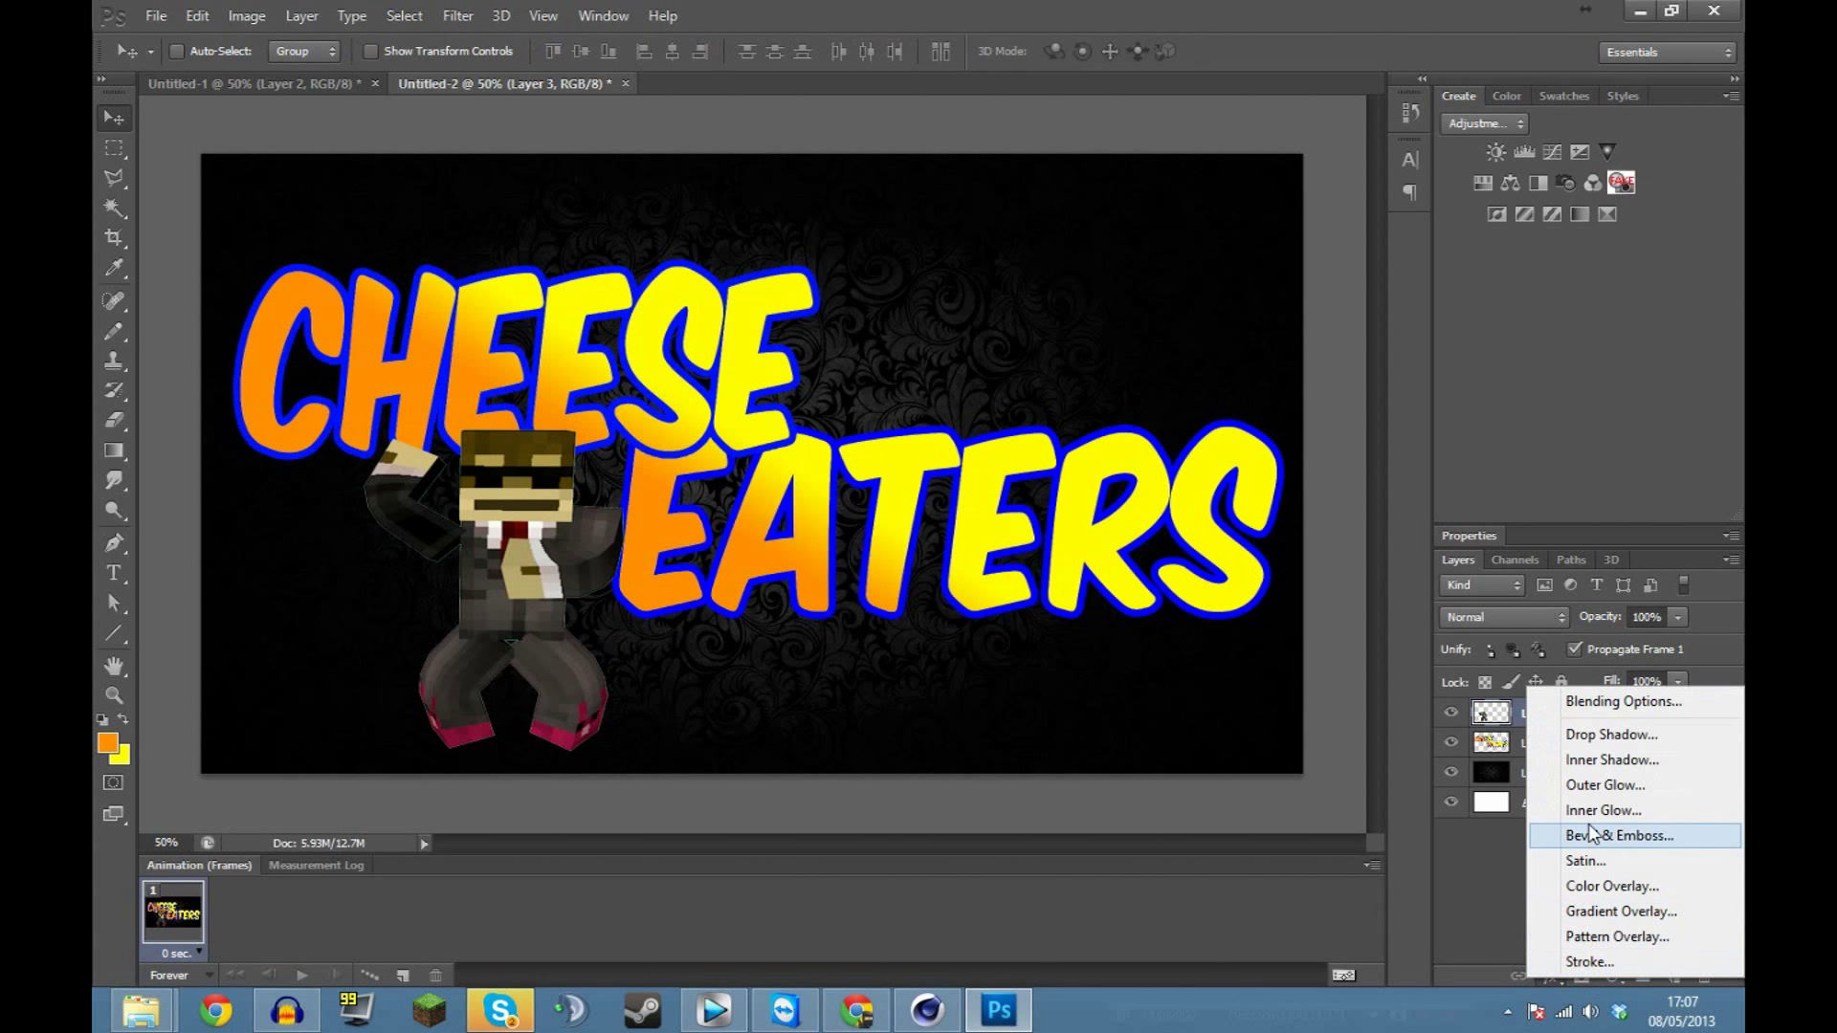
{"action": "left_click", "coordinate": [1615, 961]}
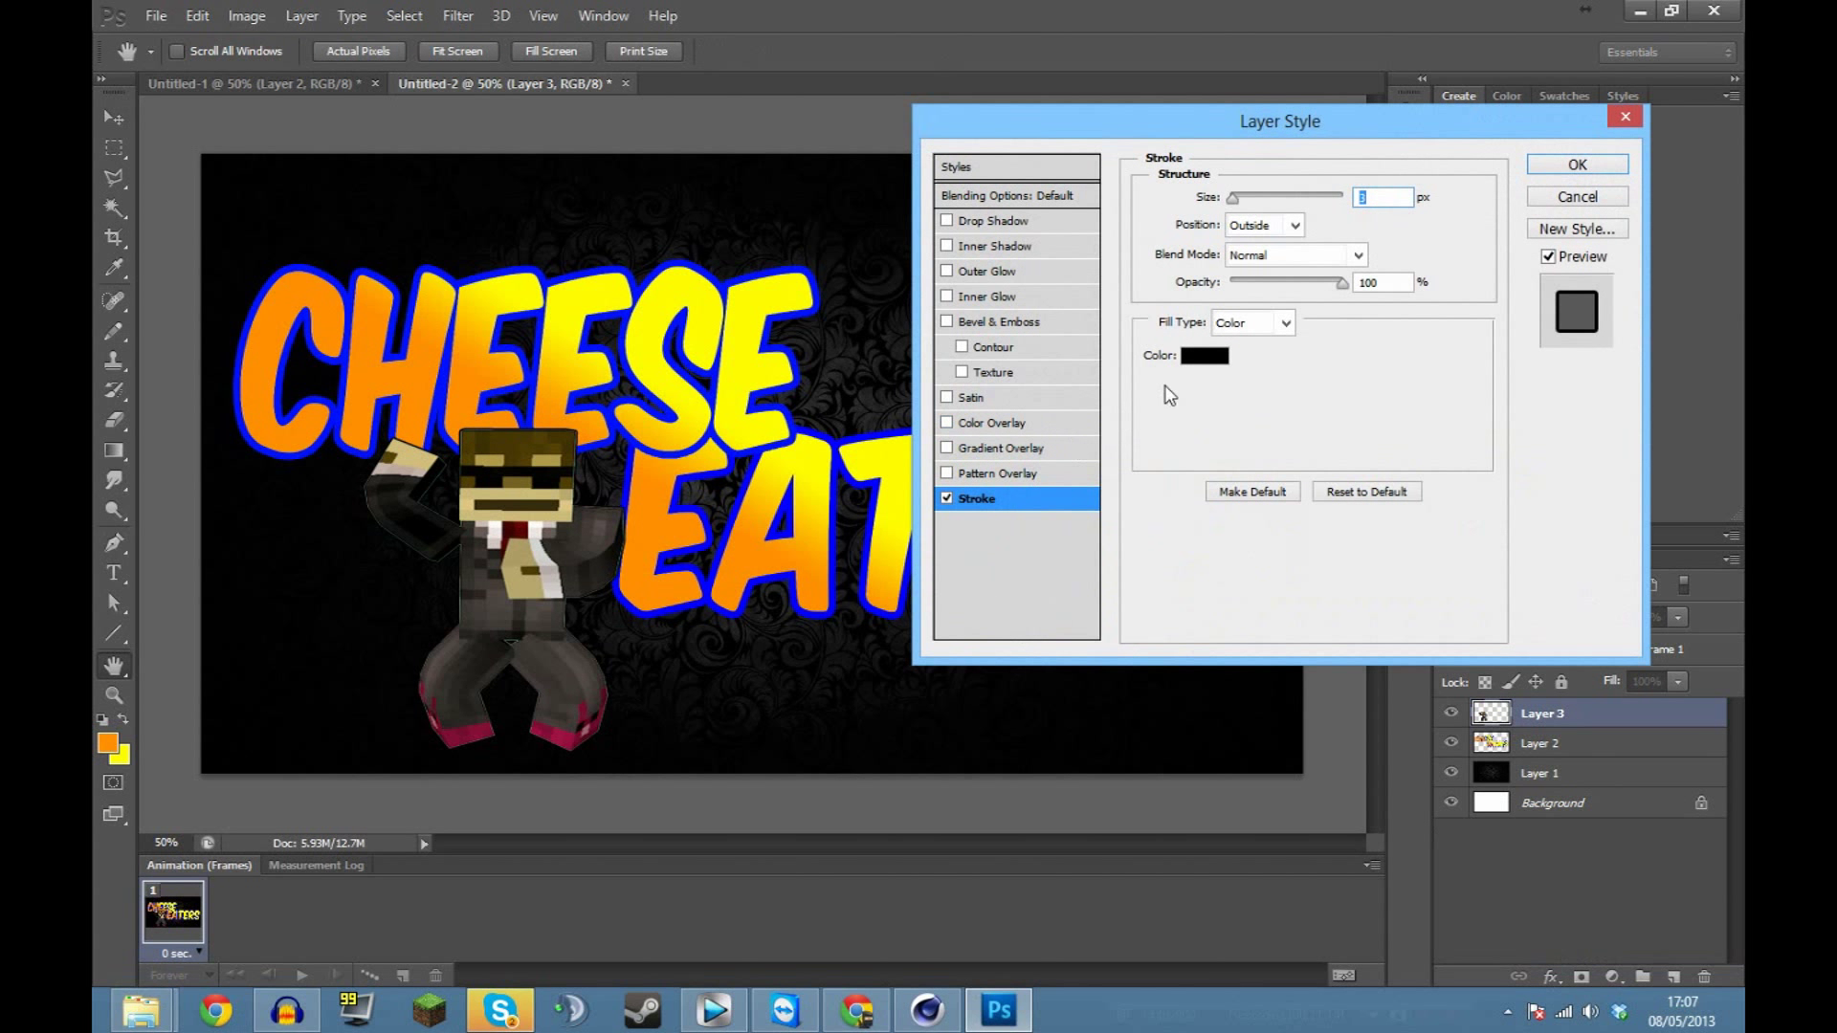
{"action": "left_click", "coordinate": [1282, 227]}
{"action": "left_click", "coordinate": [1258, 267]}
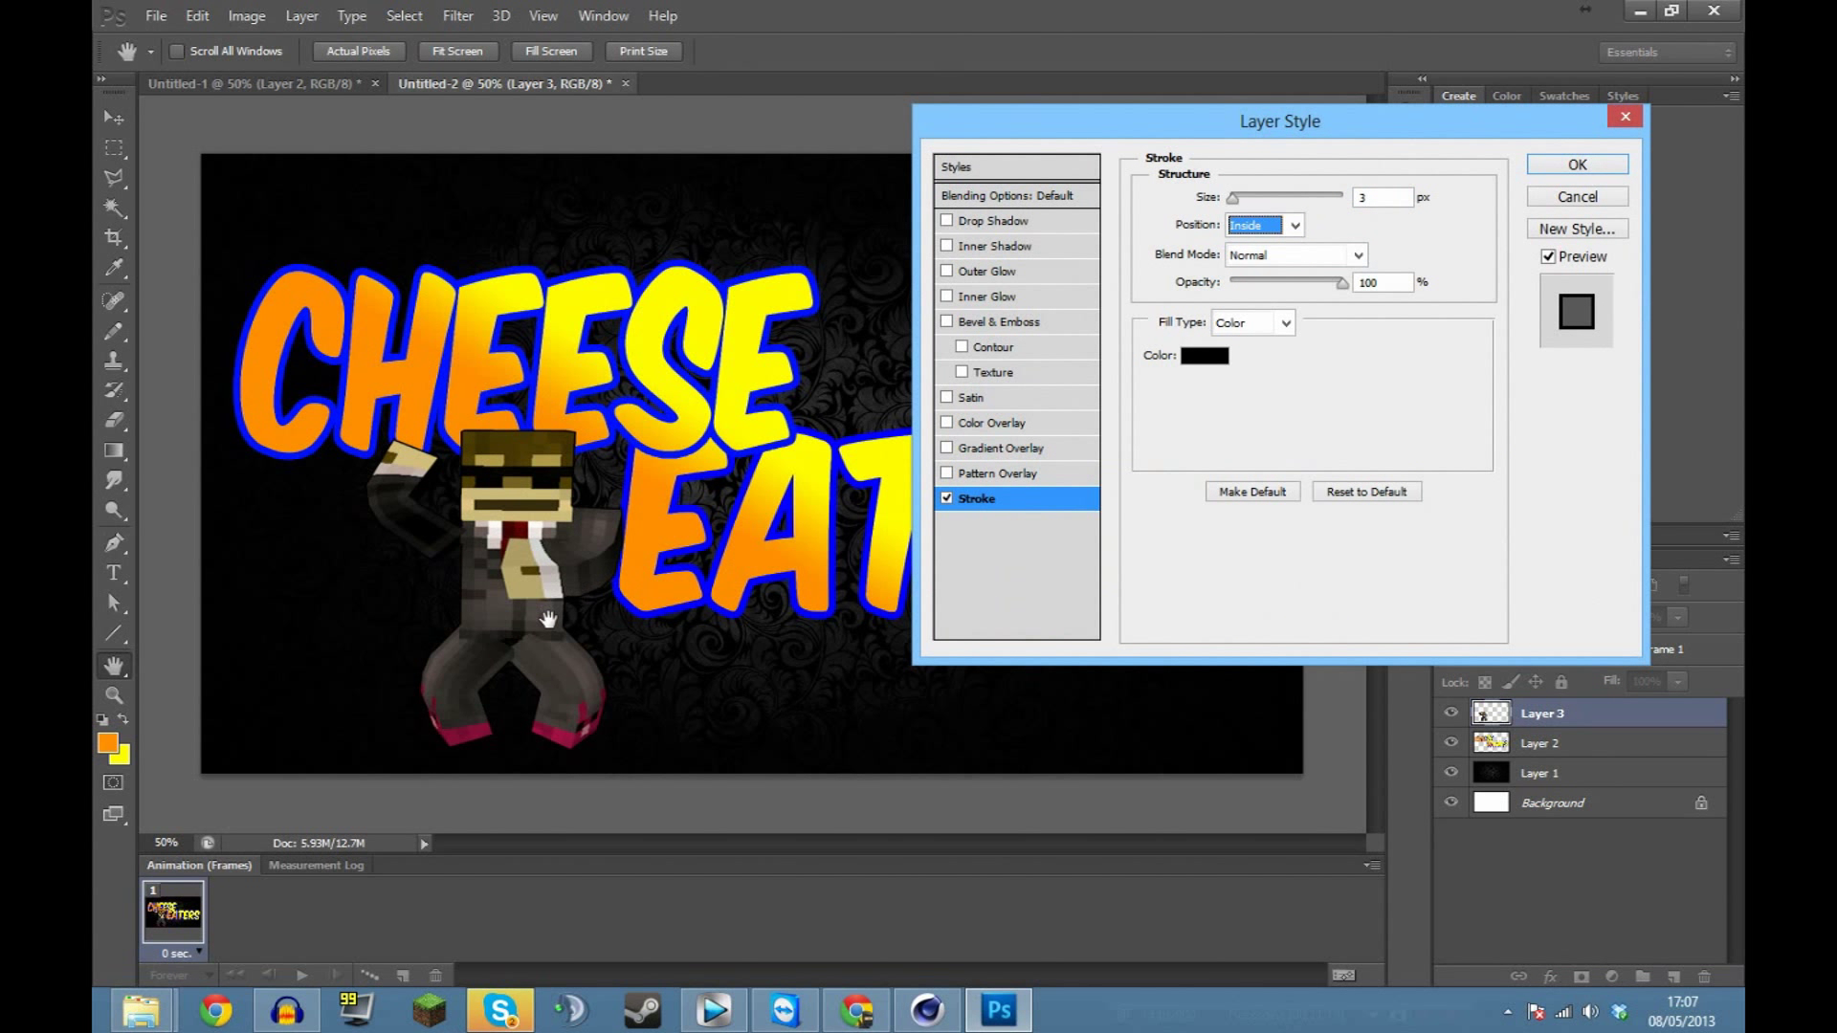
{"action": "left_click_drag", "start_coordinate": [1338, 280], "coordinate": [1115, 306]}
{"action": "left_click_drag", "start_coordinate": [1264, 322], "coordinate": [1461, 325]}
{"action": "left_click_drag", "start_coordinate": [1232, 282], "coordinate": [1524, 313]}
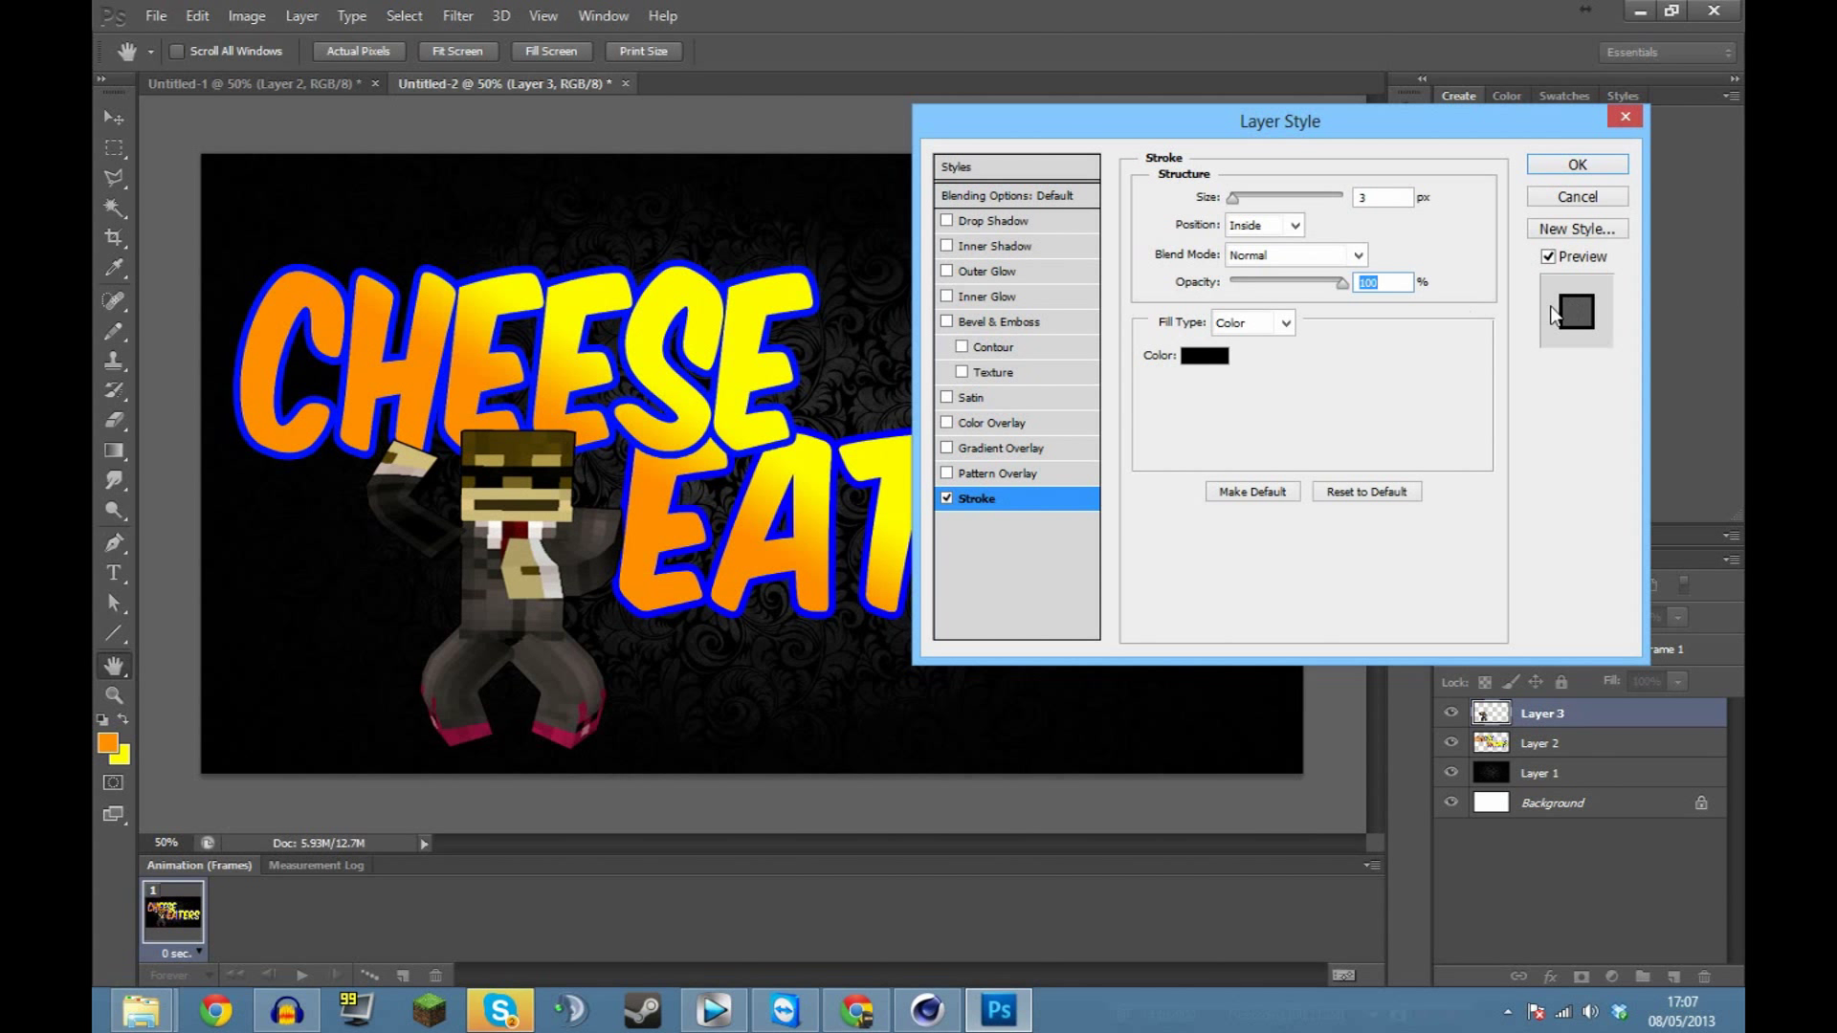
{"action": "left_click", "coordinate": [1579, 167]}
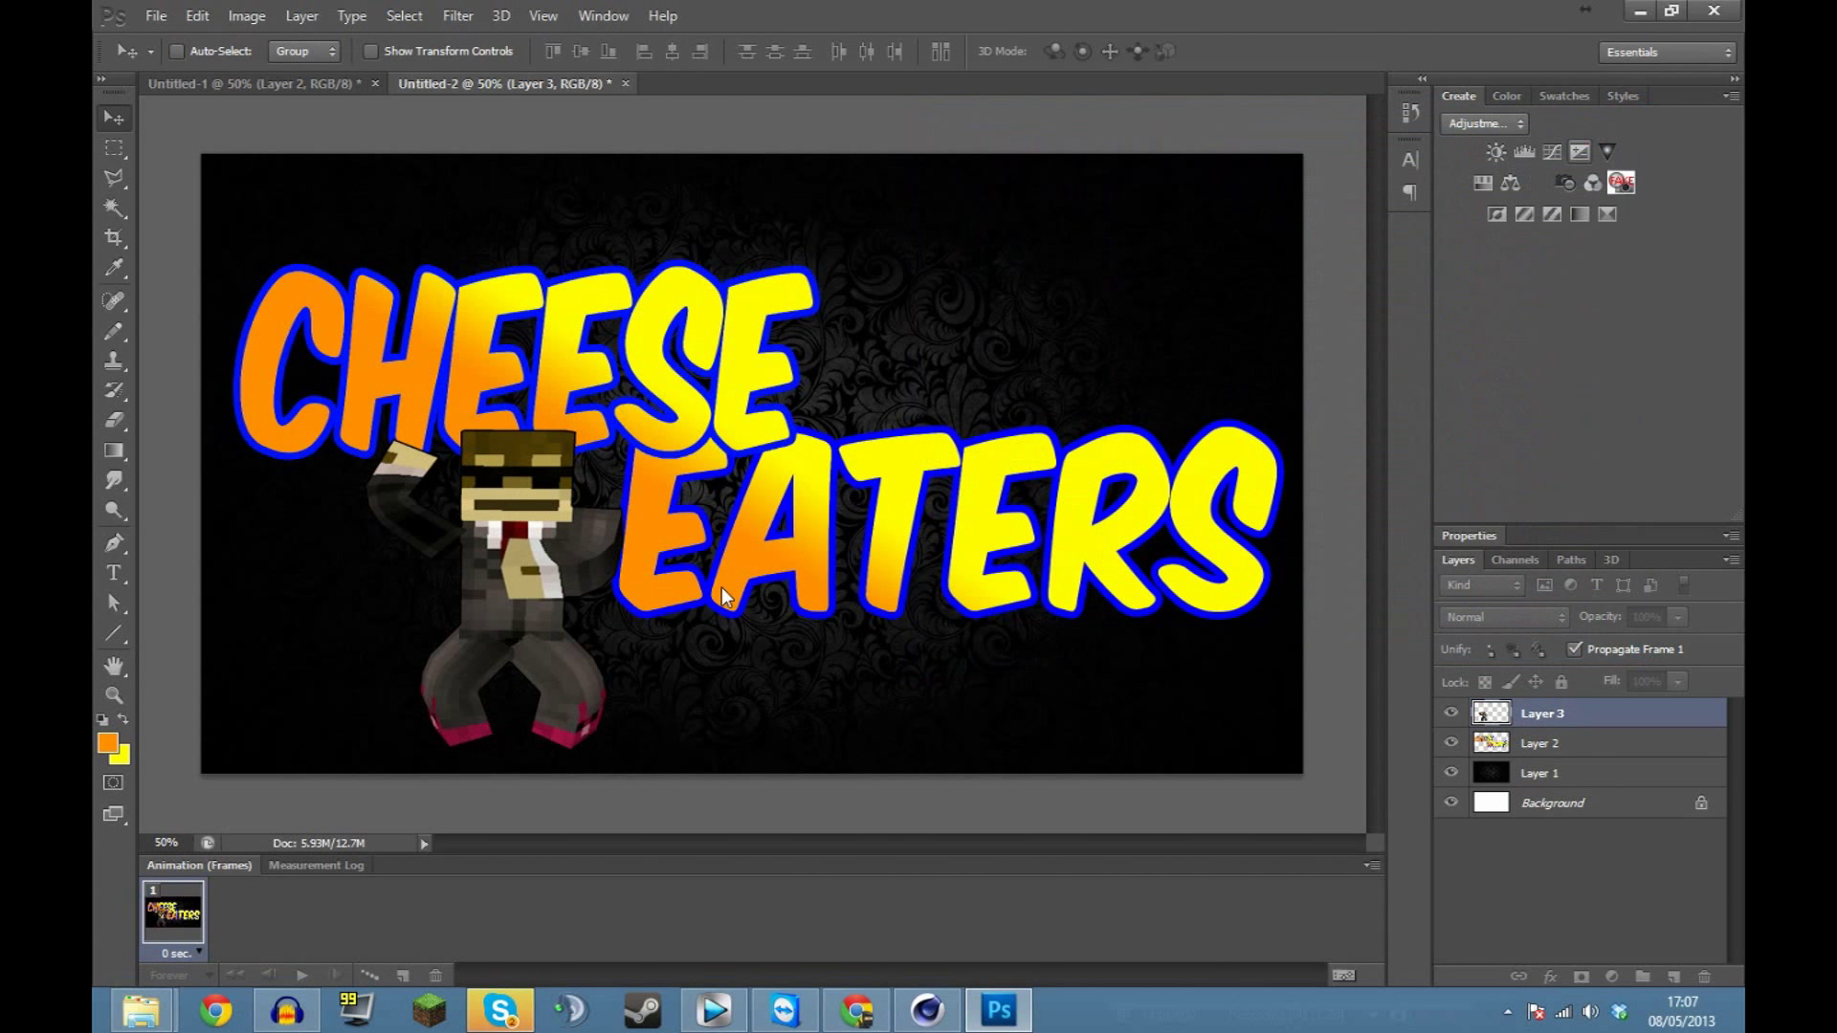
Add an Outer Glow to the character on Layer 3 with the Precise technique and a size of 32 px.
{"action": "left_click", "coordinate": [1550, 976]}
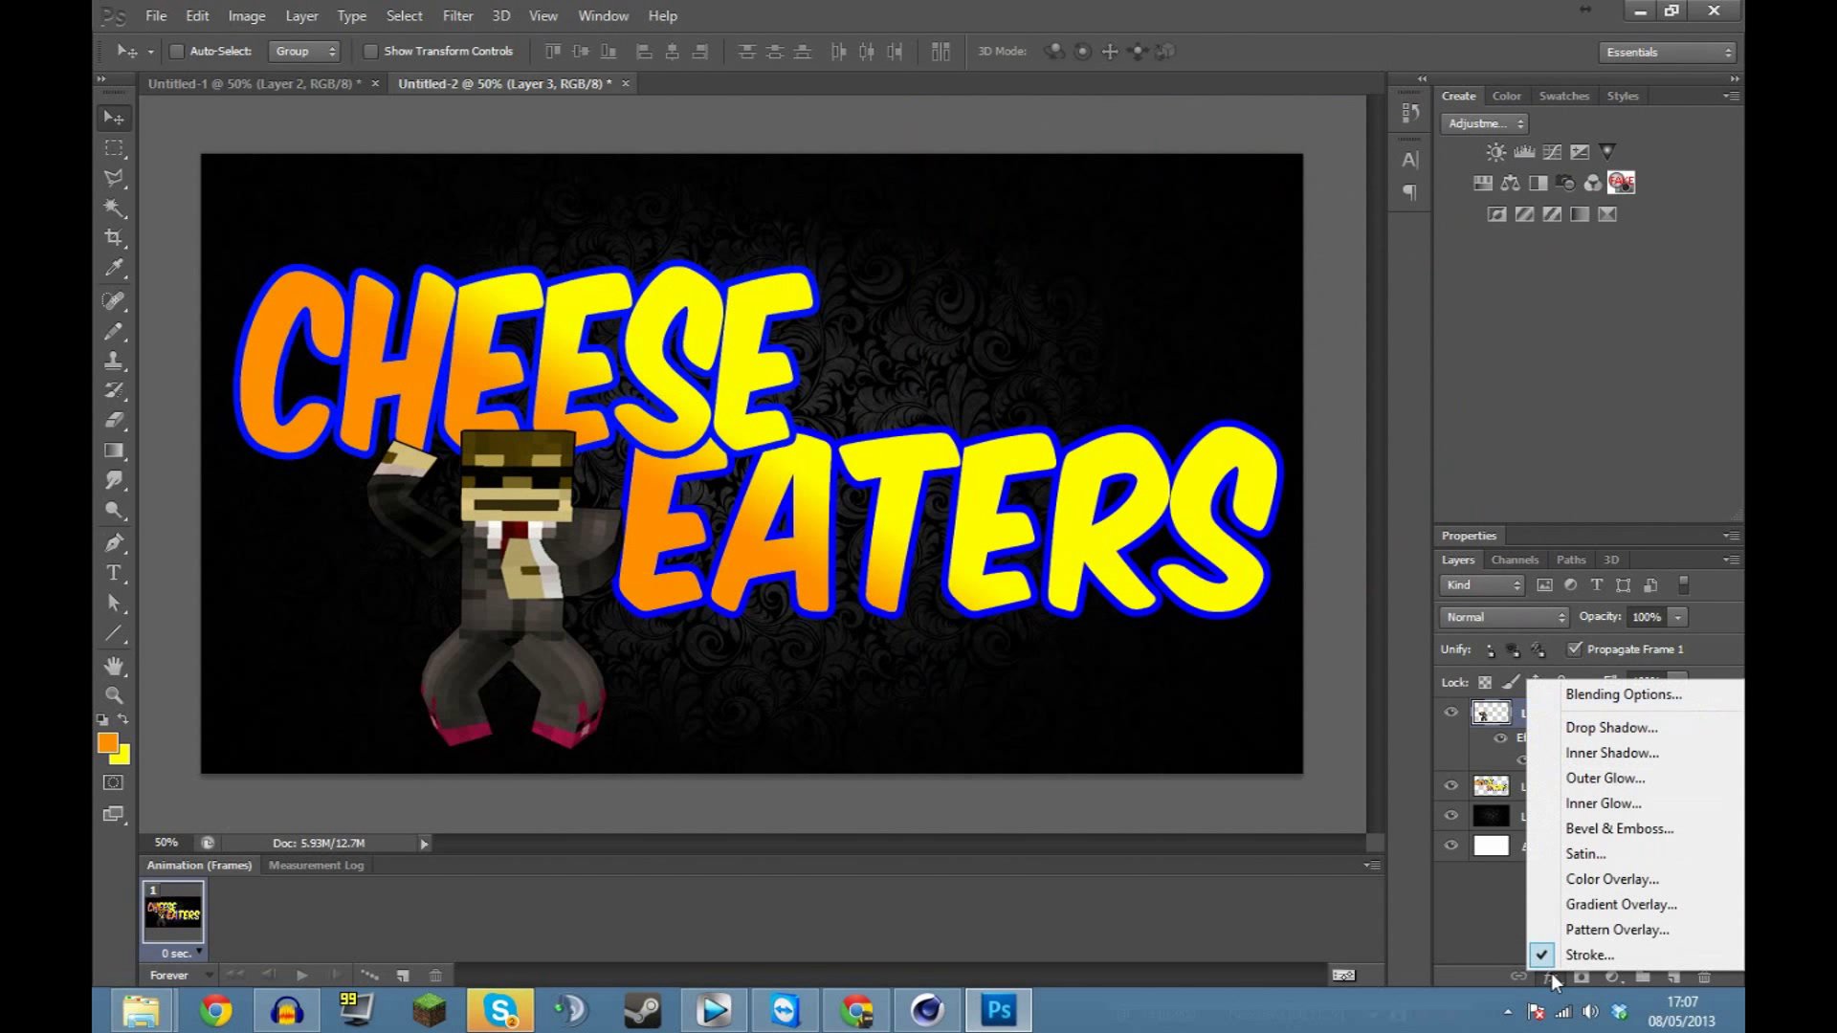
{"action": "left_click", "coordinate": [1606, 779]}
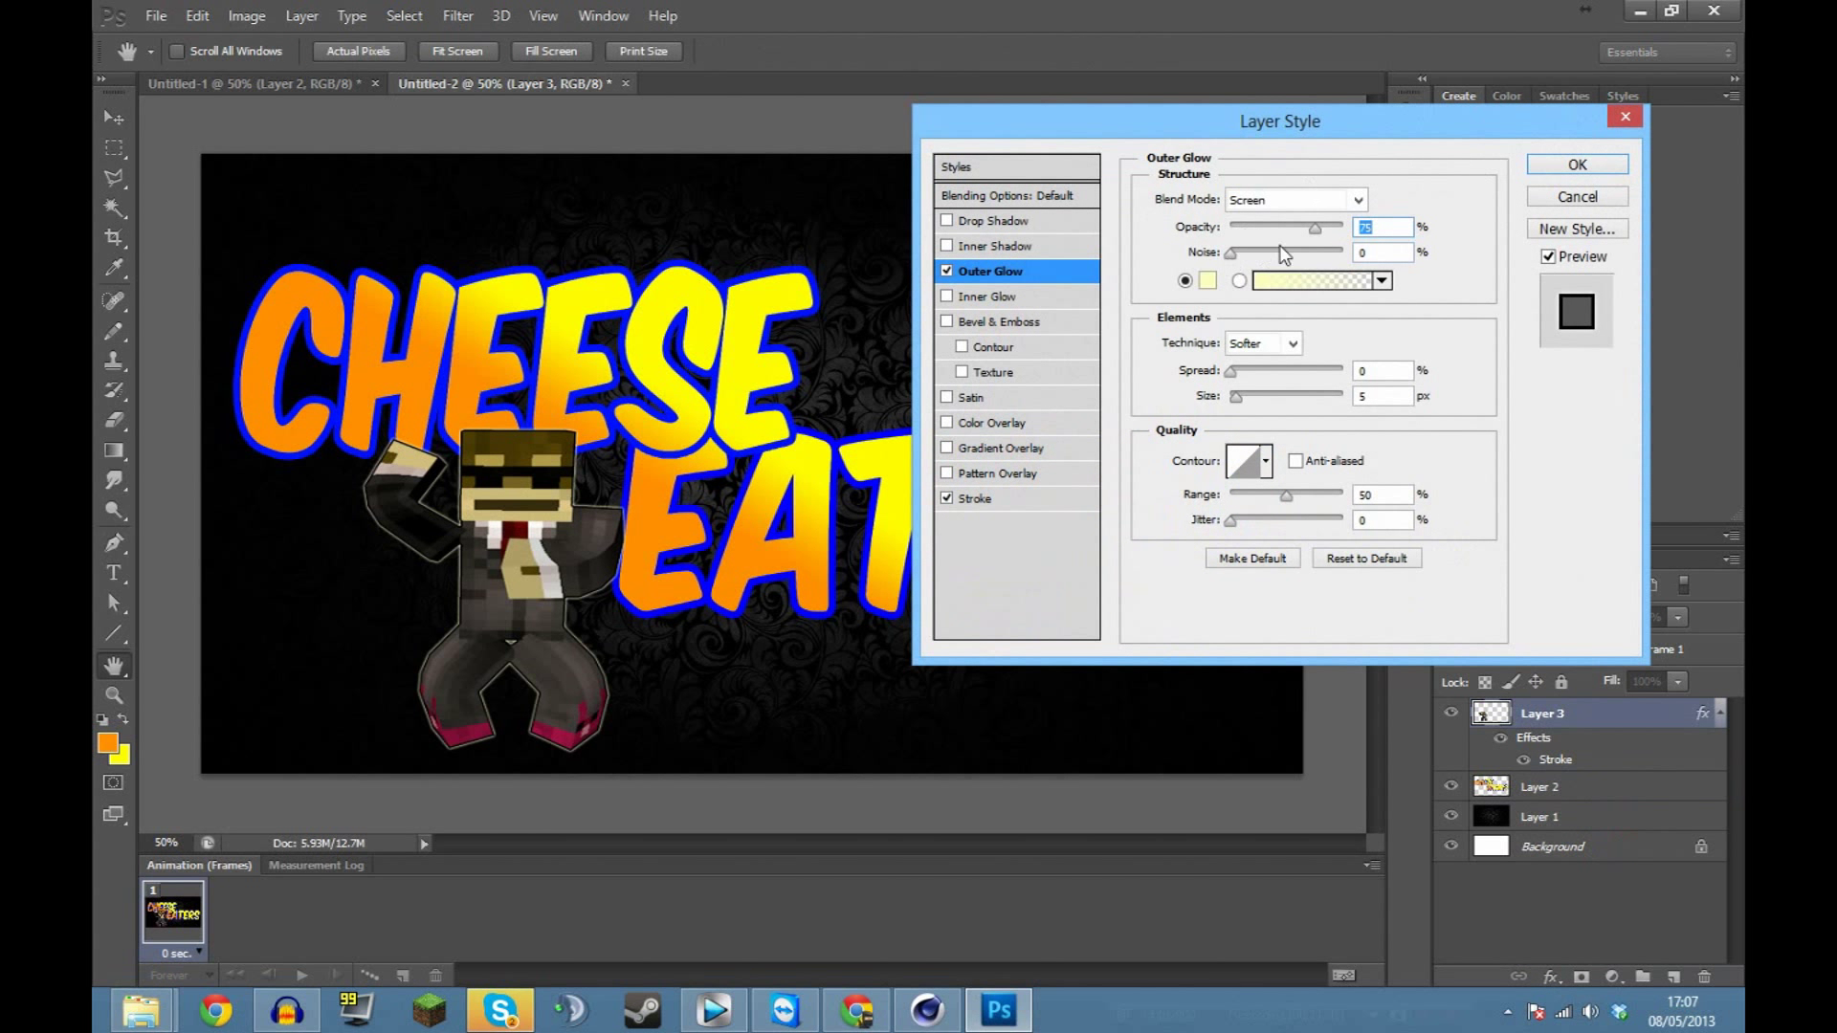
{"action": "left_click", "coordinate": [1276, 345]}
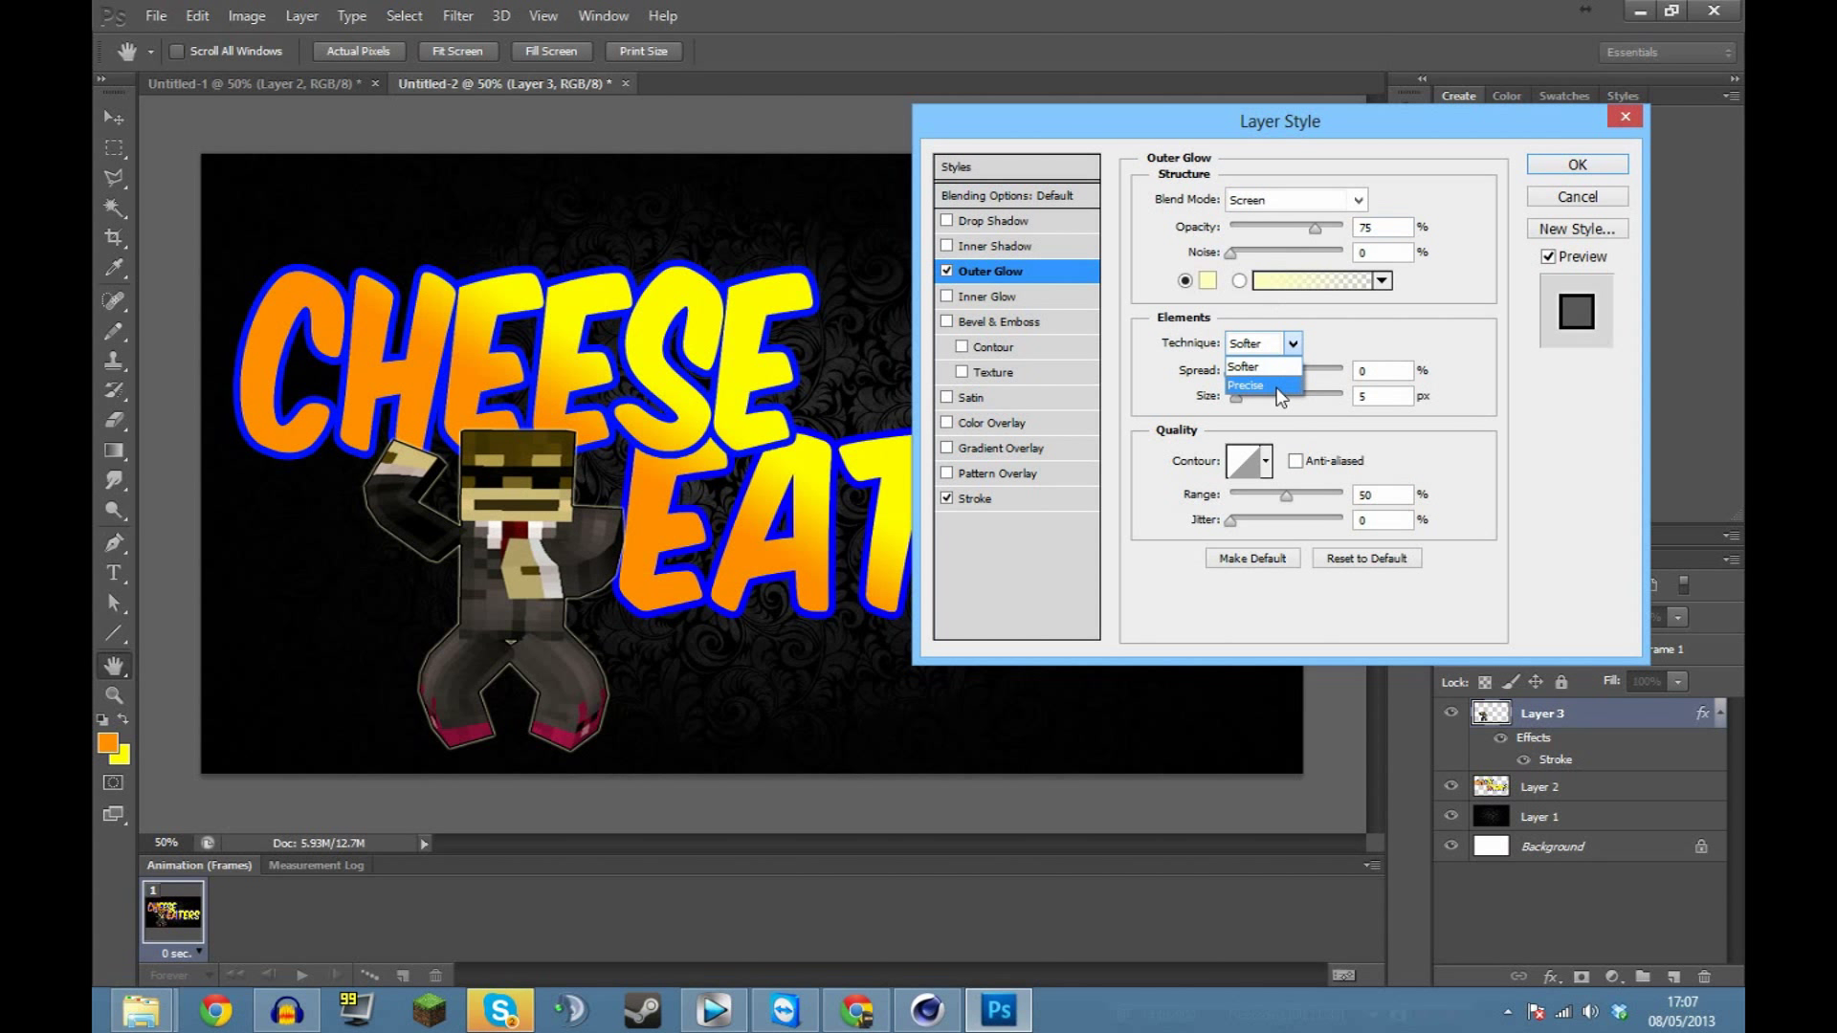
{"action": "left_click", "coordinate": [1275, 385]}
{"action": "type", "text": "32"}
{"action": "left_click", "coordinate": [1576, 165]}
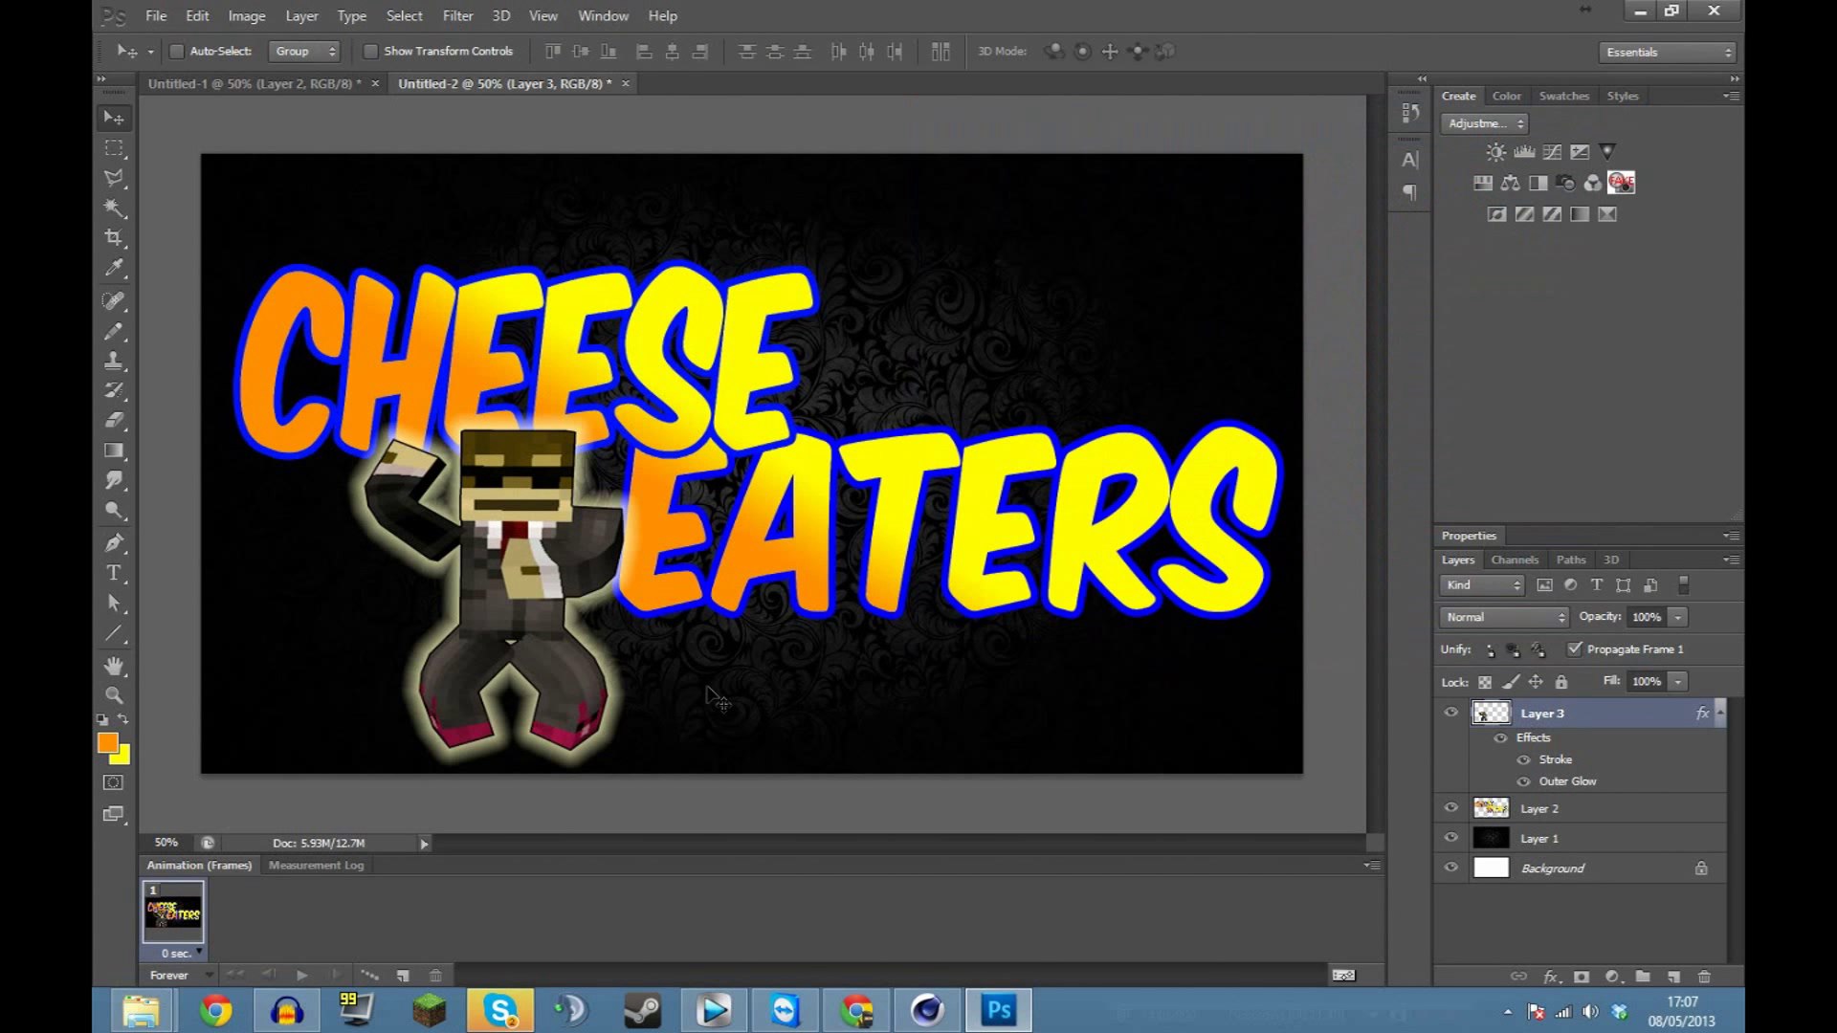
Examine how the whole thumbnail reads at small preview sizes, comparing several zoom levels such as 12.5% and 16.67%.
{"action": "key", "text": "ctrl+minus"}
{"action": "key", "text": "ctrl+minus"}
{"action": "key", "text": "ctrl+minus"}
{"action": "key", "text": "ctrl+minus"}
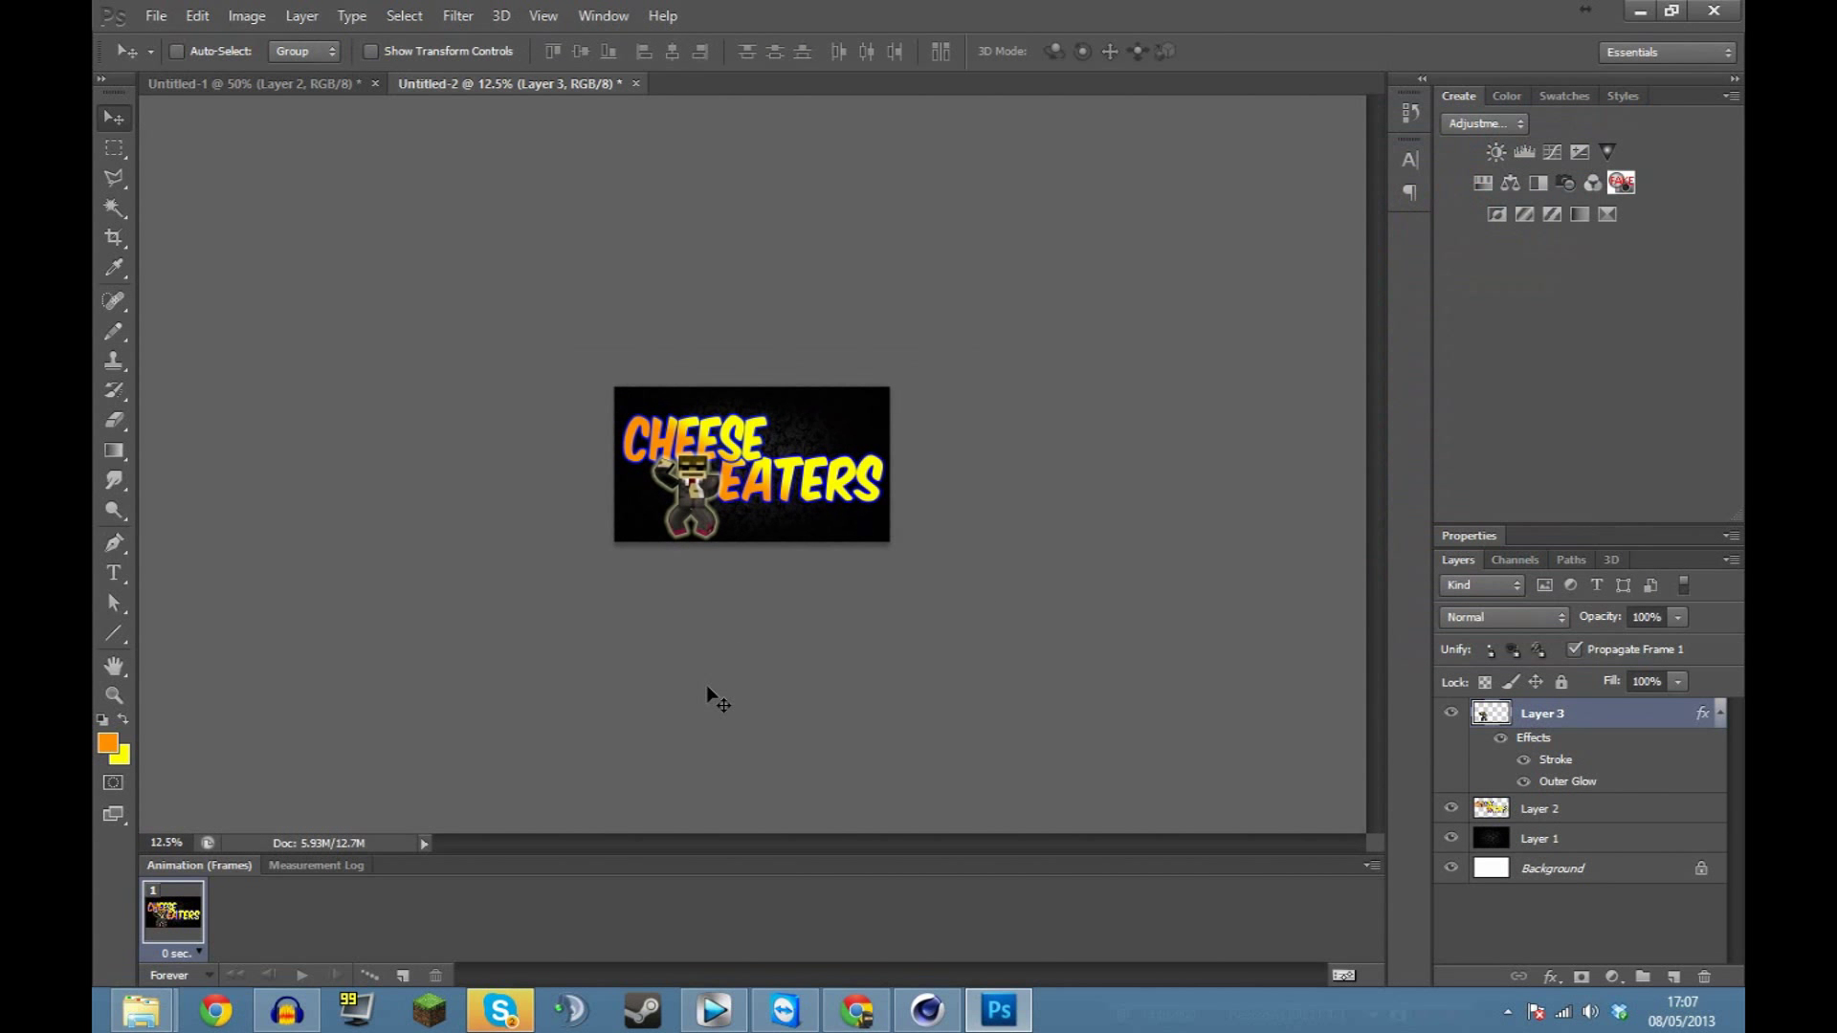
{"action": "key", "text": "ctrl+plus"}
{"action": "key", "text": "ctrl+minus"}
{"action": "key", "text": "ctrl+plus"}
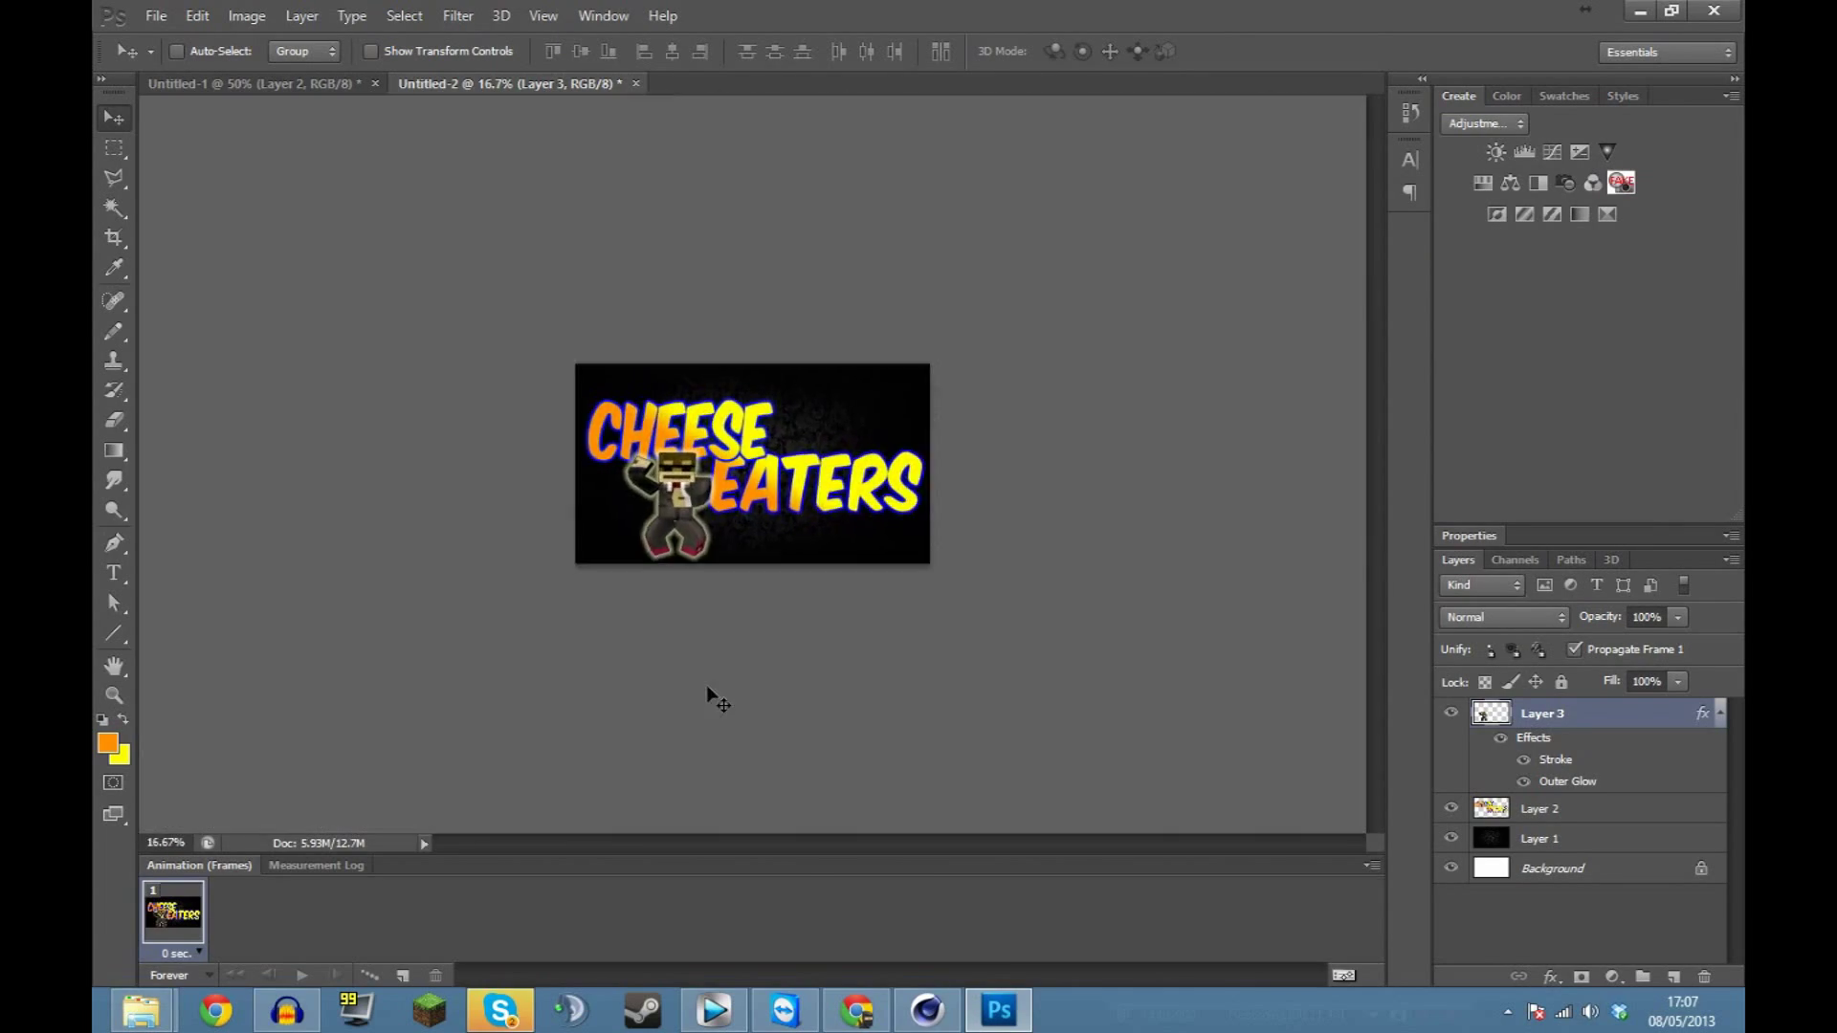
{"action": "key", "text": "ctrl+minus"}
{"action": "key", "text": "ctrl+minus"}
{"action": "key", "text": "ctrl+plus"}
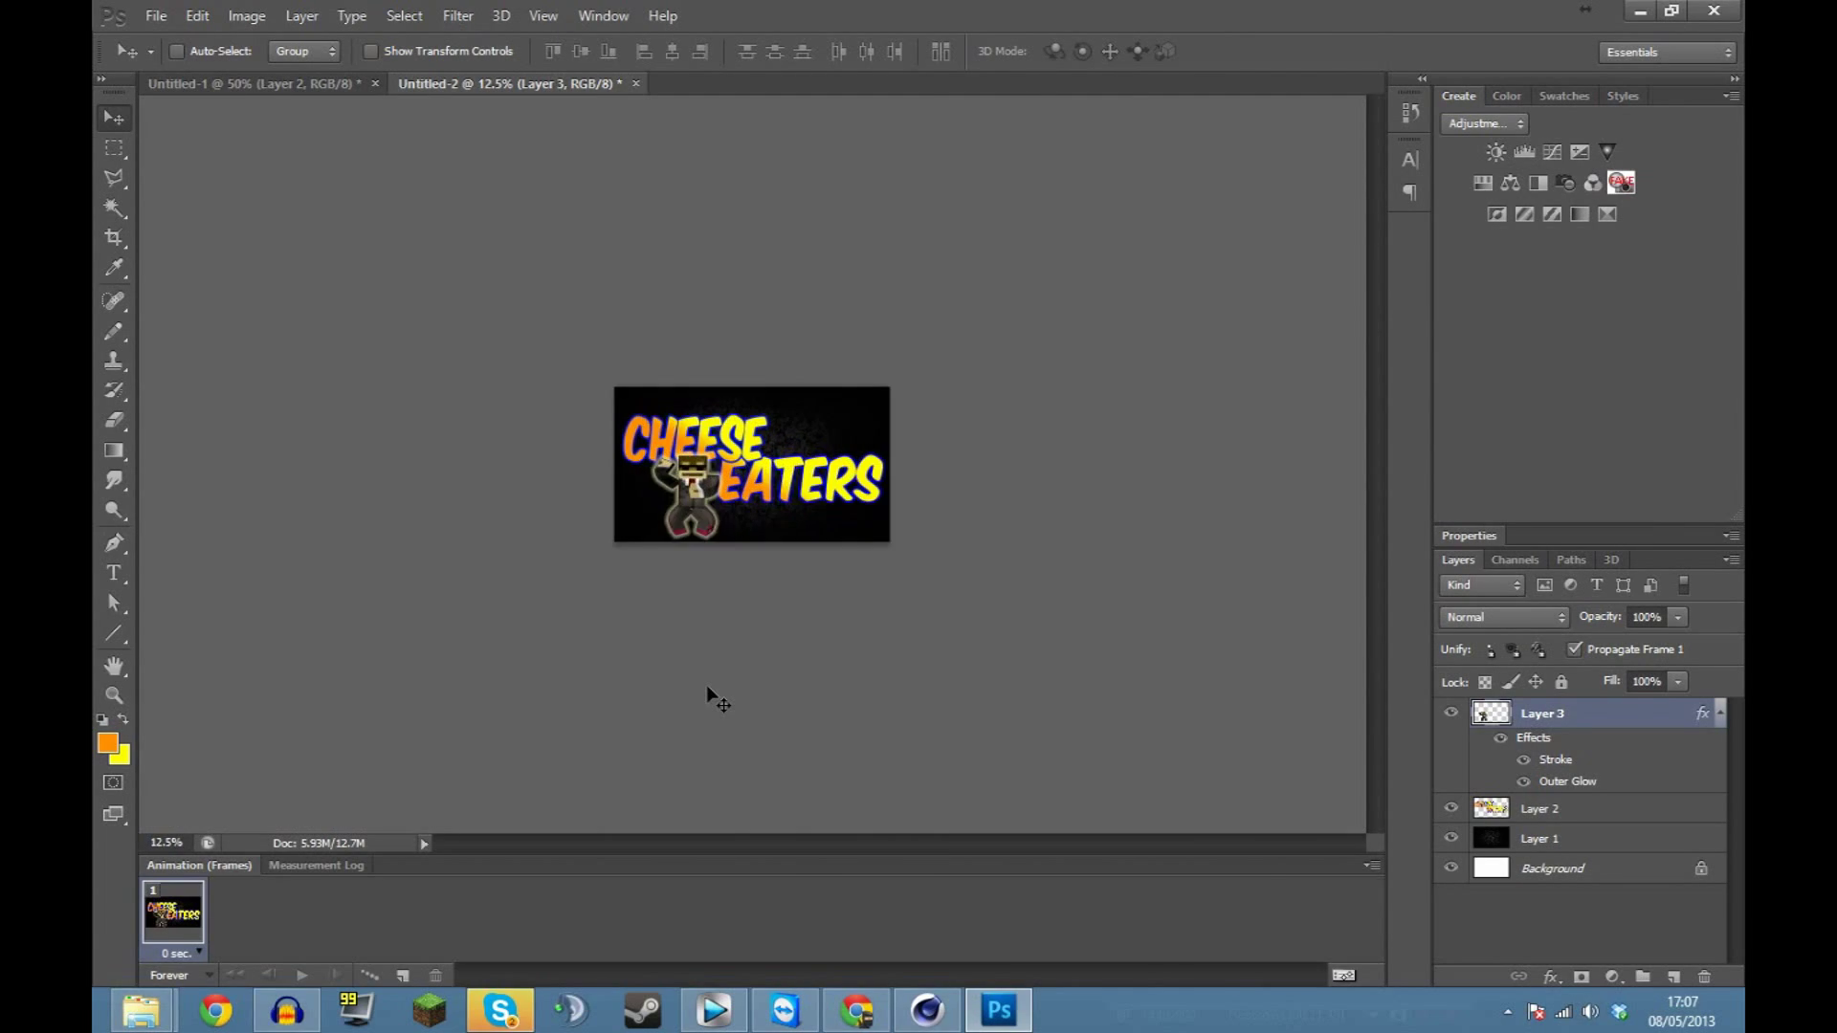
{"action": "key", "text": "ctrl+plus"}
{"action": "key", "text": "ctrl+minus"}
{"action": "key", "text": "ctrl+plus"}
{"action": "key", "text": "ctrl+plus"}
{"action": "key", "text": "ctrl+plus"}
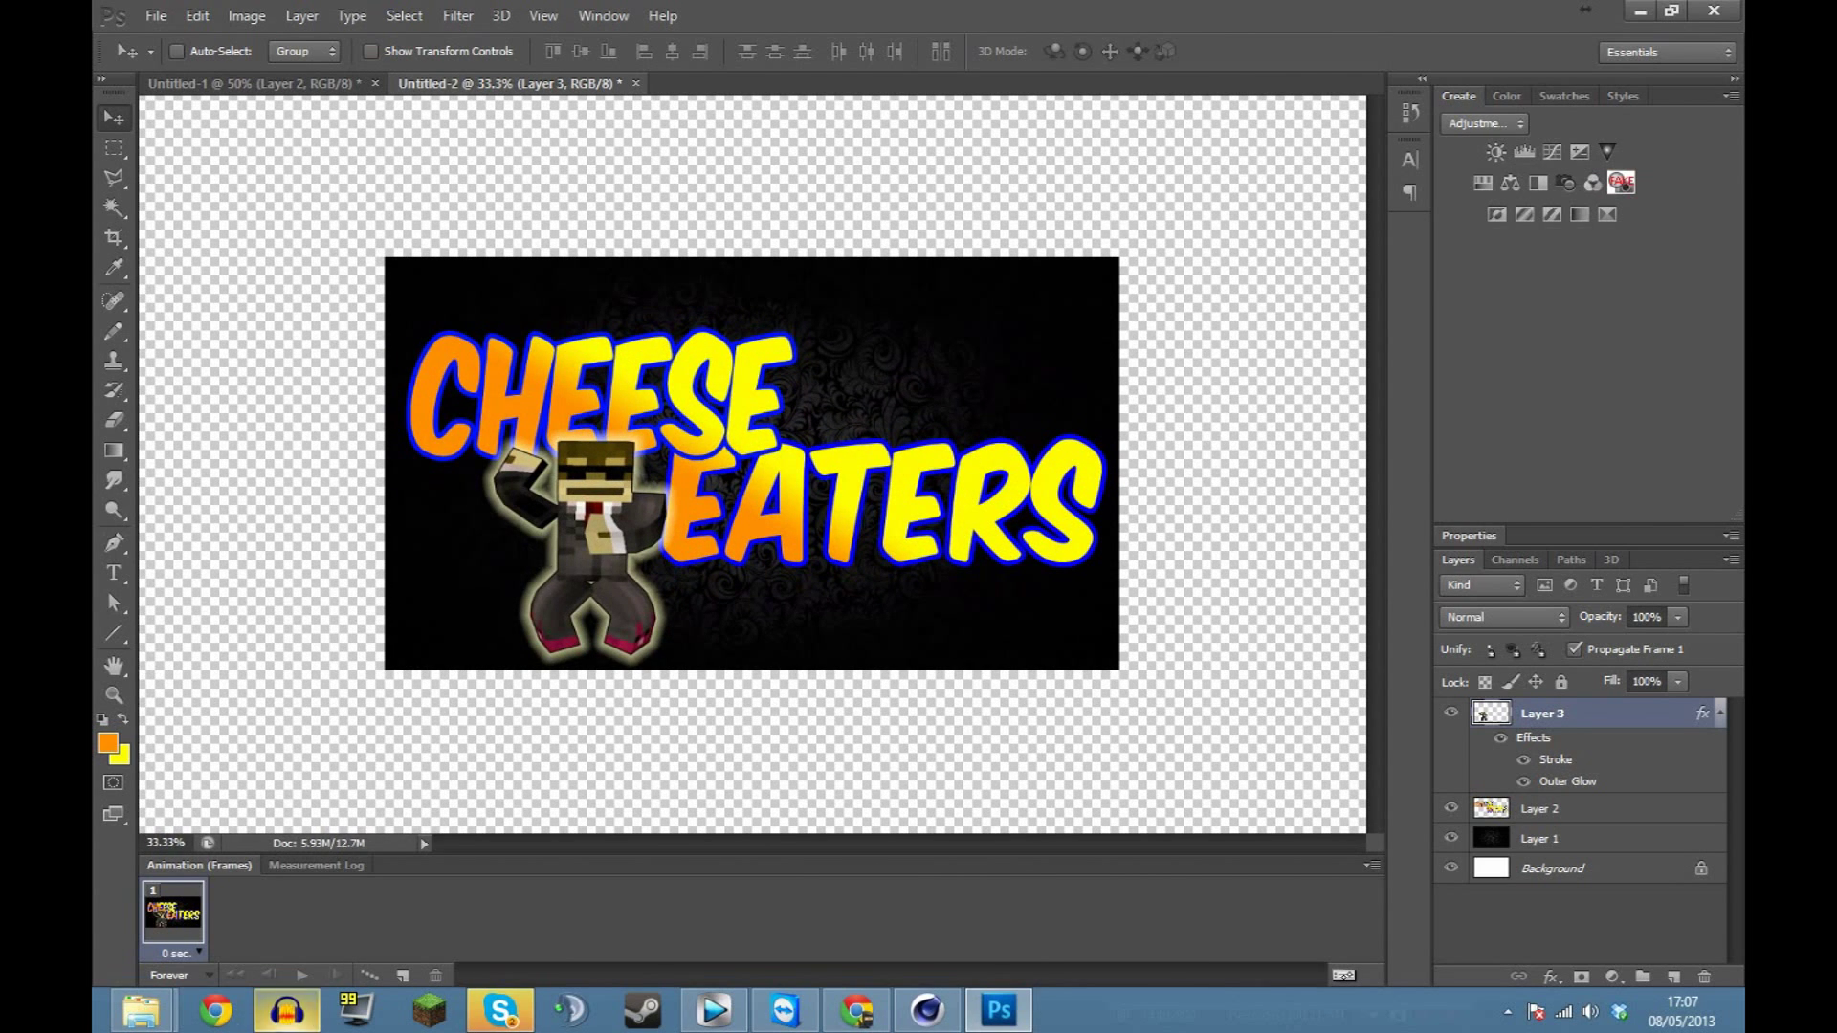
Switch to Chrome, return to the Google Images results and search for "creeper".
{"action": "left_click", "coordinate": [842, 1022]}
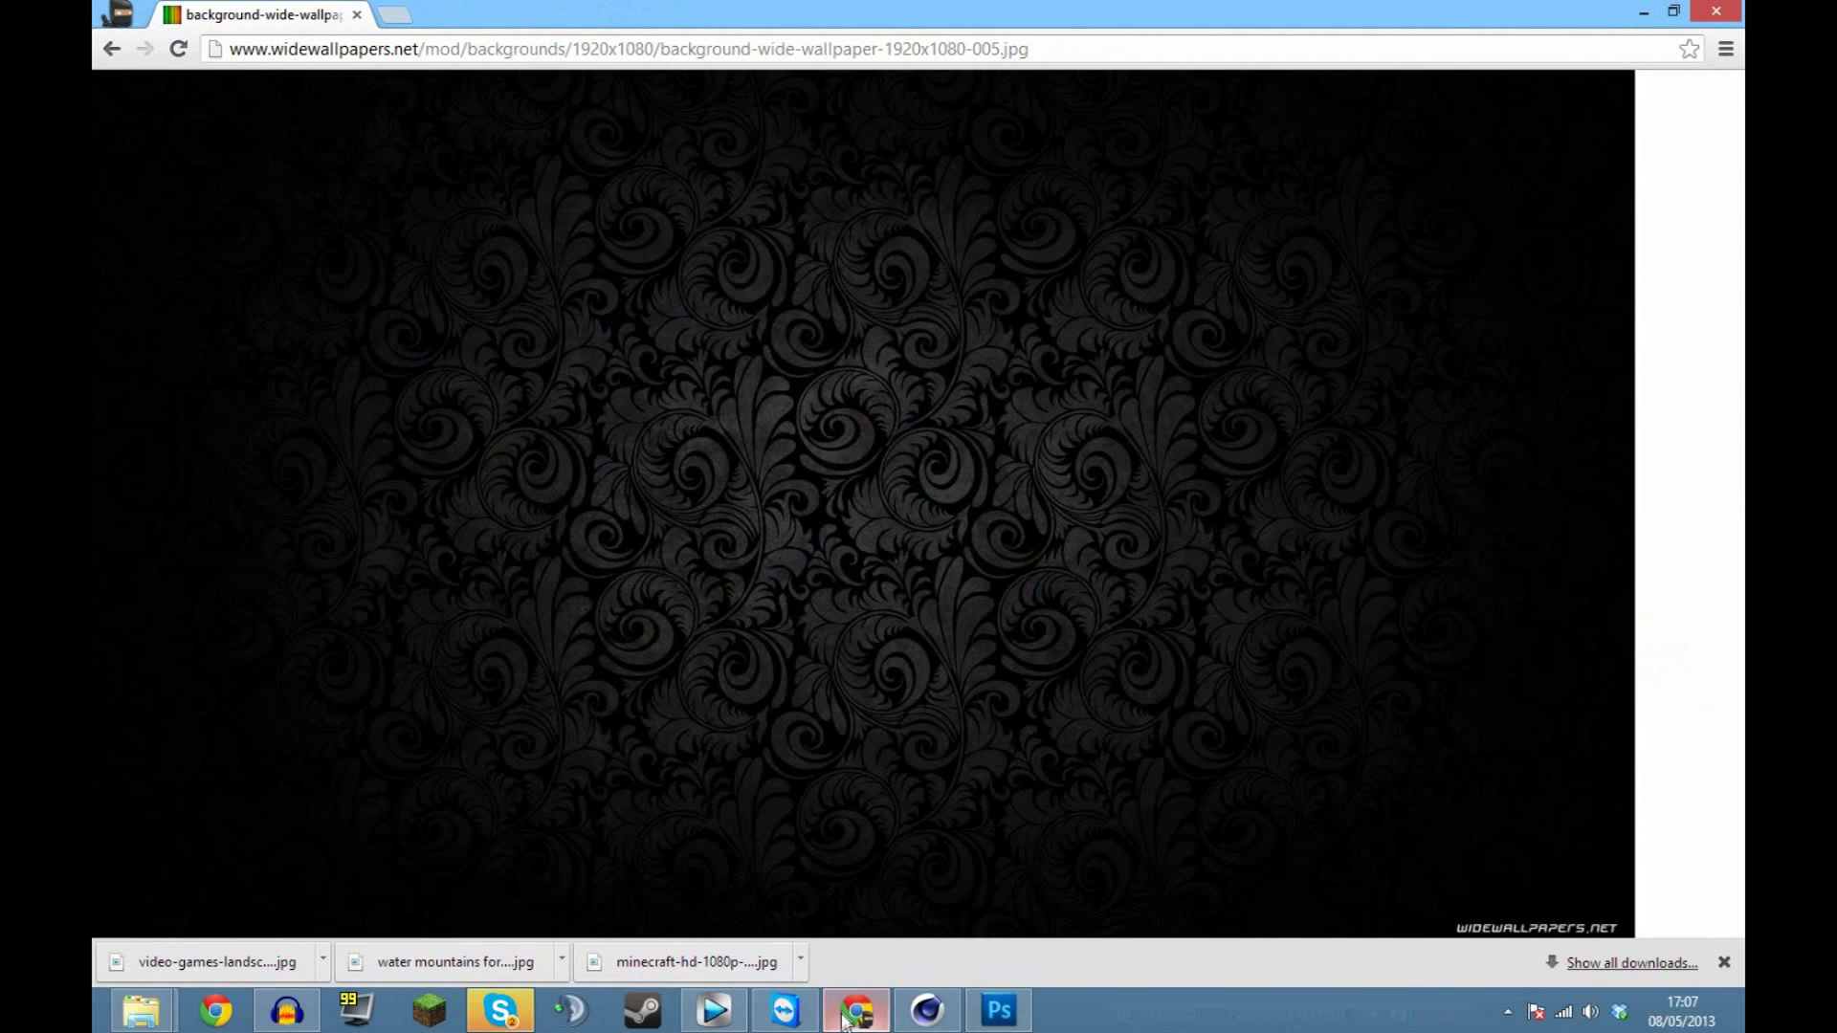
{"action": "left_click", "coordinate": [111, 49]}
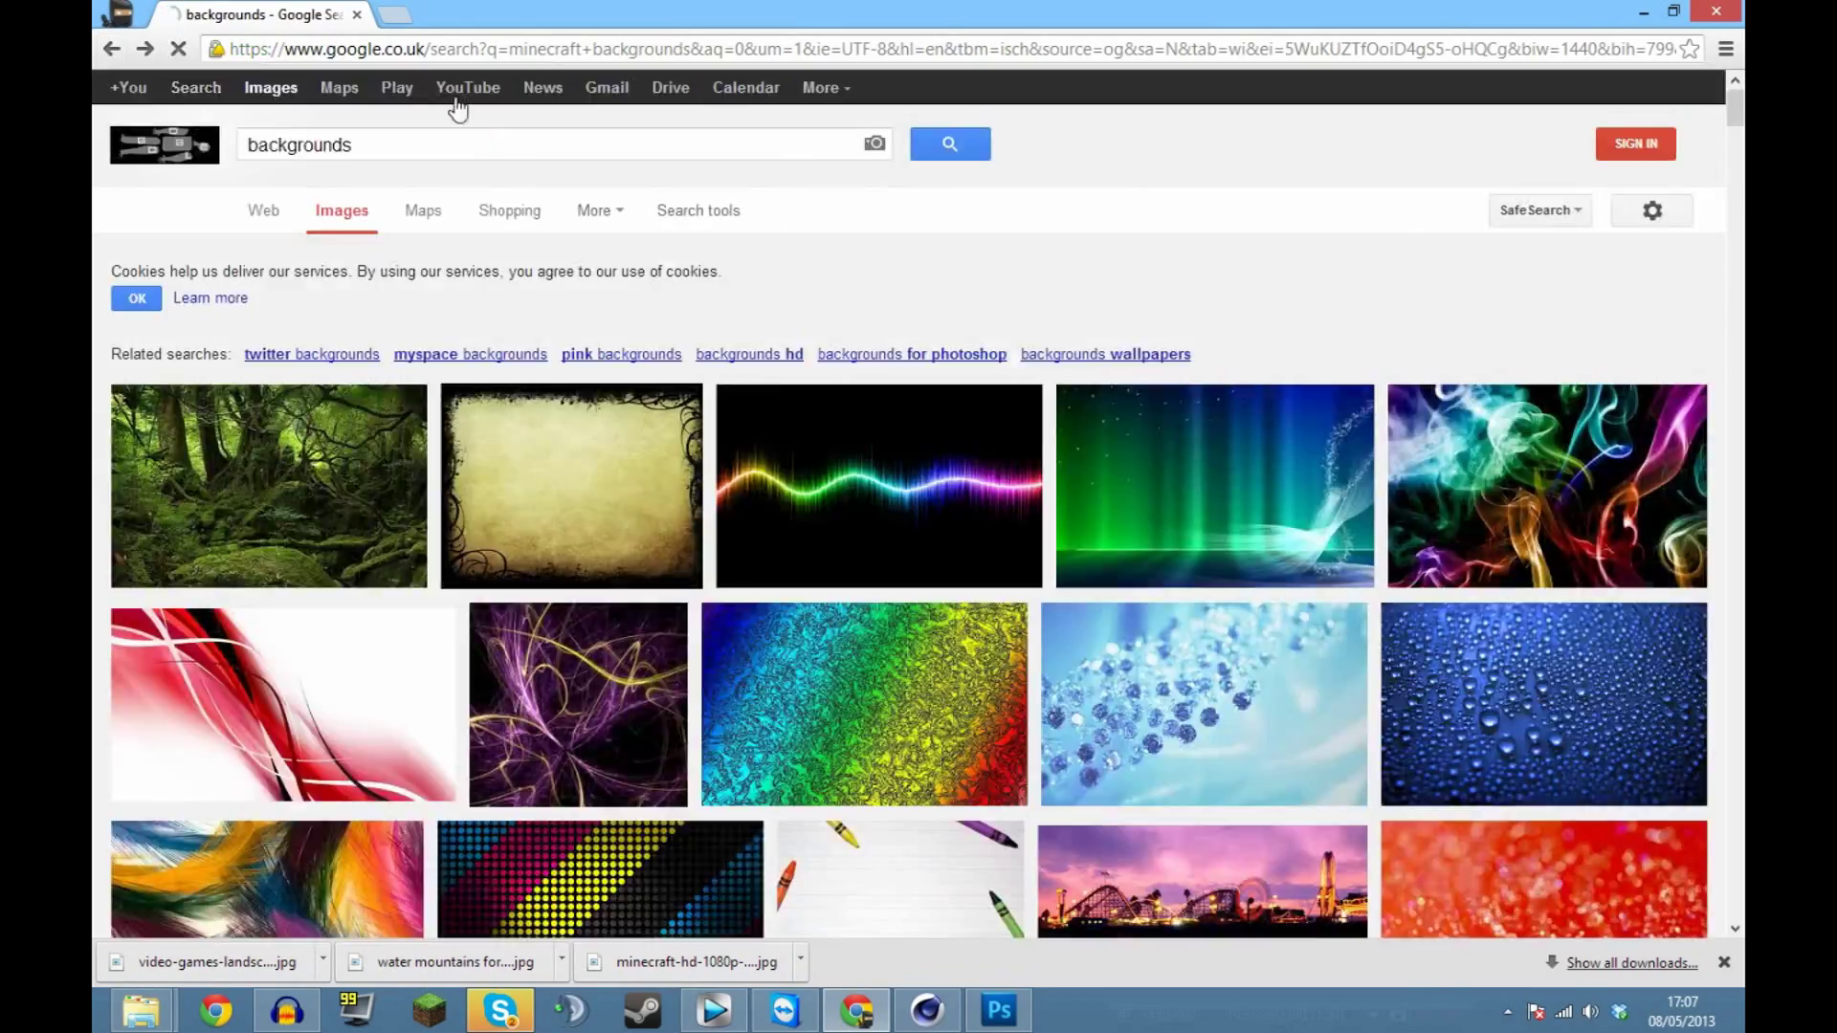
{"action": "scroll", "coordinate": [574, 383], "scroll_direction": "up", "scroll_amount": 5}
{"action": "scroll", "coordinate": [670, 364], "scroll_direction": "up", "scroll_amount": 15}
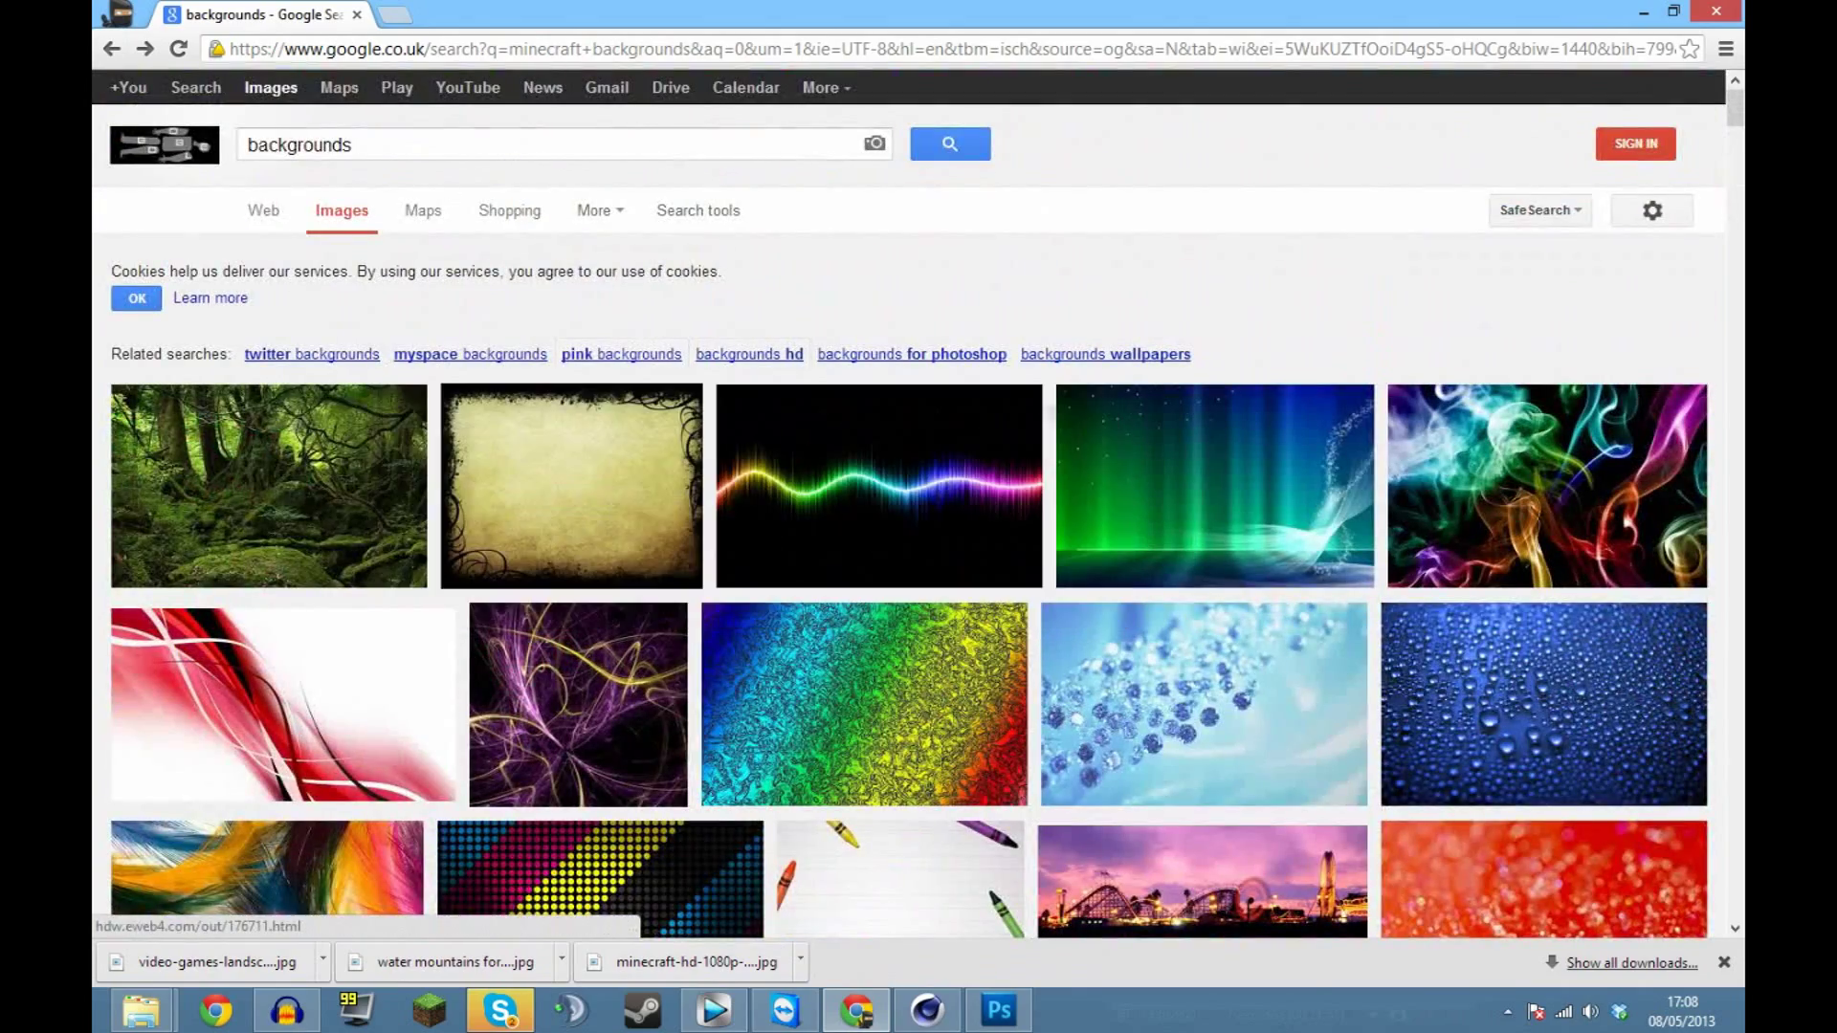
{"action": "double_click", "coordinate": [299, 144]}
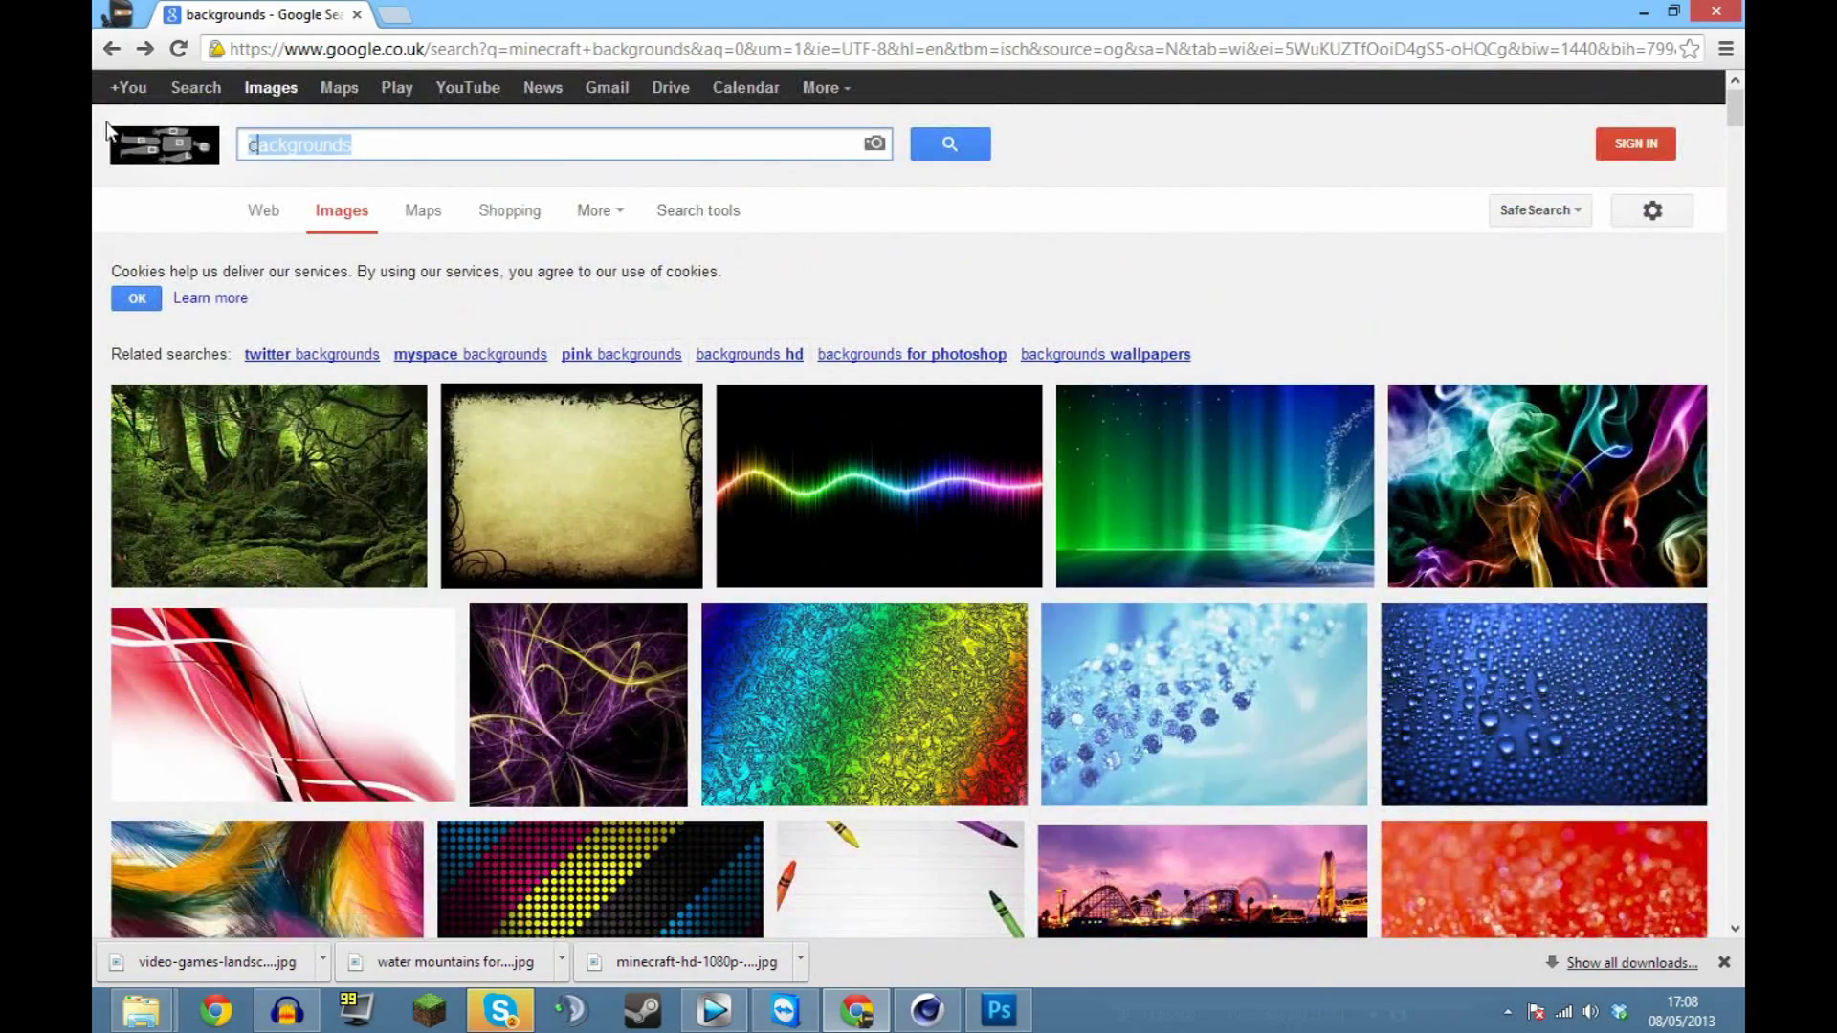
{"action": "type", "text": "creeper"}
{"action": "key", "text": "Return"}
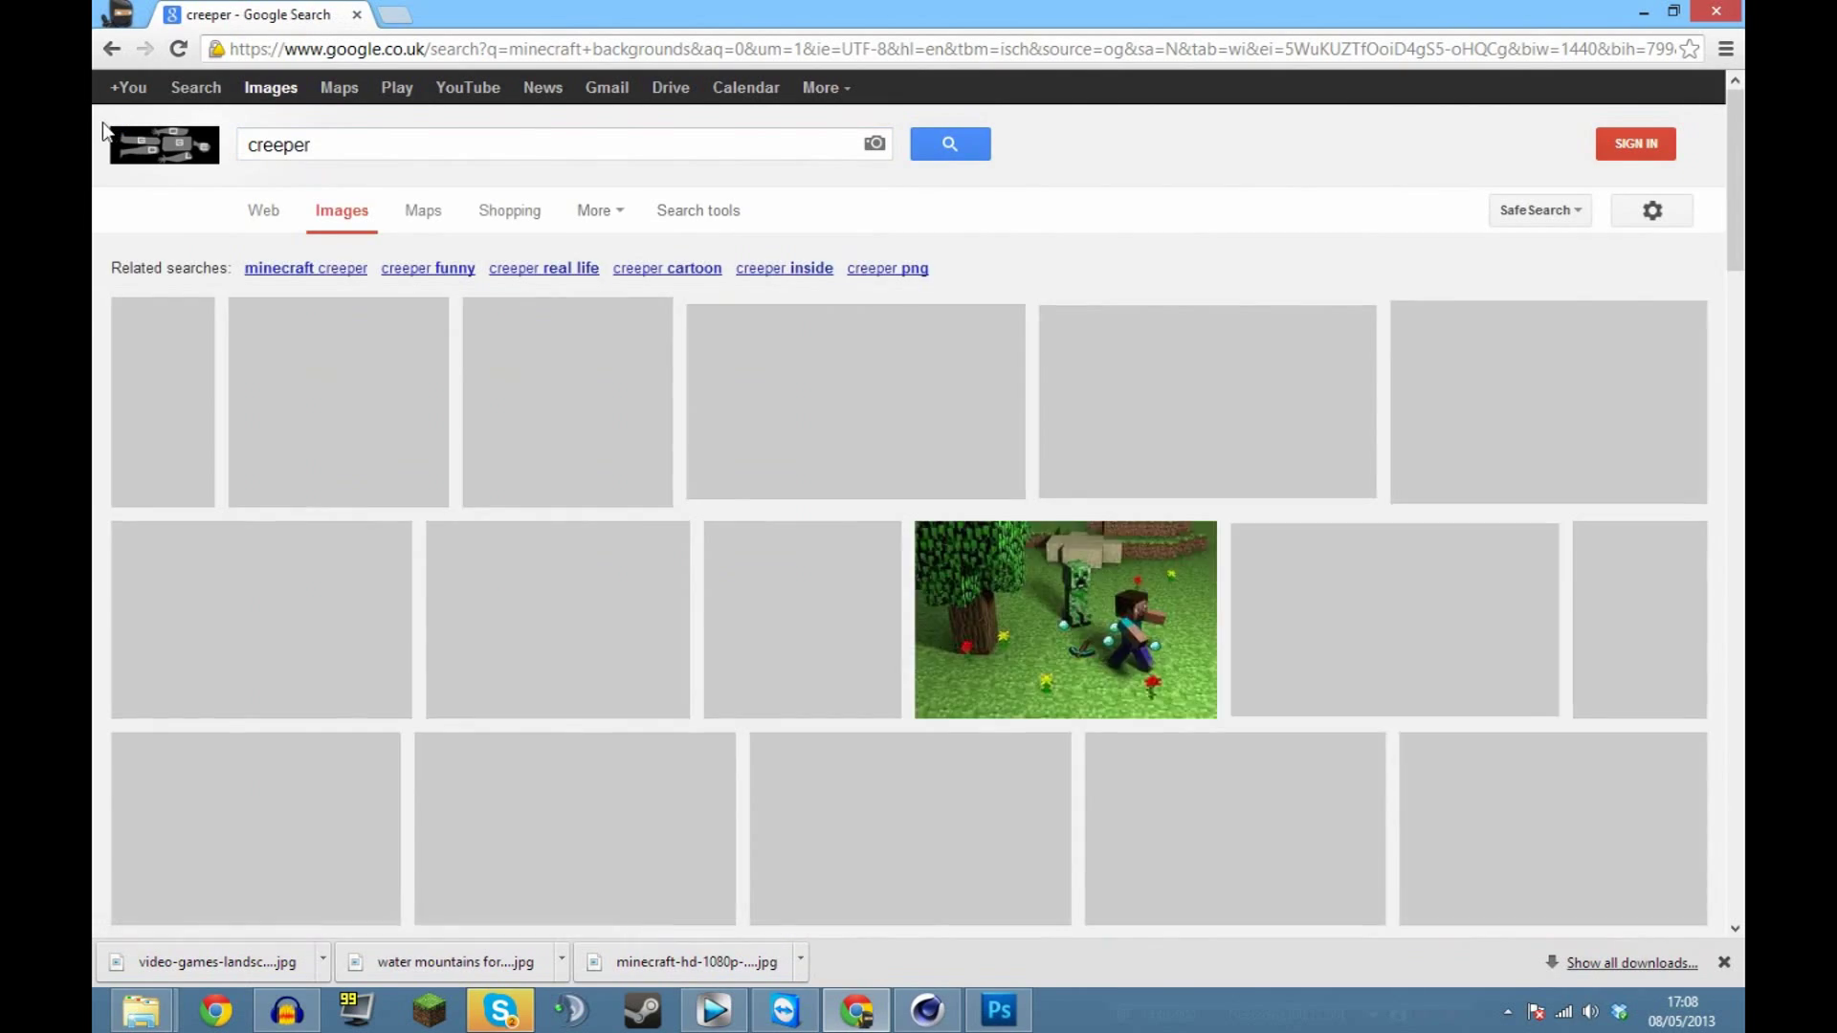
Look through the creeper image results and open the realistic green smoking creeper fan art's page.
{"action": "scroll", "coordinate": [649, 603], "scroll_direction": "down", "scroll_amount": 7}
{"action": "scroll", "coordinate": [652, 609], "scroll_direction": "down", "scroll_amount": 5}
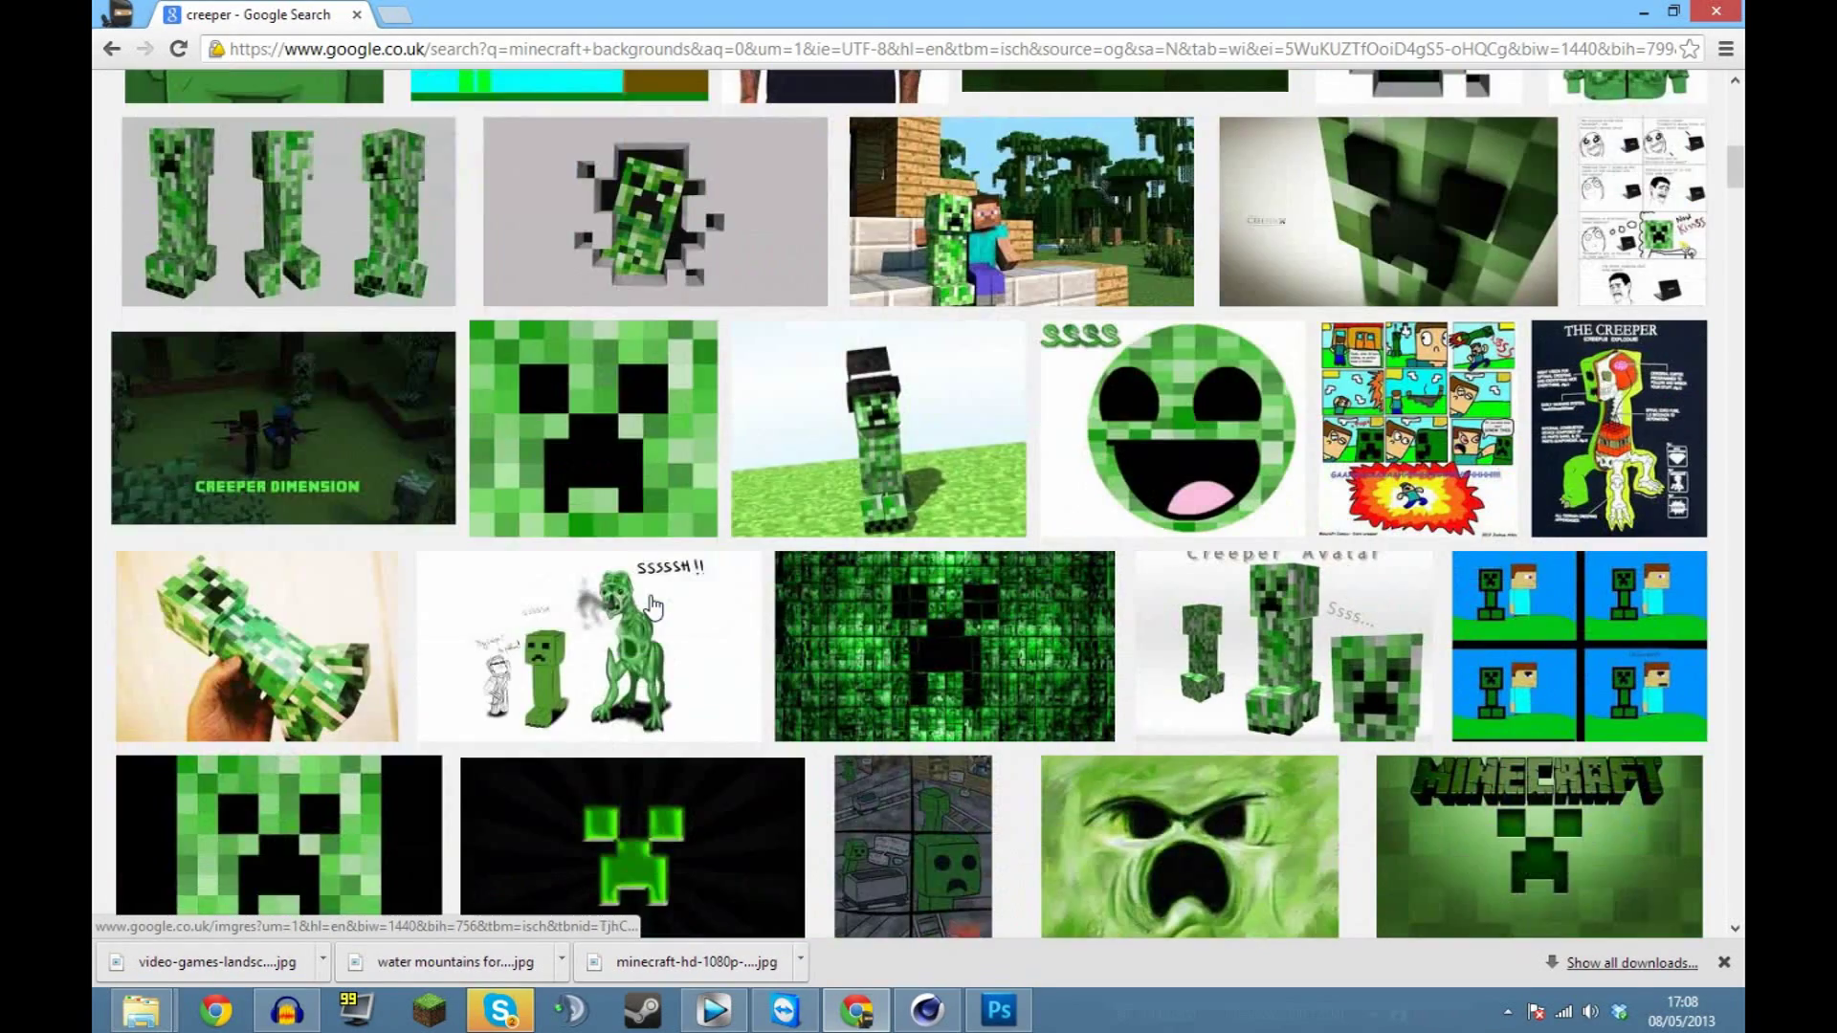
{"action": "scroll", "coordinate": [654, 600], "scroll_direction": "down", "scroll_amount": 9}
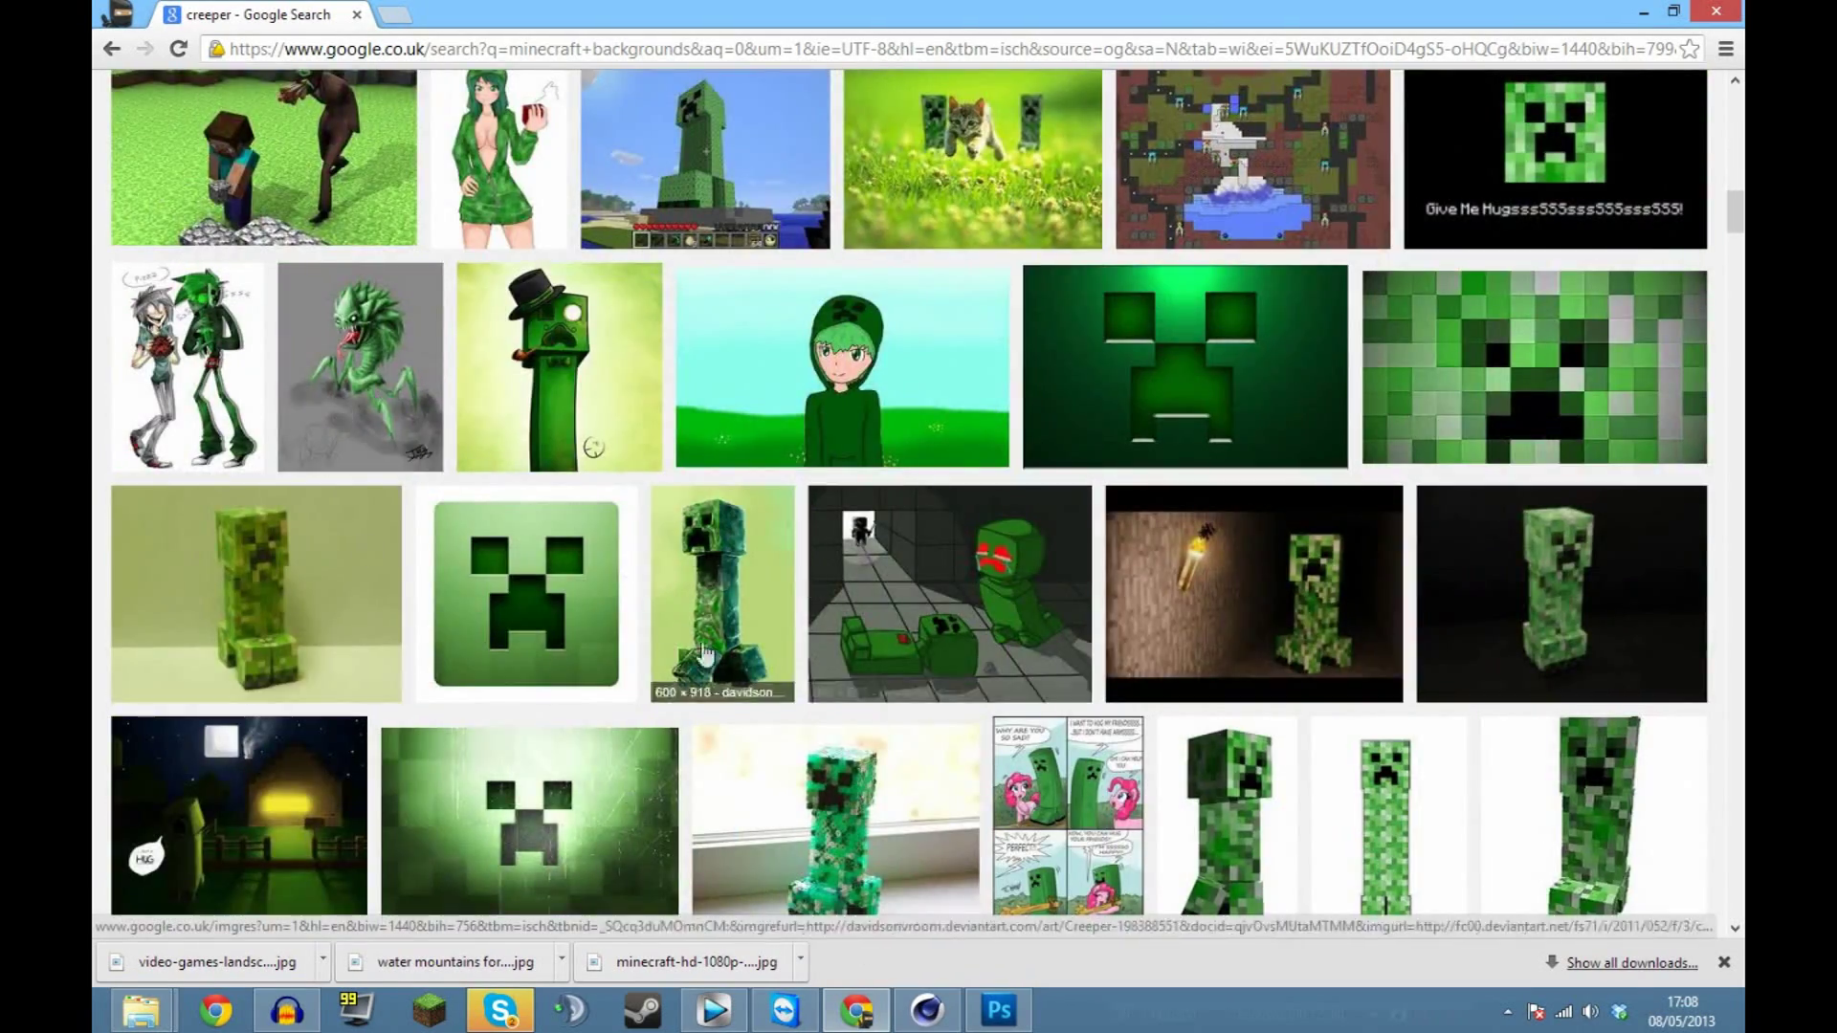
{"action": "scroll", "coordinate": [1282, 674], "scroll_direction": "down", "scroll_amount": 1}
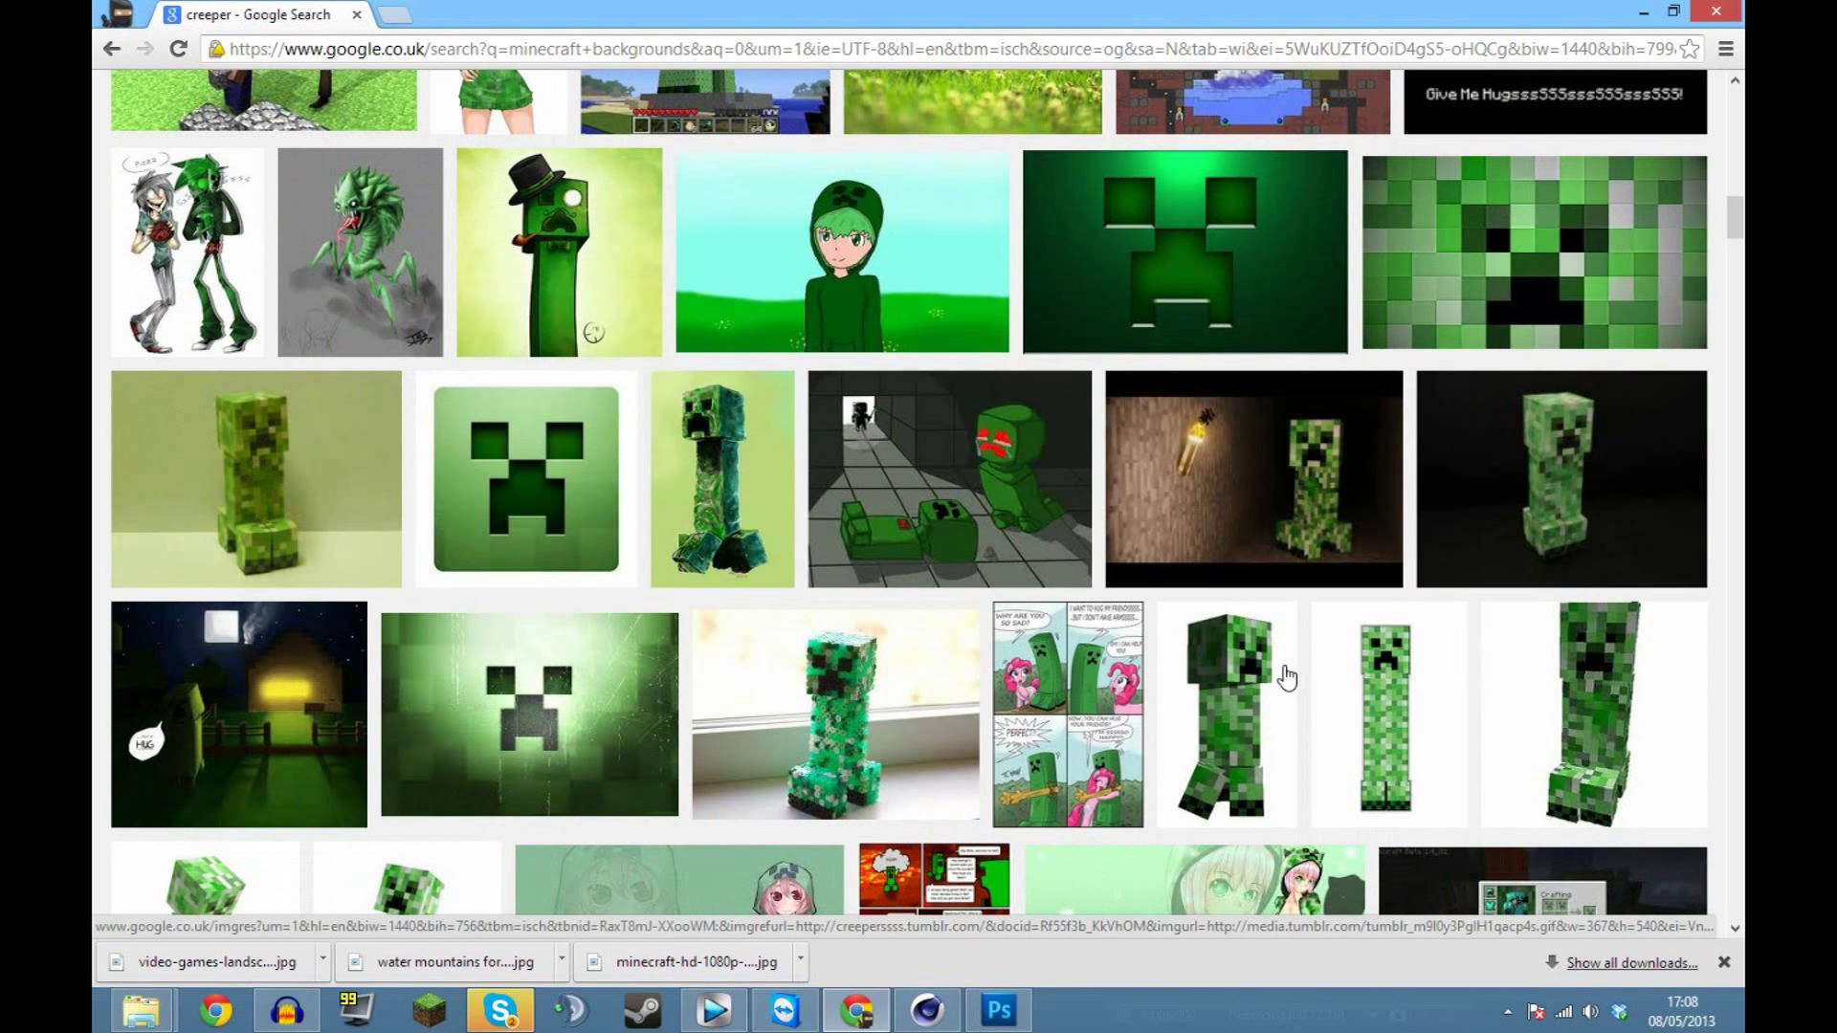
{"action": "scroll", "coordinate": [1282, 675], "scroll_direction": "down", "scroll_amount": 4}
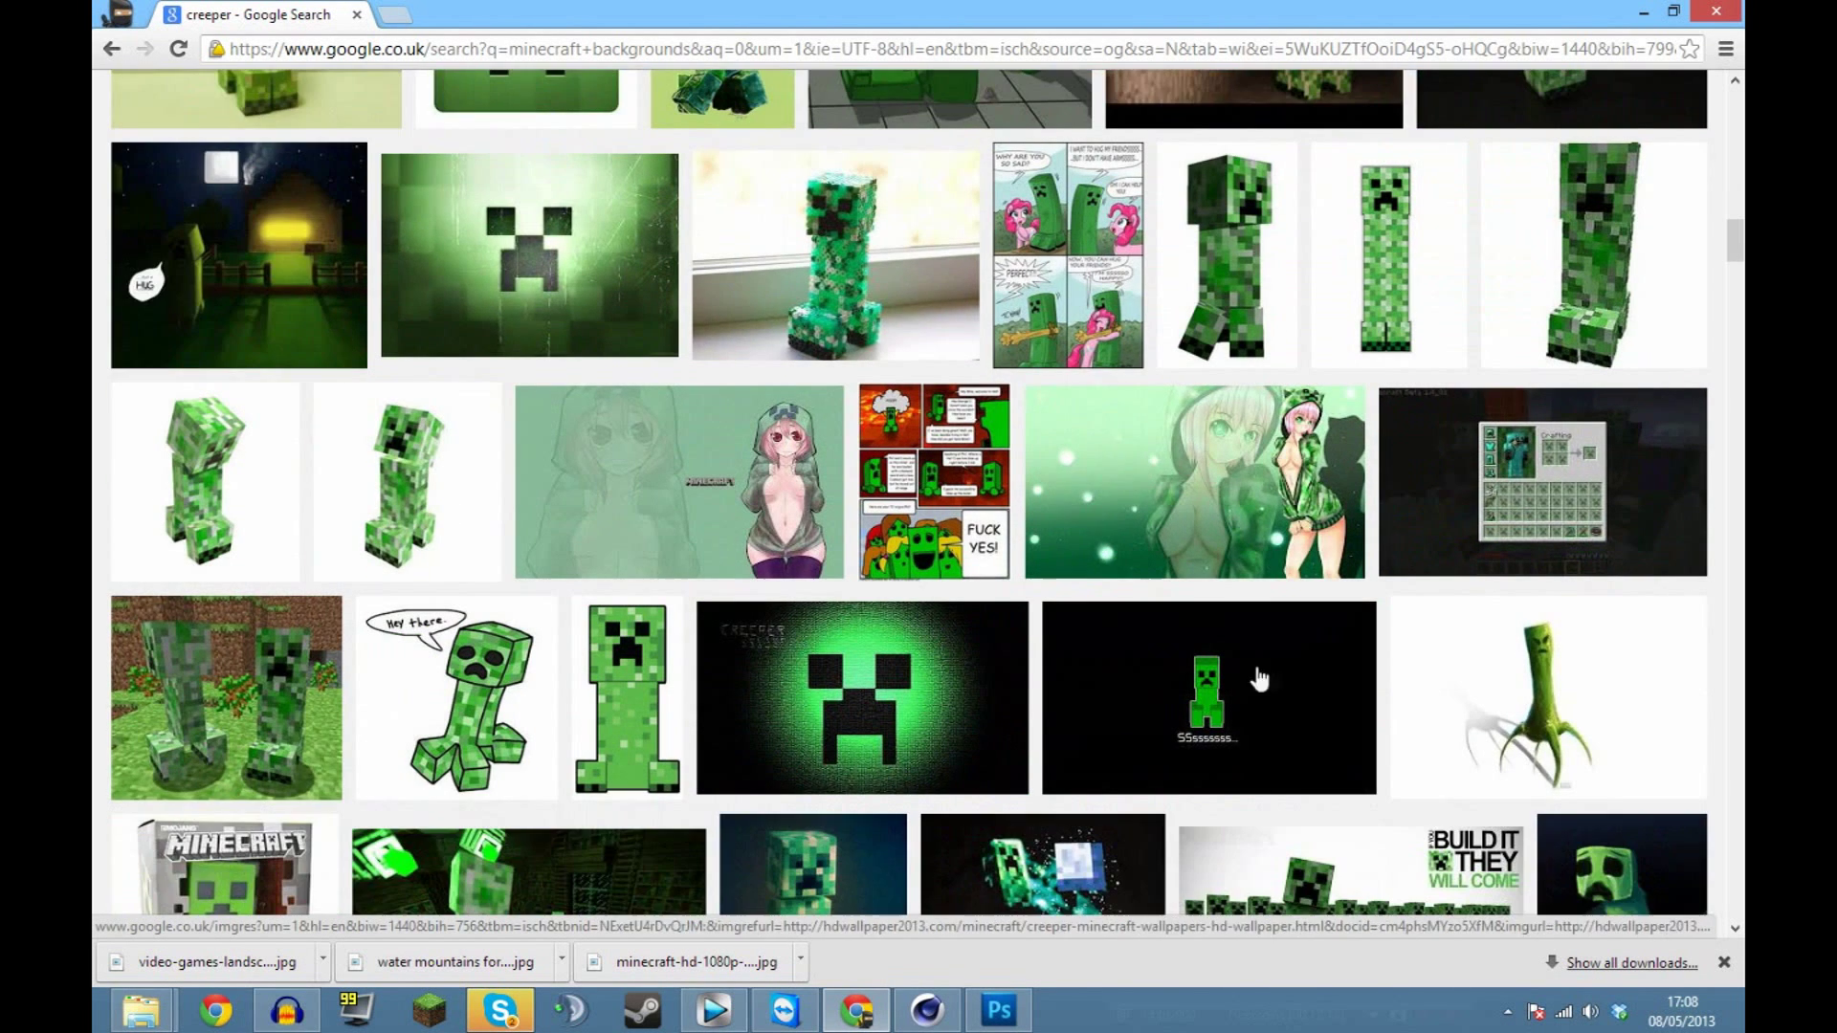
{"action": "scroll", "coordinate": [500, 654], "scroll_direction": "down", "scroll_amount": 5}
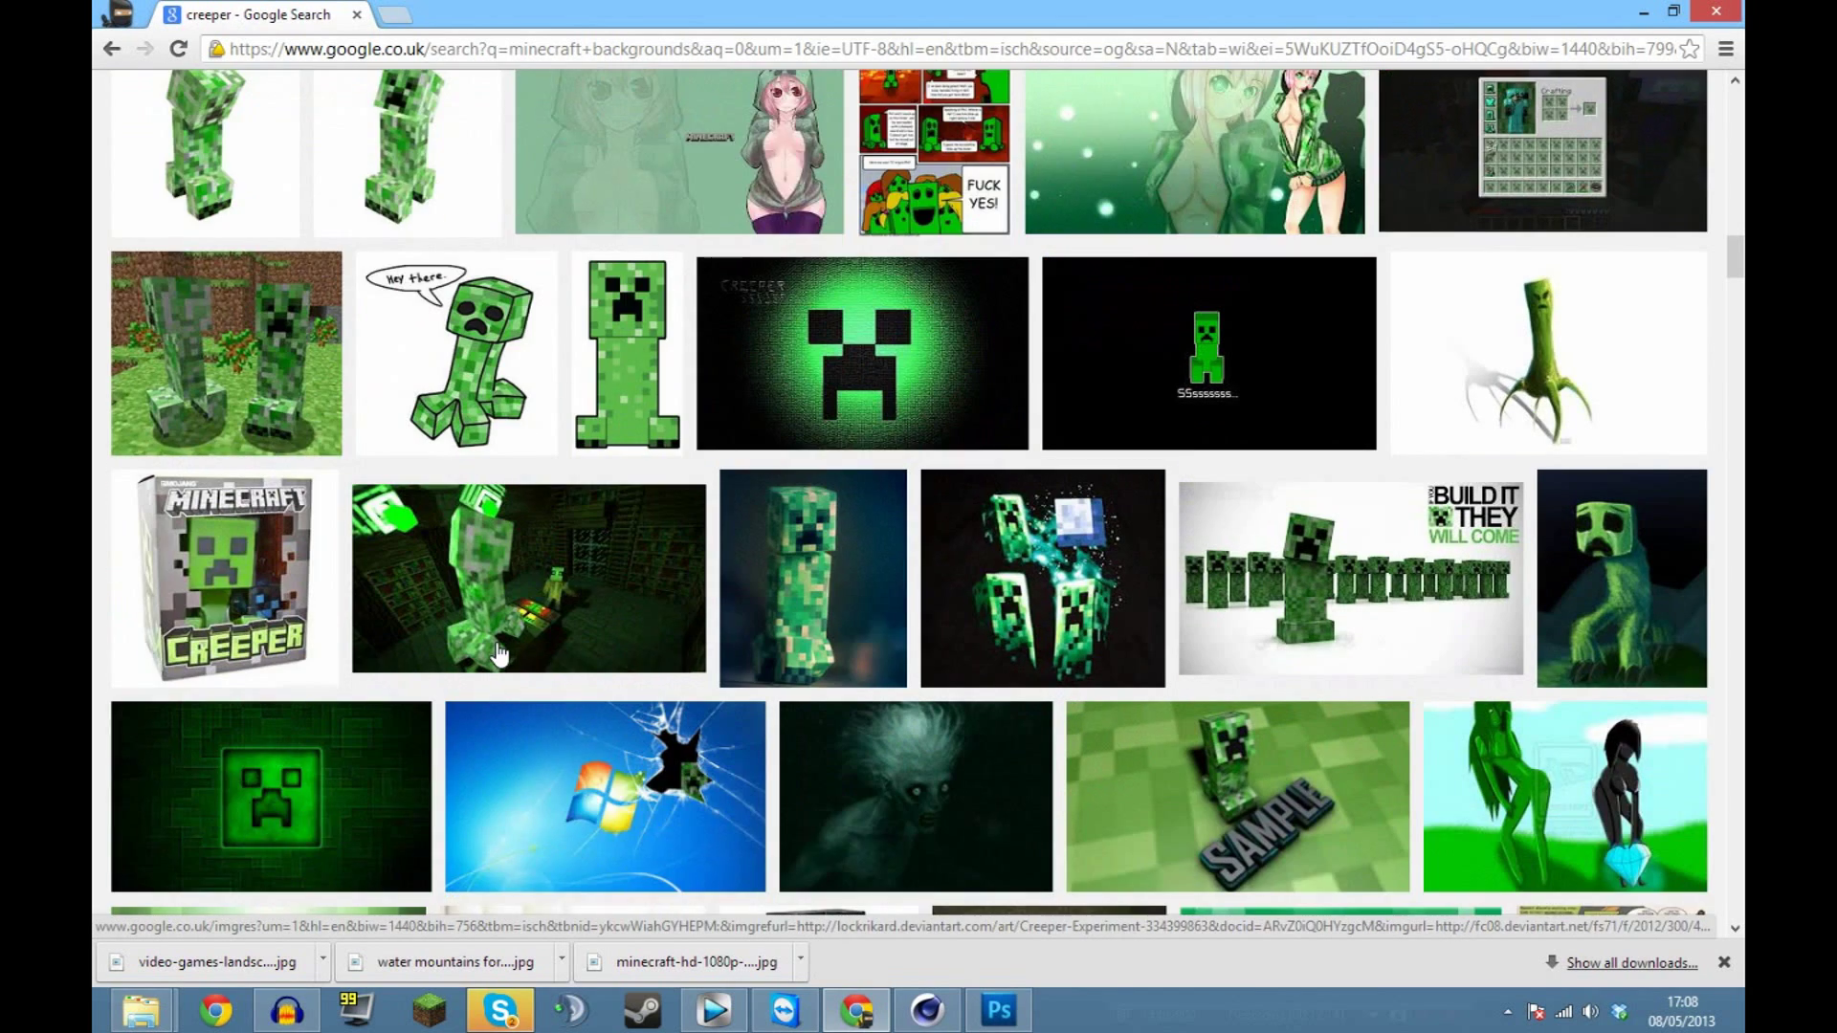
{"action": "scroll", "coordinate": [496, 647], "scroll_direction": "down", "scroll_amount": 4}
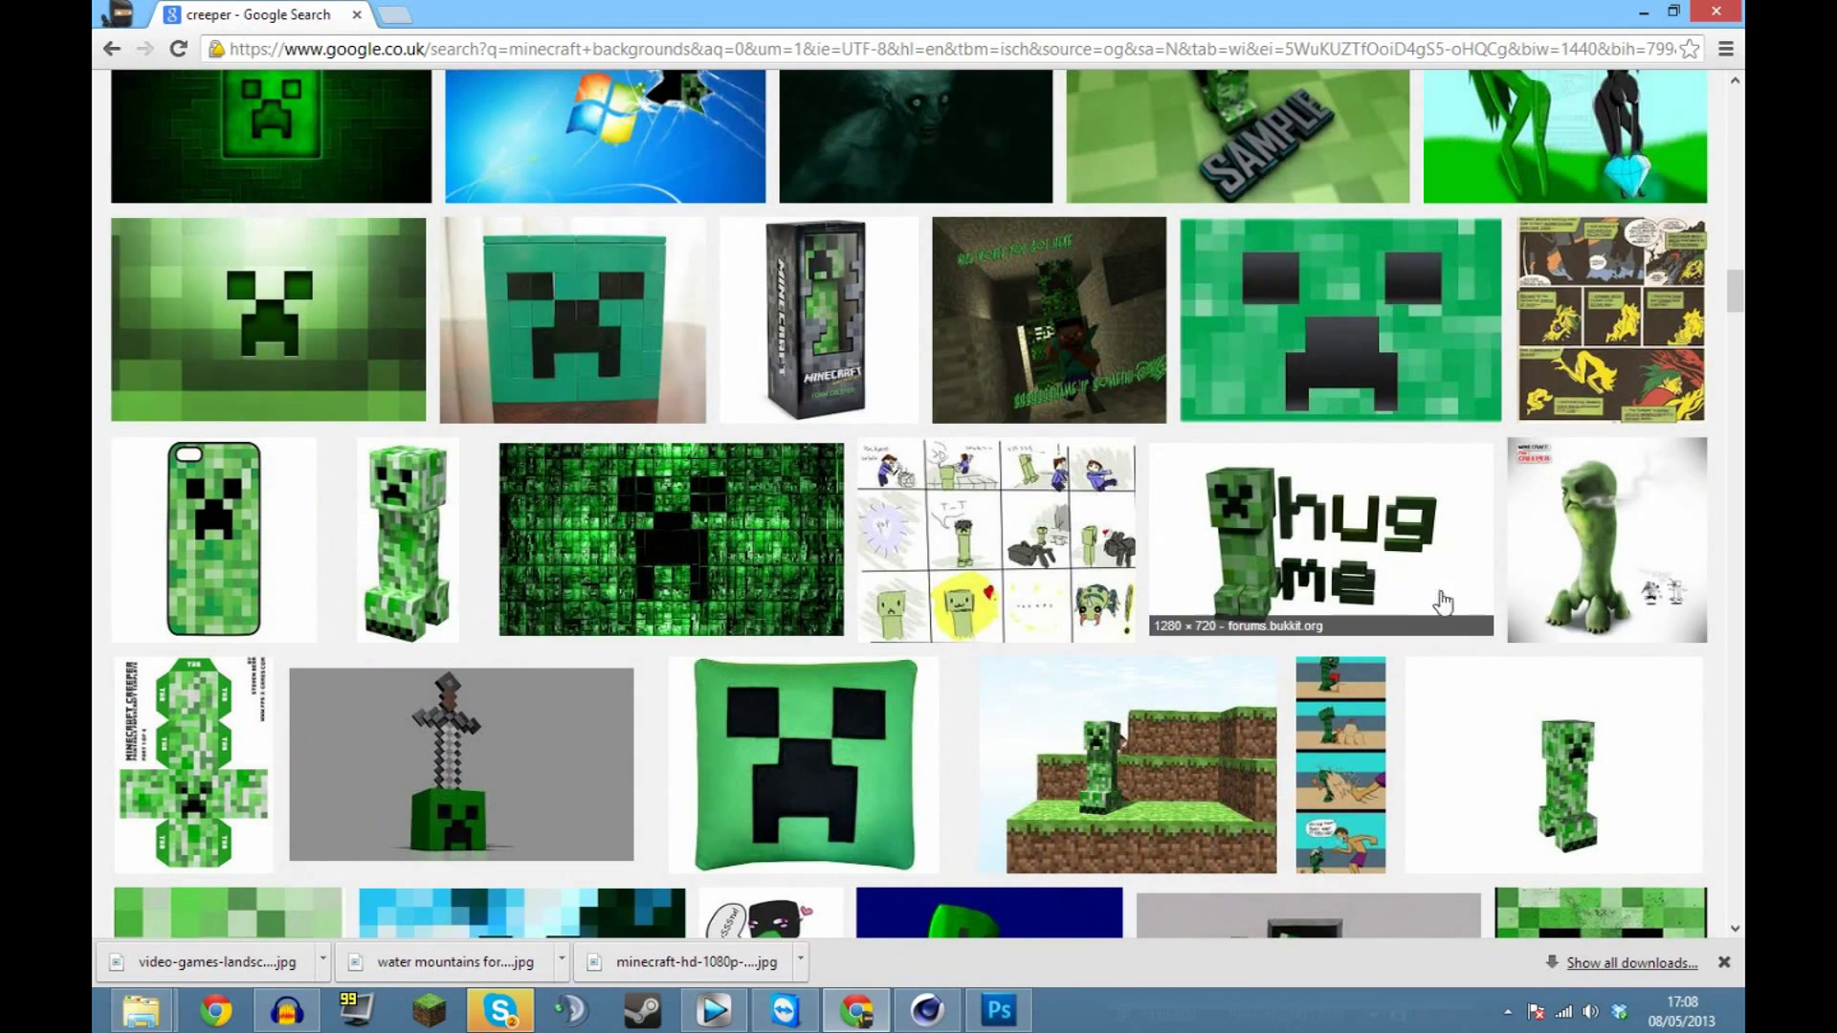
{"action": "scroll", "coordinate": [1046, 489], "scroll_direction": "down", "scroll_amount": 3}
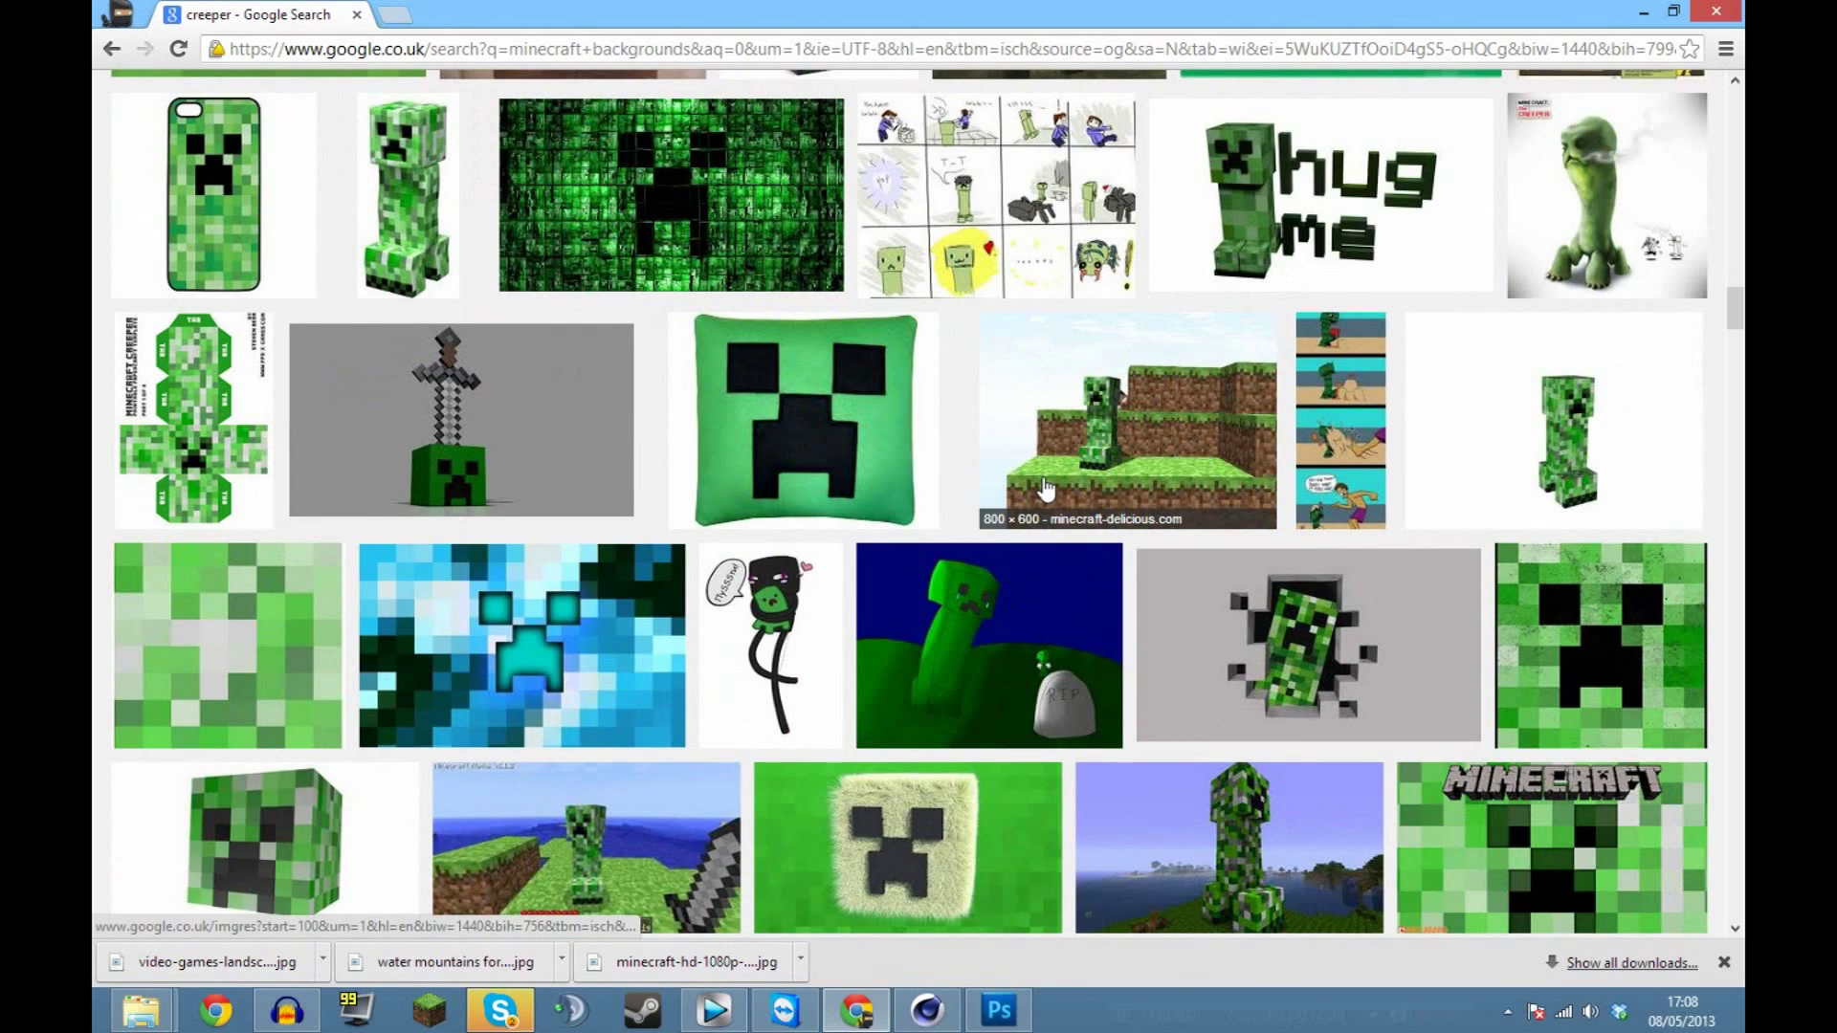
{"action": "left_click", "coordinate": [1626, 187]}
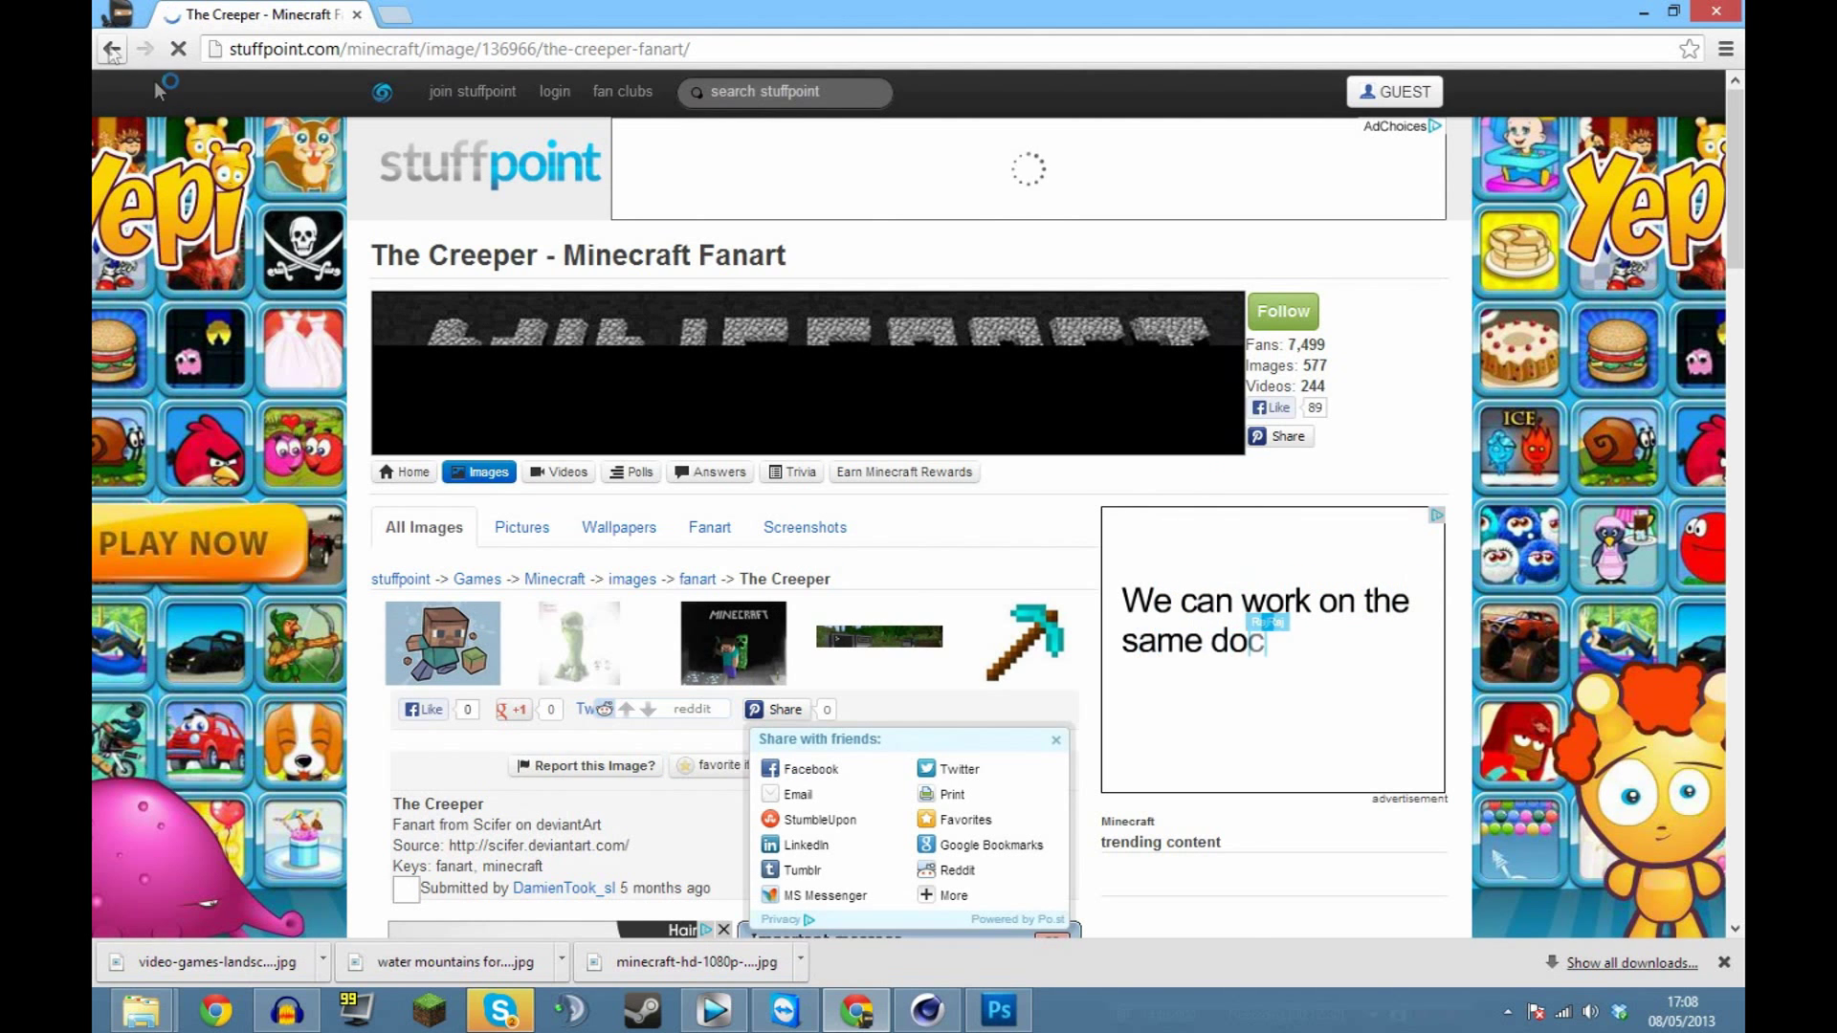
Open the creeper fan art image by itself at full size and close the web page it came from.
{"action": "scroll", "coordinate": [718, 496], "scroll_direction": "down", "scroll_amount": 6}
{"action": "scroll", "coordinate": [717, 496], "scroll_direction": "up", "scroll_amount": 5}
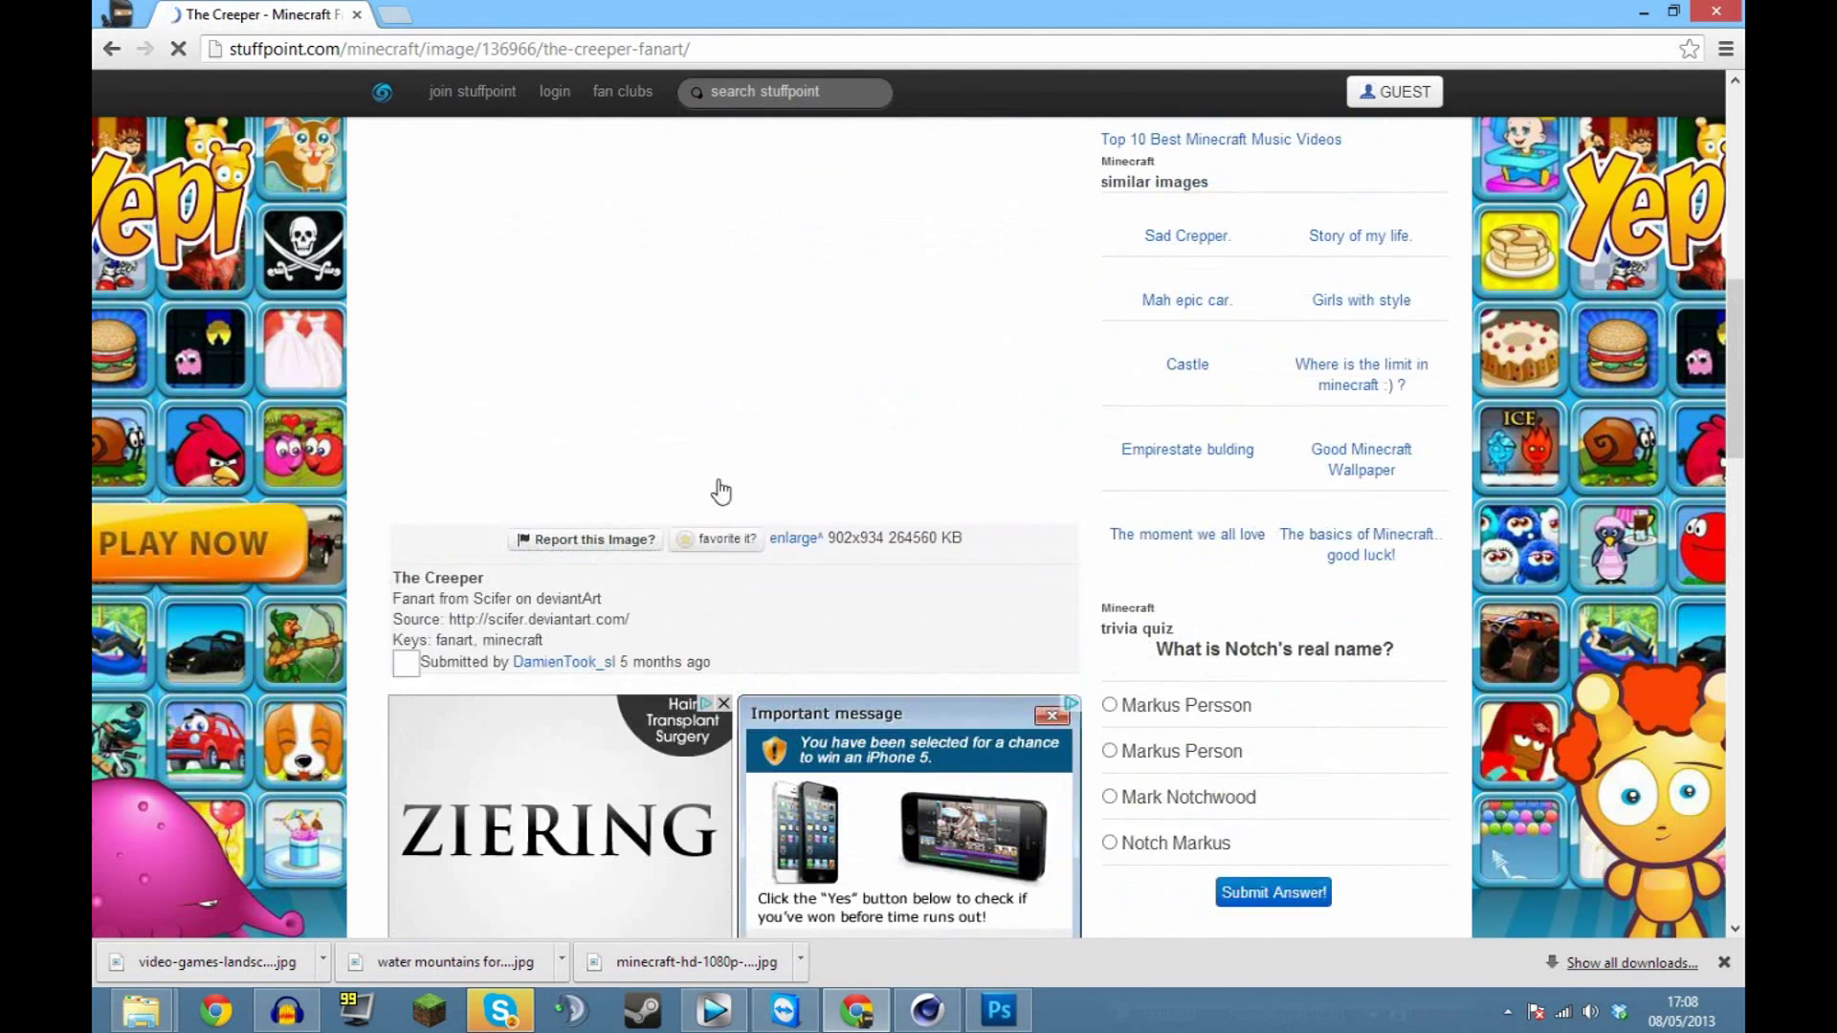
{"action": "scroll", "coordinate": [713, 516], "scroll_direction": "down", "scroll_amount": 1}
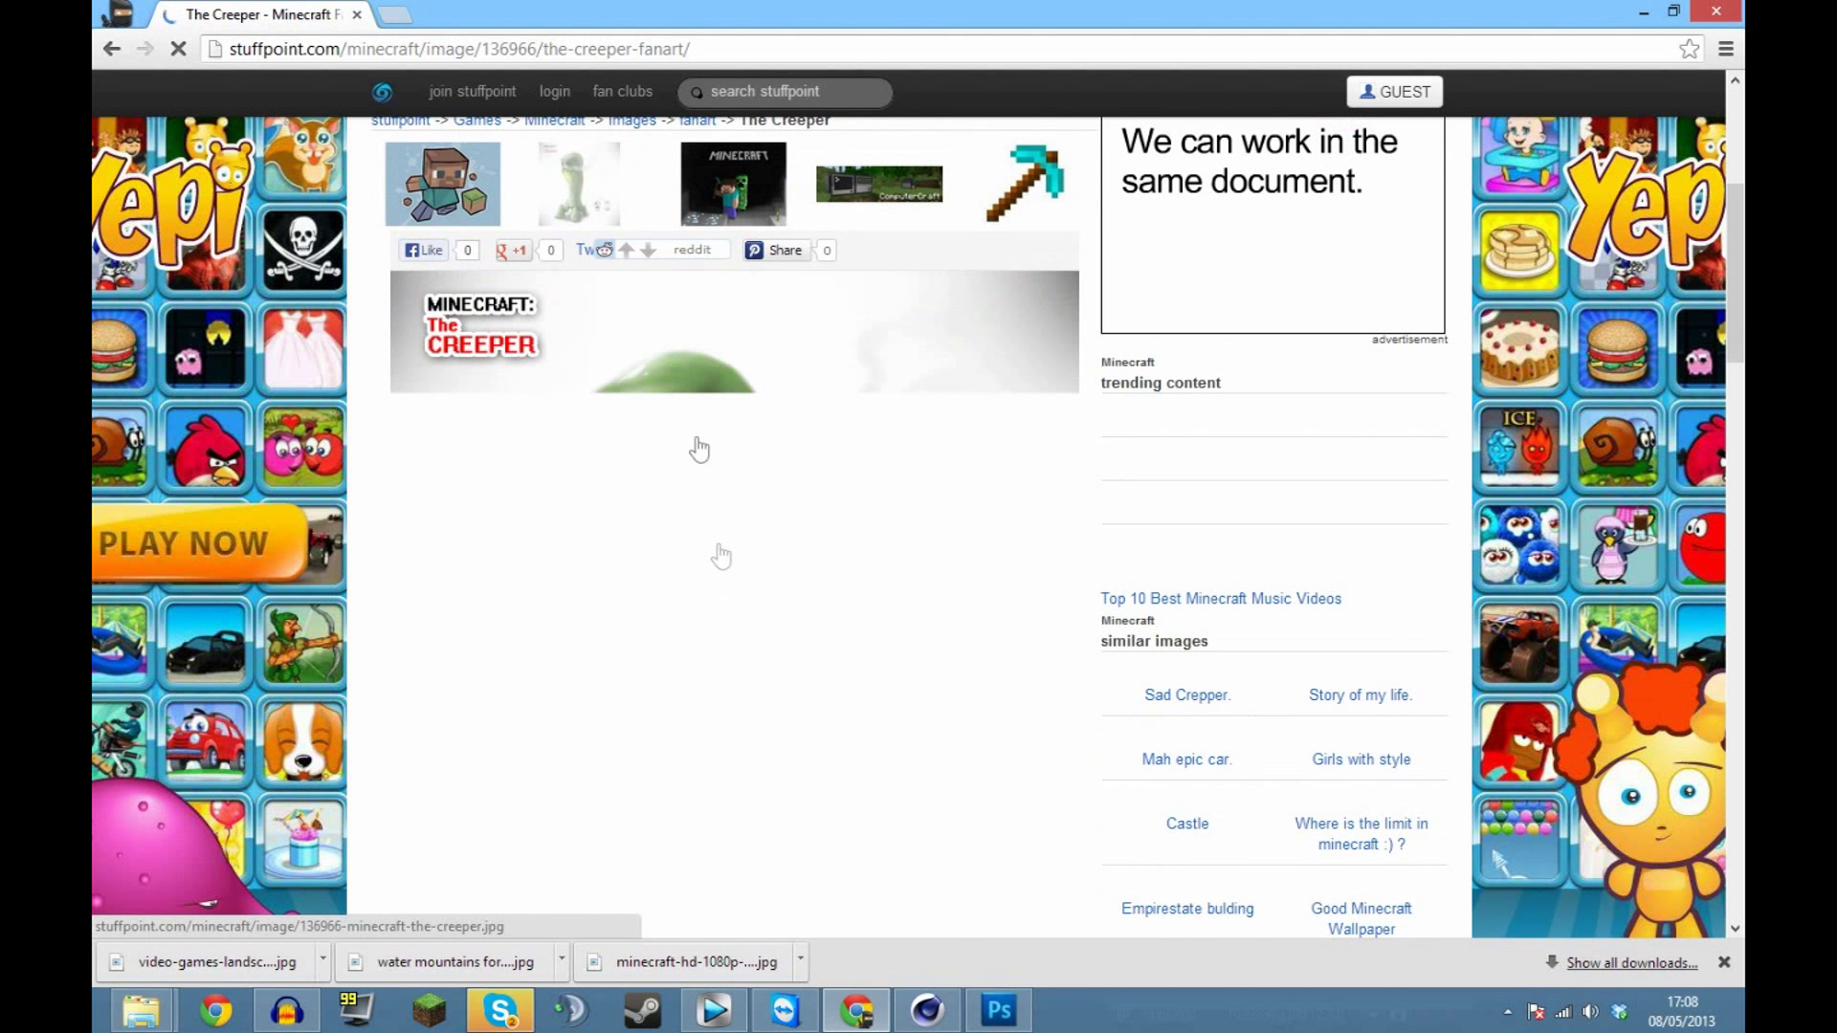
{"action": "right_click", "coordinate": [659, 369]}
{"action": "left_click", "coordinate": [740, 394]}
{"action": "left_click", "coordinate": [558, 371]}
{"action": "left_click", "coordinate": [356, 16]}
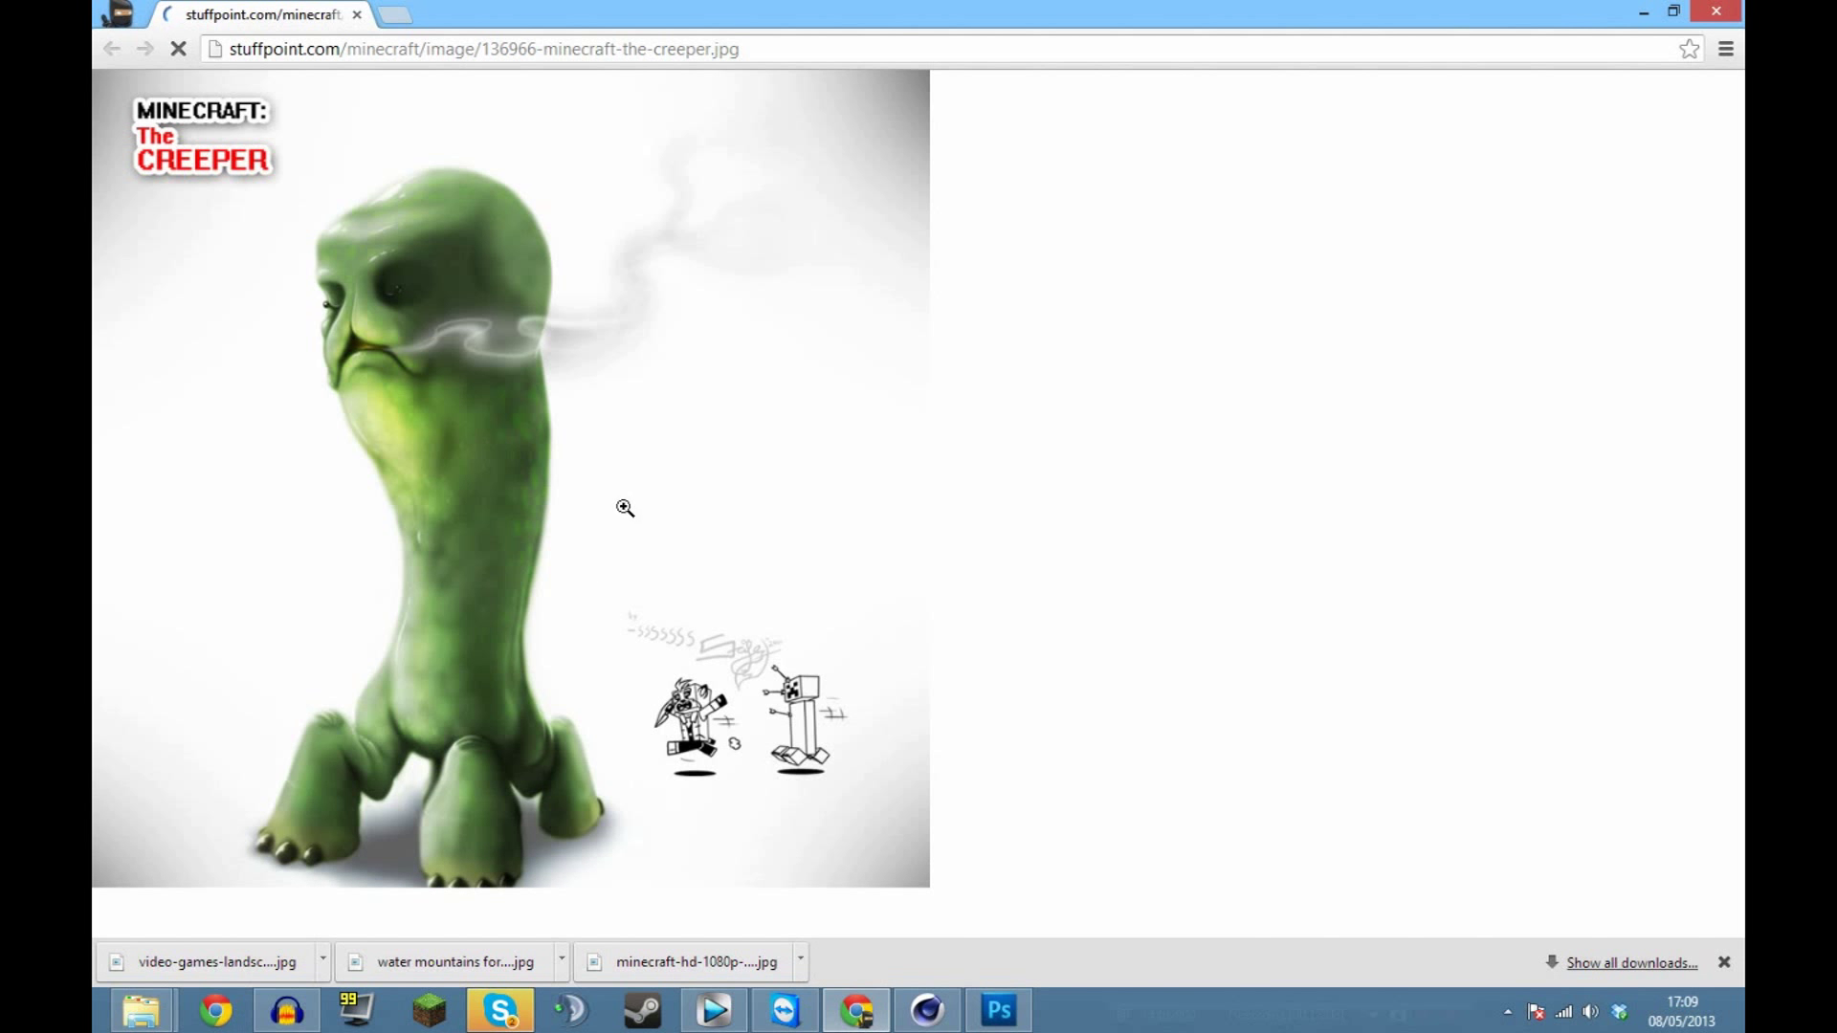
Copy the creeper image and paste it as a new layer above Layer 3 in the Photoshop thumbnail.
{"action": "right_click", "coordinate": [532, 688]}
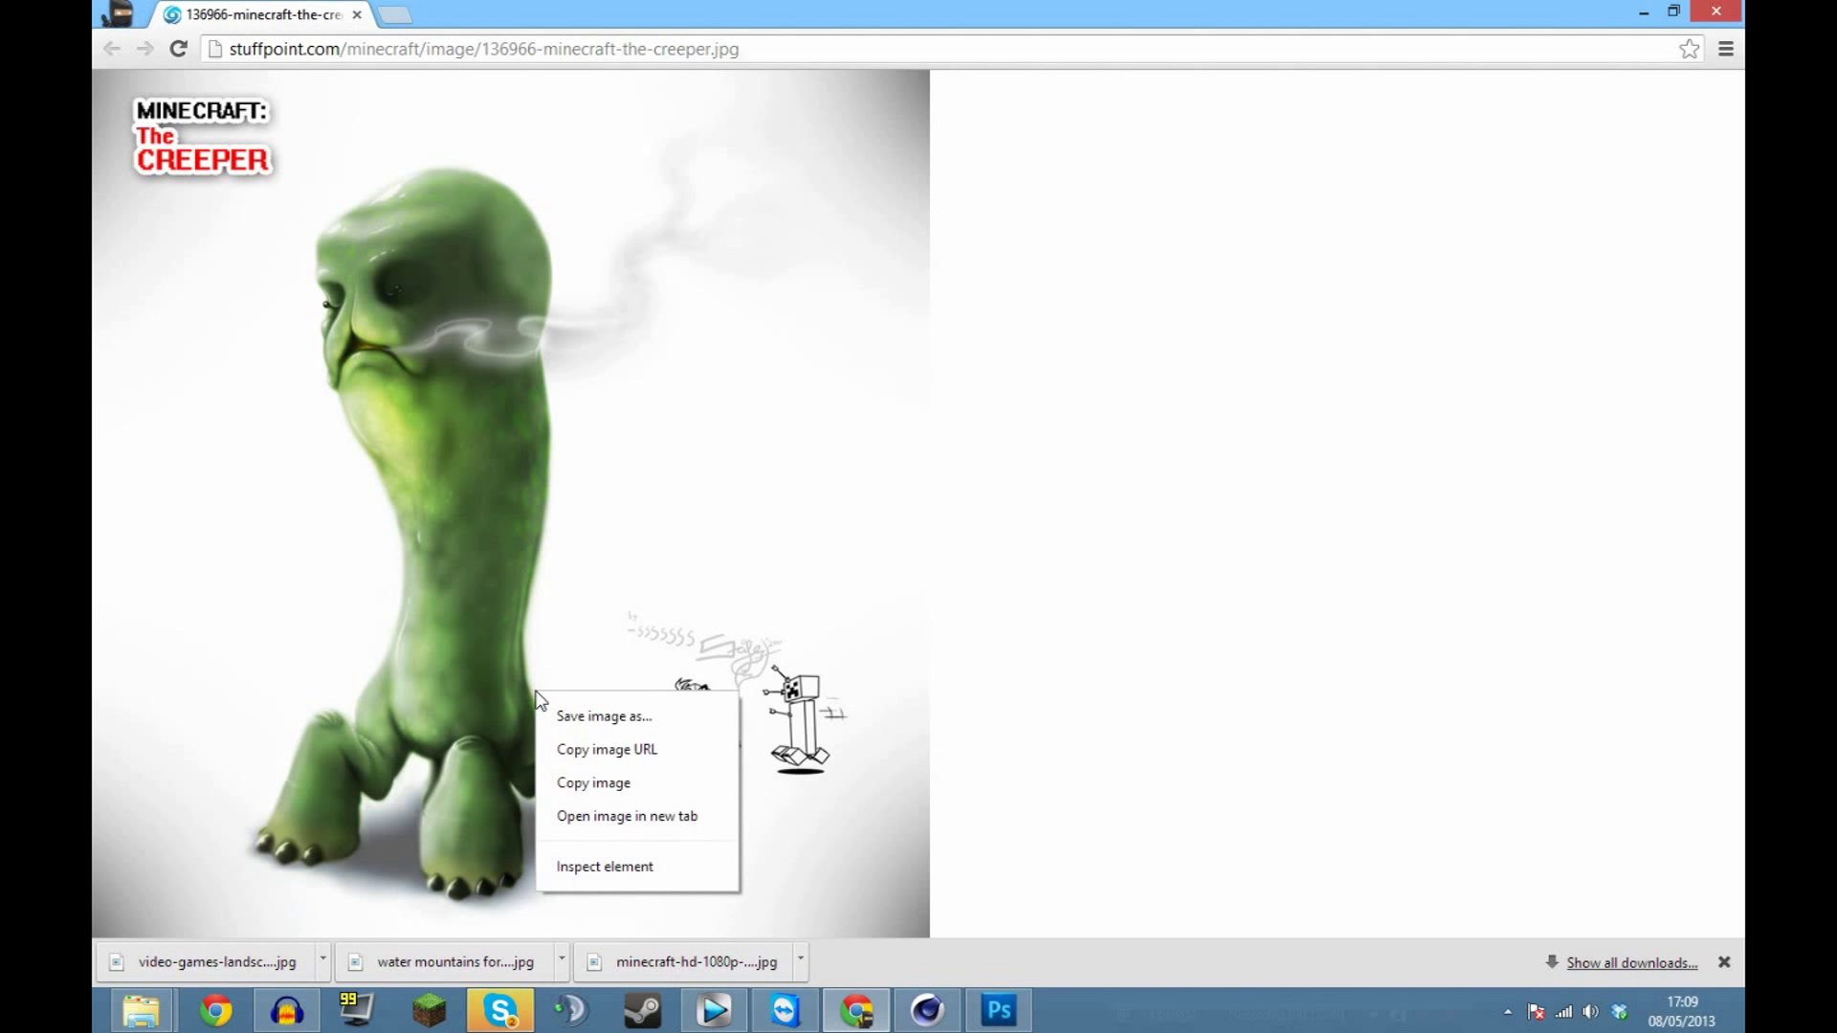
{"action": "left_click", "coordinate": [612, 784]}
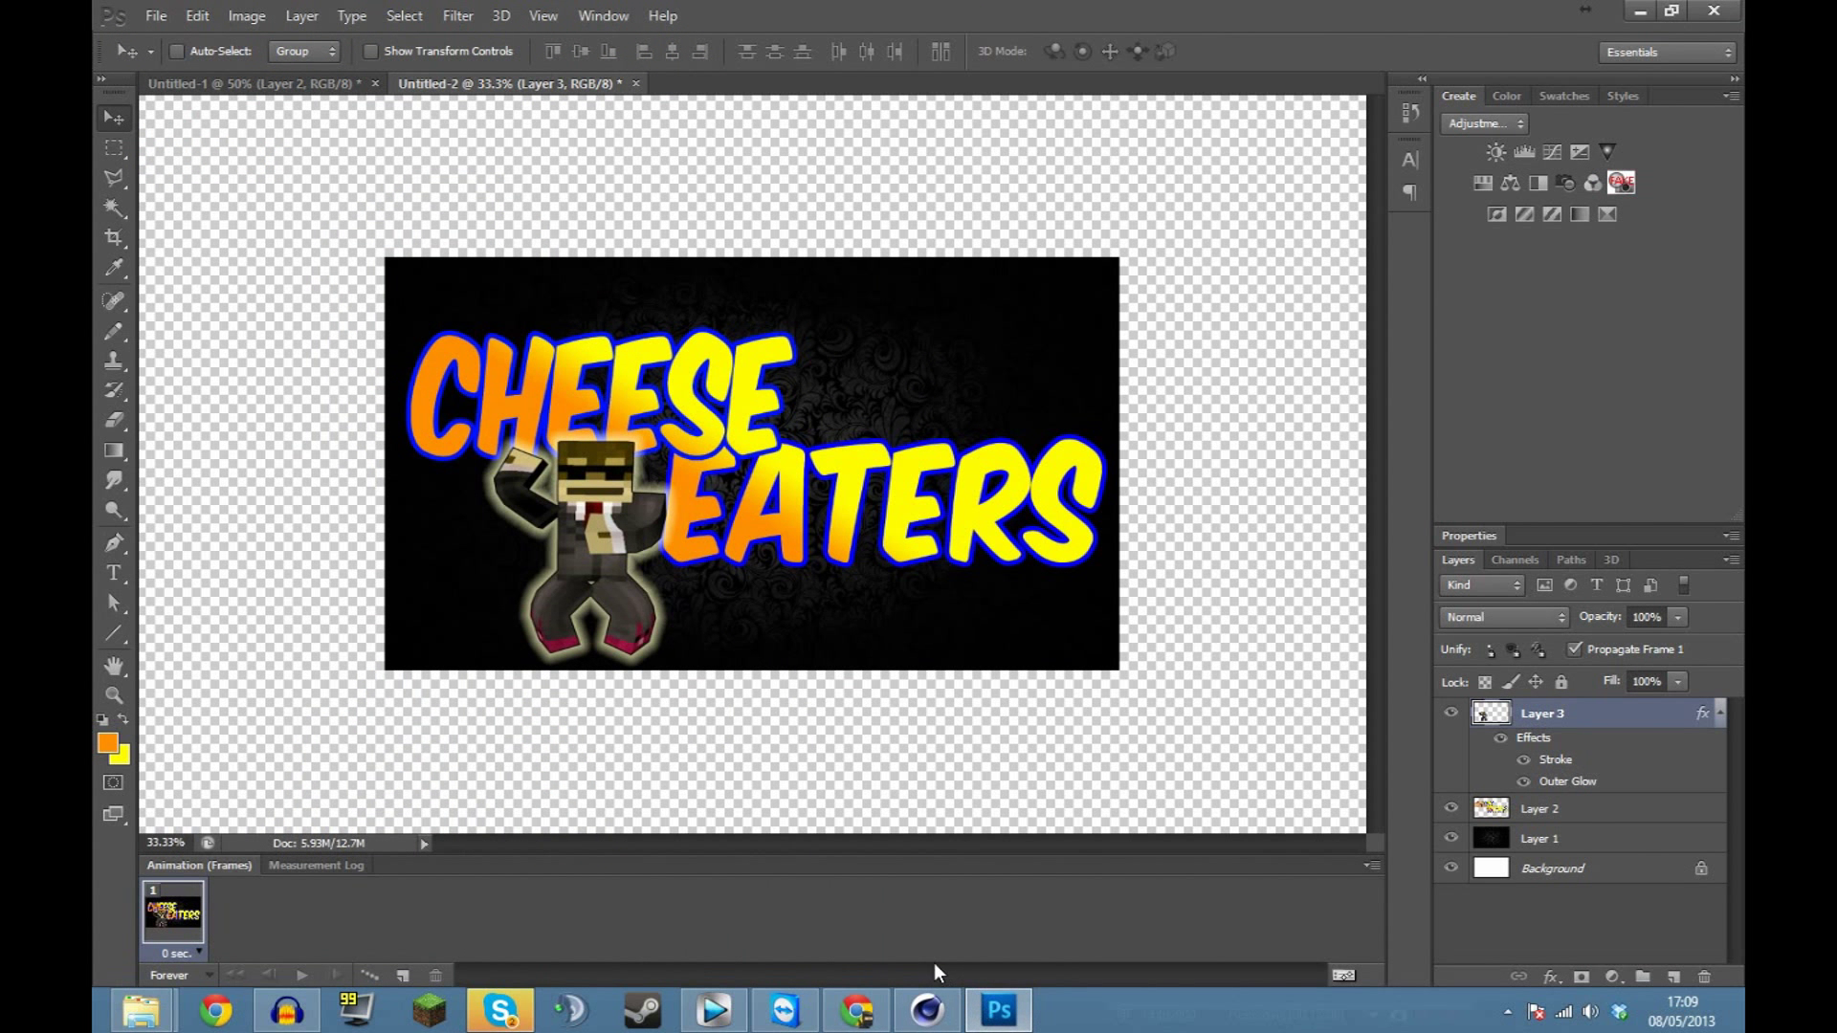
{"action": "key", "text": "ctrl+shift+alt+n"}
{"action": "key", "text": "ctrl+v"}
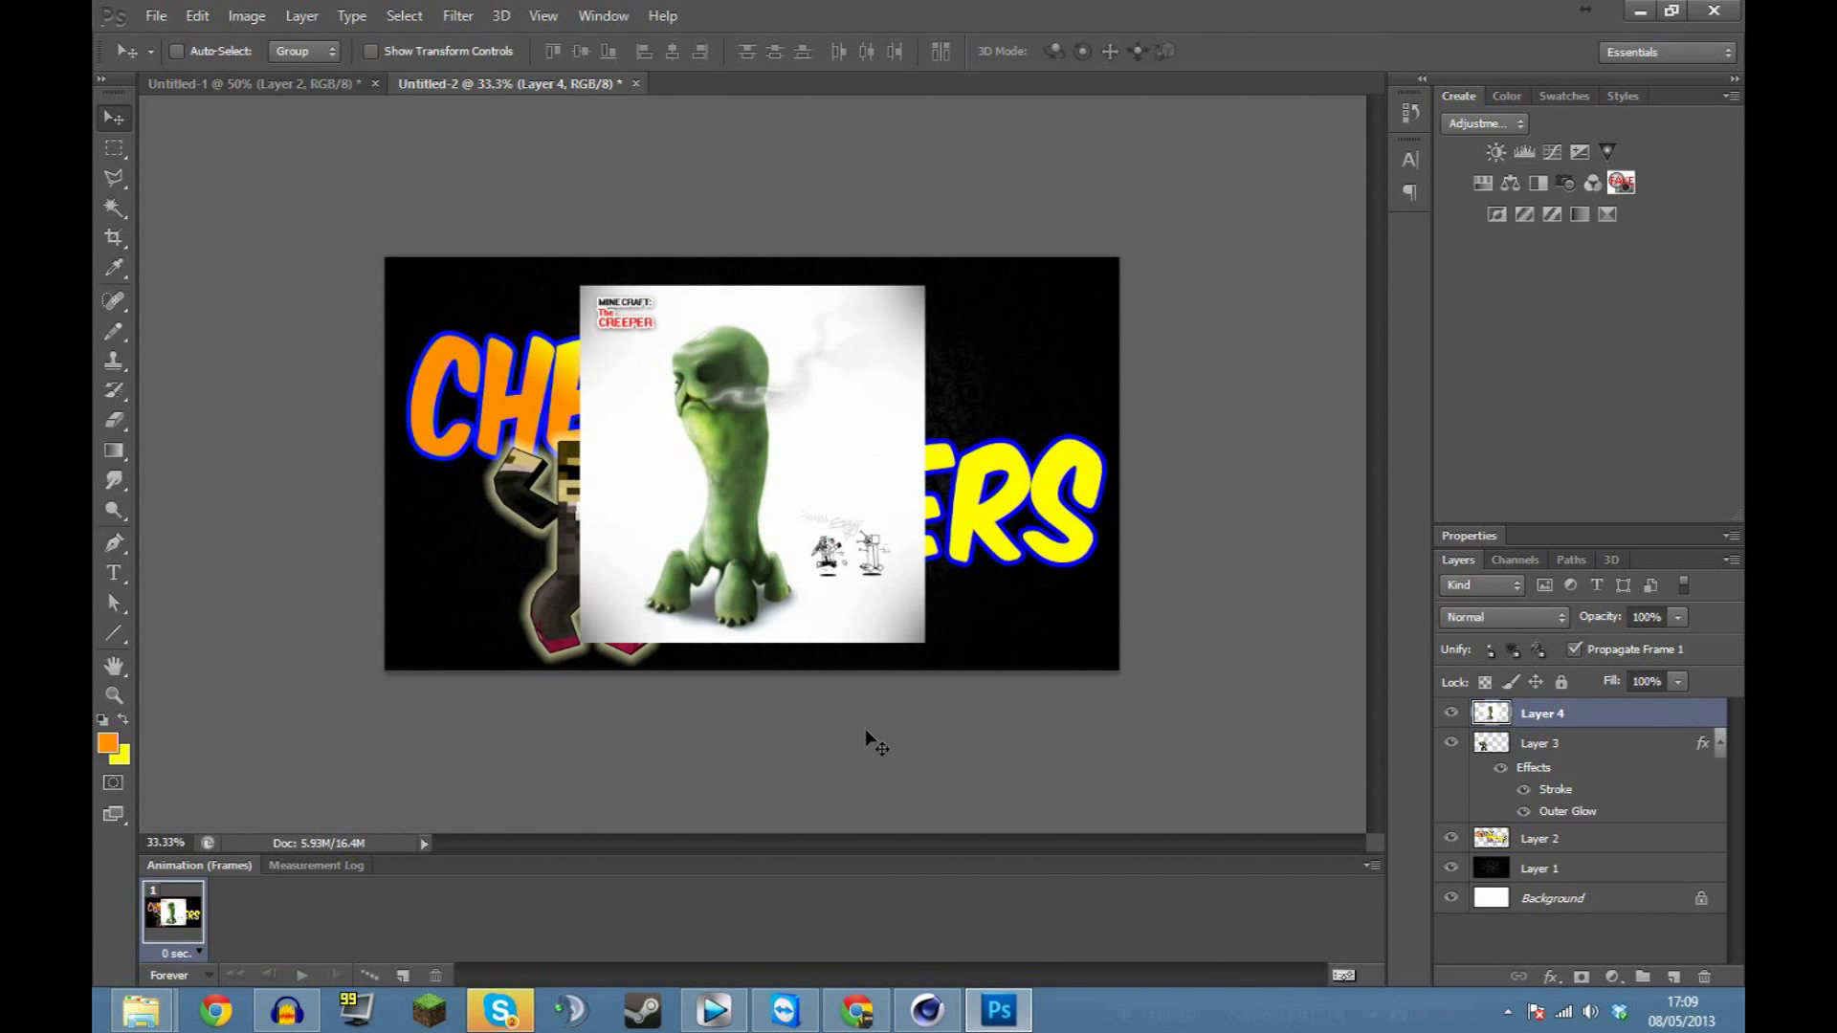
Outline the creeper and its smoke loosely with the Polygonal Lasso and remove the rest of the picture around the outline.
{"action": "key", "text": "ctrl+plus"}
{"action": "key", "text": "ctrl+plus"}
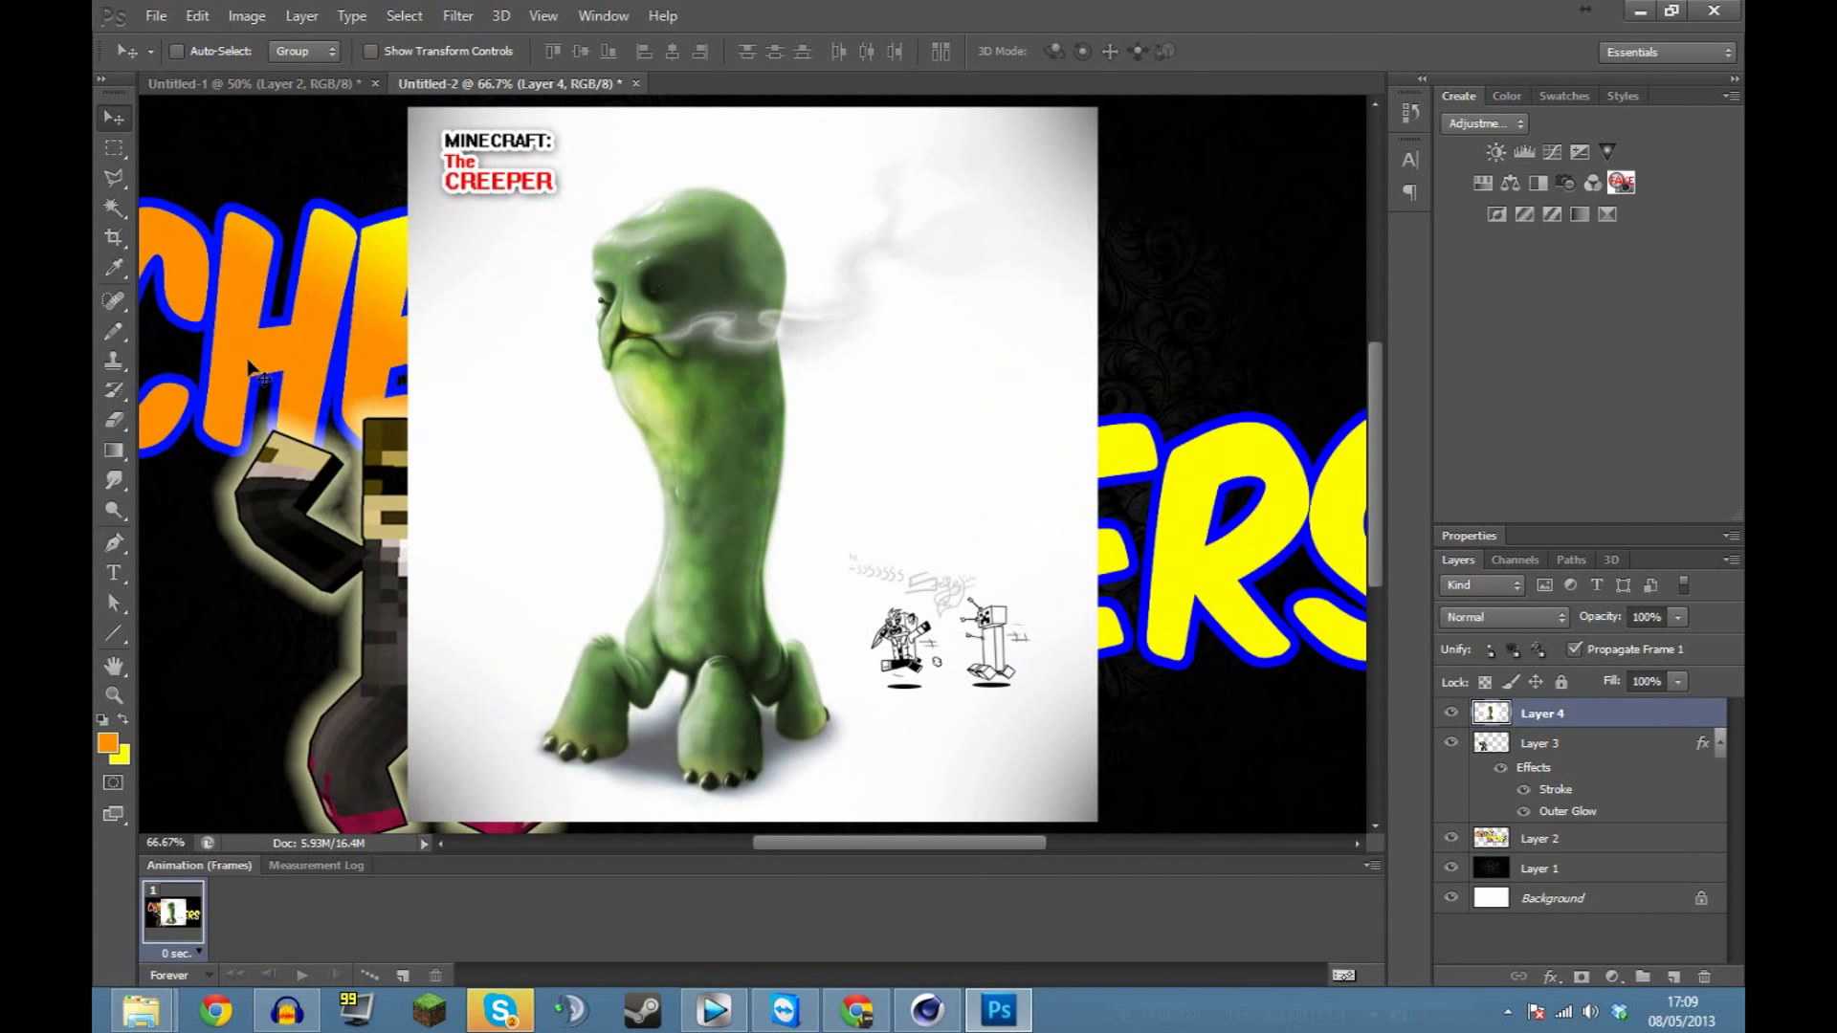
{"action": "left_click", "coordinate": [118, 176]}
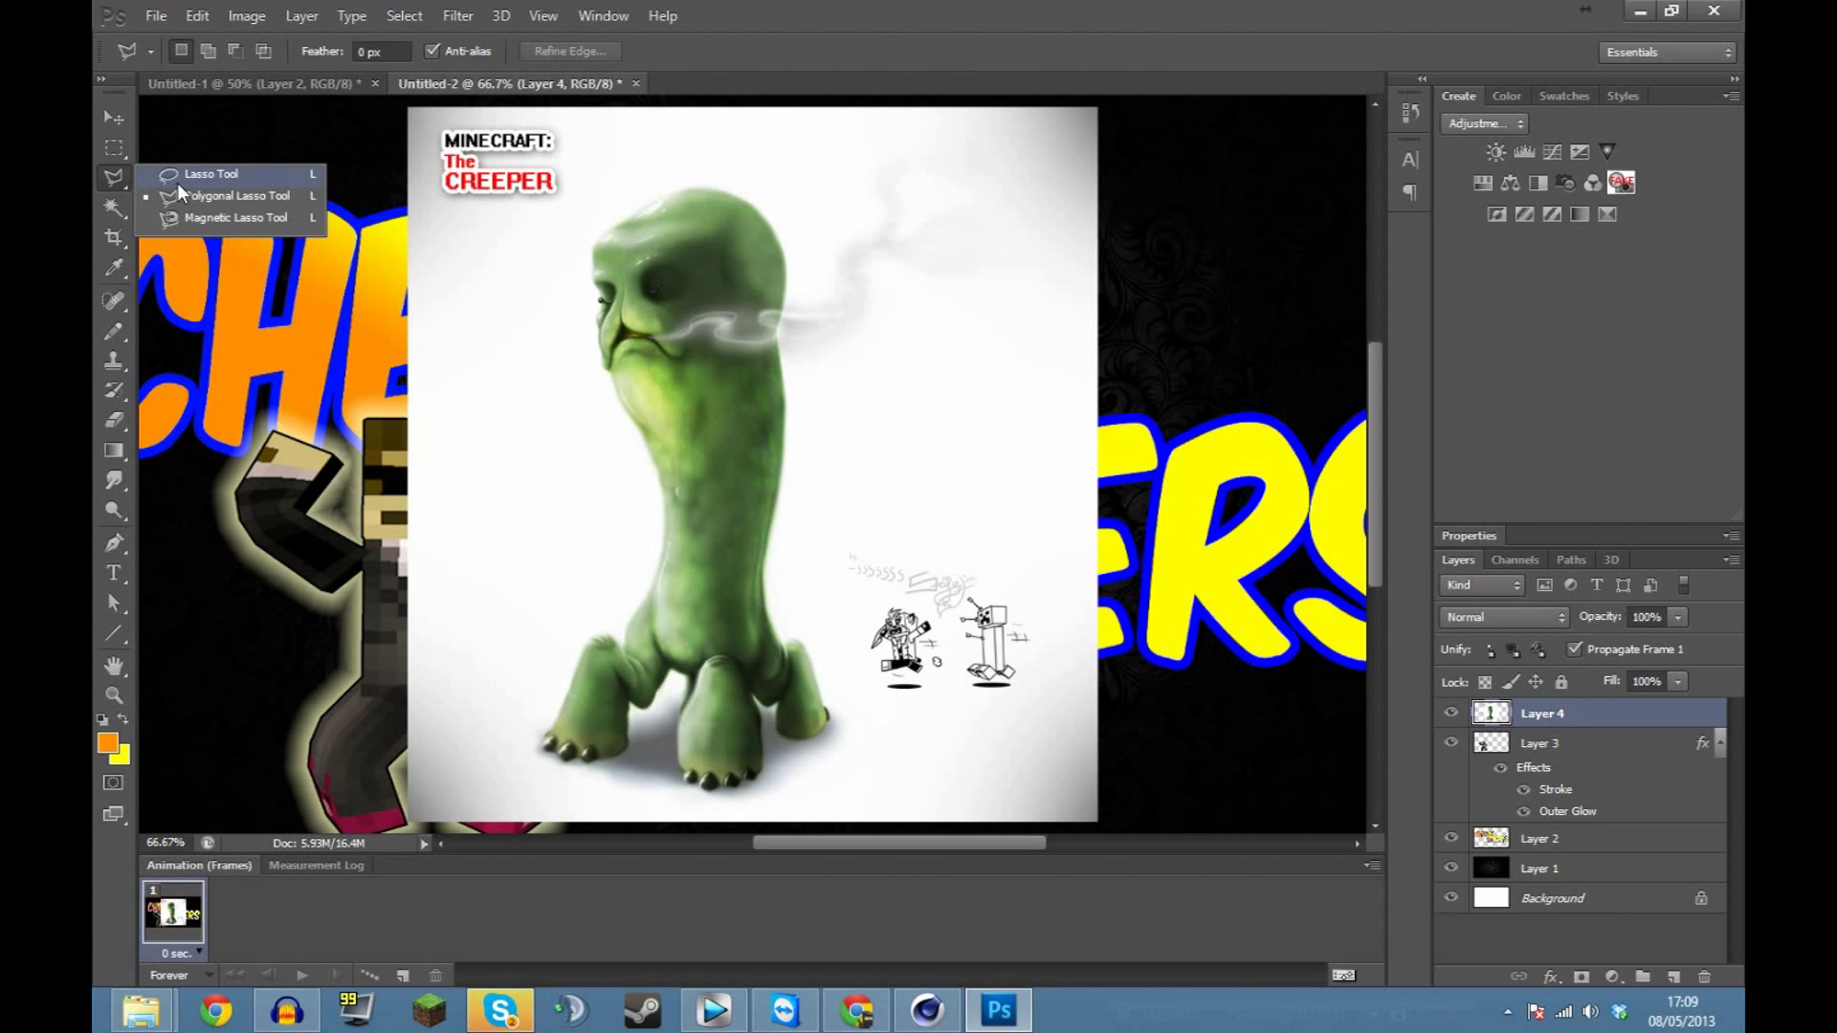
{"action": "left_click", "coordinate": [174, 197]}
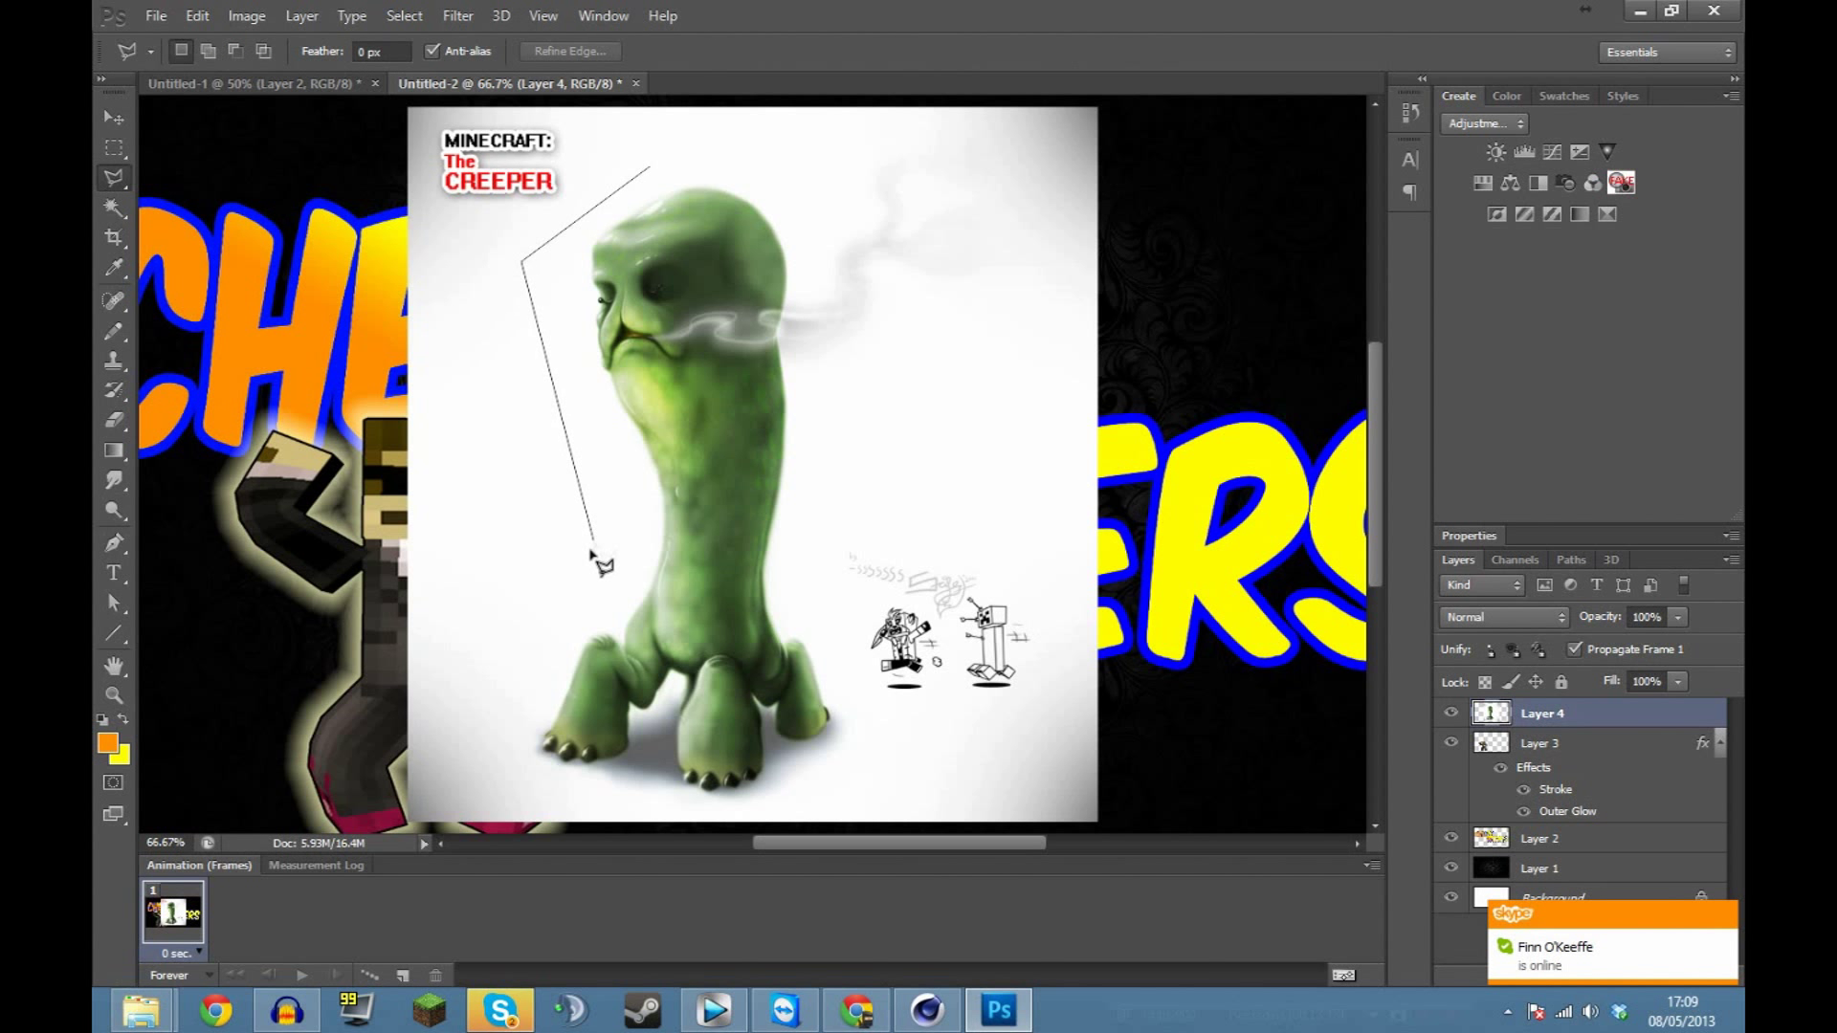
{"action": "left_click", "coordinate": [484, 743]}
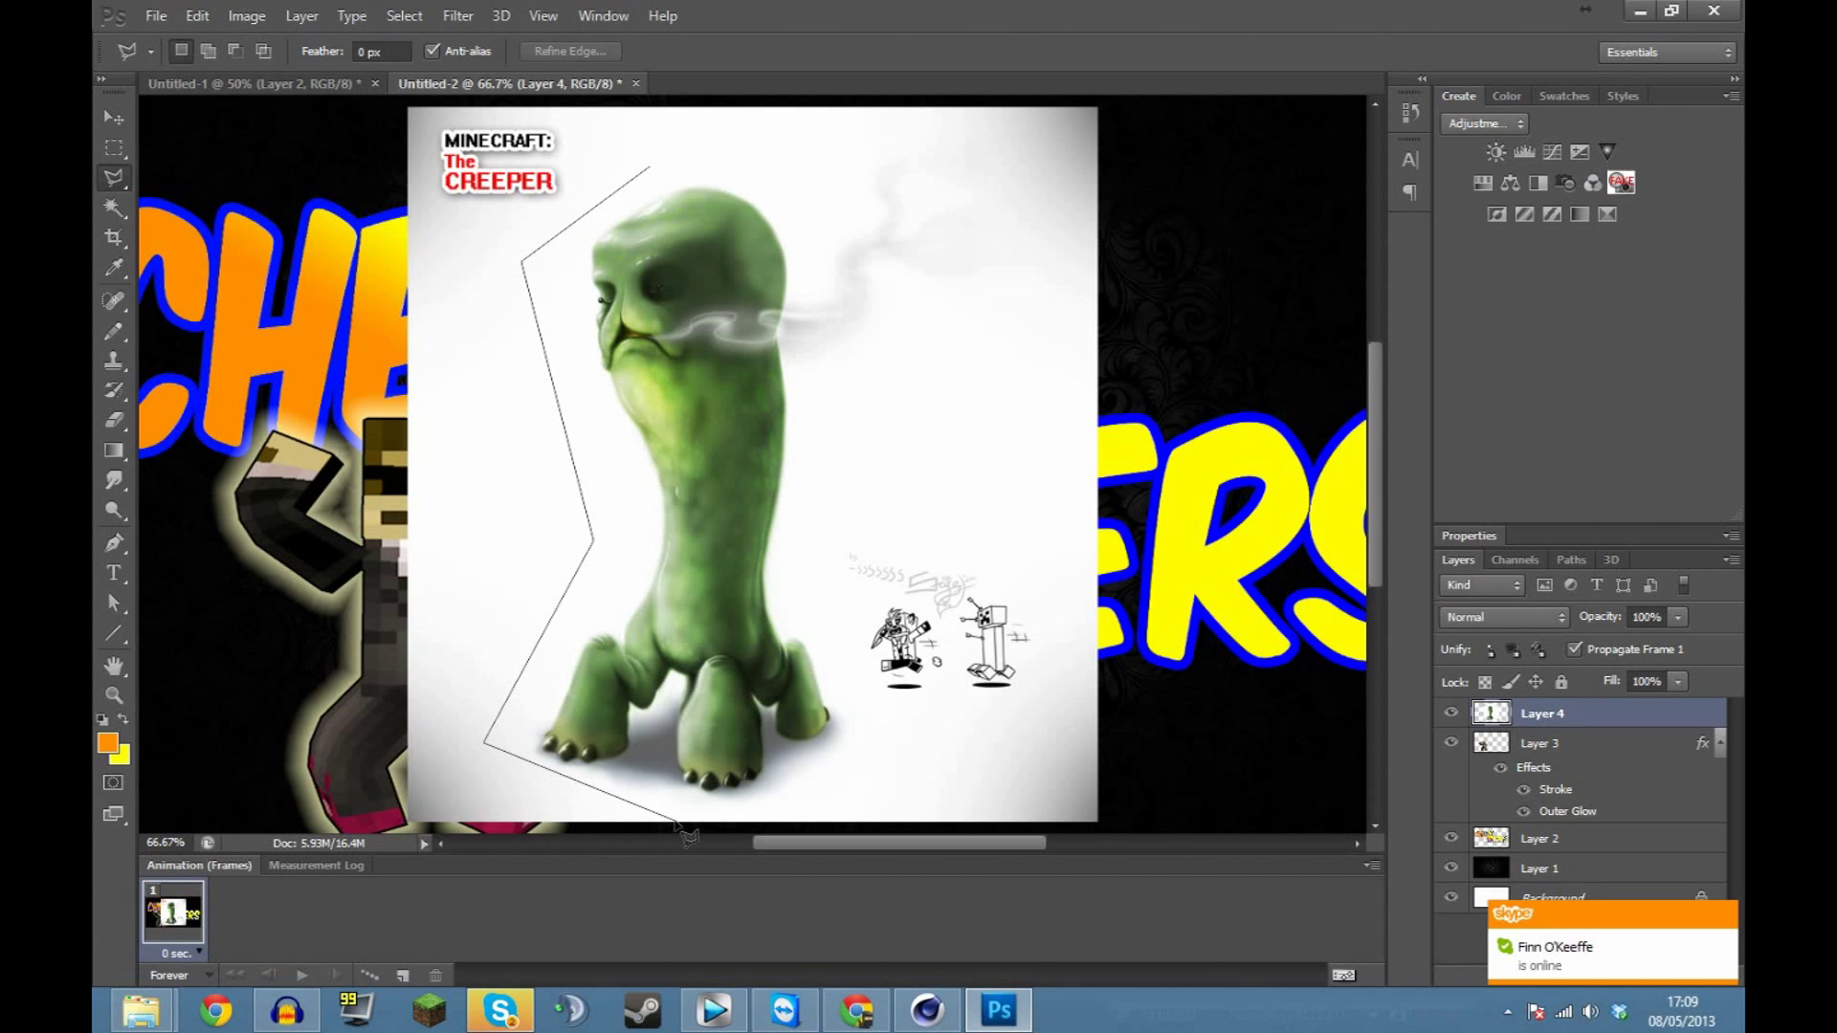
{"action": "left_click", "coordinate": [797, 809]}
{"action": "left_click", "coordinate": [878, 715]}
{"action": "left_click", "coordinate": [792, 612]}
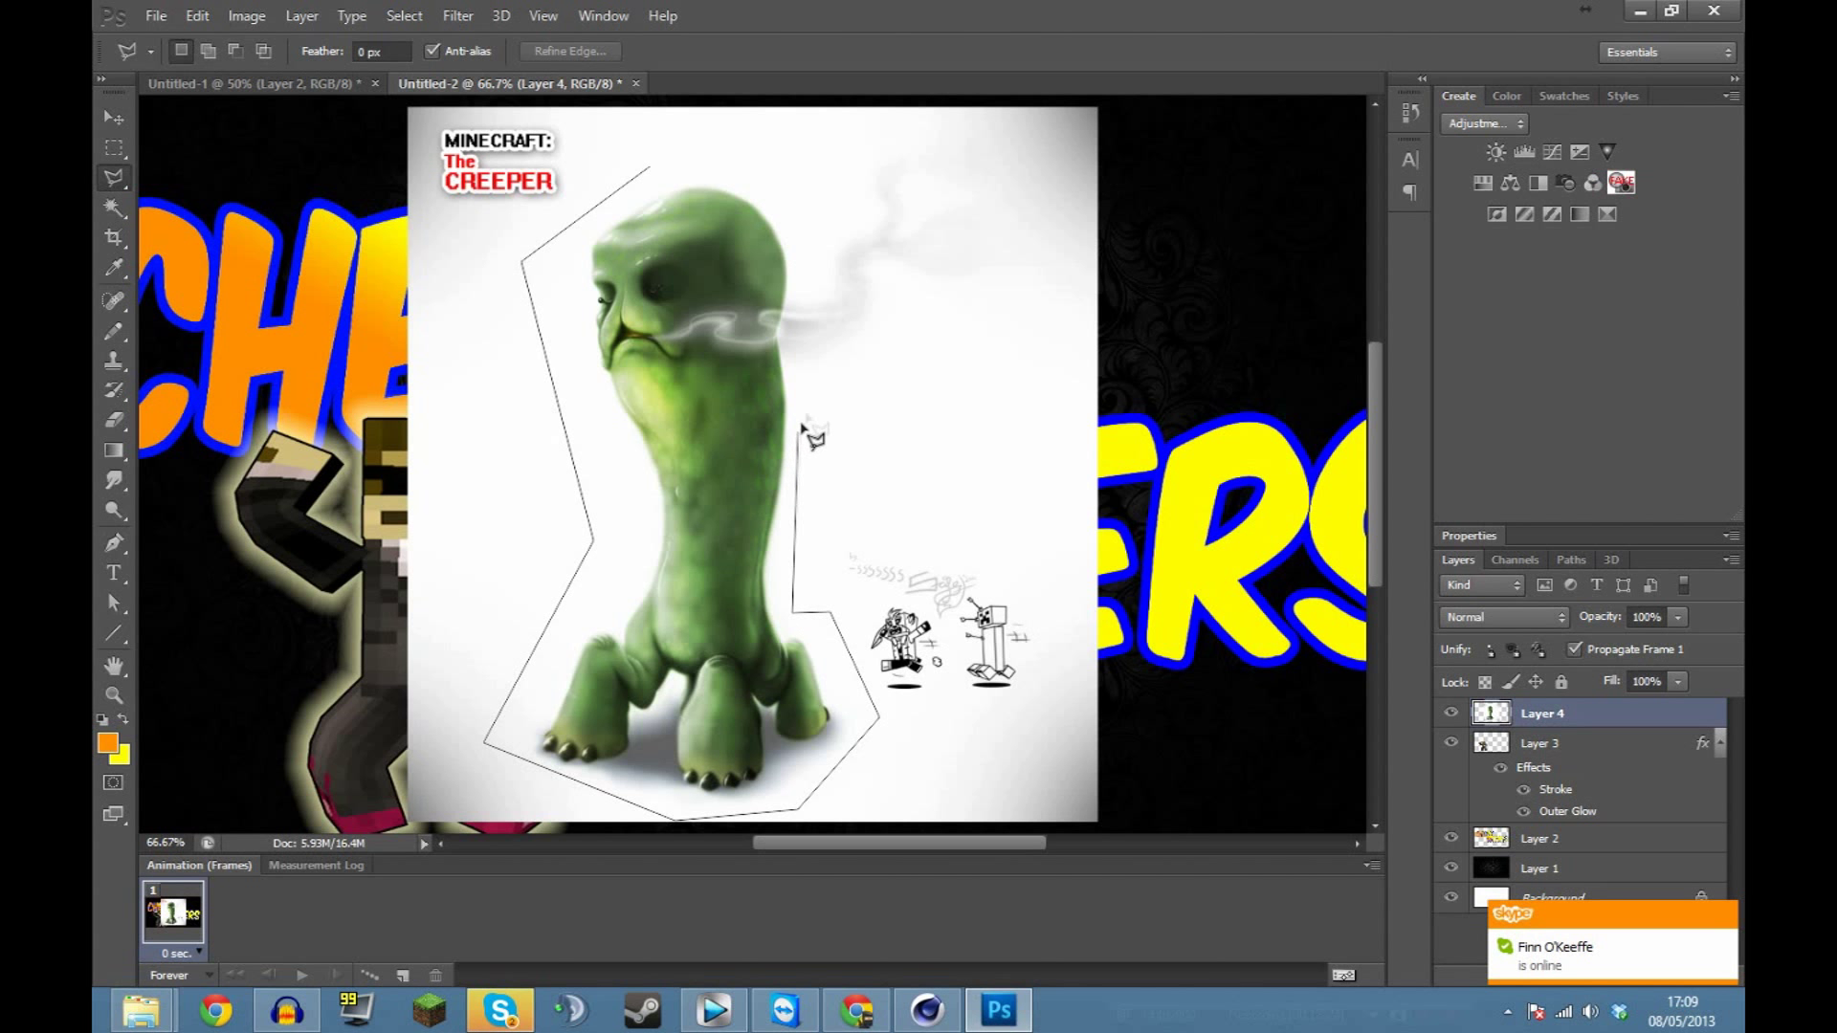
{"action": "left_click", "coordinate": [810, 373]}
{"action": "left_click", "coordinate": [1028, 271]}
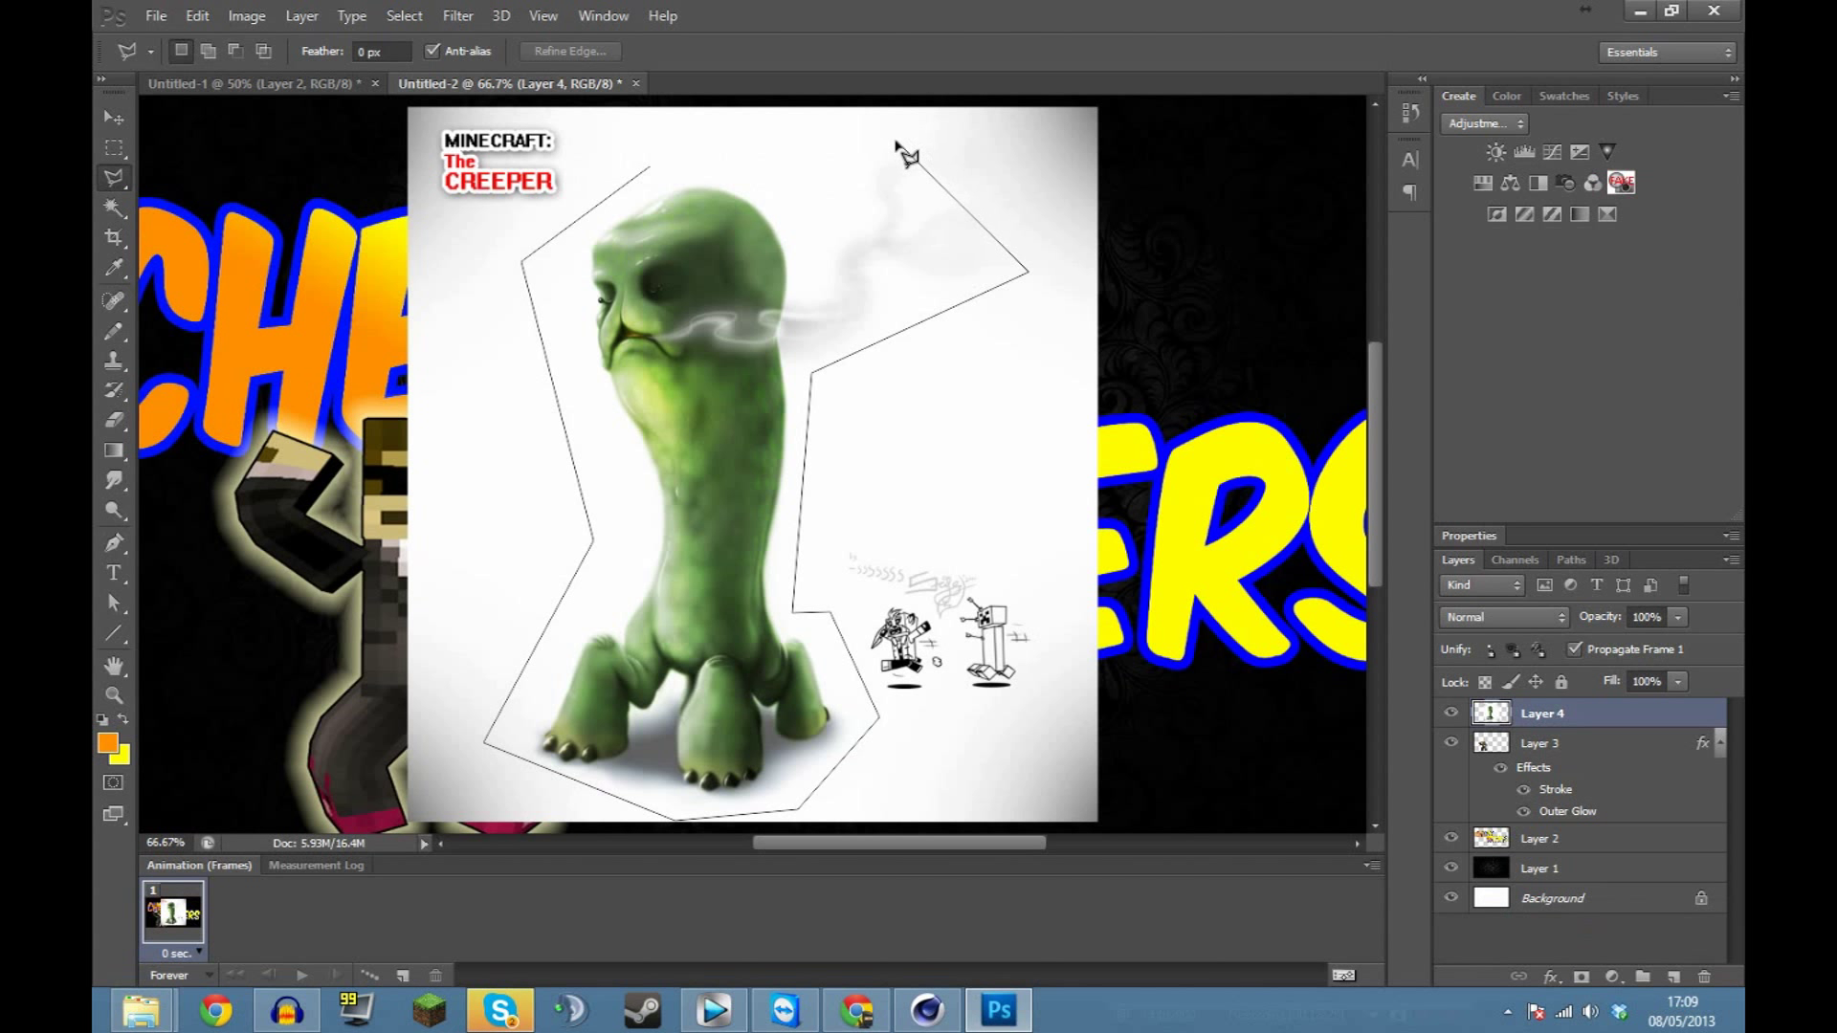
{"action": "left_click", "coordinate": [897, 141]}
{"action": "left_click", "coordinate": [670, 164]}
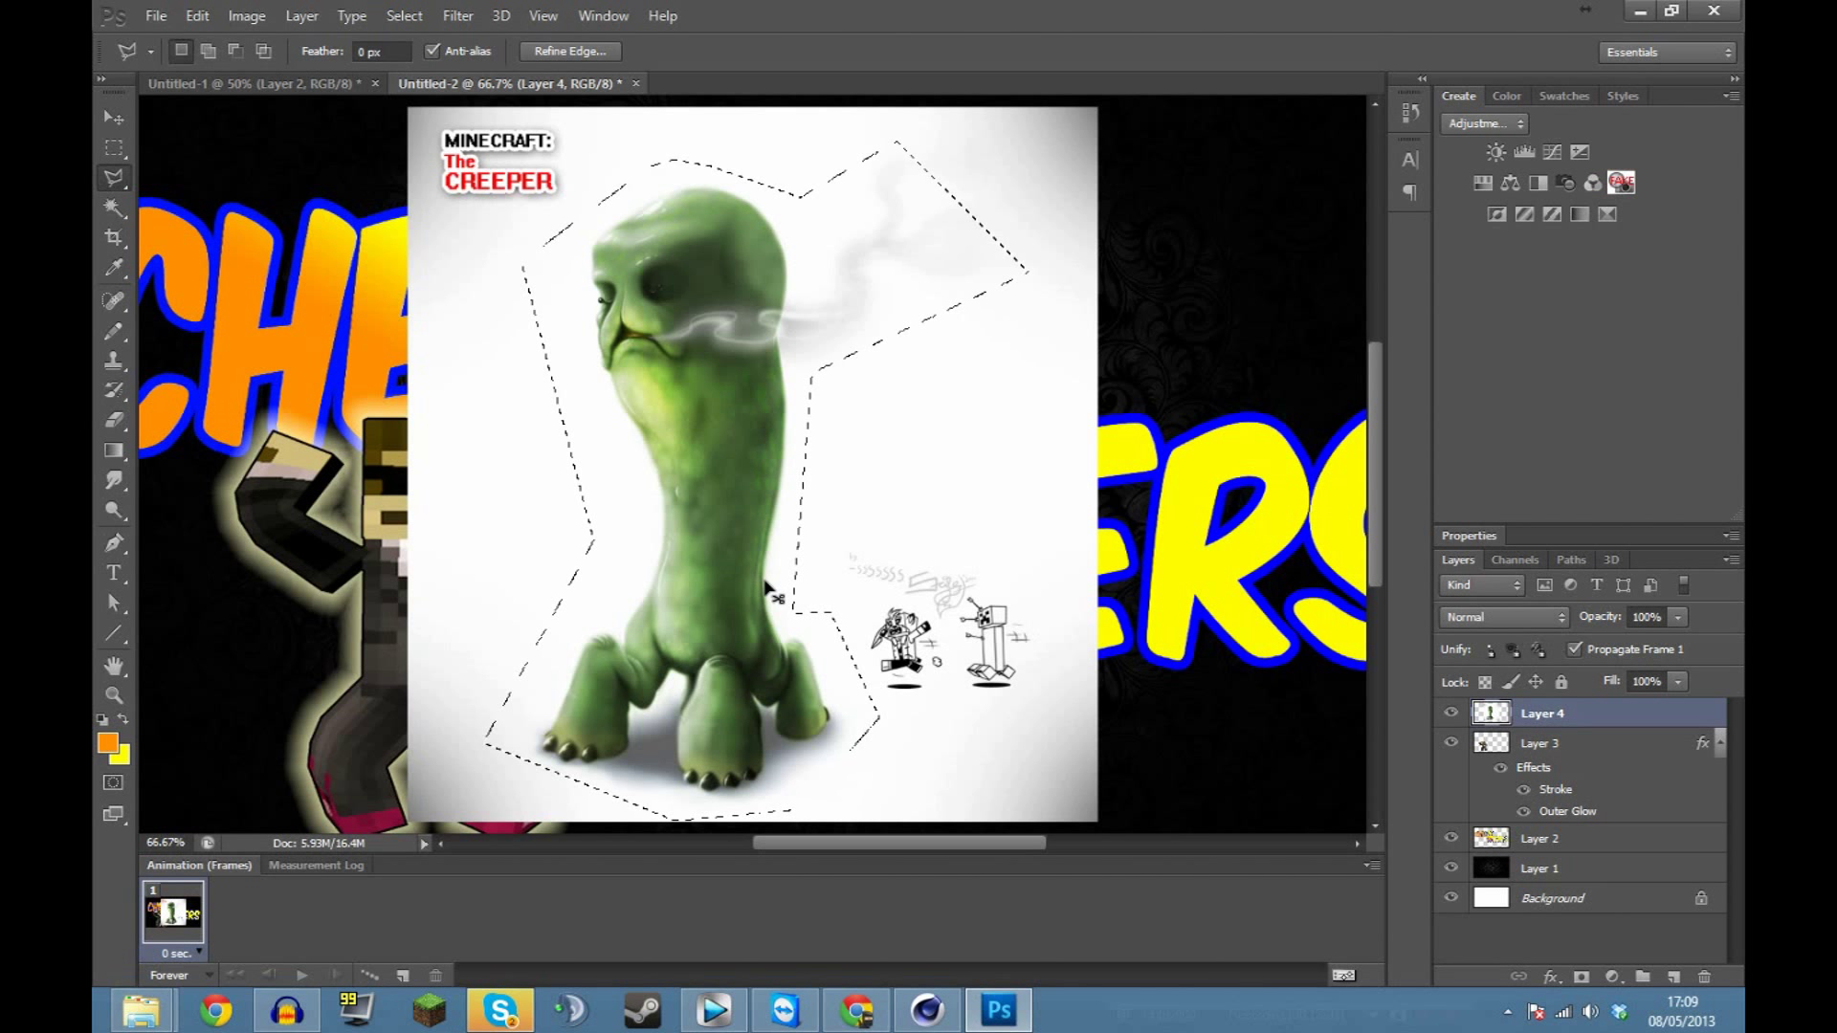
{"action": "key", "text": "Delete"}
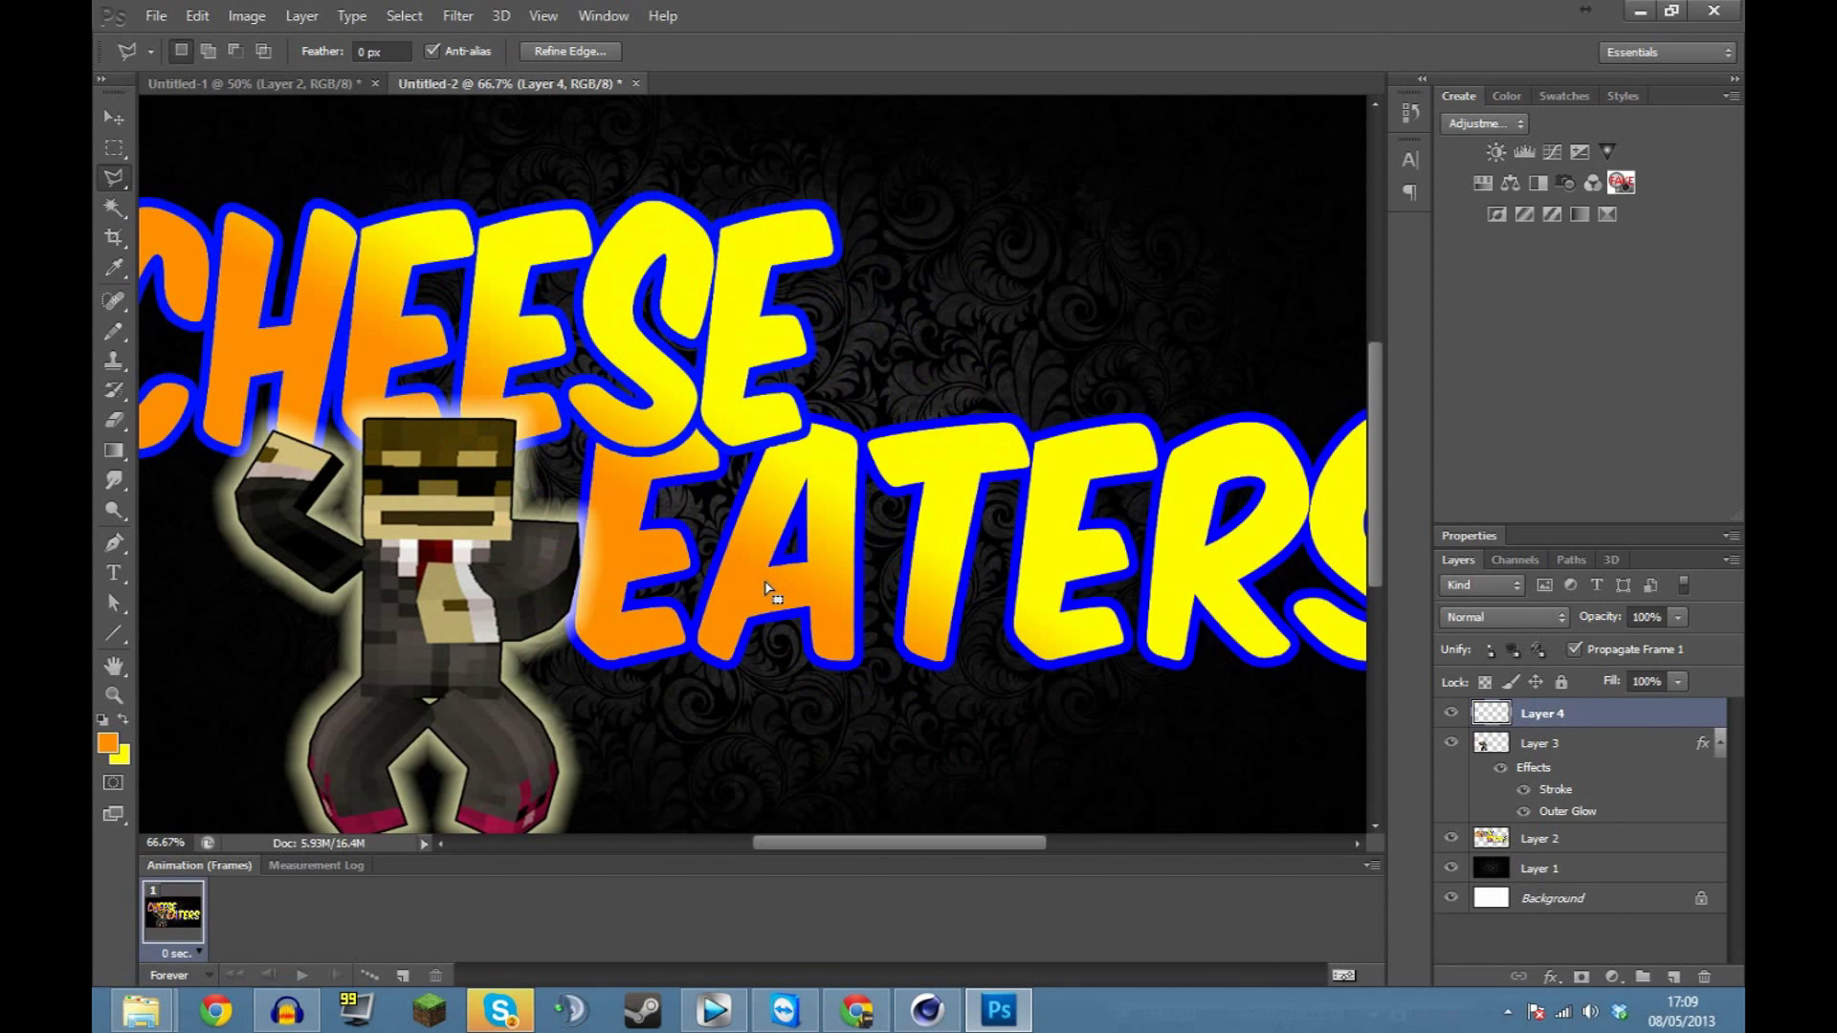
{"action": "key", "text": "ctrl+z"}
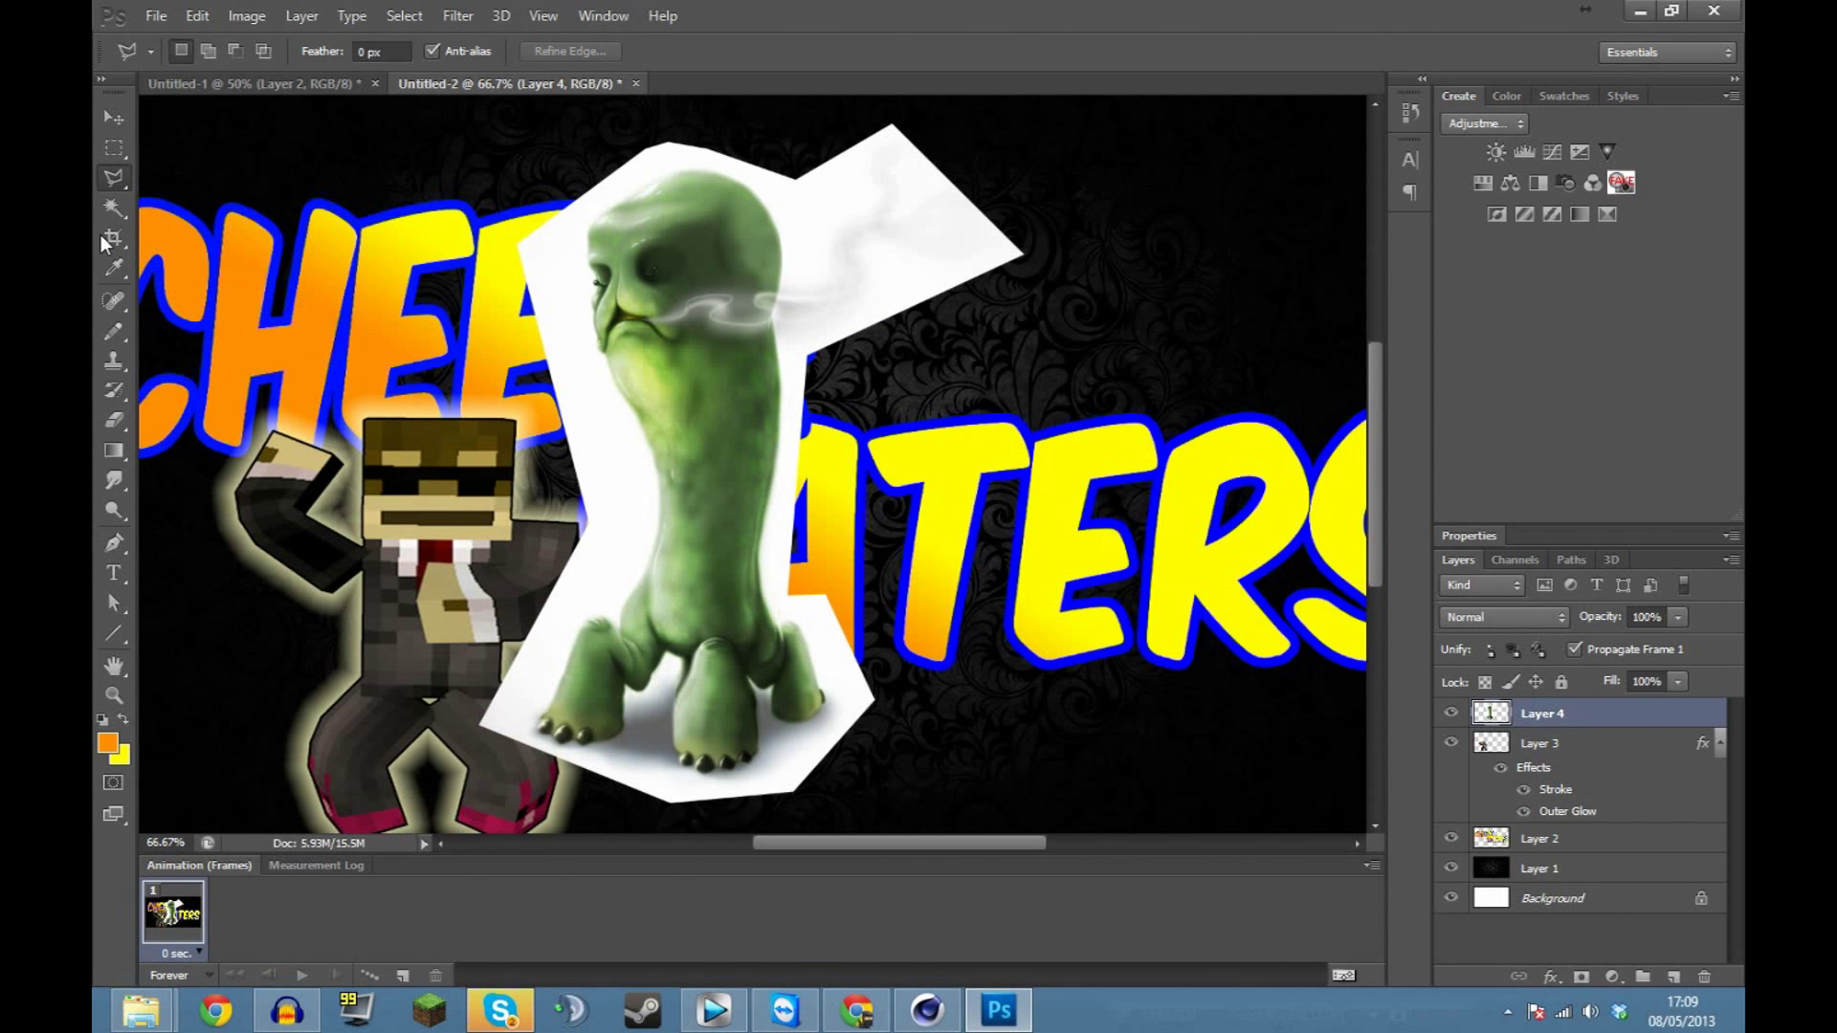
Remove the grey shadow and white backdrop between and below the creeper's feet using the Quick Selection tool.
{"action": "left_click_drag", "start_coordinate": [114, 206], "coordinate": [194, 226]}
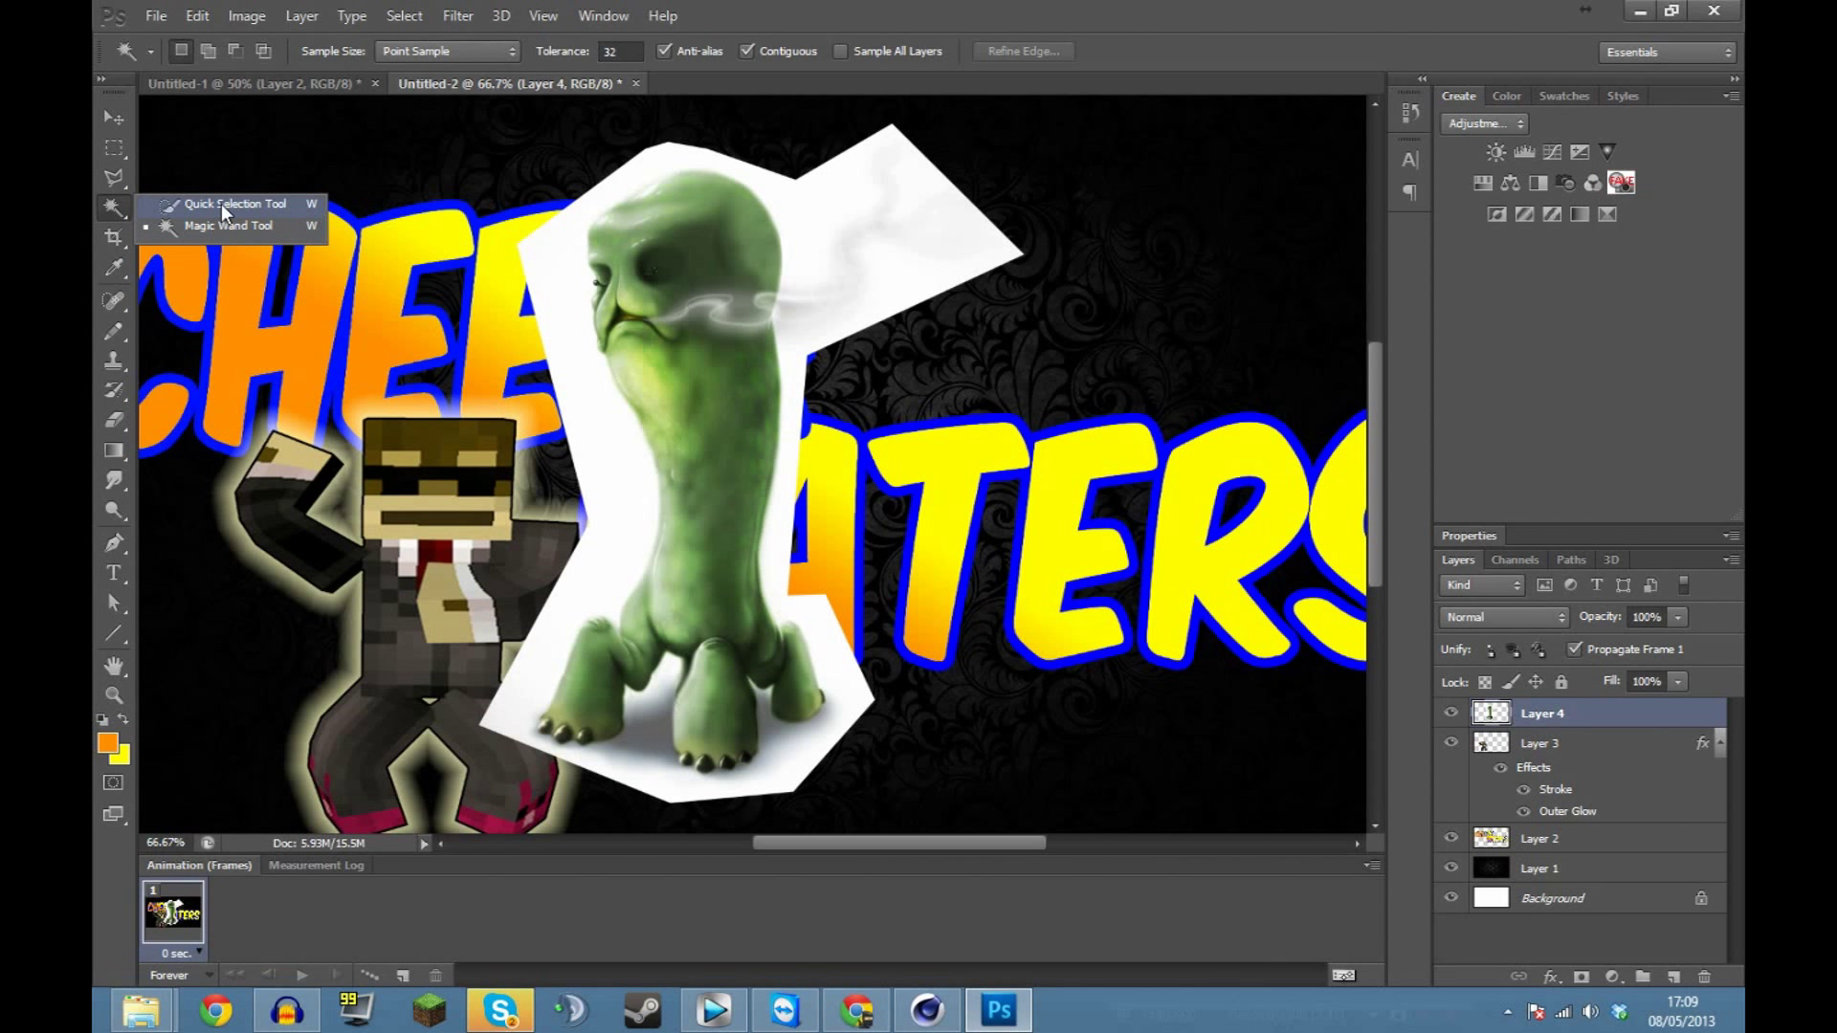
{"action": "left_click", "coordinate": [221, 204]}
{"action": "left_click", "coordinate": [665, 758]}
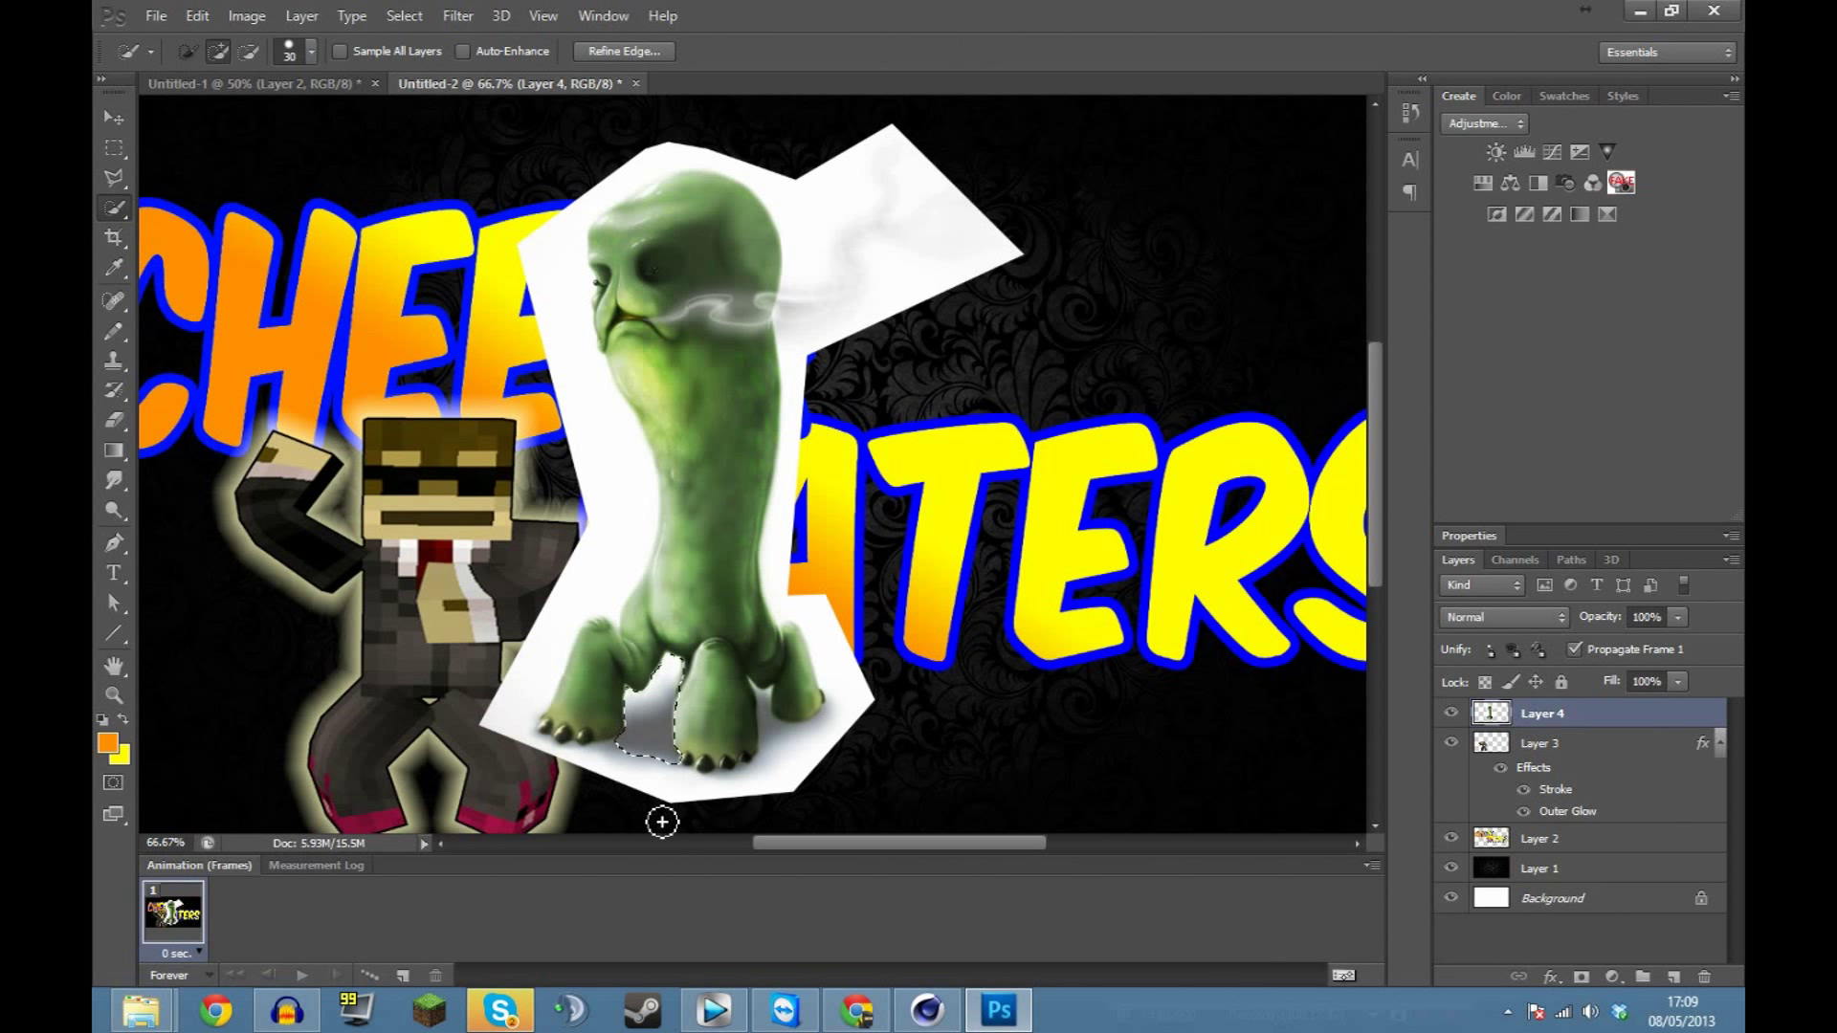
{"action": "key", "text": "Delete"}
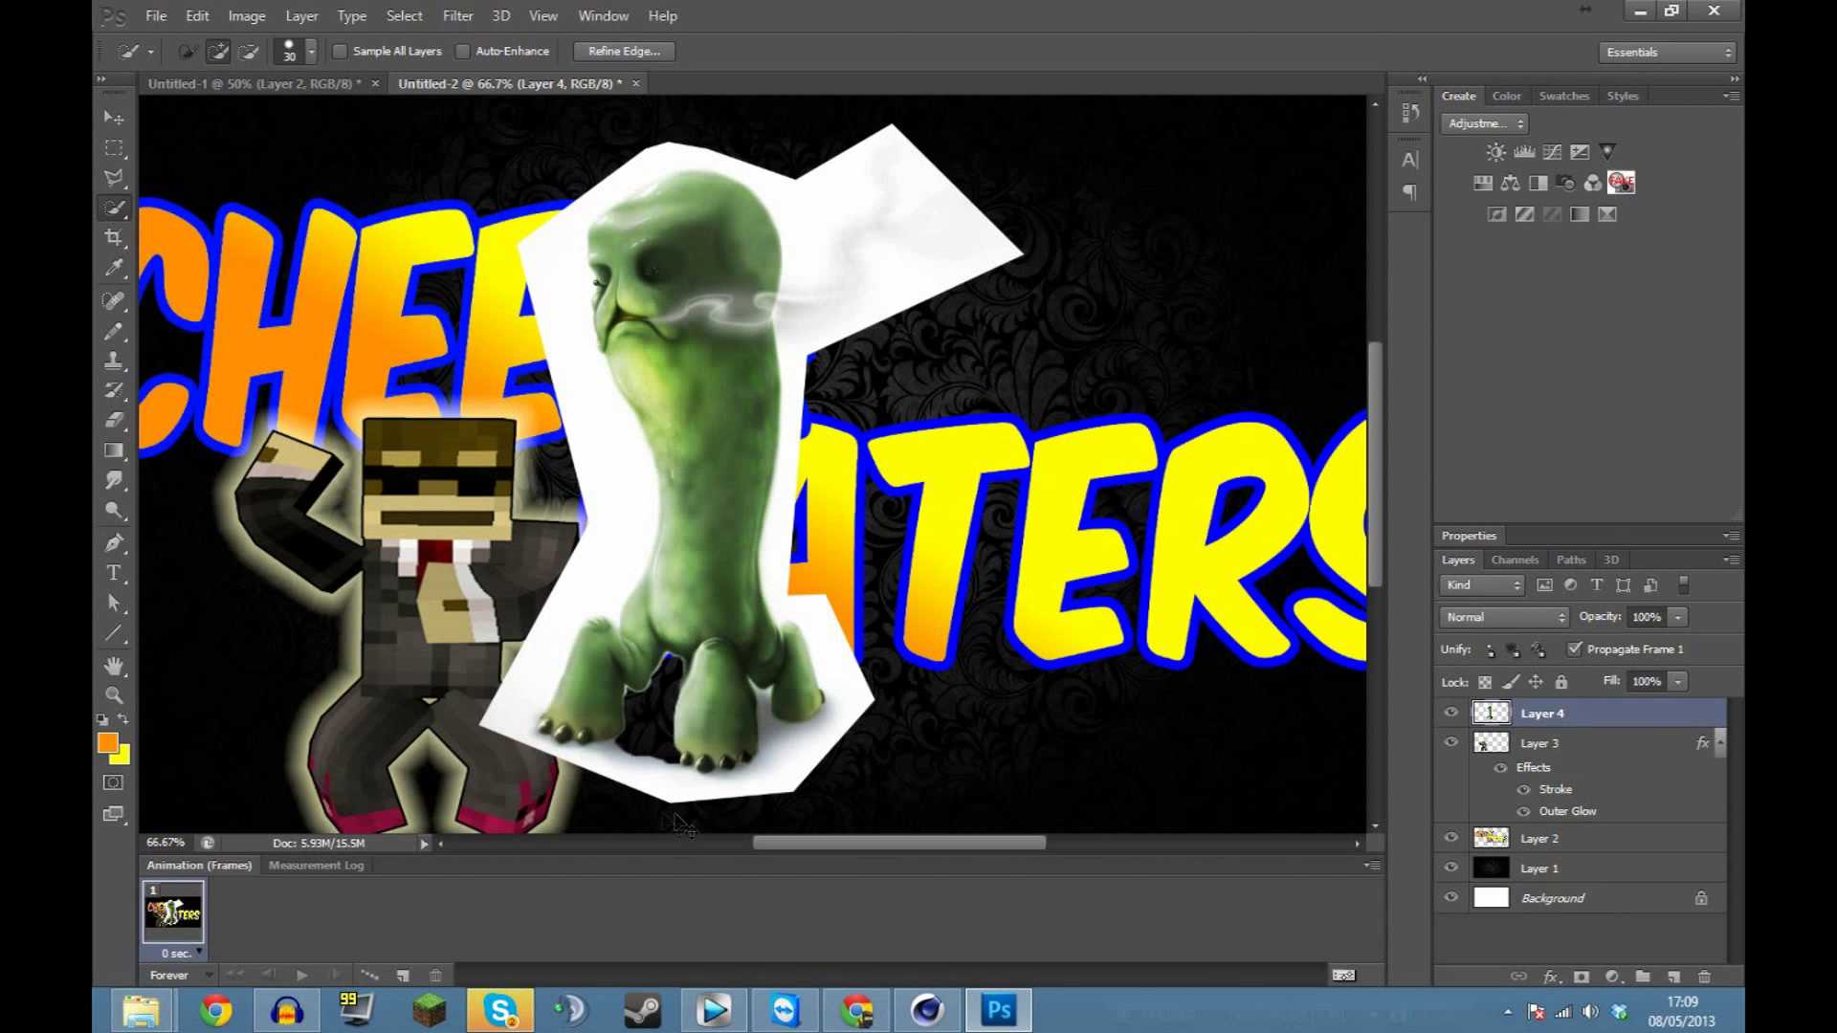
{"action": "key", "text": "ctrl+d"}
{"action": "mouse_move", "coordinate": [778, 759]}
{"action": "left_mouse_down"}
{"action": "mouse_move", "coordinate": [770, 708]}
{"action": "mouse_move", "coordinate": [810, 754]}
{"action": "left_mouse_up"}
{"action": "key", "text": "Delete"}
{"action": "key", "text": "ctrl+d"}
{"action": "left_click_drag", "start_coordinate": [706, 796], "coordinate": [715, 792]}
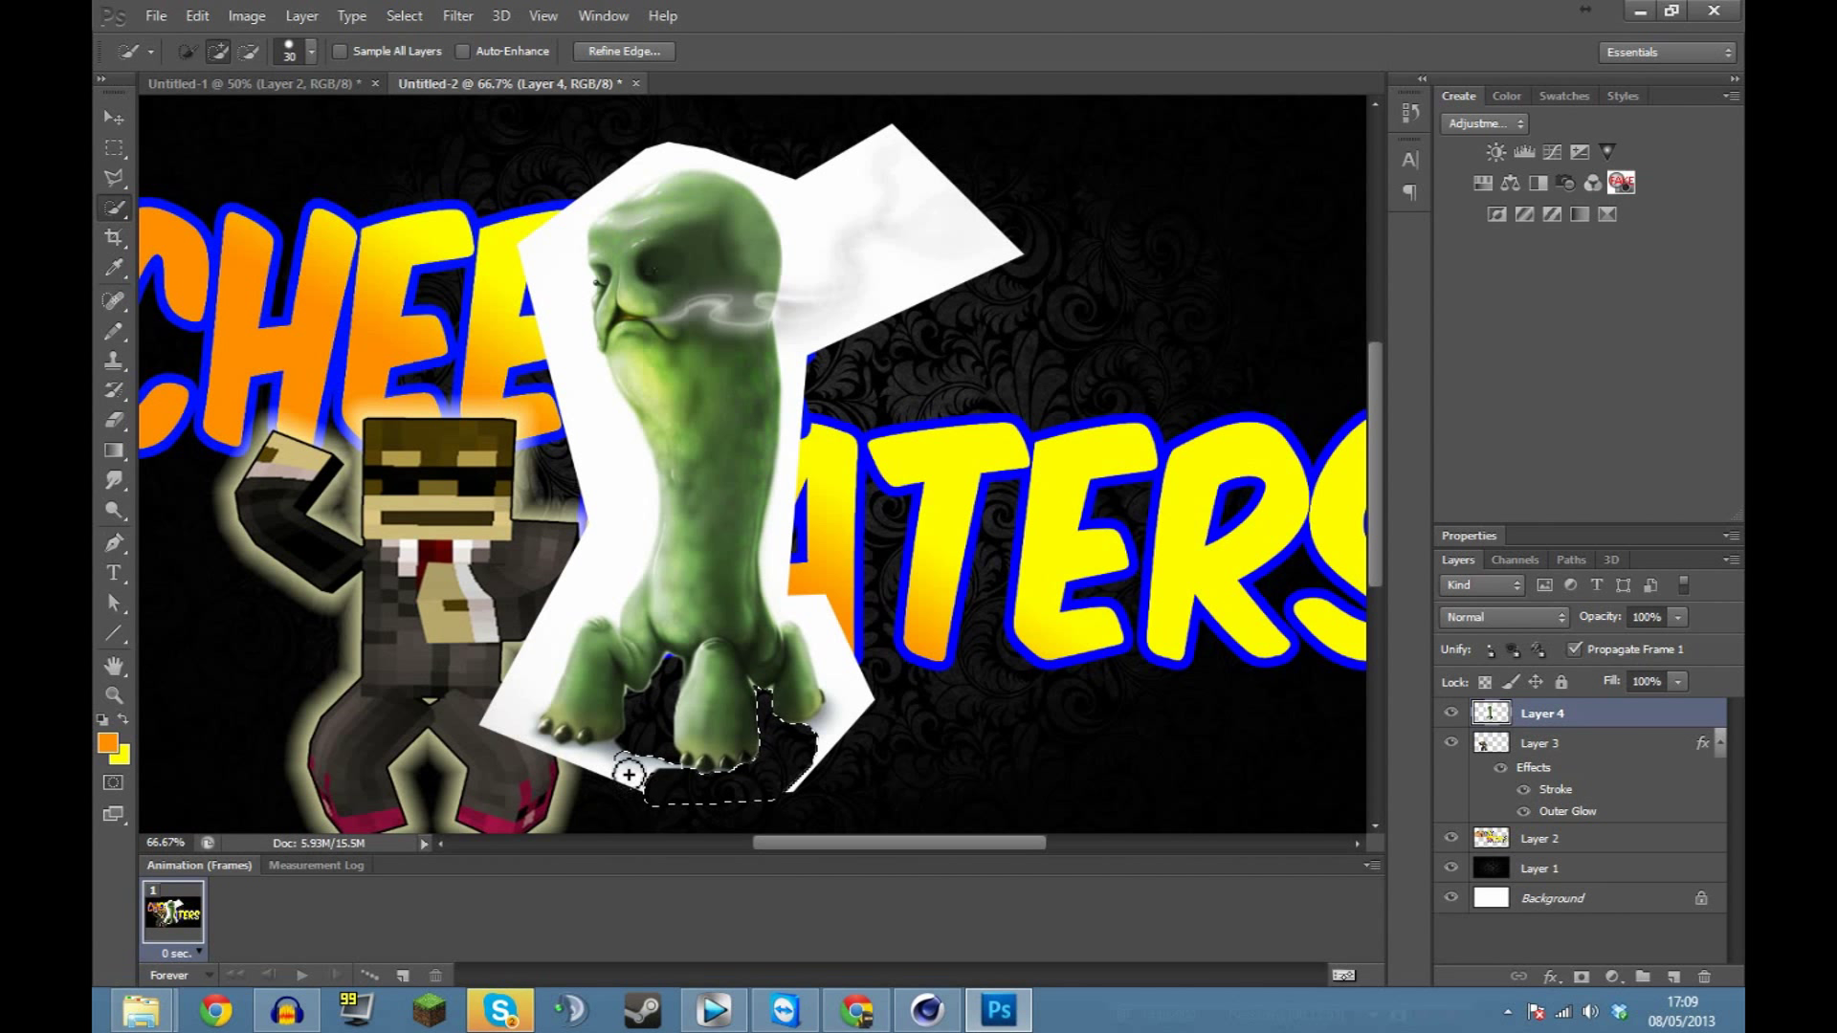
Quick-select the white patch beside the creeper's neck, just below the smoke, and delete it.
{"action": "left_click", "coordinate": [818, 342]}
{"action": "left_click", "coordinate": [800, 350], "text": "alt"}
{"action": "left_click", "coordinate": [792, 346]}
{"action": "left_click_drag", "start_coordinate": [816, 345], "coordinate": [800, 309]}
{"action": "key", "text": "Delete"}
{"action": "key", "text": "ctrl+d"}
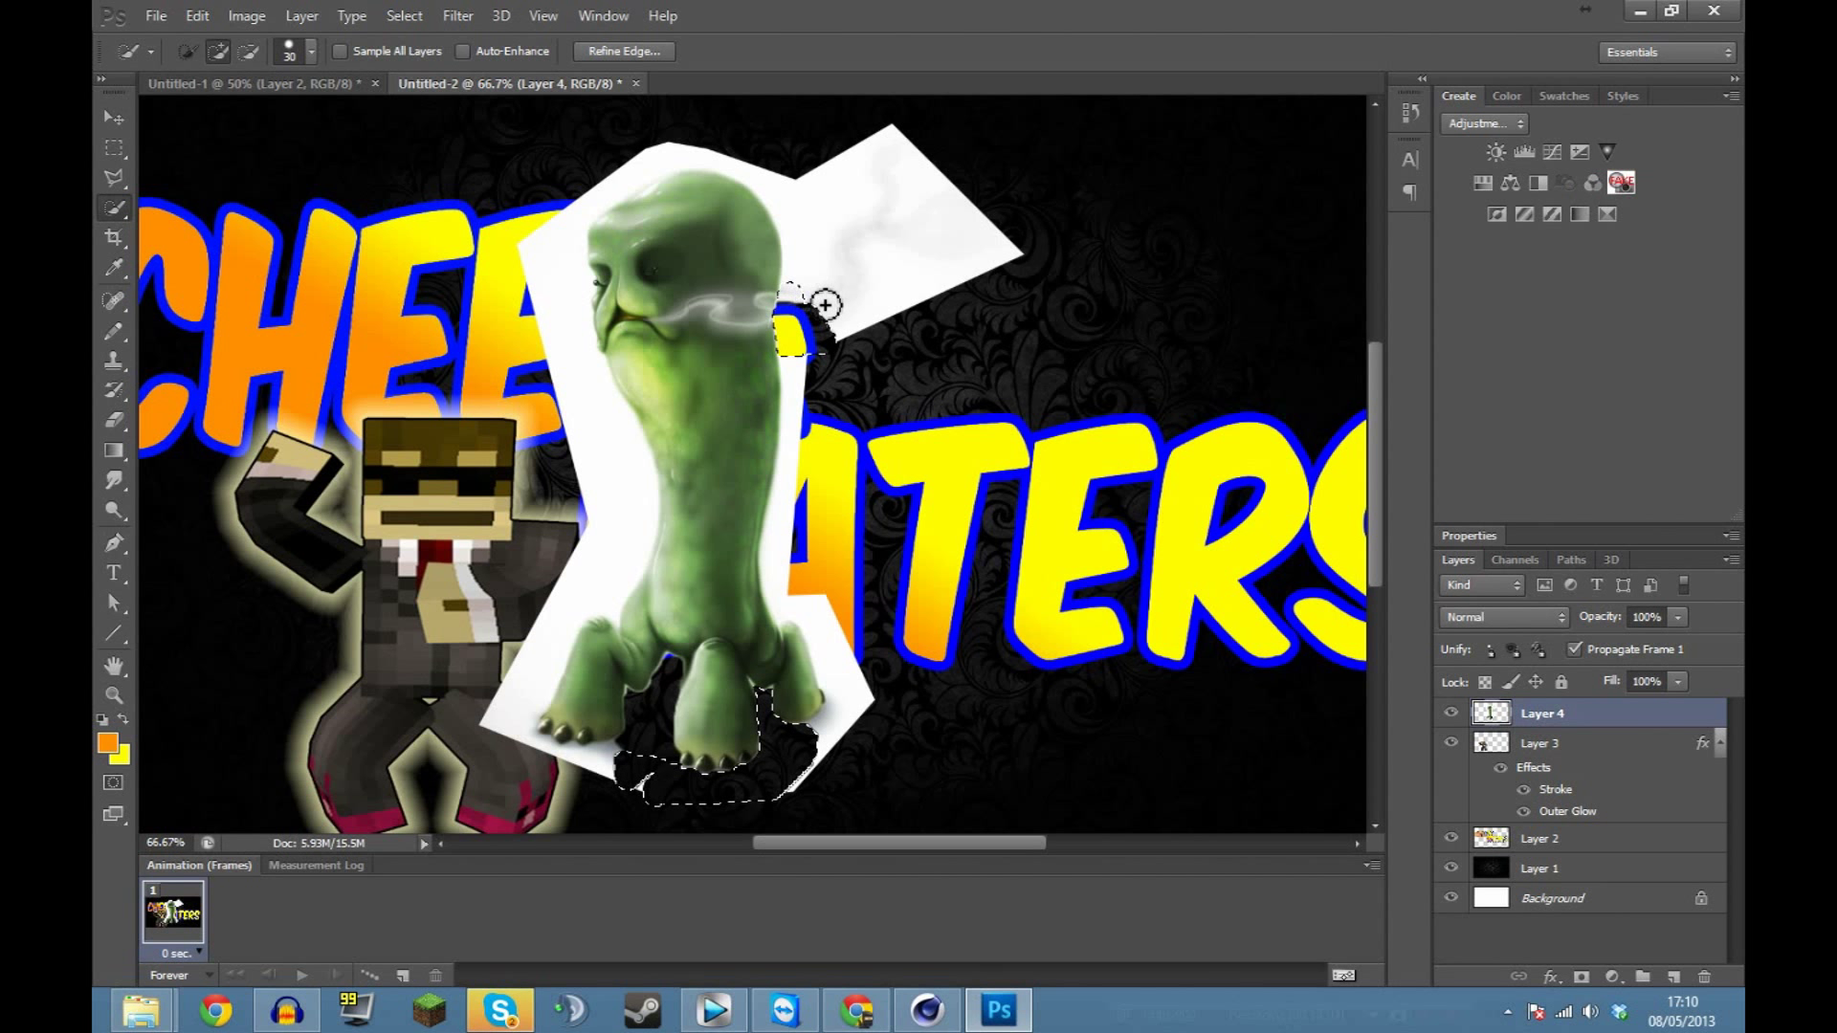
Try to delete the white backdrop around the creeper's head and smoke with the Magic Wand at tolerance 32.
{"action": "right_click", "coordinate": [117, 214]}
{"action": "left_click", "coordinate": [187, 227]}
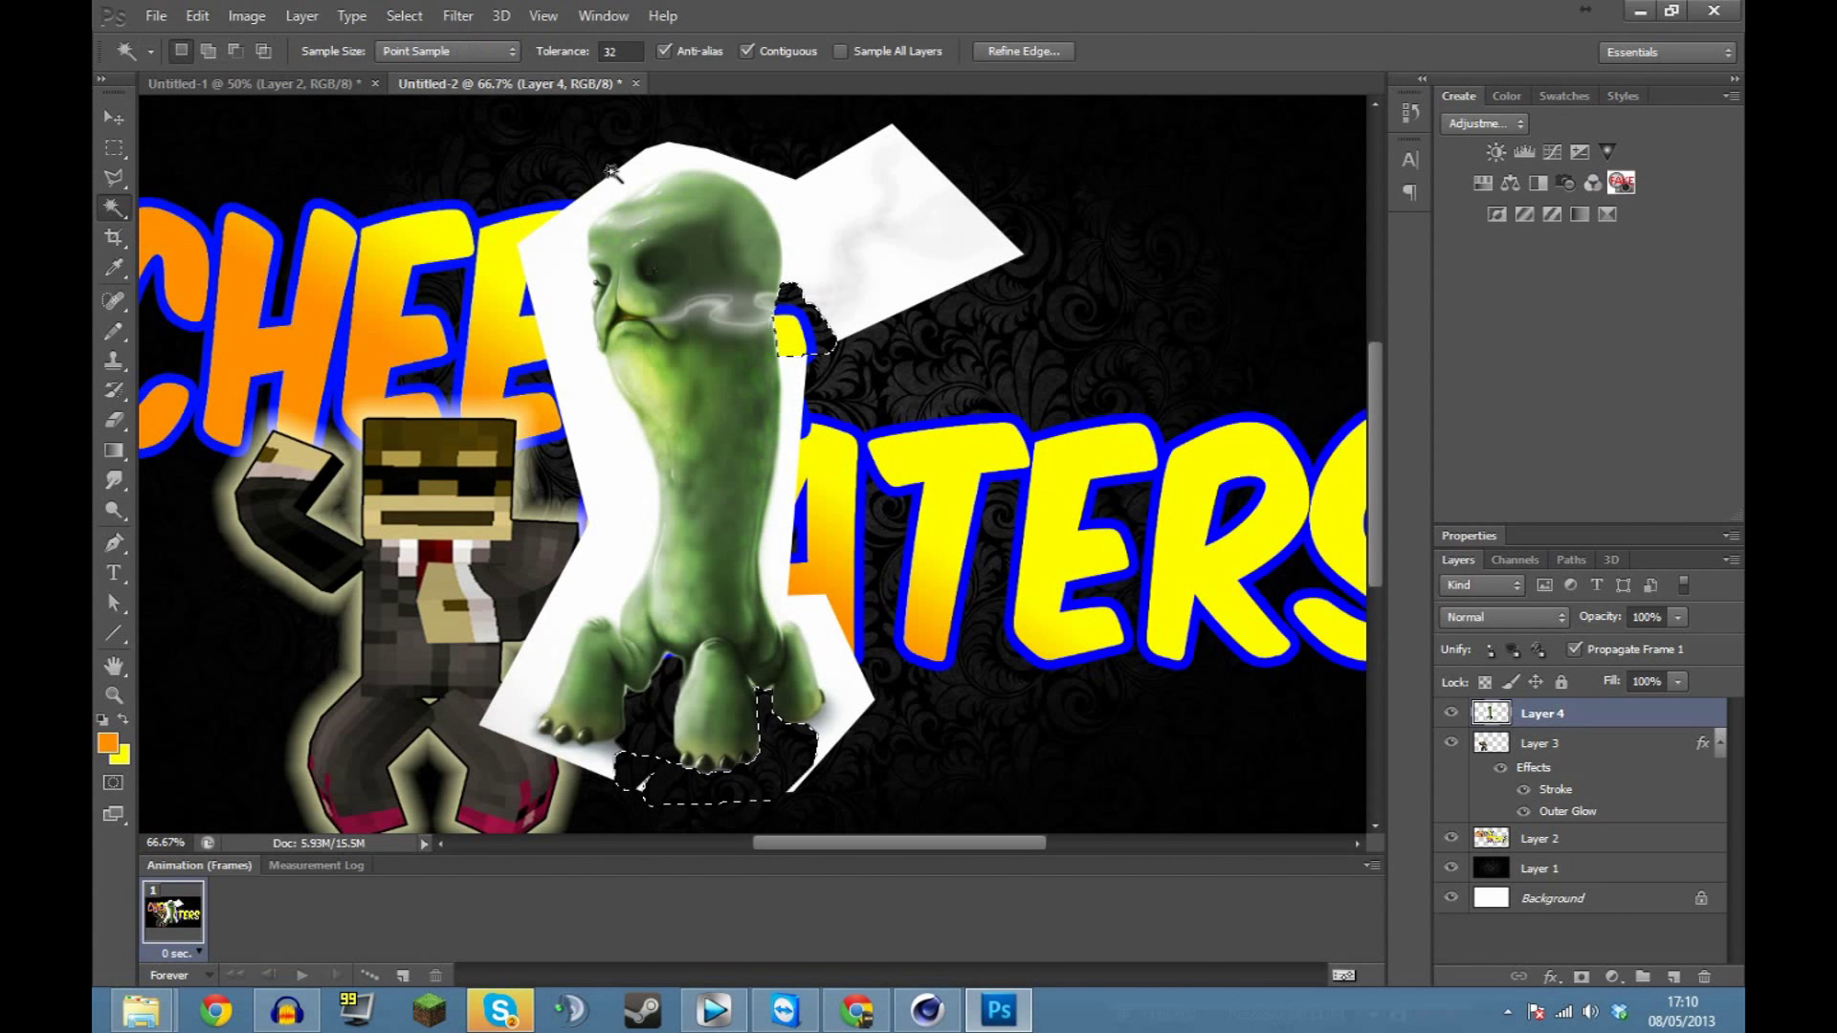
{"action": "left_click", "coordinate": [782, 419]}
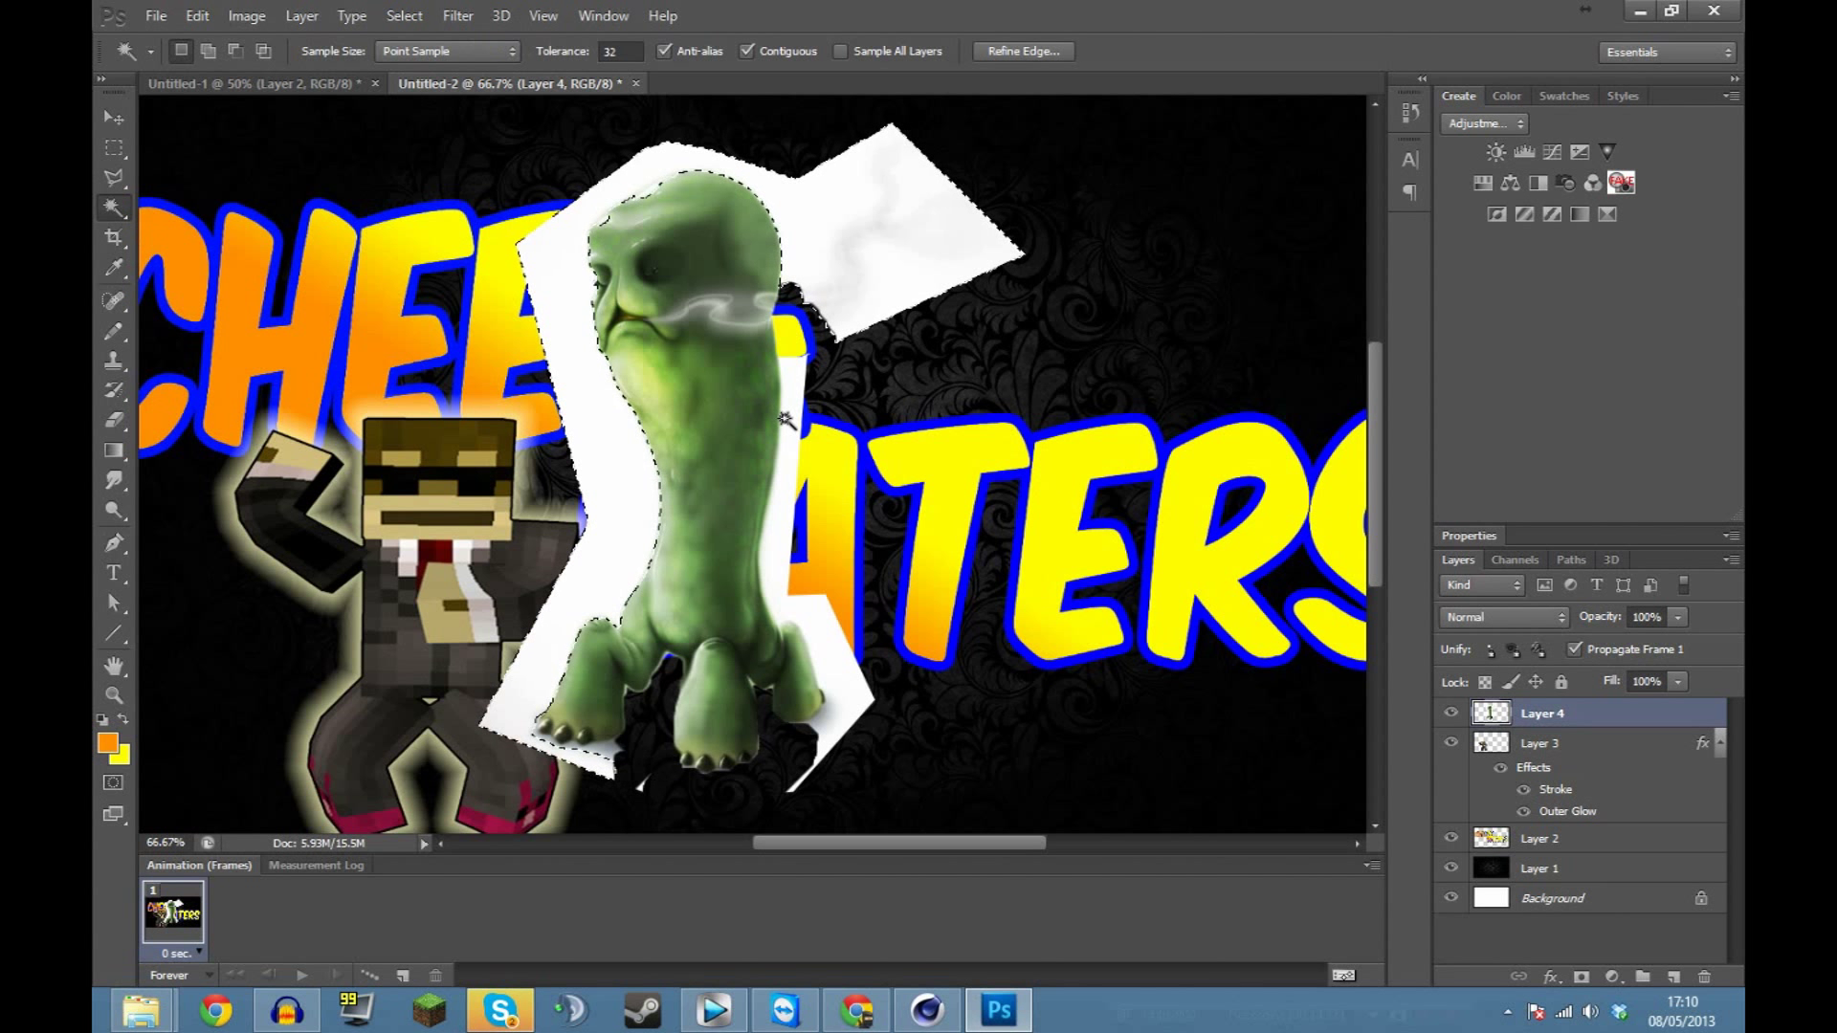
{"action": "key", "text": "Delete"}
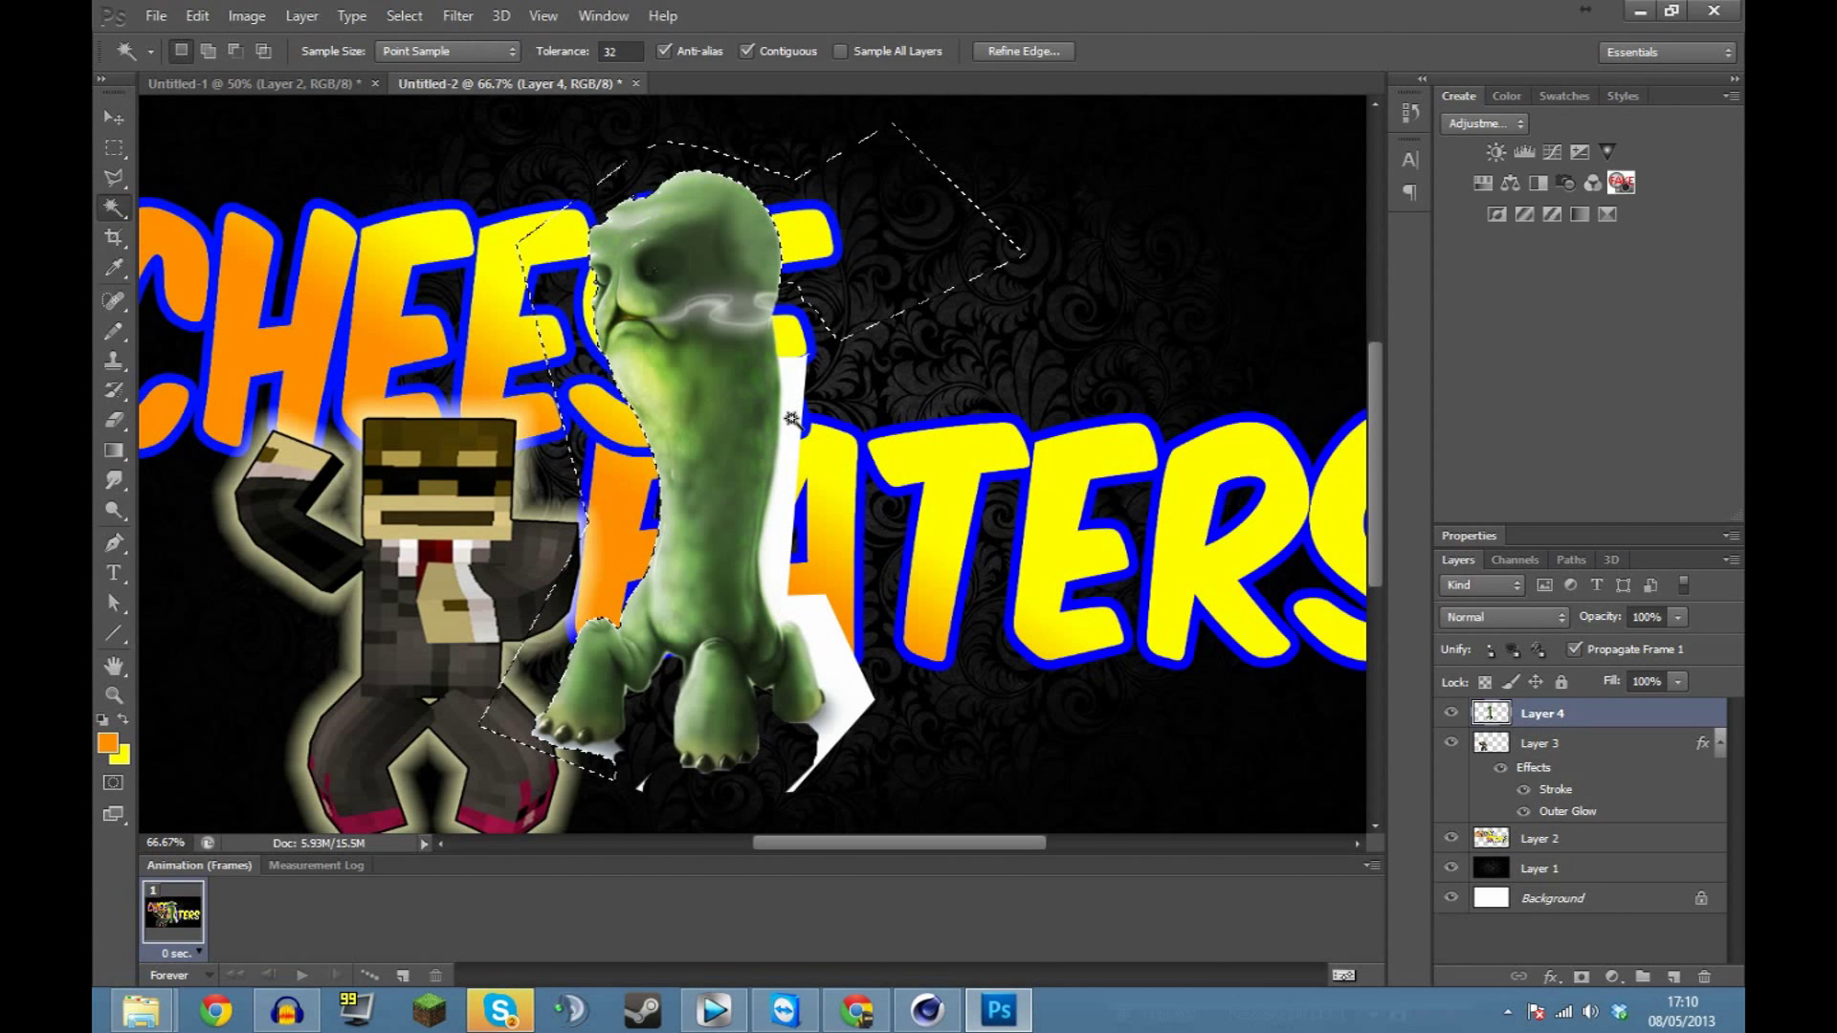
{"action": "key", "text": "ctrl+z"}
{"action": "left_click", "coordinate": [746, 680]}
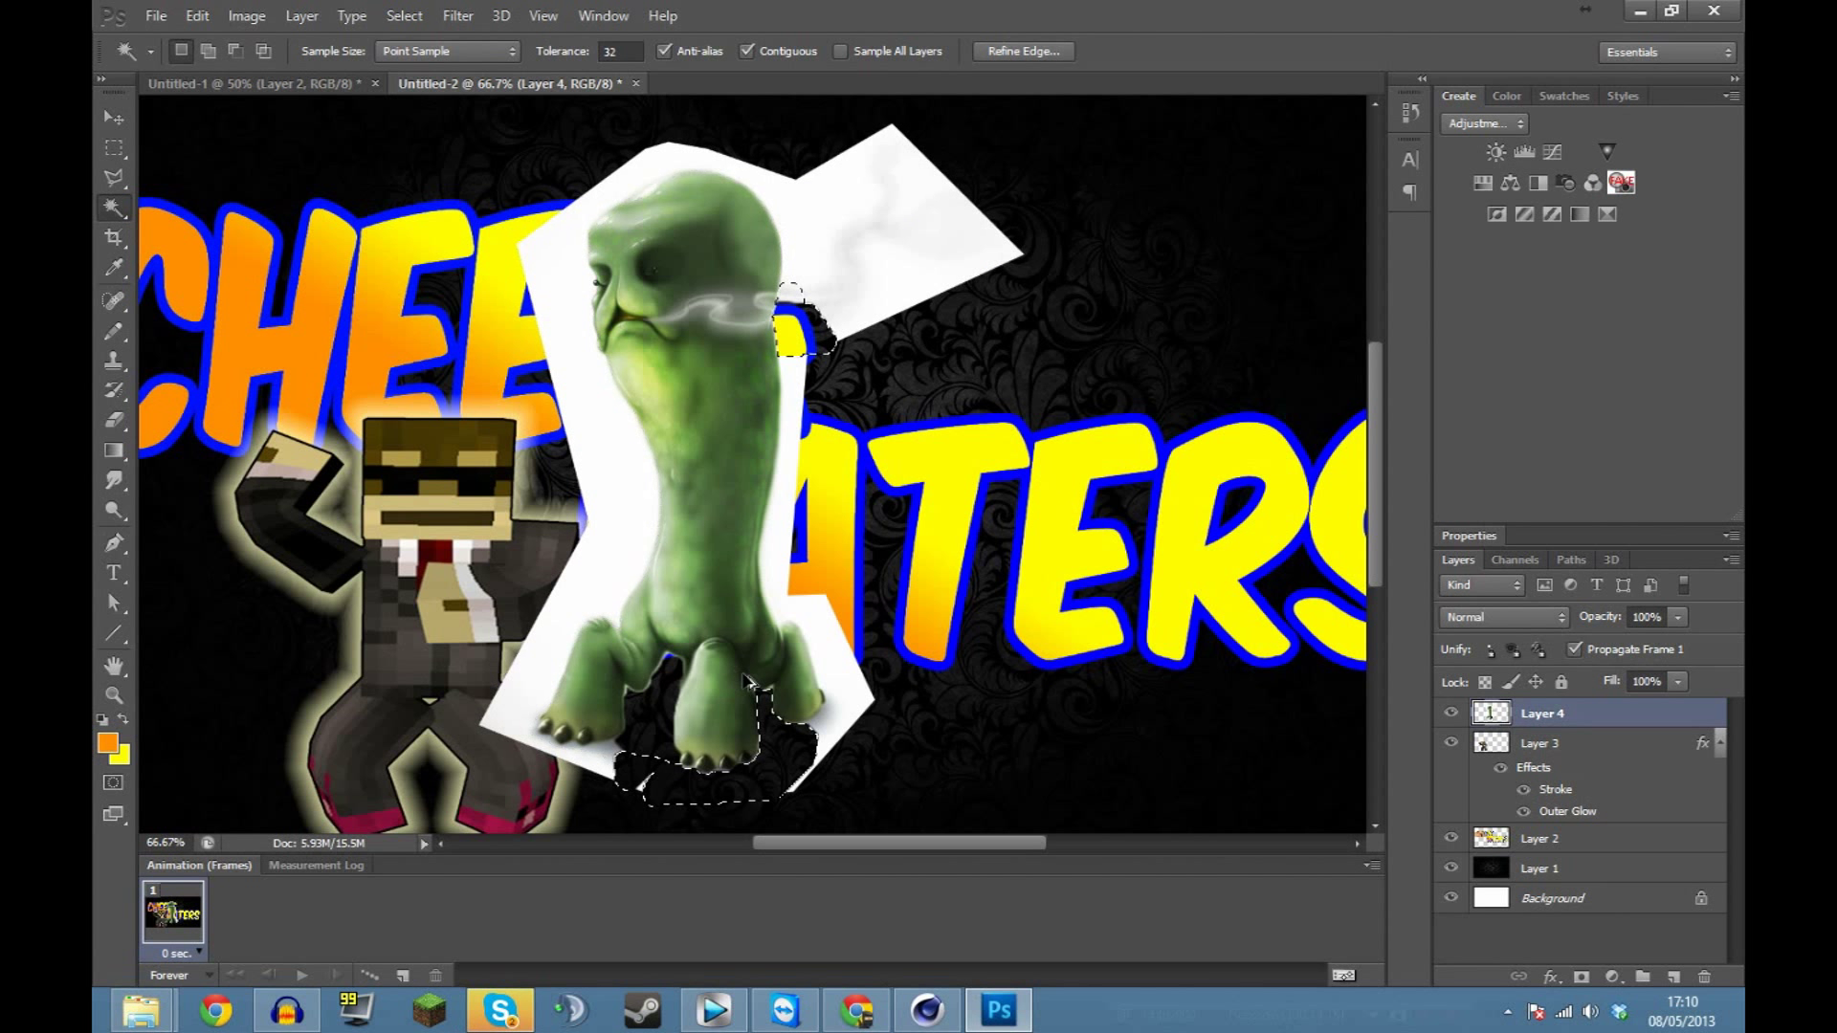